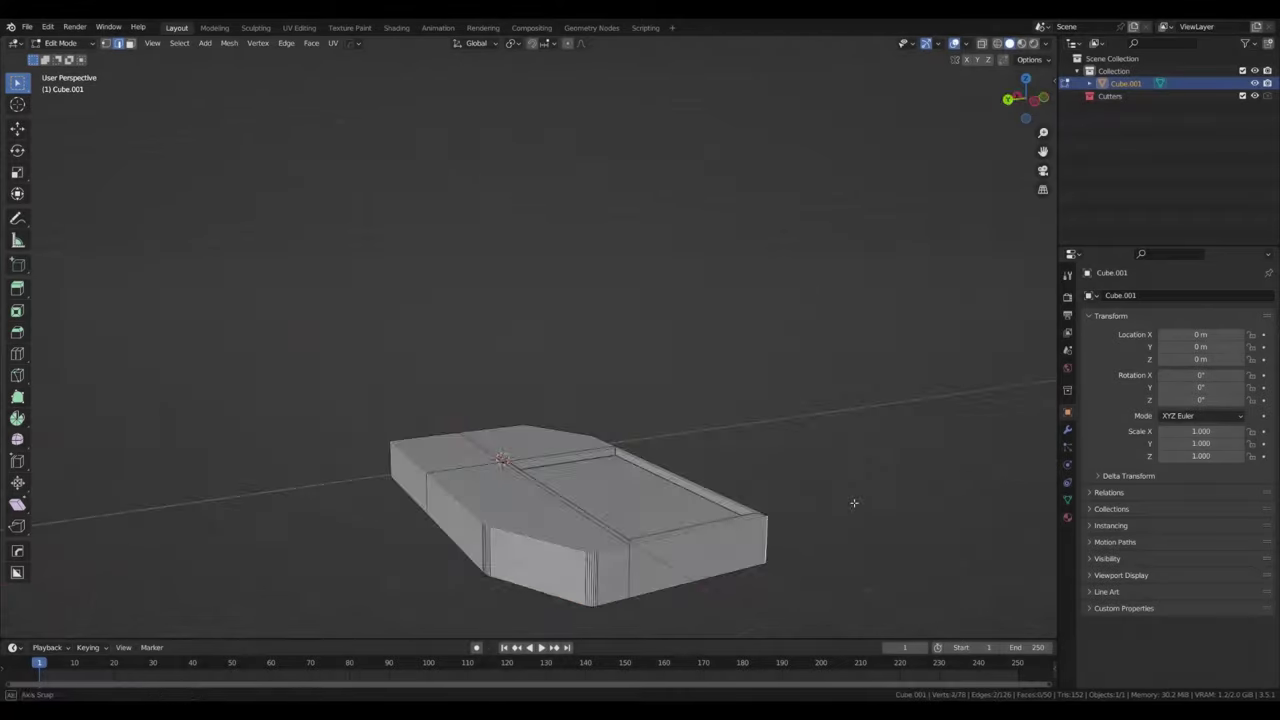
Step: Round the box's corner edges with a wide, multi-segment Ctrl+B bevel after undoing a stray one
mouse_move(851, 506)
middle_down()
mouse_move(897, 512)
mouse_move(806, 563)
middle_up()
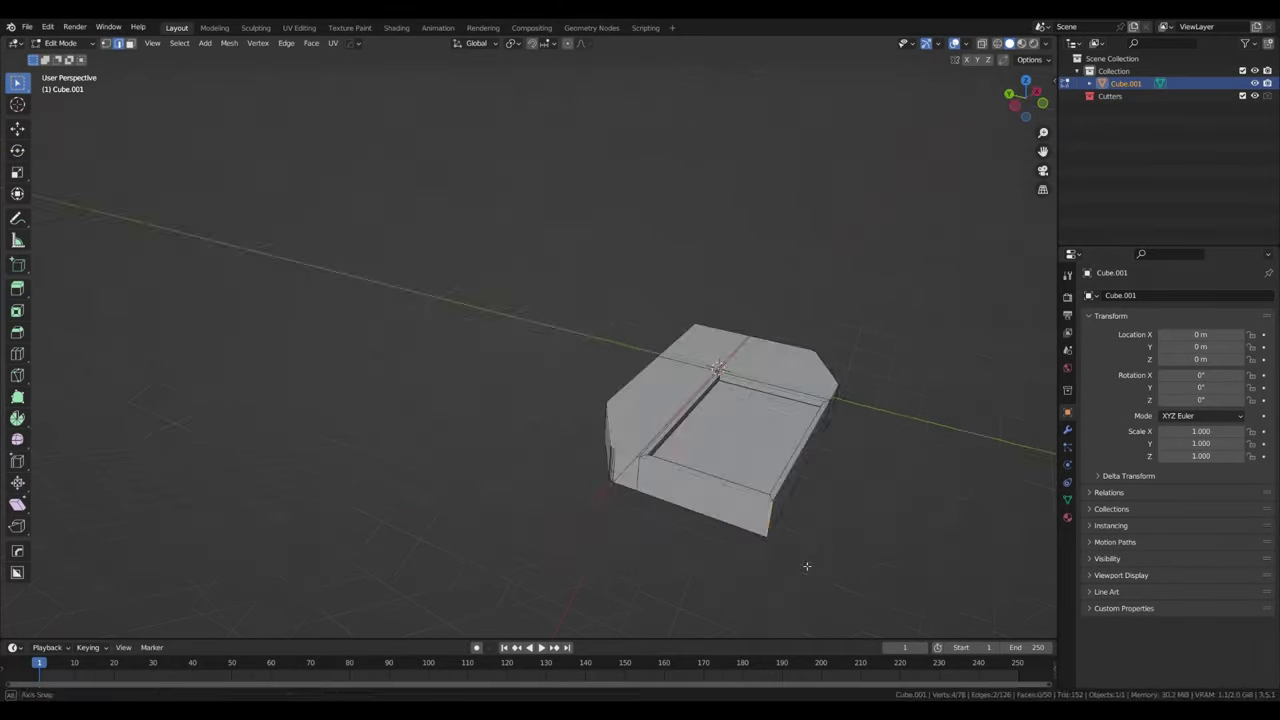
key(ctrl+b)
mouse_move(706, 501)
middle_down()
mouse_move(650, 420)
mouse_move(627, 312)
middle_up()
key(ctrl+z)
scroll(650, 420, up, 4)
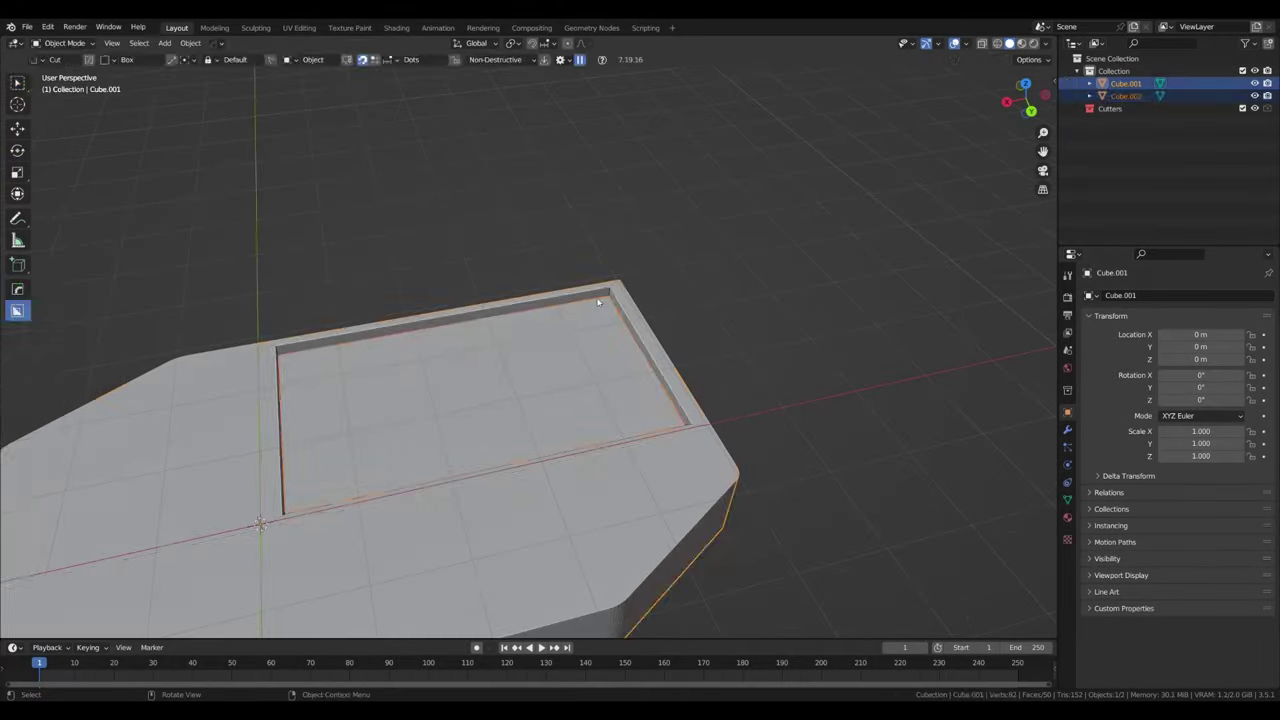
middle_drag(294, 333, 140, 46)
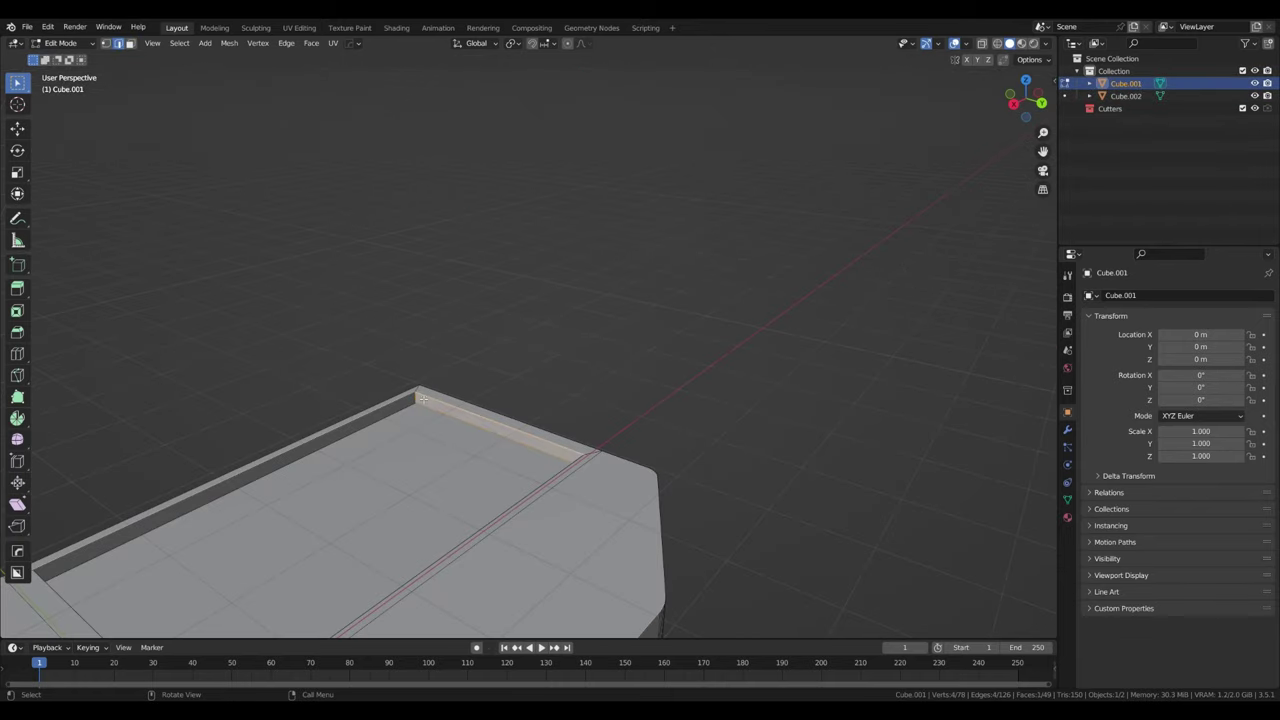
middle_drag(422, 399, 570, 515)
key(ctrl+b)
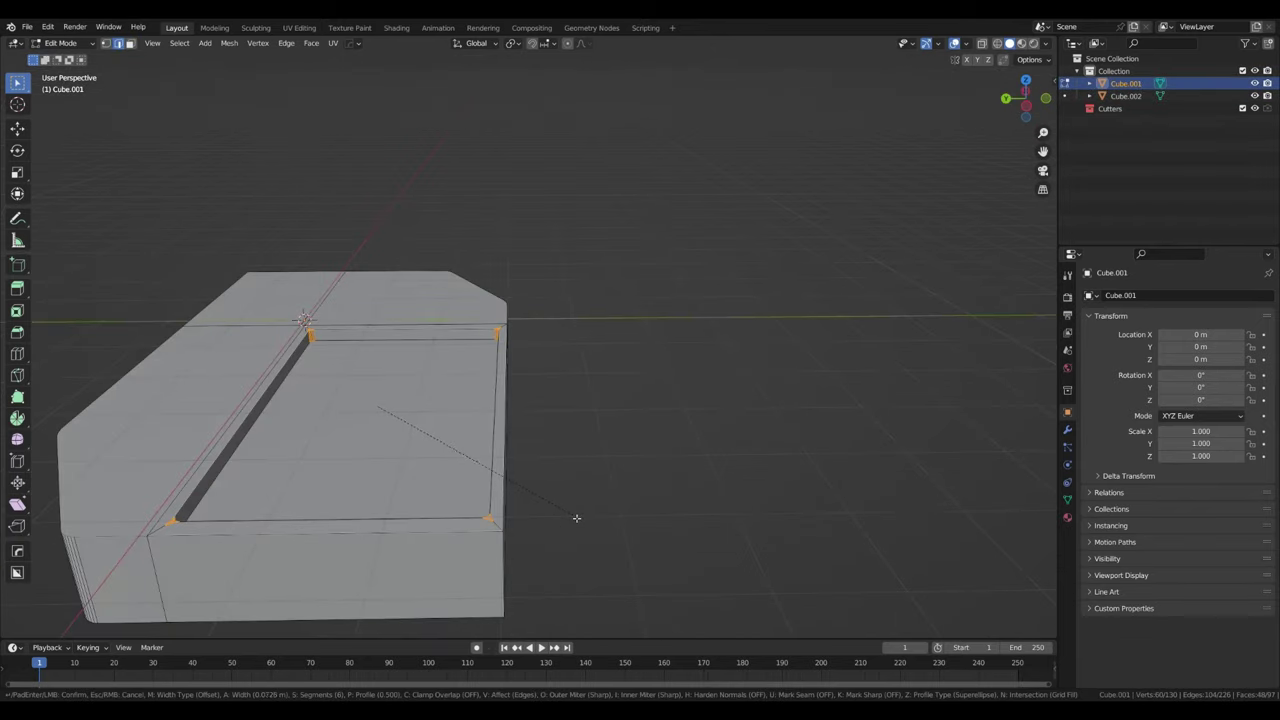
scroll(577, 513, up, 12)
middle_drag(577, 513, 708, 513)
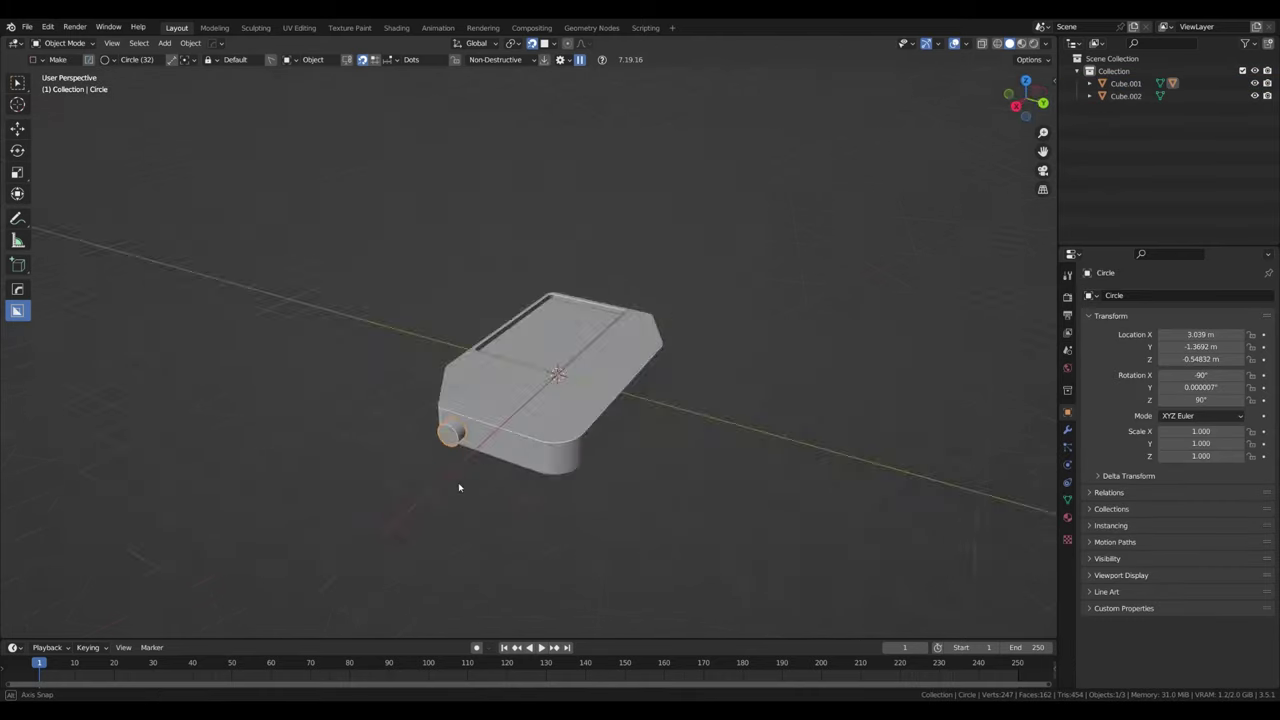
Step: Slide the side cylinder's geometry along its local X axis in Edit Mode
key(Tab)
key(g)
key(x)
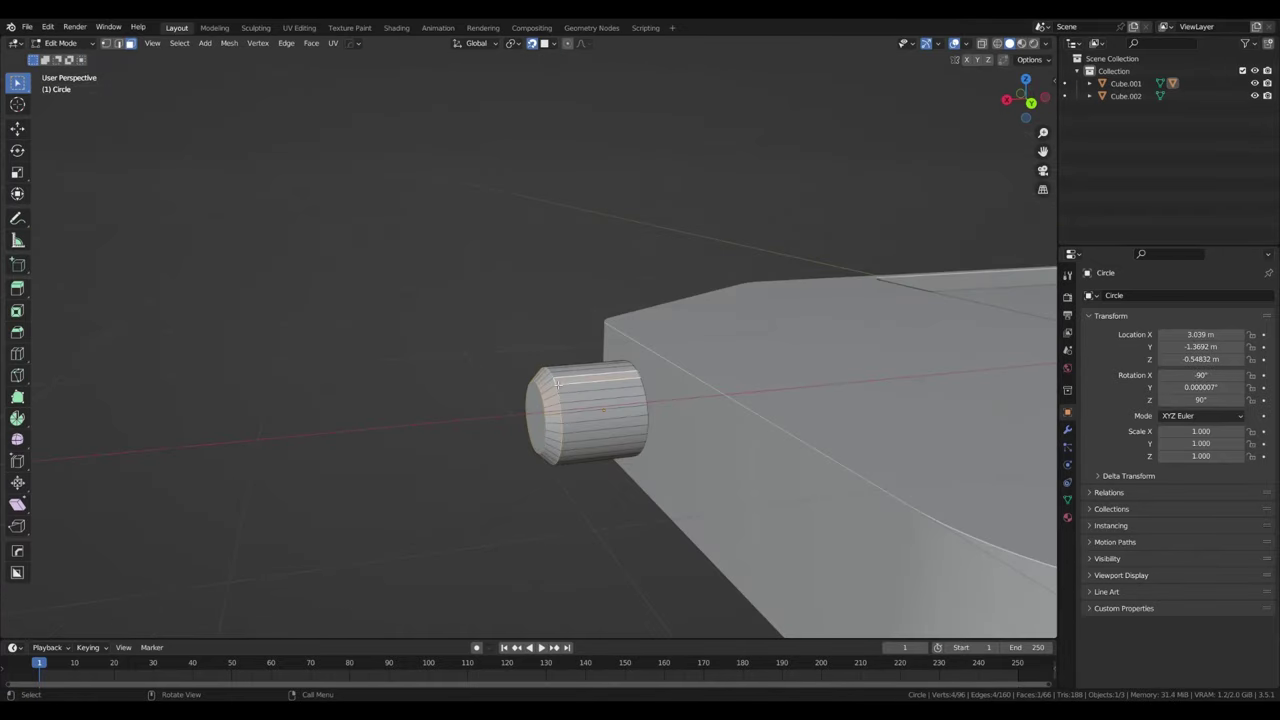
scroll(557, 382, down, 5)
mouse_move(743, 528)
middle_down()
mouse_move(669, 384)
mouse_move(458, 498)
middle_up()
scroll(458, 498, up, 4)
scroll(551, 492, down, 5)
middle_drag(484, 412, 643, 394)
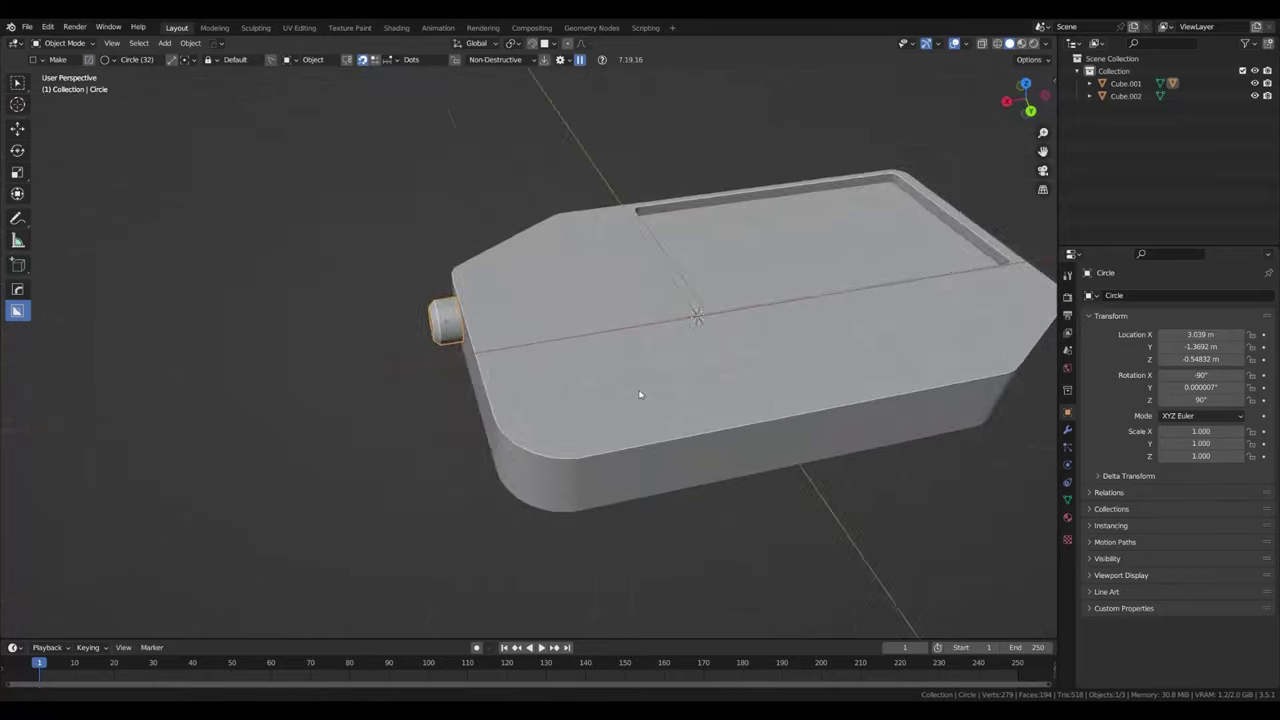
scroll(643, 394, up, 5)
Step: Add extra edge loops around the cylinder's side band
key(ctrl+b)
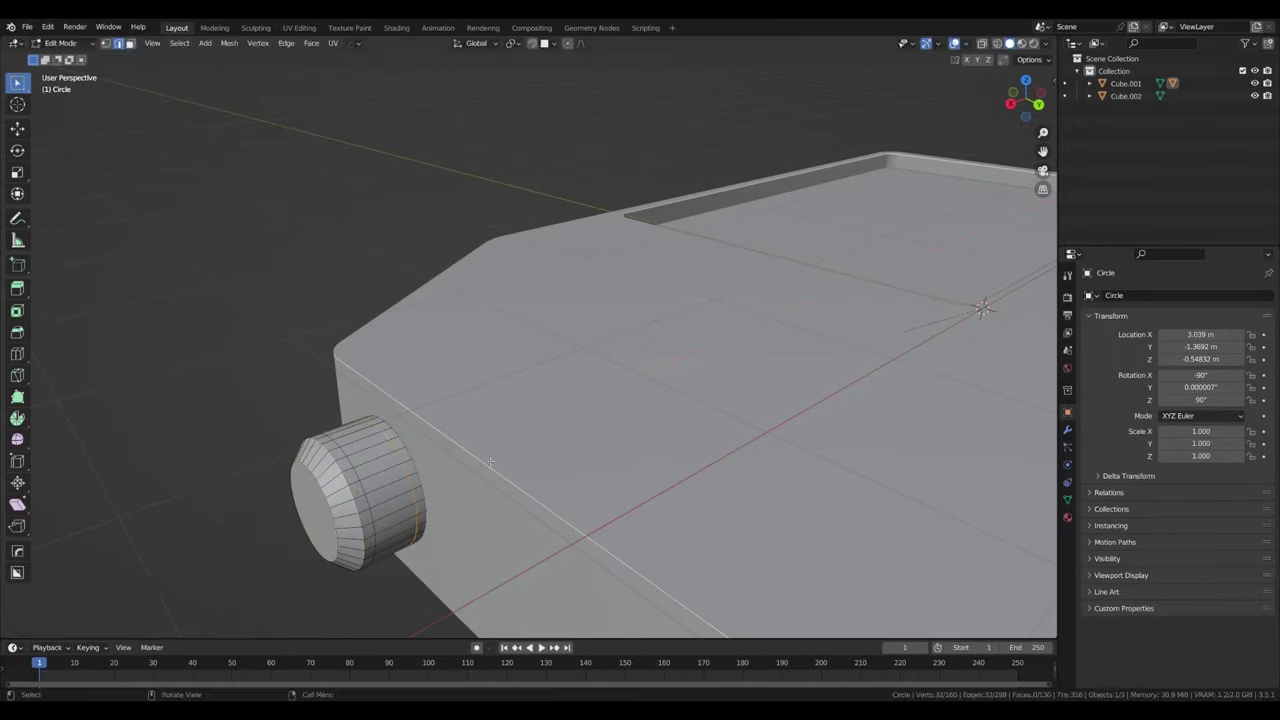
alt+middle_drag(488, 472, 522, 500)
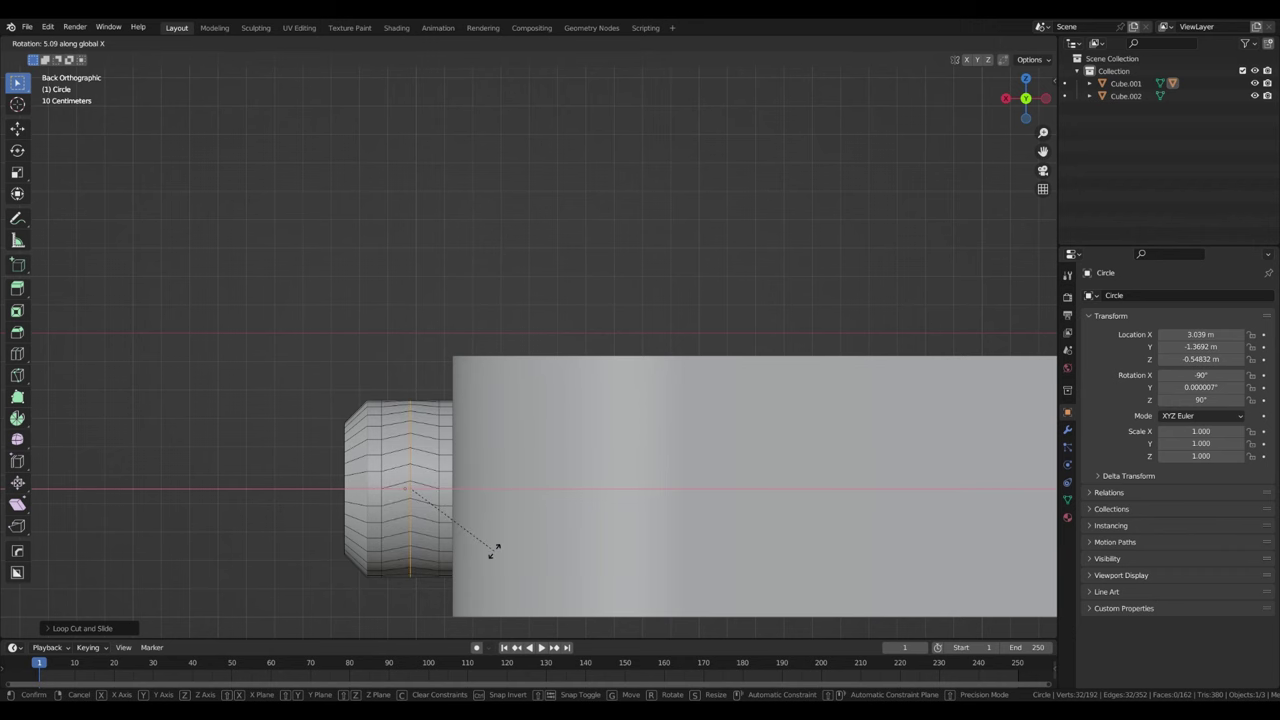
key(Escape)
mouse_move(608, 496)
middle_down()
mouse_move(823, 349)
mouse_move(600, 420)
middle_up()
Step: Select alternating face strips around the cylinder's rim and inset them into grip segments
key(F3)
key(Escape)
ctrl+click(440, 436)
mouse_move(455, 489)
middle_down()
mouse_move(462, 413)
mouse_move(262, 547)
middle_up()
alt+click(262, 547)
alt+shift+click(379, 522)
middle_drag(379, 522, 512, 376)
scroll(512, 376, down, 3)
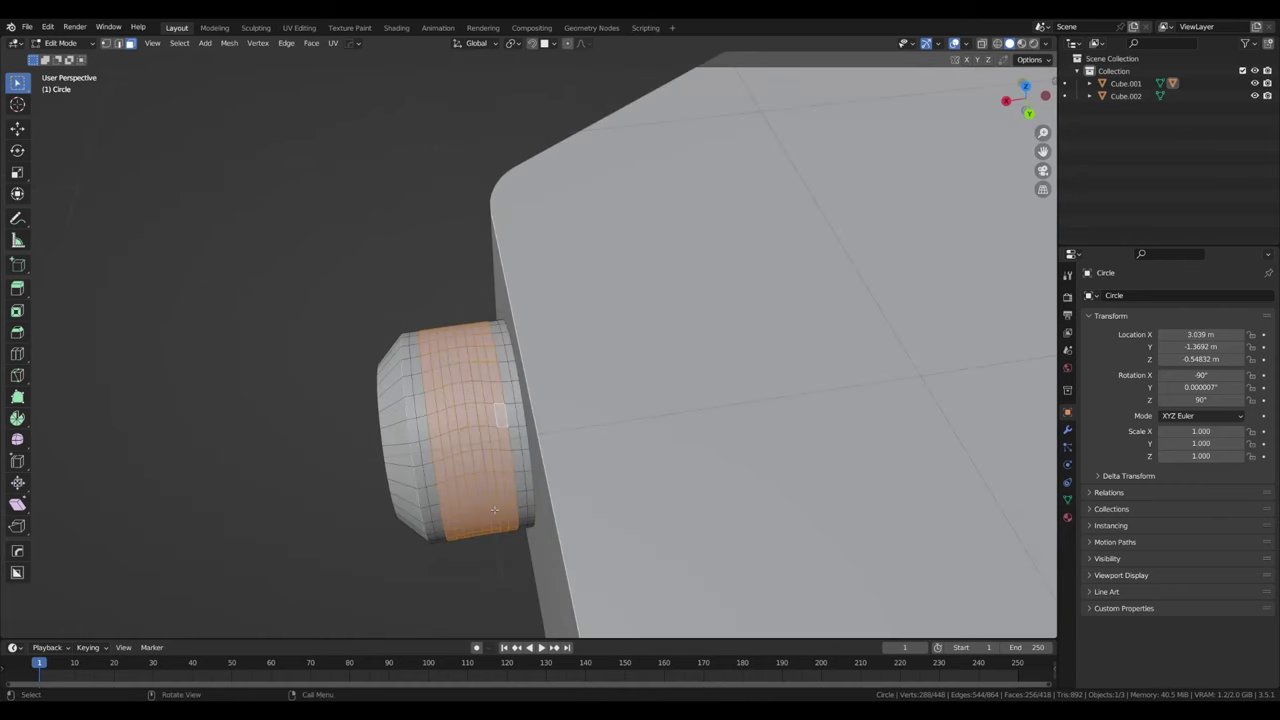
scroll(512, 376, up, 2)
key(ctrl+z)
mouse_move(482, 420)
middle_down()
mouse_move(408, 426)
mouse_move(566, 537)
mouse_move(606, 542)
mouse_move(52, 453)
mouse_move(538, 478)
middle_up()
key(i)
scroll(52, 453, up, 3)
Step: Inset the selected knob faces once more, narrowing the selection threshold
key(i)
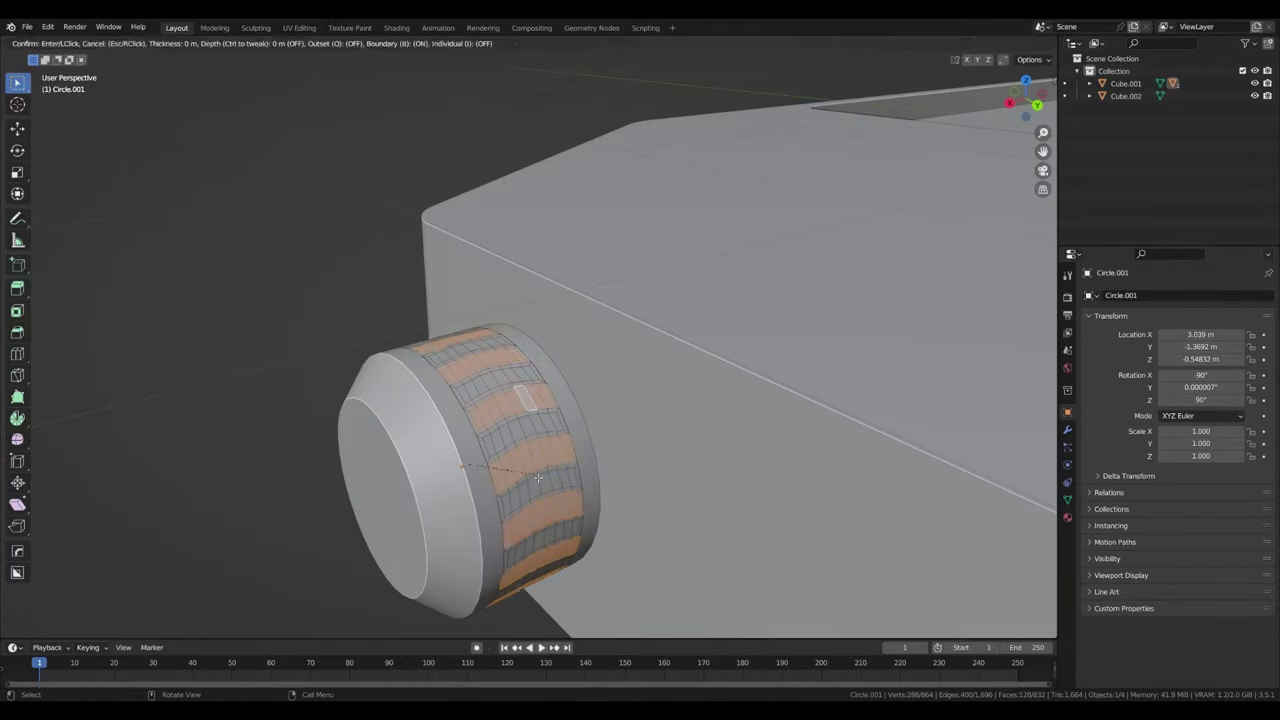
drag(160, 623, 120, 623)
middle_drag(640, 380, 558, 531)
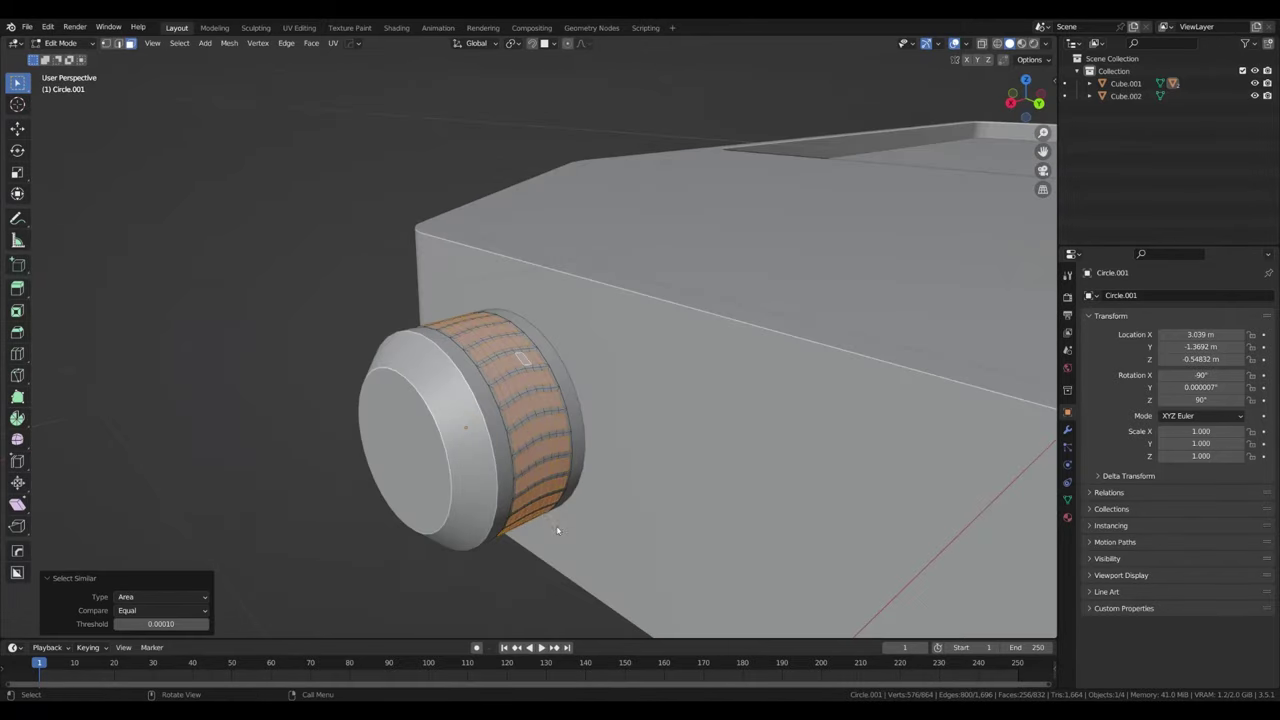
Step: Add a vertex group named Knob in the mesh data settings
click(1067, 499)
click(1264, 337)
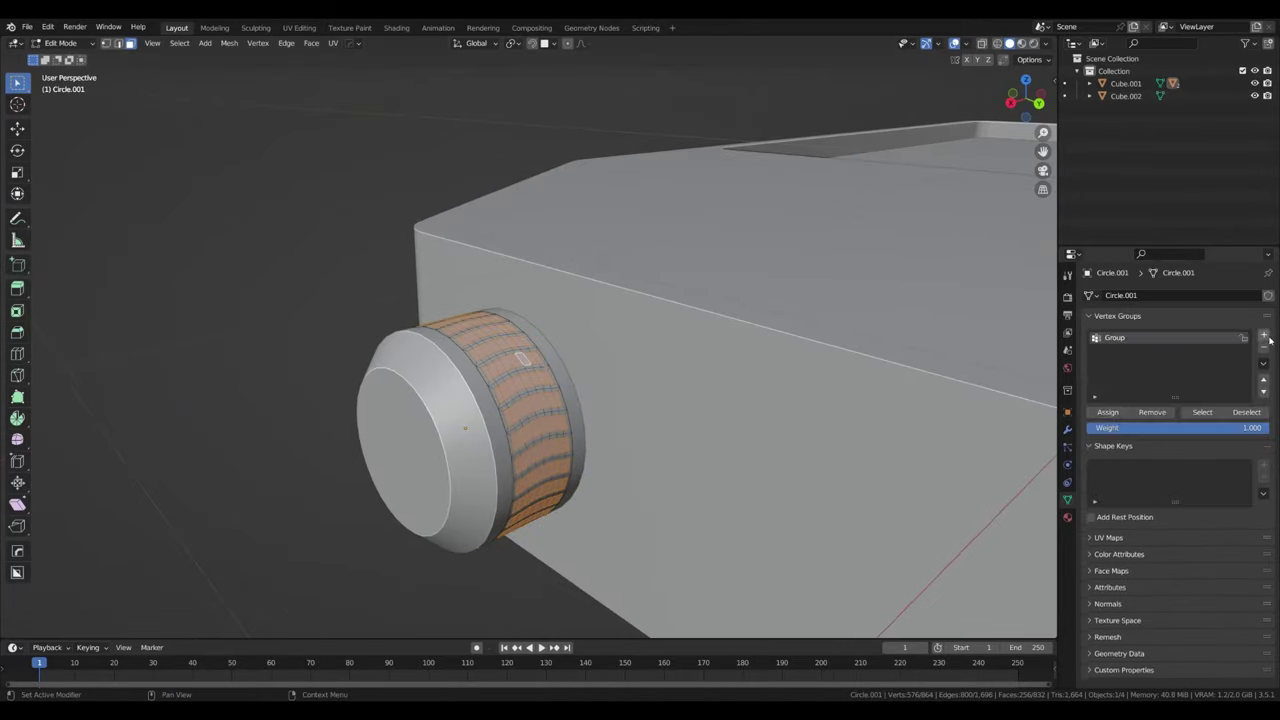
text(Knob)
key(Return)
Step: Bevel the knob's vertices, box-selecting the left vertex column in front view
mouse_move(522, 358)
middle_down()
mouse_move(520, 449)
mouse_move(666, 404)
middle_up()
scroll(520, 449, up, 3)
key(ctrl+shift+b)
ctrl+click(548, 413)
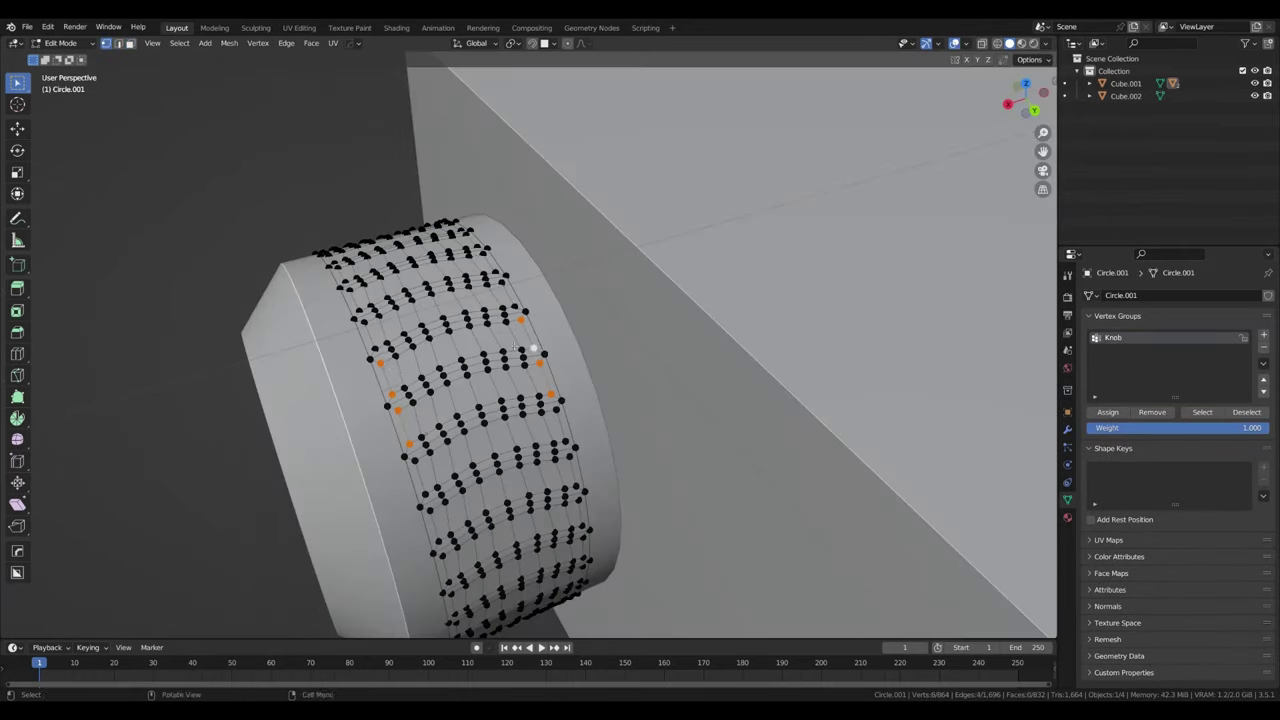
mouse_move(614, 440)
middle_down()
mouse_move(660, 470)
mouse_move(700, 420)
middle_up()
key(KP_1)
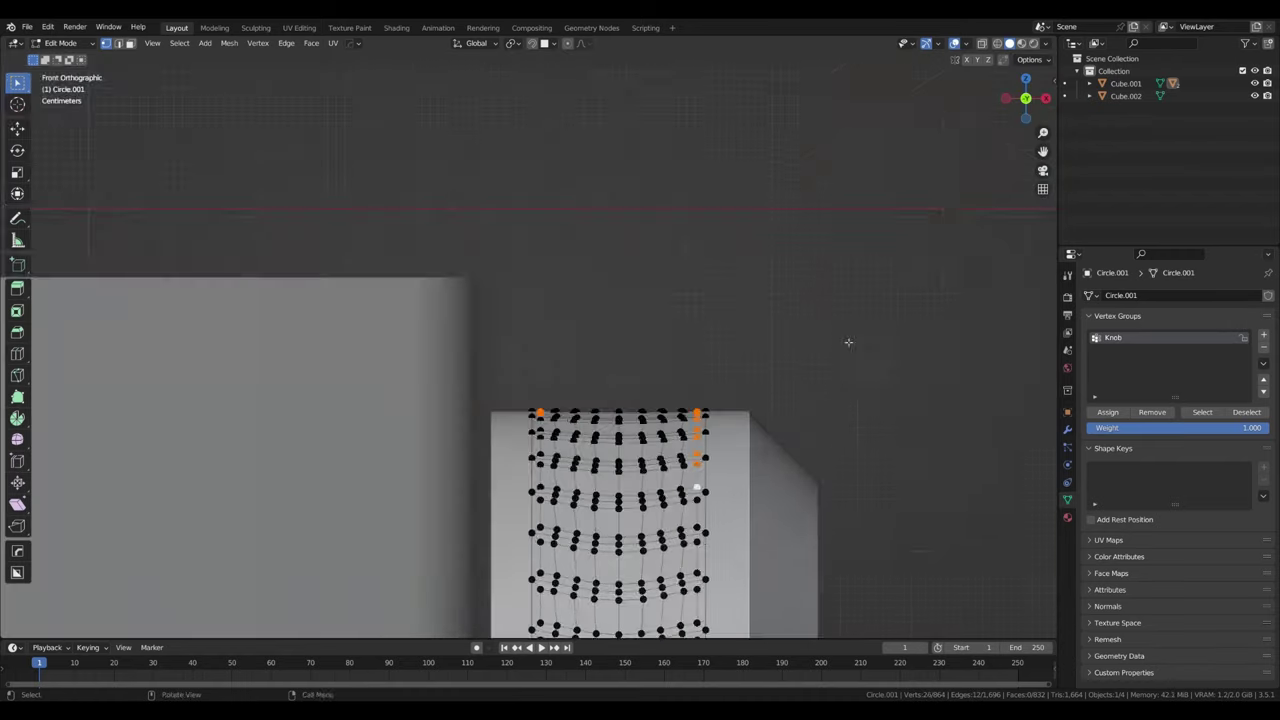
key(b)
drag(411, 354, 420, 585)
middle_drag(420, 585, 950, 120)
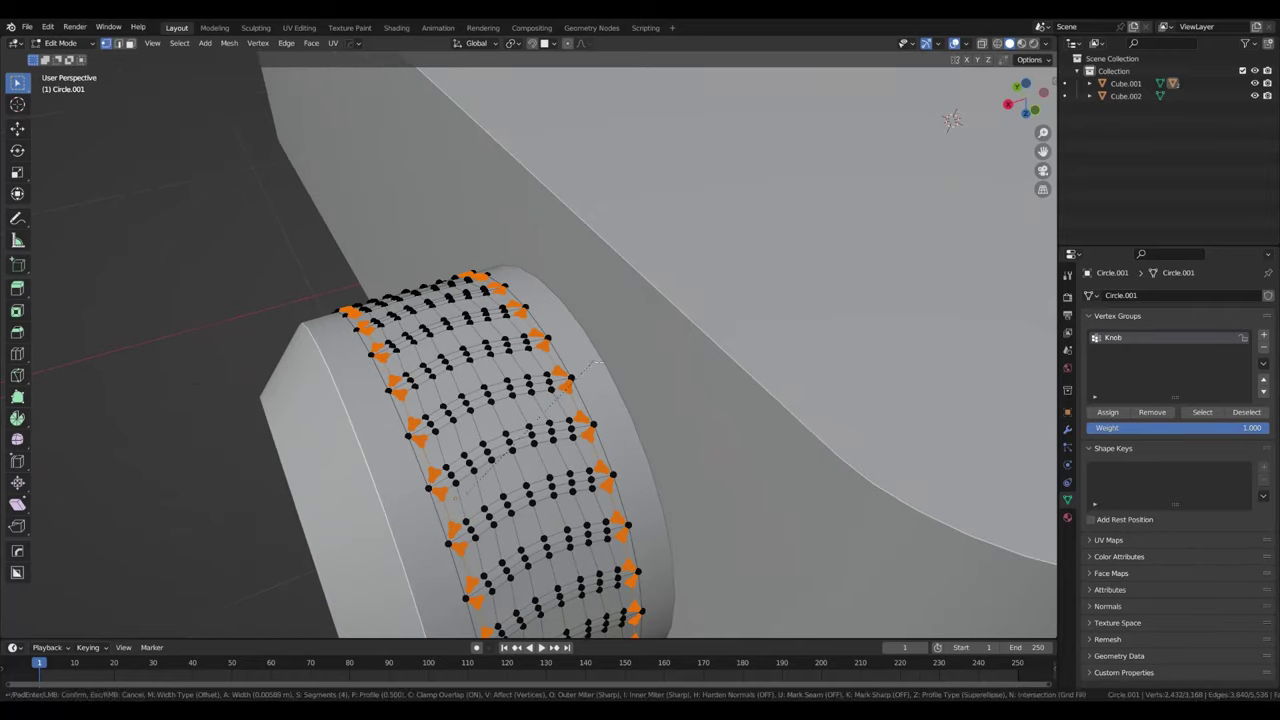
click(951, 120)
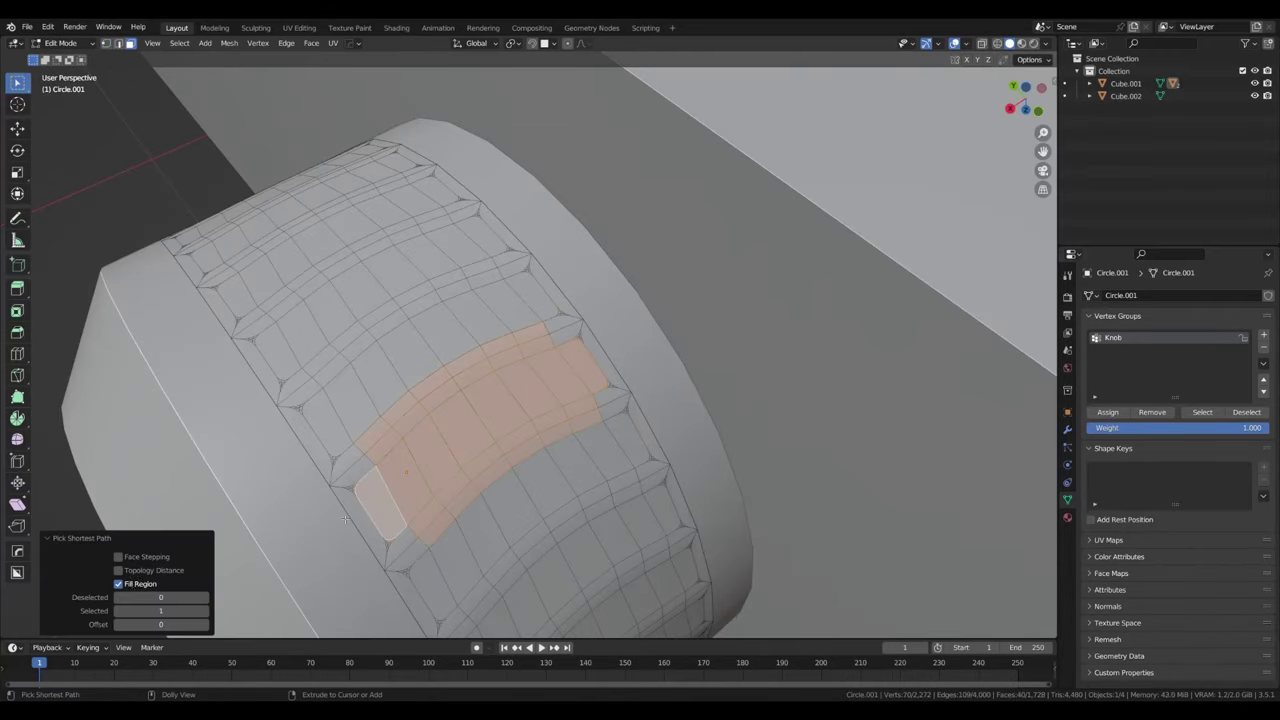
Step: Select all rib faces of equal area and extrude them outward along their normals
key(shift+g)
click(380, 560)
scroll(380, 560, down, 5)
mouse_move(380, 560)
middle_down()
mouse_move(592, 498)
mouse_move(637, 363)
middle_up()
scroll(592, 498, up, 4)
key(alt+e)
click(592, 498)
scroll(592, 498, down, 3)
scroll(637, 363, up, 3)
Step: Separate the ribs into their own object and select rib edges of equal length
alt+click(637, 363)
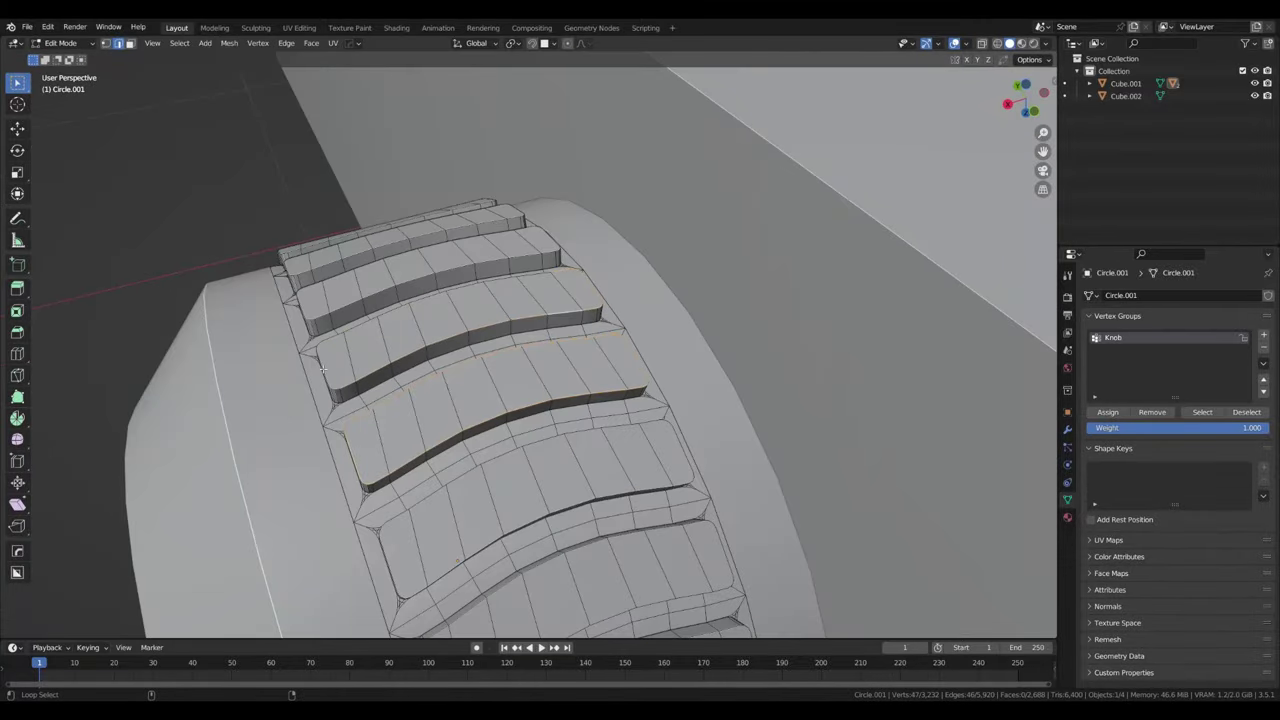
scroll(323, 370, down, 3)
middle_drag(323, 370, 433, 410)
scroll(433, 410, up, 3)
key(shift+g)
scroll(601, 383, down, 5)
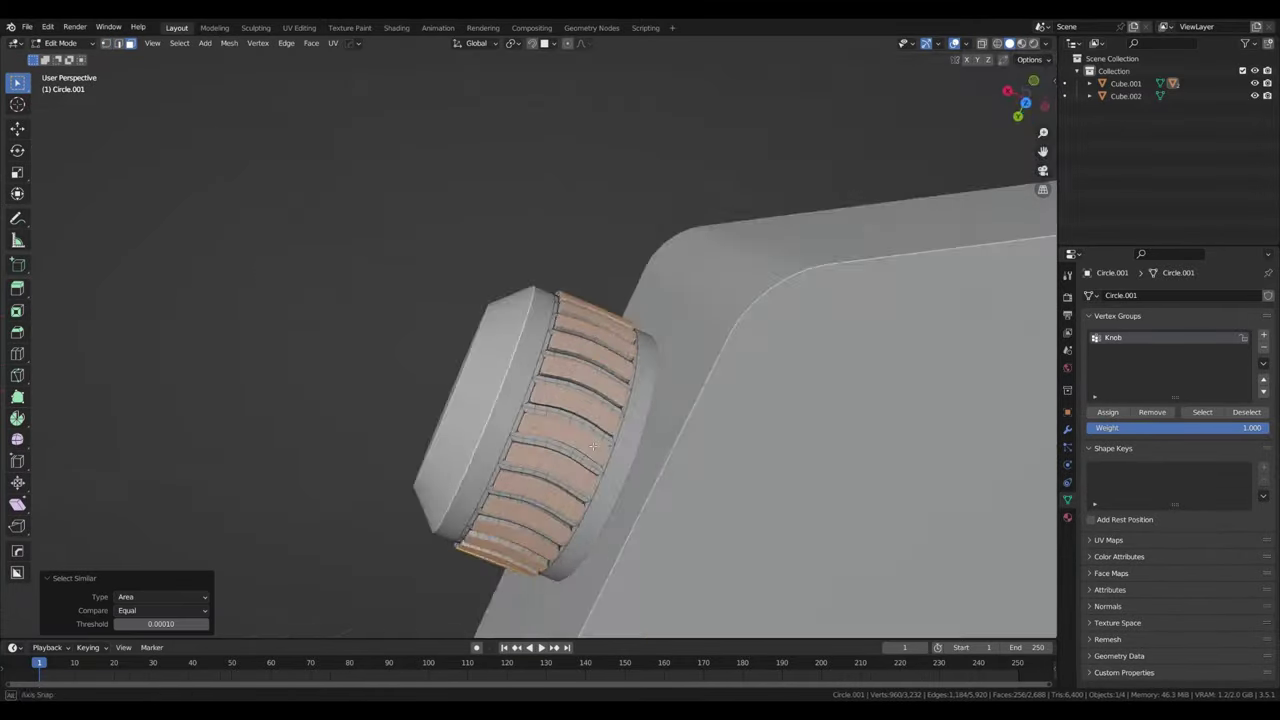
middle_drag(601, 383, 503, 387)
scroll(503, 387, up, 3)
key(p)
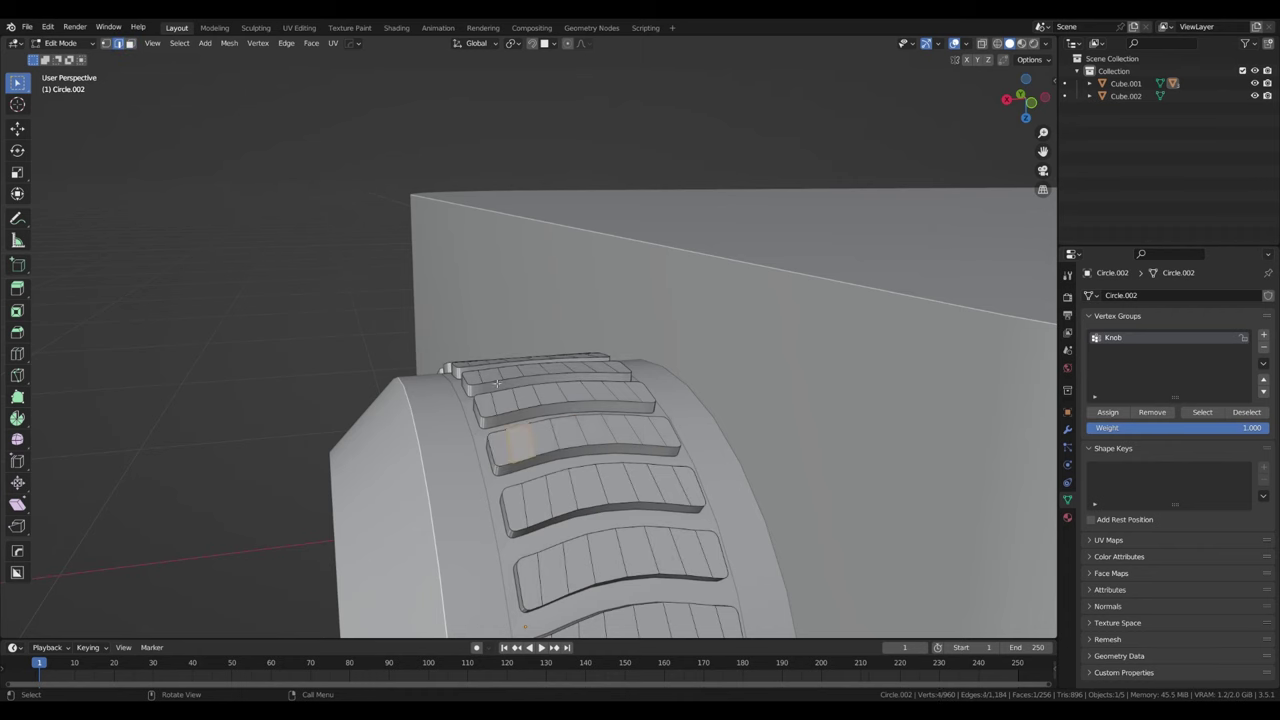
click(671, 429)
middle_drag(671, 429, 760, 380)
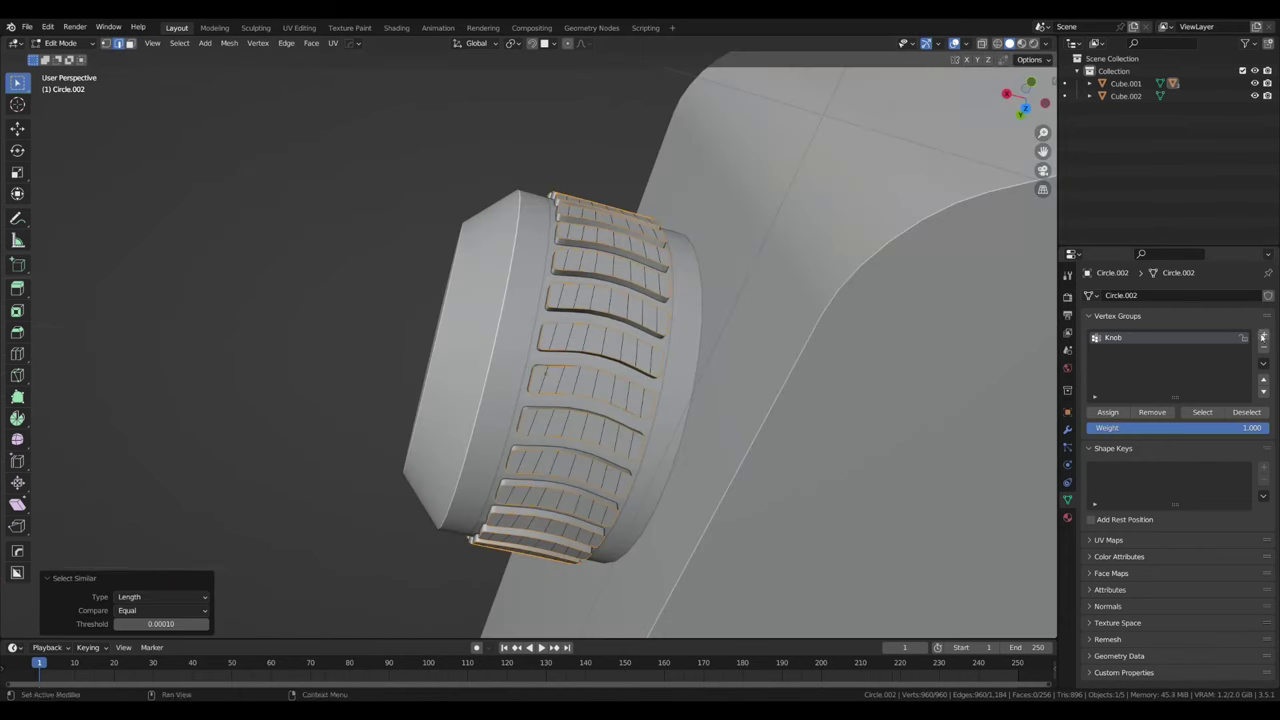
text(Edge Bevel)
Step: Join the ribs back into the knob and run Merge by Distance on the mesh
key(Tab)
key(ctrl+j)
key(Tab)
key(F3)
text(merge)
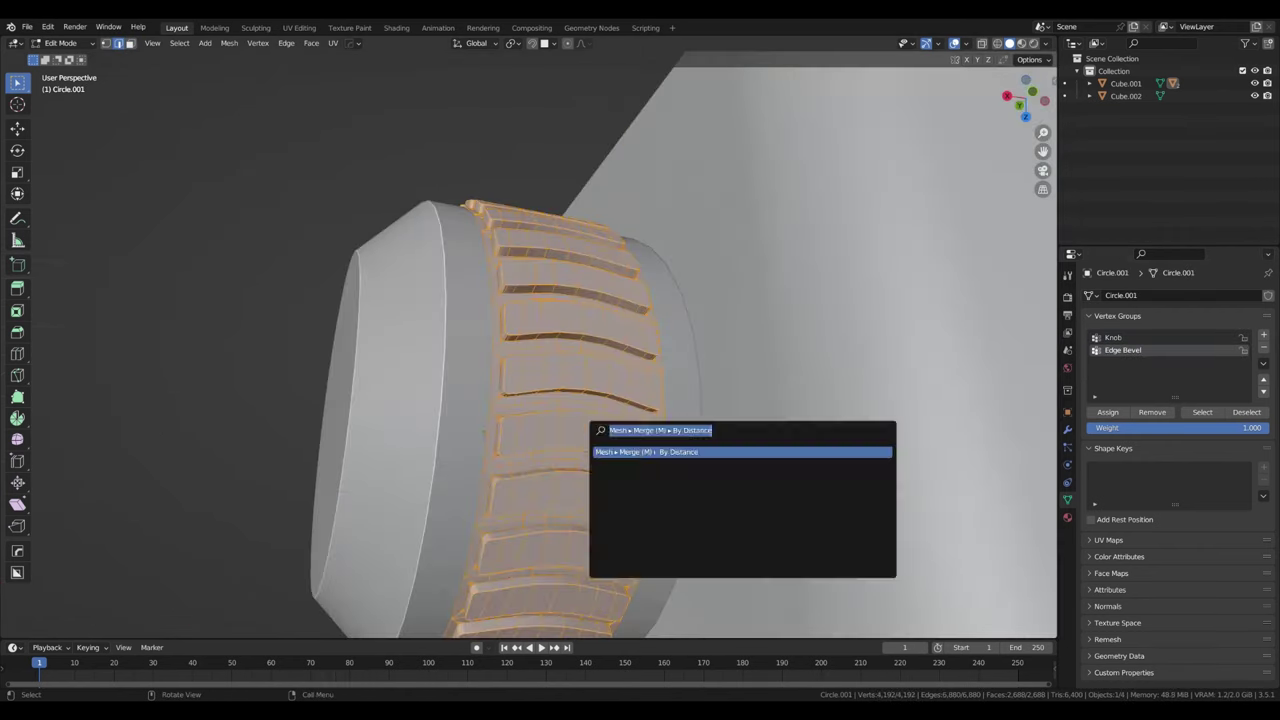
key(Return)
key(ctrl+l)
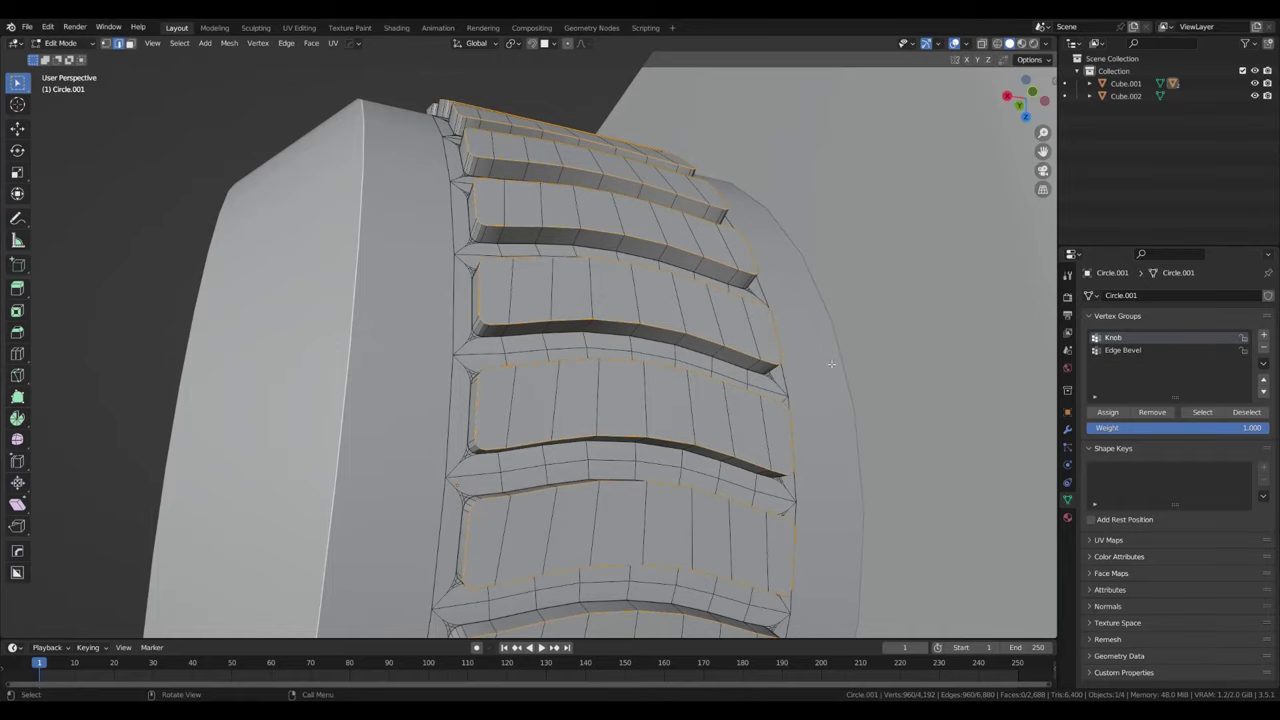
middle_drag(831, 364, 880, 250)
scroll(913, 174, down, 3)
Step: Add and apply a Weld modifier to fuse the knob's seams
click(1067, 429)
click(1176, 295)
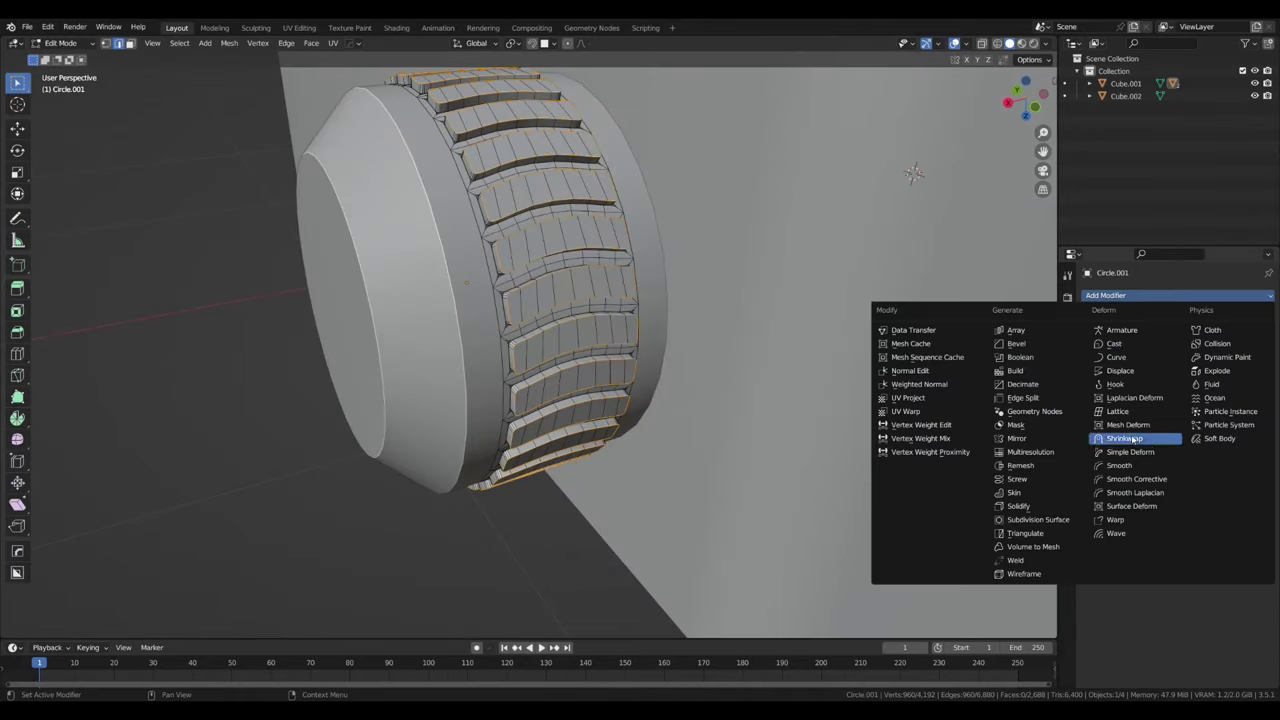
click(1015, 560)
key(ctrl+a)
key(ctrl+b)
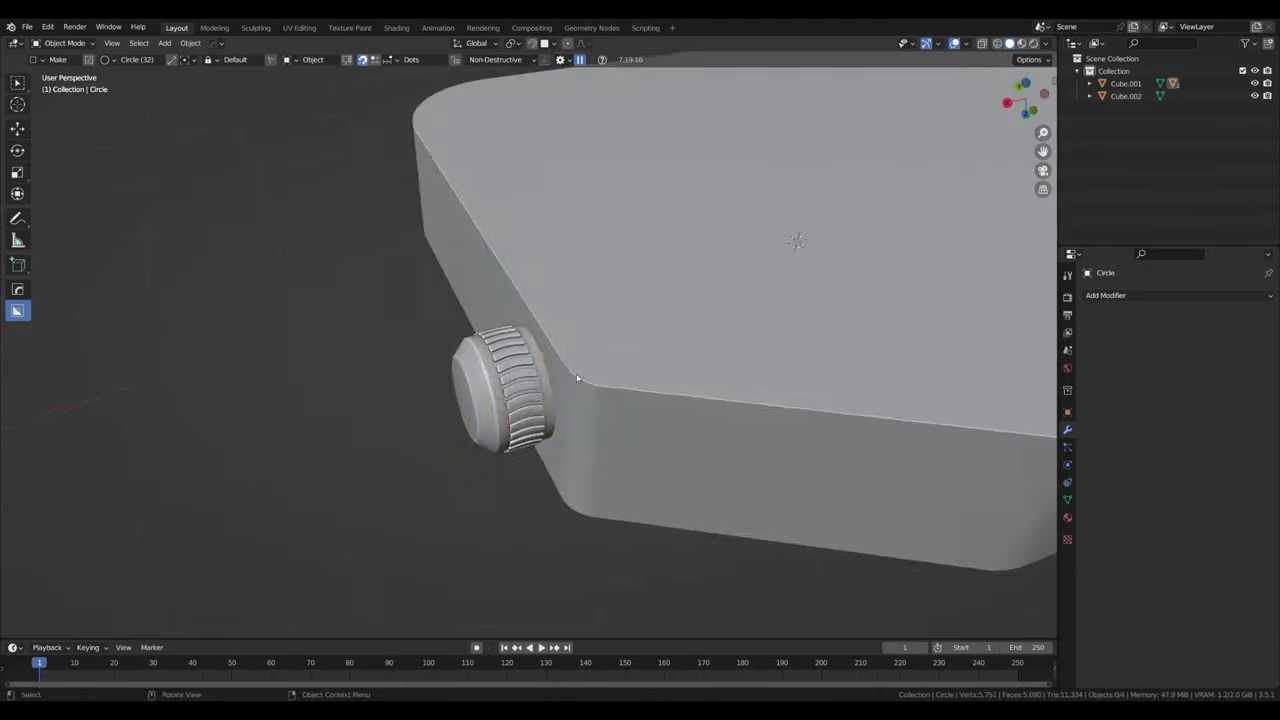
Step: Confirm the inset on the knob's front face, viewed head-on
middle_drag(825, 317, 381, 339)
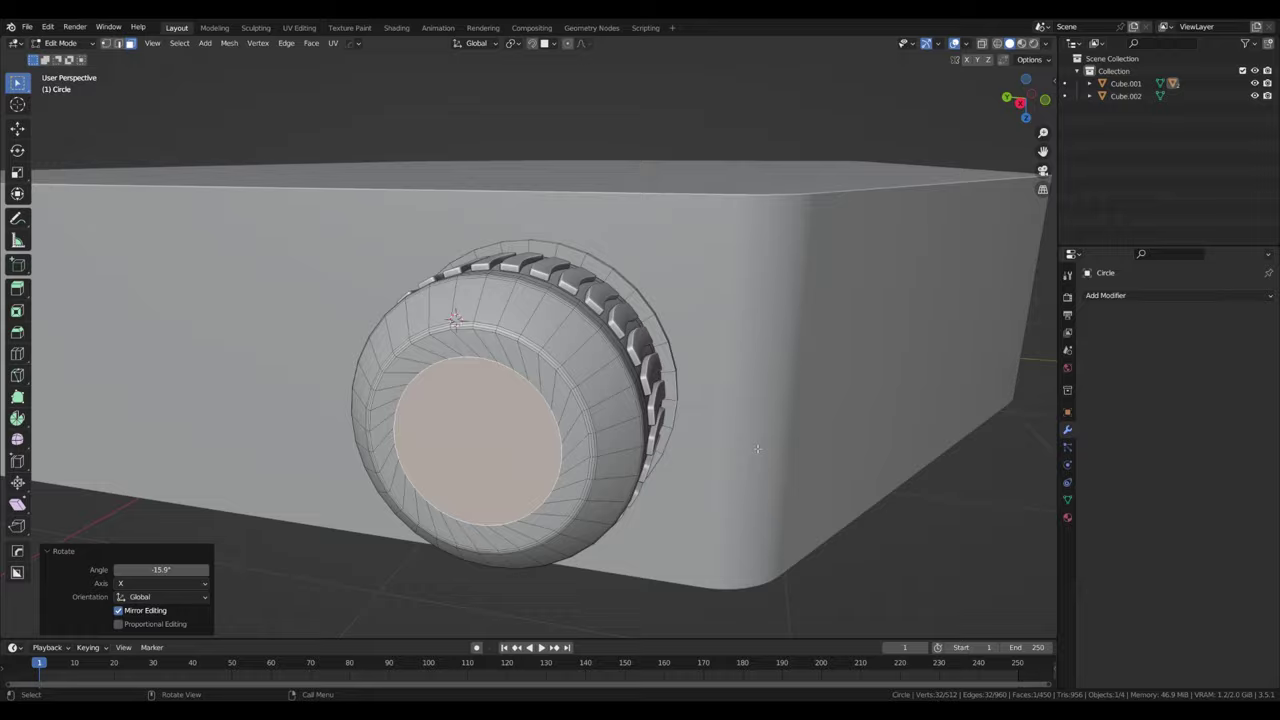
middle_drag(757, 449, 550, 340)
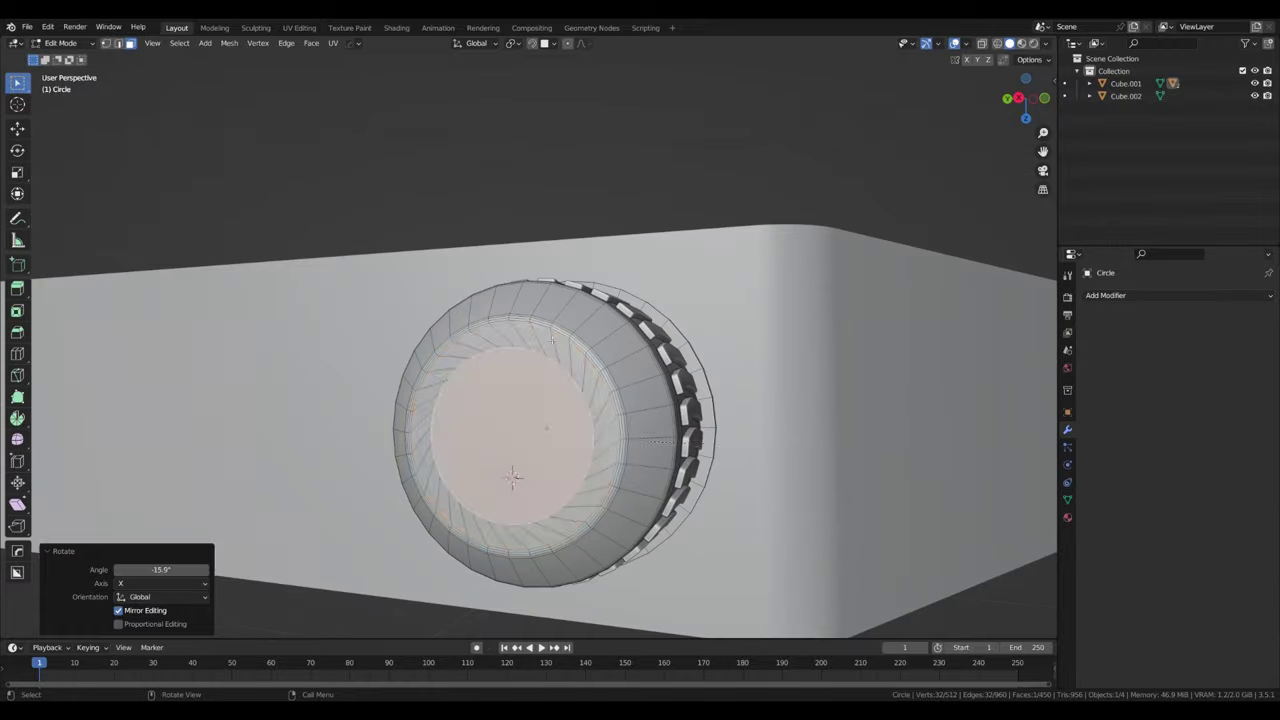
click(820, 451)
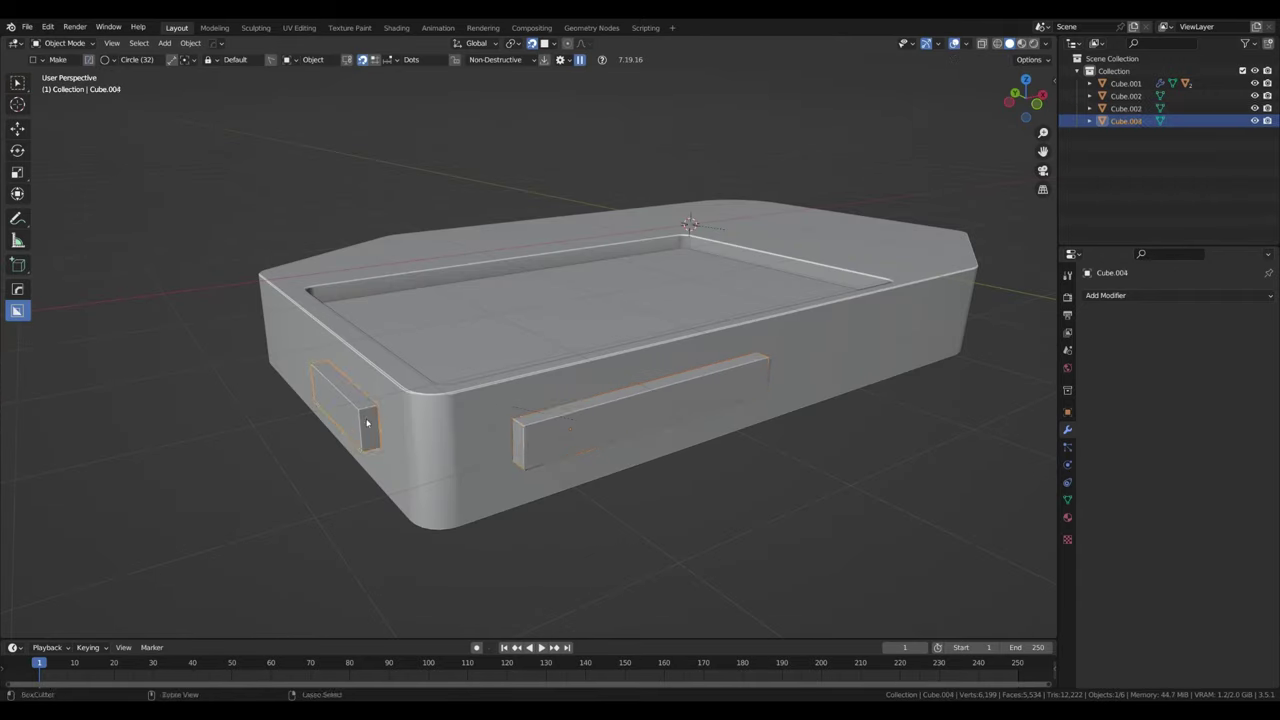
Step: Bevel the console body's outer rim edges
click(576, 440)
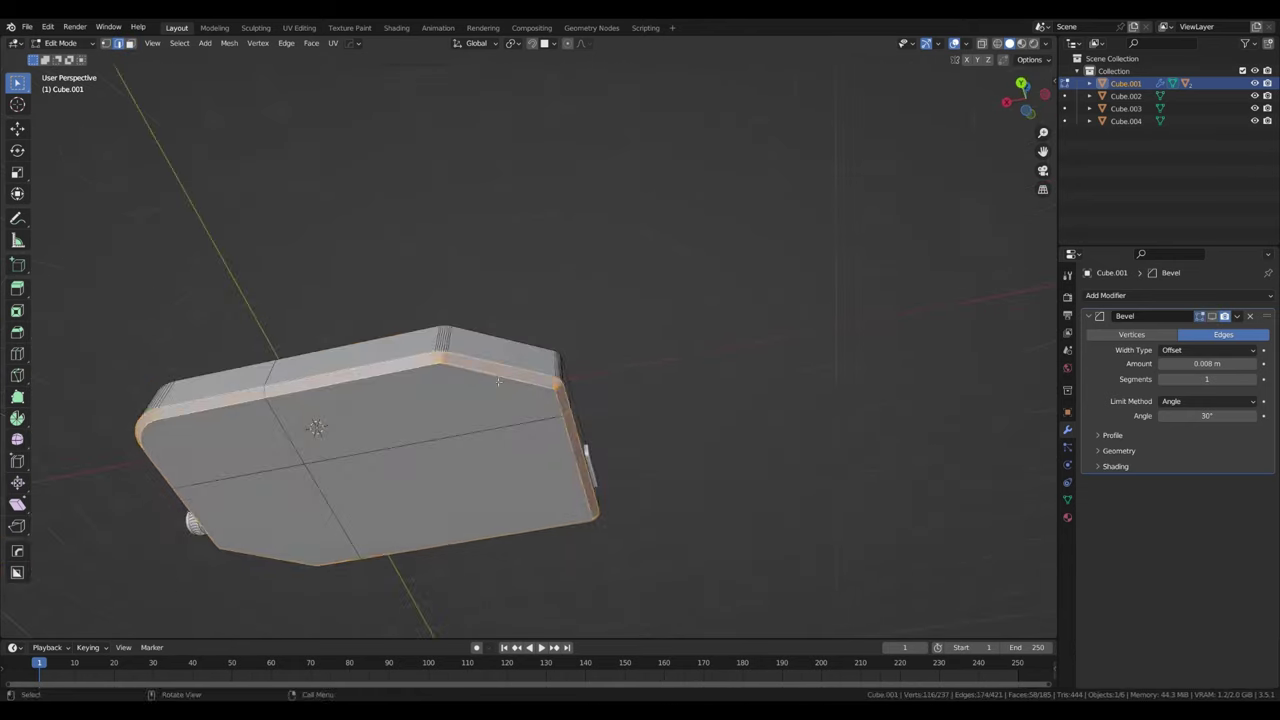
middle_drag(375, 368, 744, 497)
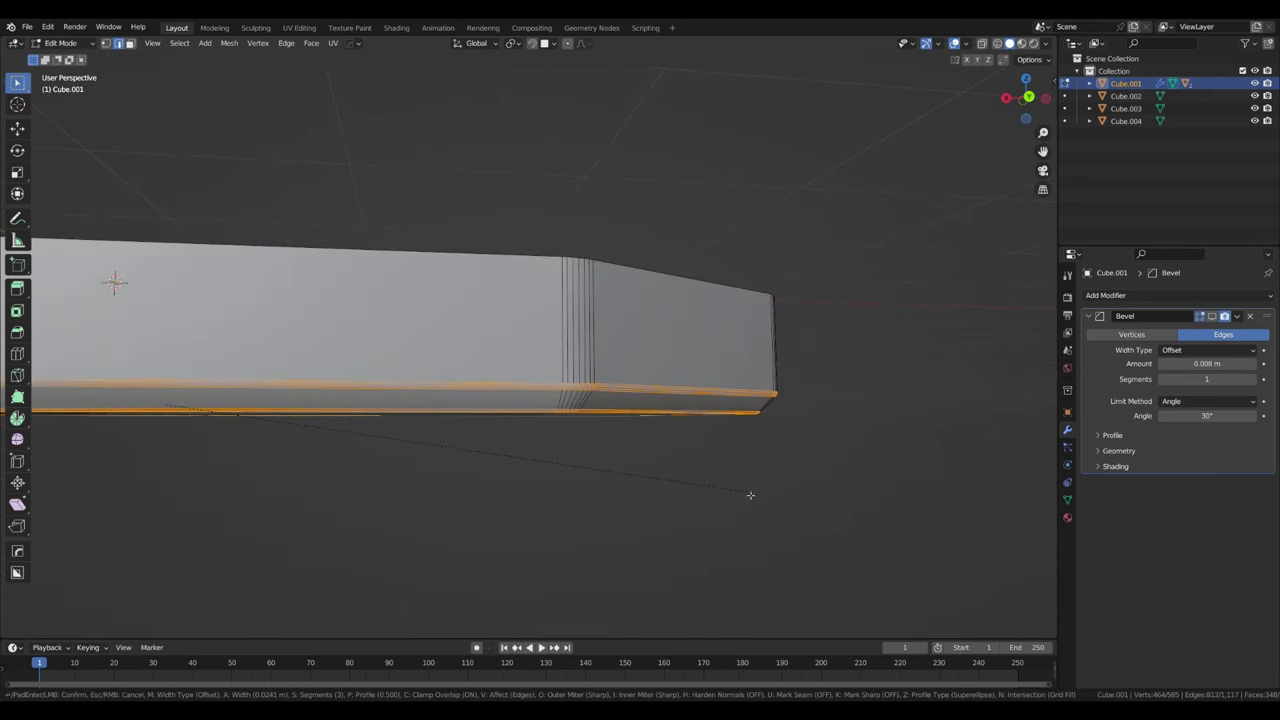
click(750, 494)
Step: Knife-cut a line across Cube.001's top face, then drag a box cut over the top
mouse_move(603, 420)
middle_down()
mouse_move(822, 471)
mouse_move(536, 399)
middle_up()
key(k)
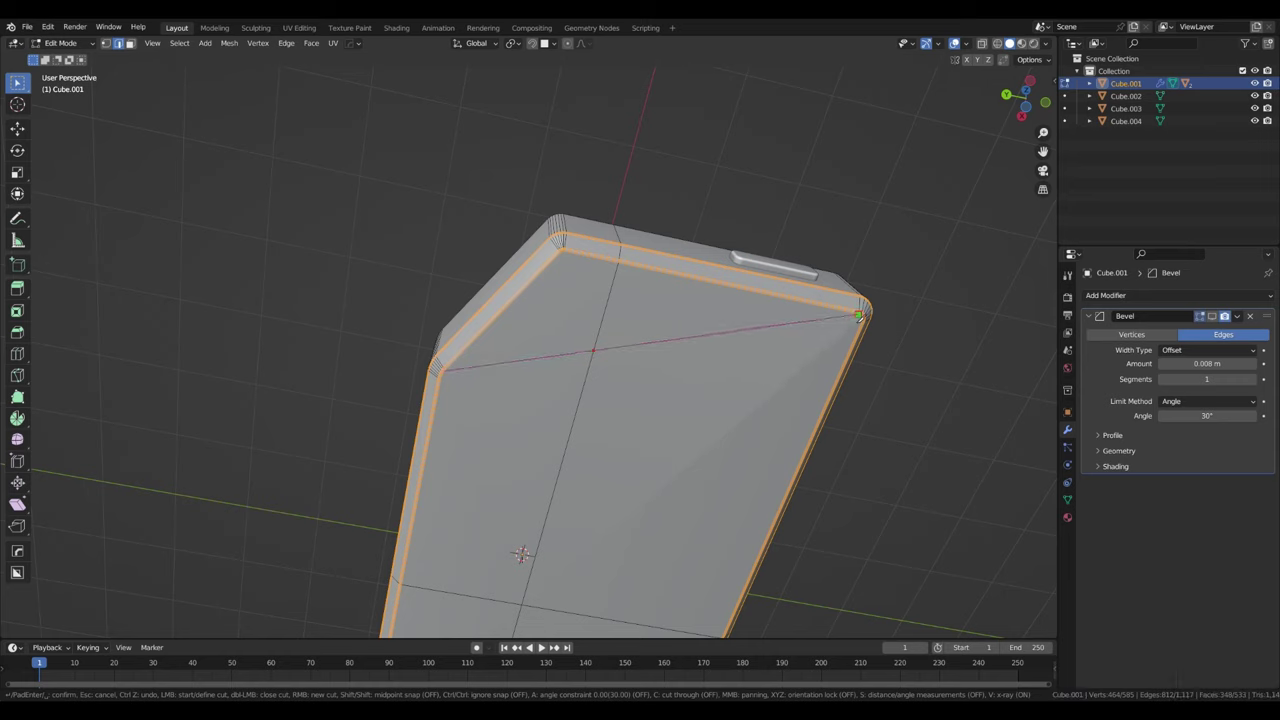
key(Return)
key(Tab)
mouse_move(858, 316)
middle_down()
mouse_move(444, 364)
mouse_move(579, 371)
middle_up()
Step: Commit the box cut and select the new left face on the body's top
click(589, 415)
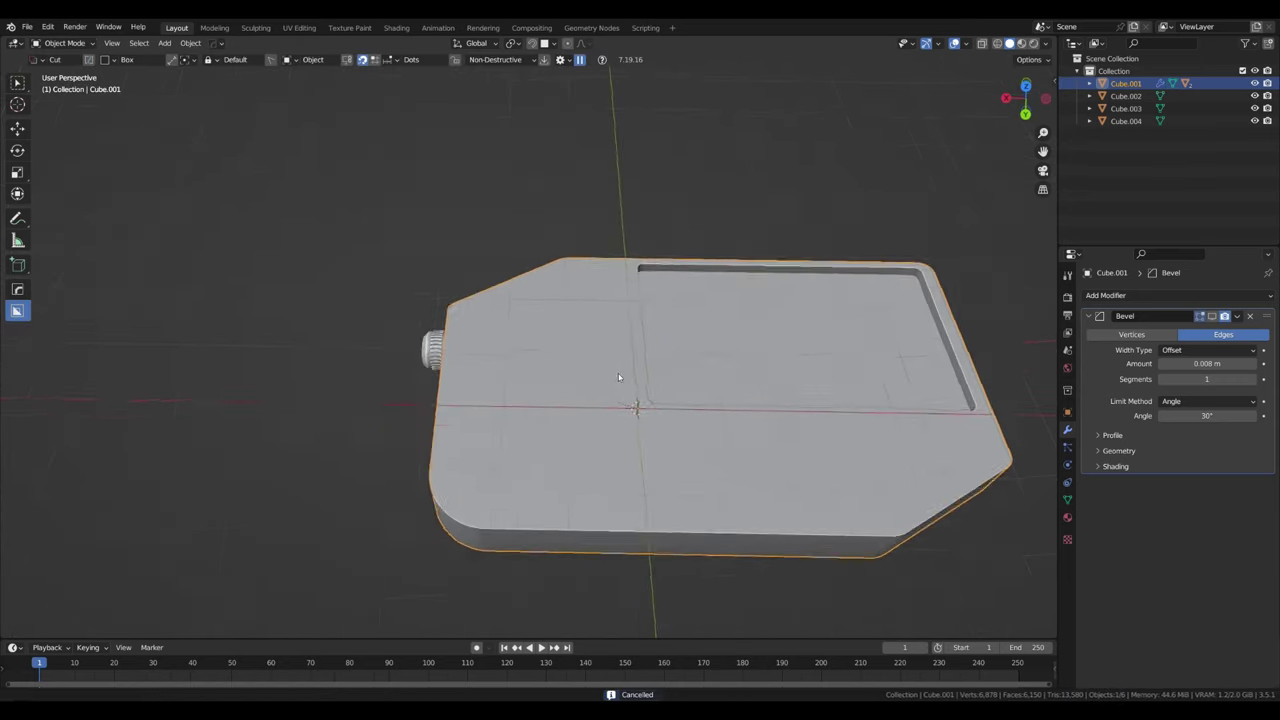
key(Tab)
mouse_move(589, 415)
middle_down()
mouse_move(800, 450)
mouse_move(827, 468)
middle_up()
key(i)
key(i)
click(607, 405)
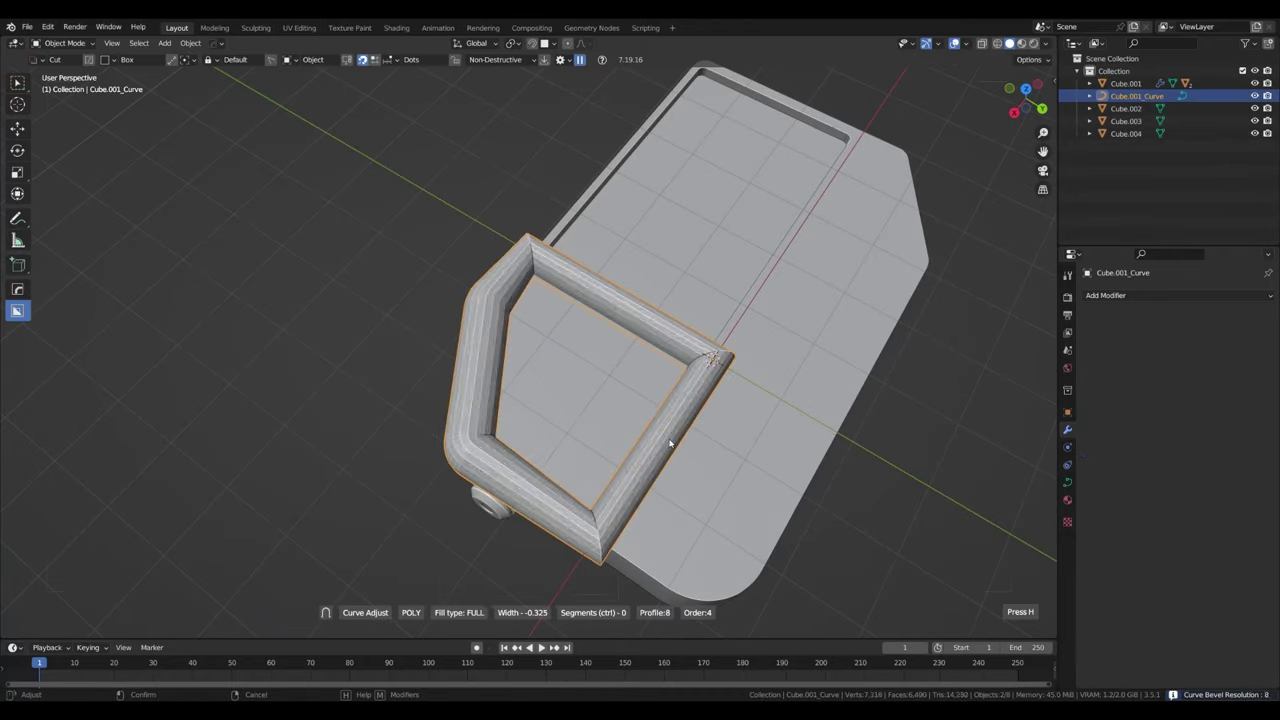
mouse_move(614, 421)
middle_down()
mouse_move(560, 380)
mouse_move(498, 365)
middle_up()
key(ctrl+z)
scroll(498, 365, down, 2)
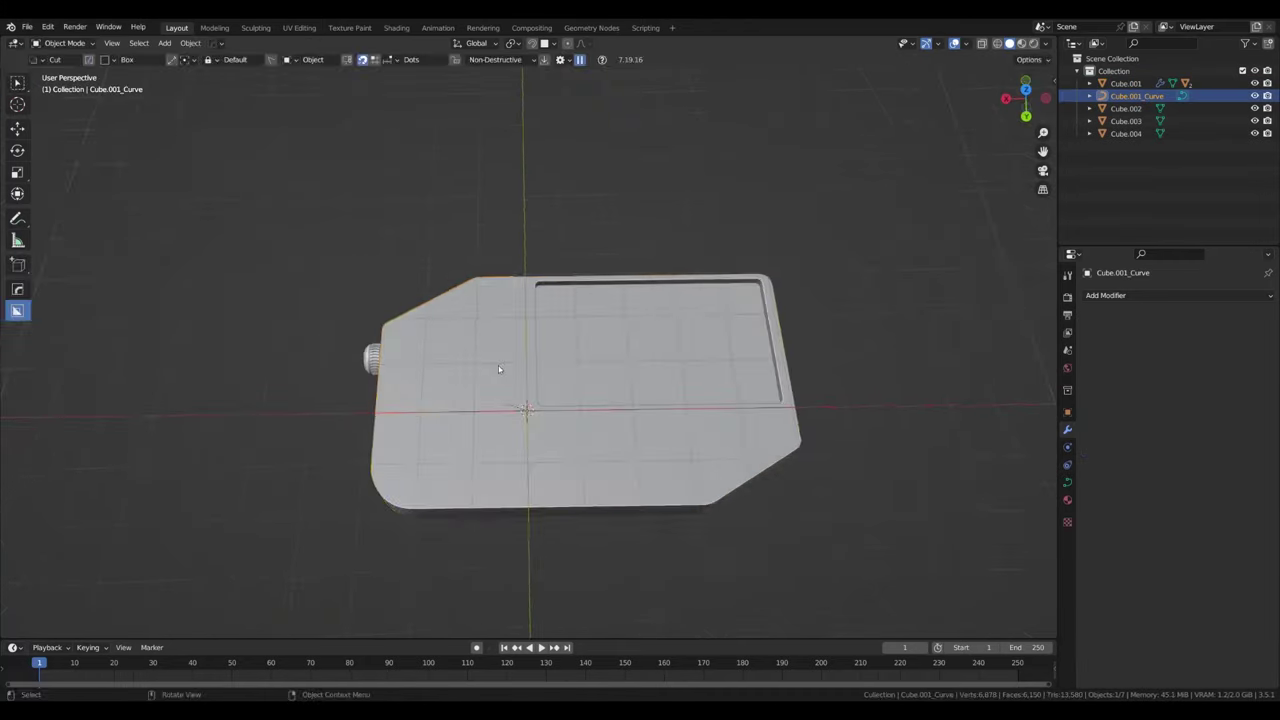
key(q)
scroll(650, 420, up, 2)
Step: Duplicate the left top face and scale it down uniformly
key(shift+d)
key(Escape)
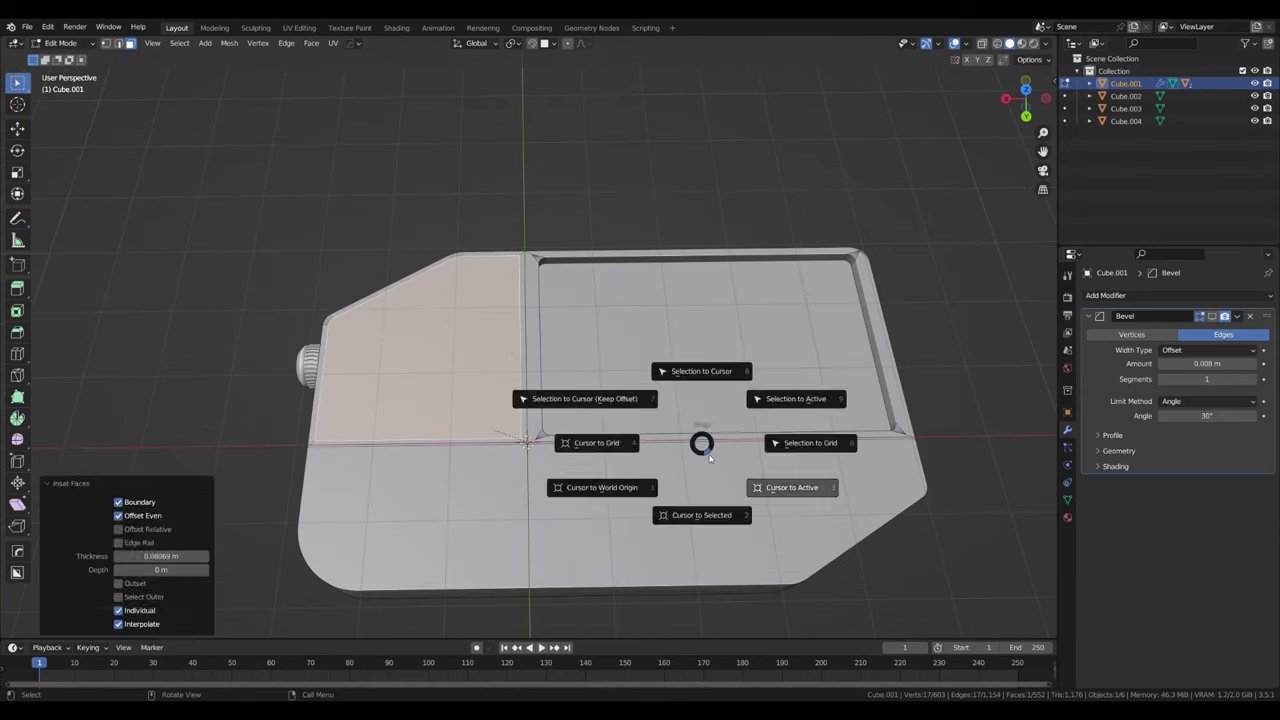
key(s)
key(Escape)
middle_drag(857, 461, 667, 449)
key(s)
scroll(627, 465, down, 3)
mouse_move(471, 437)
middle_down()
mouse_move(500, 430)
mouse_move(520, 480)
middle_up()
scroll(533, 523, up, 4)
Step: Bevel the panel's inner edge into a broad sloped rim
mouse_move(533, 523)
middle_down()
mouse_move(859, 555)
mouse_move(790, 530)
mouse_move(727, 537)
middle_up()
key(ctrl+b)
click(780, 530)
middle_drag(658, 517, 720, 470)
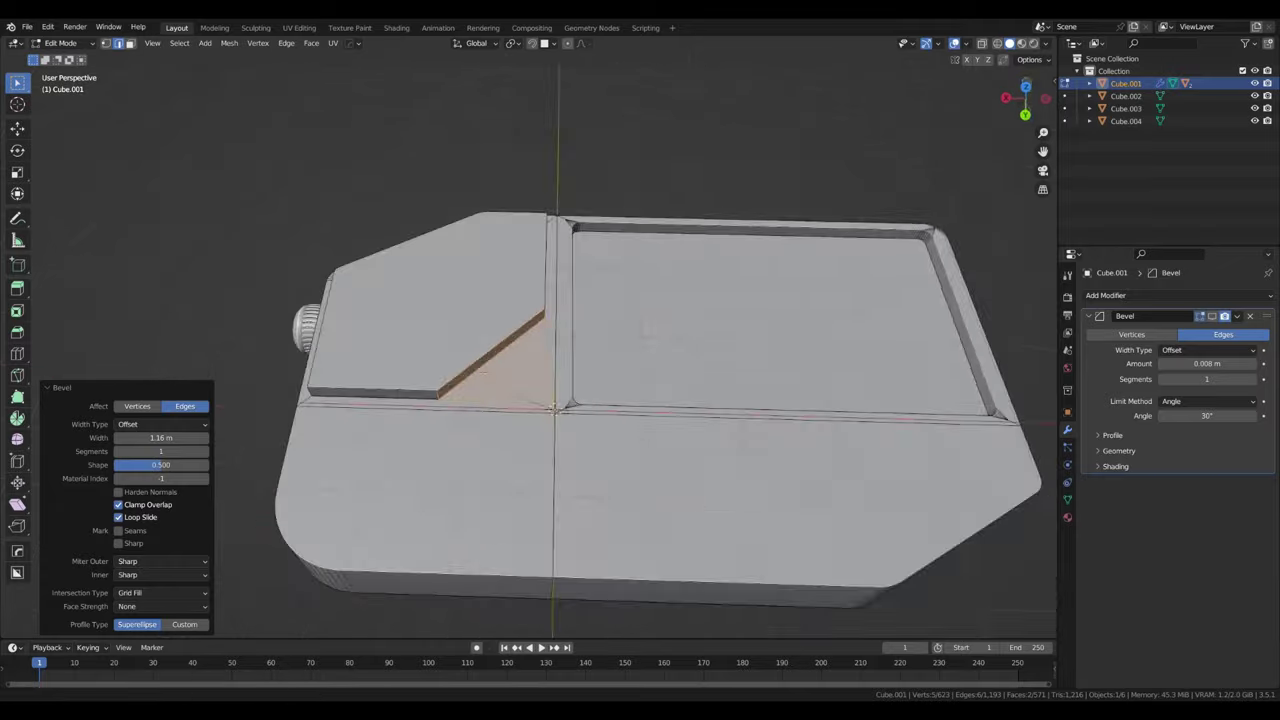
scroll(720, 470, up, 3)
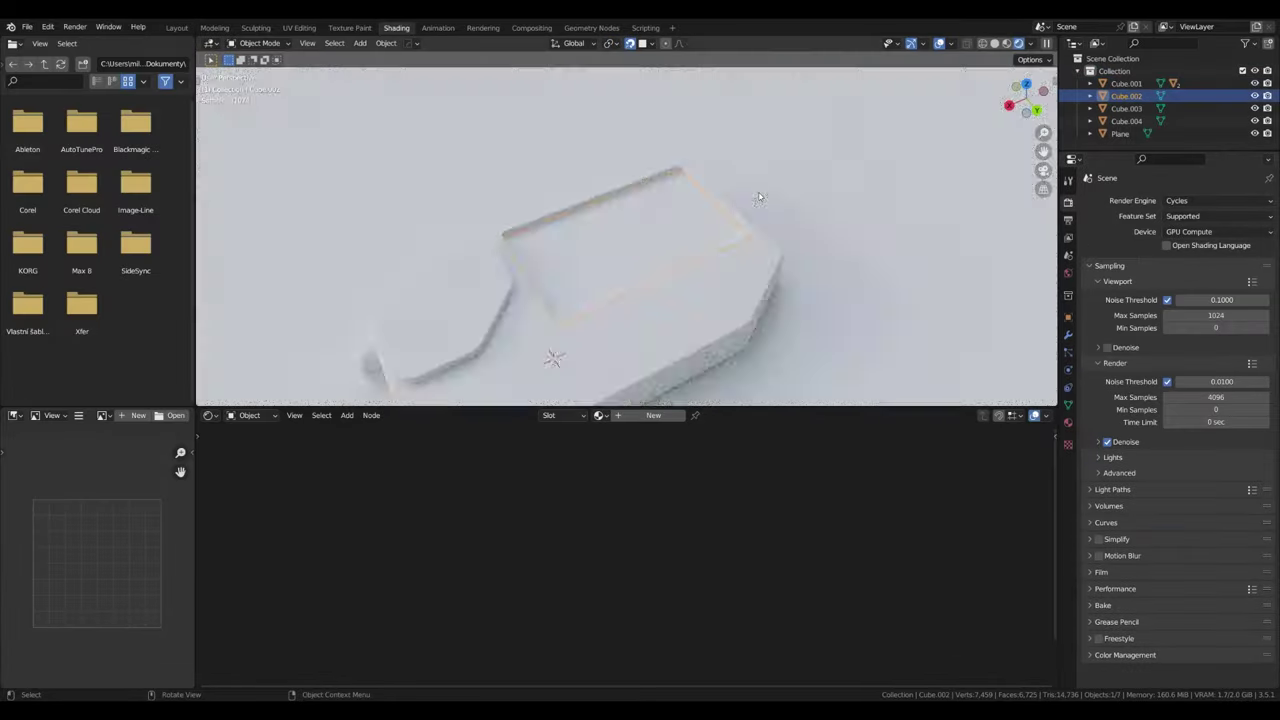
Step: Limit the render region to the area around the console's display screen
scroll(616, 263, down, 4)
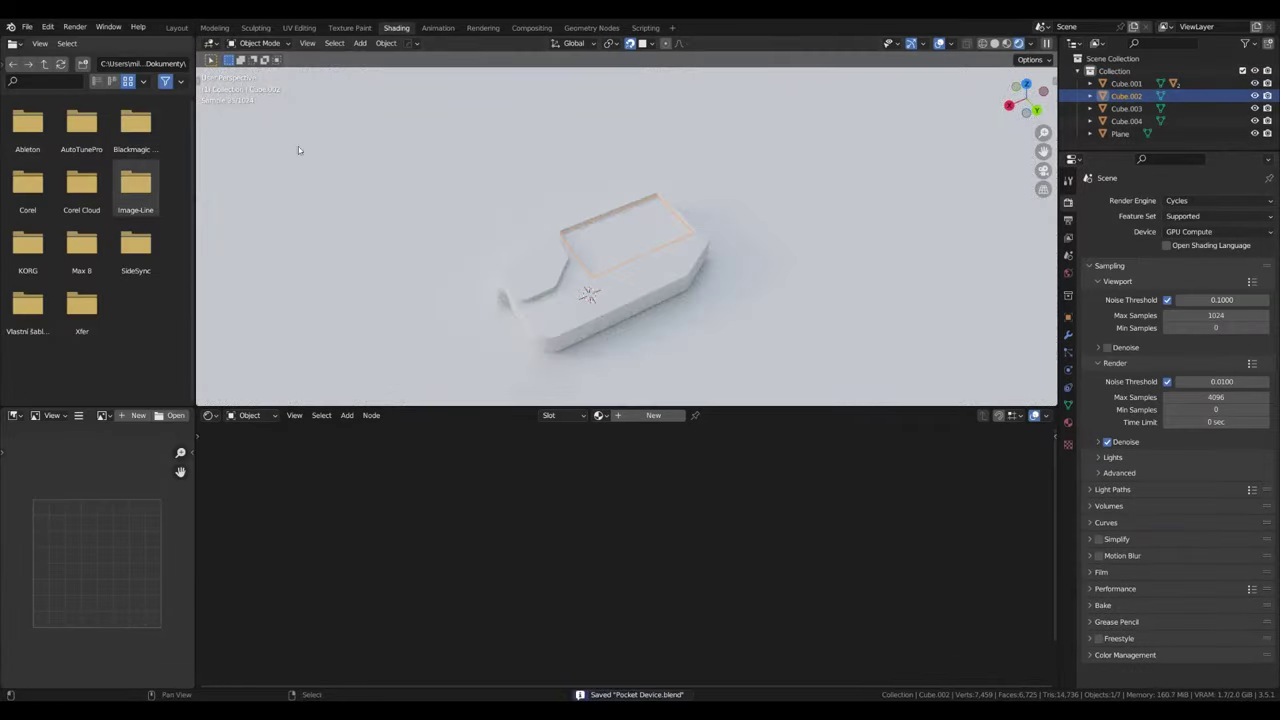
key(ctrl+b)
drag(487, 138, 824, 349)
middle_drag(824, 349, 669, 266)
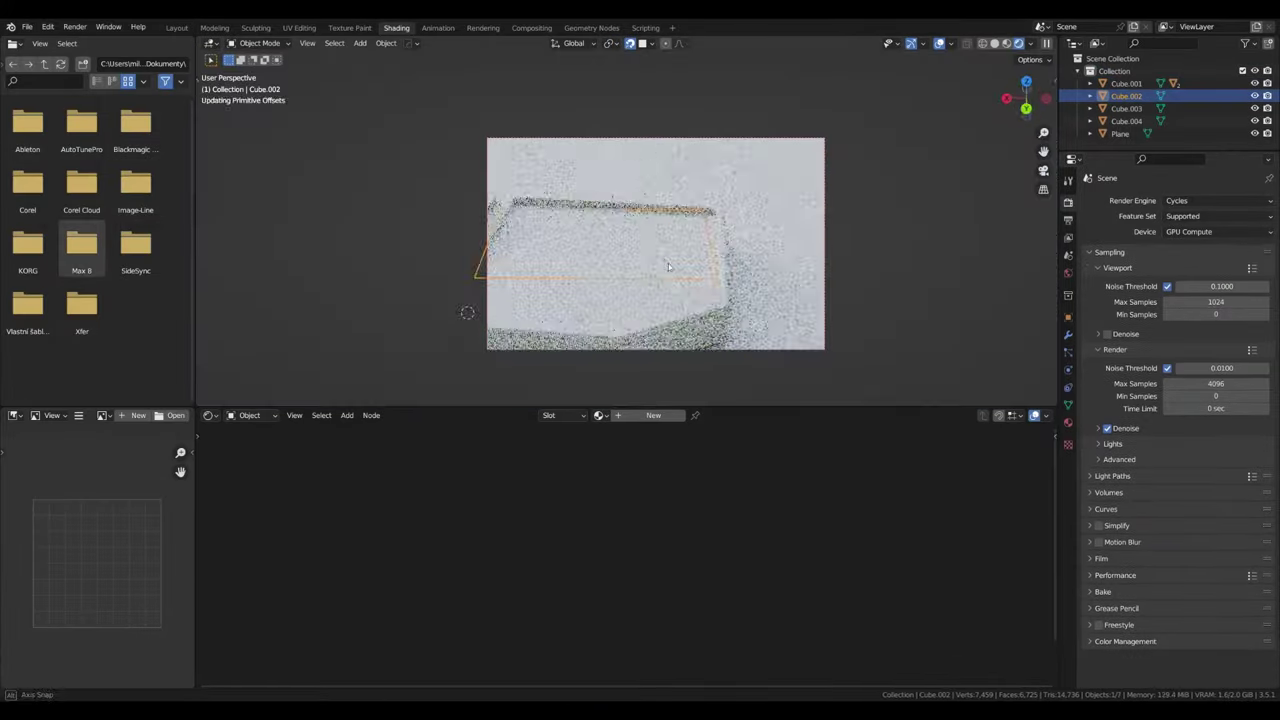
Step: Create a new display material with Emission fed by an image texture with mapping nodes
click(648, 415)
key(shift+a)
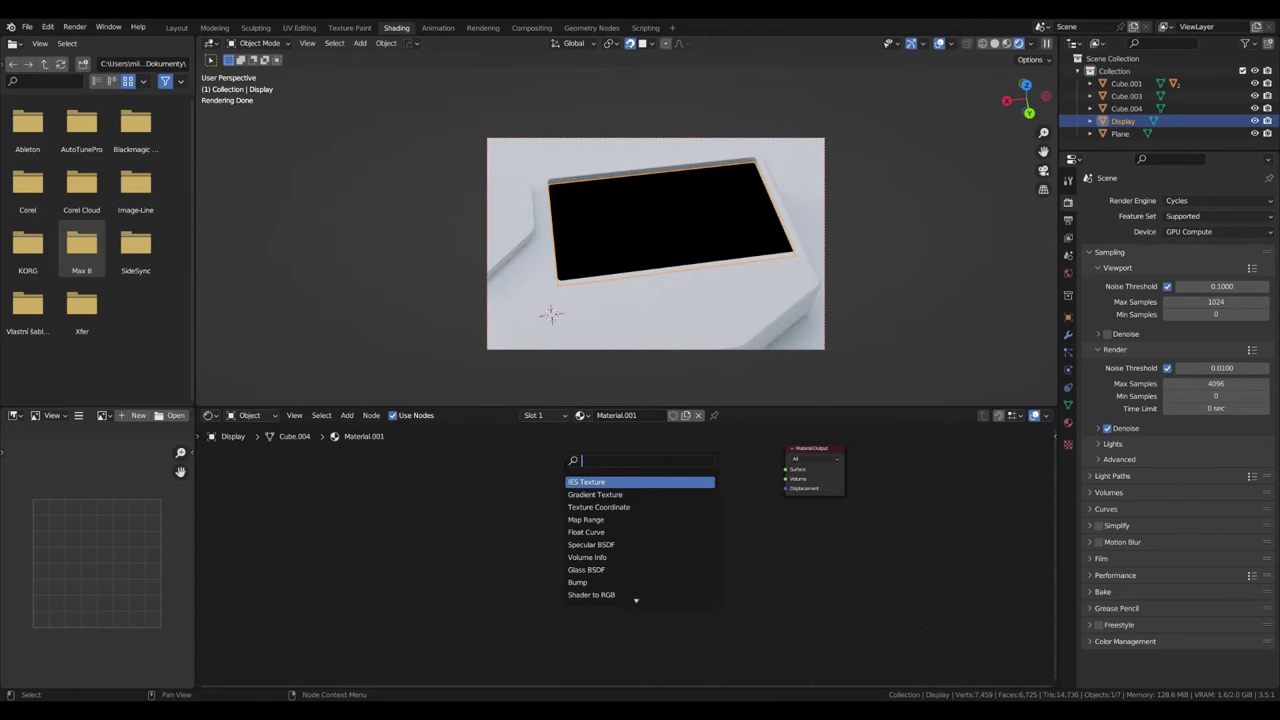
click(604, 525)
key(Home)
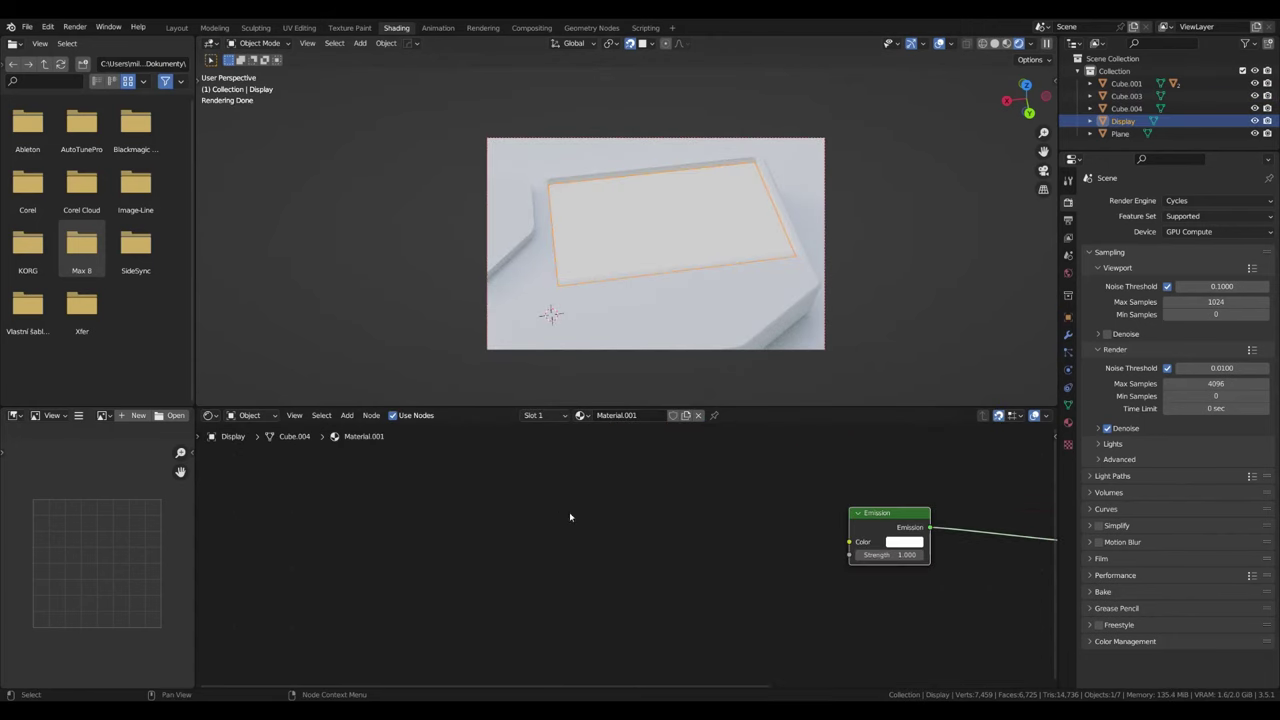
key(ctrl+t)
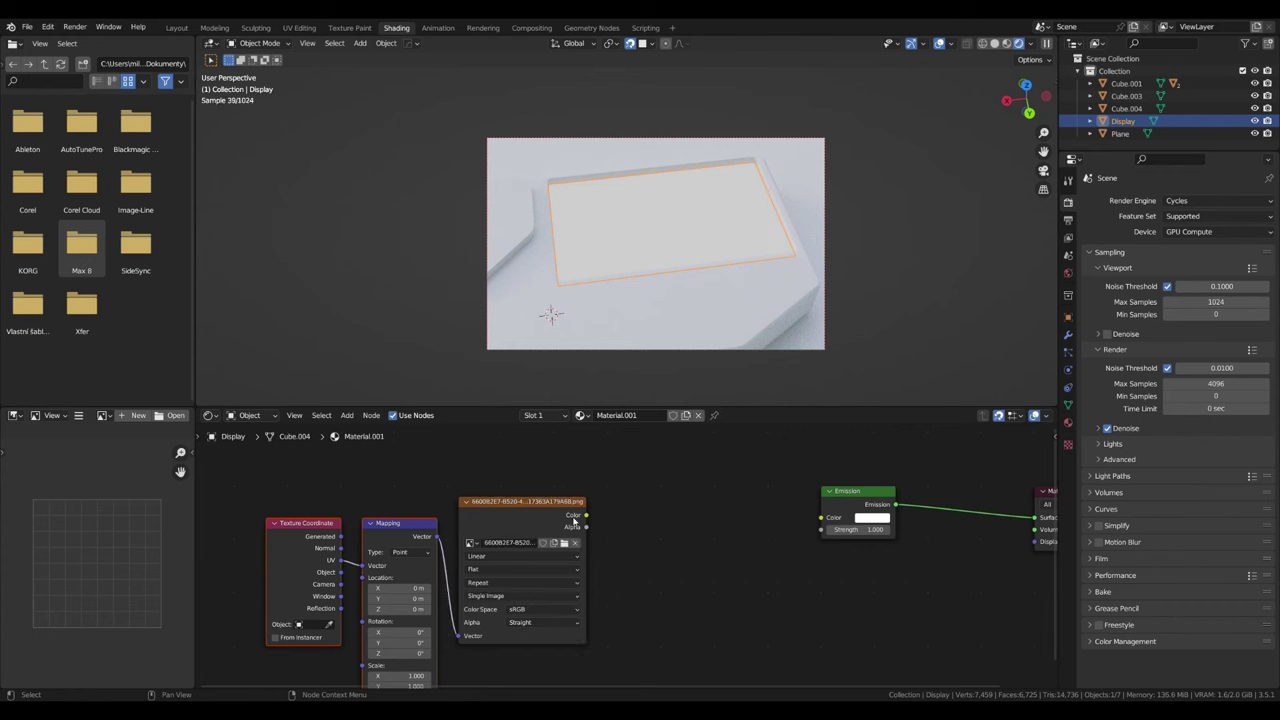
drag(585, 515, 822, 517)
Step: Unwrap the display face and place its UV island over the RGB stripe image
click(14, 415)
click(128, 470)
key(Tab)
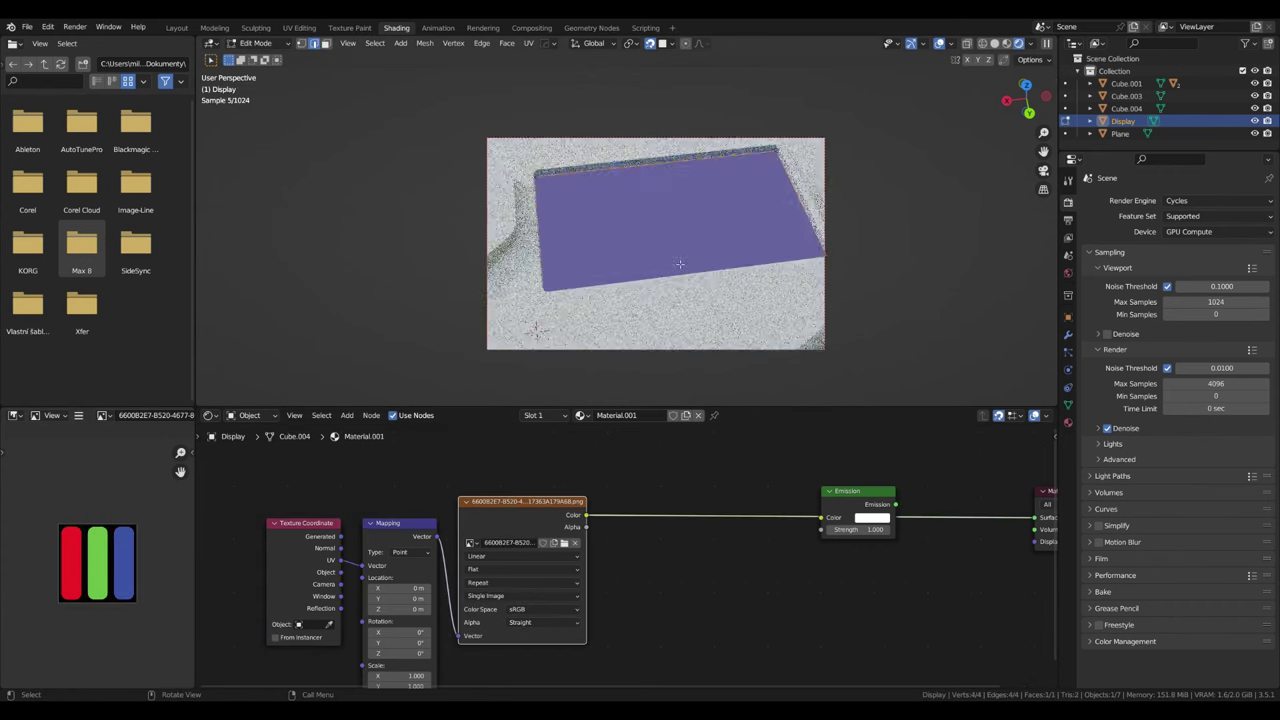
click(14, 415)
click(45, 474)
key(u)
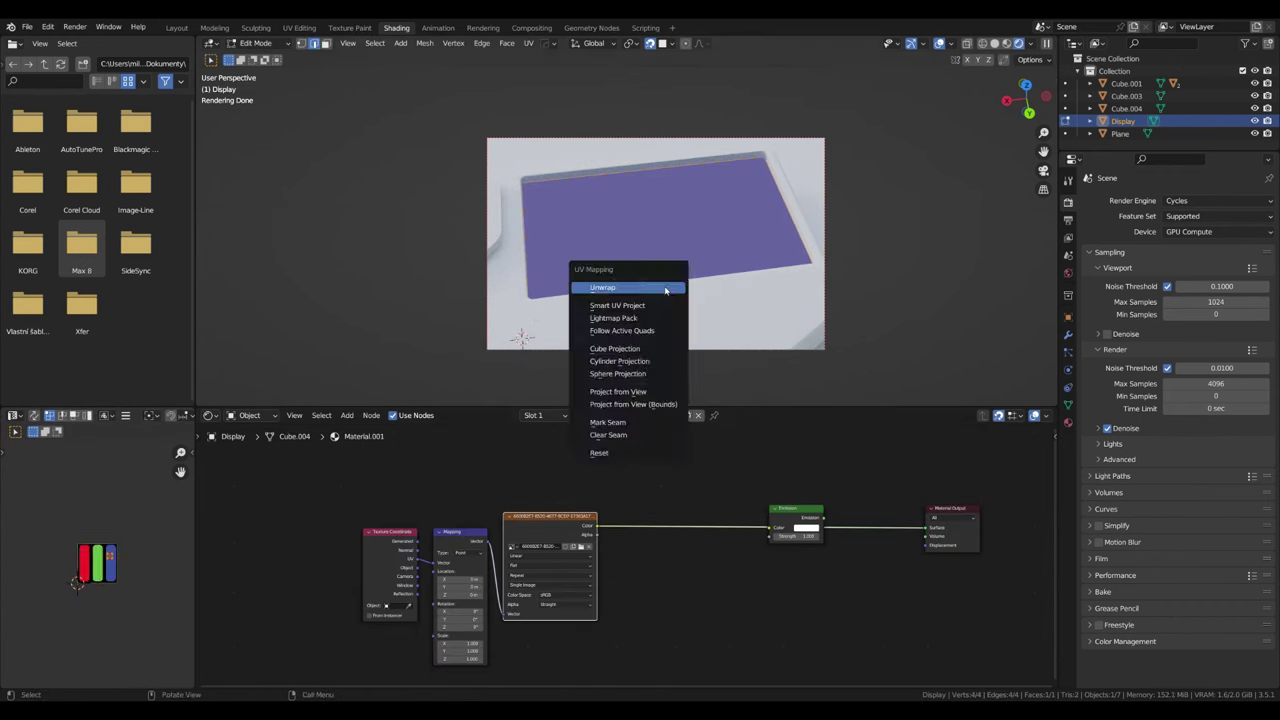
click(610, 286)
drag(100, 565, 127, 571)
click(153, 583)
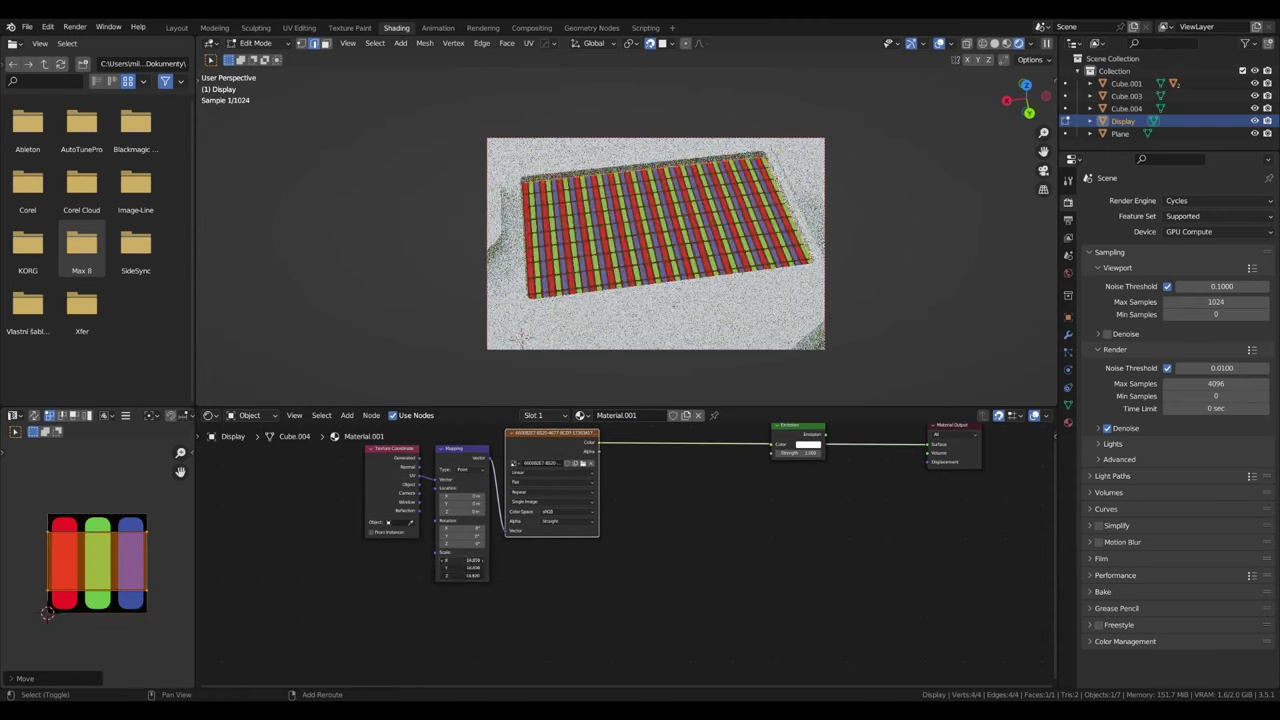
scroll(181, 484, up, 3)
scroll(181, 484, down, 5)
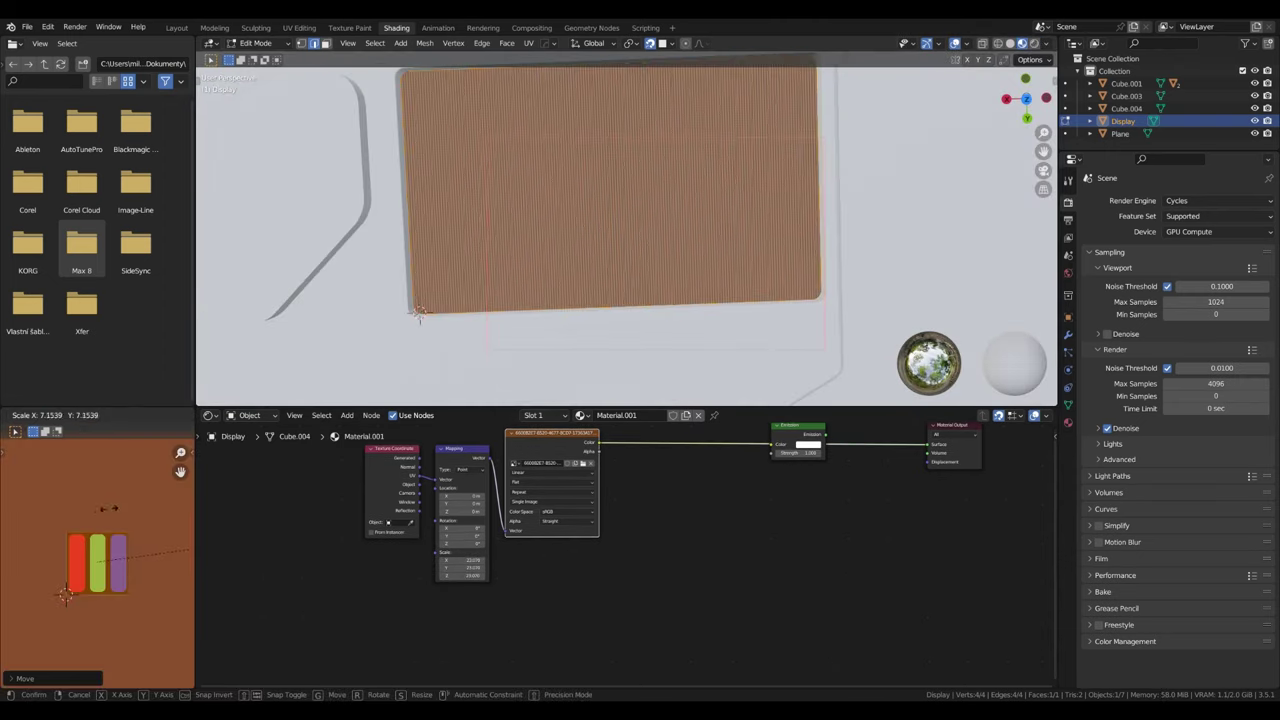
Step: Drive the Mapping Scale with a Value node set to 126.5, back in Object Mode
key(shift+a)
click(310, 570)
drag(360, 580, 412, 561)
text(126.5)
key(Return)
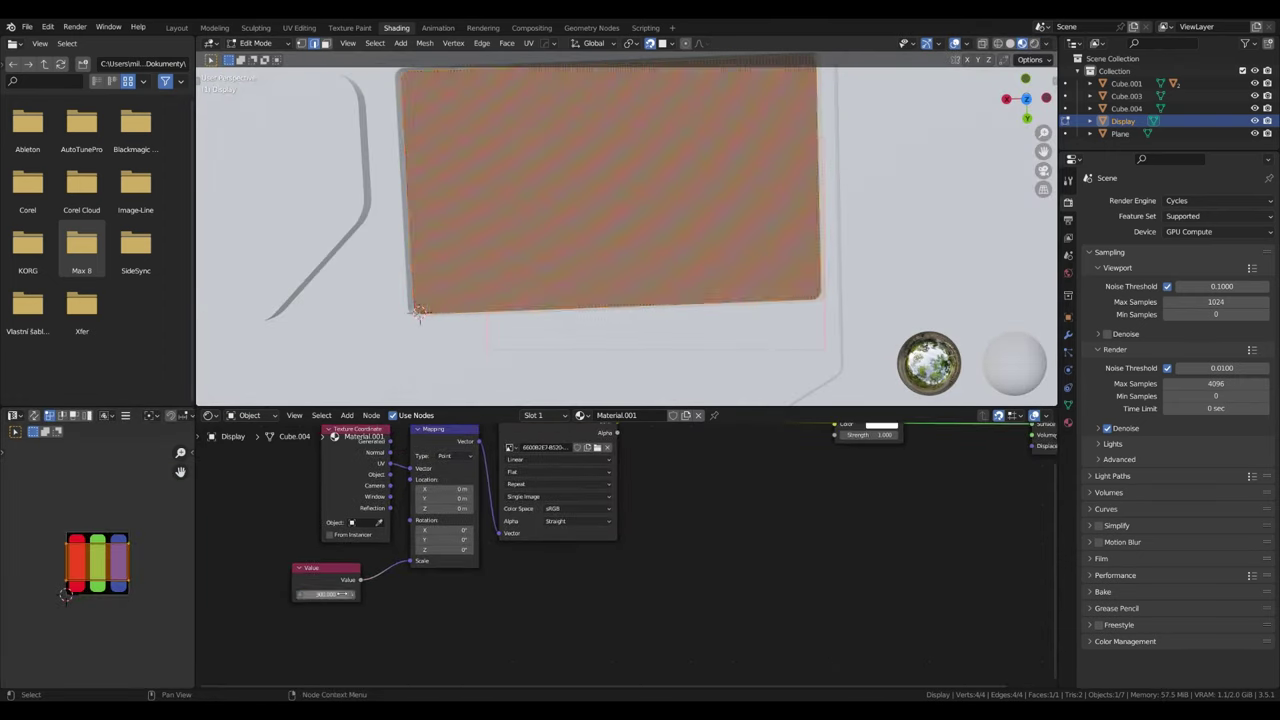
key(Tab)
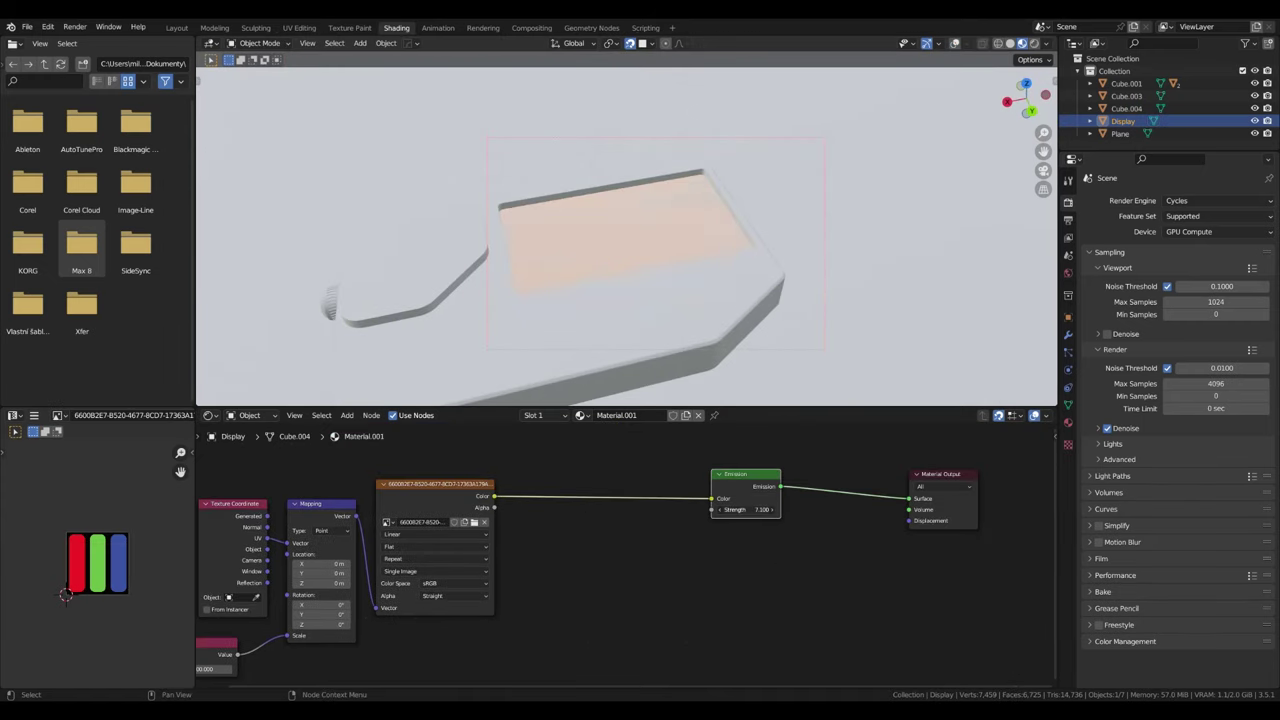
scroll(626, 230, up, 5)
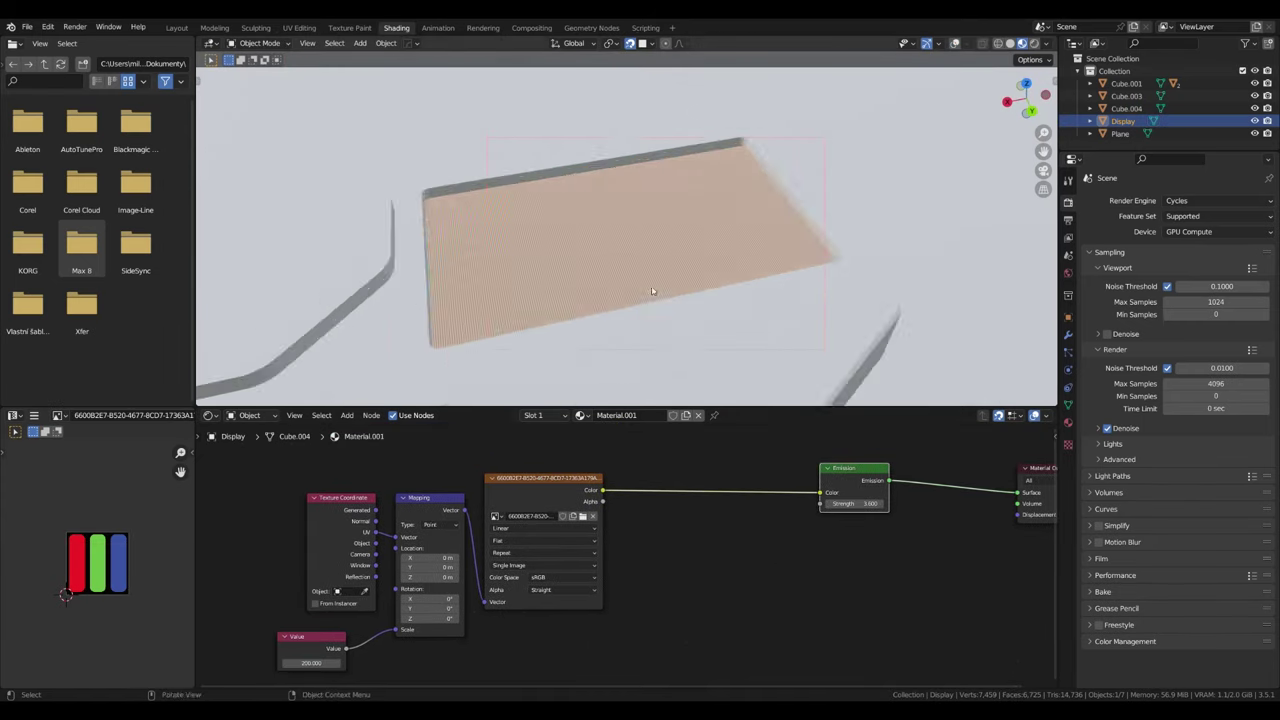
scroll(595, 485, down, 3)
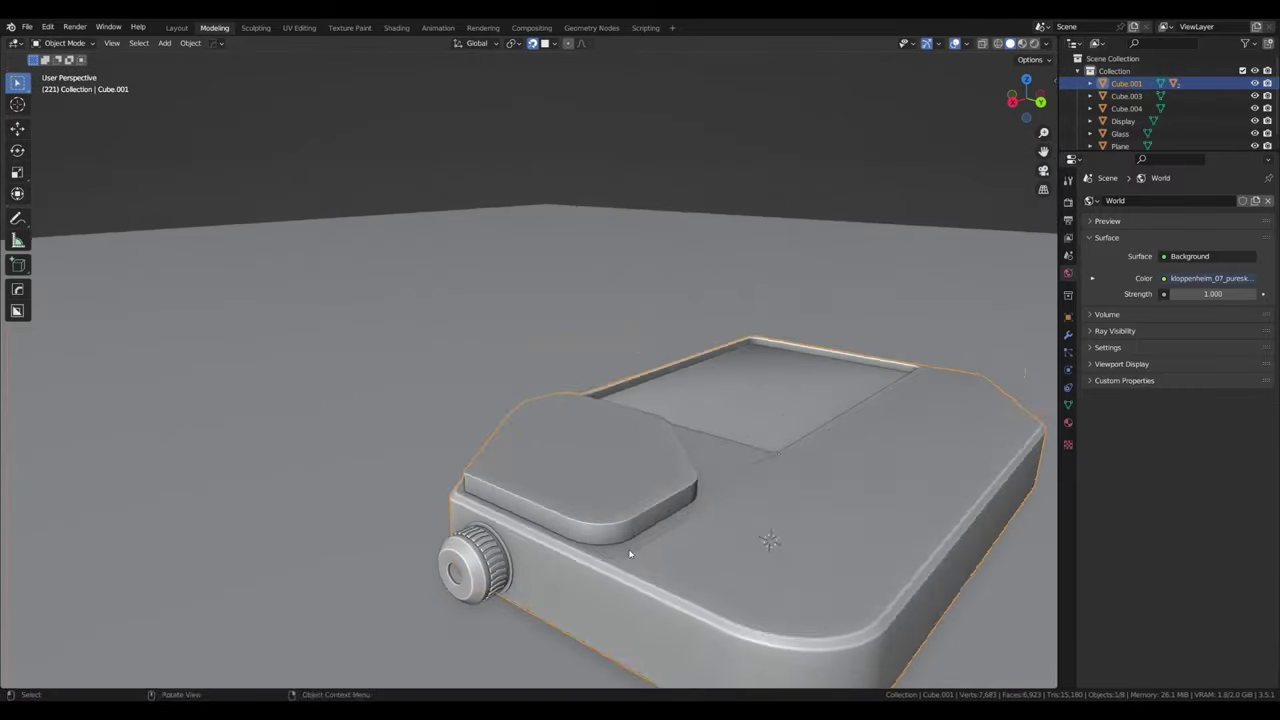
Step: Add a cylinder and move it along X beside the side knob
key(shift+a)
click(631, 500)
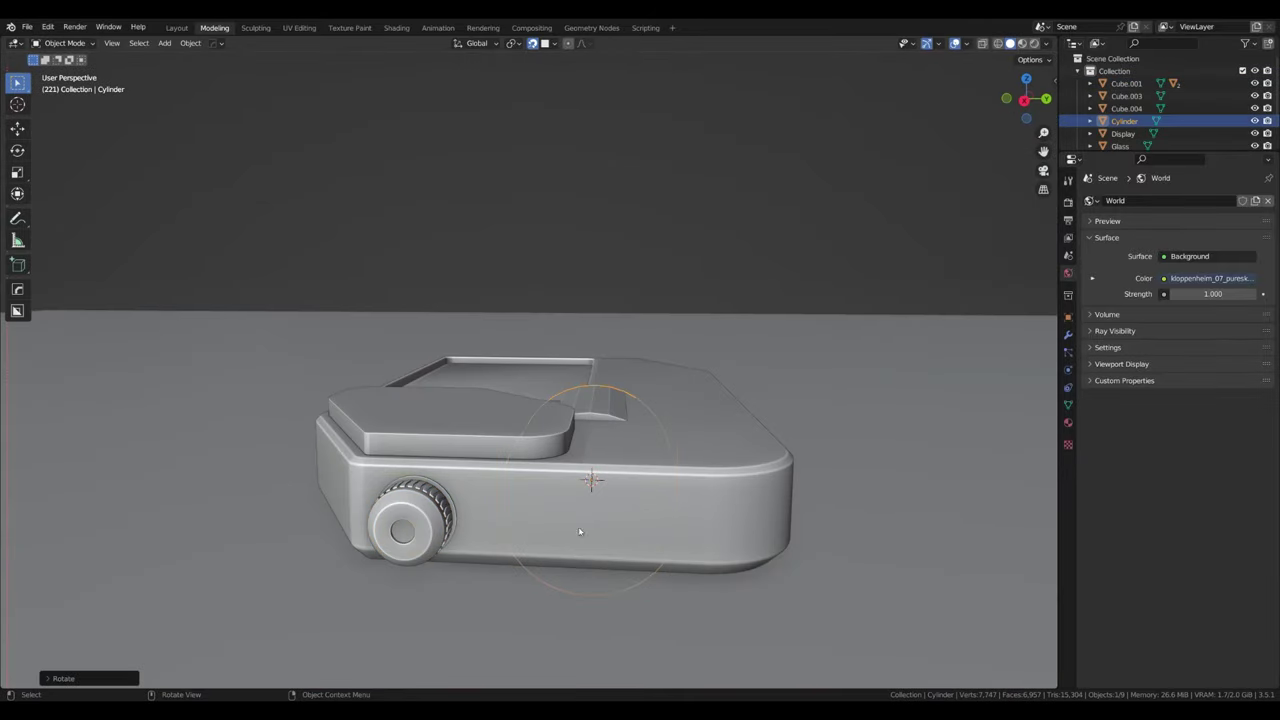
key(shift+a)
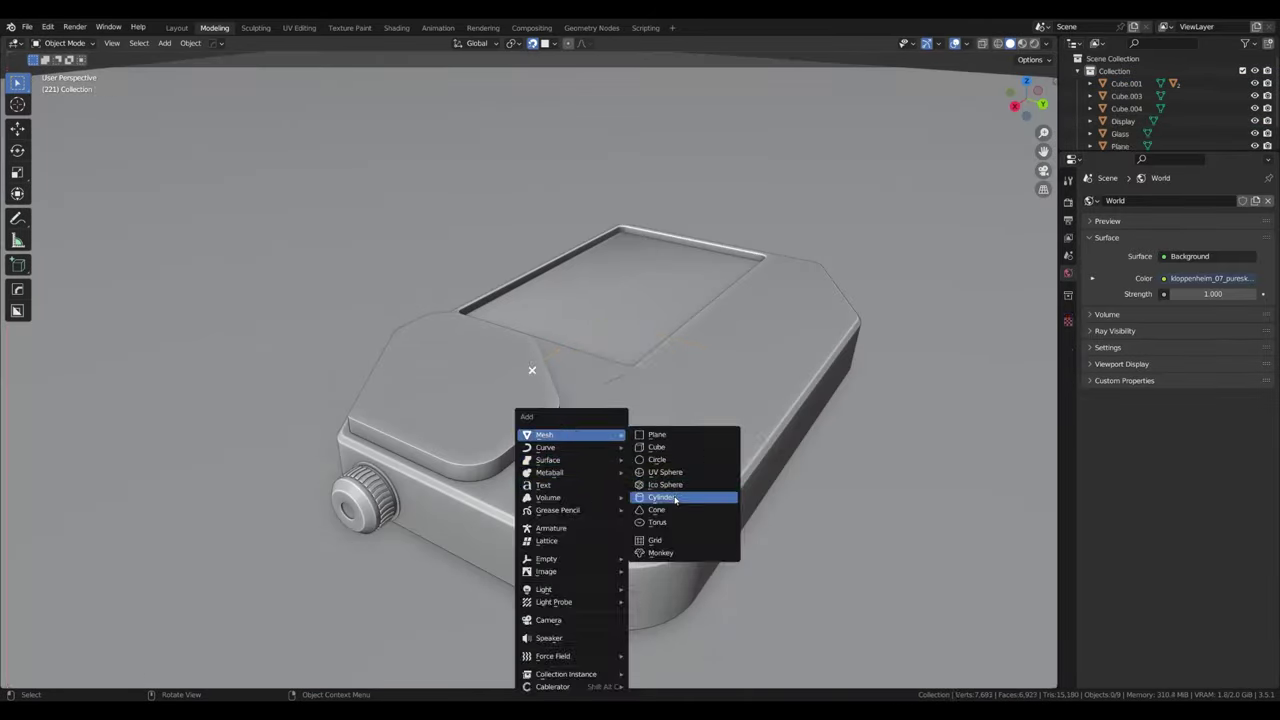
click(655, 491)
key(g)
key(x)
click(570, 547)
scroll(570, 547, down, 3)
Step: Flatten the cylinder along X to 0.272 and select the old Cube.003 block
right_click(430, 430)
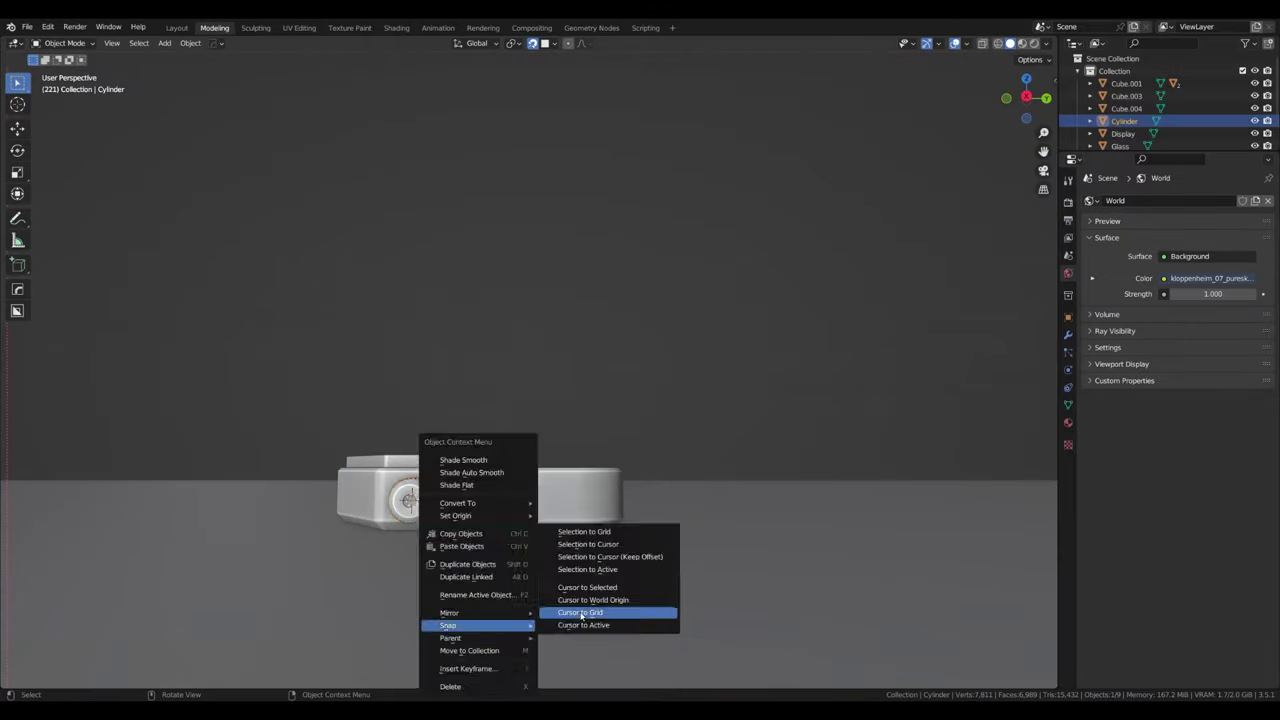
key(s)
key(x)
click(473, 505)
middle_drag(677, 469, 440, 466)
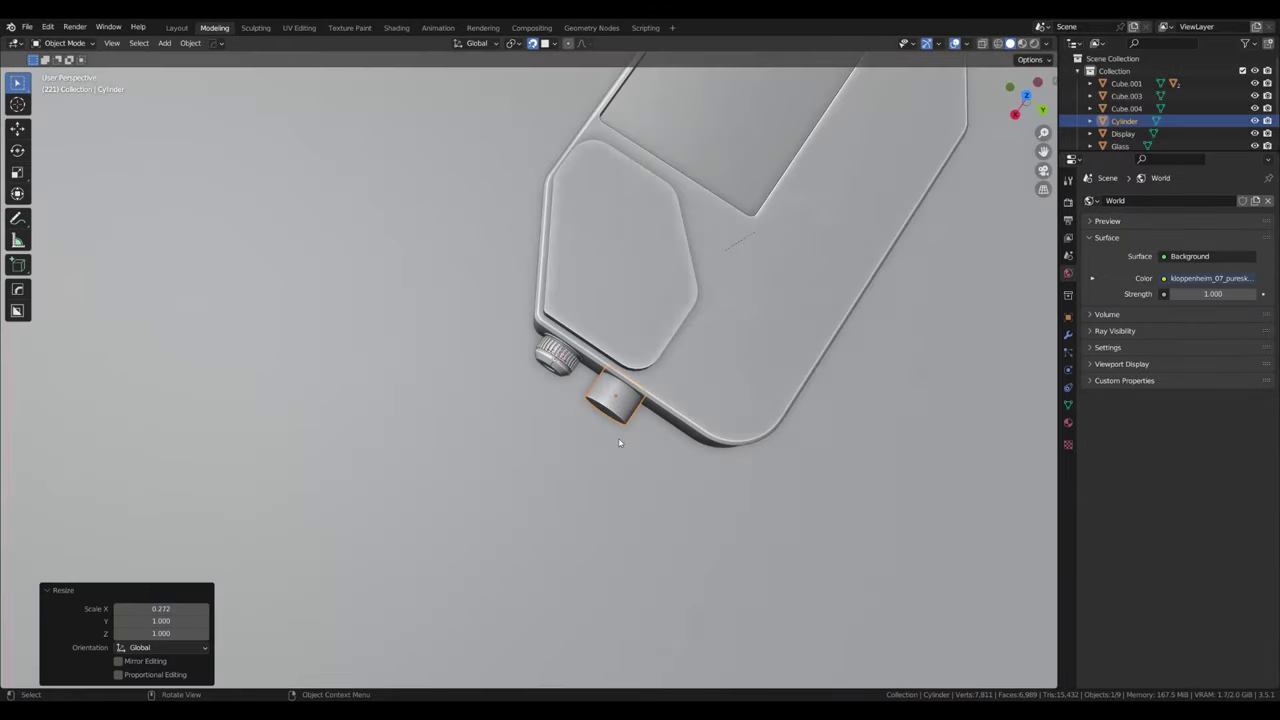
click(440, 466)
Step: Delete Cube.003 and add a new cube, flattened along Z and moved along X to the console's end
key(x)
click(440, 463)
key(shift+a)
click(401, 449)
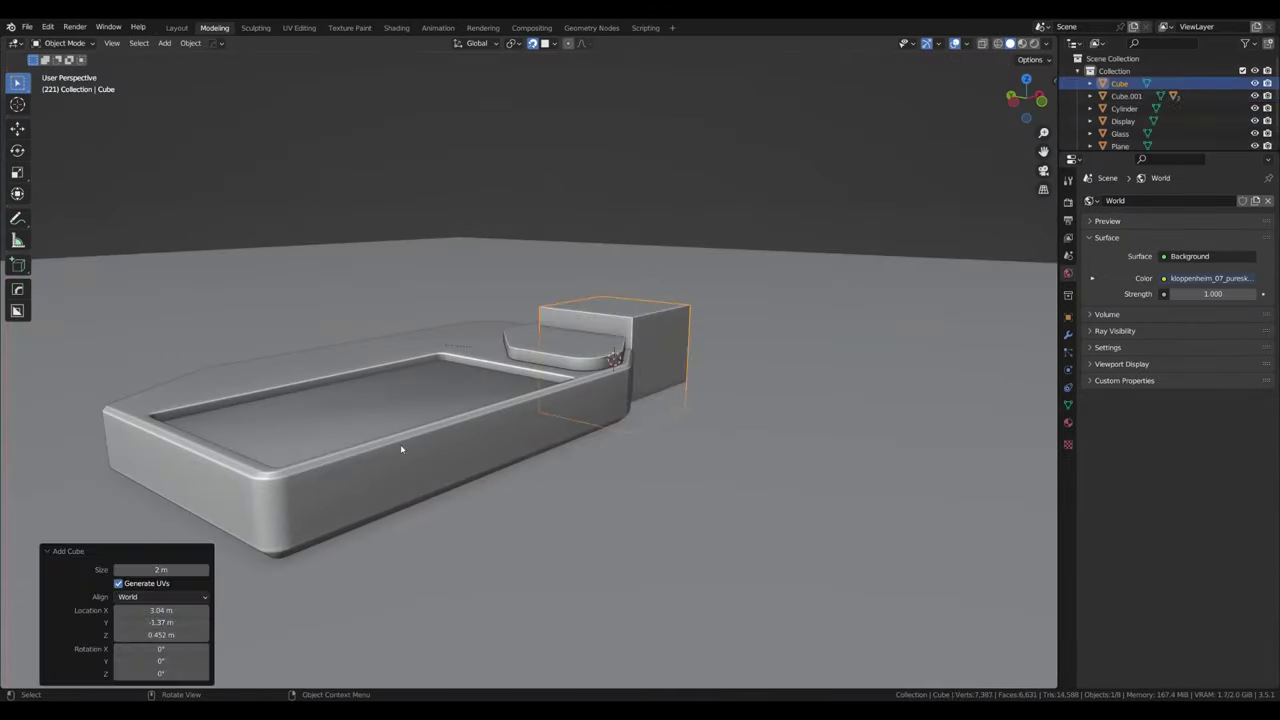
click(356, 481)
key(s)
key(z)
click(666, 443)
key(g)
key(x)
key(x)
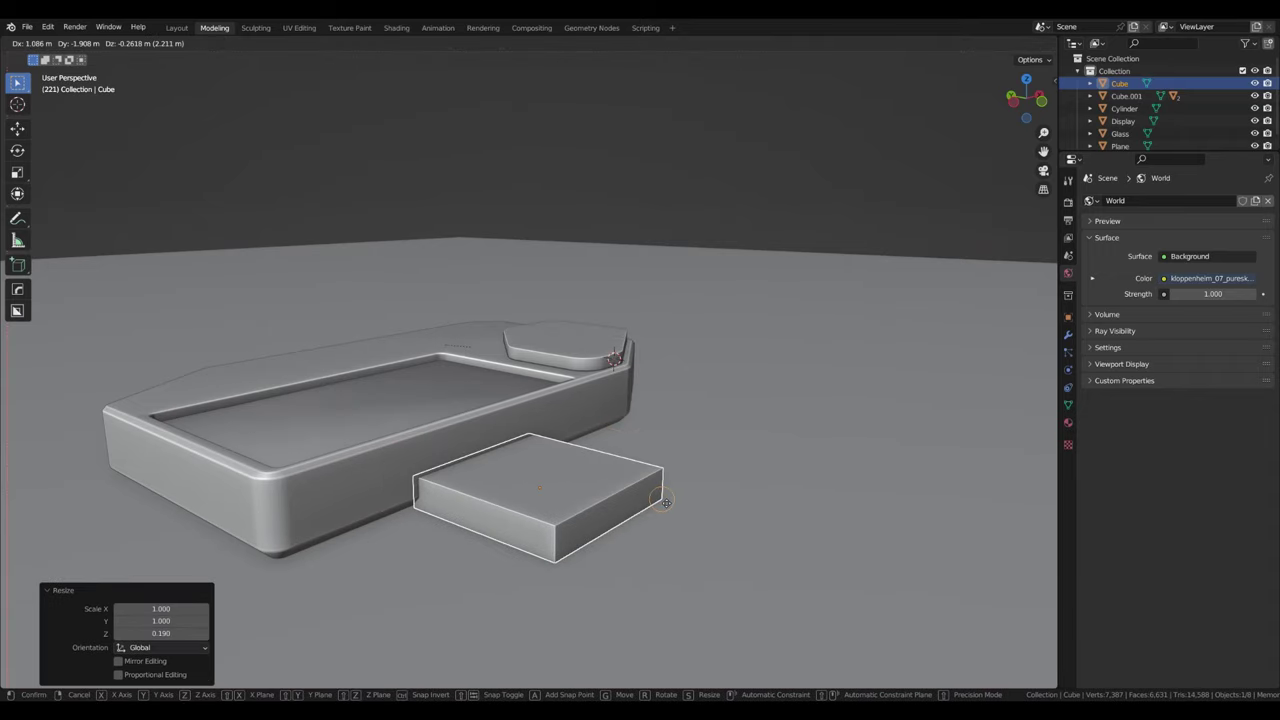
click(586, 449)
Step: Loop-cut the small block and push its middle face inward
key(Tab)
mouse_move(523, 477)
middle_down()
mouse_move(387, 483)
mouse_move(527, 450)
middle_up()
key(ctrl+r)
click(527, 450)
key(ctrl+b)
click(611, 544)
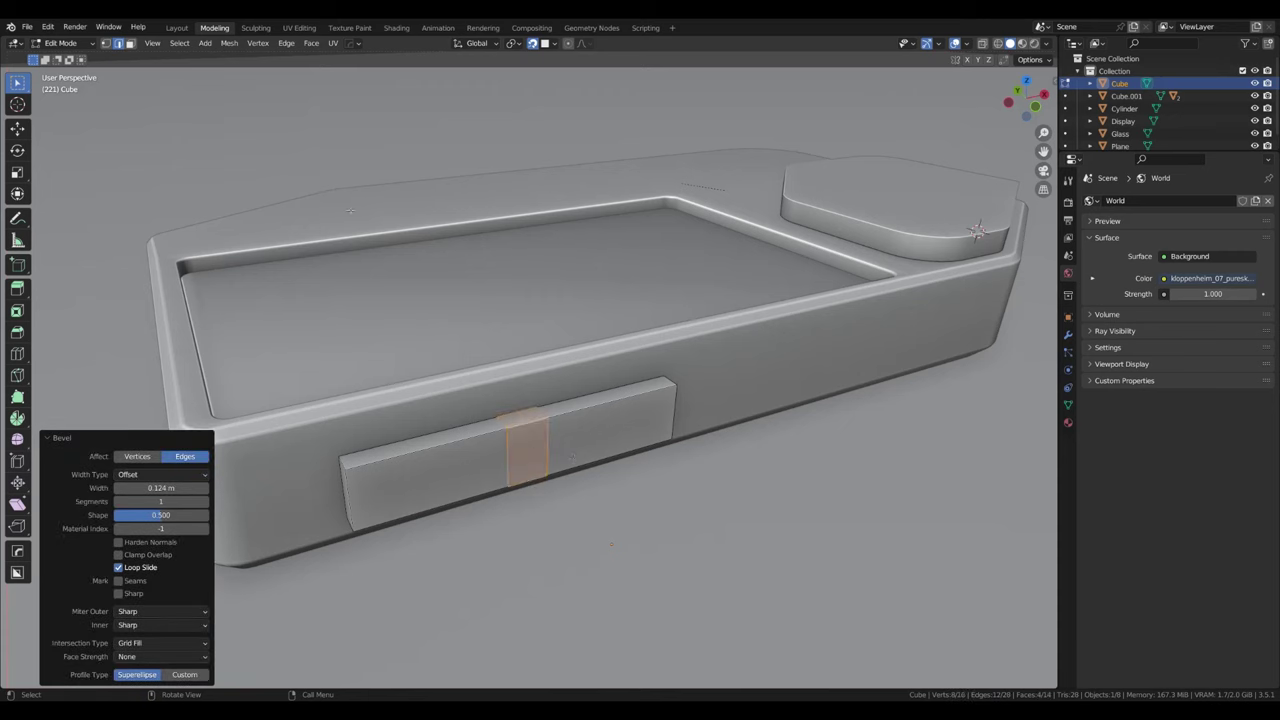
right_click(721, 497)
key(s)
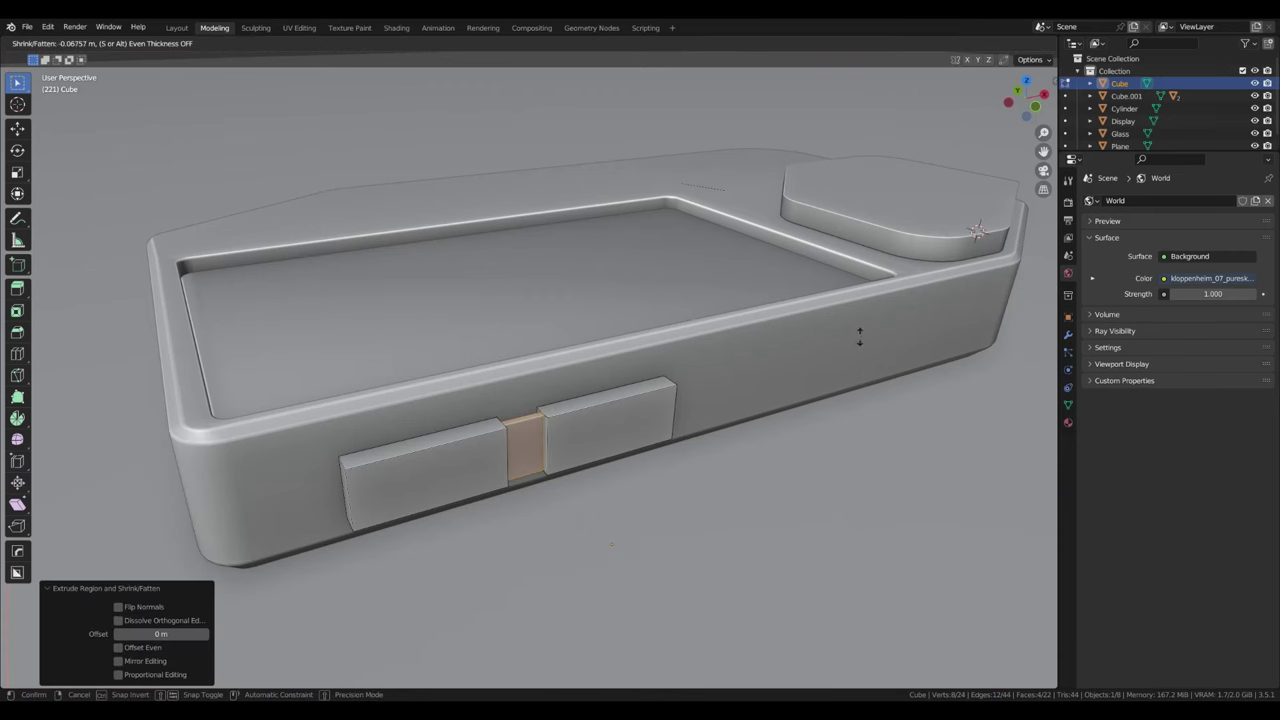
click(859, 336)
Step: Add another edge loop across the panel
mouse_move(859, 336)
middle_down()
mouse_move(540, 637)
mouse_move(590, 507)
middle_up()
key(ctrl+r)
click(690, 499)
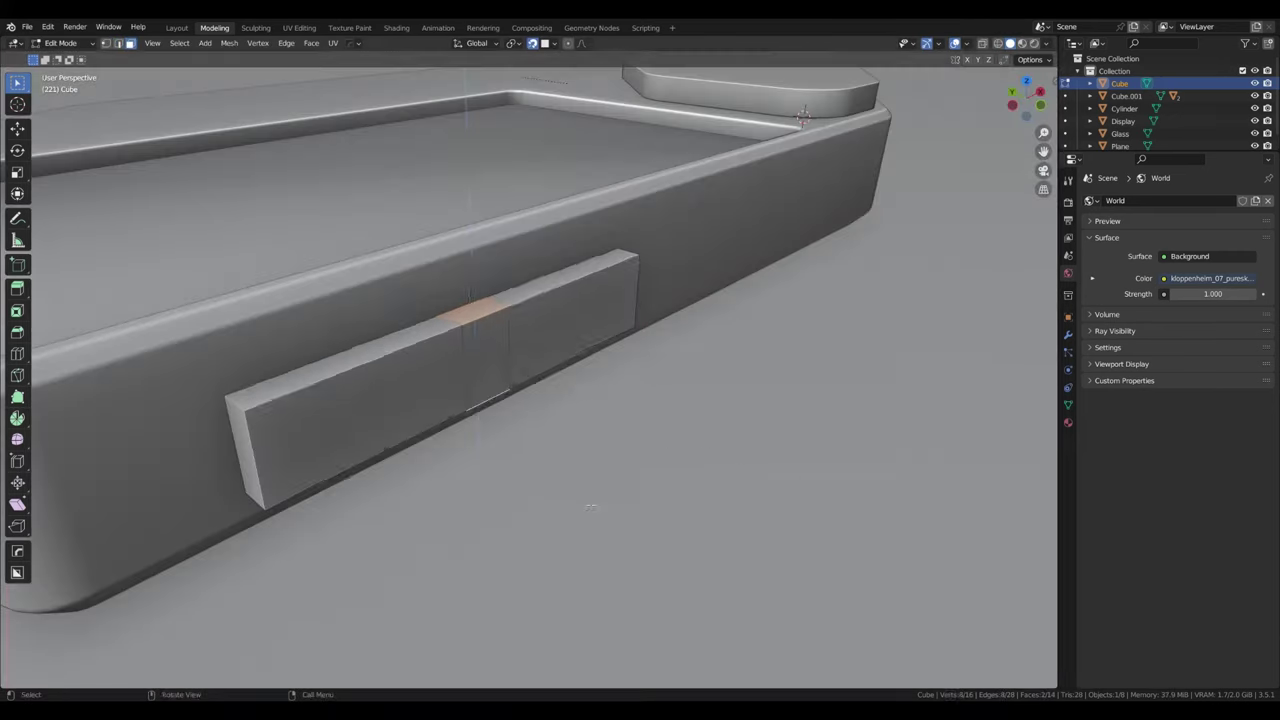
click(523, 291)
Step: Duplicate the side cutter, rotate it 90° about Z and move it to the console's other side
key(x)
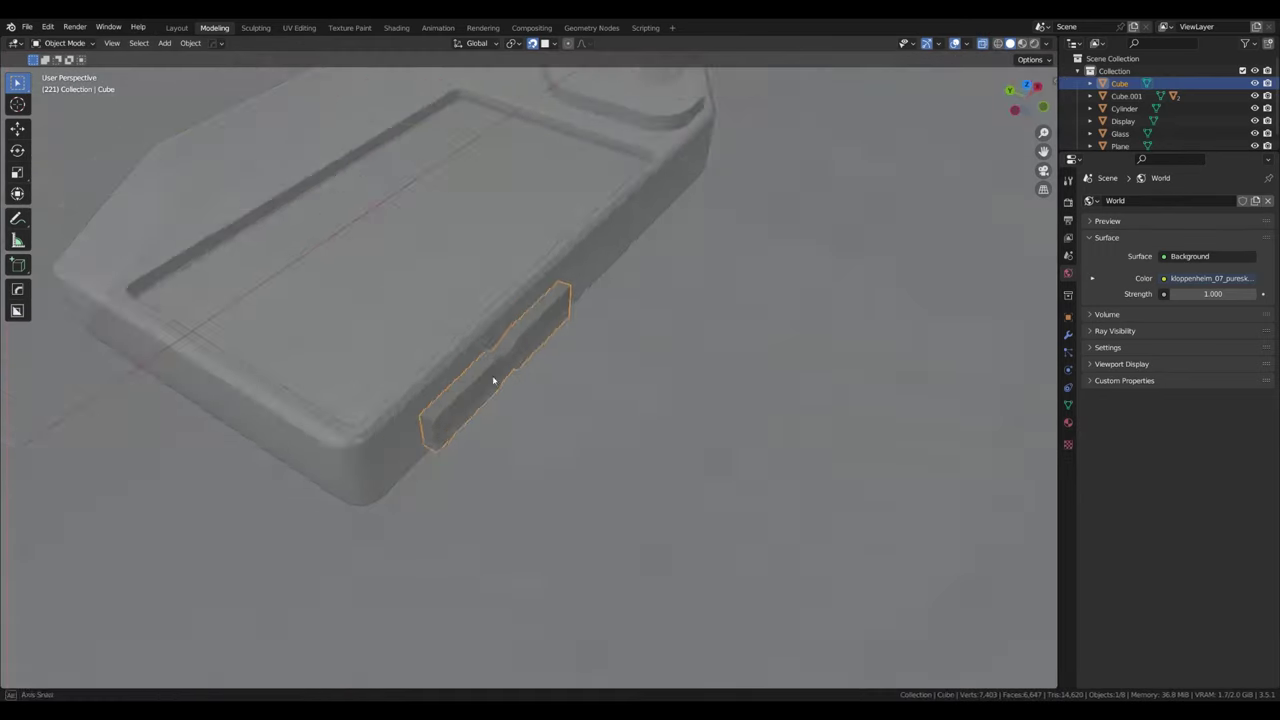
right_click(470, 262)
click(470, 262)
right_click(575, 620)
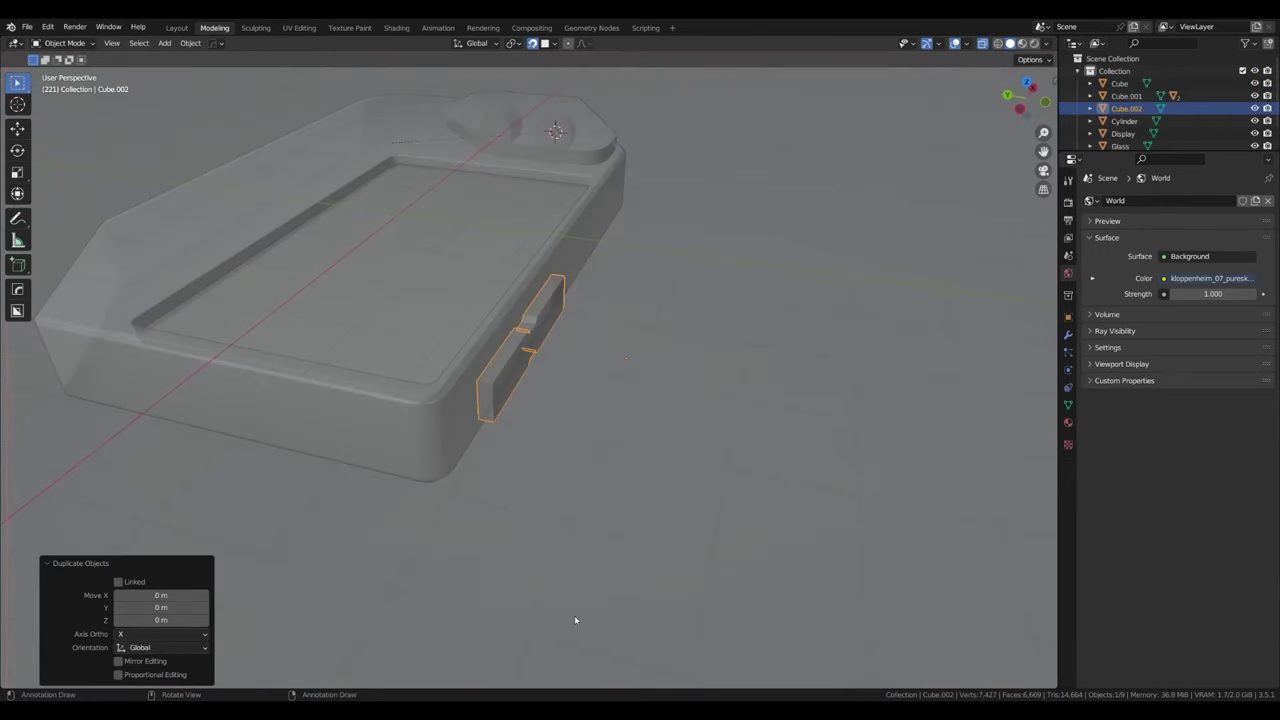
right_click(470, 236)
key(Escape)
text(rz90)
key(Return)
key(g)
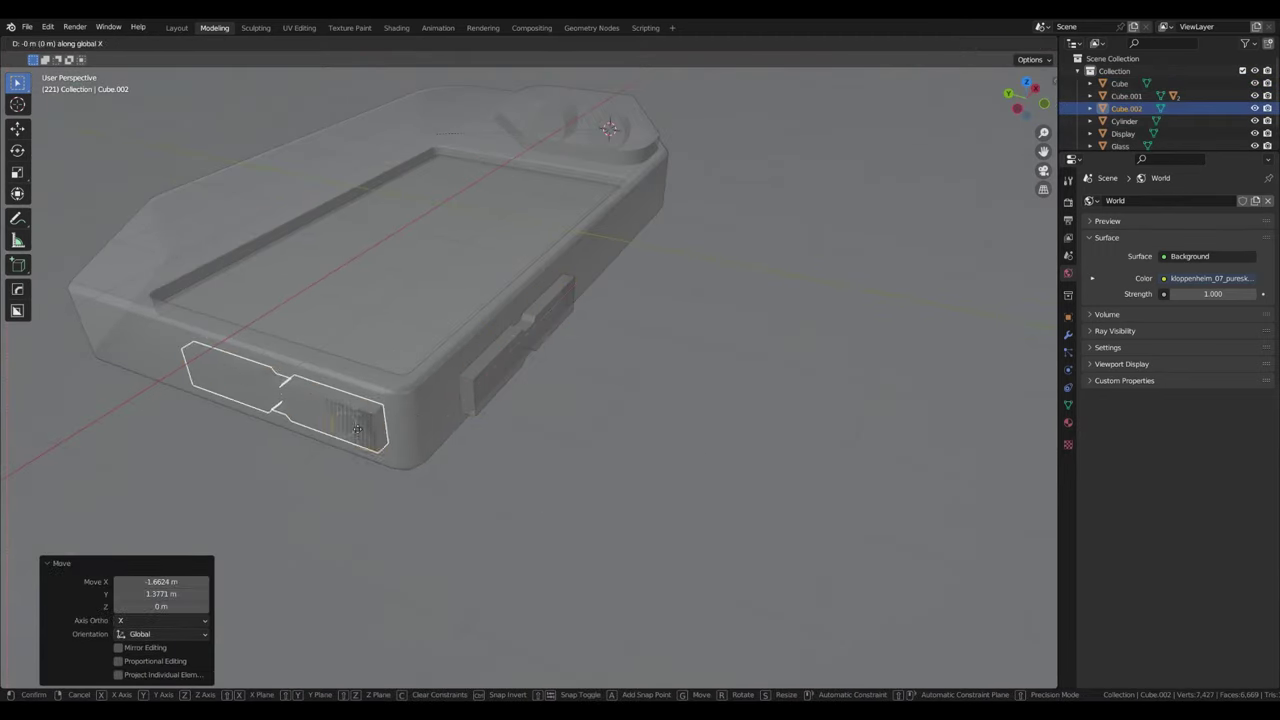
click(357, 429)
Step: Bevel the box cutter's edges to round its ends
key(Tab)
key(alt+a)
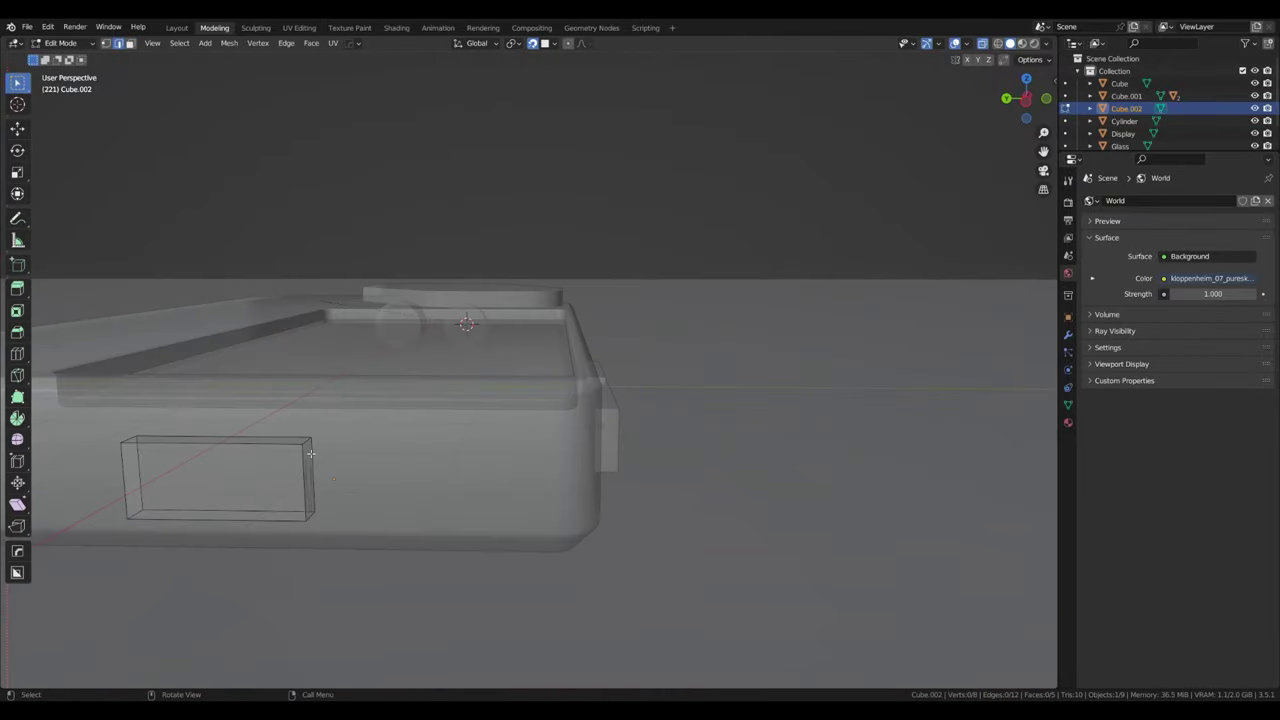
key(a)
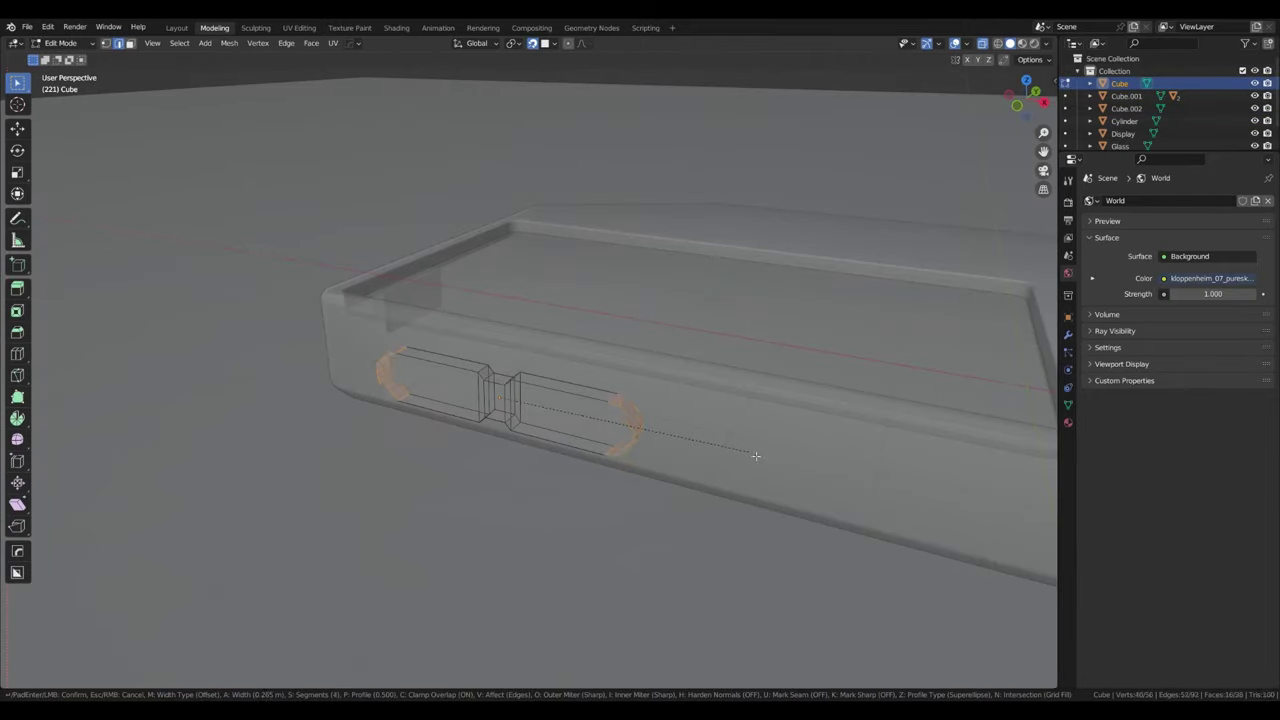
click(756, 456)
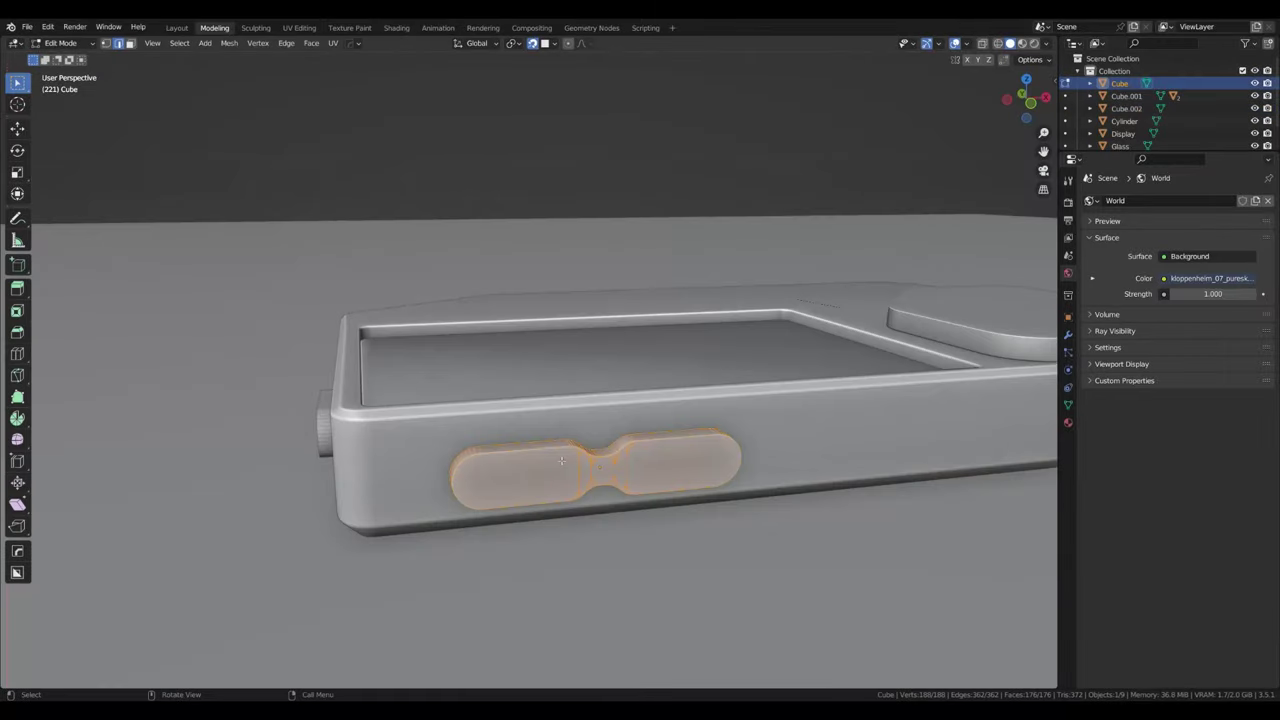
Step: Zoom the view to inspect the bevelled button recess and end port
scroll(568, 497, up, 5)
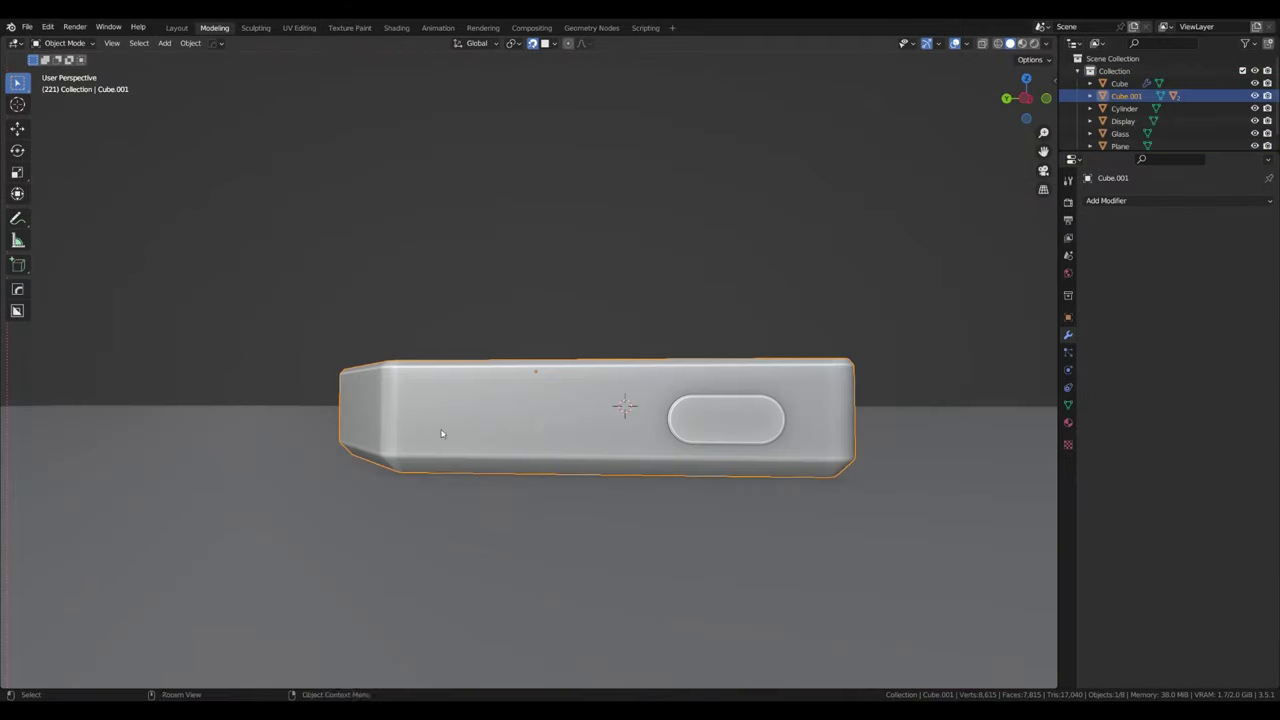
Step: Set up a BoxCutter offset cut on the console and inset the cylinder cutter's end face
key(w)
key(d)
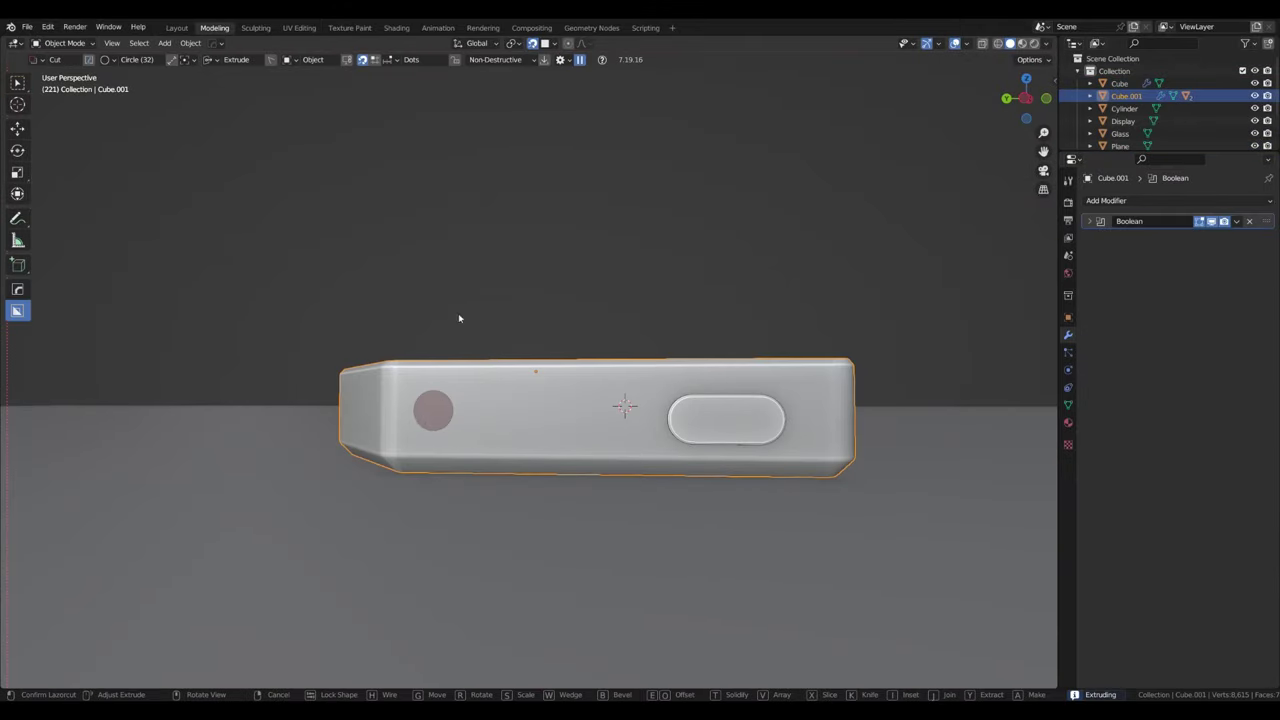
key(e)
middle_drag(459, 318, 401, 444)
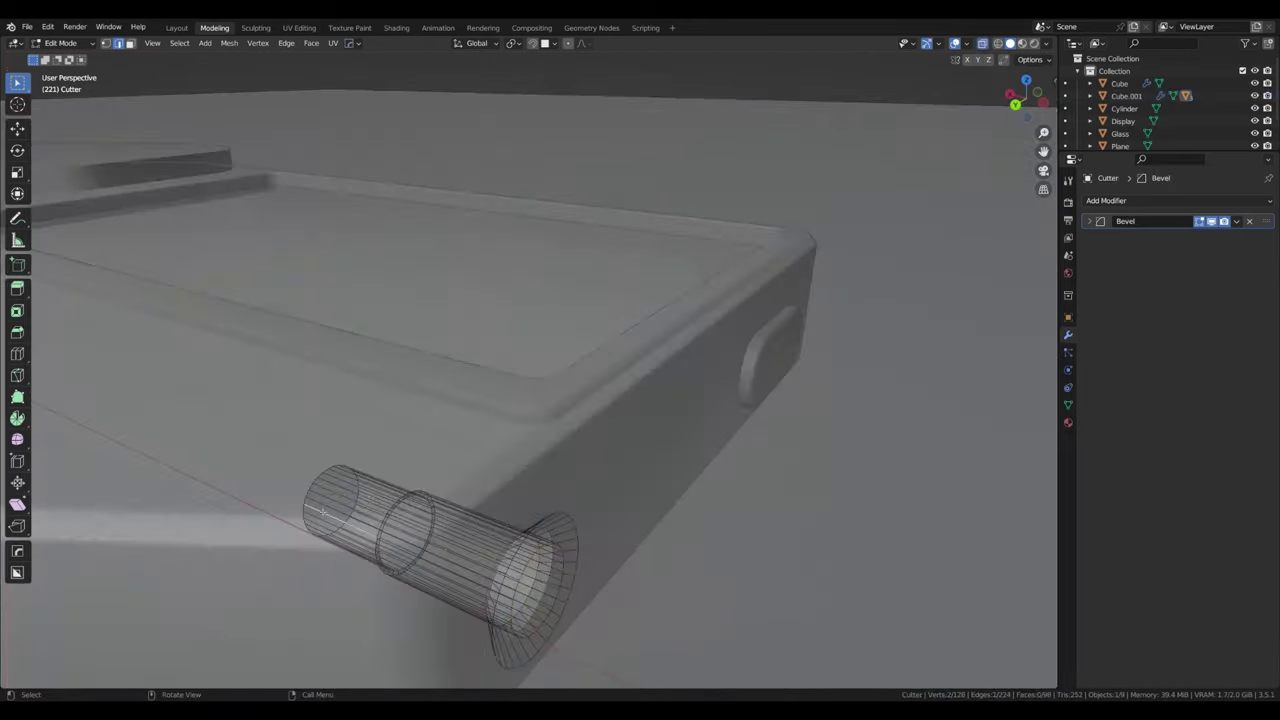
key(i)
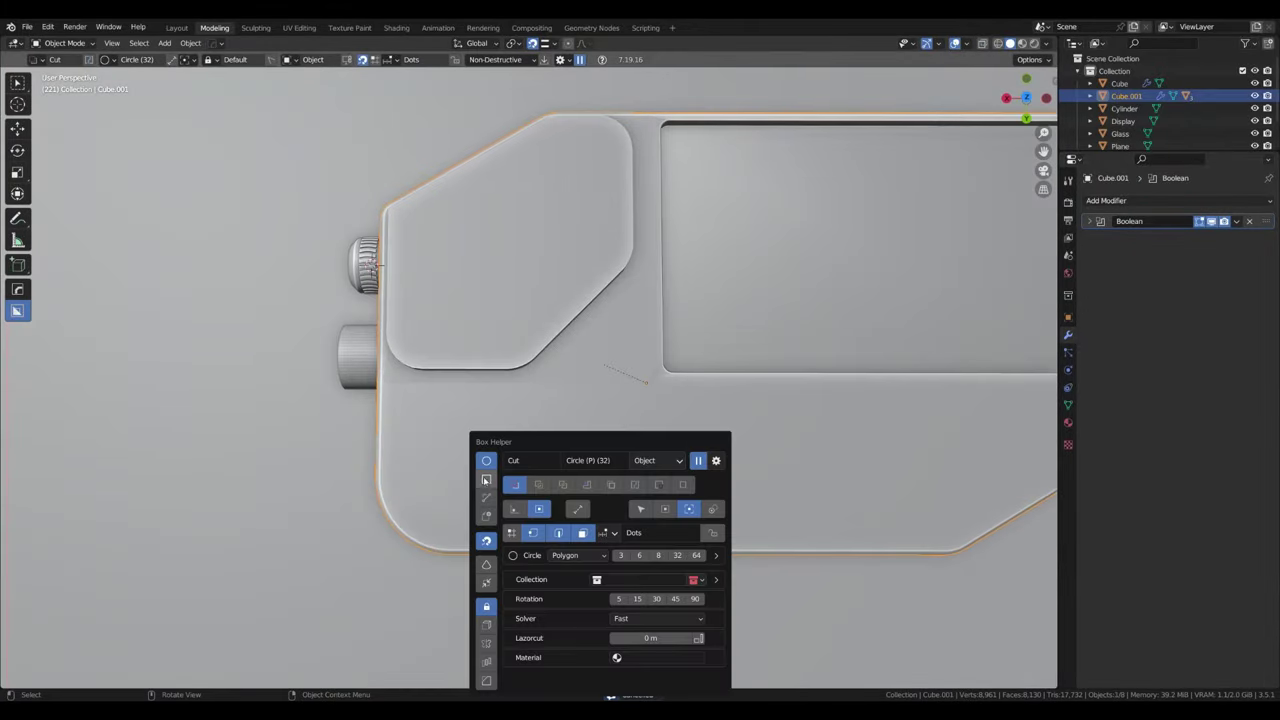
Step: Bevel the BoxCutter circle in make mode and subtract it from the console top
click(486, 480)
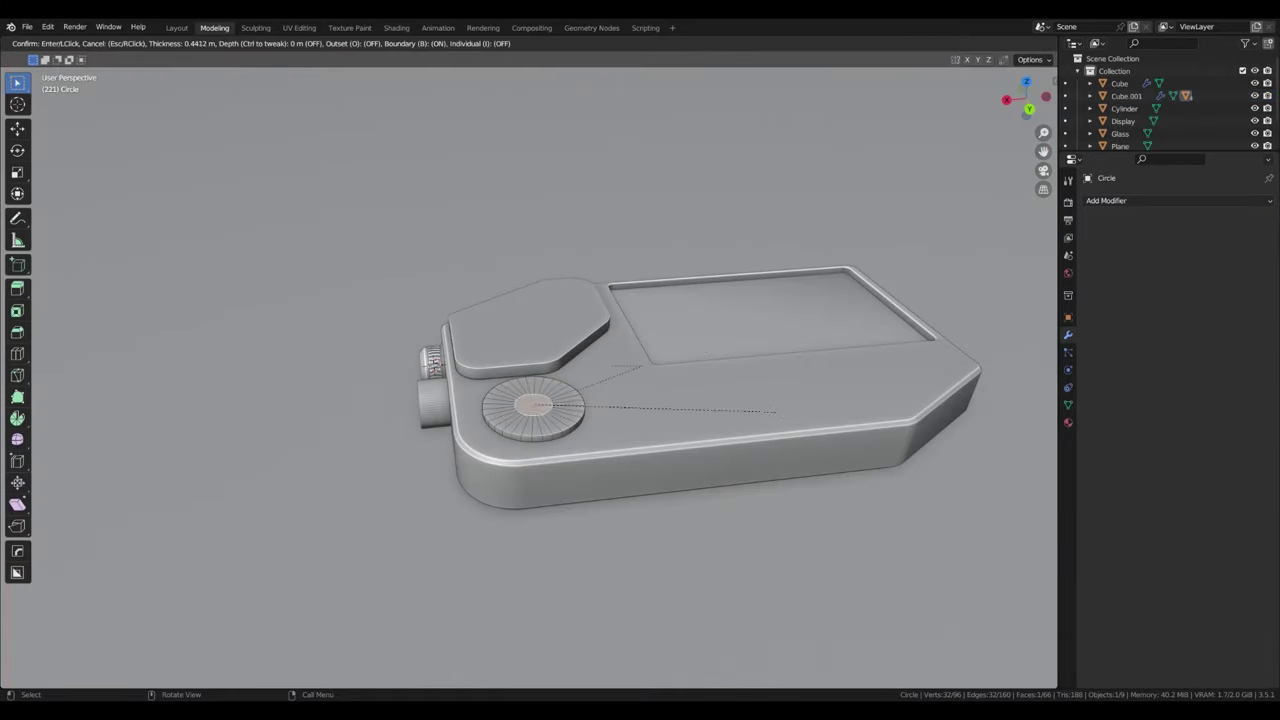
click(775, 410)
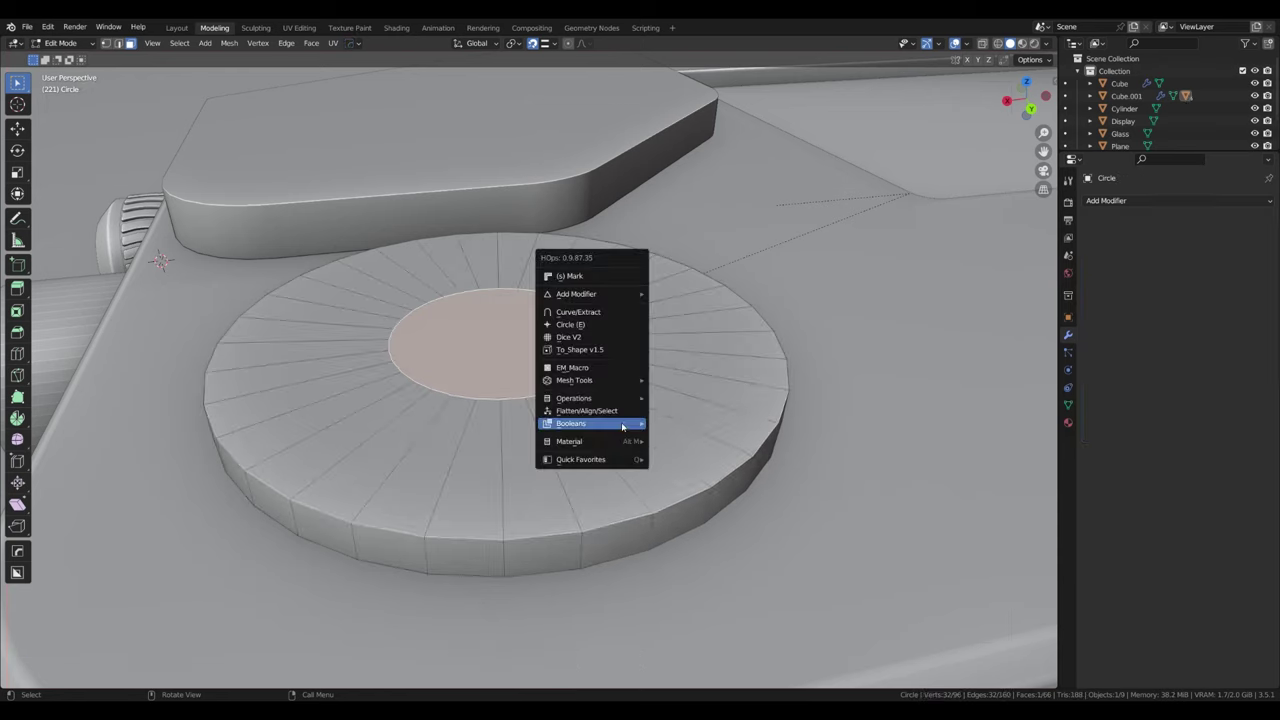
click(622, 427)
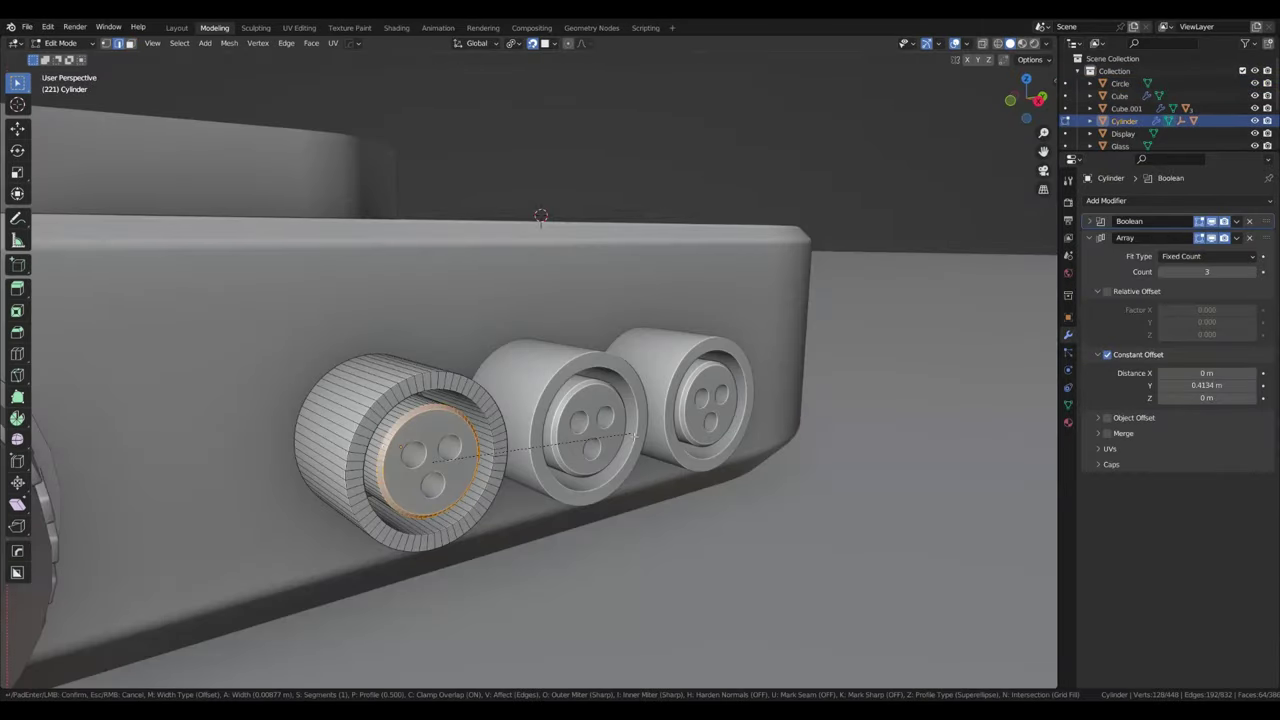
Step: Bevel the port rims with 4 segments and add a Bevel modifier to Cutter.002
click(788, 380)
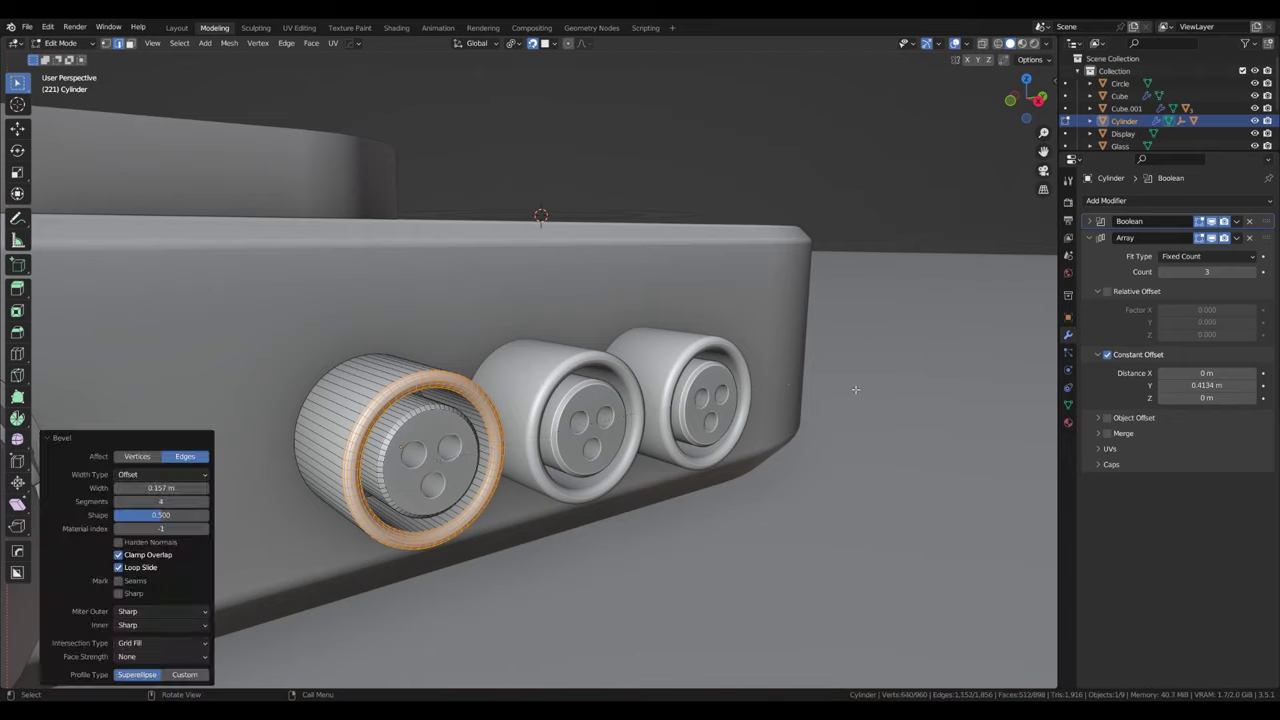
key(m)
click(986, 523)
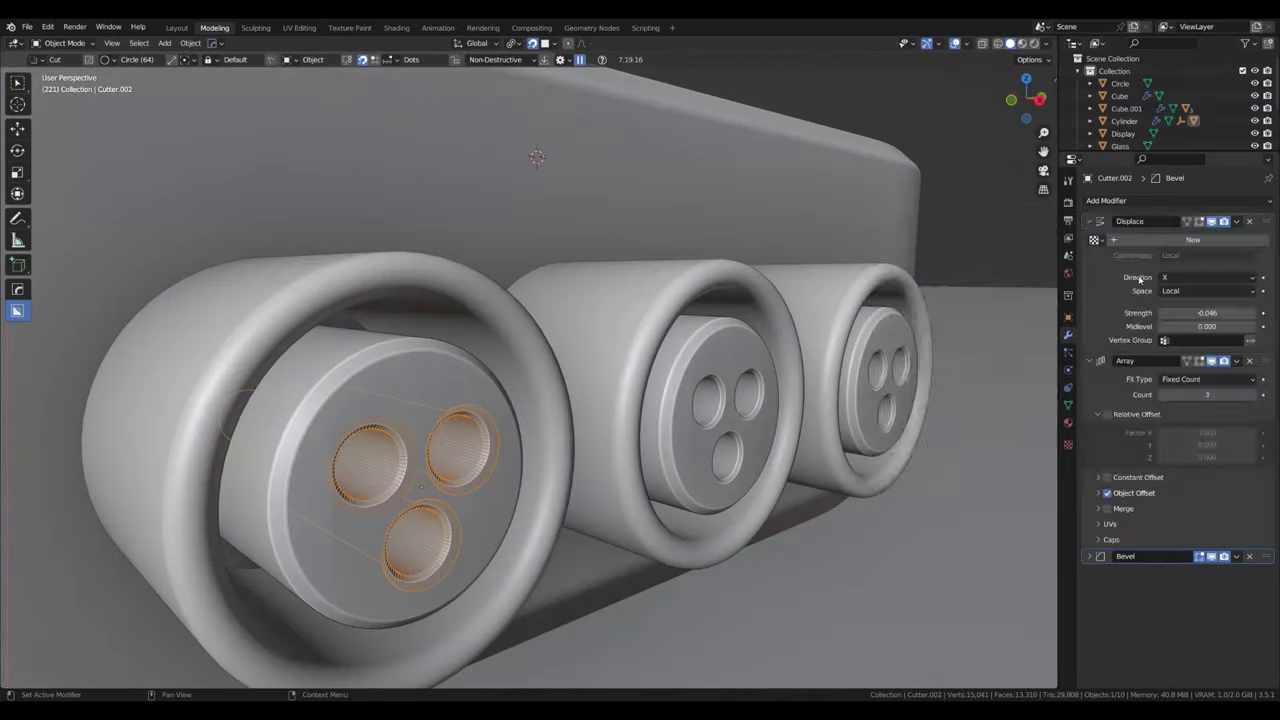
click(1106, 200)
click(990, 232)
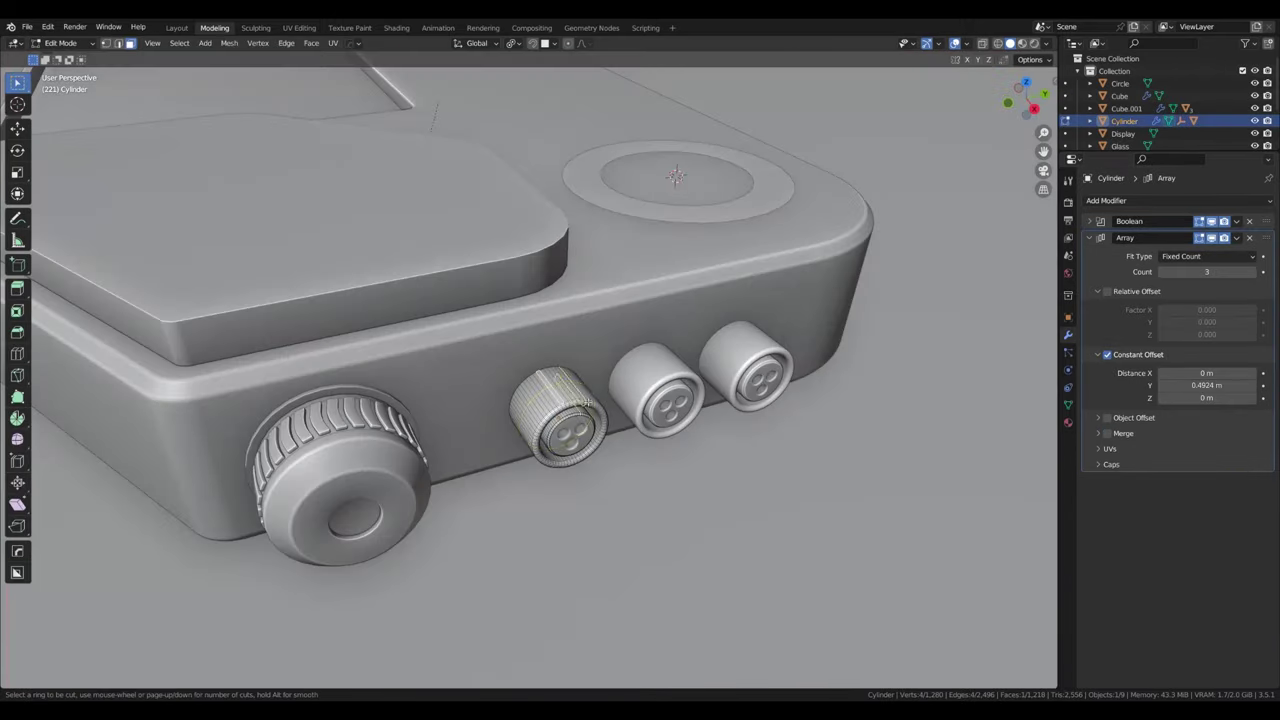
Step: Commit the loop cut on the small connector and zoom toward the top ring mesh
click(541, 380)
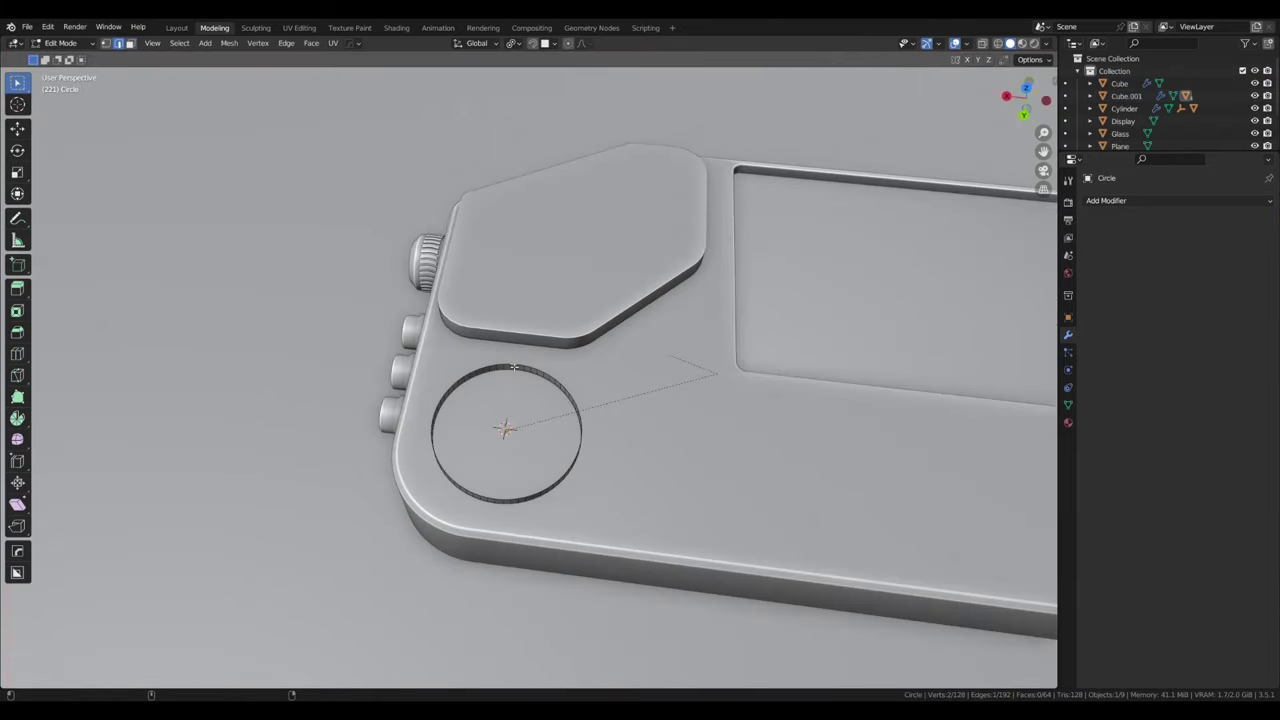
scroll(513, 367, up, 4)
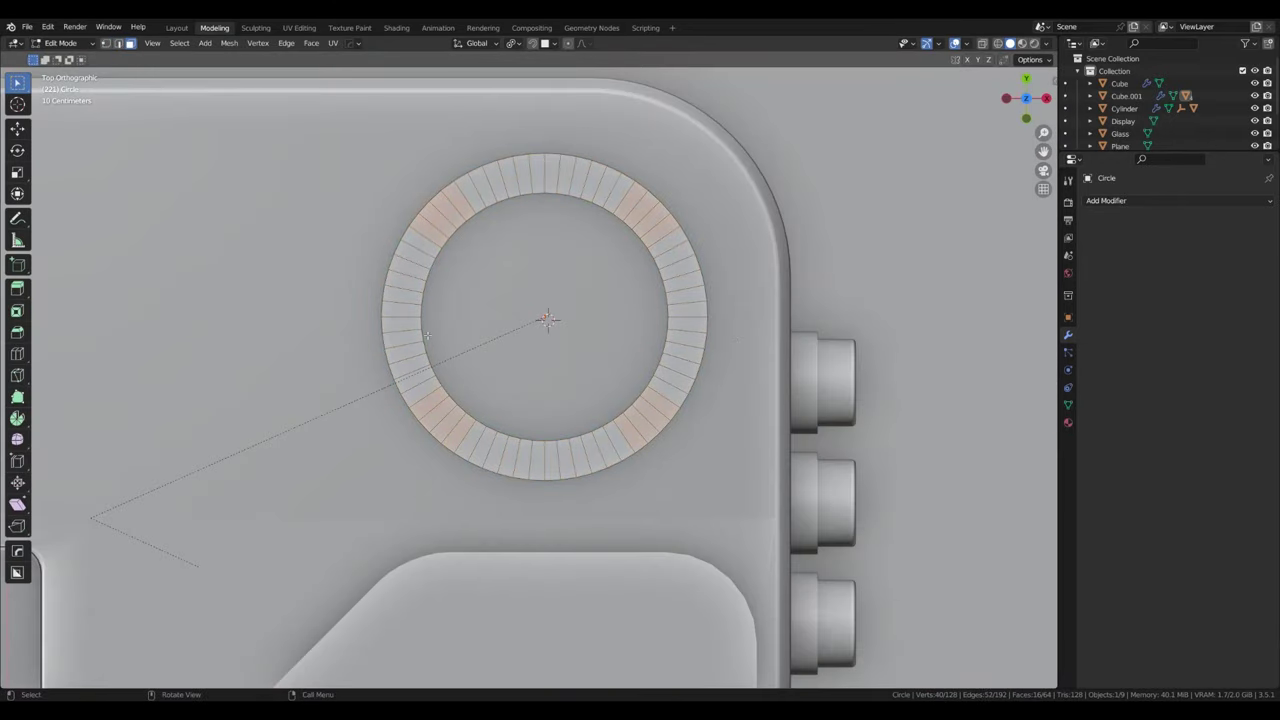
Step: Shrink the ring's inner loop to 0.55 and delete the gap faces, leaving four pads
key(s)
click(729, 313)
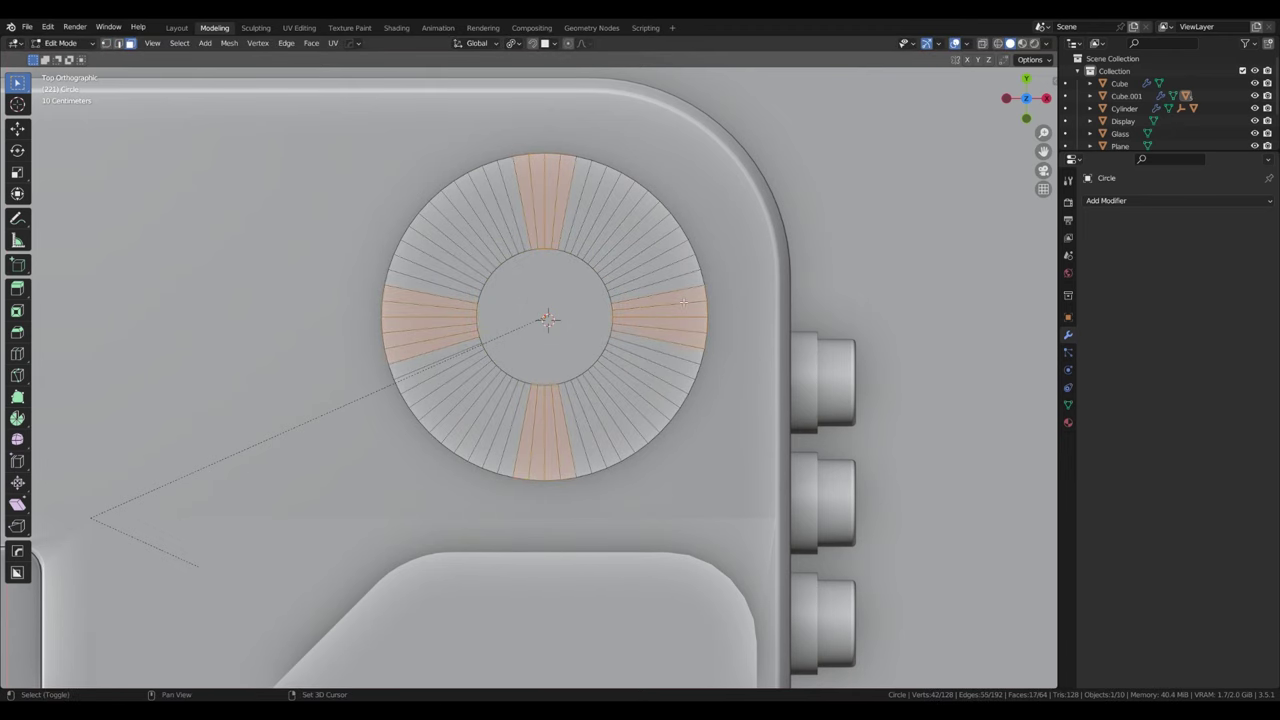
scroll(637, 307, up, 3)
scroll(578, 376, down, 2)
key(ctrl+KP_Add)
key(ctrl+KP_Add)
key(ctrl+KP_Add)
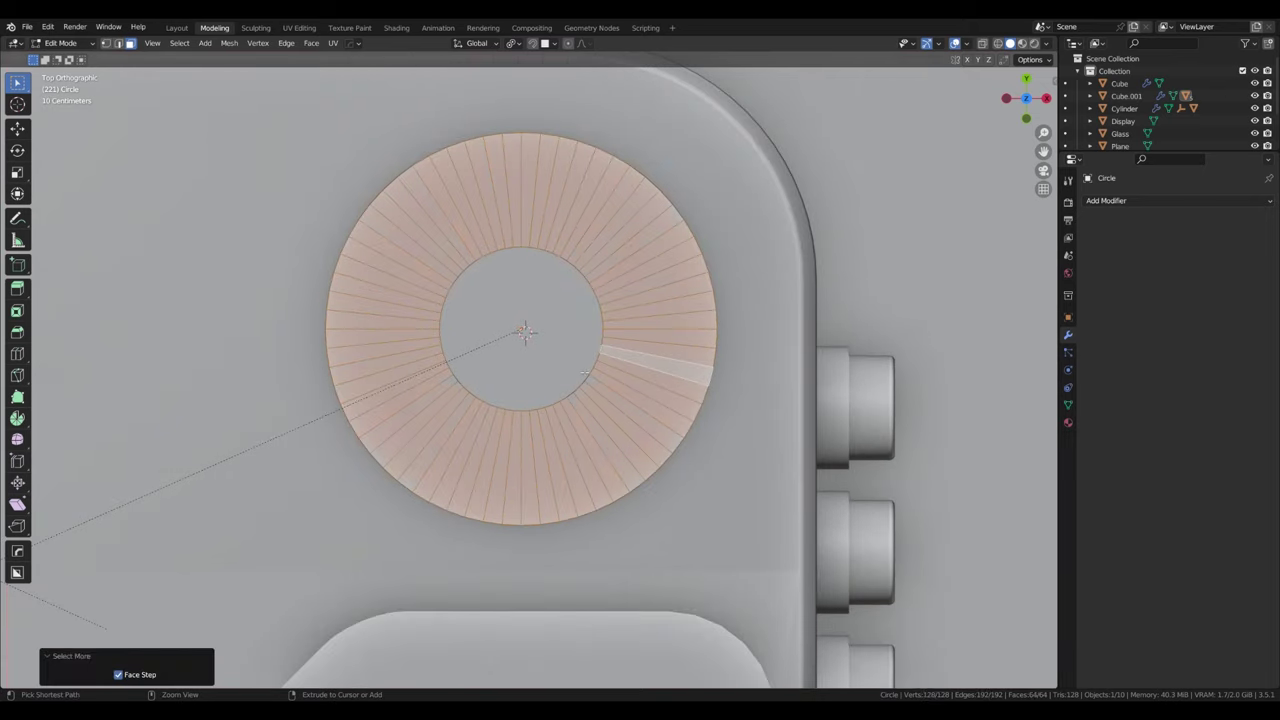
key(x)
click(586, 372)
middle_drag(586, 372, 640, 420)
Step: Extrude the four pads and bevel their corners with 0.002 m, 8 segments
key(e)
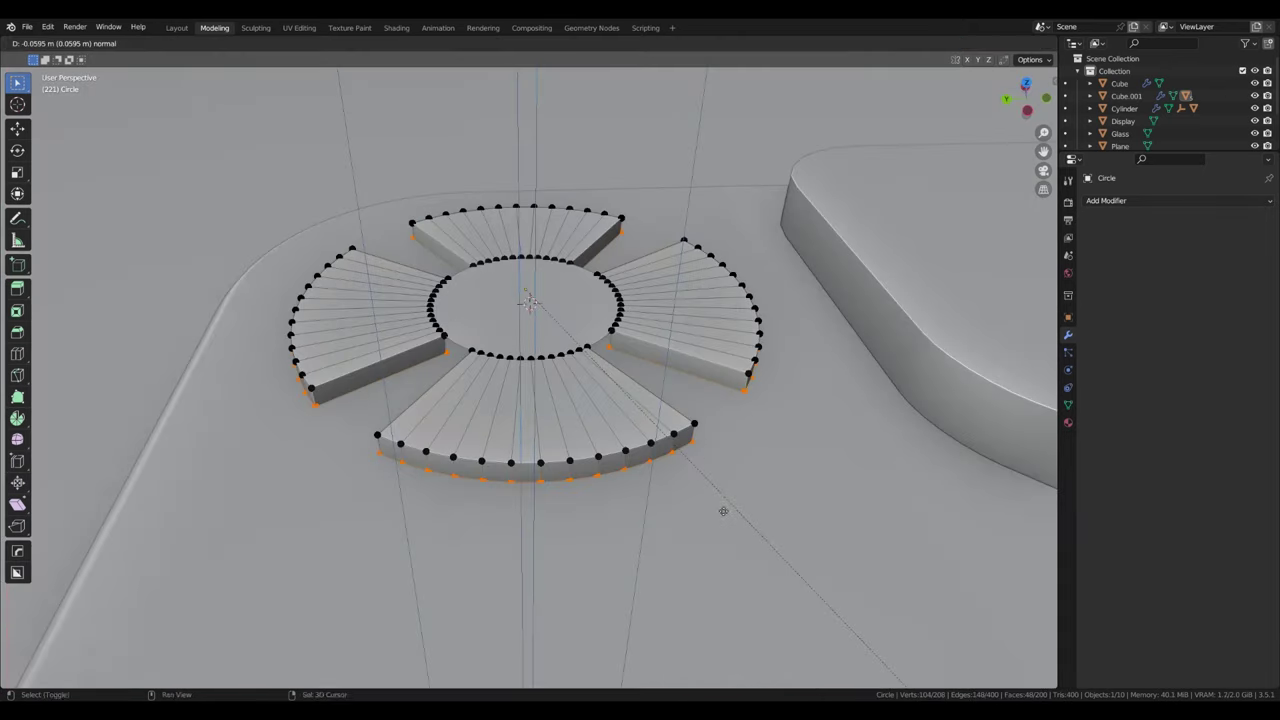
key(alt+a)
mouse_move(248, 60)
middle_down()
mouse_move(772, 482)
mouse_move(700, 400)
middle_up()
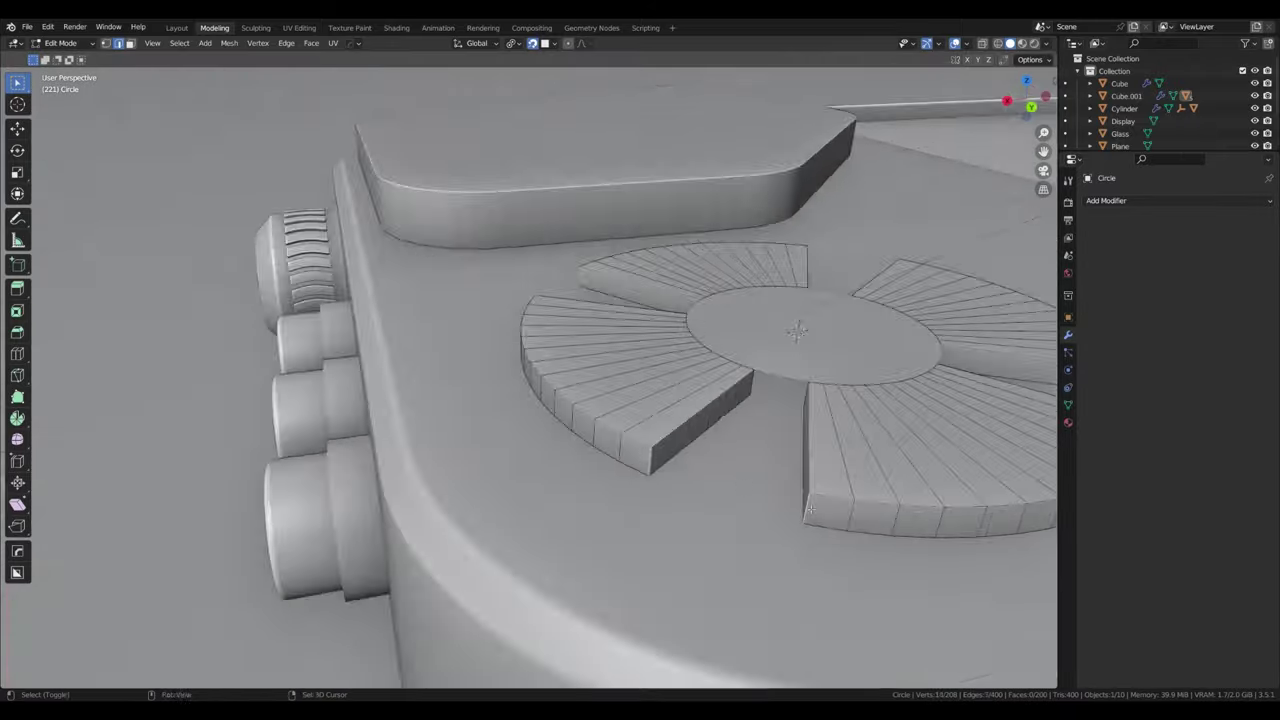
key(ctrl+b)
middle_drag(953, 376, 899, 449)
key(alt+z)
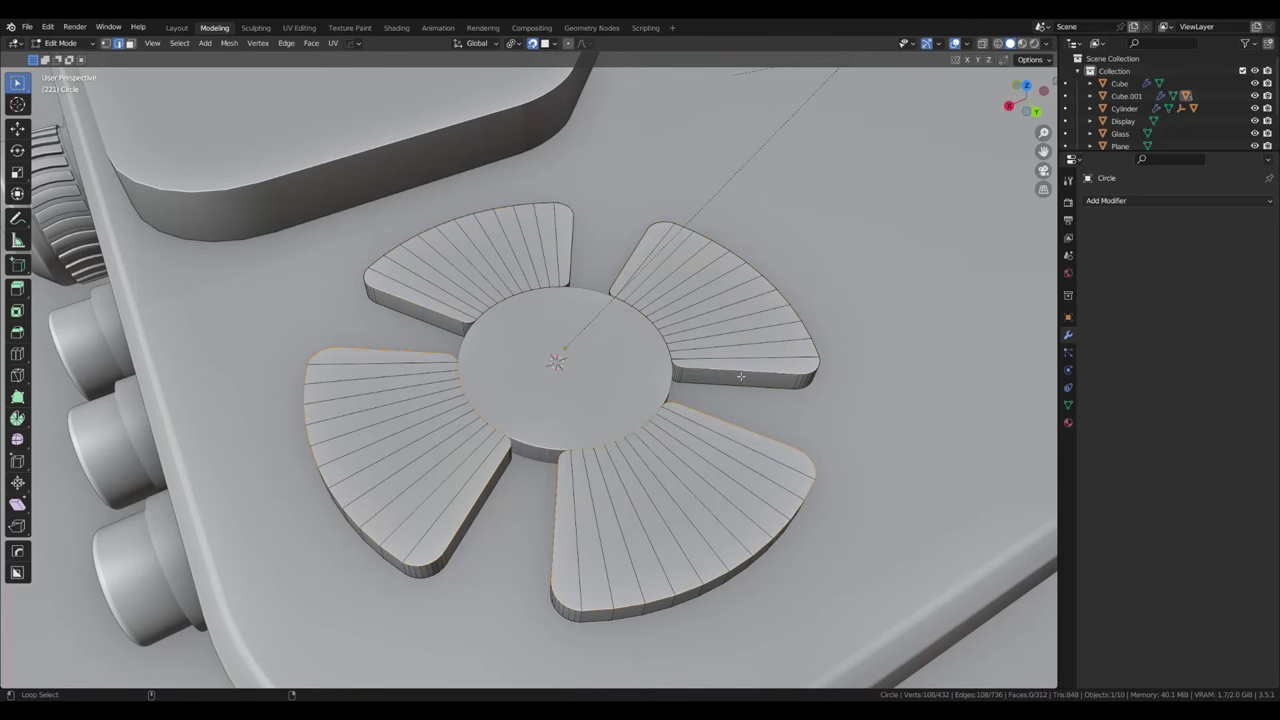
scroll(740, 376, up, 4)
scroll(1030, 375, down, 4)
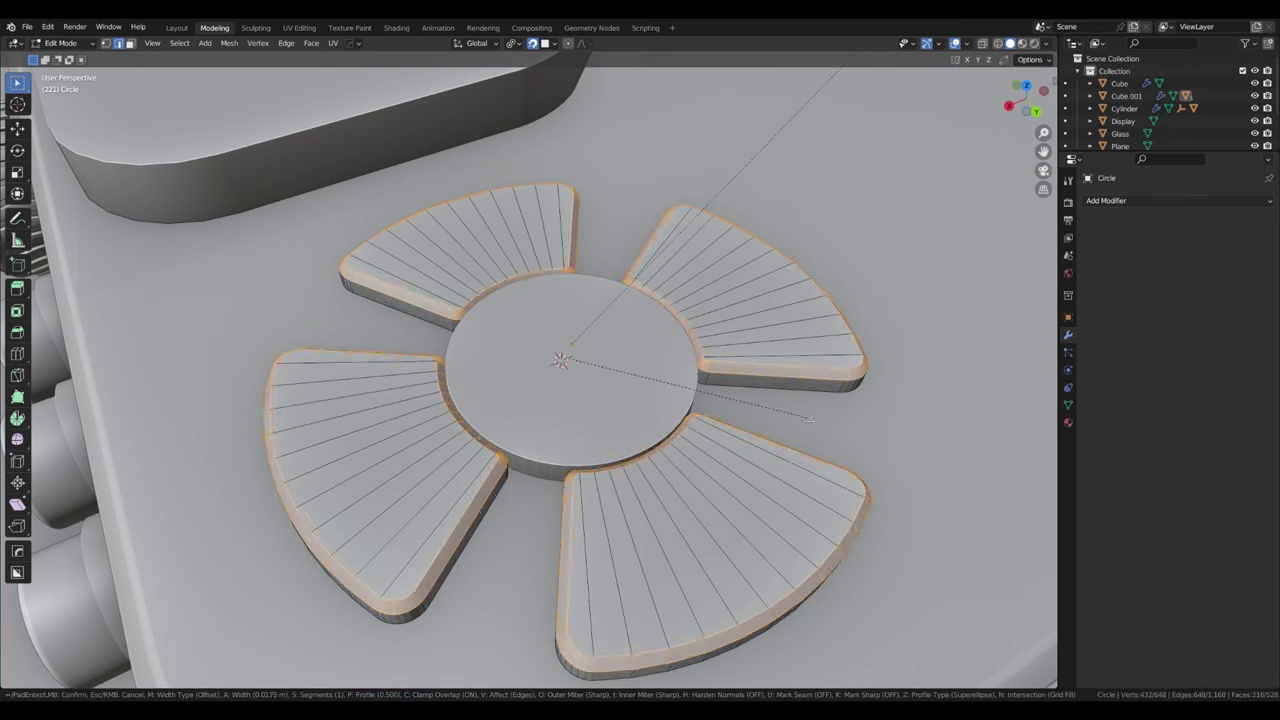
Step: Confirm the pad edge bevel and add a Bevel modifier to the pad object
click(827, 432)
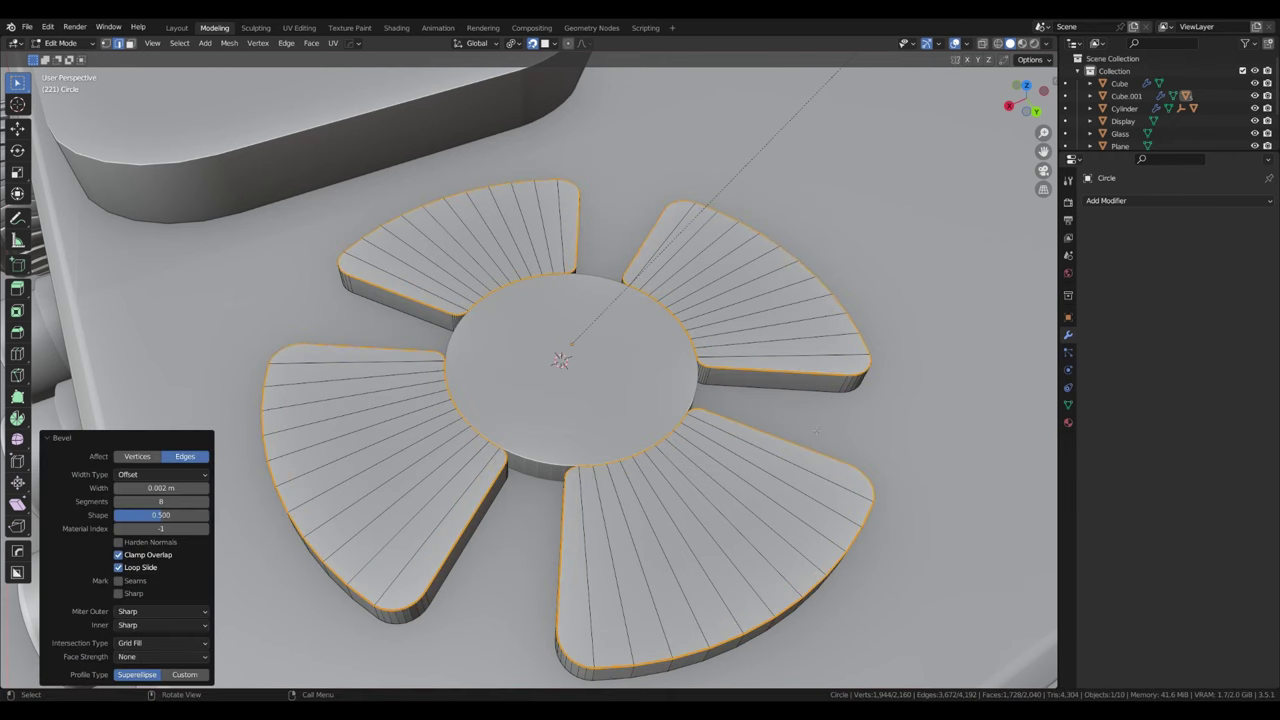
key(ctrl+z)
key(ctrl+shift+z)
key(alt+a)
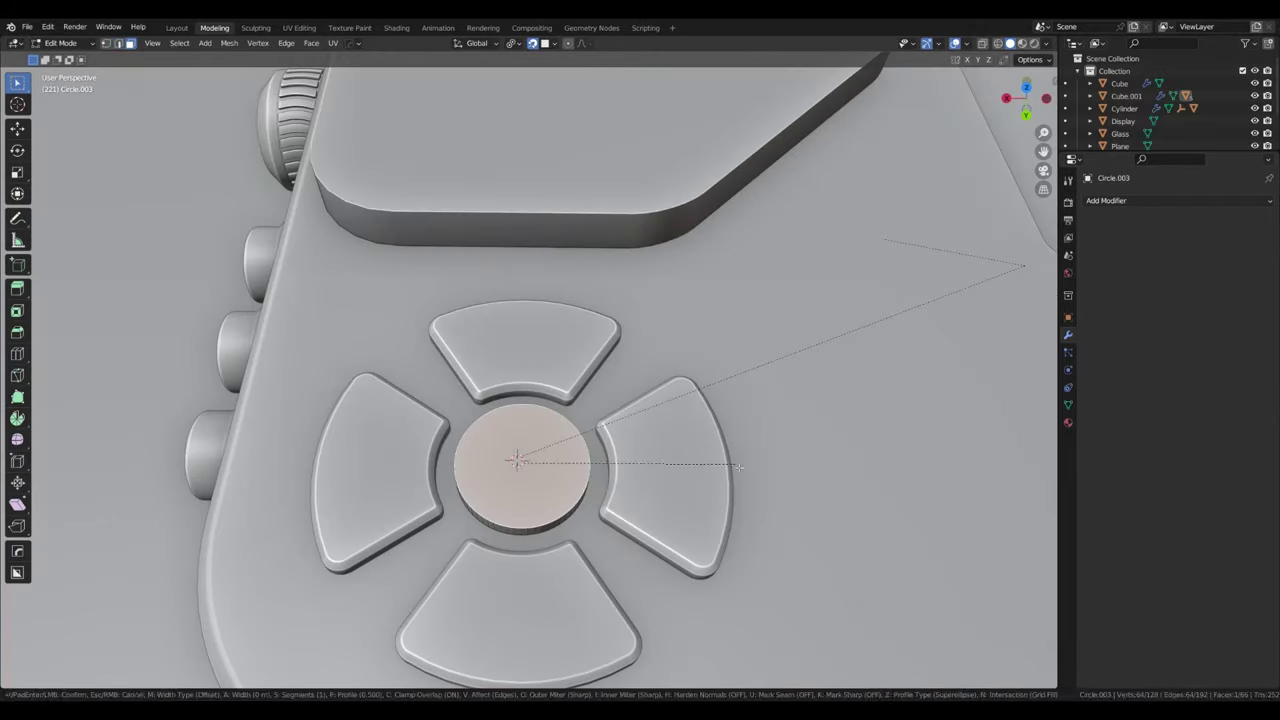
click(1106, 200)
click(1014, 249)
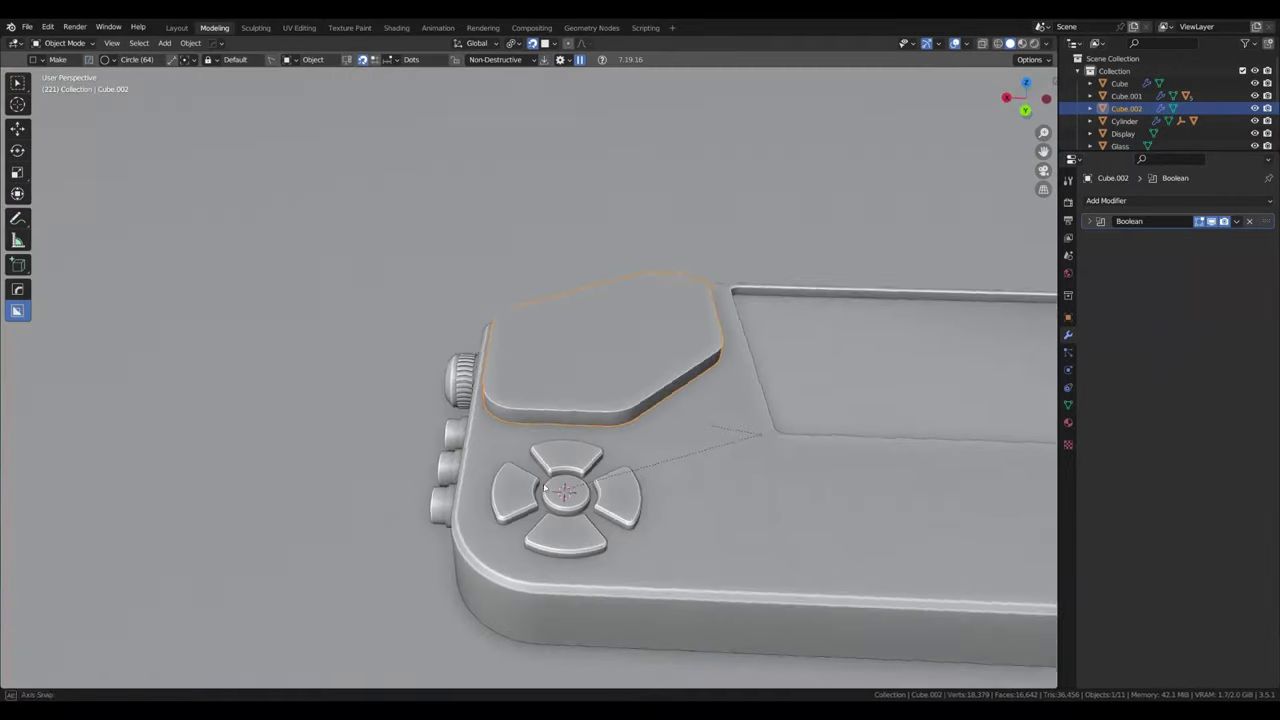
Step: Enter Edit Mode on the raised panel and zoom in on its upper section
key(Tab)
middle_drag(552, 455, 593, 357)
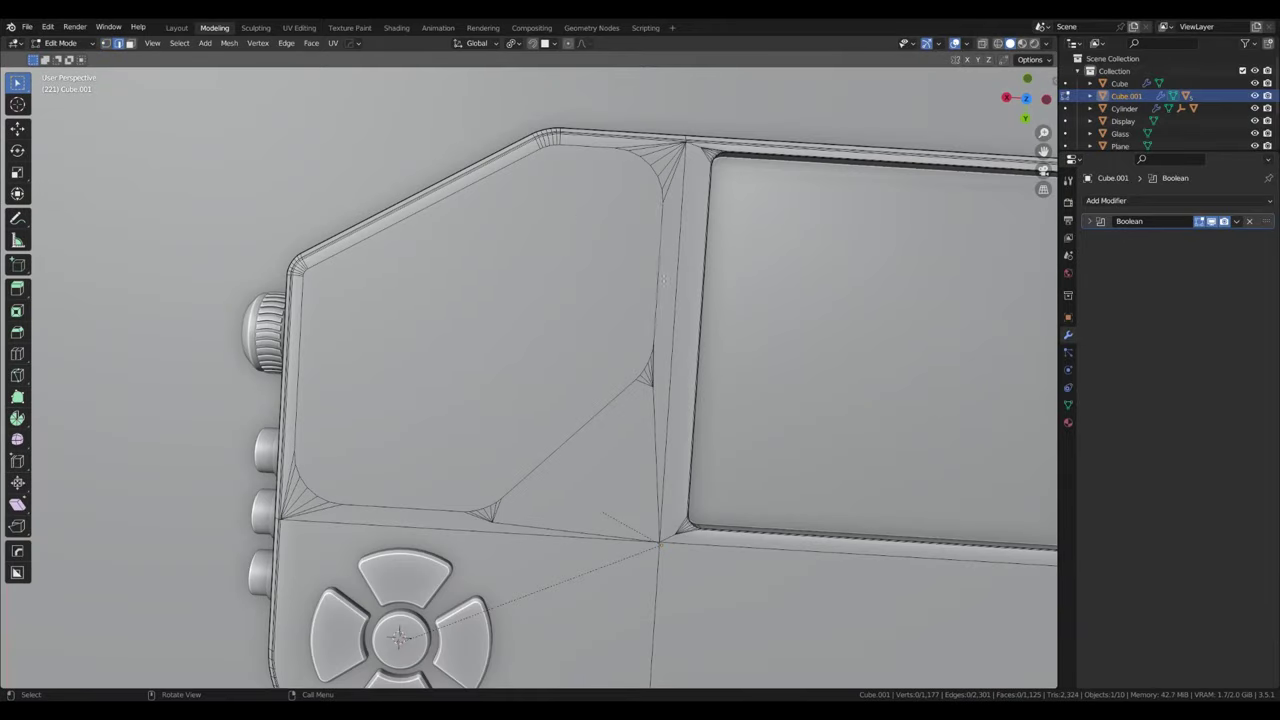
scroll(585, 264, up, 3)
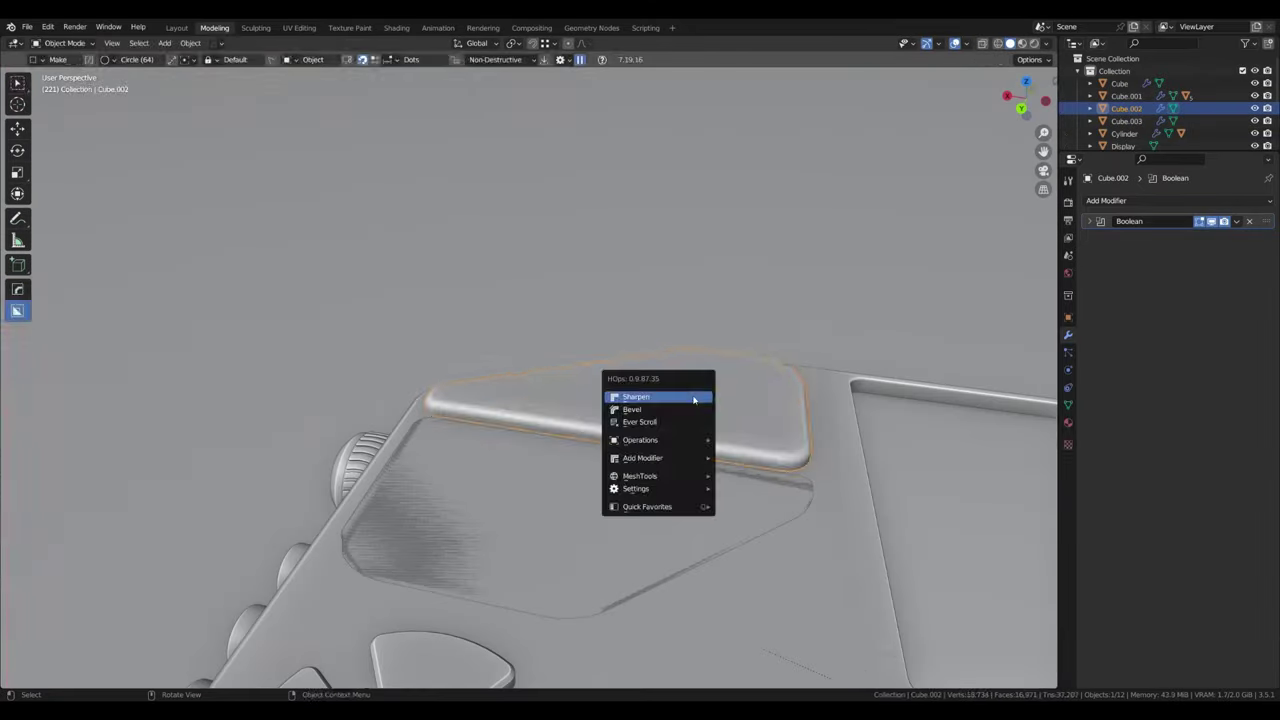
Step: Dice the upper panel piece with HOps for cutting, viewed from the side orthographic view
click(745, 404)
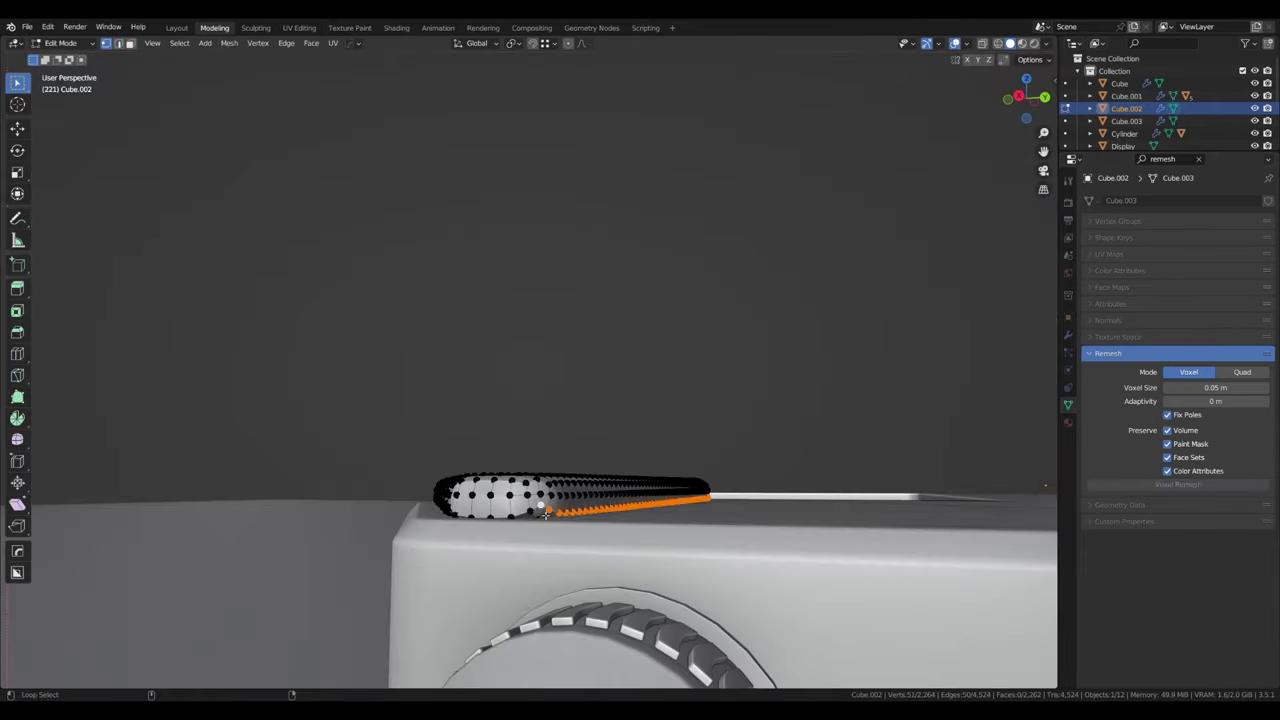
key(KP_3)
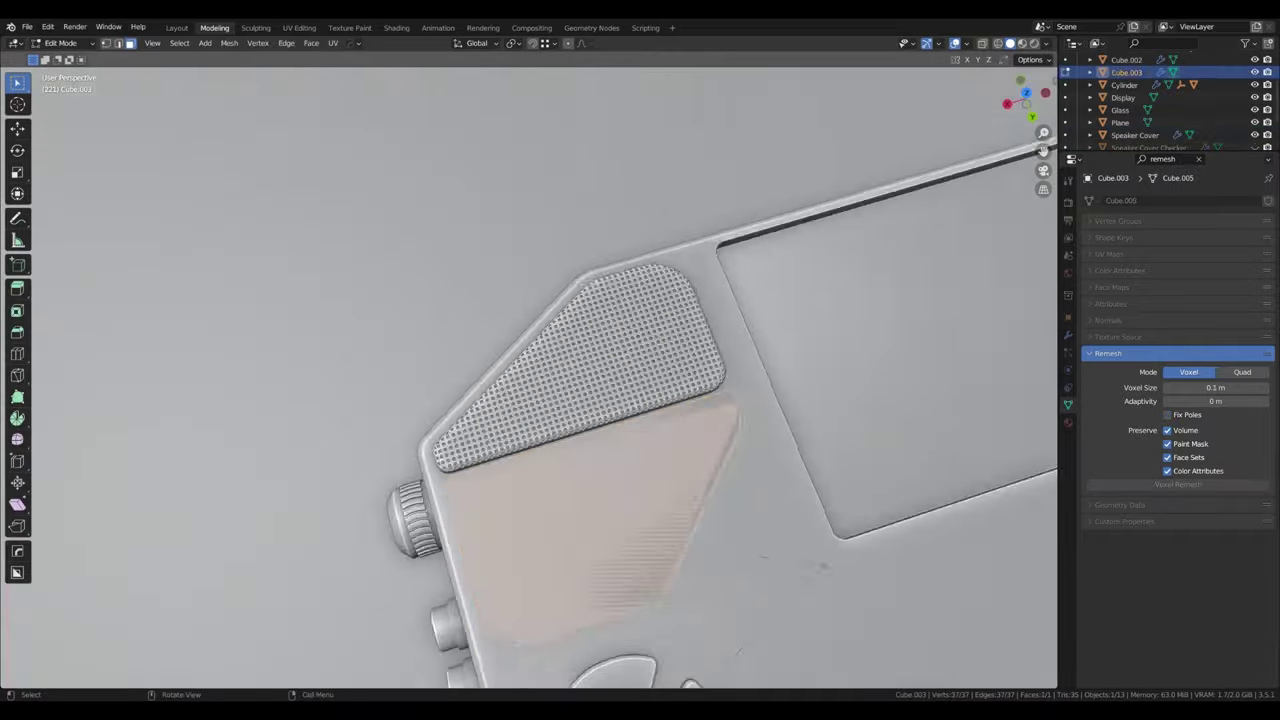
Step: Inset the panel face to outline the recessed well, then return to Object Mode
key(i)
middle_drag(912, 603, 829, 537)
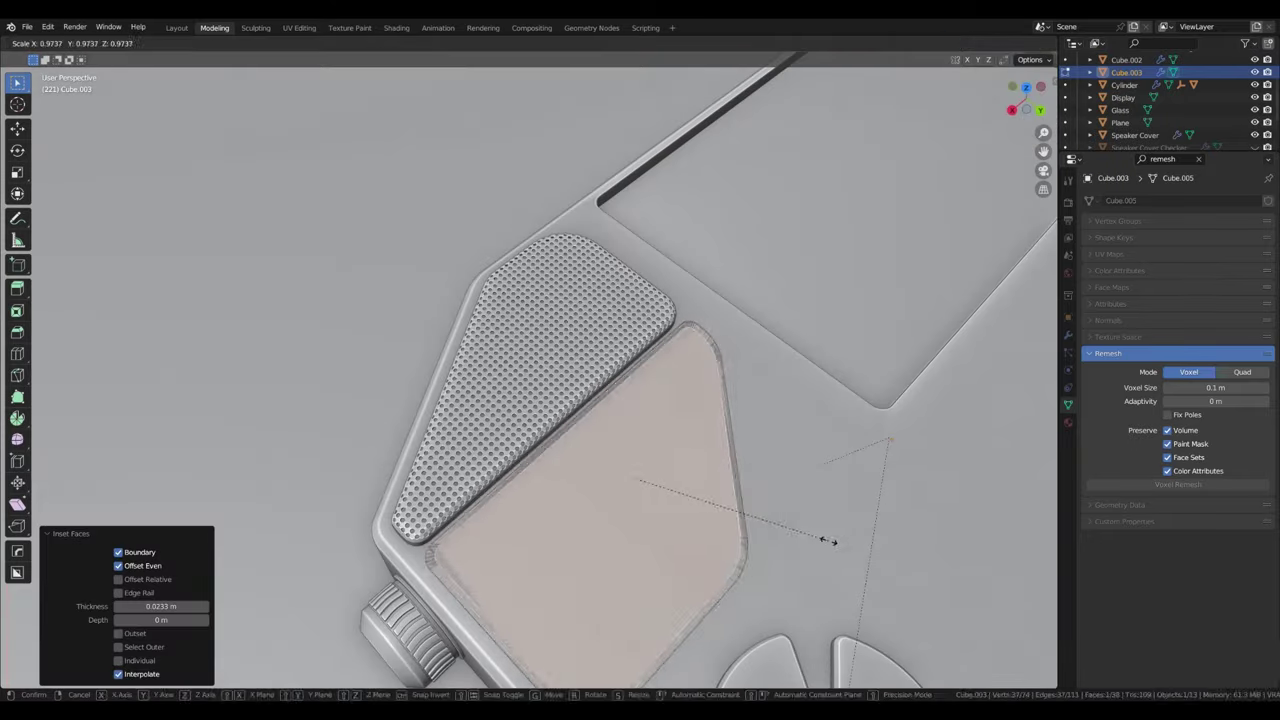
click(886, 495)
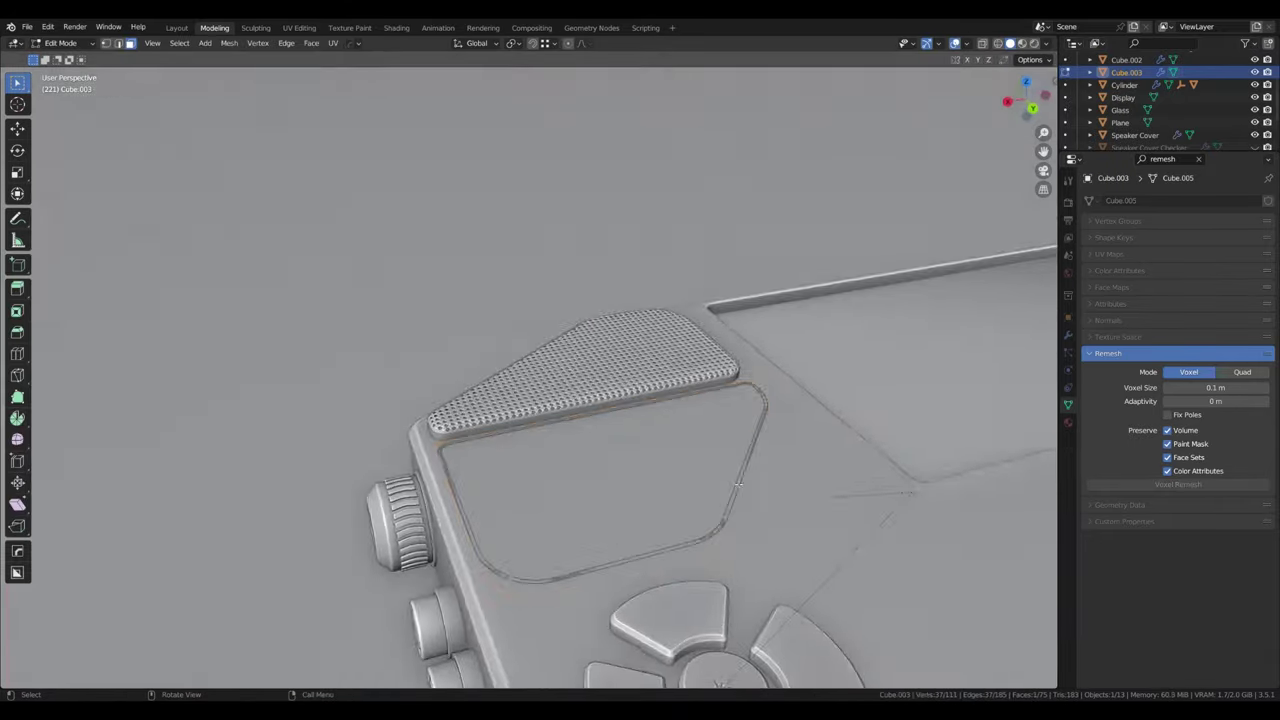
key(Tab)
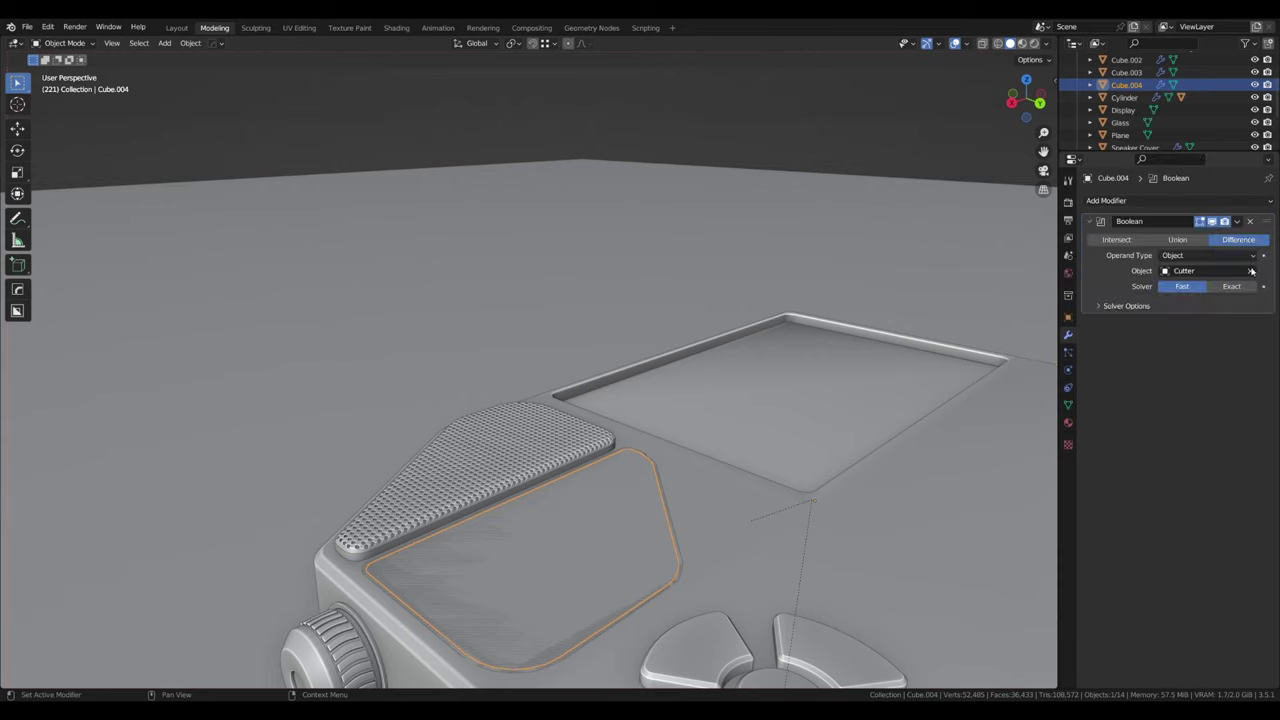
key(ctrl+z)
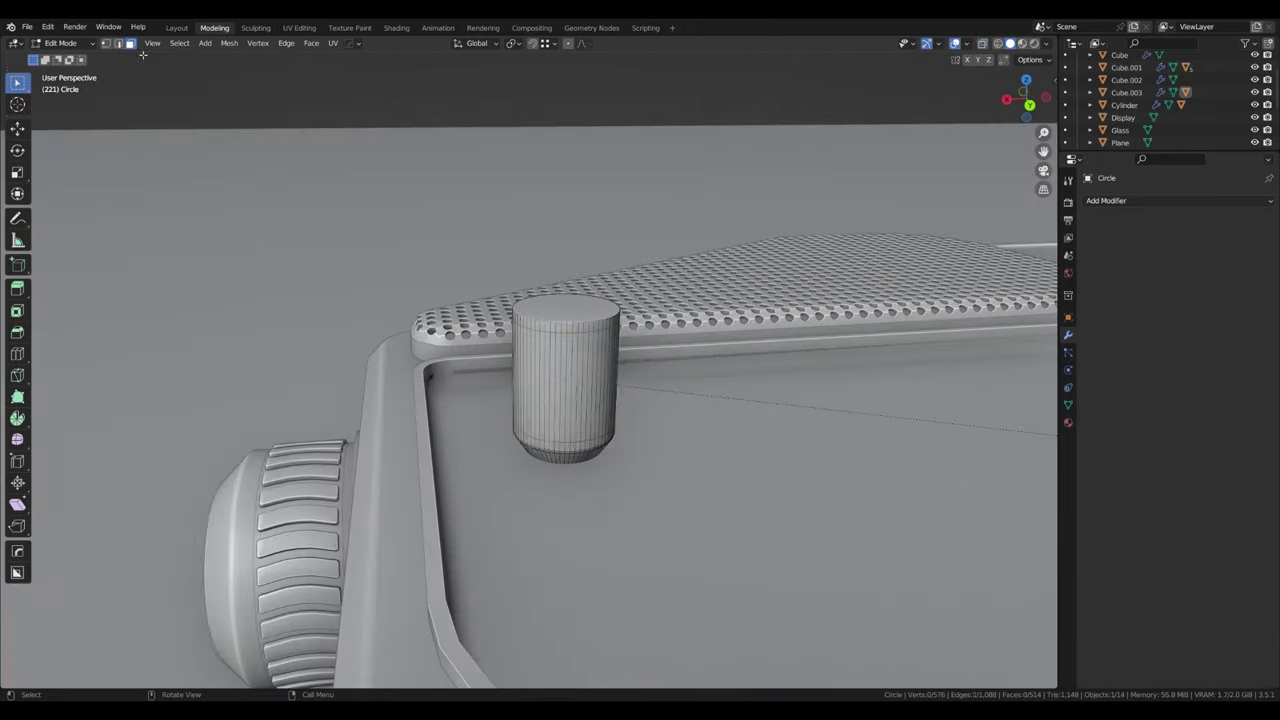
Step: Resize the cylinder without changing its height and inset its top face
key(s)
key(shift+z)
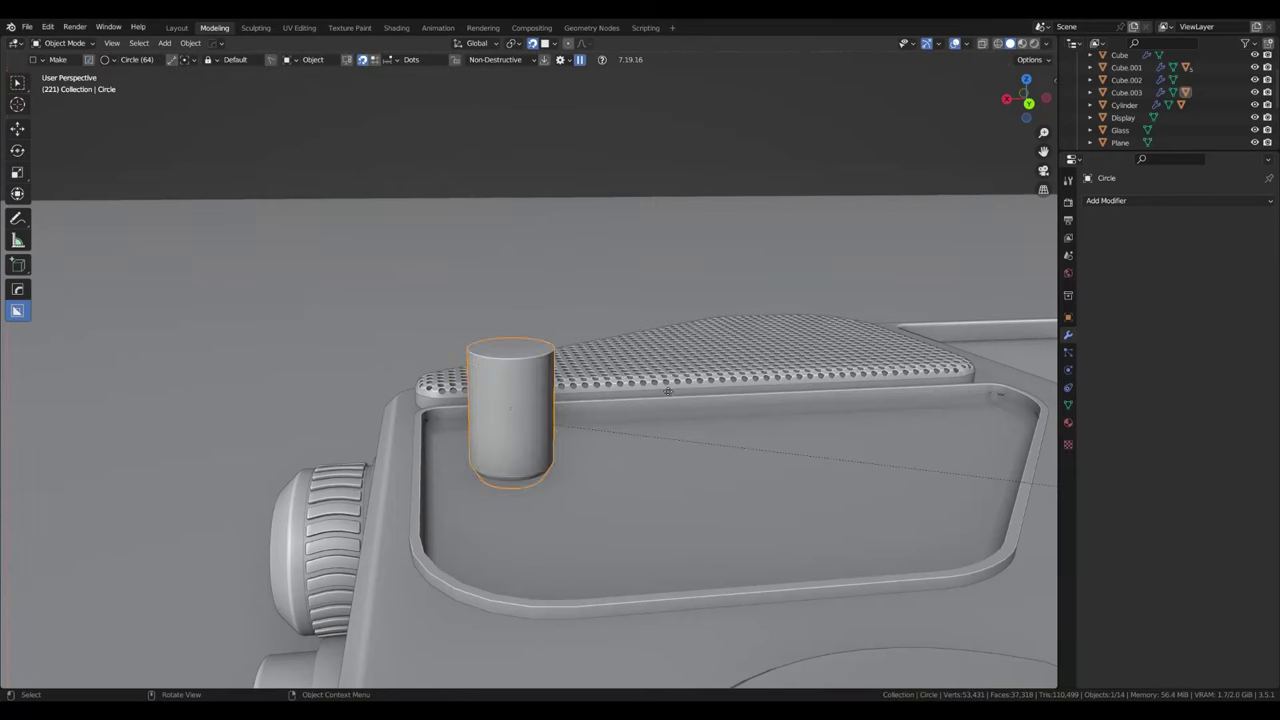
key(Tab)
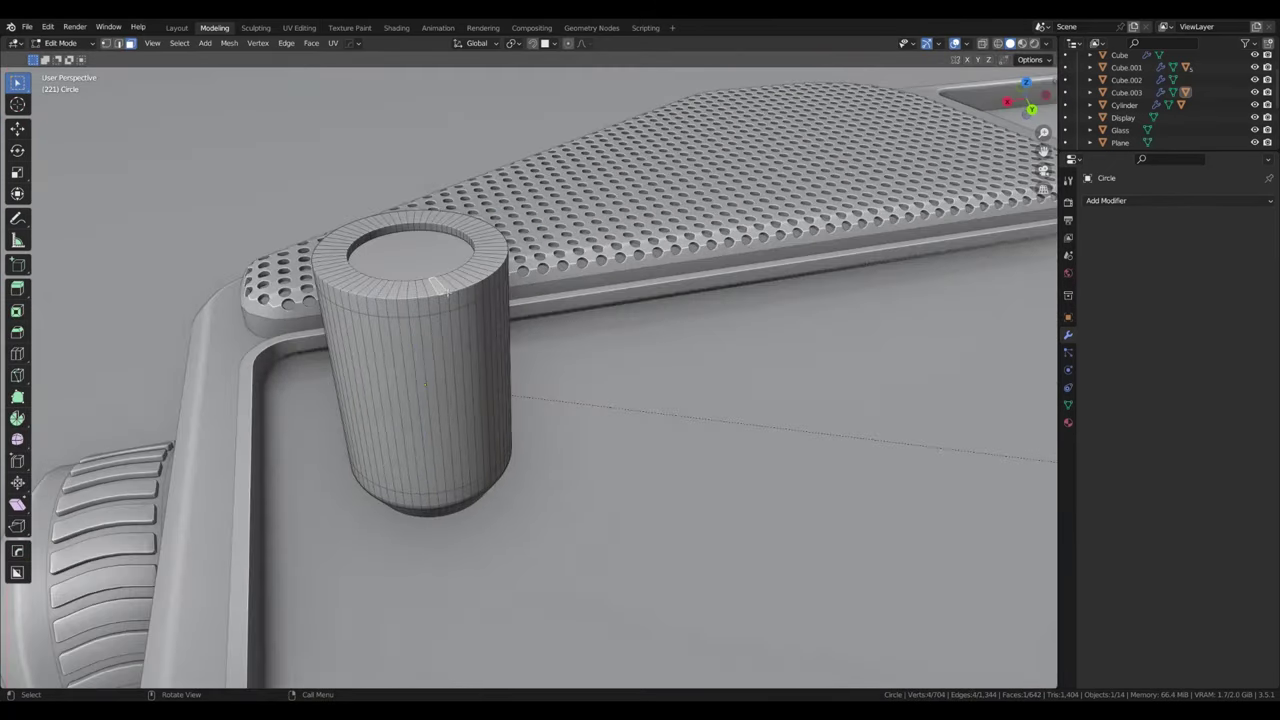
click(595, 296)
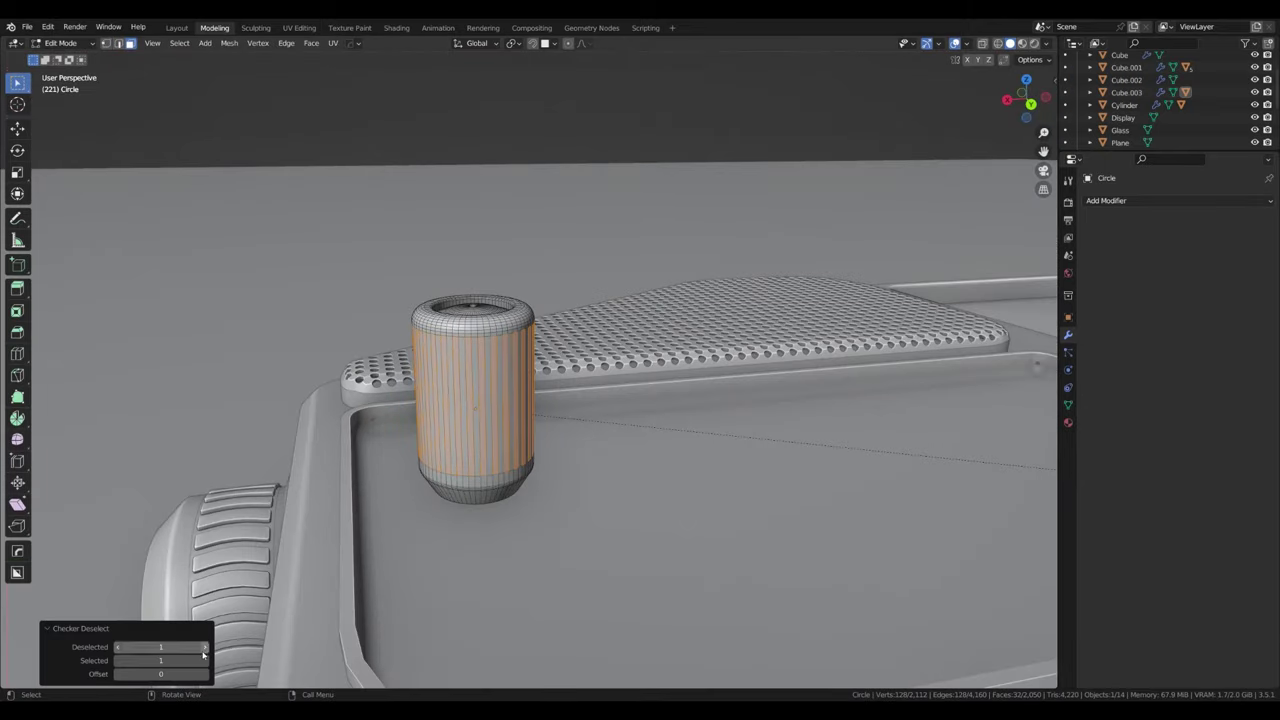
Step: Select every fourth side face, inset them and push them inward to form ridges
click(204, 663)
key(i)
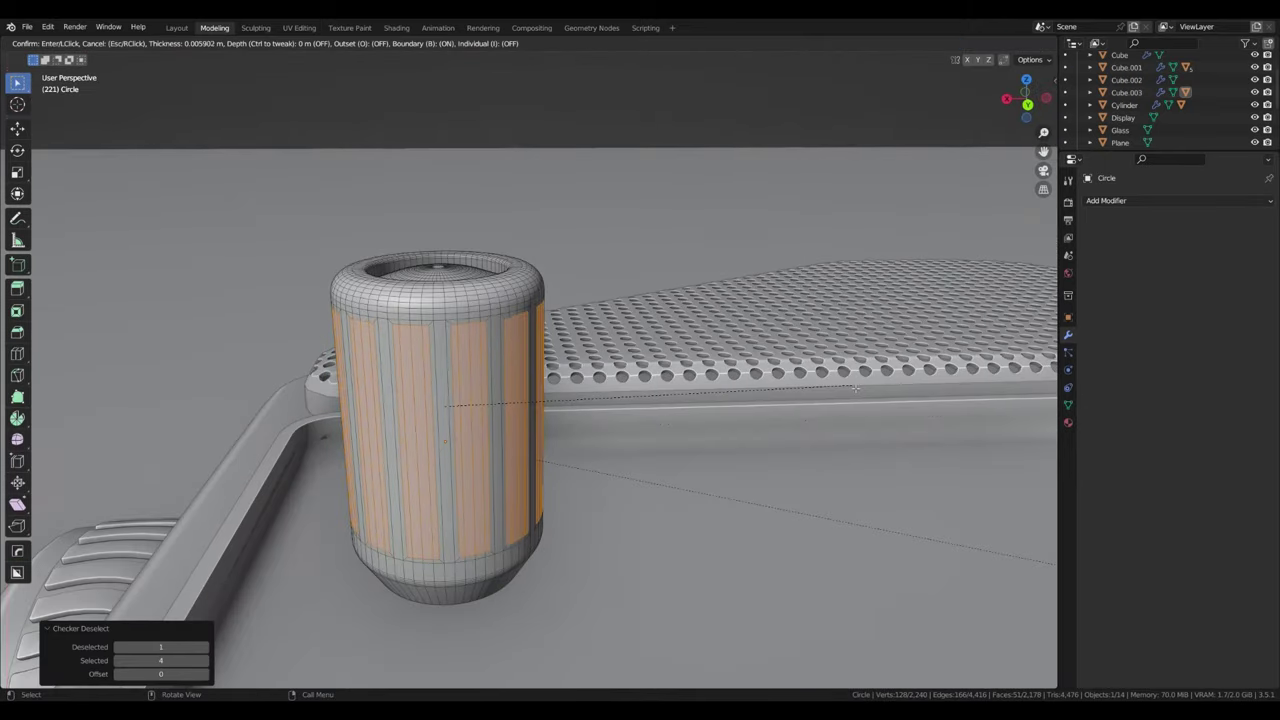
click(855, 388)
key(alt+s)
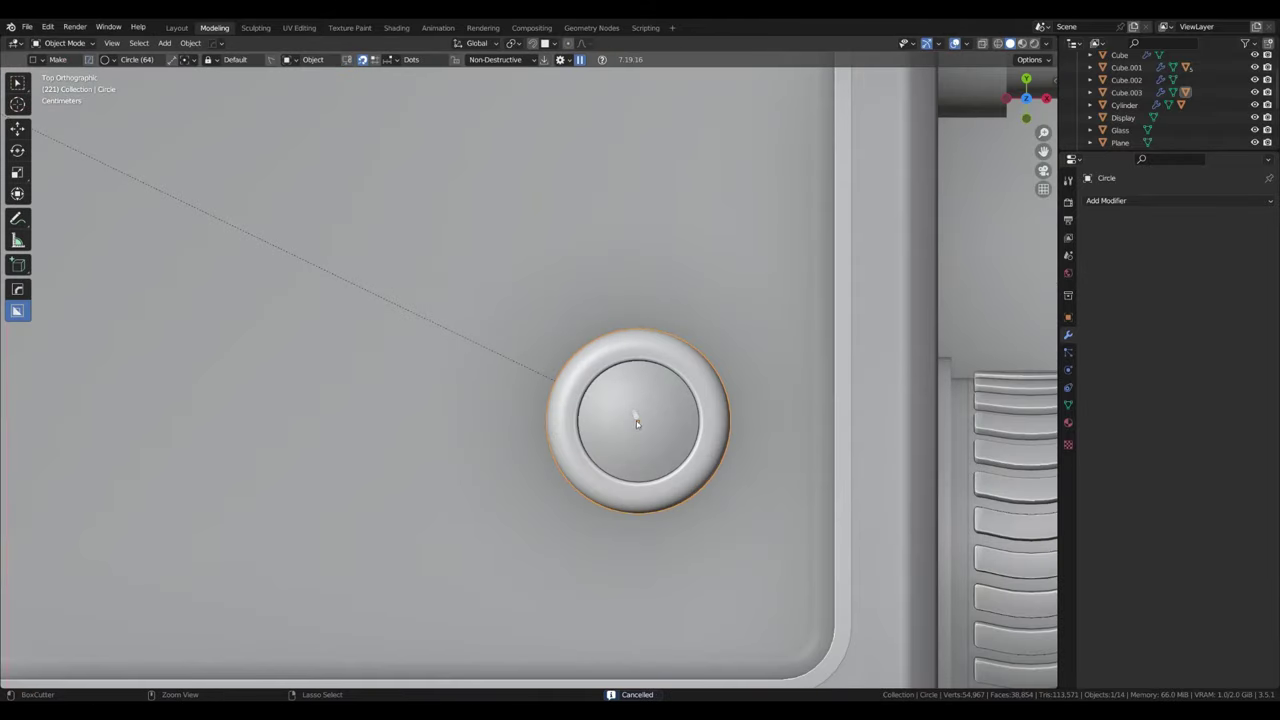
Step: Cut a small circle into the knob's top with BoxCutter
shift+middle_drag(636, 423, 549, 391)
drag(549, 391, 590, 413)
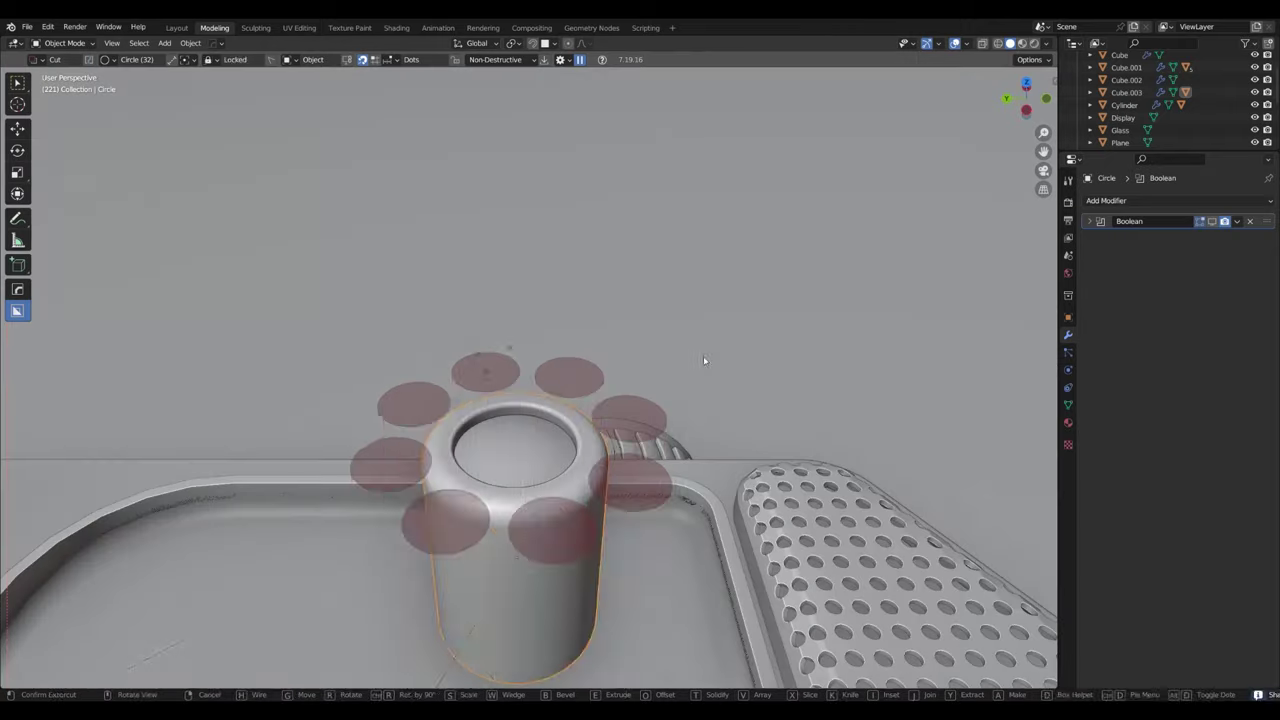
mouse_move(661, 438)
middle_down()
mouse_move(543, 479)
mouse_move(555, 373)
mouse_move(755, 363)
middle_up()
click(543, 479)
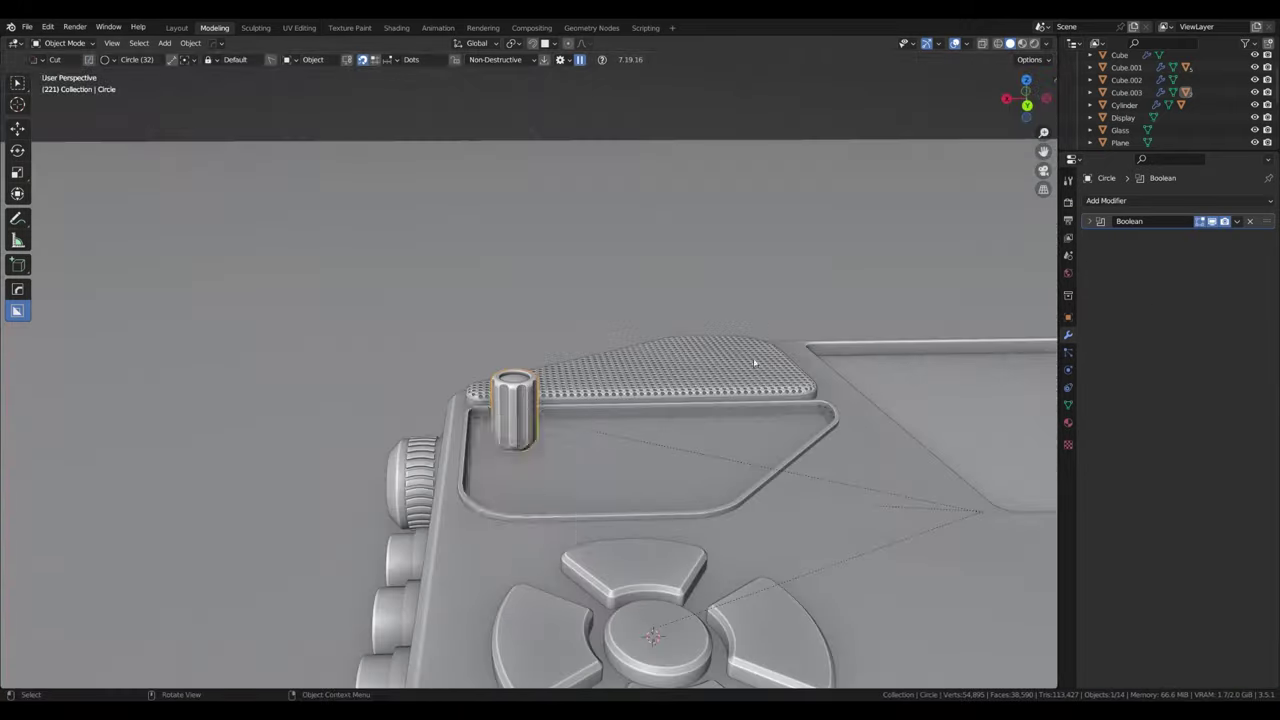
Step: Select the row of four arrayed knobs and inspect it from several angles
scroll(590, 467, up, 1)
scroll(641, 532, up, 1)
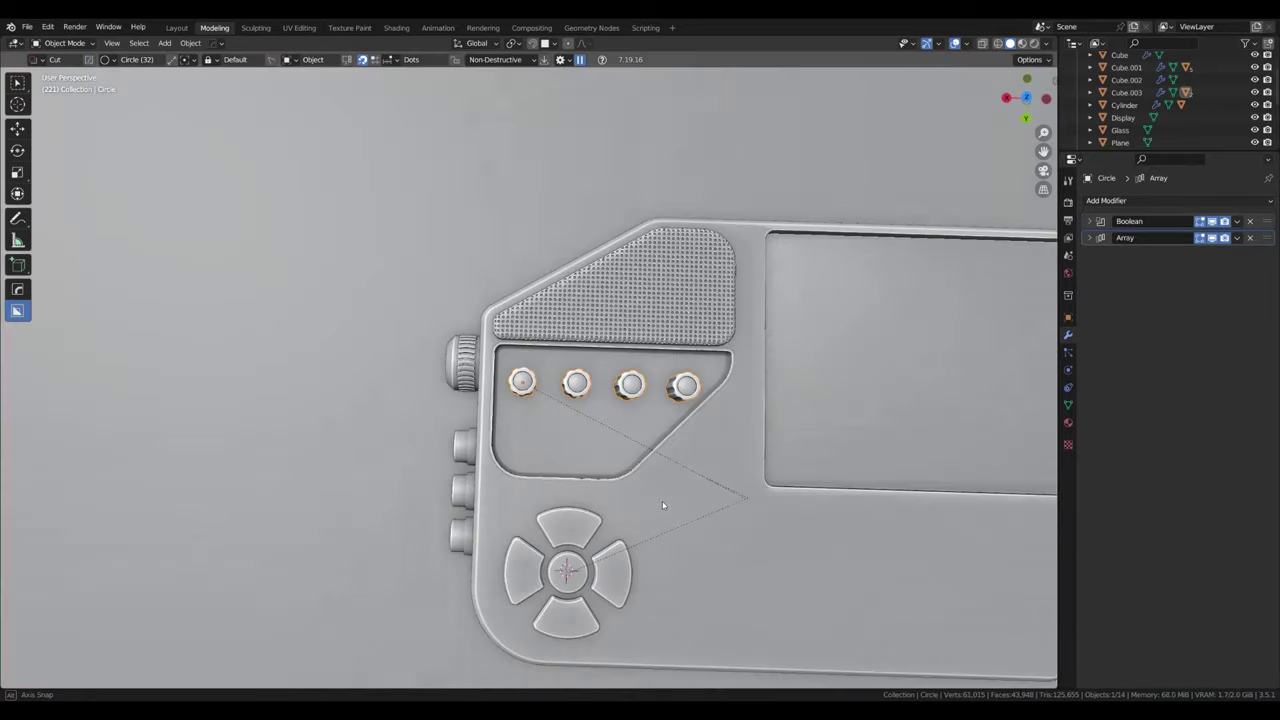
middle_drag(641, 532, 700, 480)
click(541, 444)
middle_drag(541, 444, 603, 568)
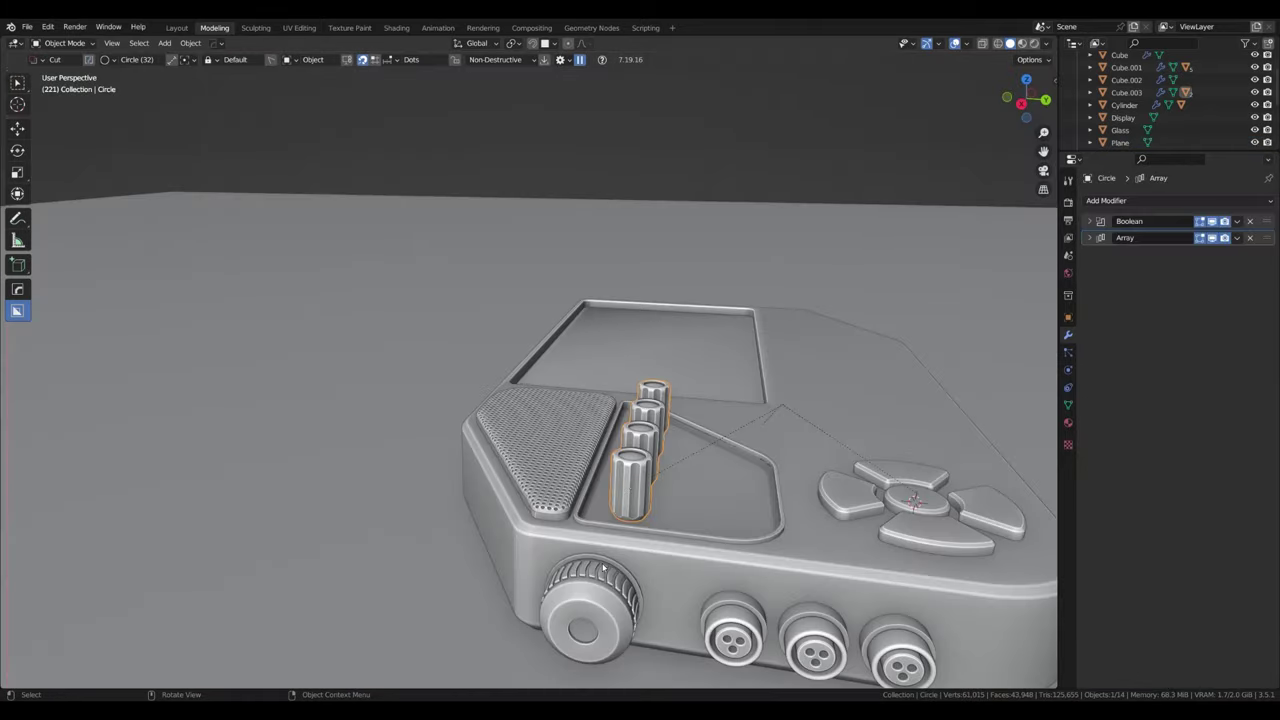
mouse_move(873, 497)
middle_down()
mouse_move(521, 483)
mouse_move(561, 406)
mouse_move(700, 380)
middle_up()
scroll(561, 406, up, 5)
Step: Try a second knob row with Array.001 at Y offset 2.1, then delete it
key(shift+d)
click(1106, 200)
double_click(1207, 338)
text(2.1)
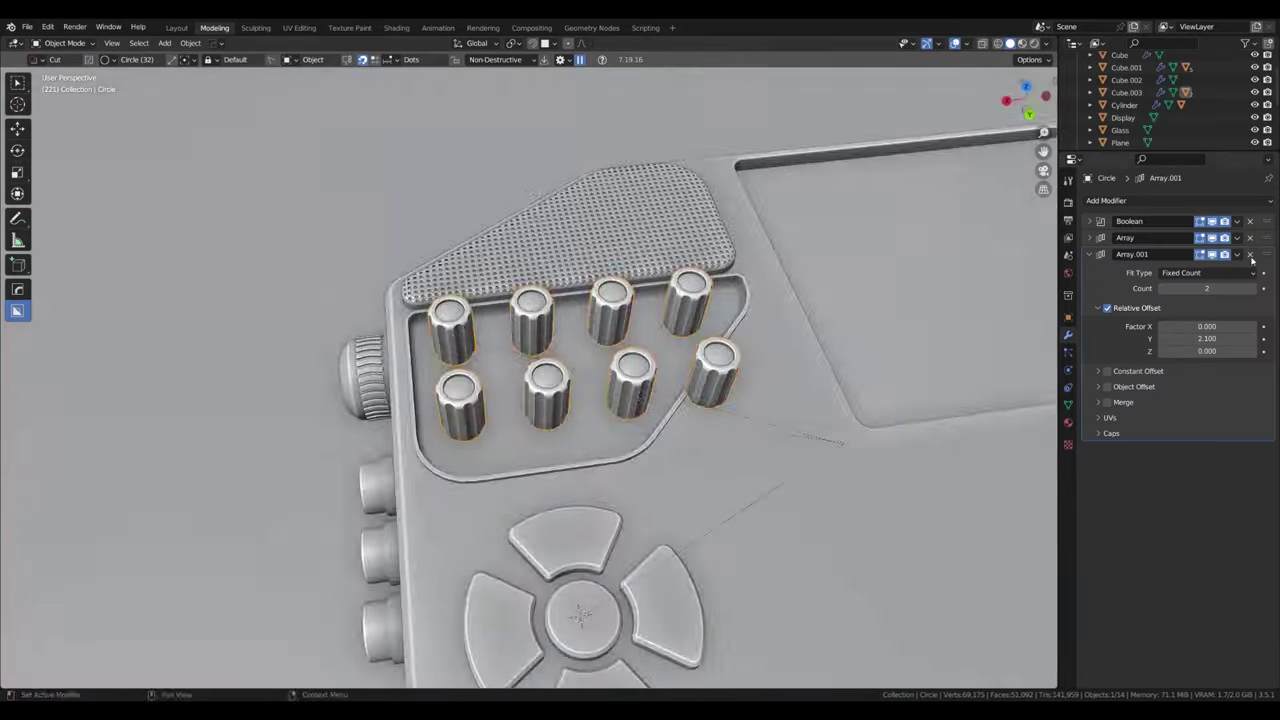
click(1250, 256)
click(565, 533)
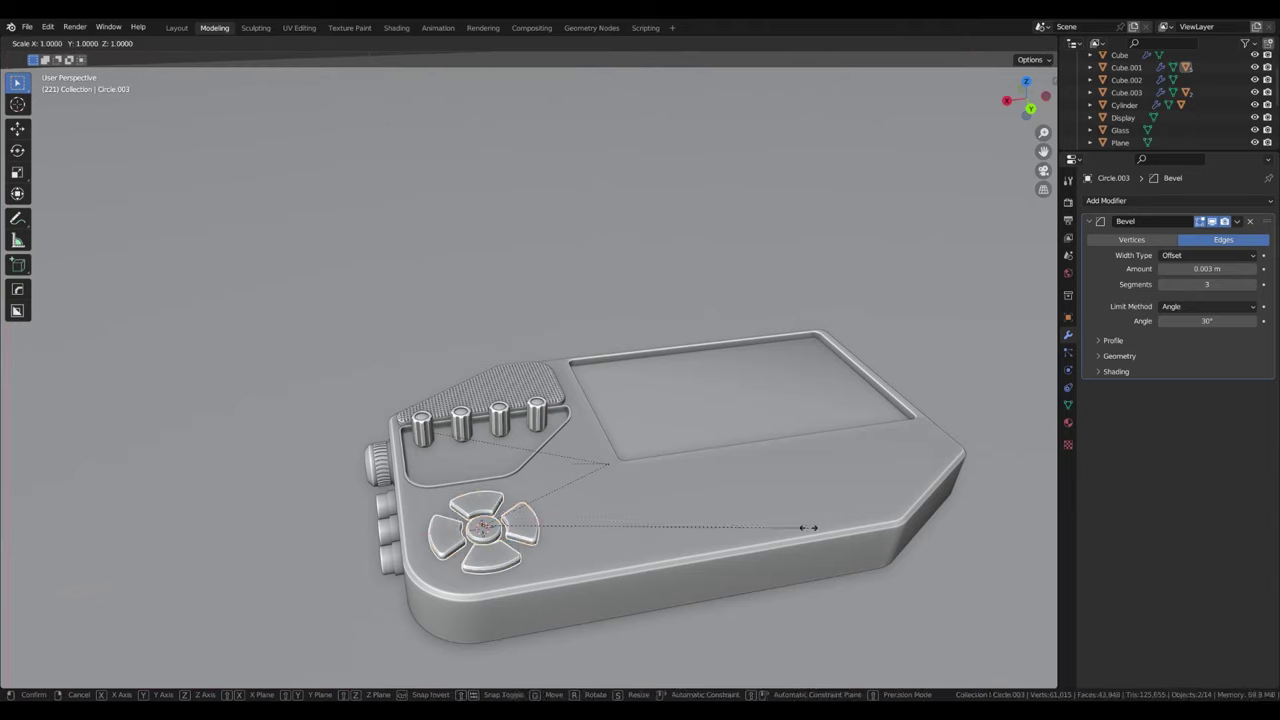
Step: Confirm the D-pad in its new shifted position
click(566, 526)
middle_drag(566, 526, 586, 544)
scroll(586, 544, up, 3)
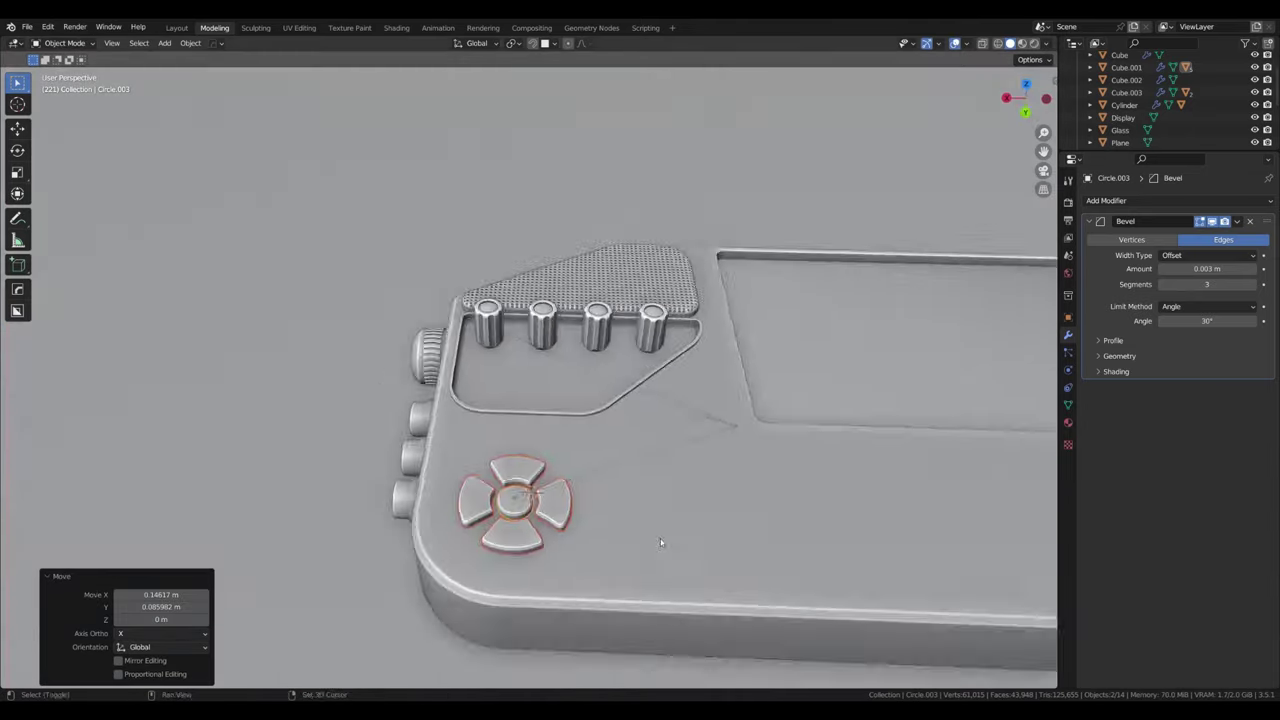
scroll(586, 544, down, 2)
Step: Draw a long thin BoxCutter bar on the body between the knob panel and D-pad
click(475, 400)
key(d)
key(KP_7)
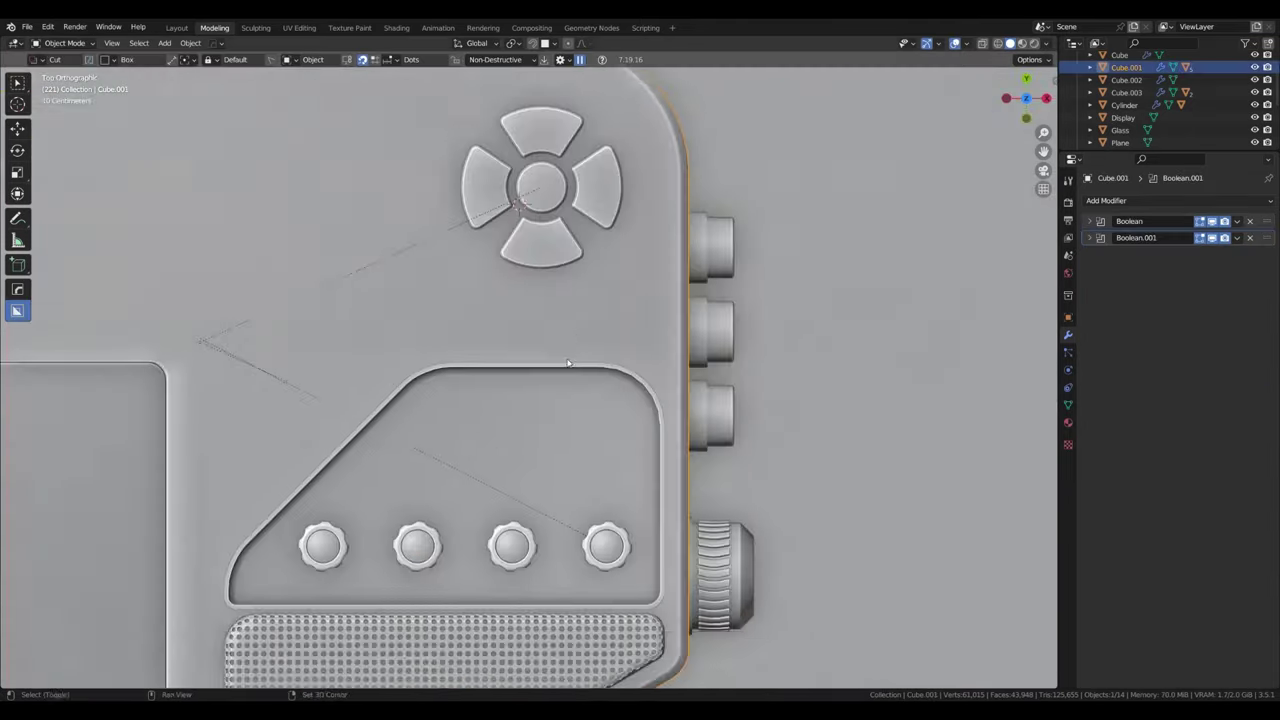
scroll(664, 392, up, 3)
key(d)
drag(474, 350, 697, 389)
middle_drag(697, 389, 663, 452)
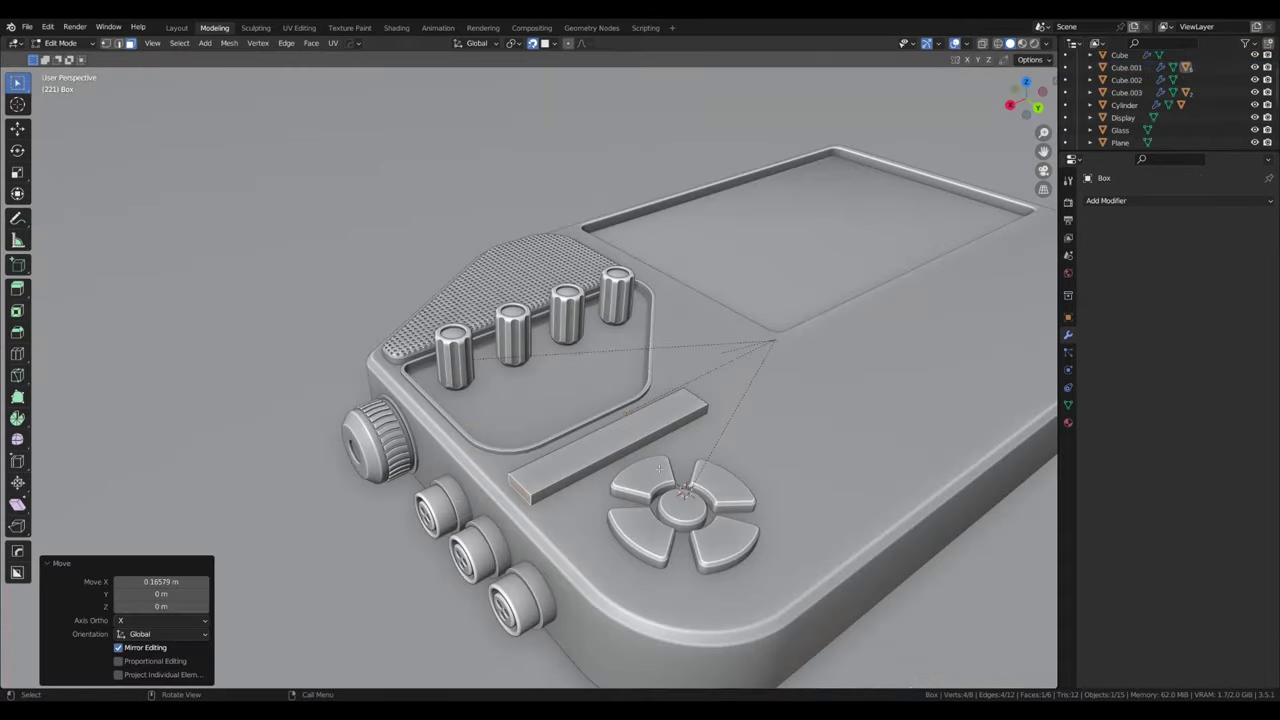
middle_drag(658, 468, 787, 588)
click(879, 540)
middle_drag(879, 540, 545, 558)
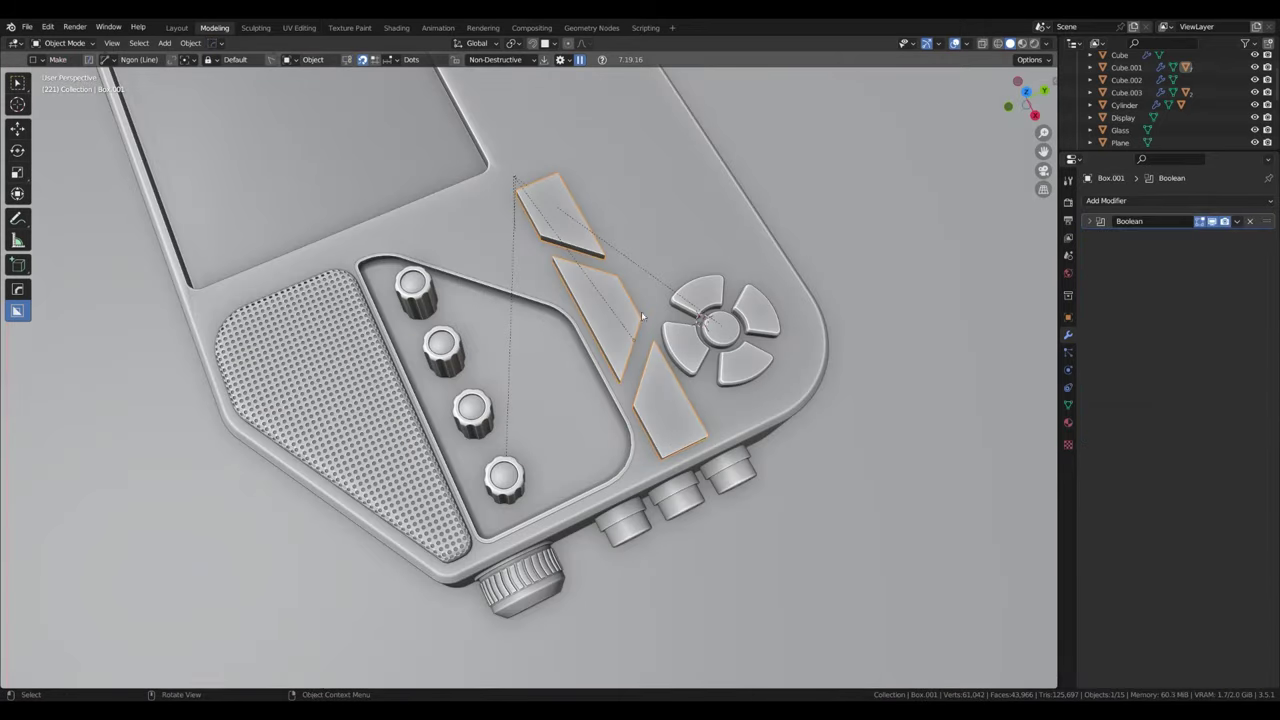
Step: Bevel the cutter's edges in Edit Mode to form the rounded square buttons
key(Tab)
mouse_move(560, 400)
middle_down()
mouse_move(75, 515)
mouse_move(107, 52)
middle_up()
mouse_move(316, 437)
middle_down()
mouse_move(340, 540)
mouse_move(763, 525)
middle_up()
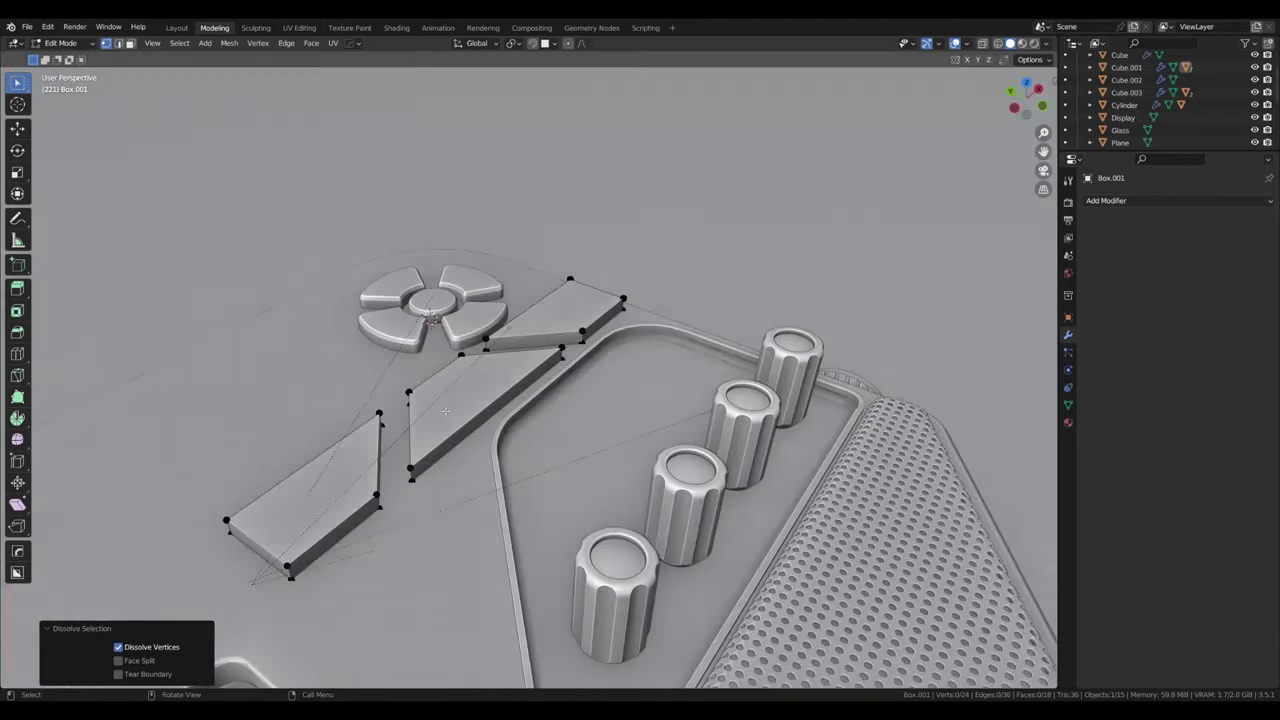
key(ctrl+b)
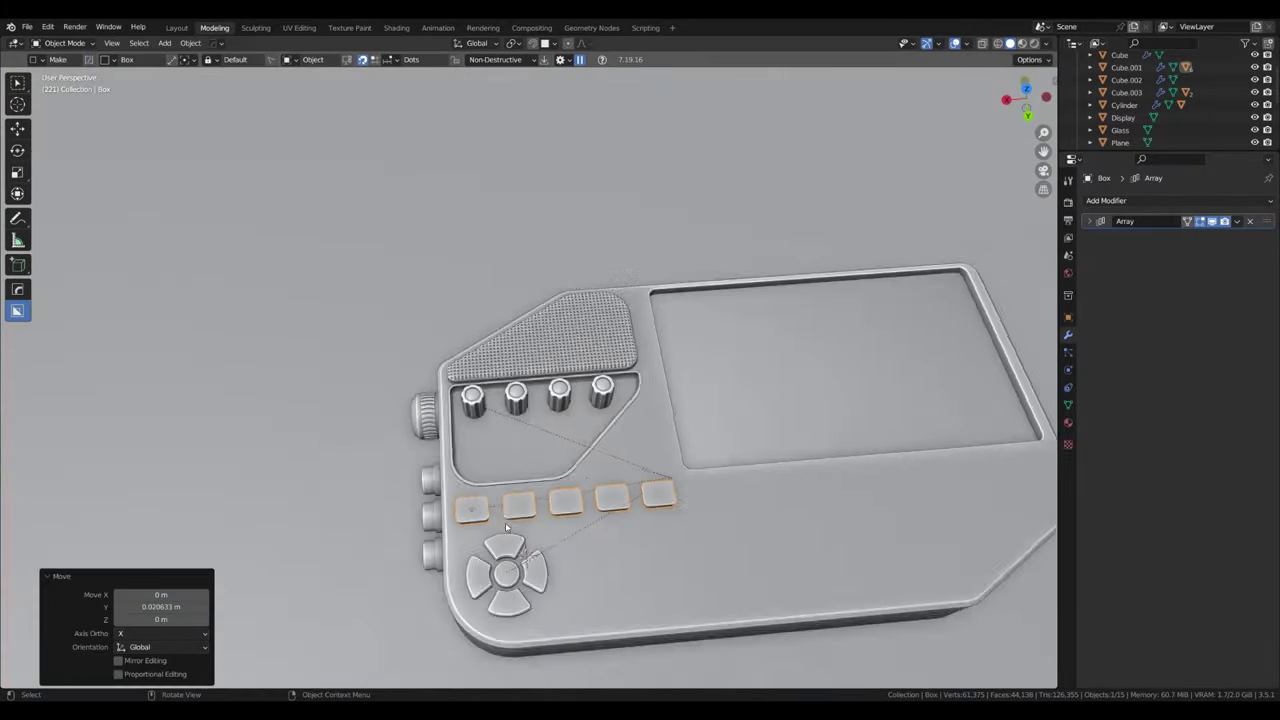
middle_drag(506, 527, 591, 488)
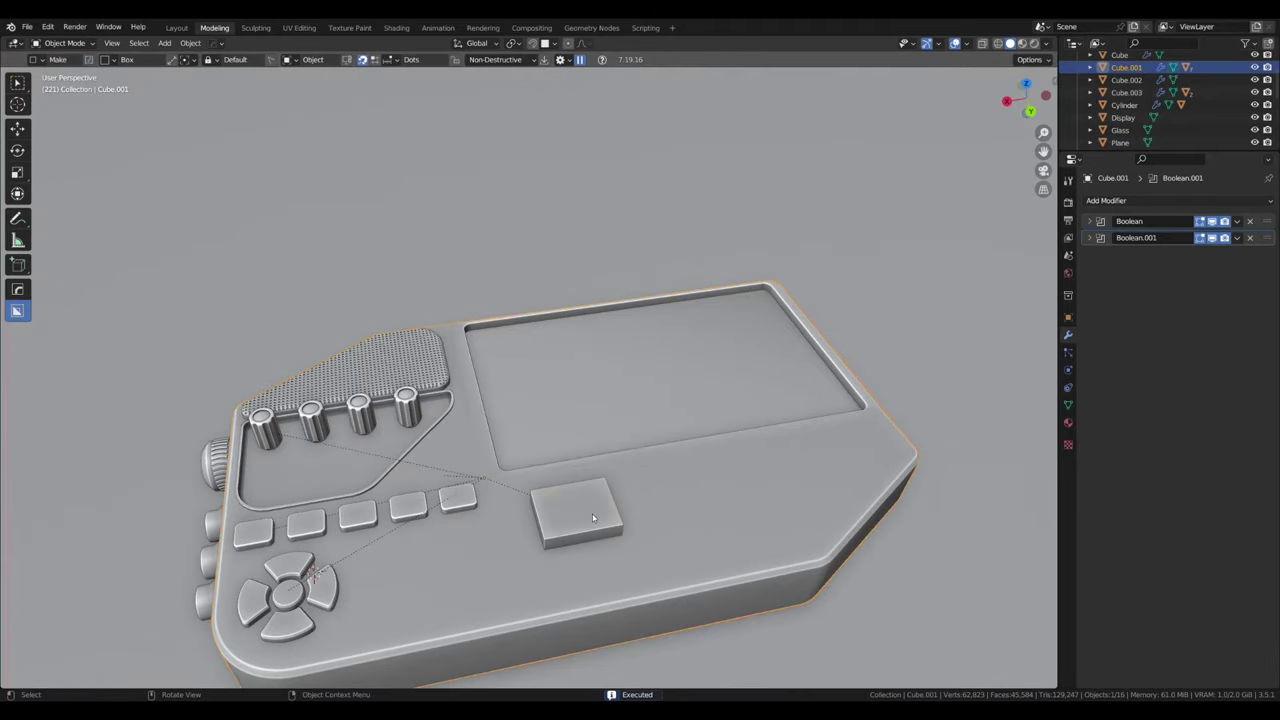
Step: Scale the square block along X only, then add a new object via Shift+A
mouse_move(312, 572)
middle_down()
mouse_move(626, 419)
mouse_move(601, 477)
middle_up()
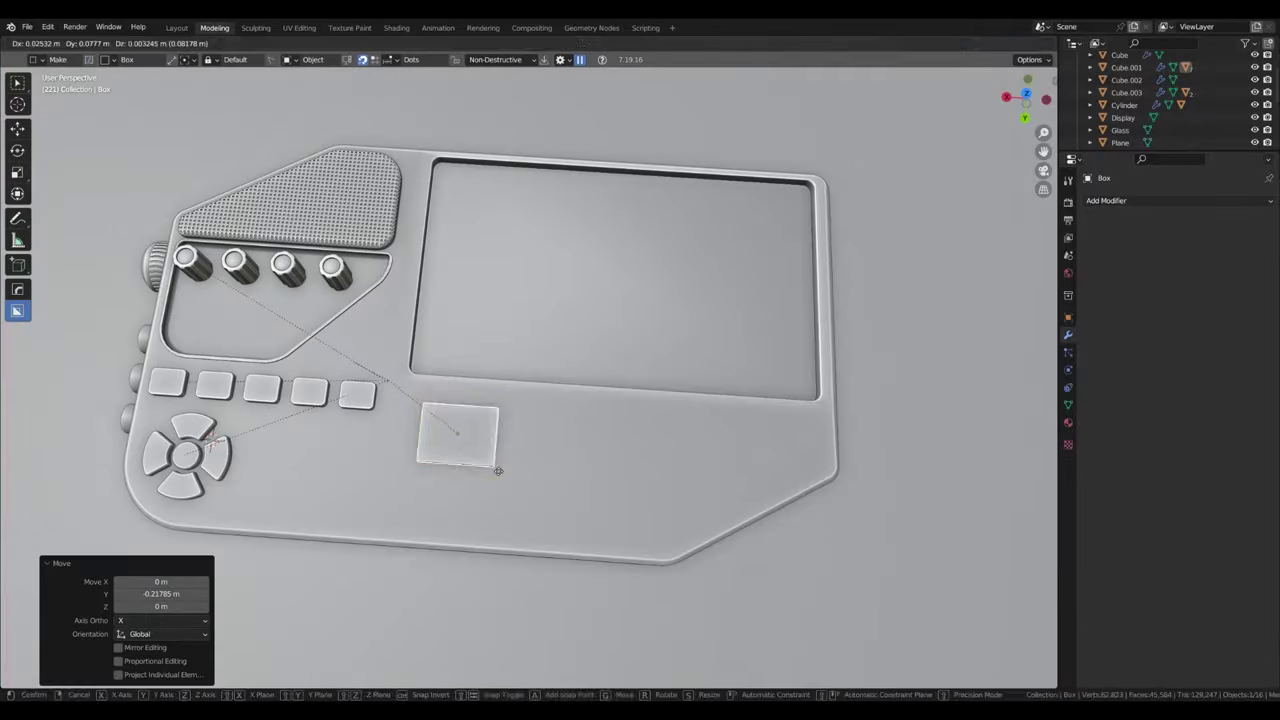
key(s)
key(x)
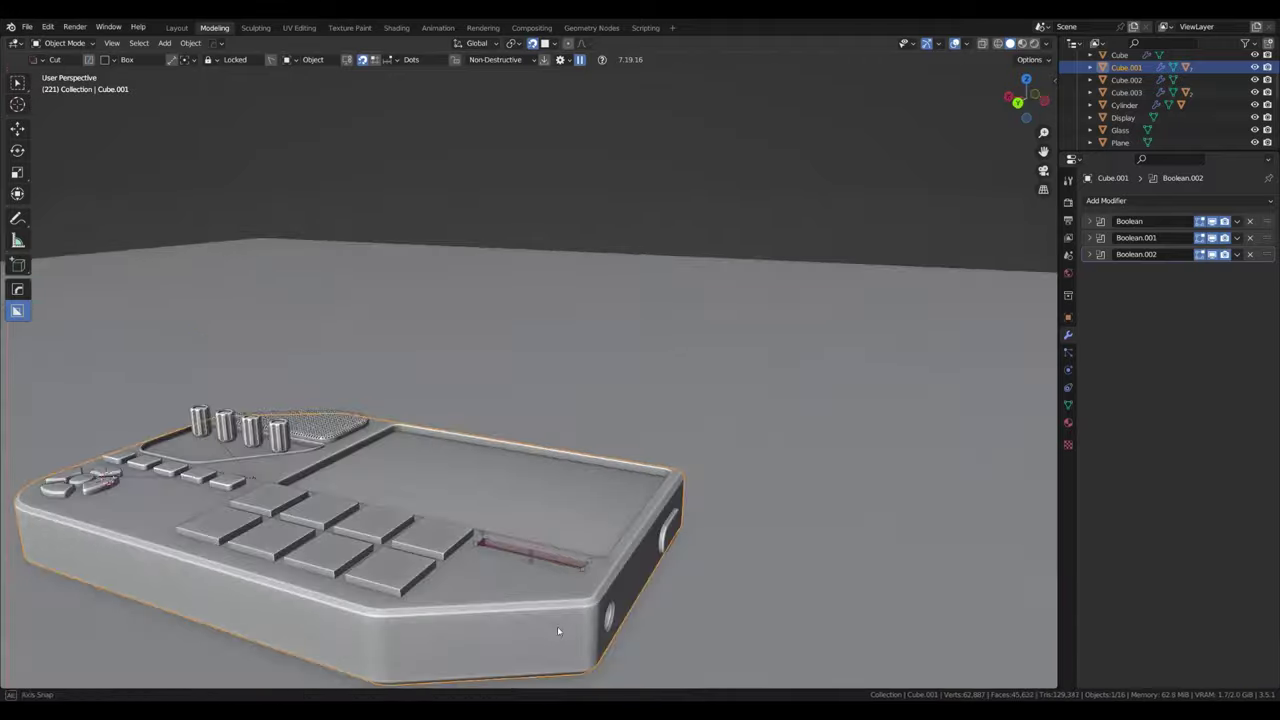
key(shift+a)
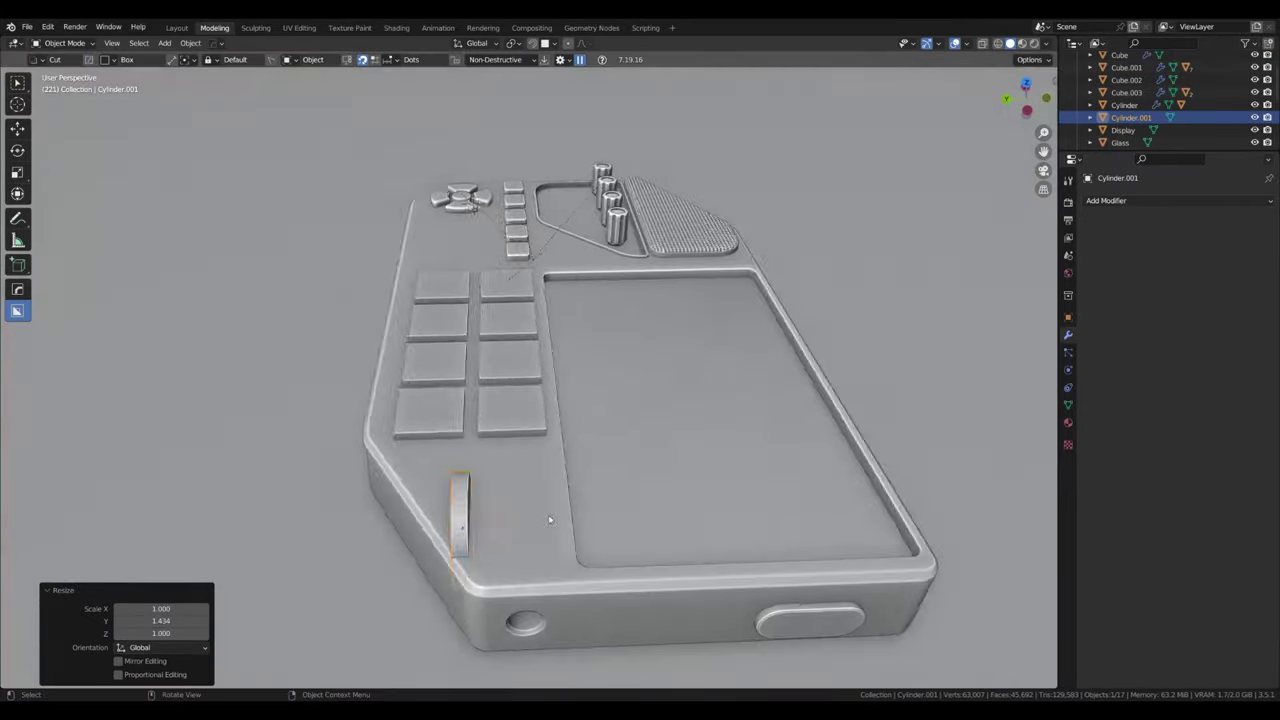
Step: Move the new cylinder along the device's Y axis
key(g)
key(y)
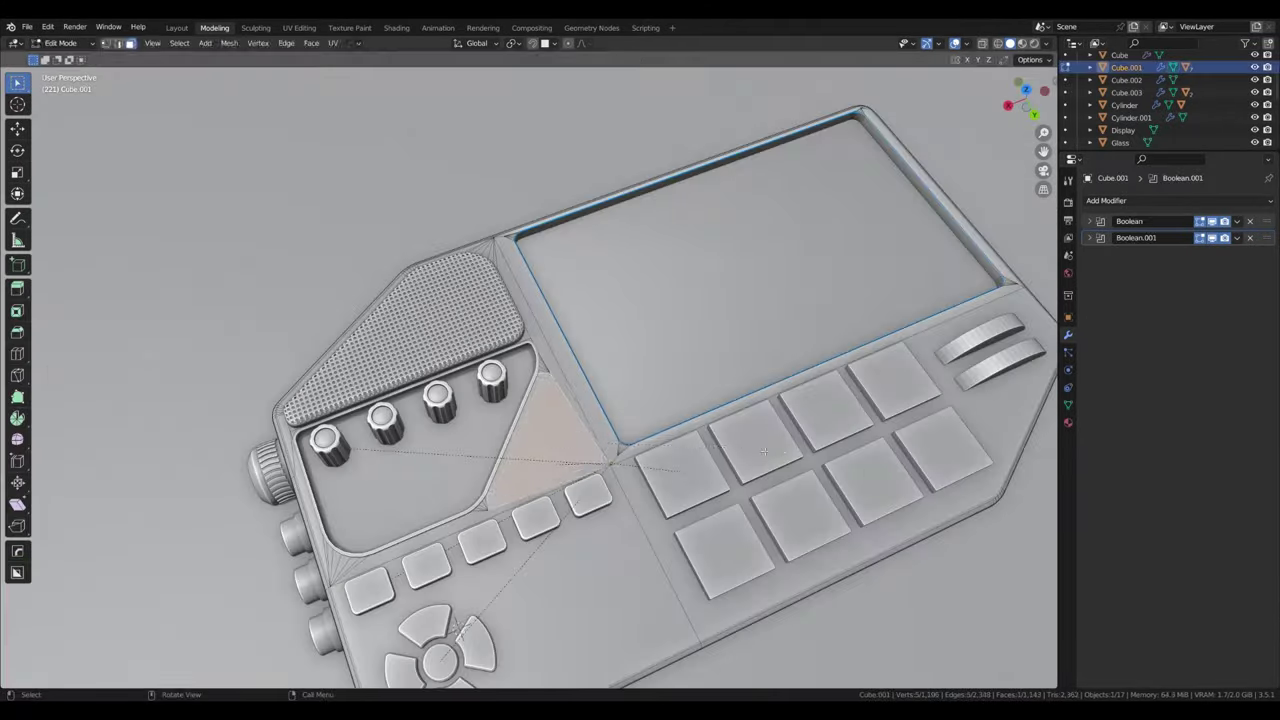
Step: Undo the triangular cutter's resize and add a Solidify modifier to the triangle piece
key(ctrl+z)
middle_drag(677, 407, 560, 456)
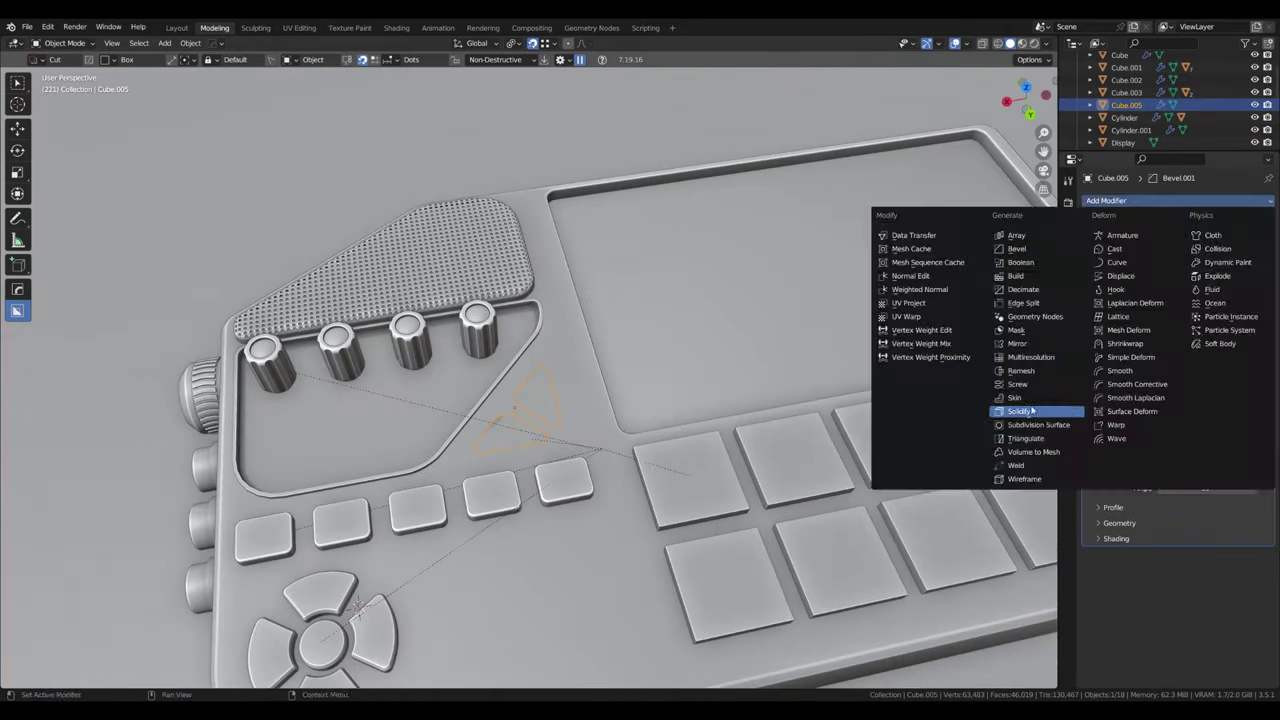
click(1032, 411)
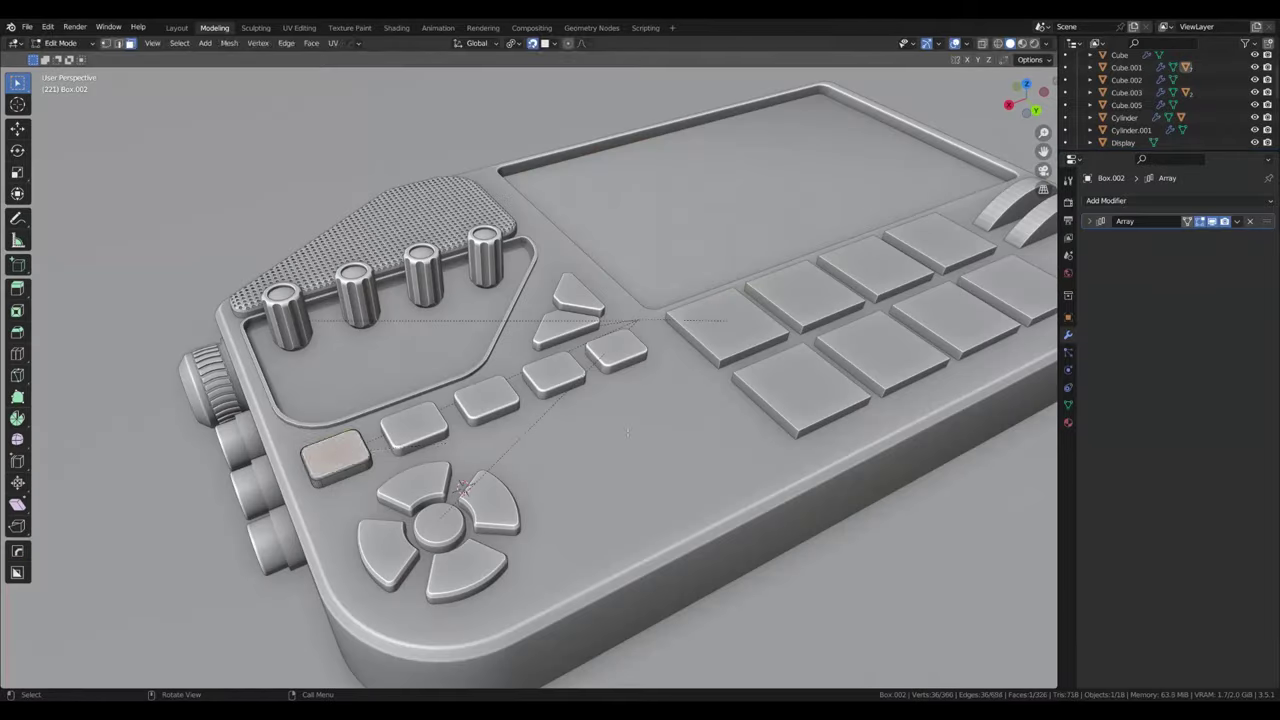
Step: Shrink the square pad and confirm the bevels on its edges and cutout
key(s)
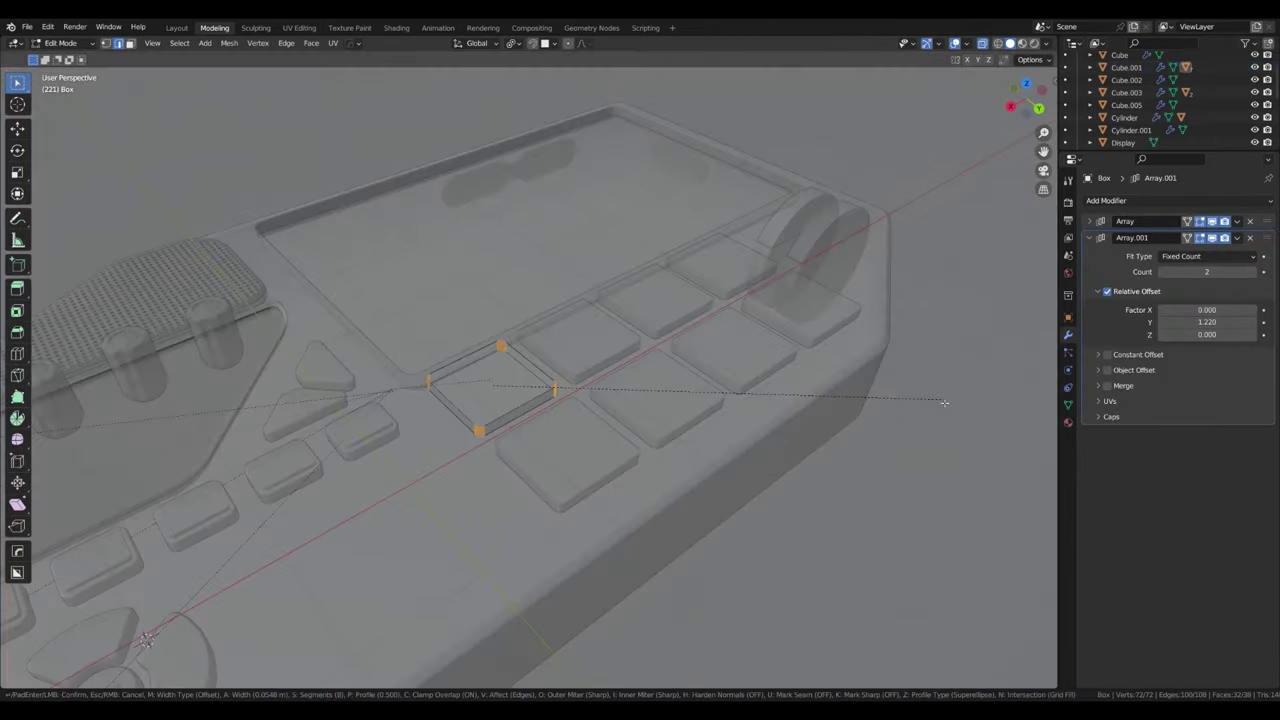
click(944, 402)
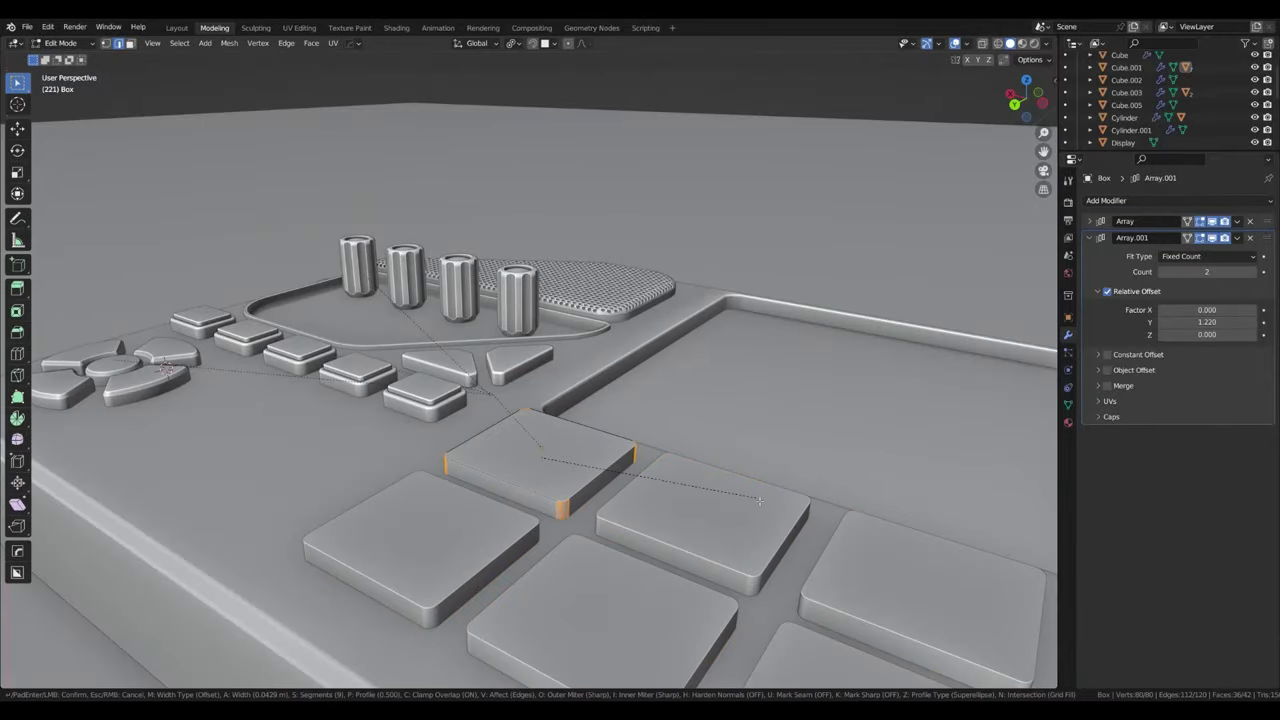
click(759, 500)
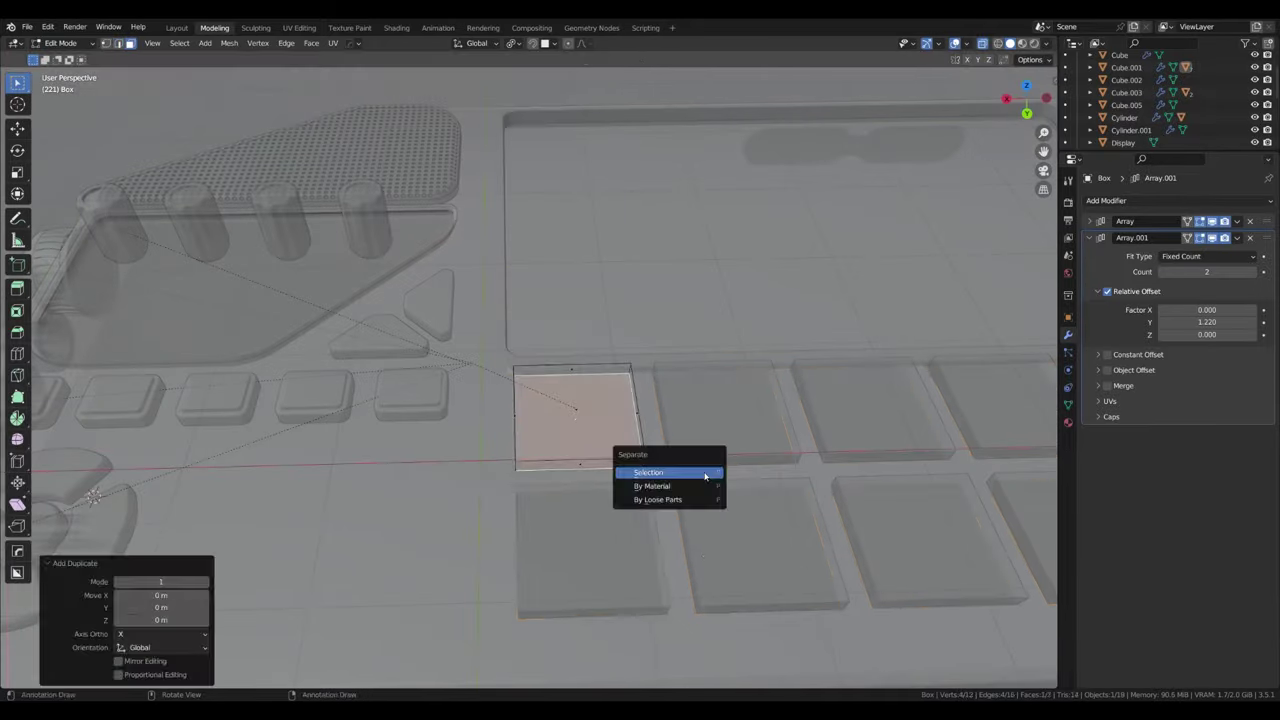
key(Escape)
Step: In top view, rescale the pad and set the Array count to 4 per row
key(KP_7)
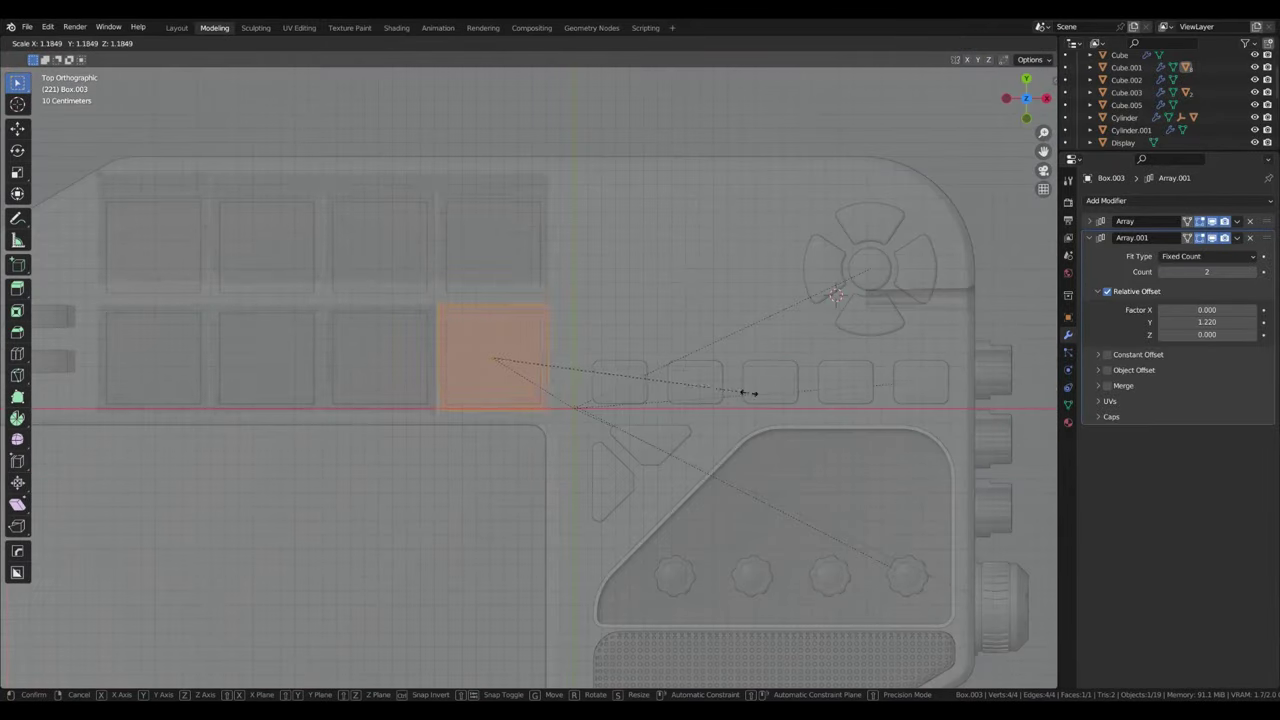
key(s)
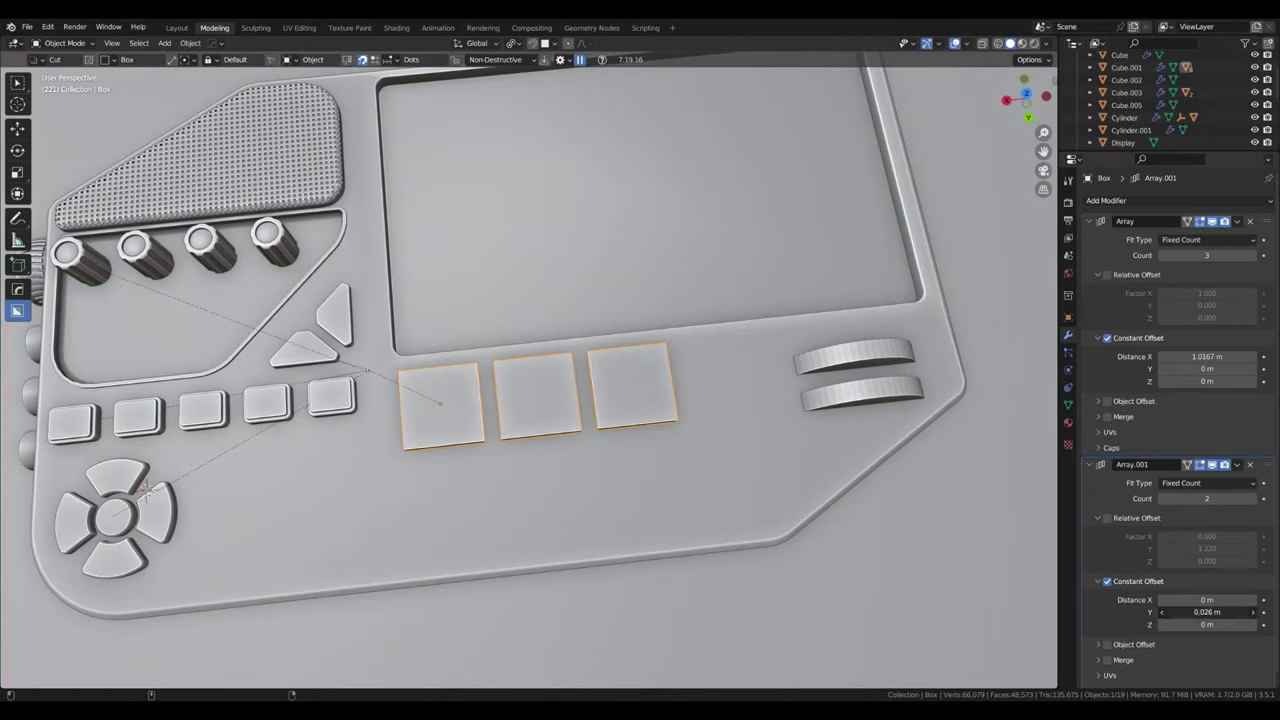
click(1245, 255)
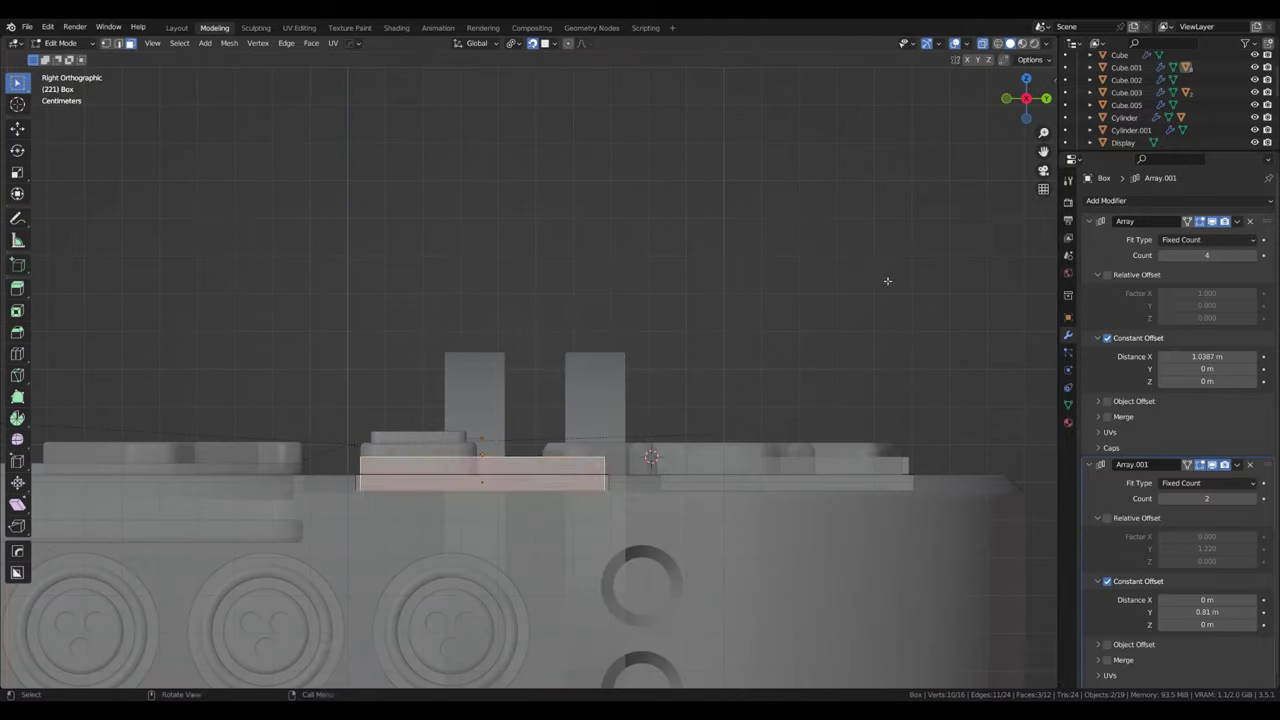
Step: HardOps-bevel the pad edges with 10 segments and about 0.0186 width
middle_drag(617, 476, 787, 293)
key(ctrl+b)
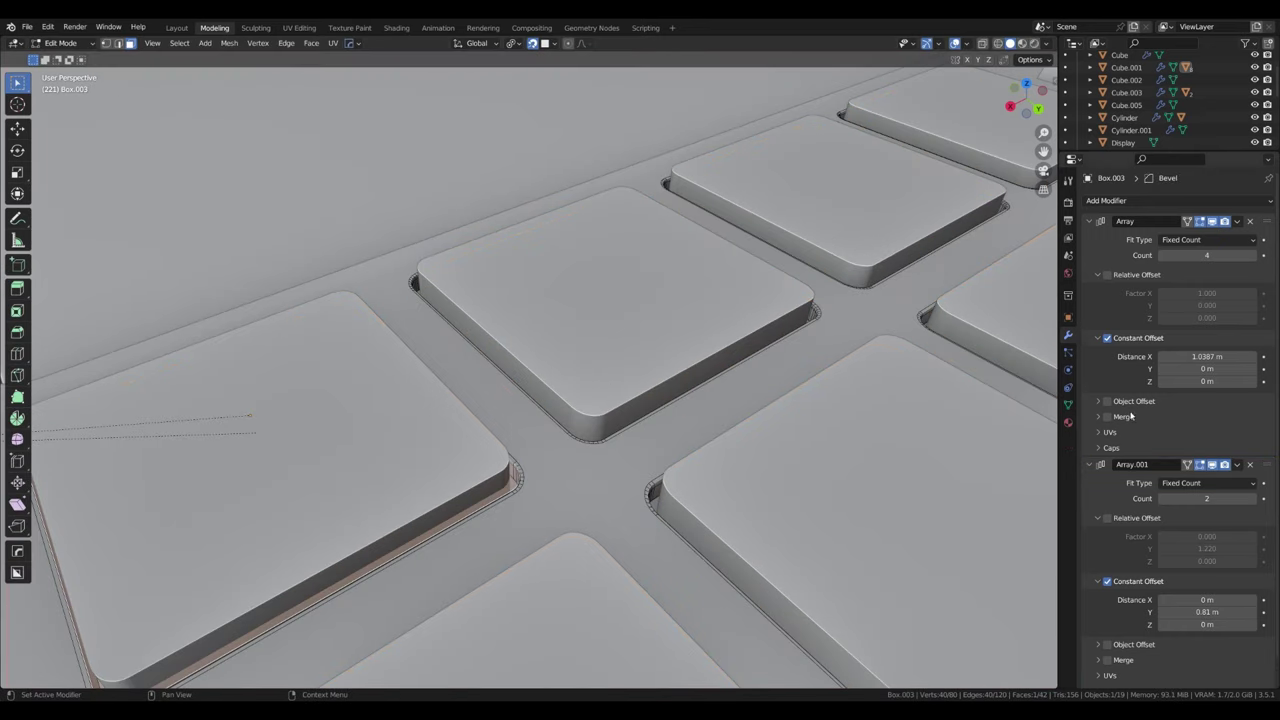
scroll(1131, 415, down, 5)
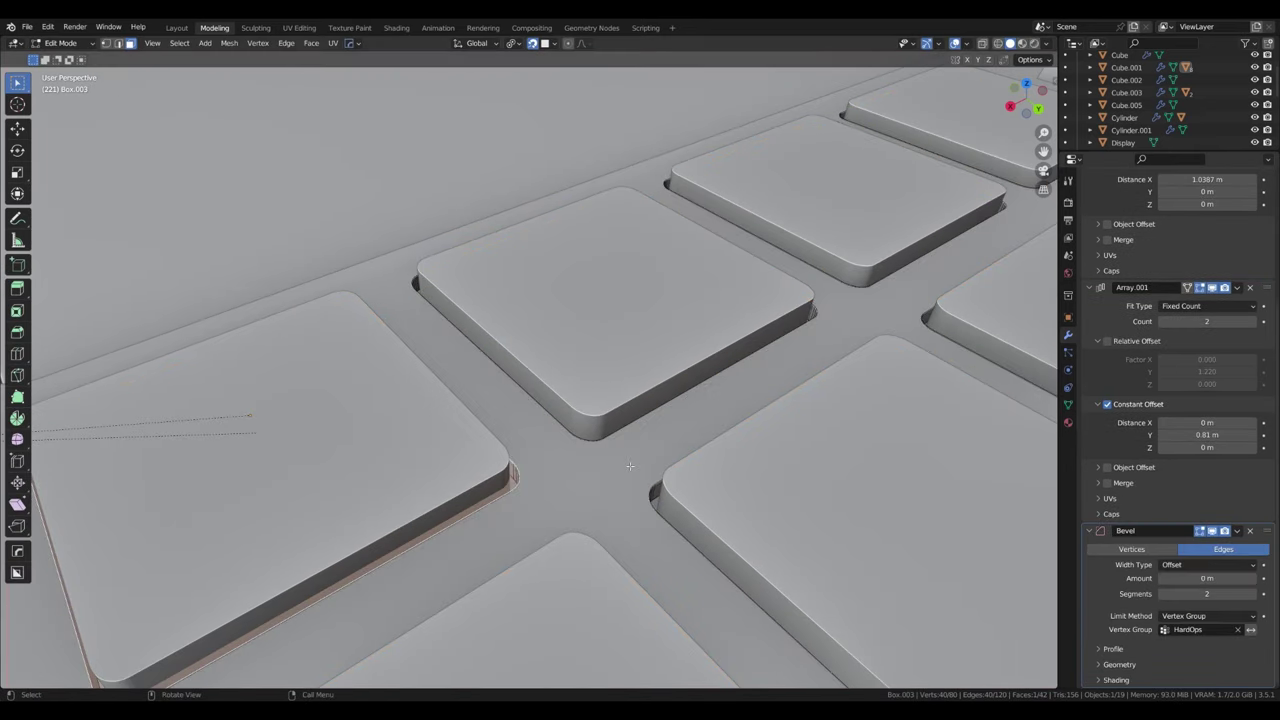
key(q)
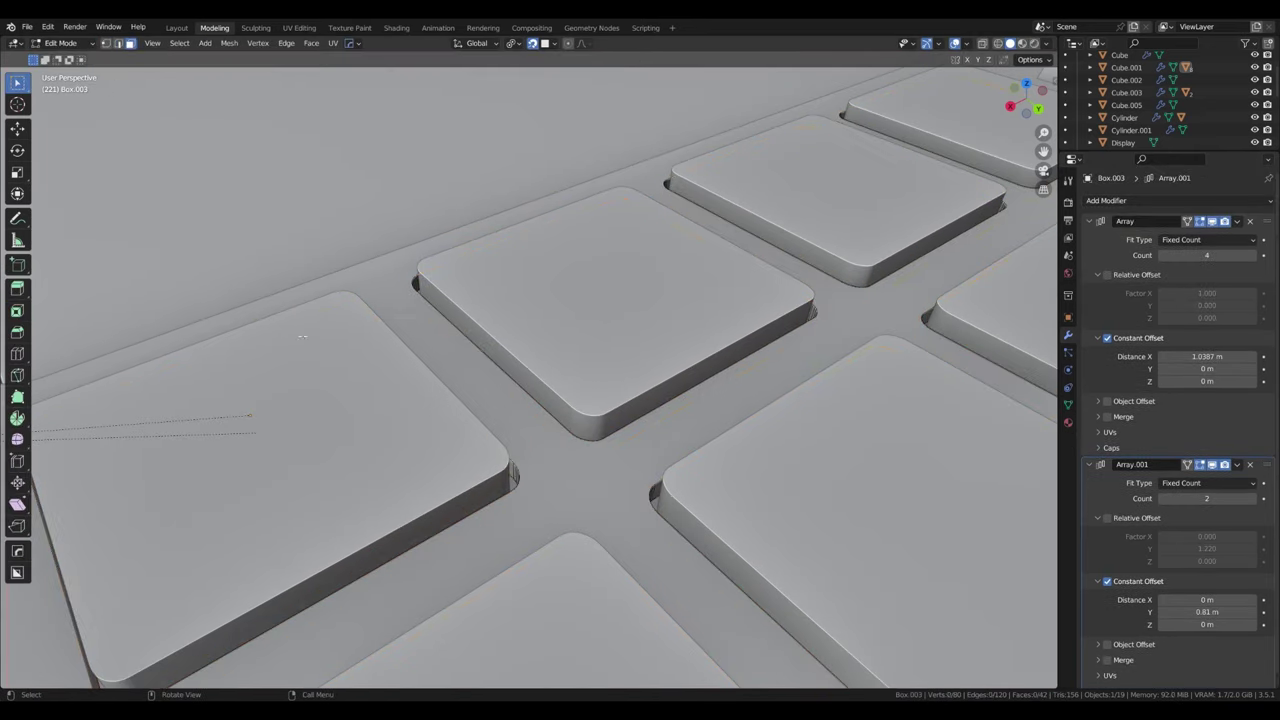
scroll(408, 479, up, 4)
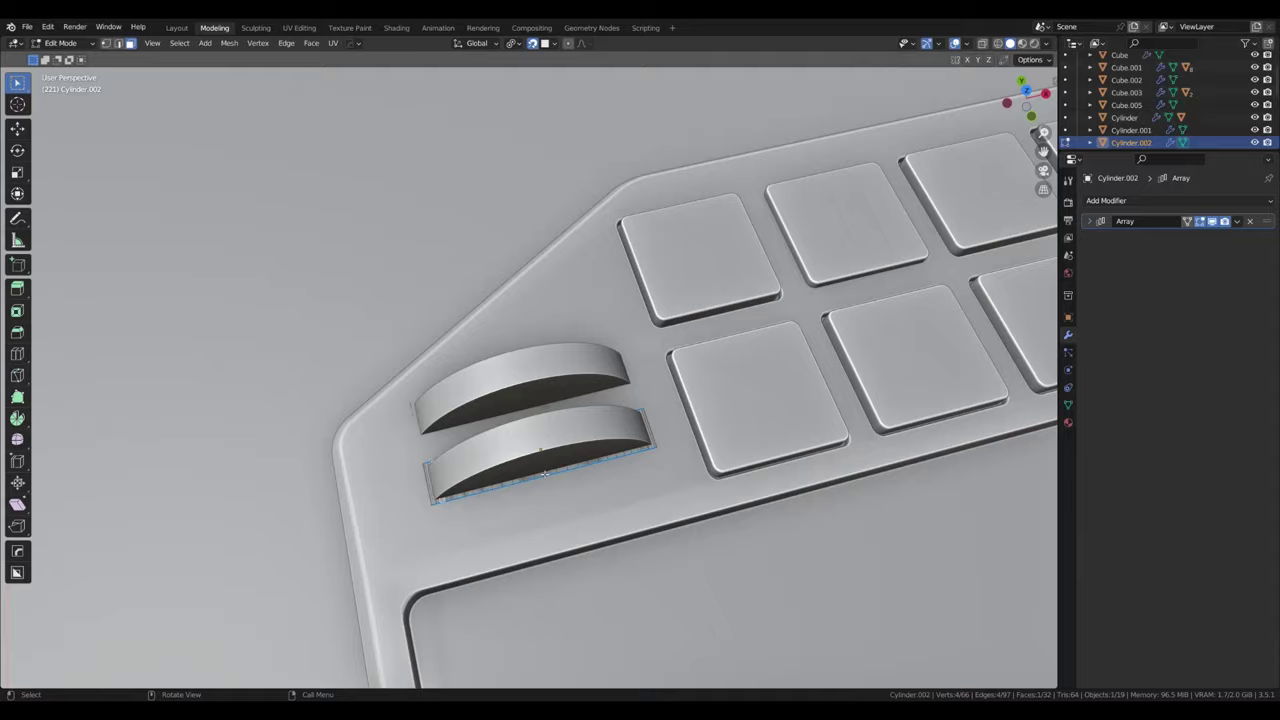
Step: Select the whole wheel flap as linked geometry, then step out to object mode
scroll(545, 473, up, 3)
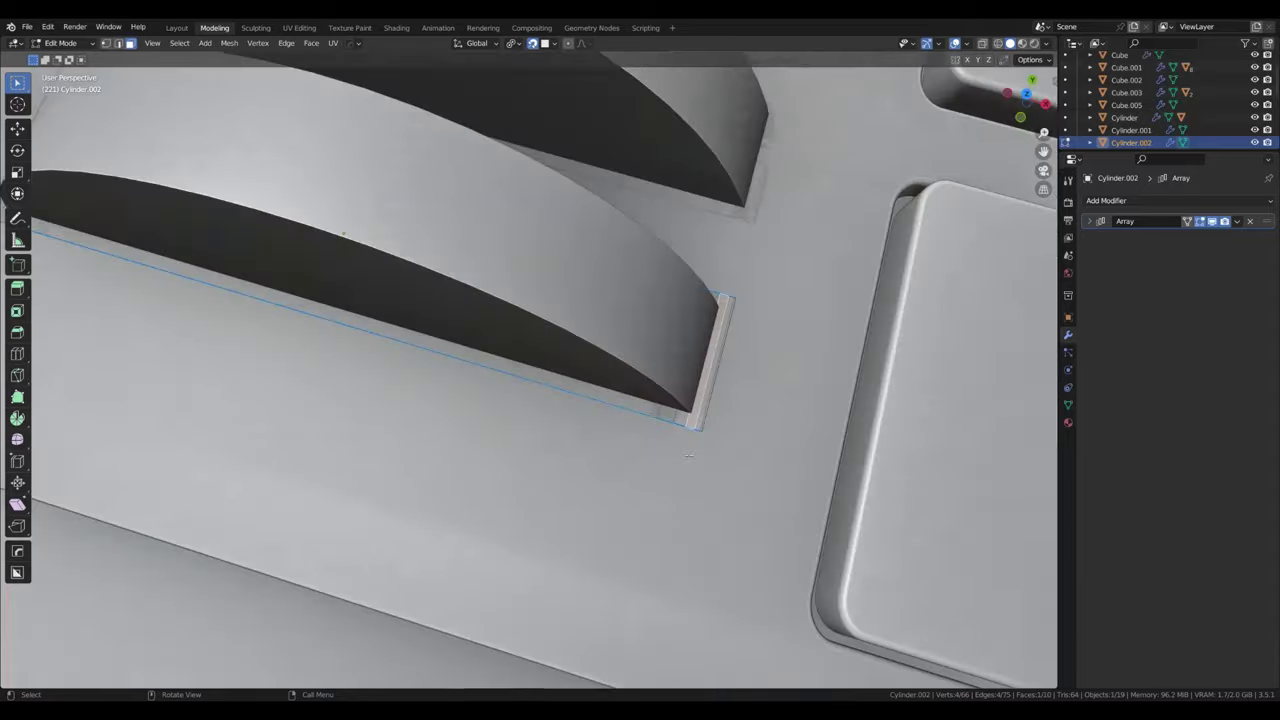
key(ctrl+l)
middle_drag(545, 473, 481, 459)
scroll(500, 465, down, 3)
key(Tab)
scroll(481, 459, down, 5)
key(q)
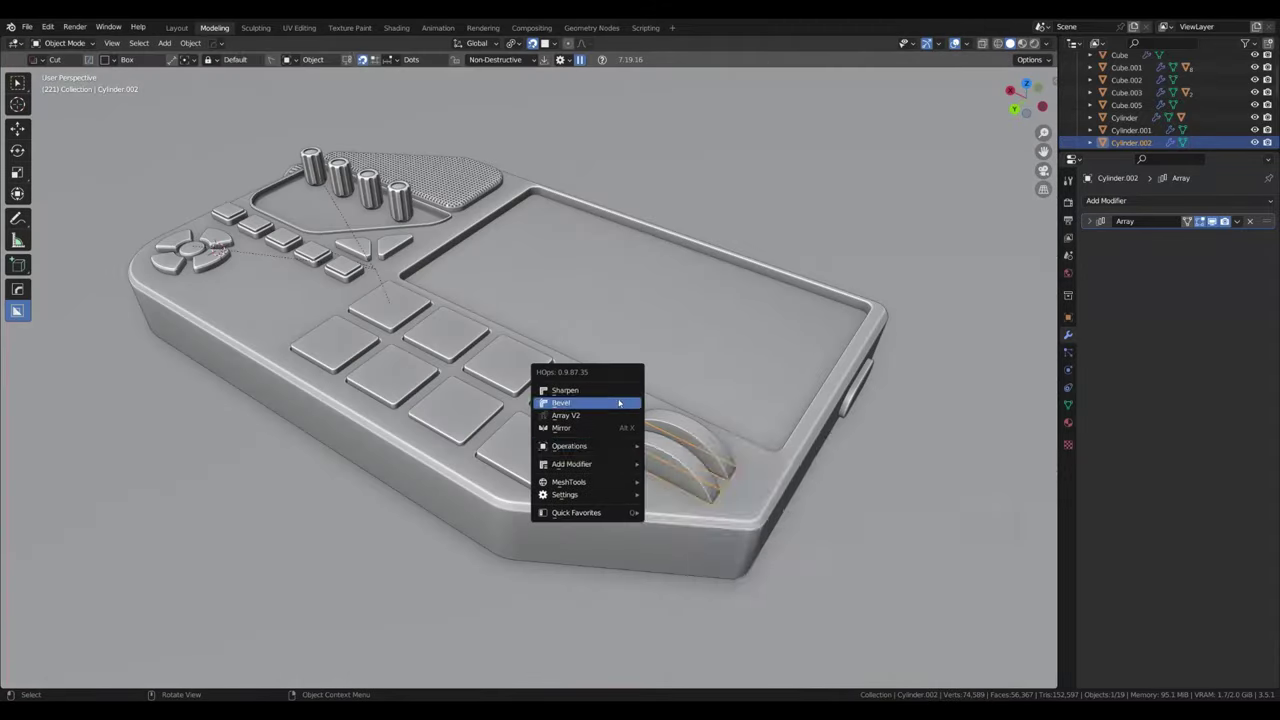
key(Escape)
scroll(614, 406, up, 3)
scroll(560, 420, up, 3)
scroll(500, 420, up, 2)
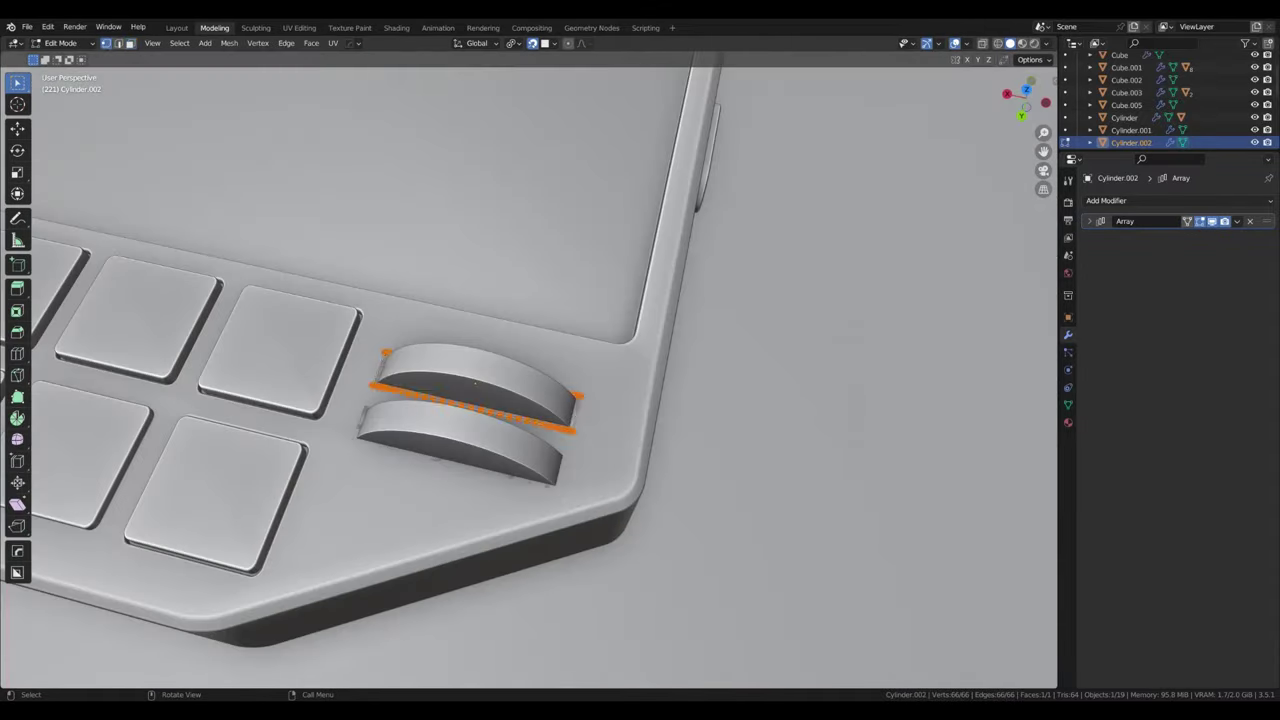
Step: Extrude a new row of wheel vertices and lift it along Z into an arch
key(Tab)
scroll(486, 424, up, 2)
mouse_move(486, 424)
middle_down()
mouse_move(560, 380)
mouse_move(600, 400)
middle_up()
key(e)
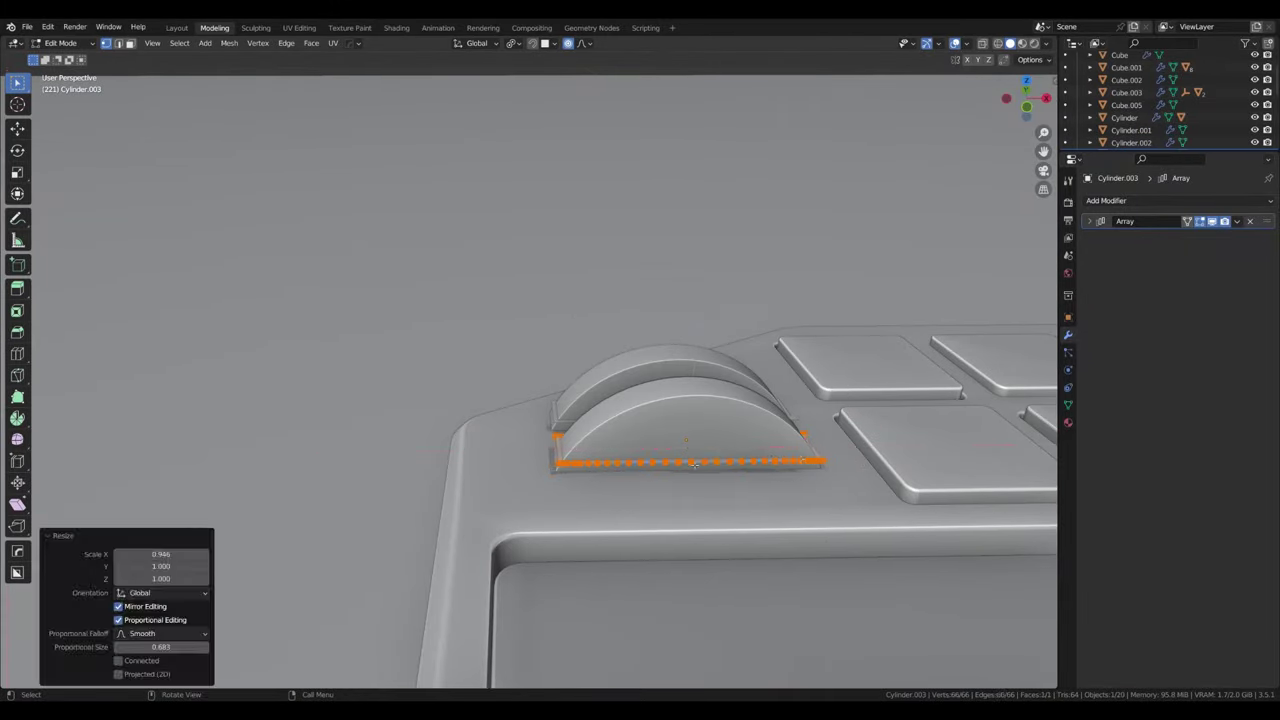
mouse_move(694, 465)
middle_down()
mouse_move(760, 420)
mouse_move(808, 480)
mouse_move(779, 517)
mouse_move(924, 559)
mouse_move(915, 545)
mouse_move(660, 490)
middle_up()
click(808, 480)
key(g)
key(z)
click(740, 444)
Step: Add the other wheel to mesh editing and connect its selected vertices
click(1065, 142)
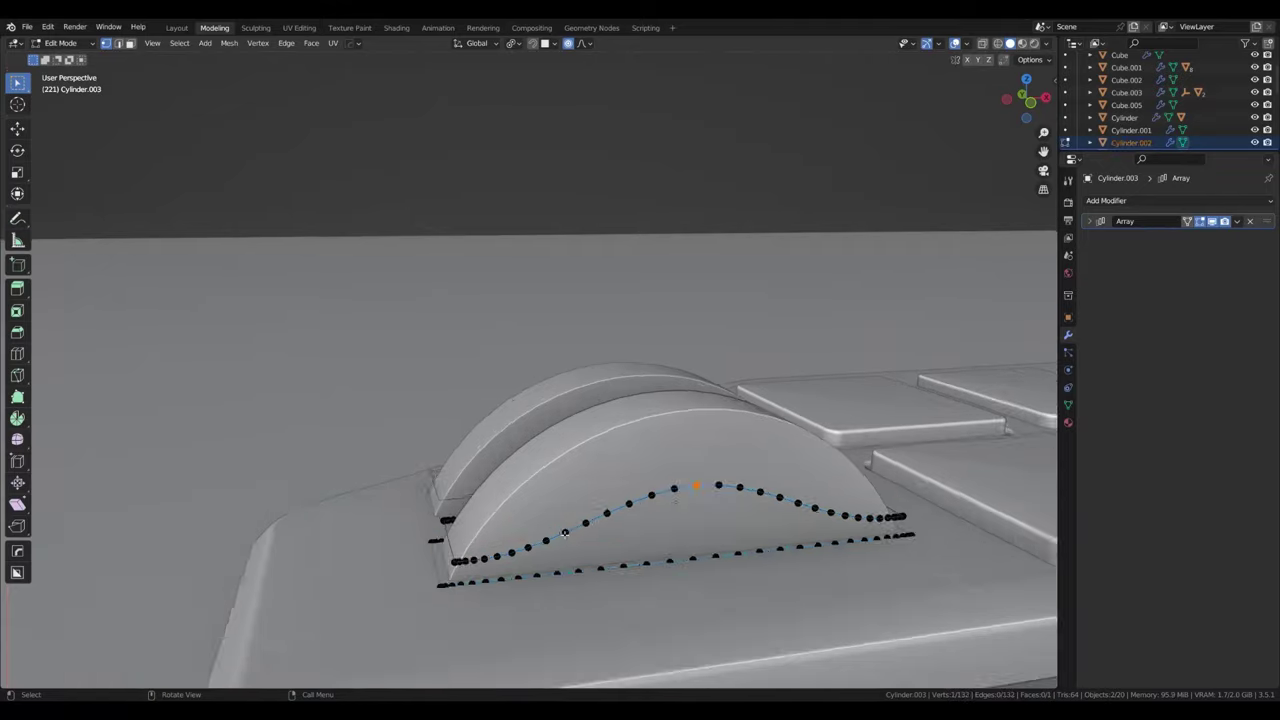
mouse_move(700, 450)
middle_down()
mouse_move(640, 430)
mouse_move(680, 500)
mouse_move(475, 500)
middle_up()
scroll(640, 430, up, 4)
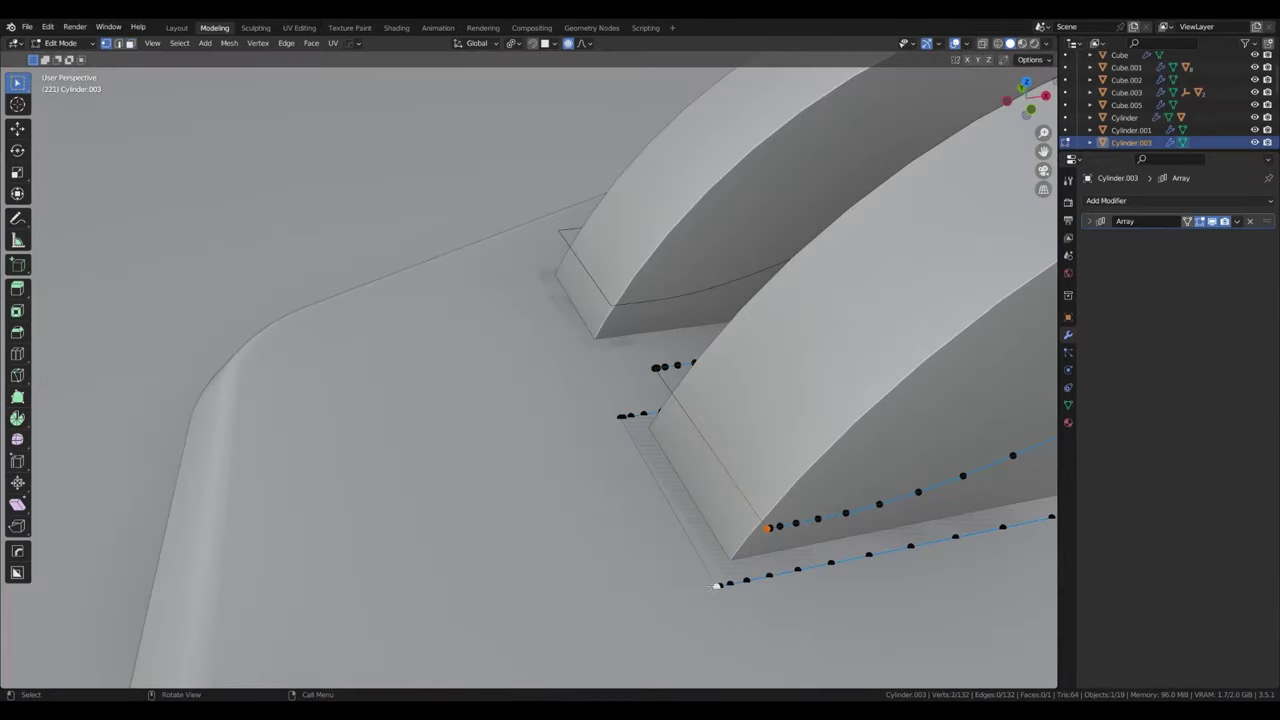
middle_drag(716, 585, 451, 516)
key(j)
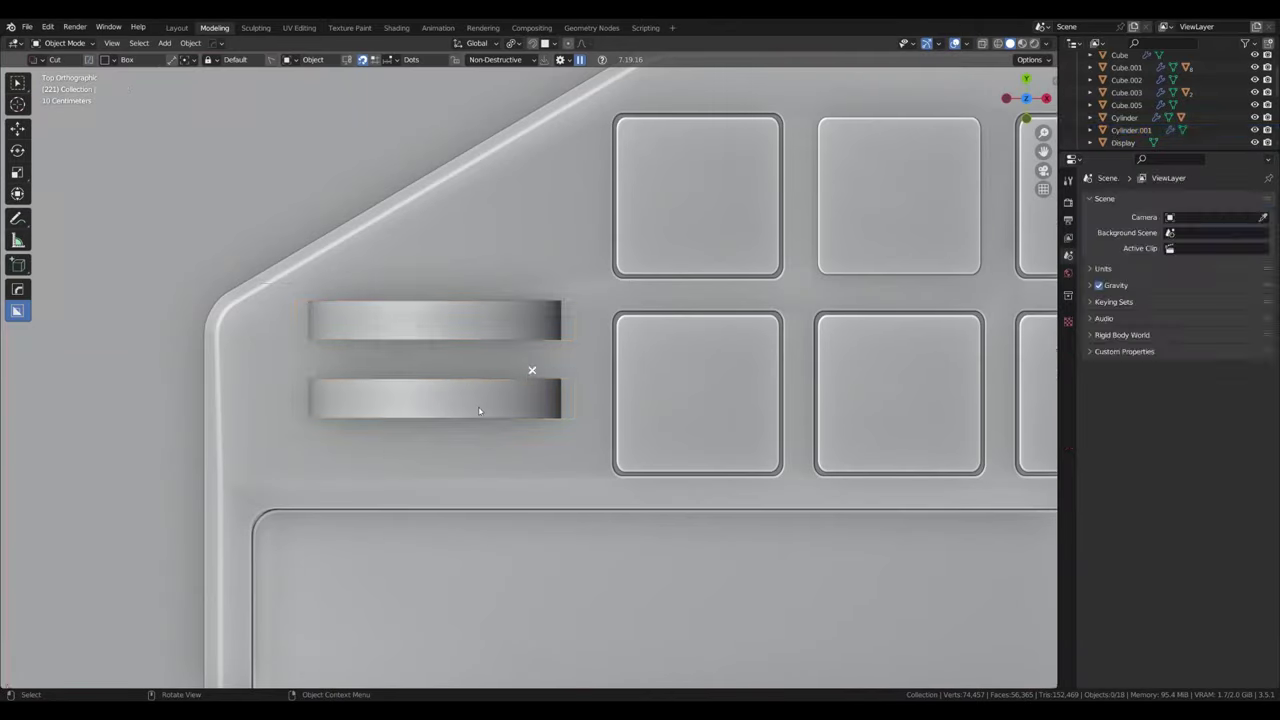
Step: Add a new plane and scale it along the X axis
key(shift+a)
key(s)
key(x)
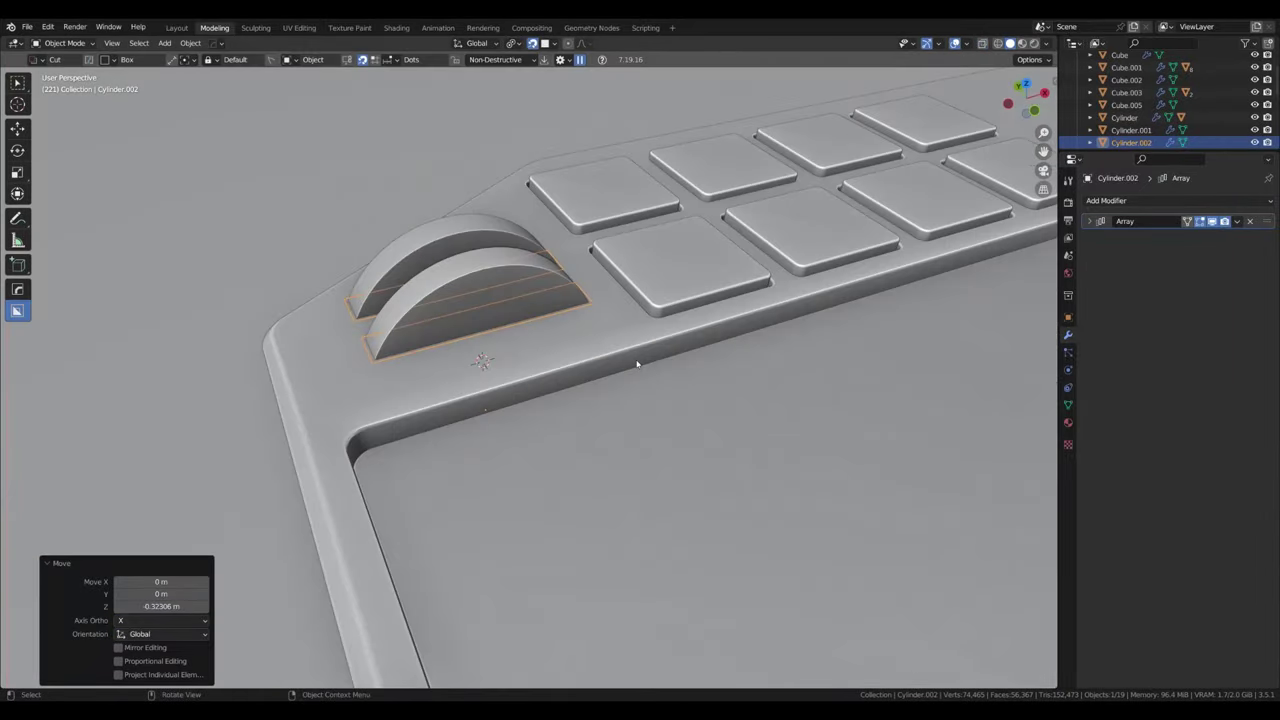
Step: Mark the wheel's bottom edge and add a weight-limited 0.02 m, 5-segment Bevel modifier
middle_drag(637, 364, 579, 382)
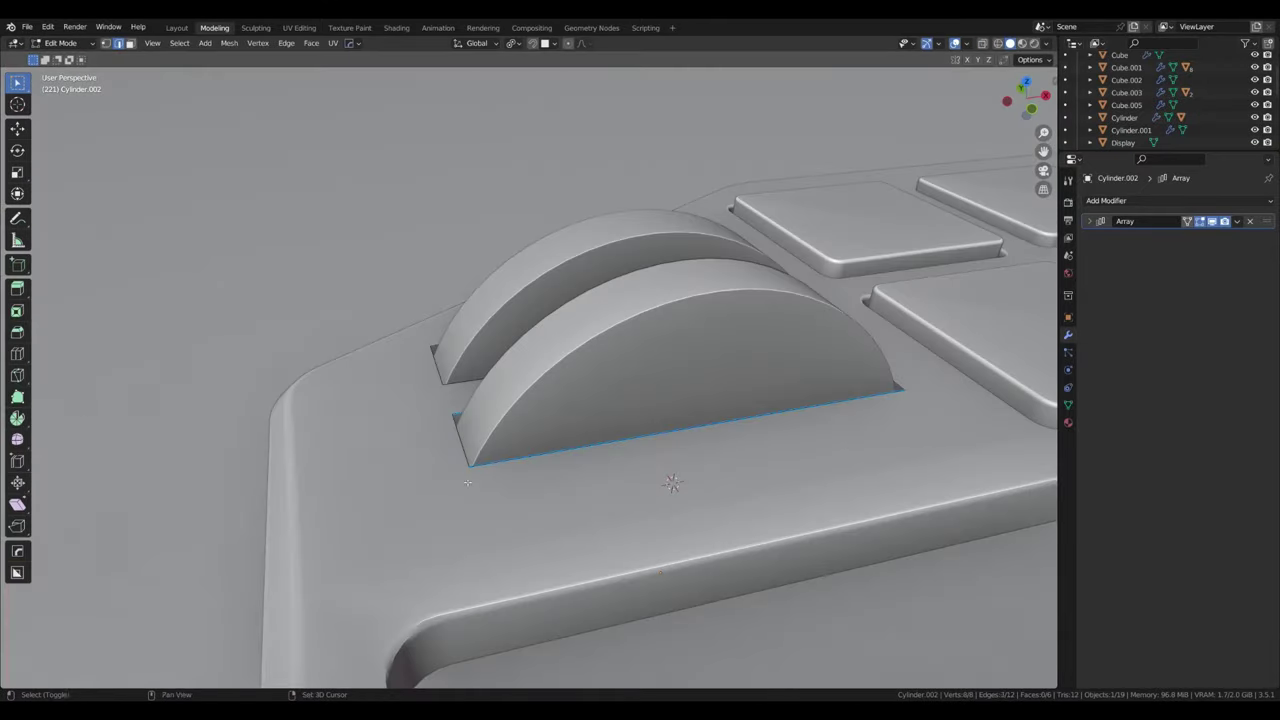
key(Tab)
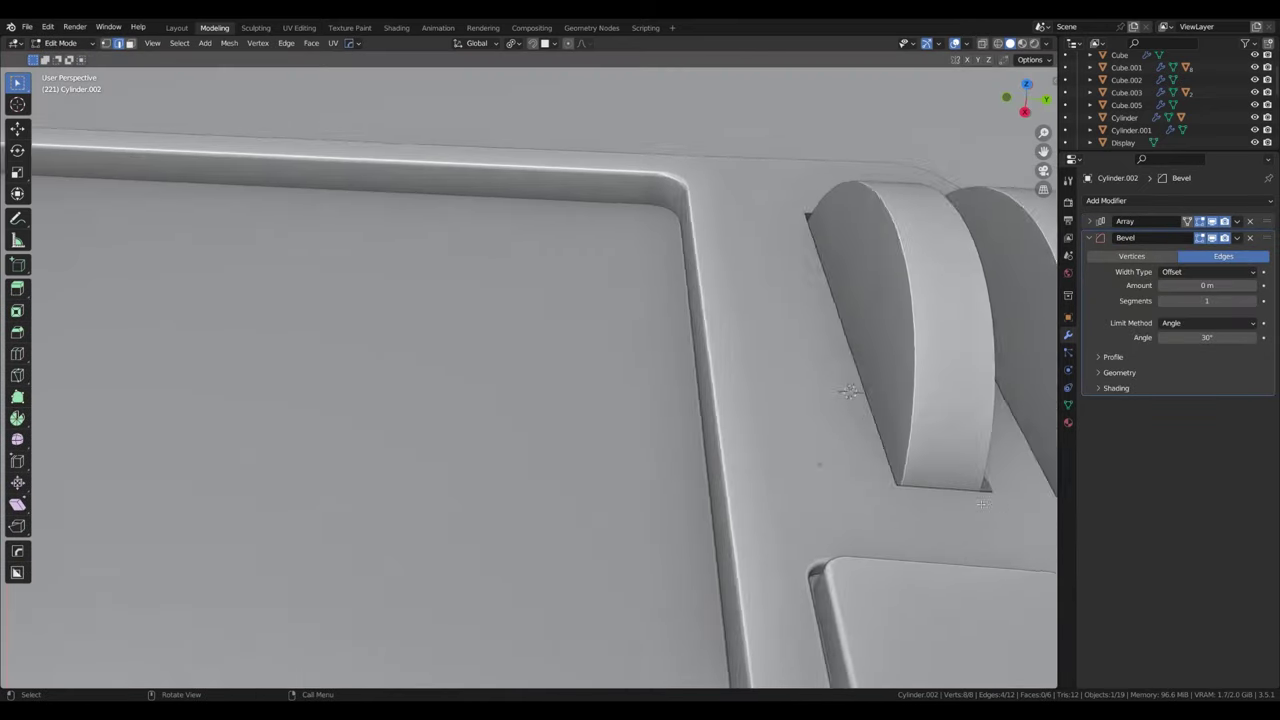
click(1185, 323)
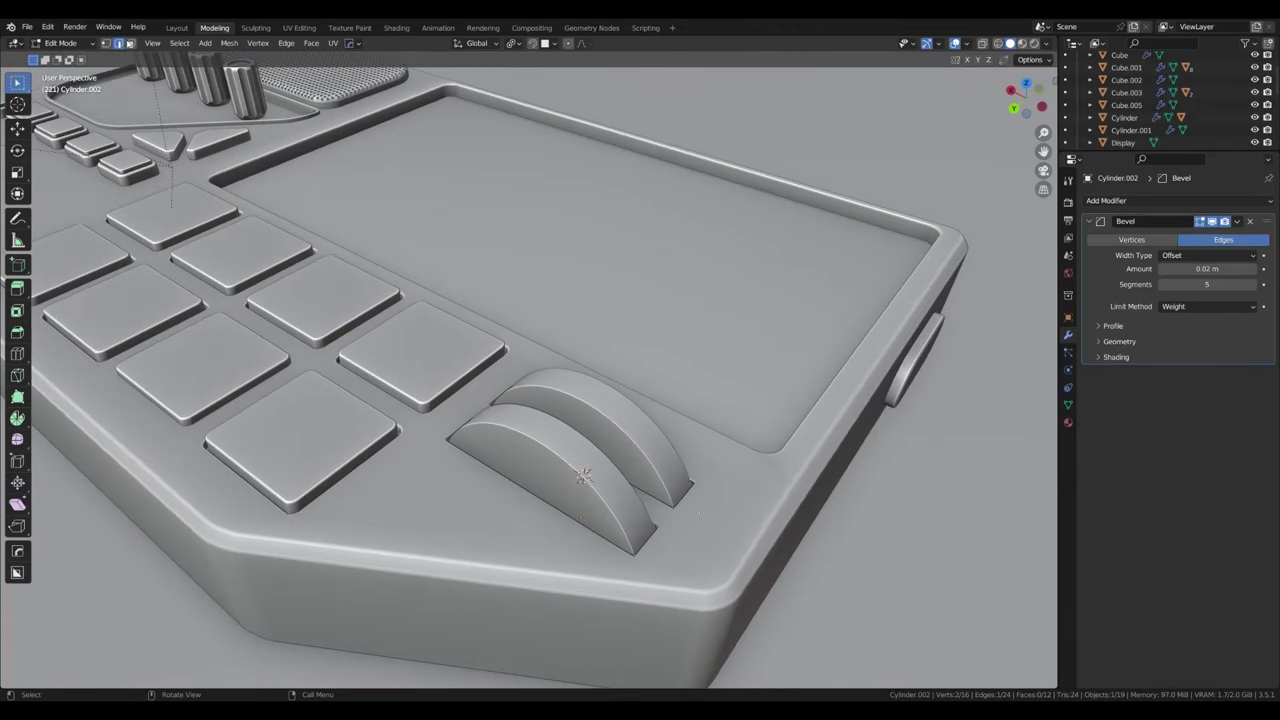
key(ctrl+b)
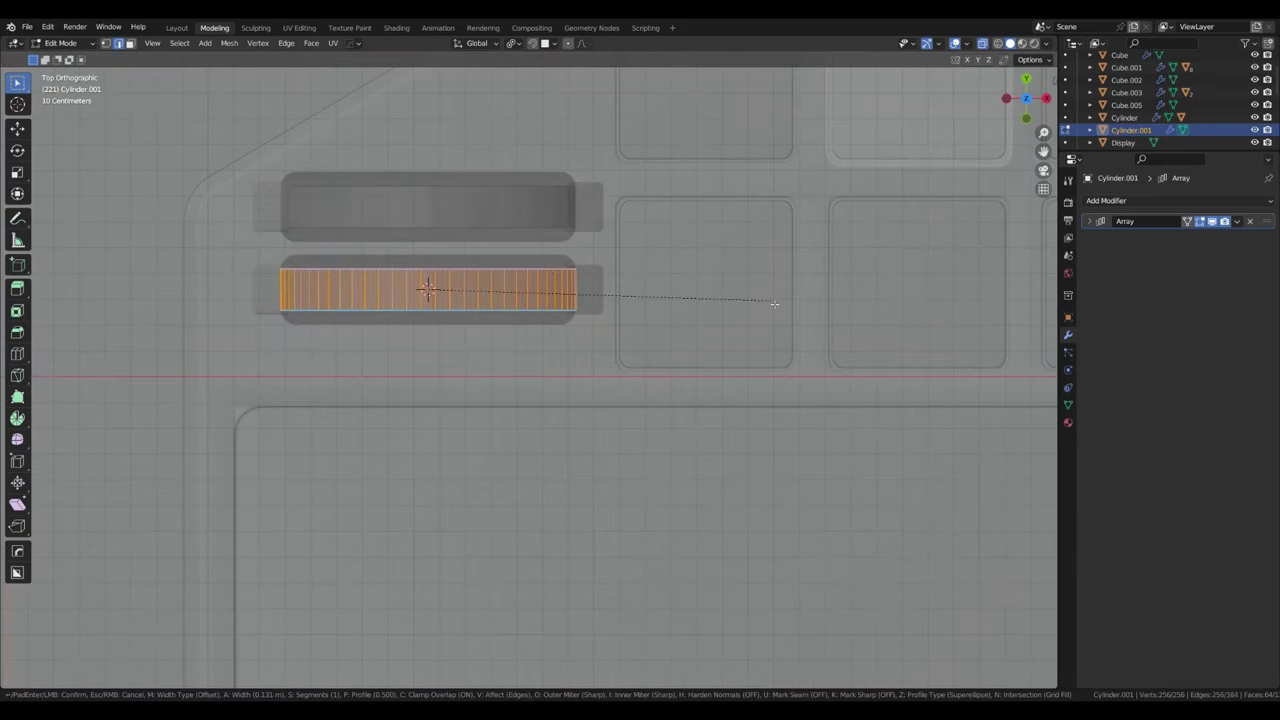
Step: Confirm the rim bevel, checker-deselect the rim faces and inset them individually into grooves
click(774, 303)
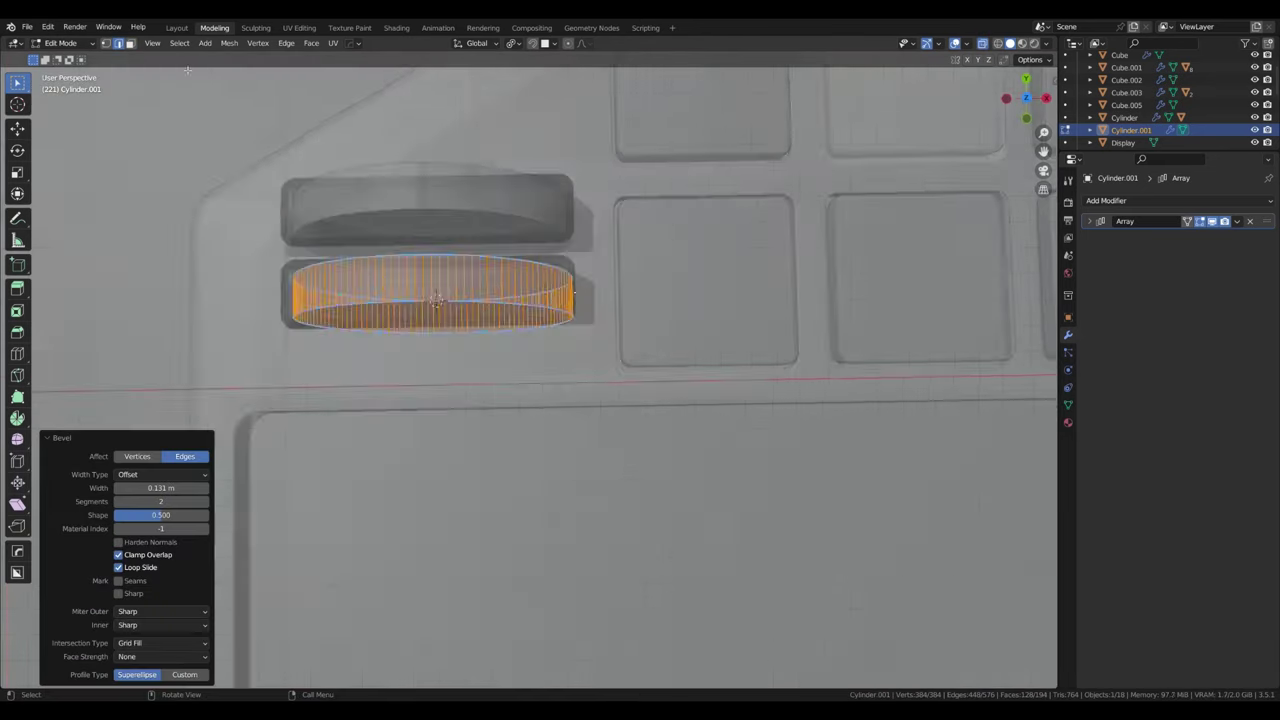
key(F3)
text(checker)
key(Return)
click(118, 662)
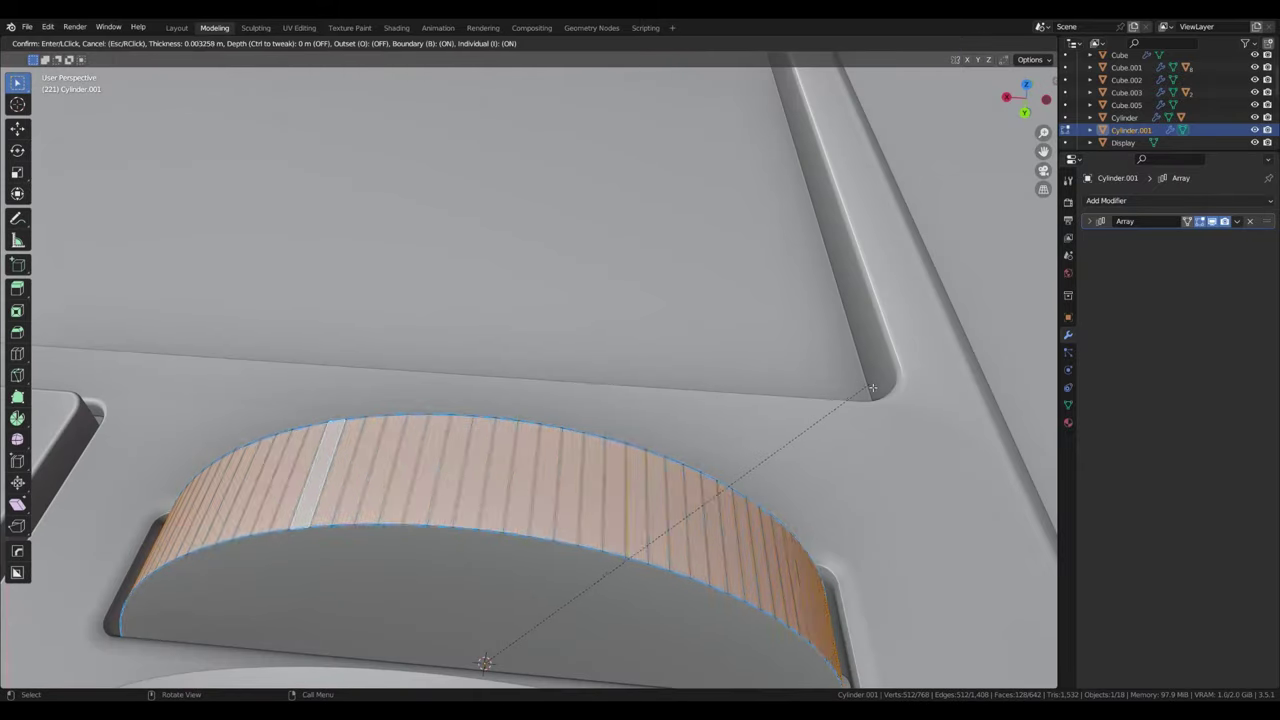
click(872, 388)
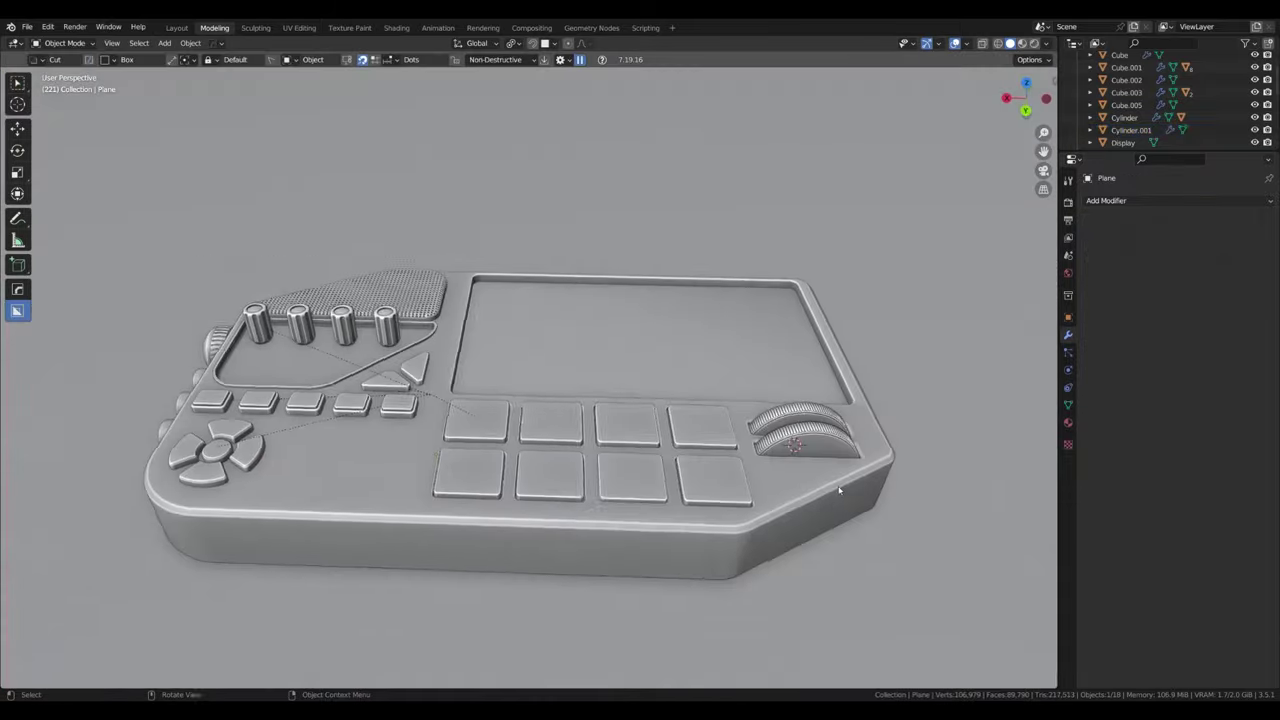
Step: Orbit around the whole device to inspect the slider strips area
middle_drag(813, 523, 611, 444)
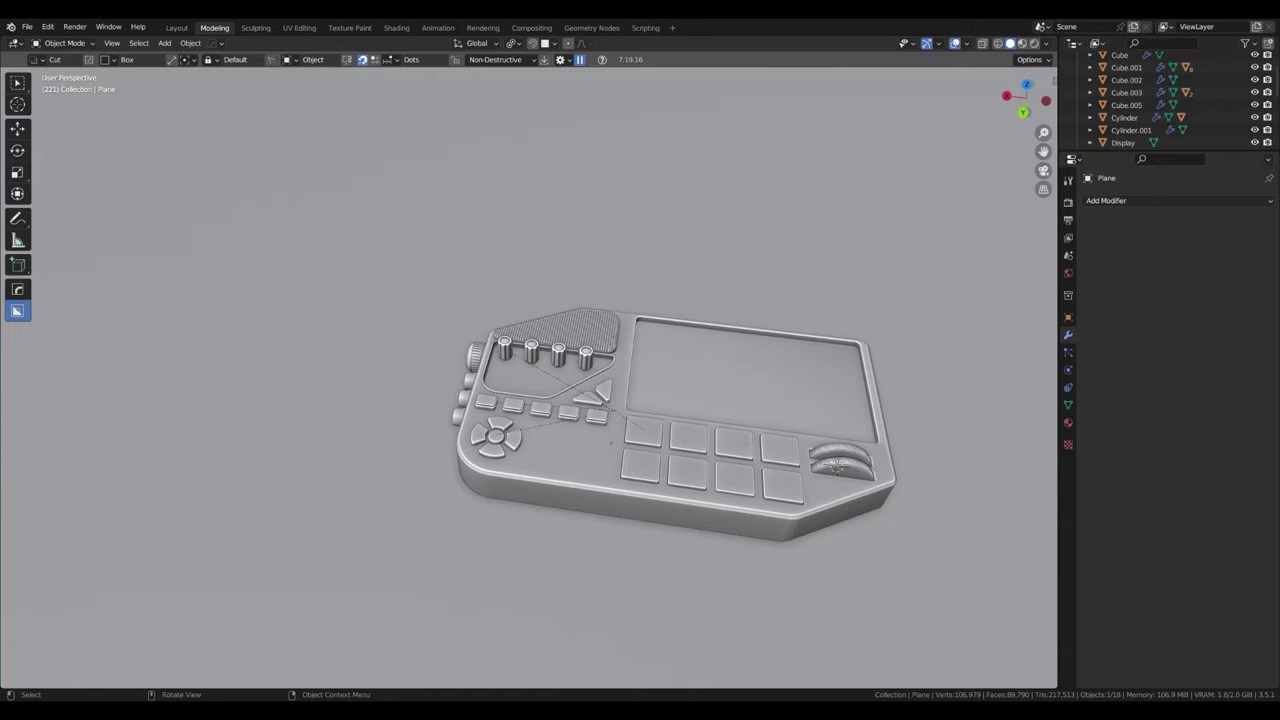
middle_drag(611, 444, 571, 487)
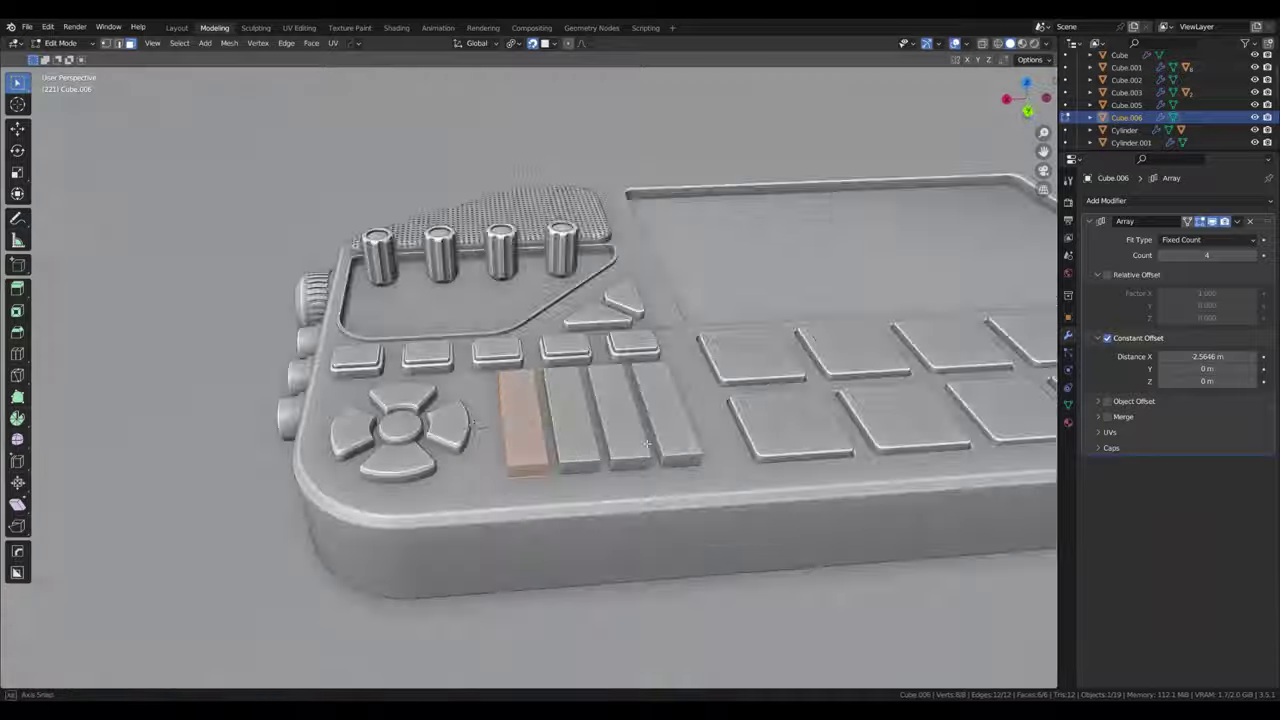
Step: Select the first slot's bottom face in X-ray view and inset it
middle_drag(647, 443, 361, 476)
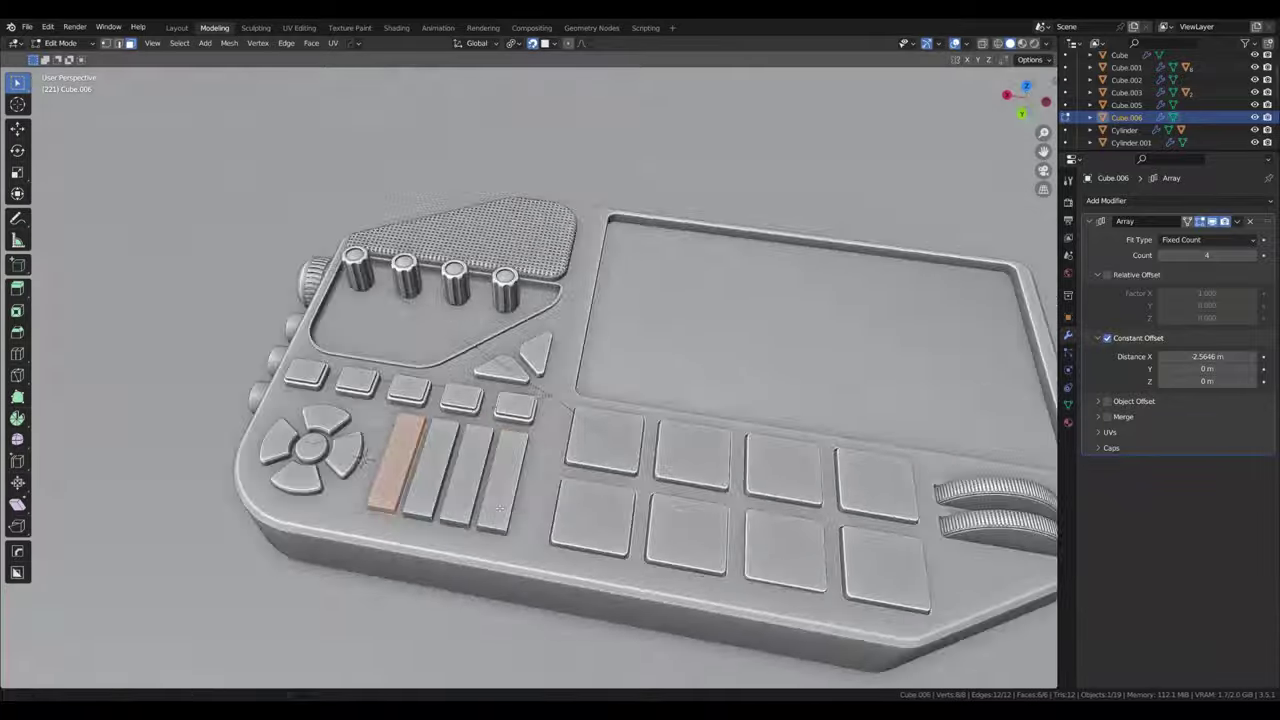
scroll(527, 441, down, 3)
middle_drag(527, 441, 593, 539)
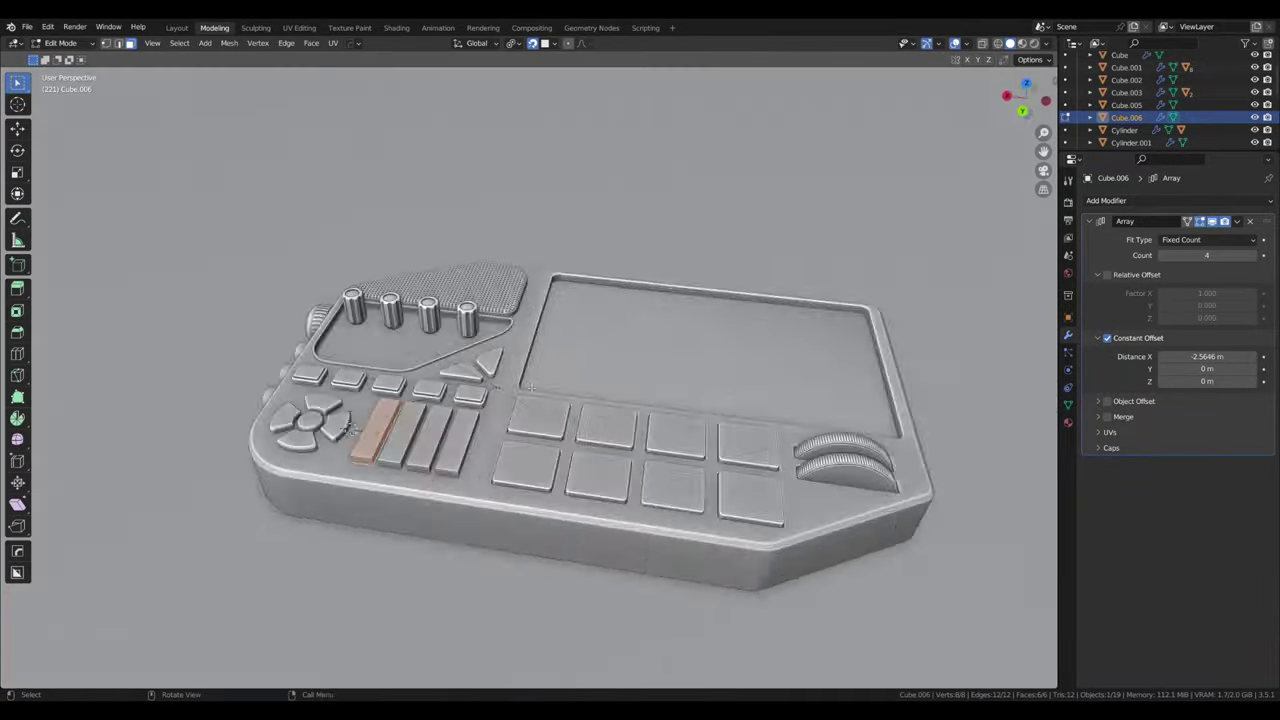
scroll(593, 539, up, 5)
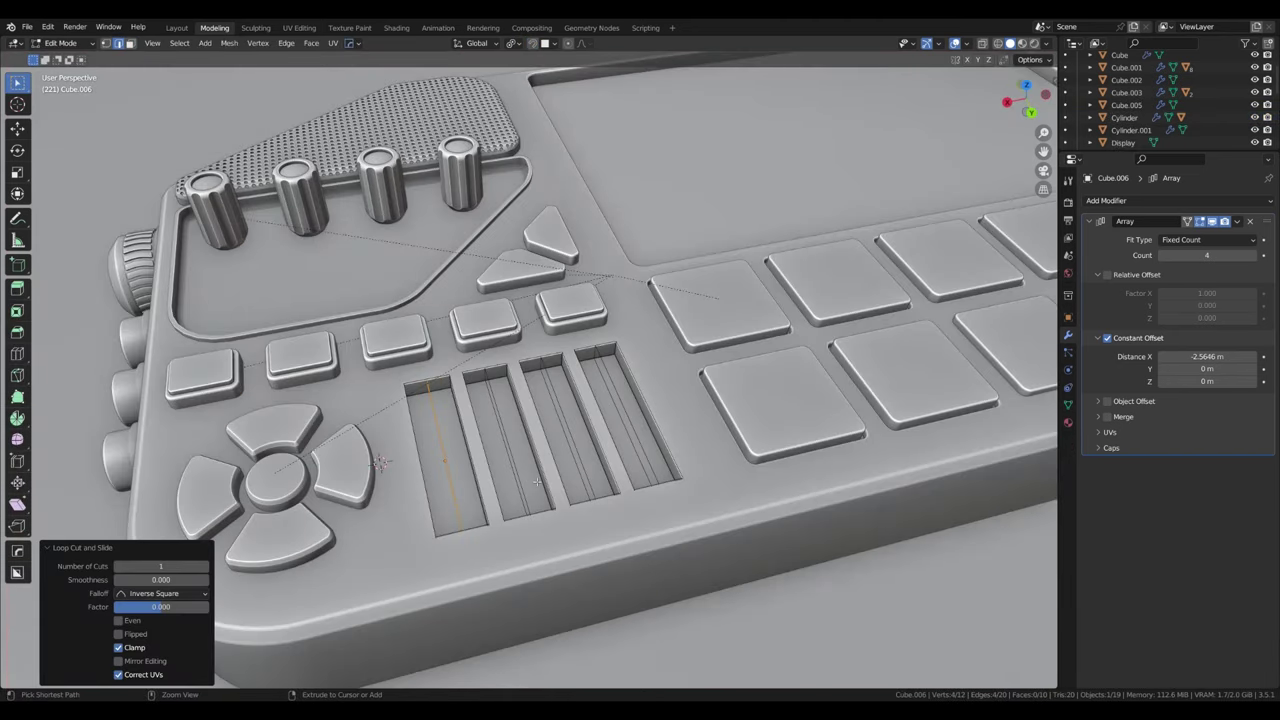
click(443, 461)
key(alt+z)
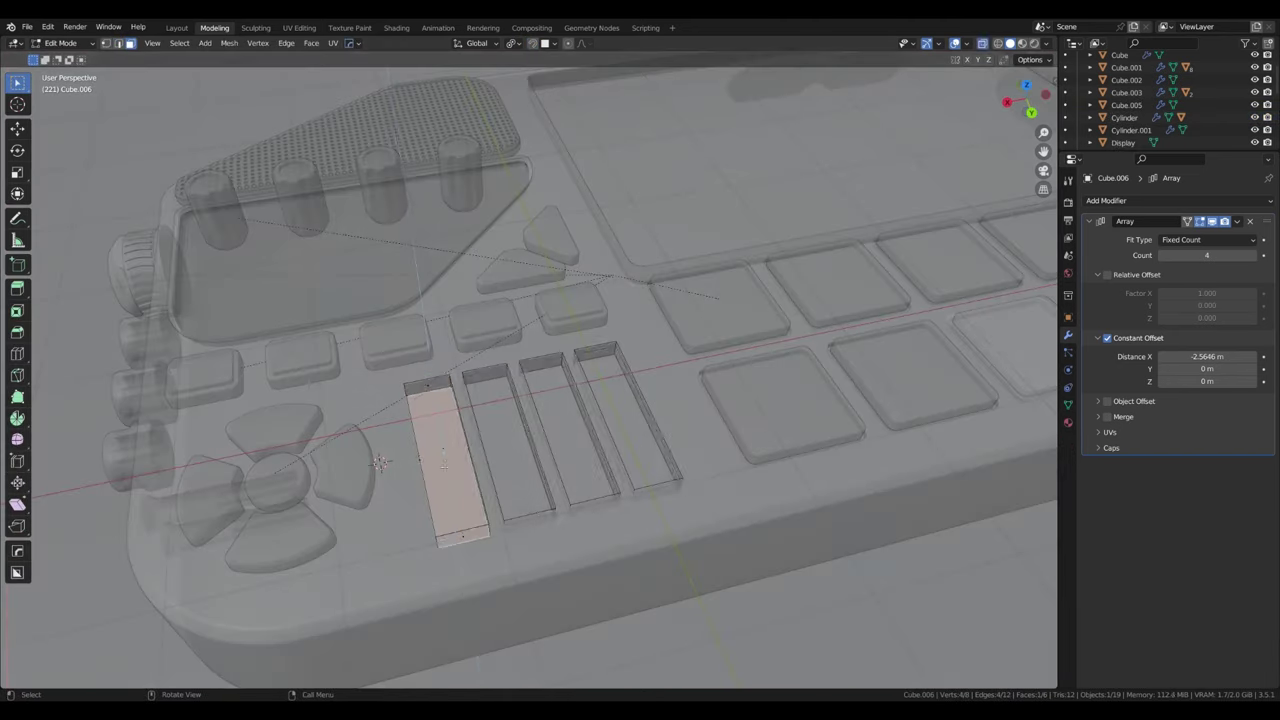
middle_drag(692, 470, 490, 450)
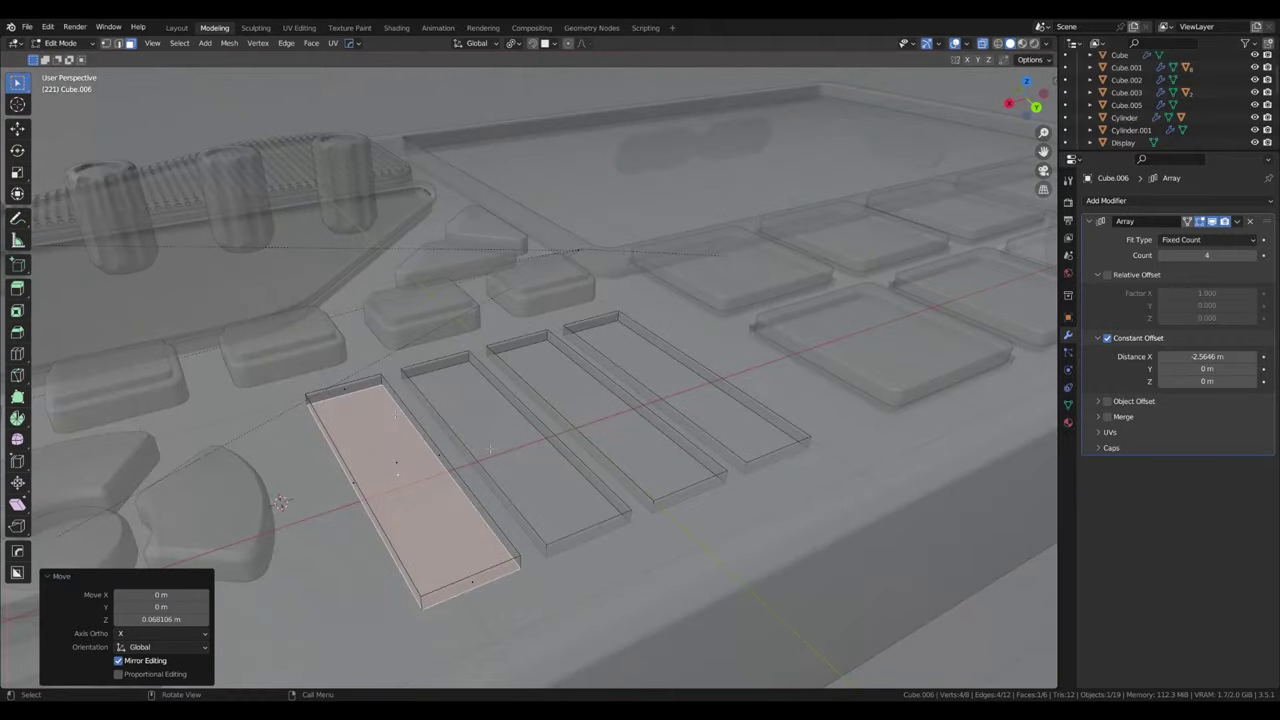
key(i)
click(740, 445)
Step: Scale the inset slot face along X and turn X-ray back off
key(s)
key(x)
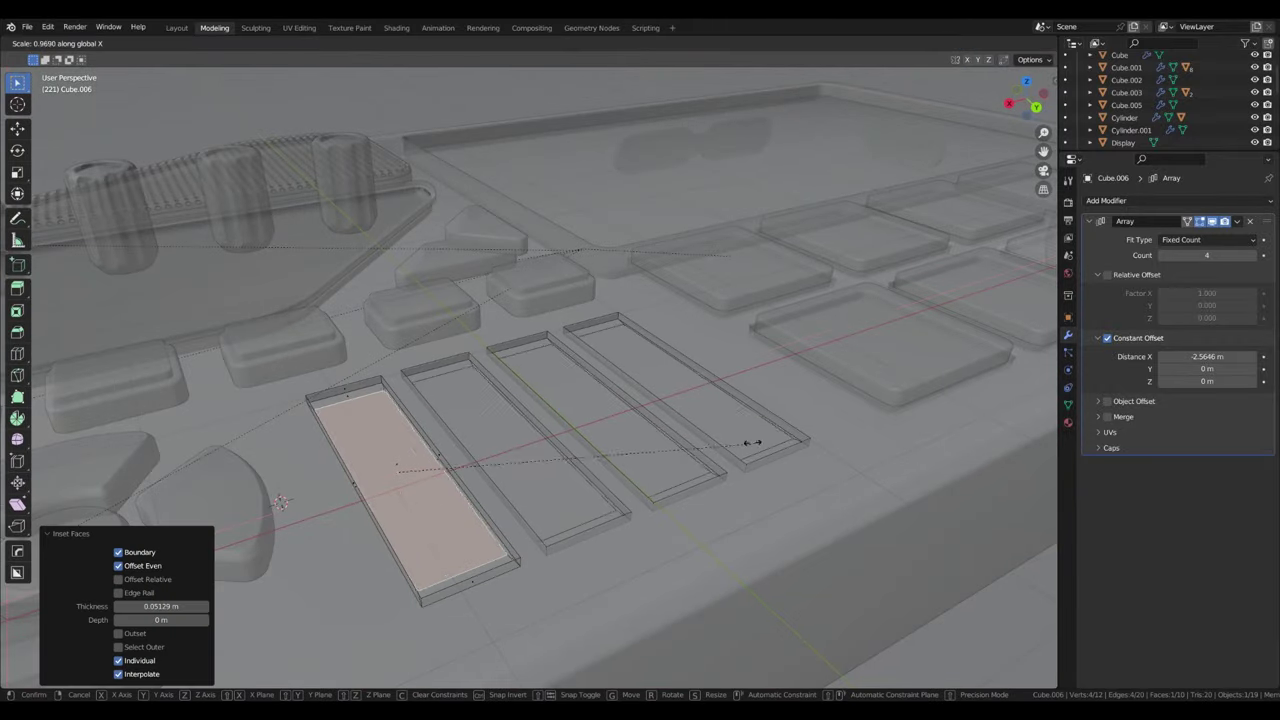
key(alt+z)
middle_drag(574, 458, 718, 323)
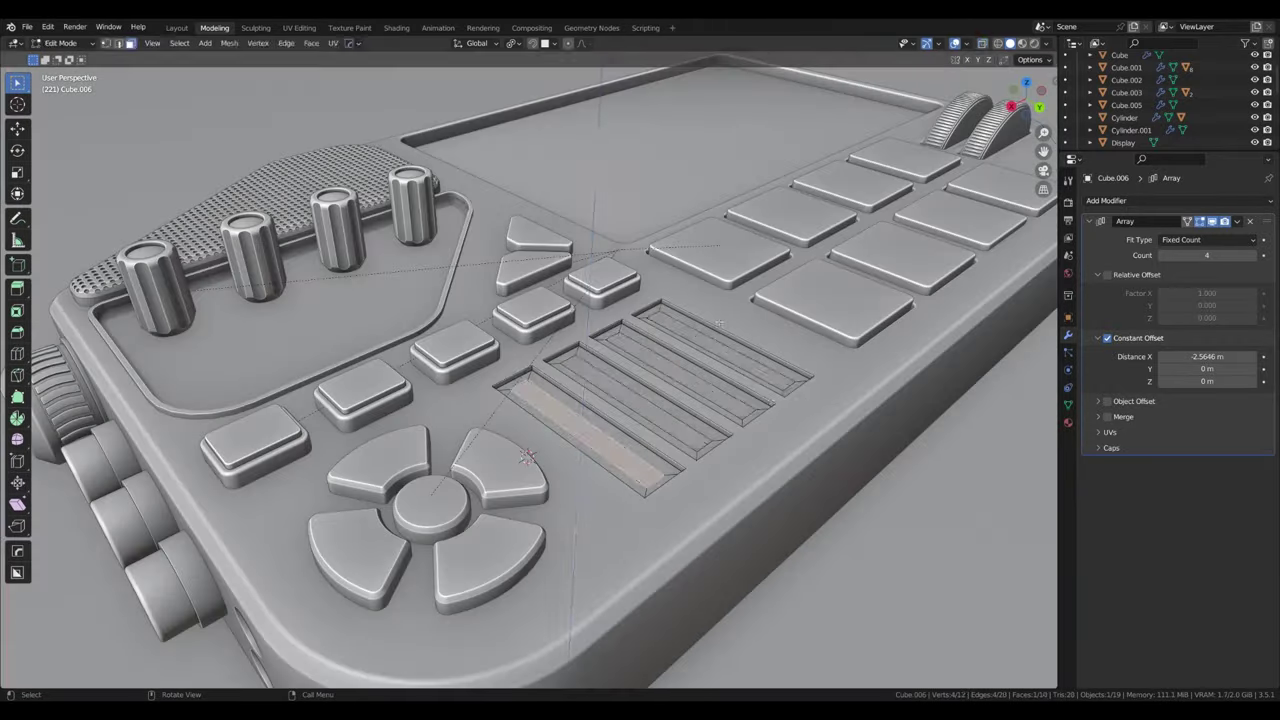
middle_drag(812, 406, 740, 380)
scroll(740, 380, up, 3)
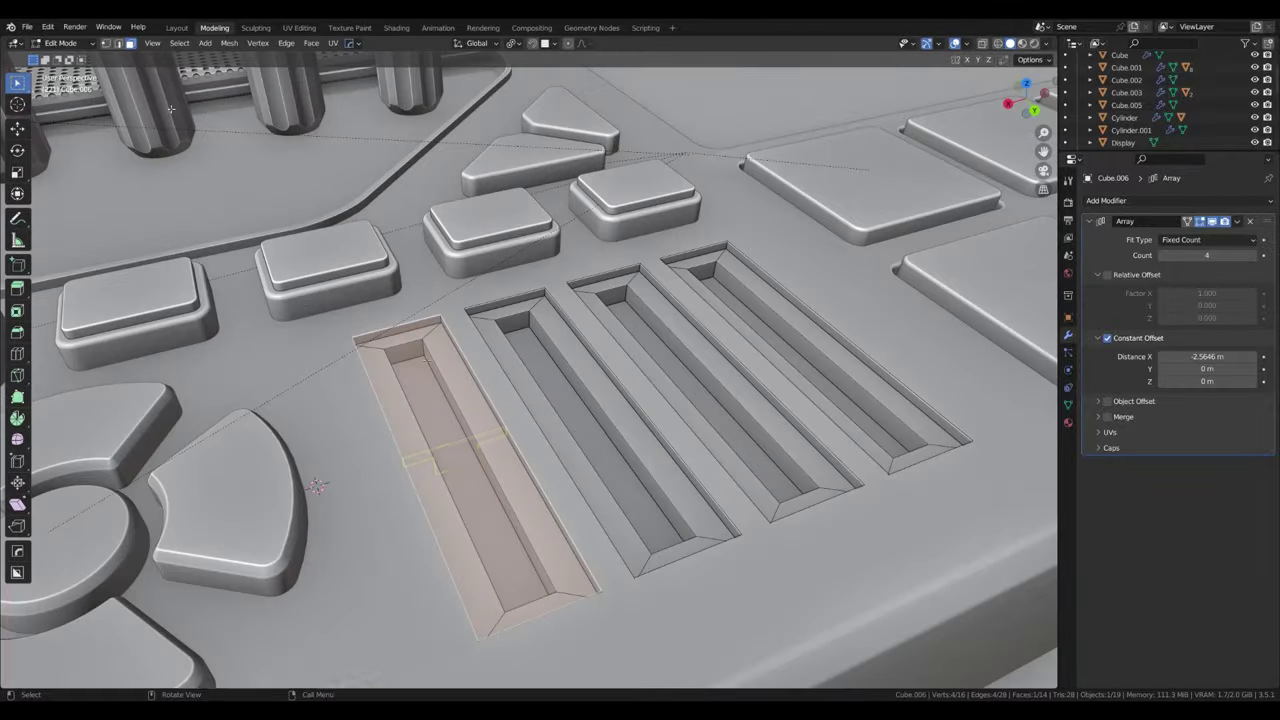
Step: Add a centred edge loop along the slot and separate it as its own object
key(ctrl+r)
click(681, 365)
right_click(681, 365)
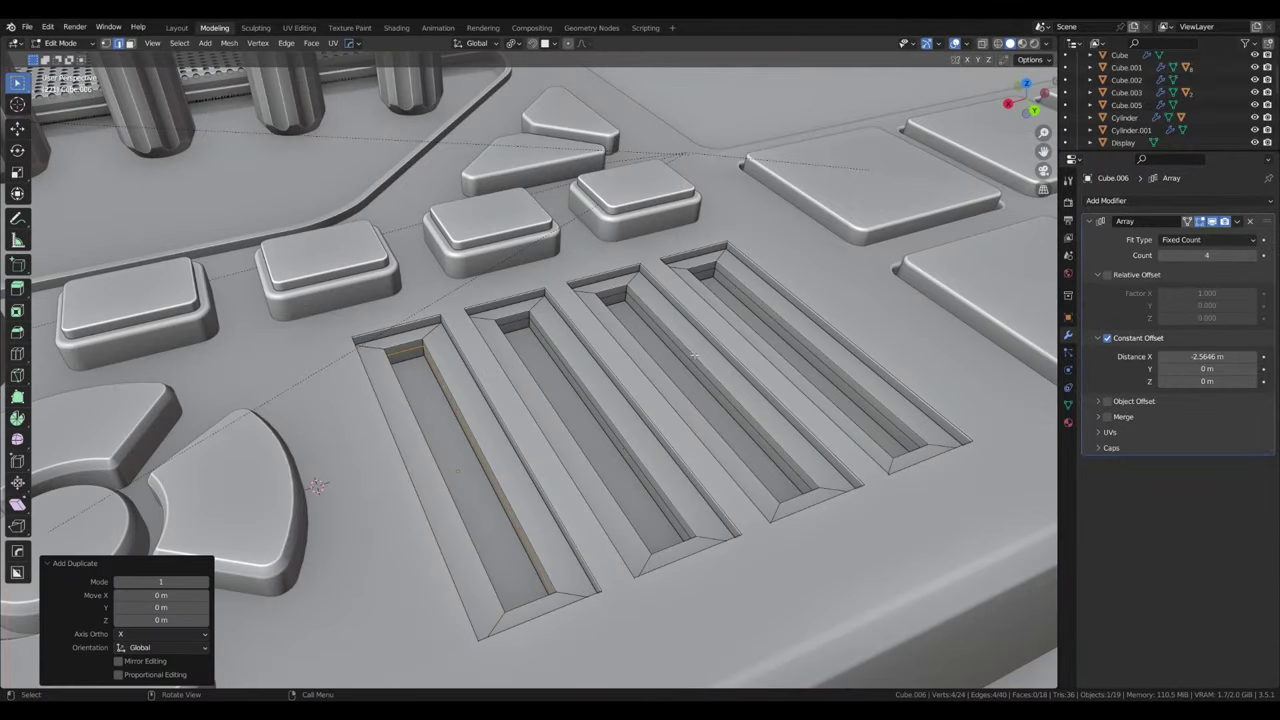
key(p)
click(460, 405)
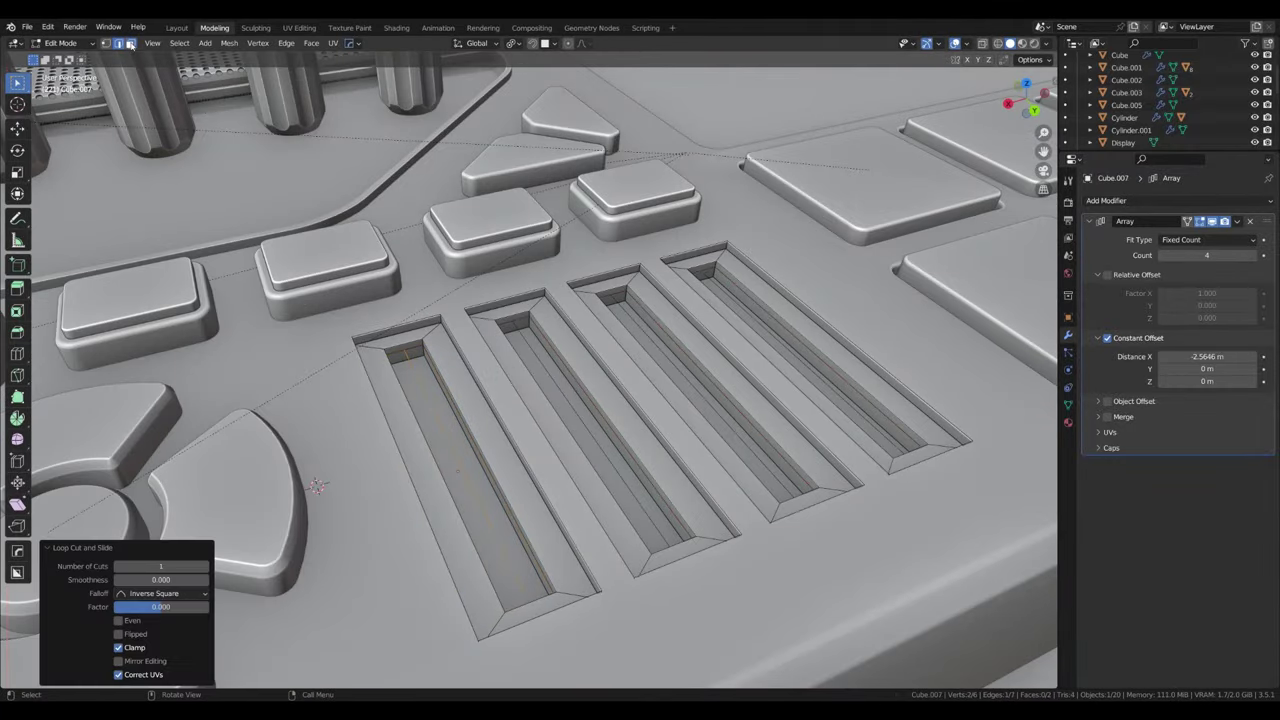
scroll(419, 381, up, 5)
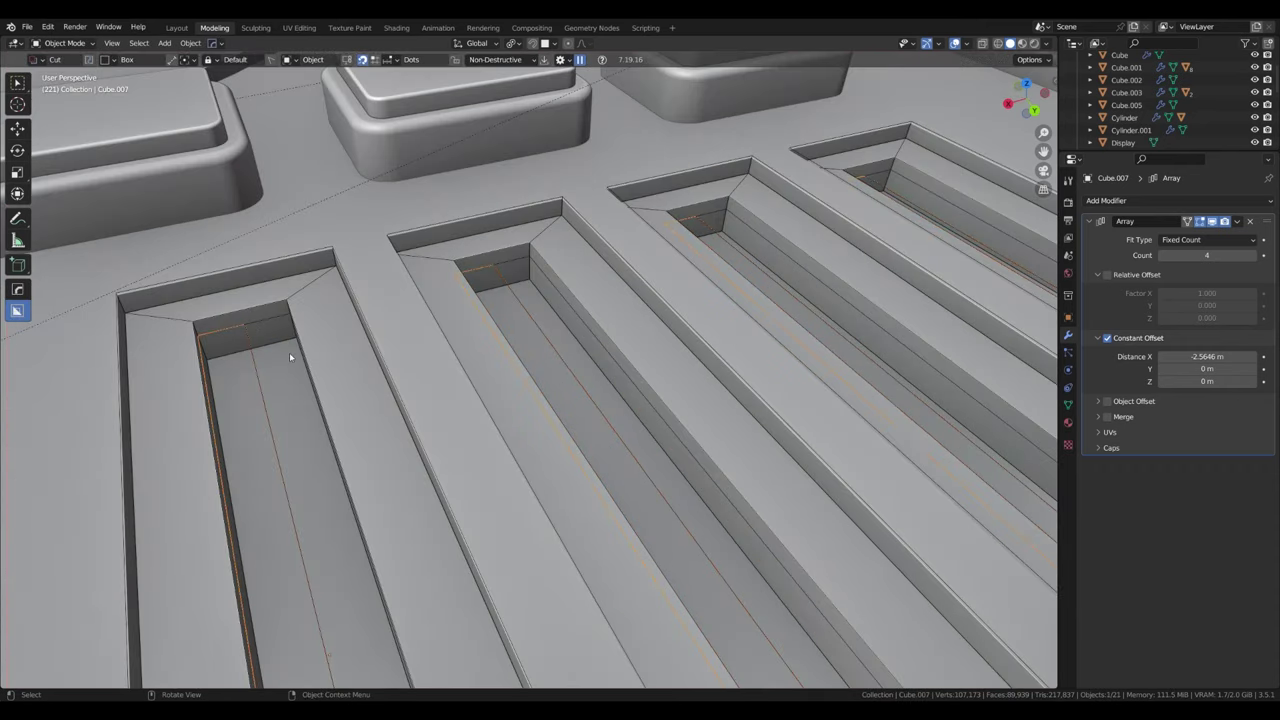
Step: Select the separated edge object Cube.007 among the slot and body objects
click(240, 328)
scroll(271, 323, down, 5)
scroll(335, 366, up, 4)
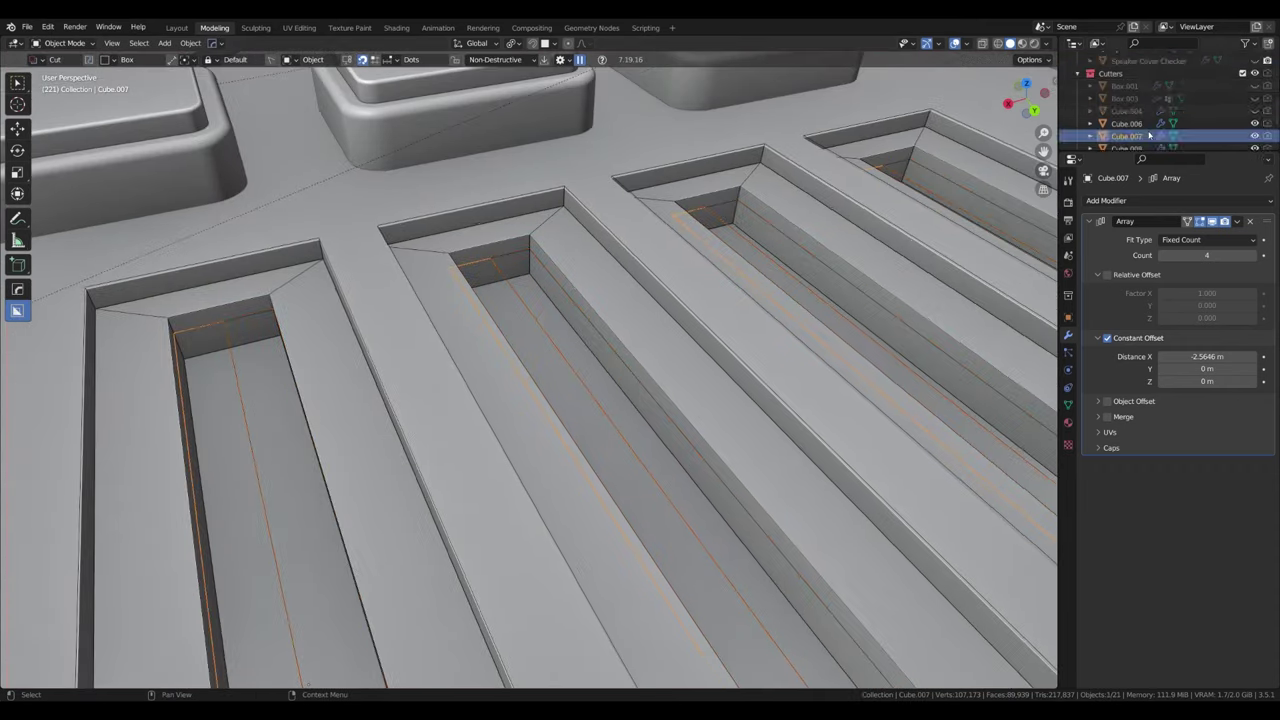
mouse_move(300, 340)
middle_down()
mouse_move(335, 366)
mouse_move(403, 355)
middle_up()
scroll(340, 355, down, 2)
click(357, 330)
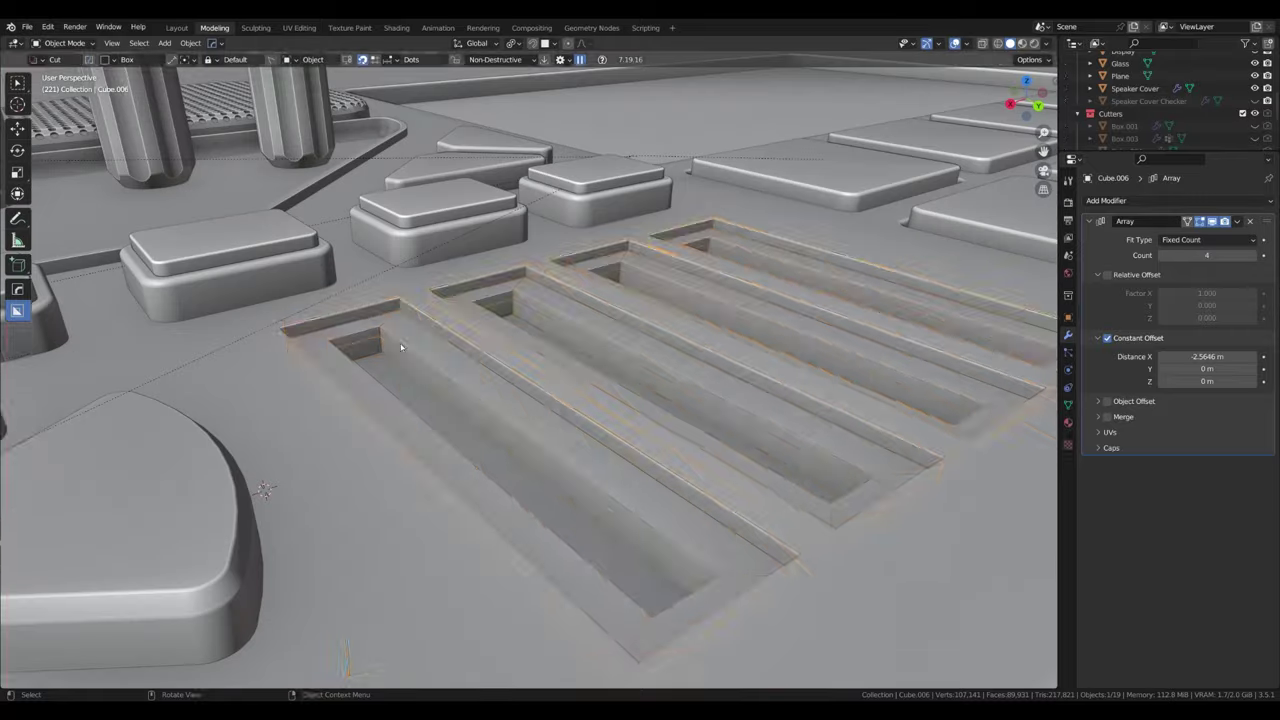
key(Tab)
key(Tab)
click(420, 368)
click(418, 363)
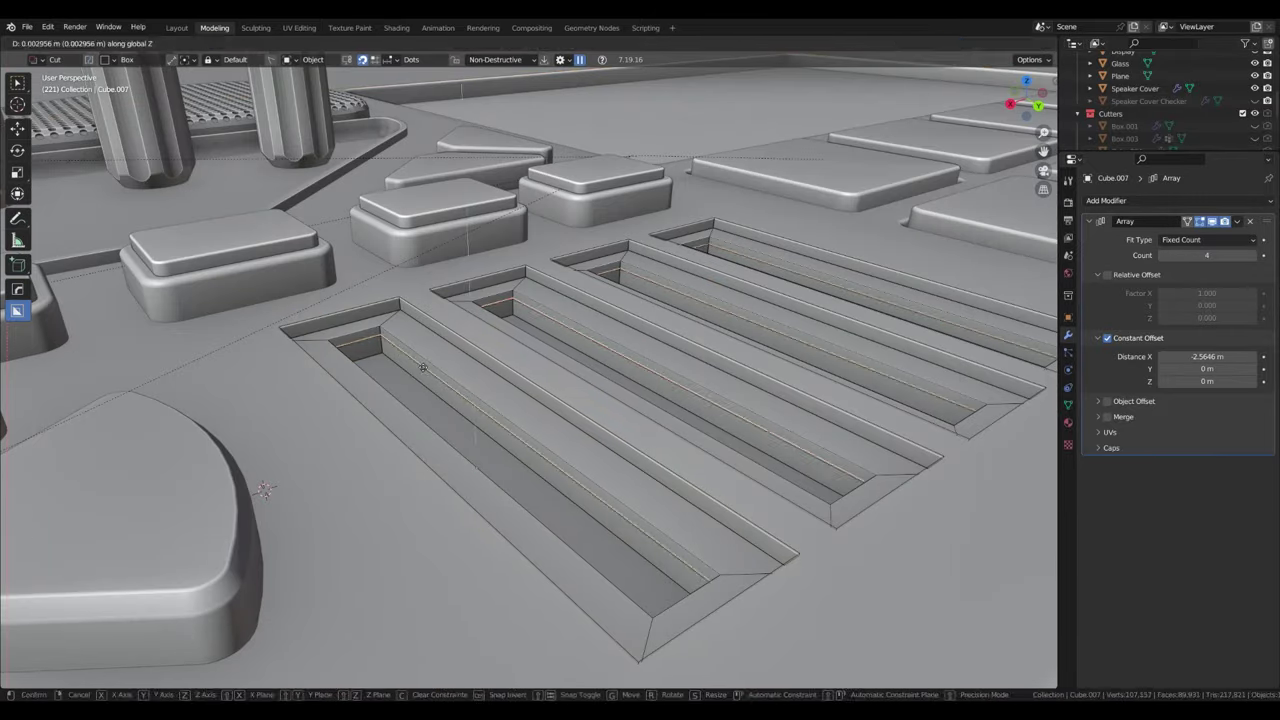
Step: Raise Cube.007 slightly on Z and move it into Collection
key(g)
key(z)
key(Escape)
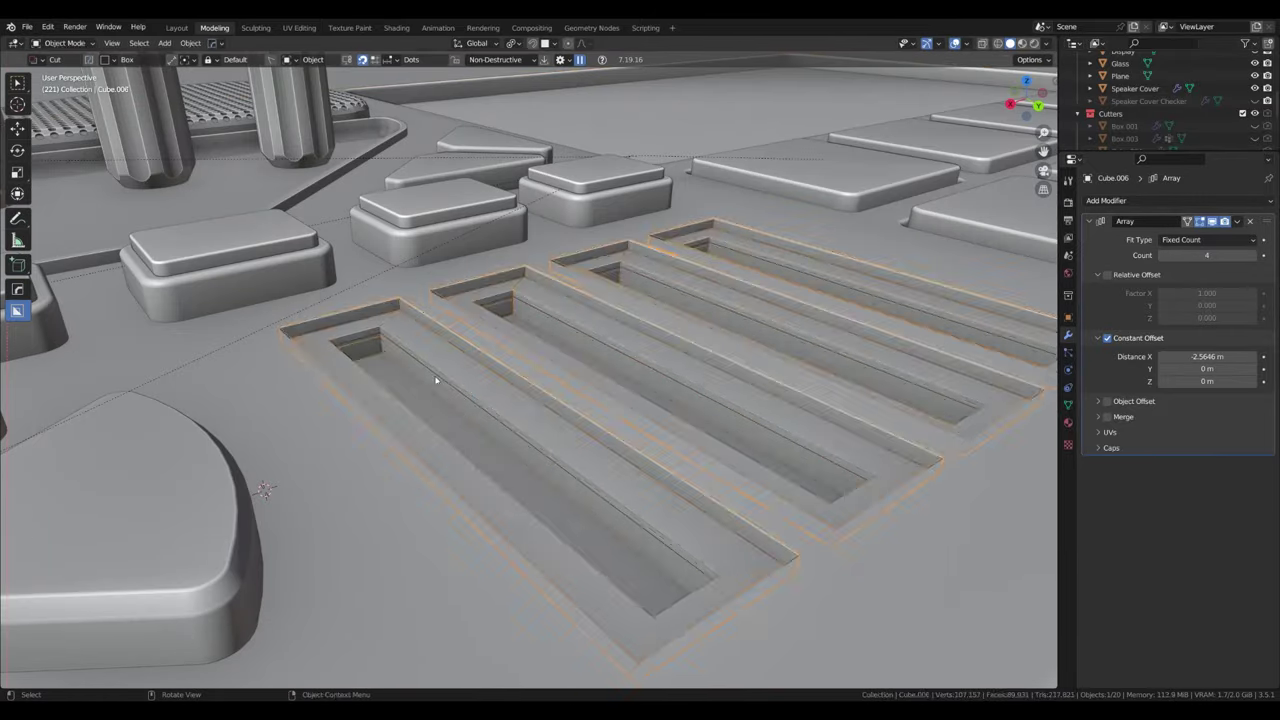
key(m)
click(434, 371)
Step: Bevel Cube.007's edge line into a rail inside the slot
middle_drag(434, 371, 478, 337)
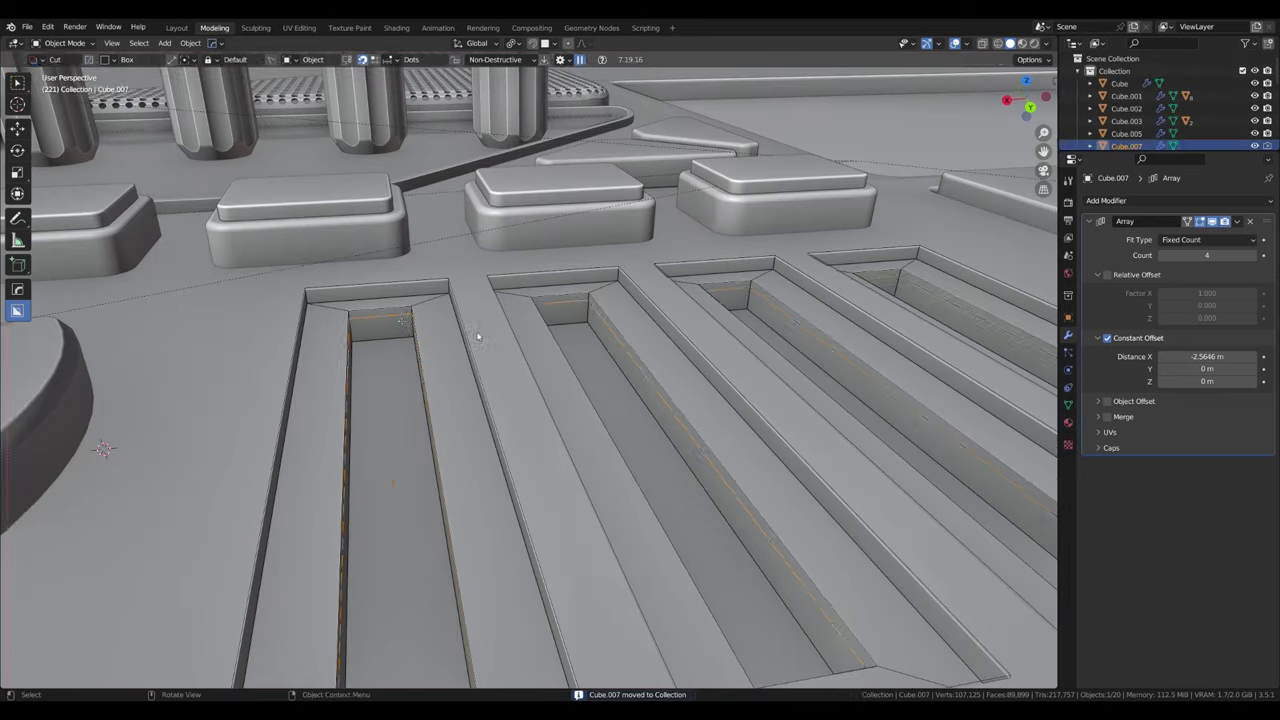
click(1068, 317)
key(Tab)
key(ctrl+r)
click(405, 480)
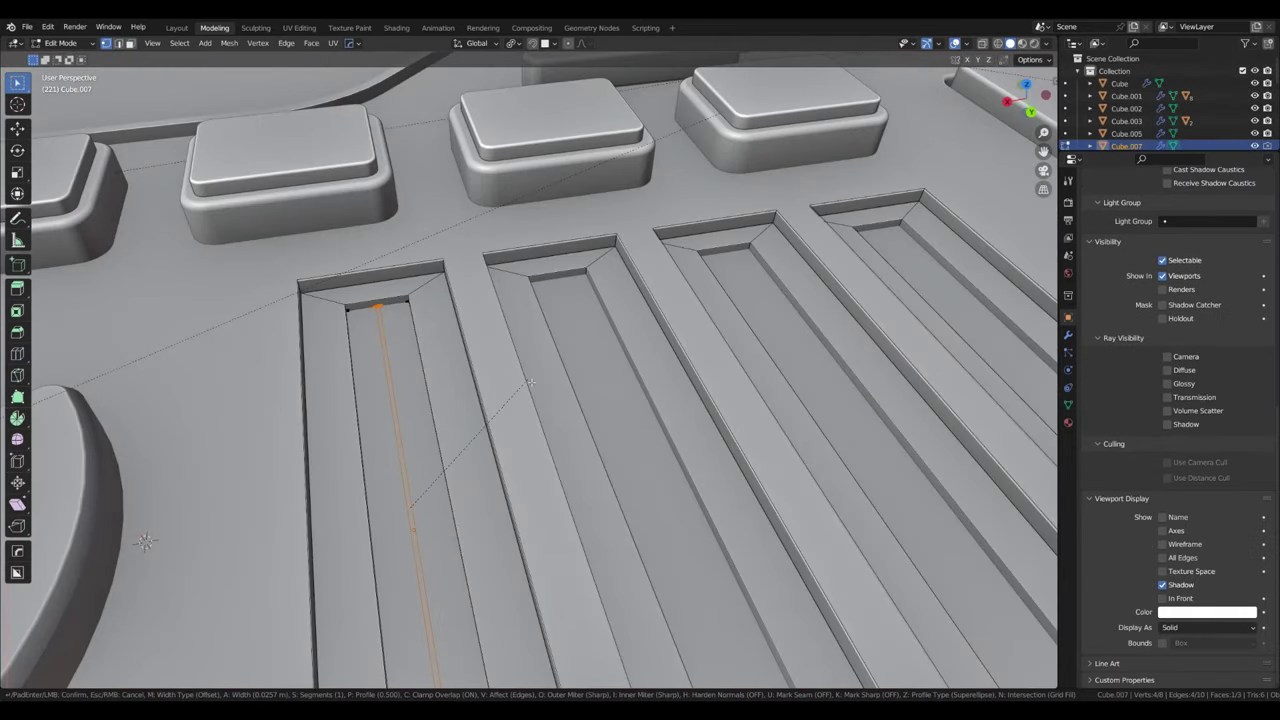
click(531, 385)
click(391, 376)
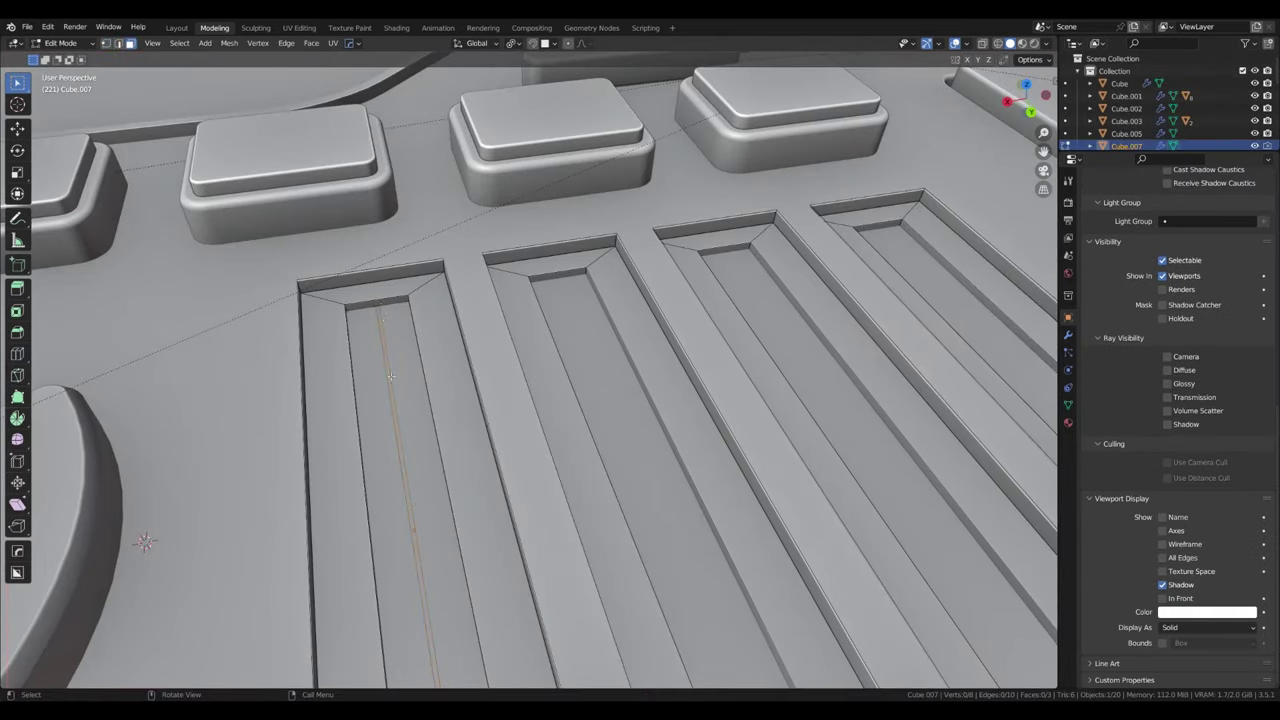
ctrl+middle_drag(382, 323, 620, 460)
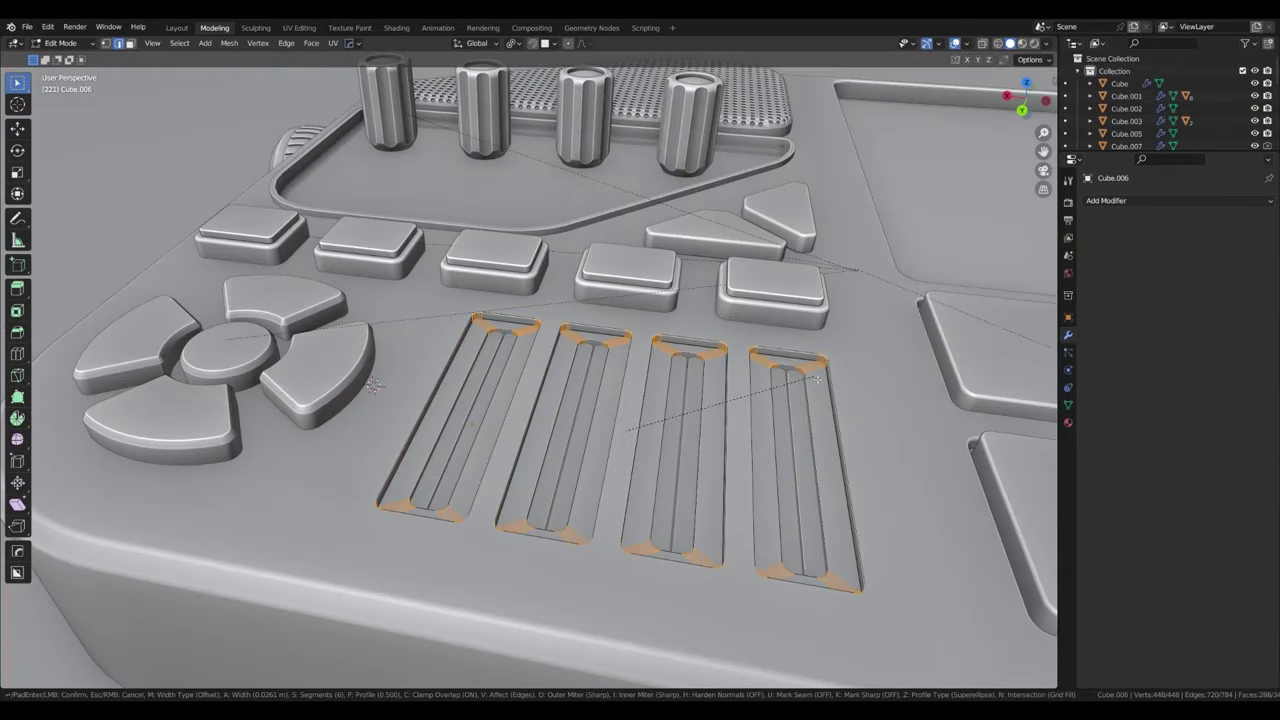
Step: Confirm the bevels that round off the ridged slider caps
click(818, 378)
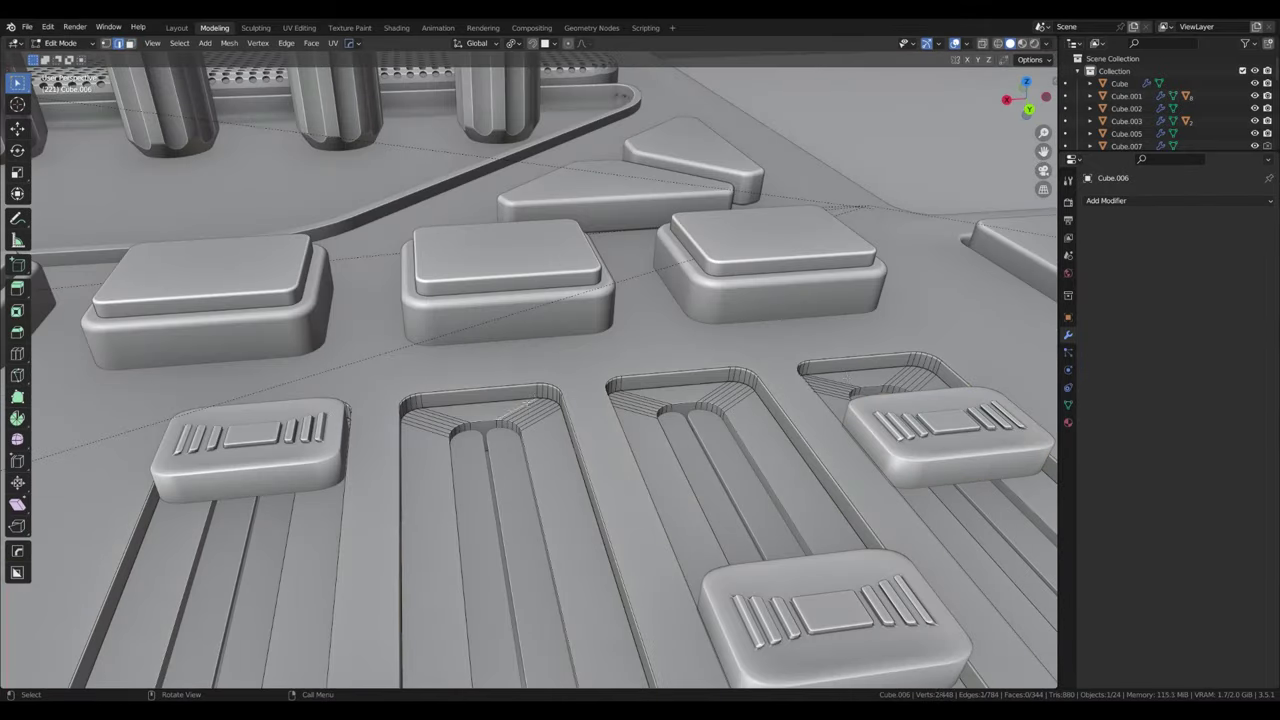
click(753, 395)
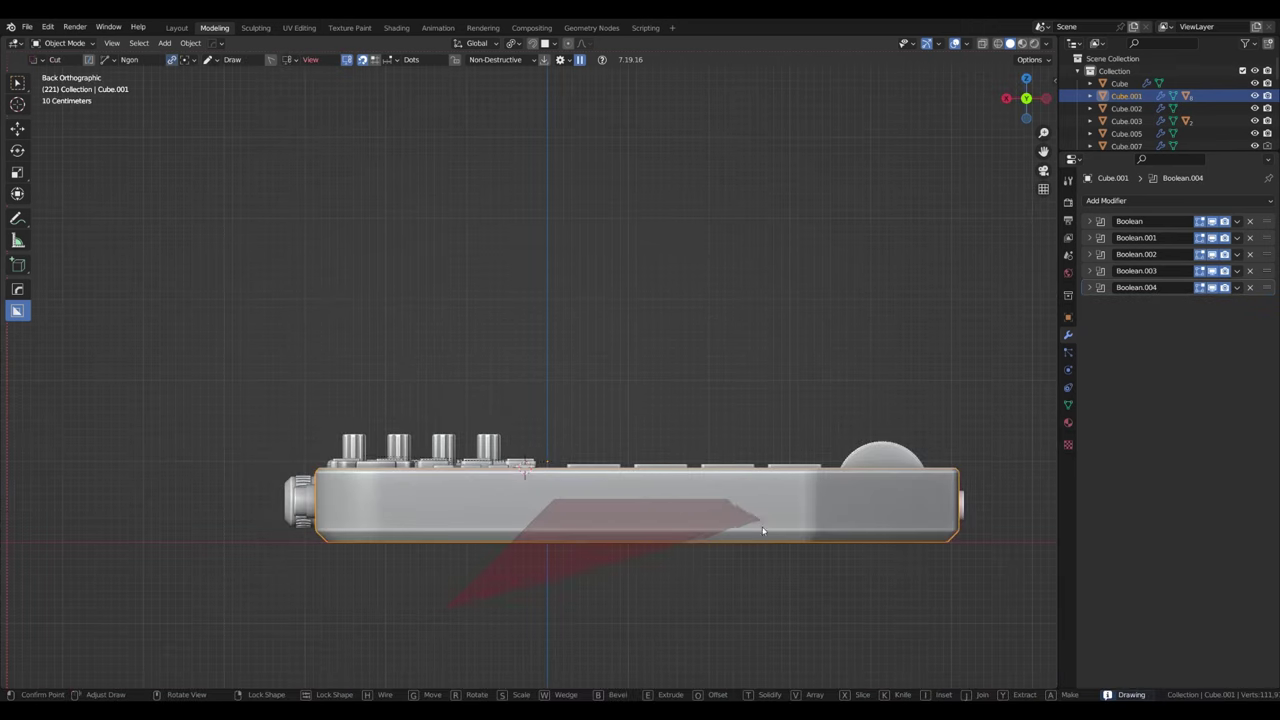
Step: Cut a notch across the body's lower side and save the Pocket Device file
mouse_move(797, 634)
middle_down()
mouse_move(859, 557)
mouse_move(867, 579)
mouse_move(451, 515)
mouse_move(563, 551)
mouse_move(689, 531)
mouse_move(586, 569)
mouse_move(560, 500)
mouse_move(379, 438)
middle_up()
click(901, 576)
key(ctrl+s)
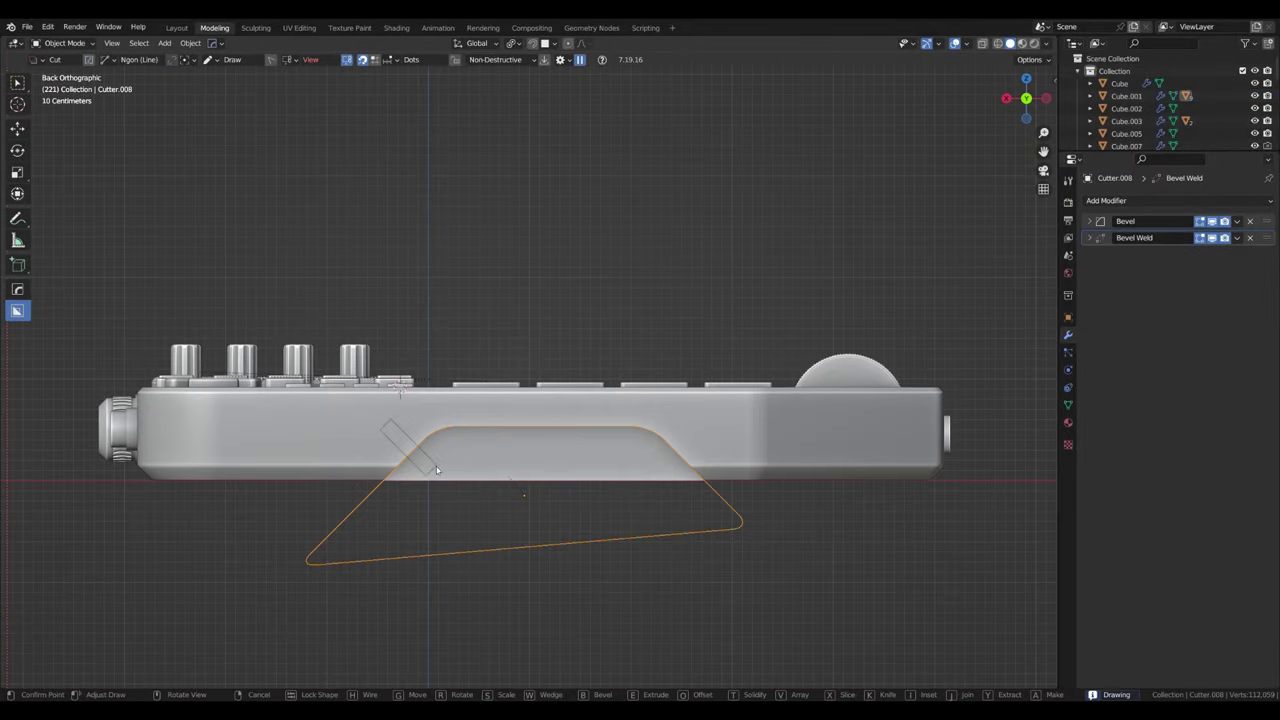
Step: Turn the drawn side shape into a through-cut and confirm it
middle_drag(677, 416, 612, 489)
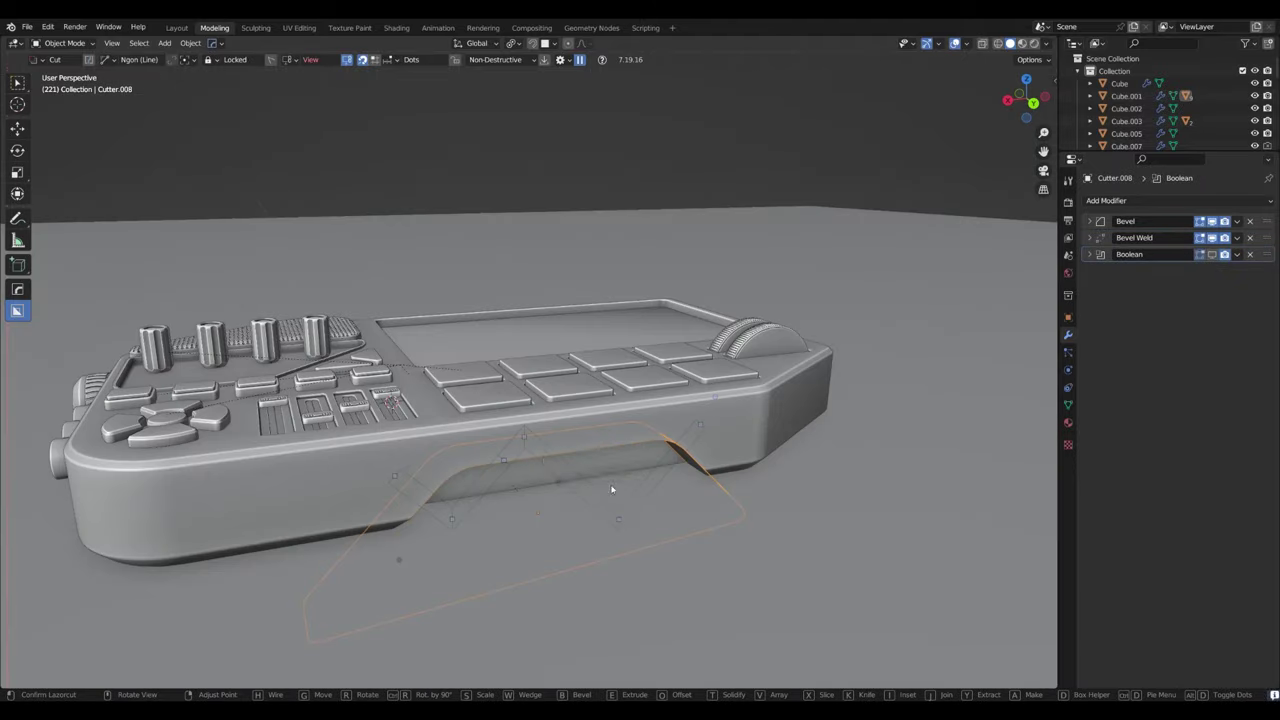
mouse_move(537, 459)
middle_down()
mouse_move(787, 499)
mouse_move(763, 484)
middle_up()
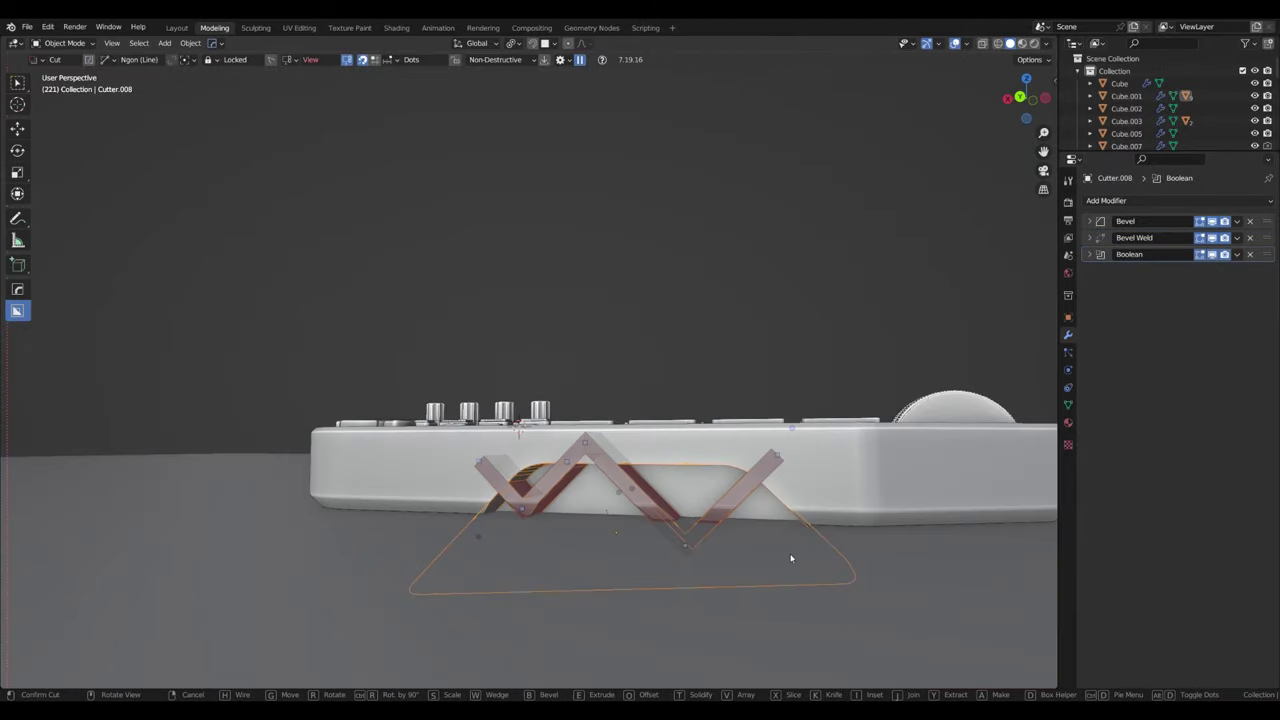
middle_drag(790, 558, 860, 557)
click(699, 562)
scroll(699, 562, down, 3)
middle_drag(699, 562, 618, 480)
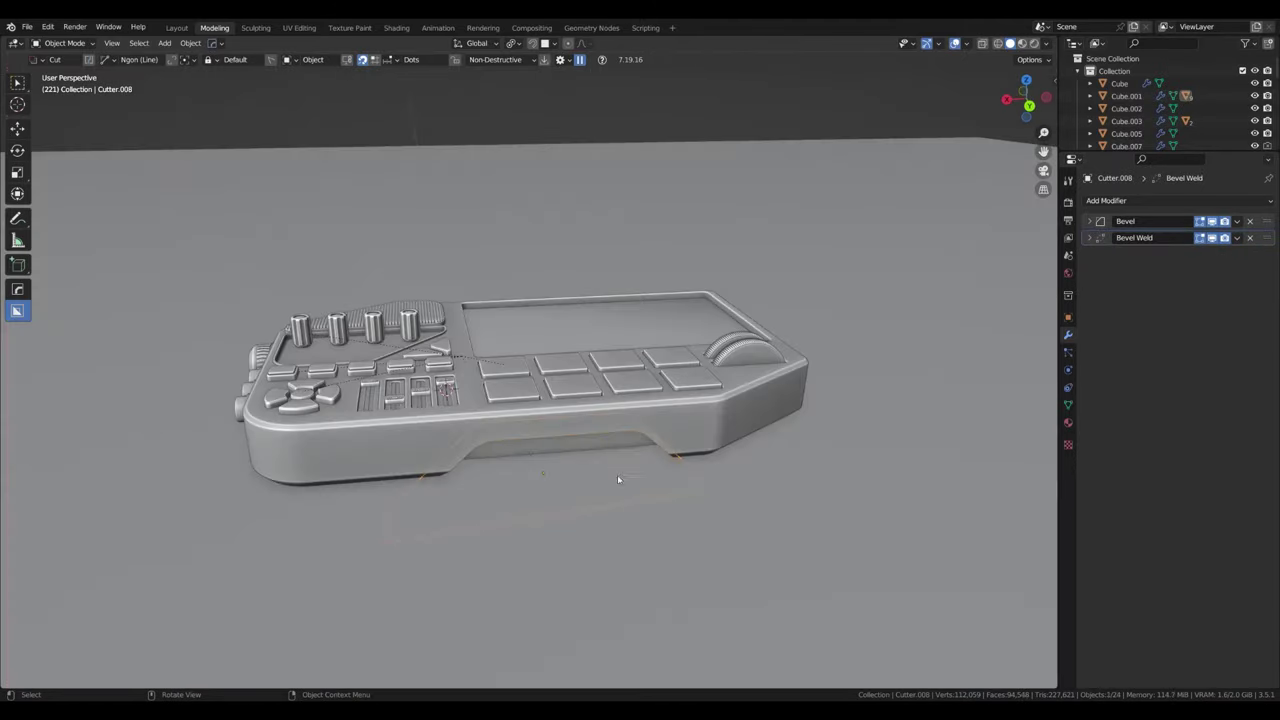
Step: In back orthographic view, draw a polygon cutter for the angled side opening
key(ctrl+KP_1)
click(422, 460)
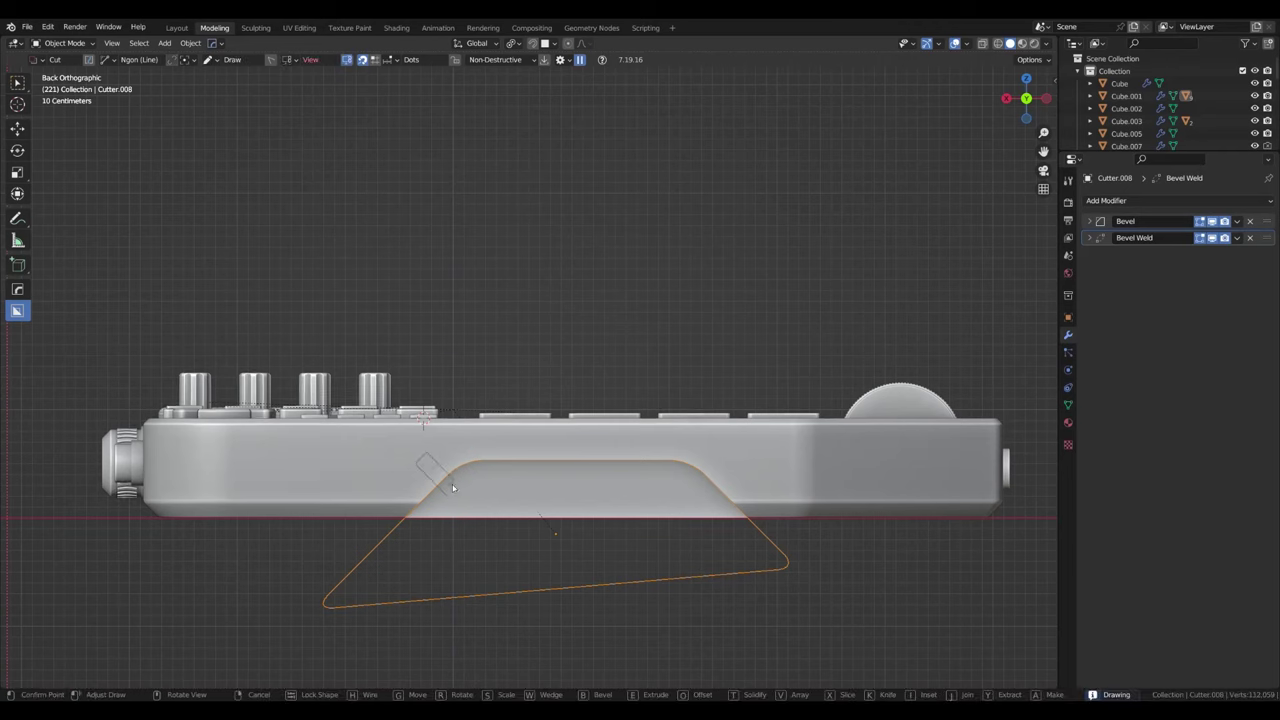
click(749, 497)
mouse_move(749, 497)
middle_down()
mouse_move(579, 481)
mouse_move(558, 527)
mouse_move(740, 483)
mouse_move(457, 508)
mouse_move(547, 506)
middle_up()
click(569, 474)
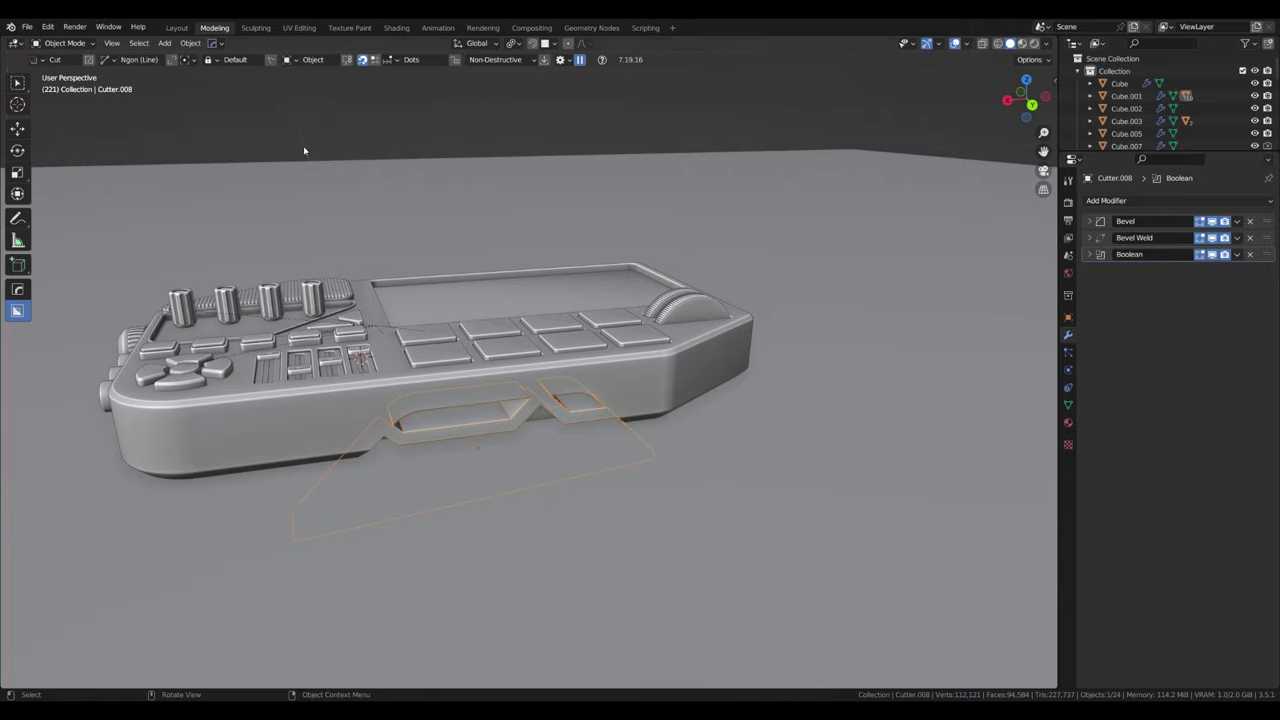
Step: Duplicate the side knob Circle.001 into a smaller circle placed near the sliders
mouse_move(304, 151)
middle_down()
mouse_move(546, 442)
mouse_move(357, 420)
mouse_move(371, 510)
mouse_move(643, 432)
middle_up()
click(357, 420)
scroll(643, 432, up, 3)
scroll(643, 432, up, 2)
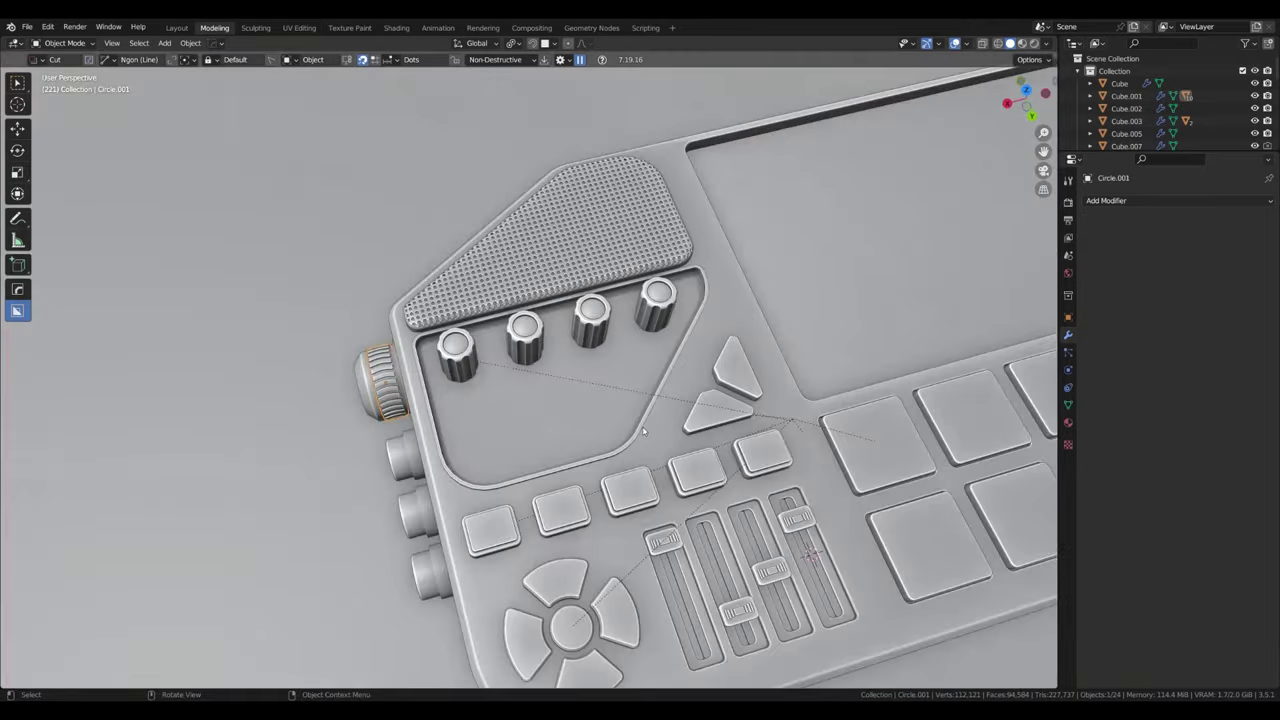
scroll(643, 432, down, 5)
middle_drag(470, 470, 495, 408)
key(shift+d)
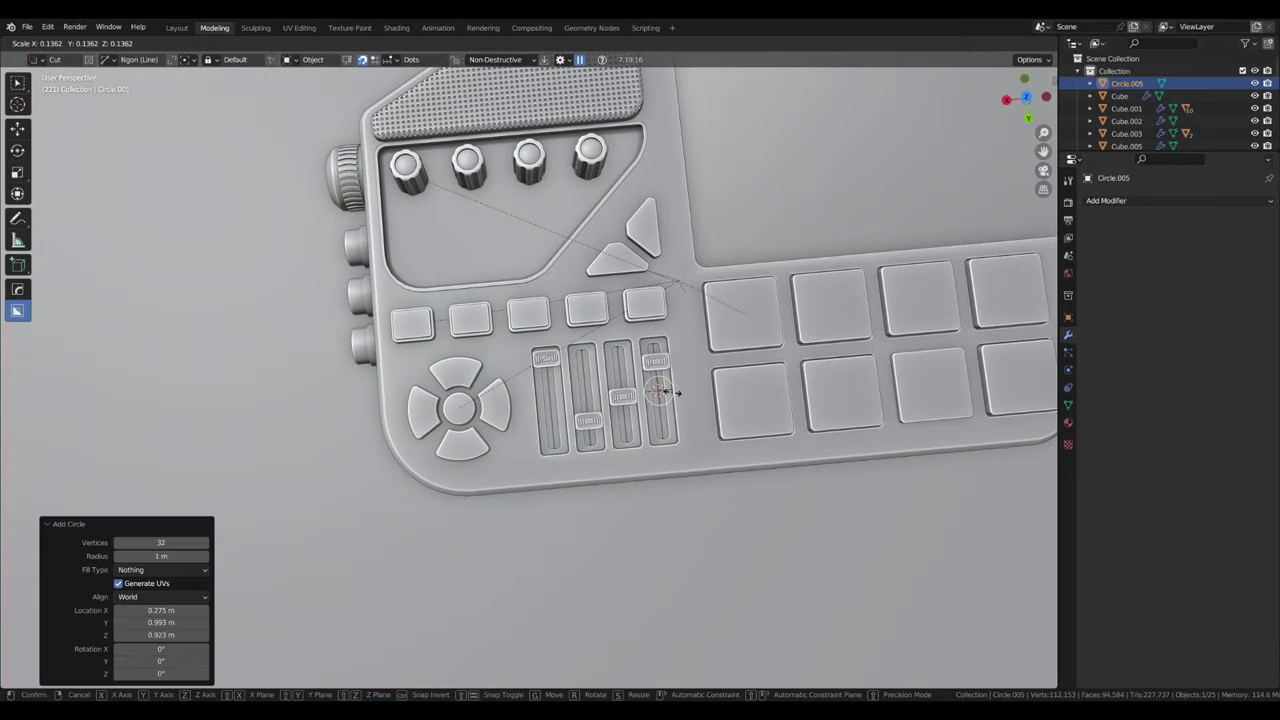
key(s)
key(g)
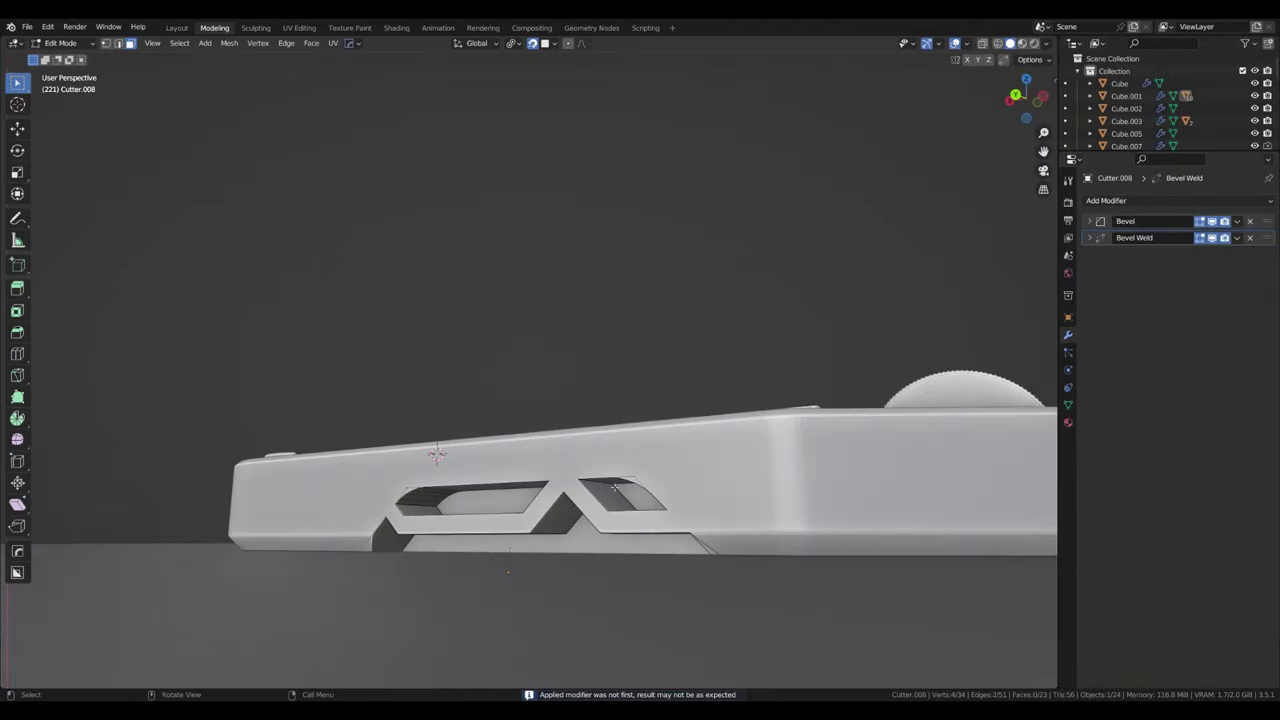
Step: Bevel the notch edges and the side-cut edges of the console body
click(437, 454)
middle_drag(437, 454, 345, 463)
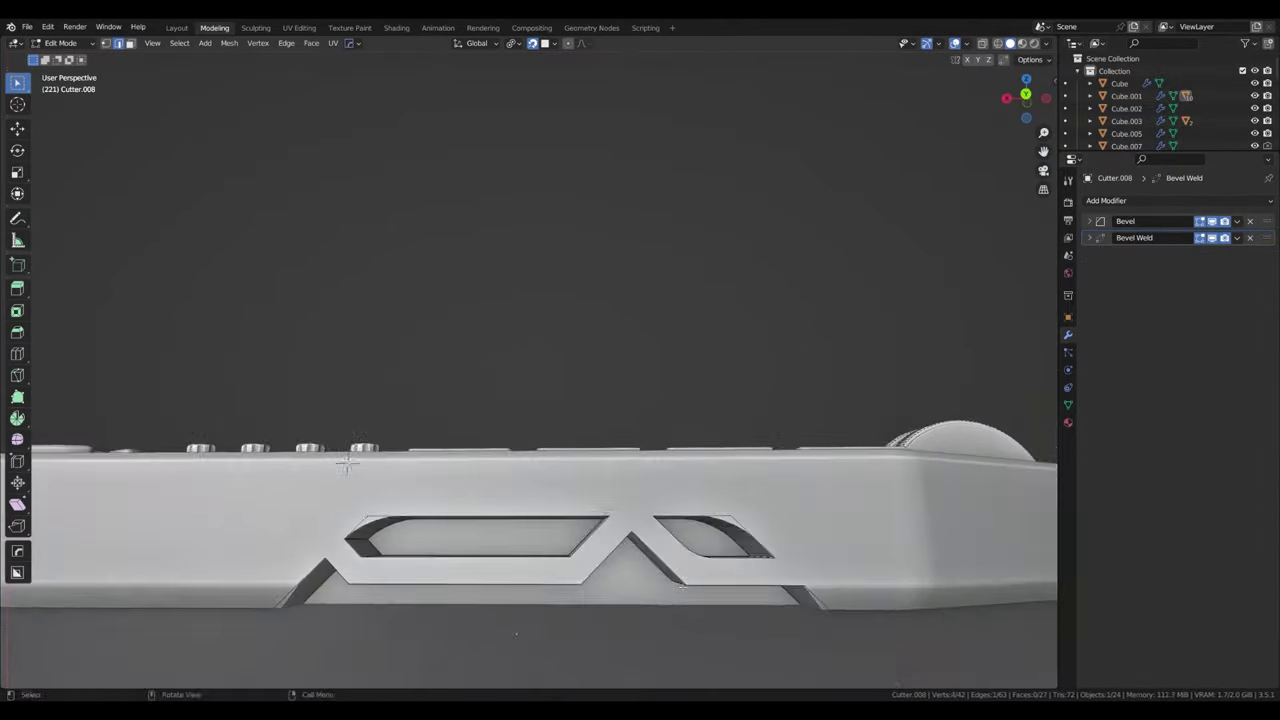
key(ctrl+b)
alt+click(733, 583)
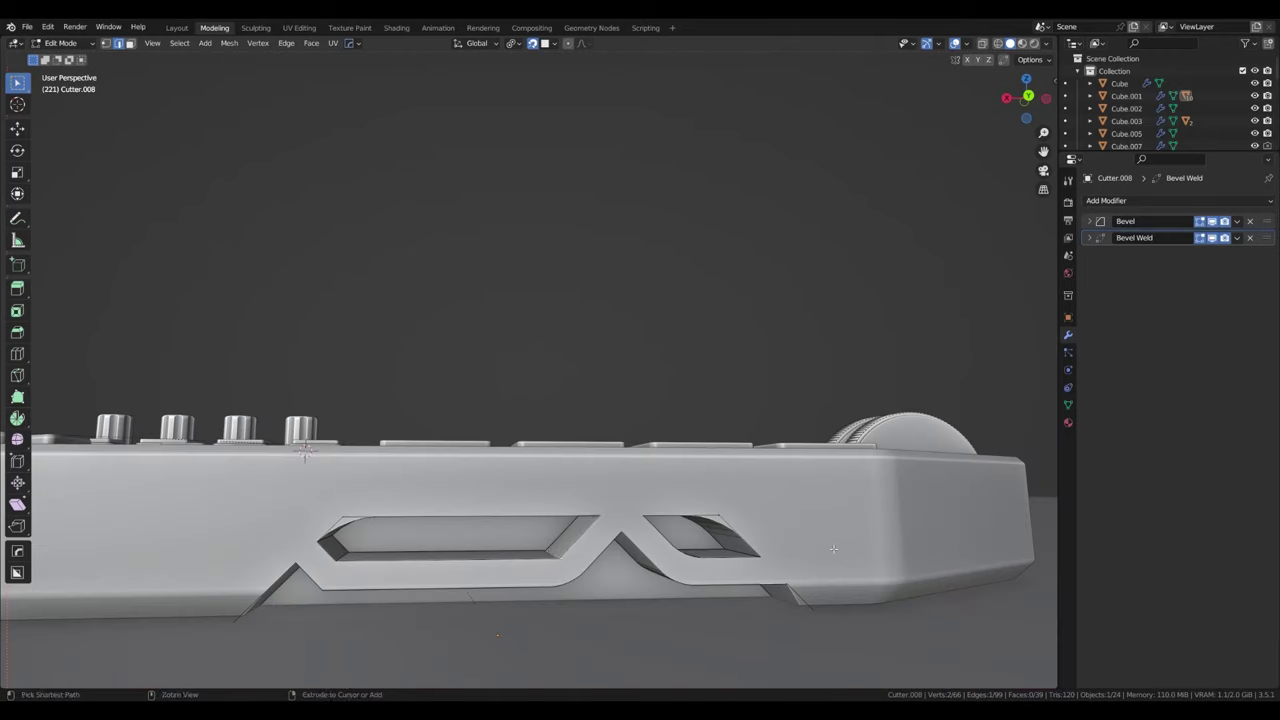
alt+middle_drag(733, 583, 555, 546)
click(807, 526)
middle_drag(807, 526, 602, 519)
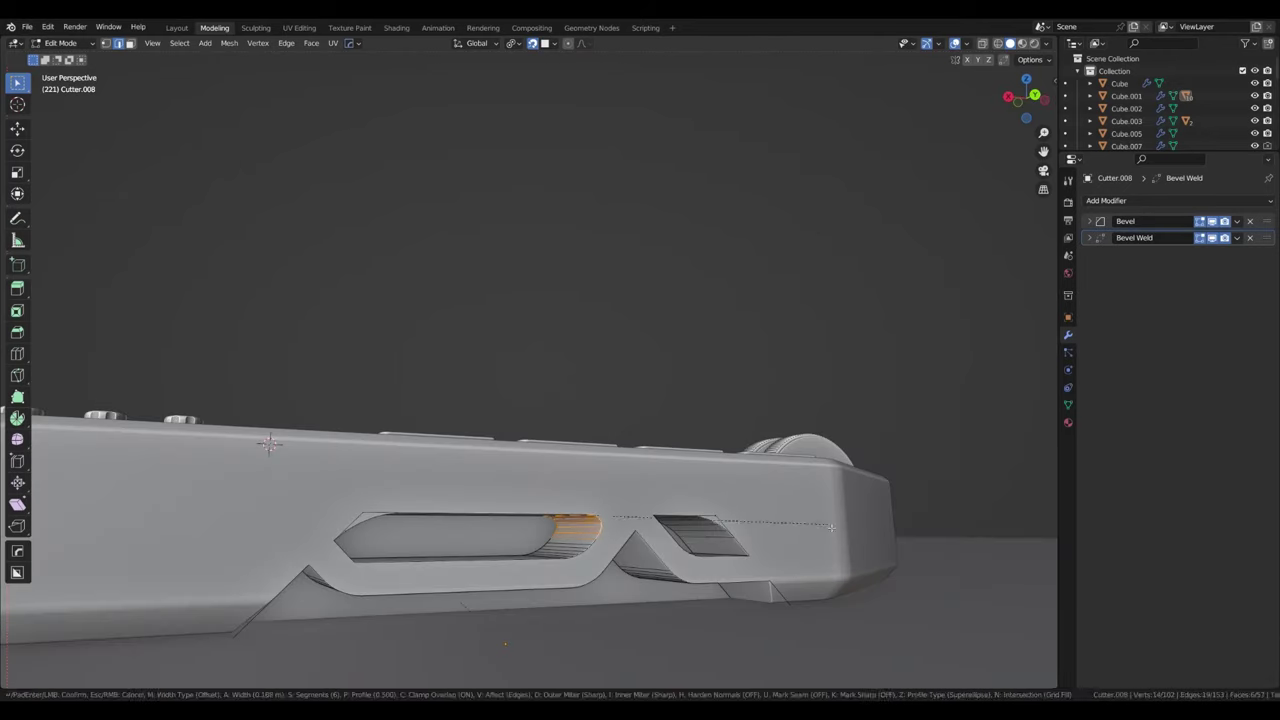
middle_drag(831, 527, 760, 470)
click(760, 470)
Step: Bevel the remaining notch edge and the left opening
key(ctrl+b)
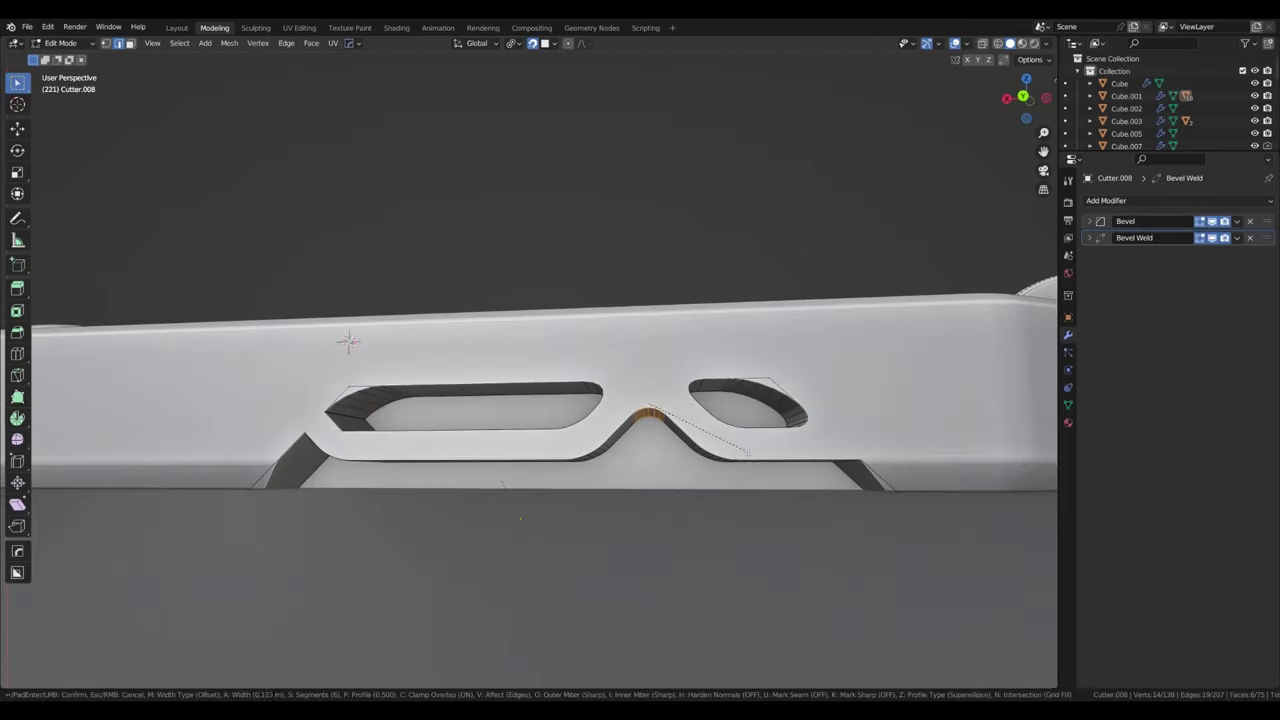
click(748, 453)
scroll(748, 453, up, 5)
middle_drag(650, 452, 578, 452)
click(669, 467)
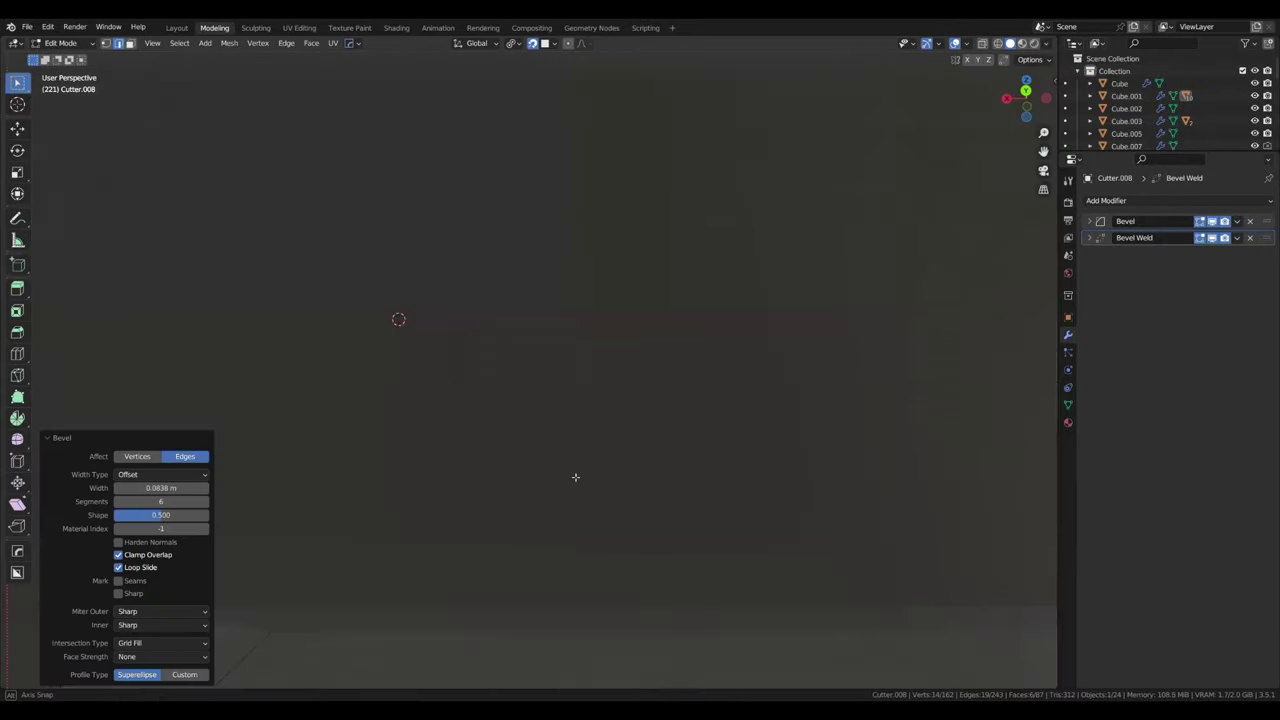
scroll(567, 348, down, 8)
scroll(568, 349, up, 3)
Step: Add an adjustable bevel to the cutter's cut faces and save the project
key(q)
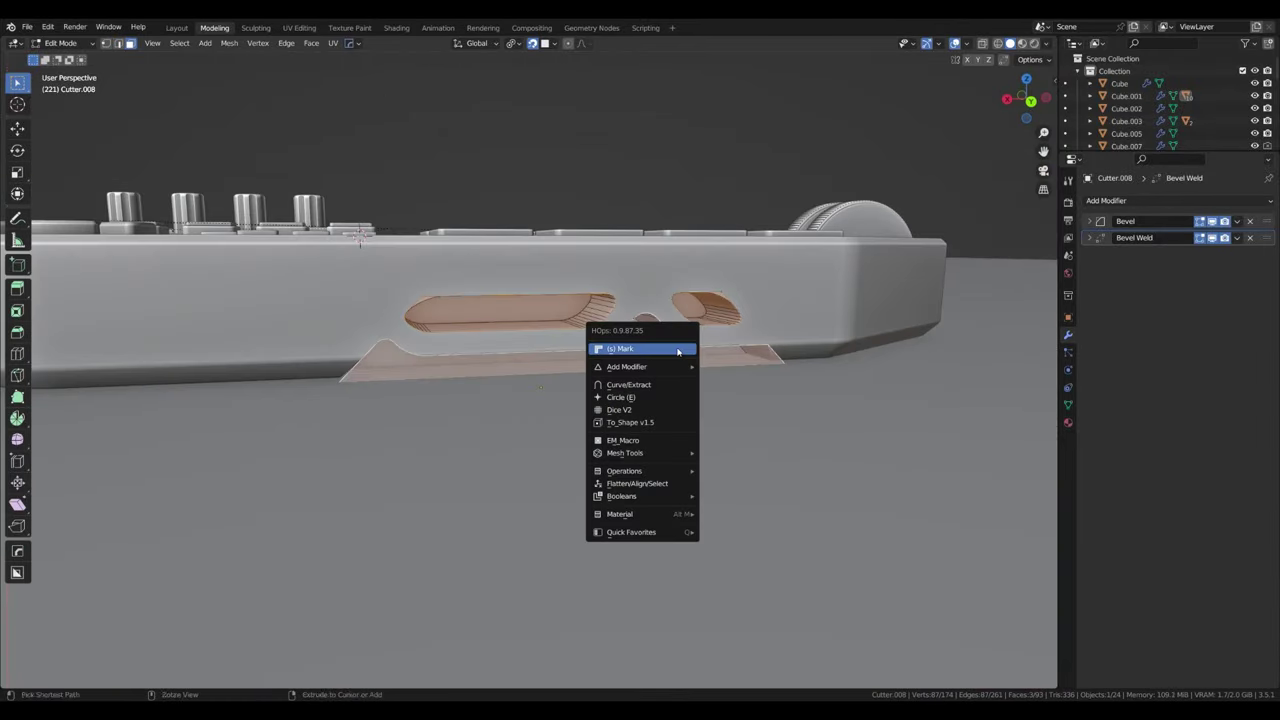
click(640, 346)
click(855, 333)
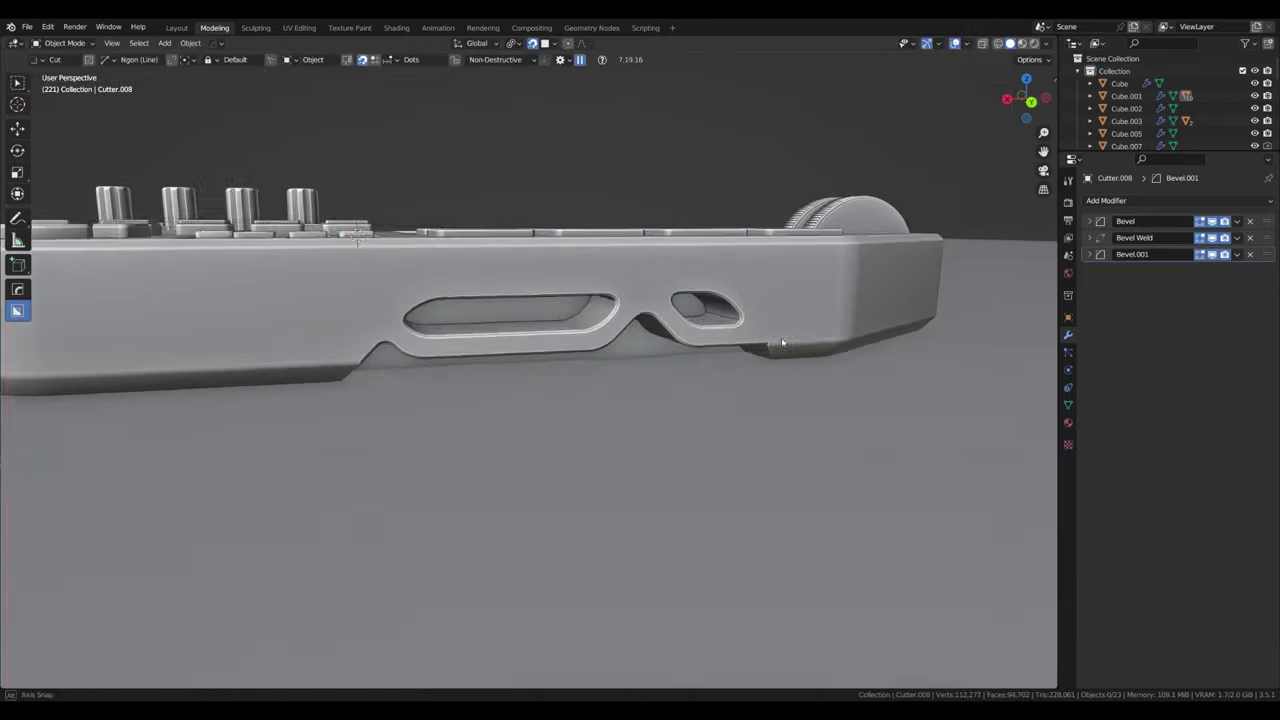
scroll(586, 345, down, 5)
middle_drag(586, 345, 586, 343)
key(ctrl+s)
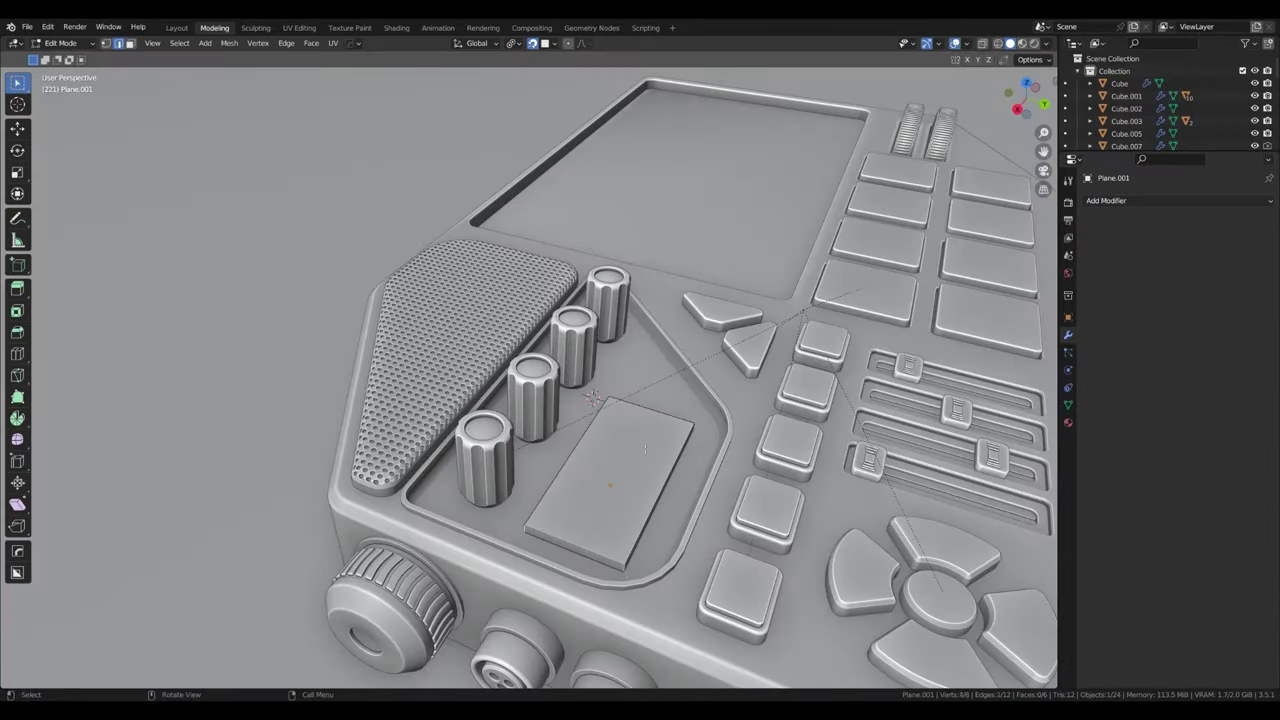
Step: Lower the plate slightly along Z into the knob recess
middle_drag(645, 450, 727, 452)
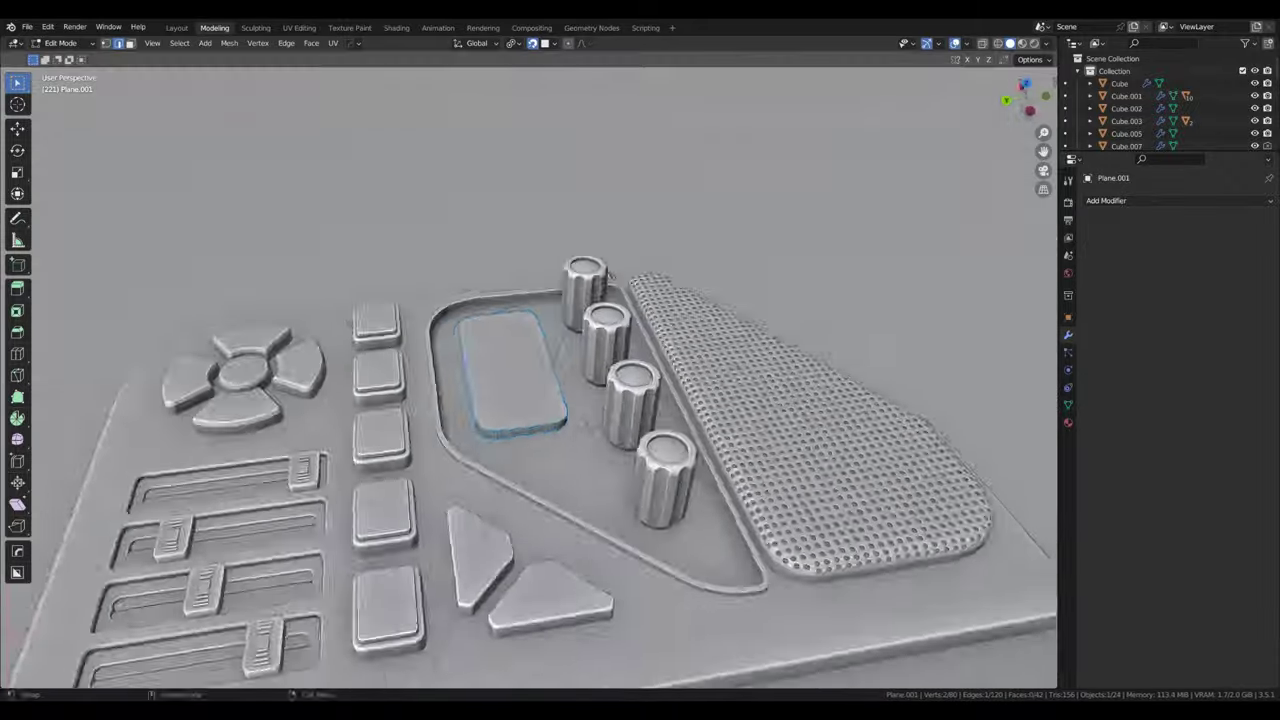
key(g)
key(z)
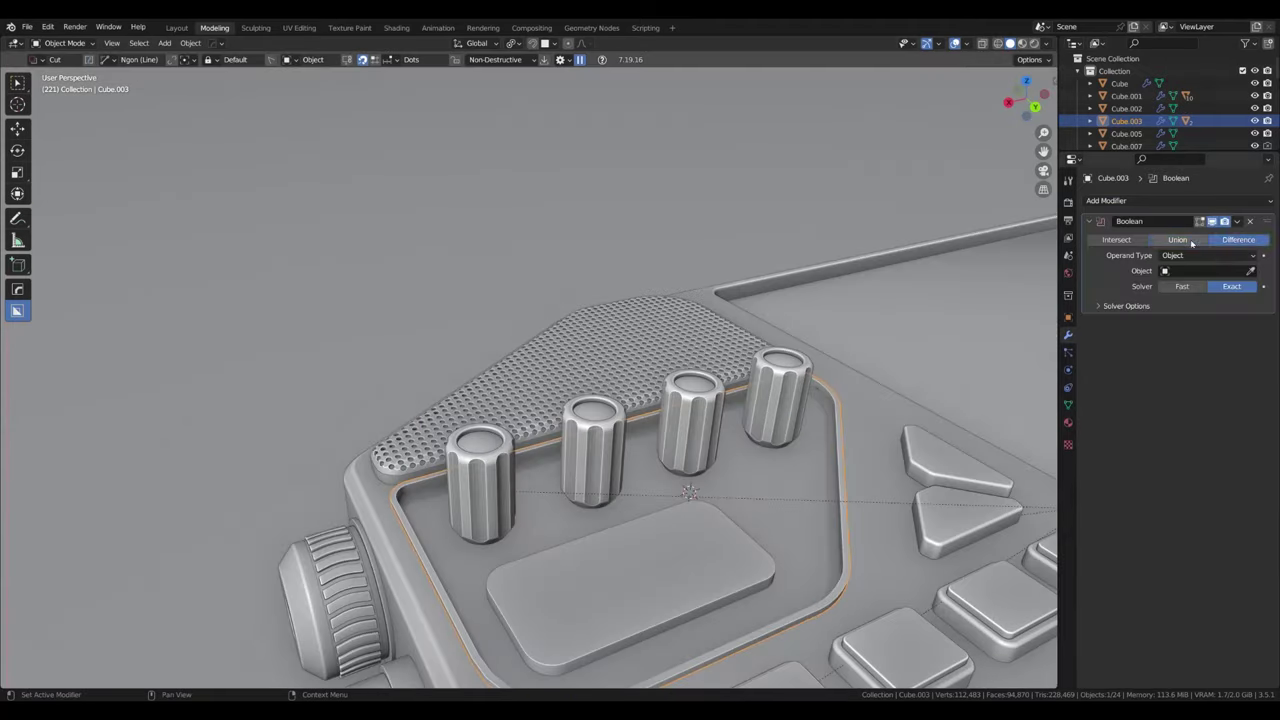
Step: Union Plane.001 into Cube.003 with an Exact Boolean, then inset and extrude its face
click(704, 548)
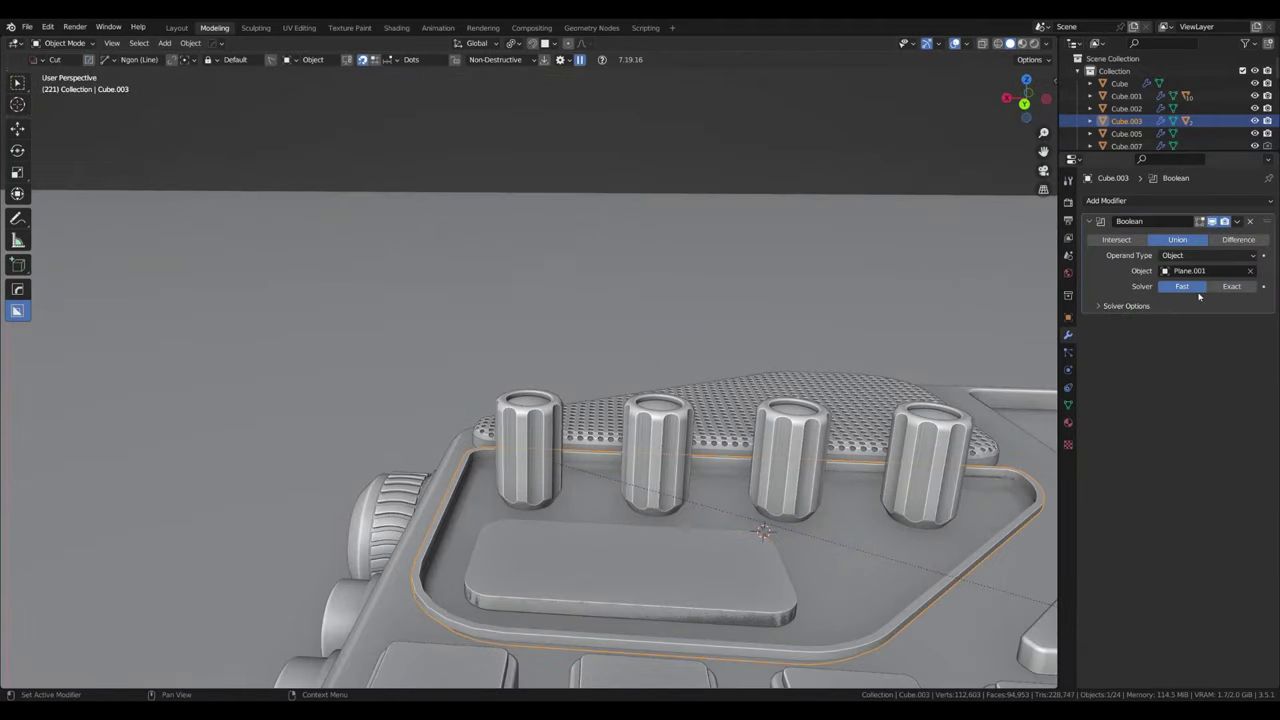
click(1231, 286)
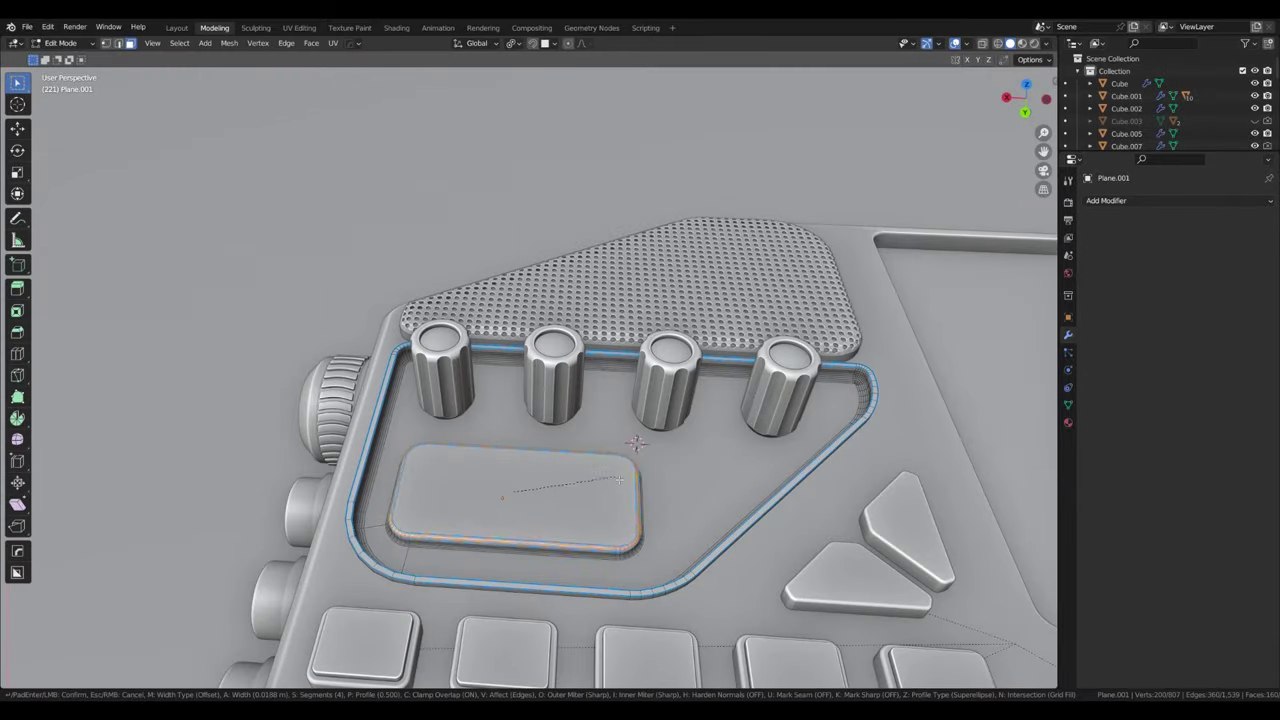
click(619, 480)
key(e)
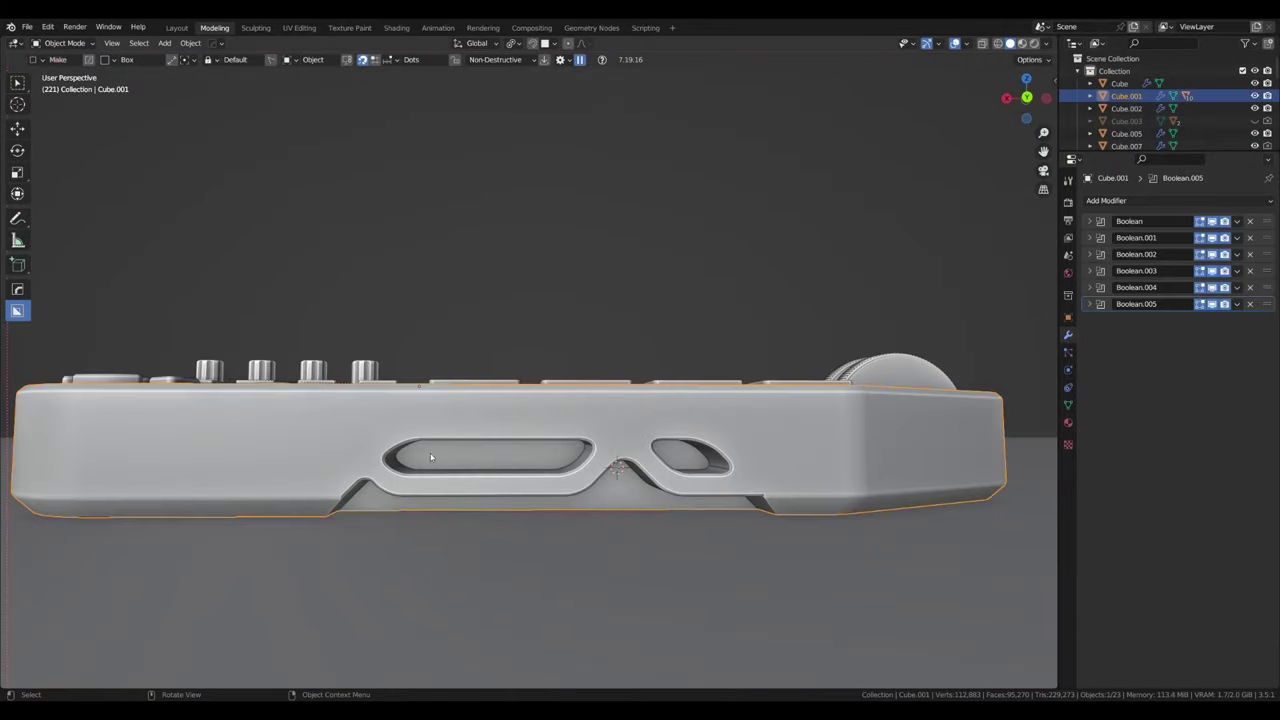
Step: Inset the slot block's faces and turn the selected vertices into a round screw hole
mouse_move(570, 468)
middle_down()
mouse_move(603, 534)
mouse_move(543, 514)
mouse_move(646, 555)
middle_up()
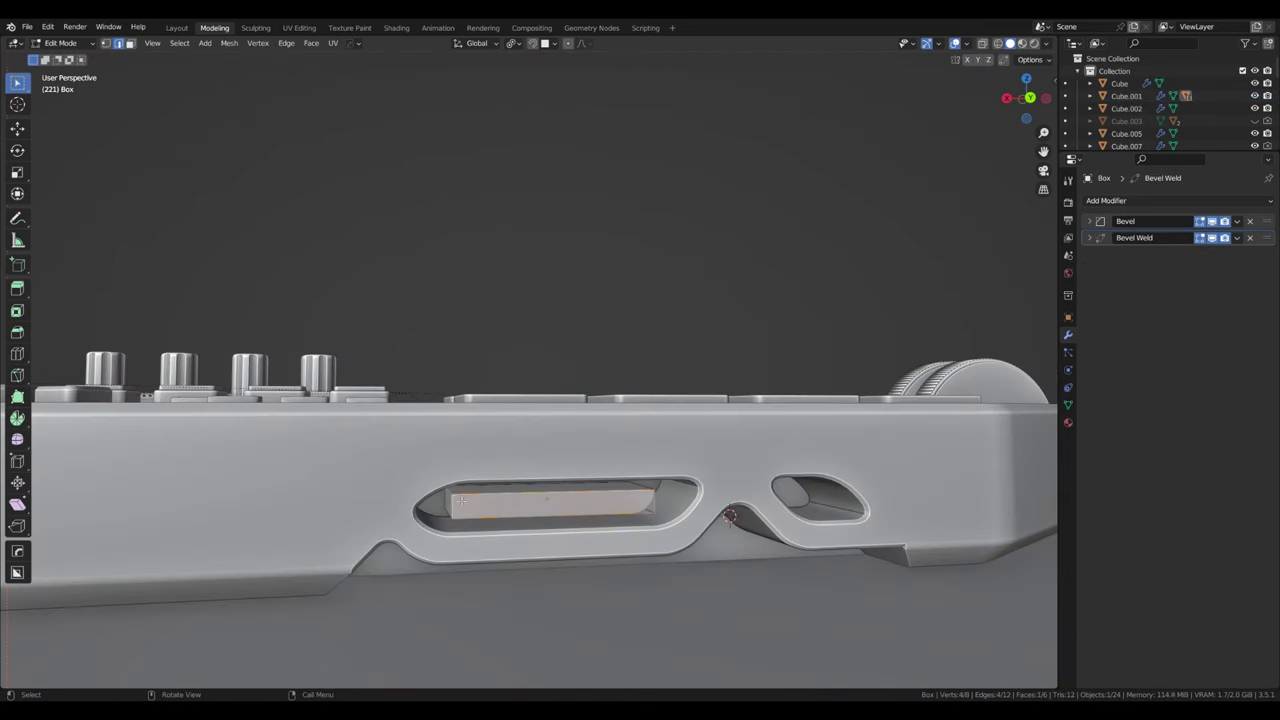
click(614, 495)
key(i)
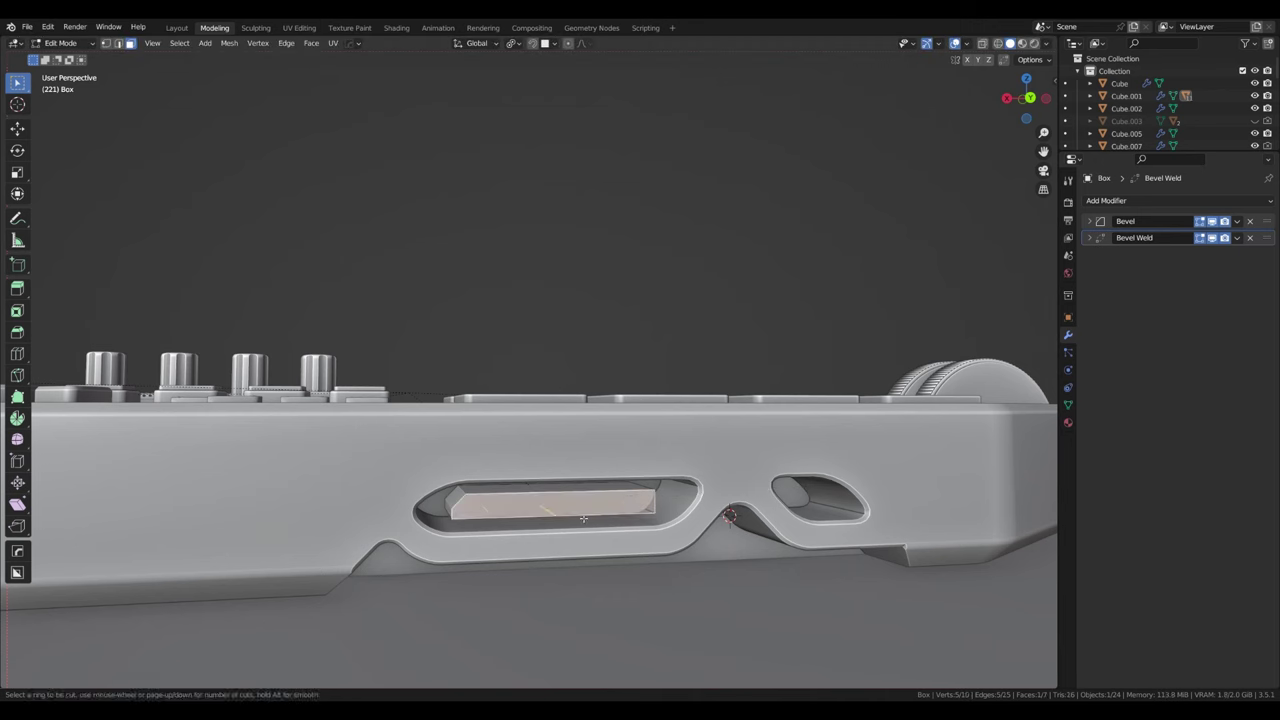
right_click(505, 508)
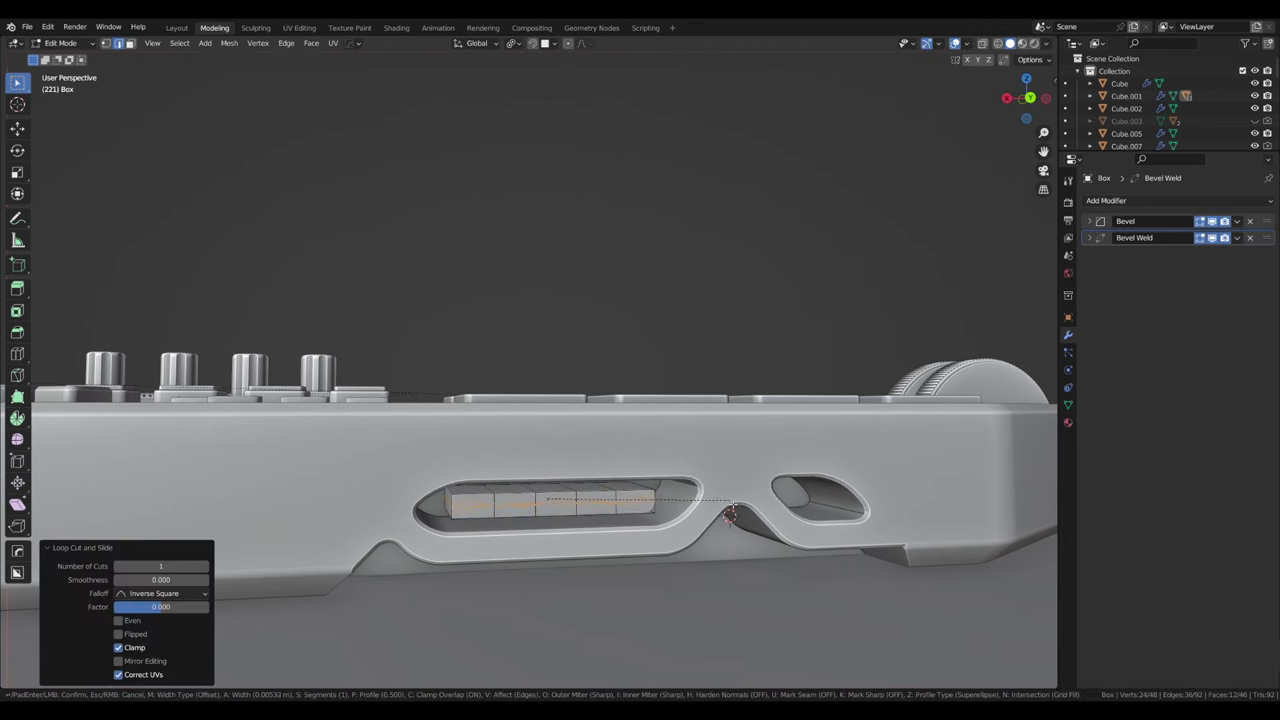
key(Escape)
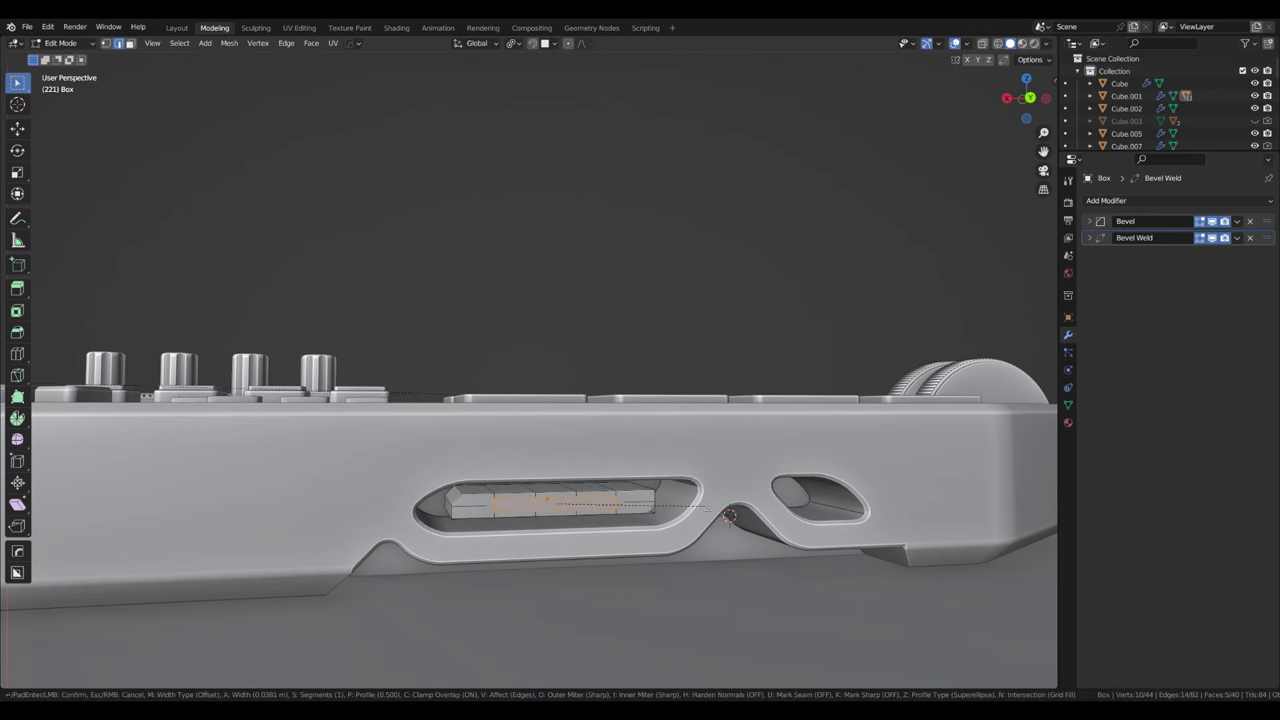
middle_drag(833, 502, 600, 560)
key(Tab)
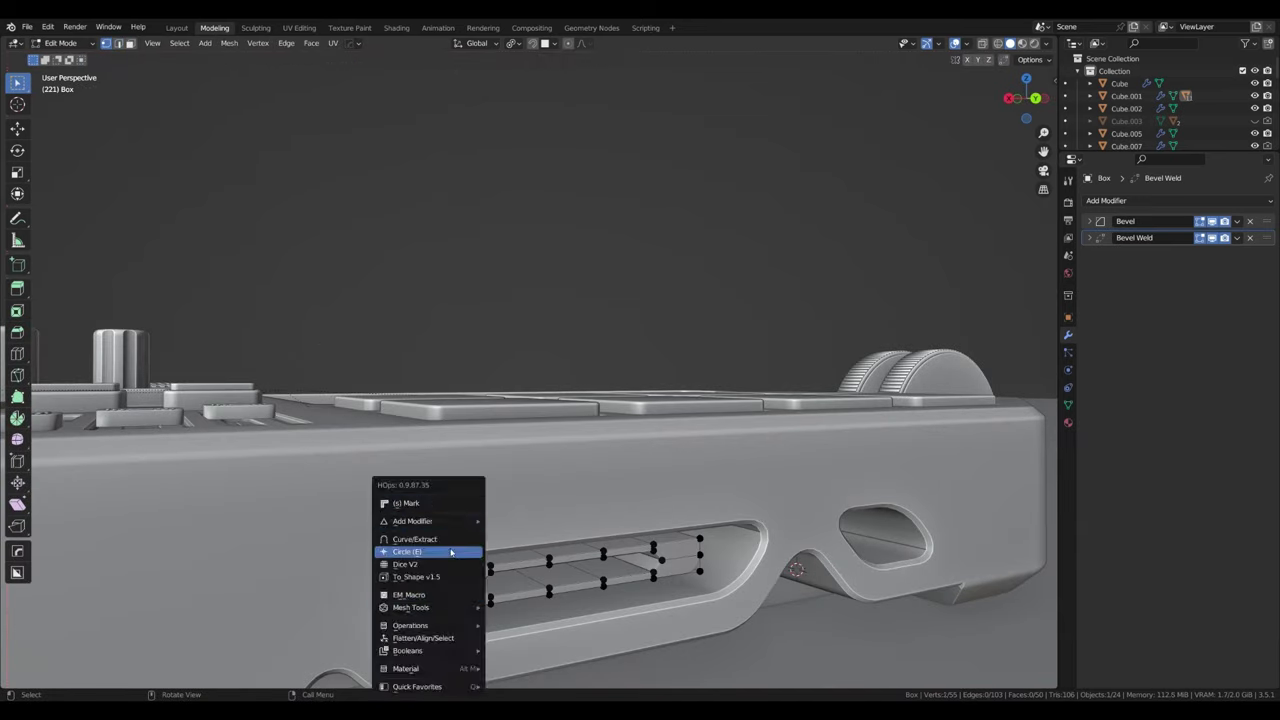
click(451, 553)
key(Tab)
middle_drag(551, 545, 520, 560)
Step: Add several loop cuts across the slot part
key(e)
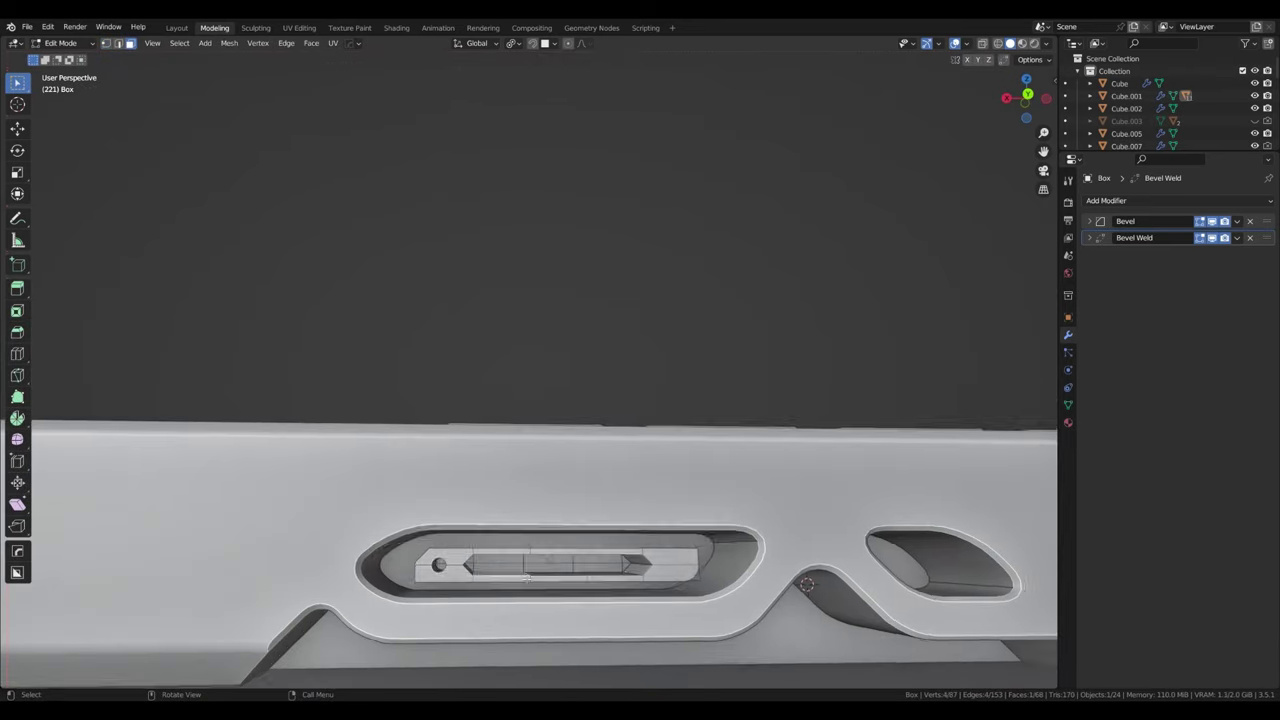
key(ctrl+r)
scroll(500, 565, up, 10)
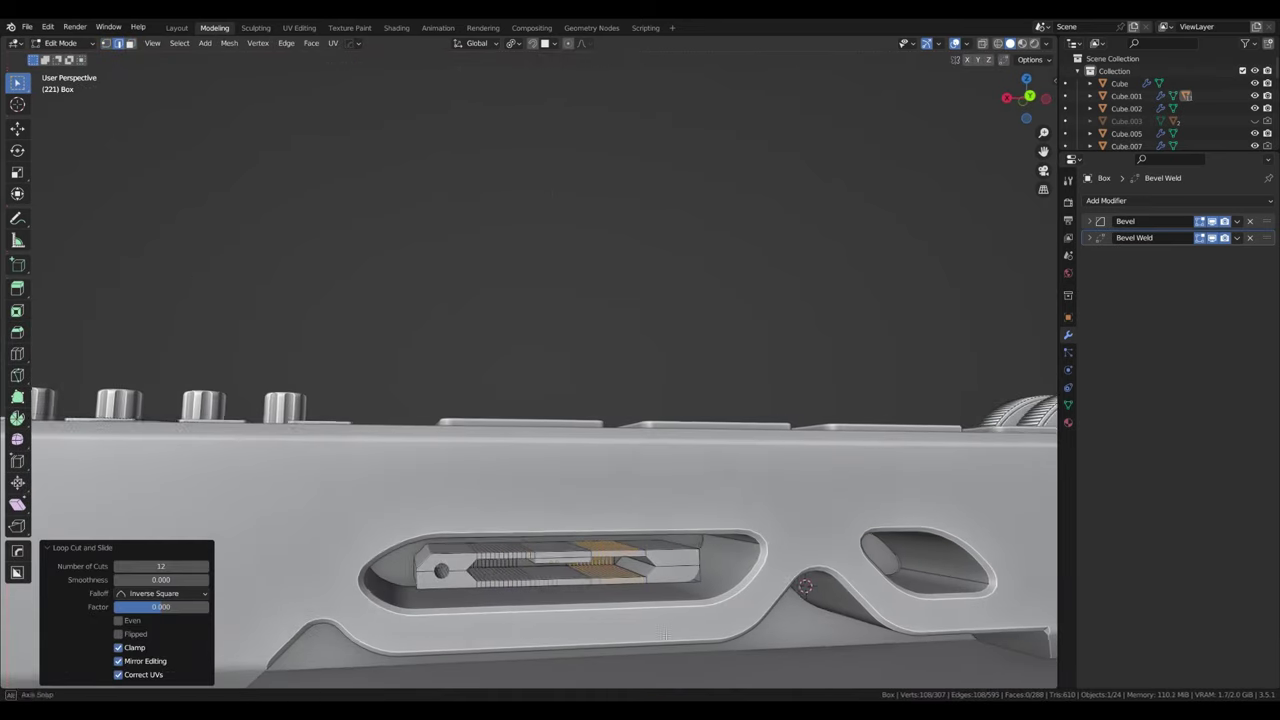
right_click(664, 634)
click(620, 563)
middle_drag(620, 563, 391, 603)
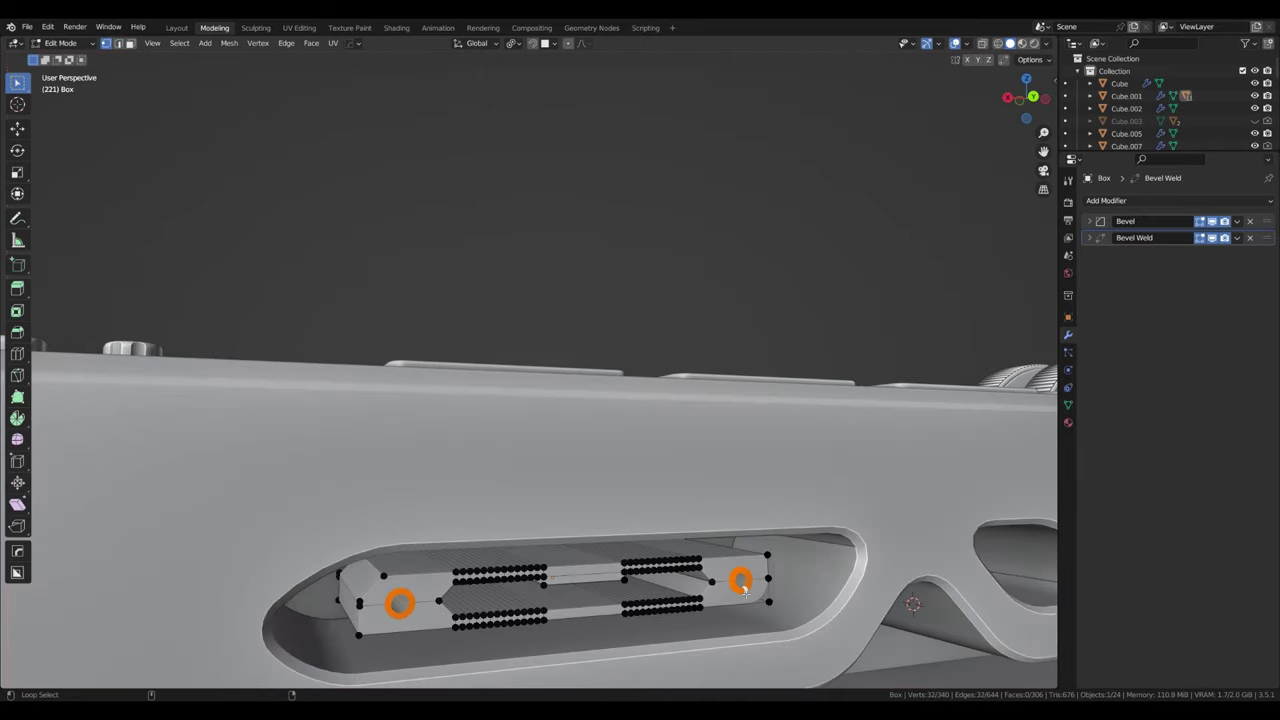
key(Tab)
key(Tab)
key(Tab)
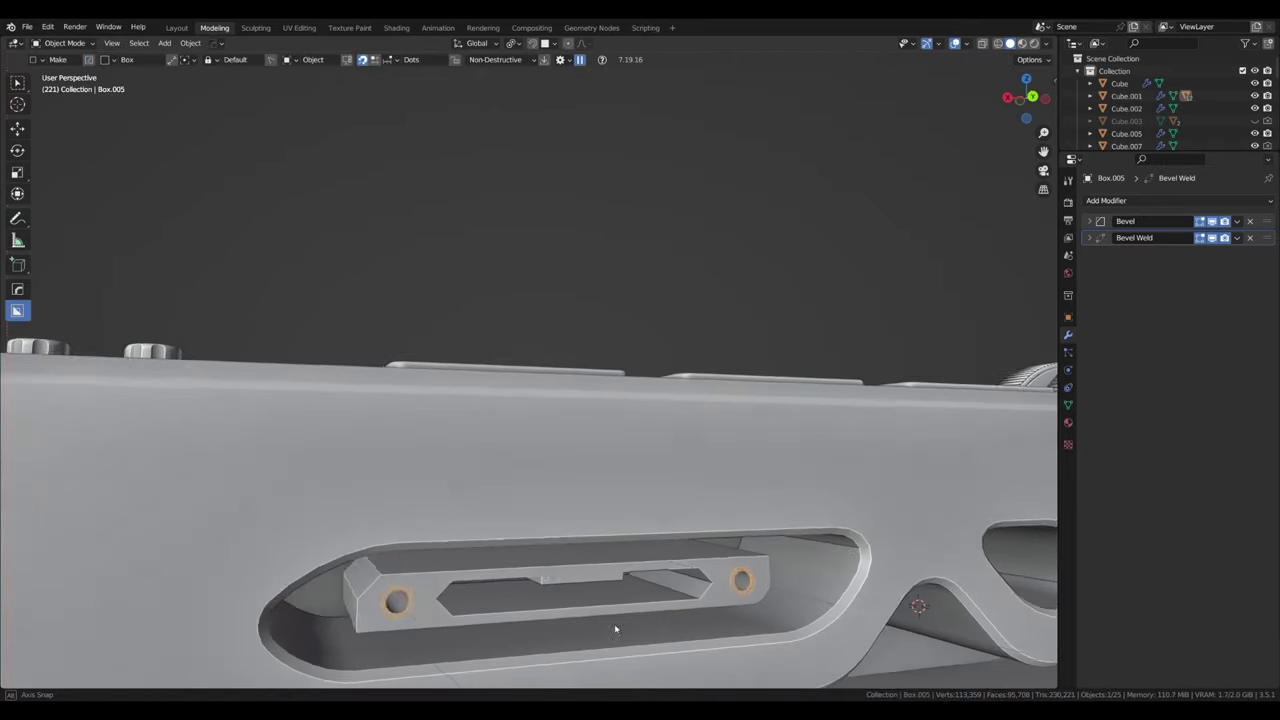
key(Tab)
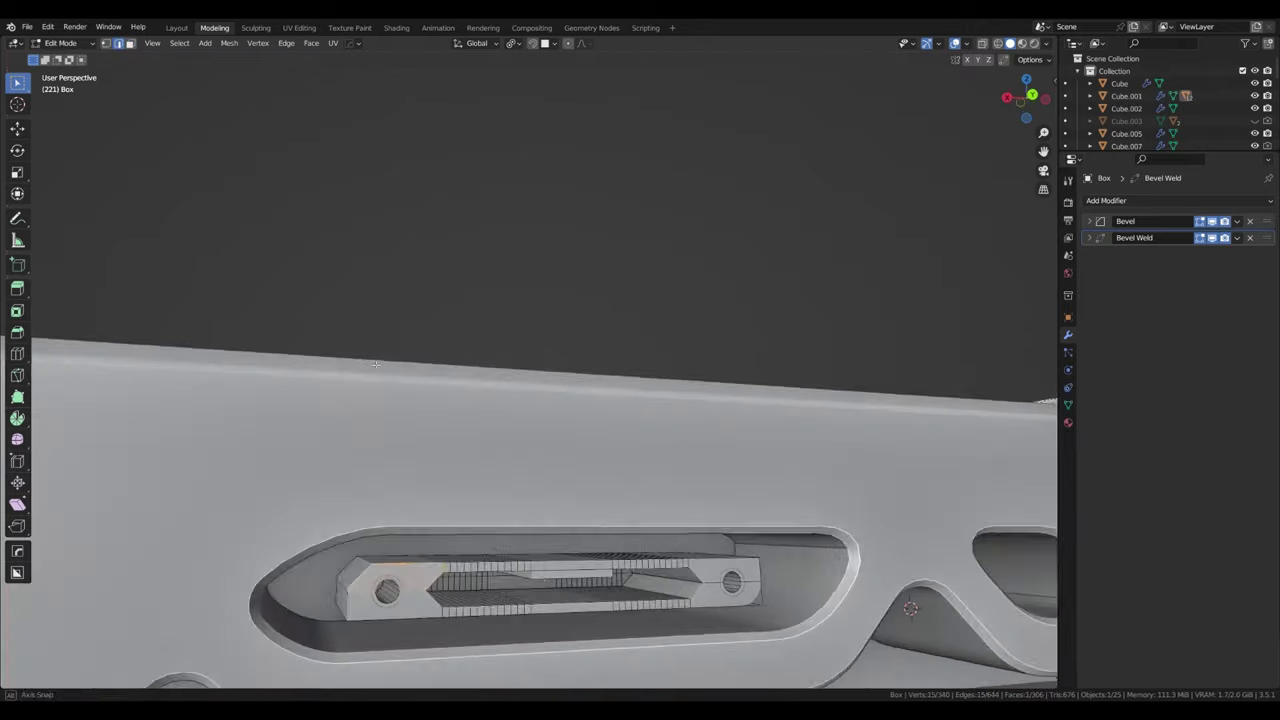
Step: Bevel the connector's top edges, select the pin strips, and add a loop cut across it
middle_drag(375, 363, 560, 450)
key(ctrl+b)
click(725, 545)
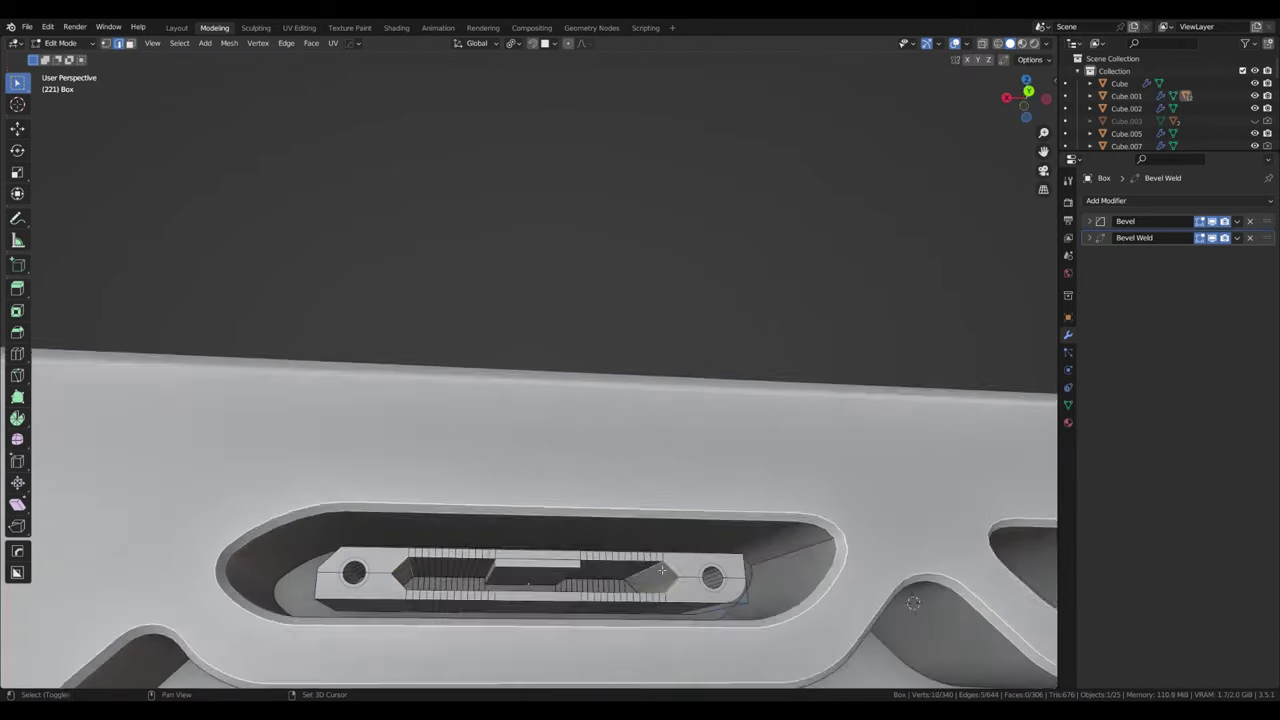
middle_drag(725, 545, 700, 530)
shift+click(437, 597)
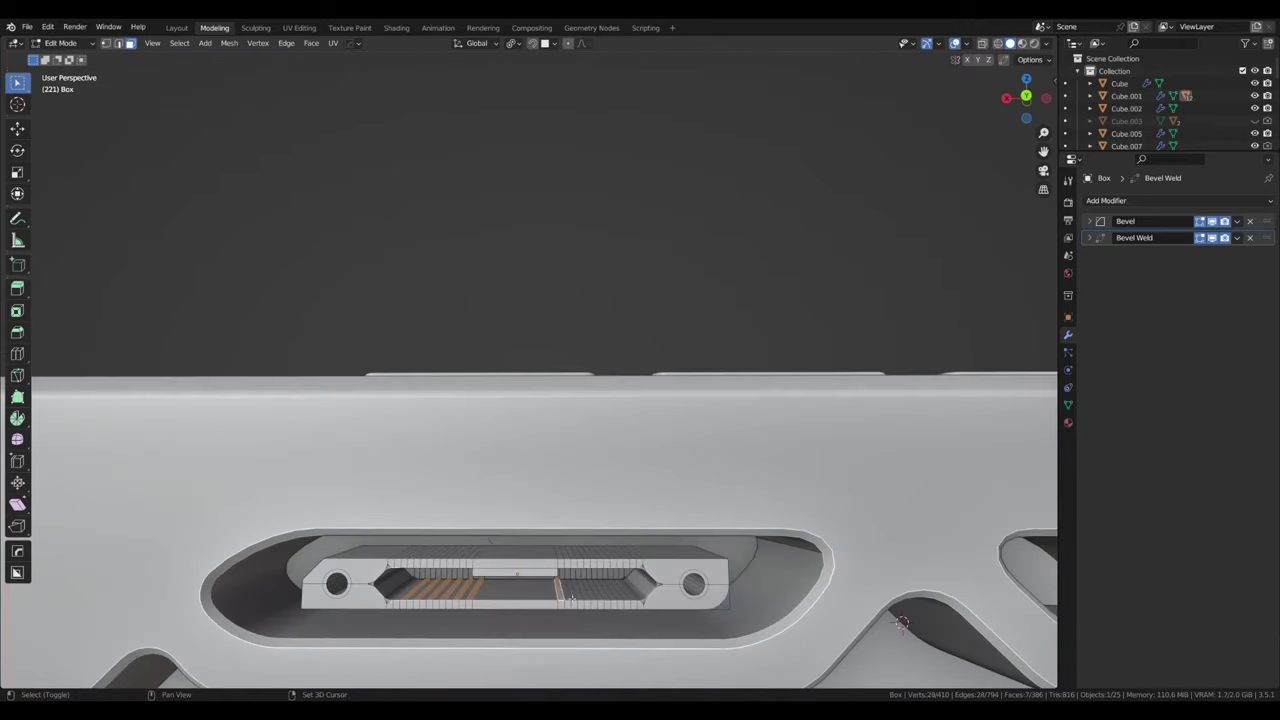
middle_drag(437, 597, 460, 590)
middle_drag(877, 611, 502, 577)
key(2)
key(ctrl+r)
key(KP_Decimal)
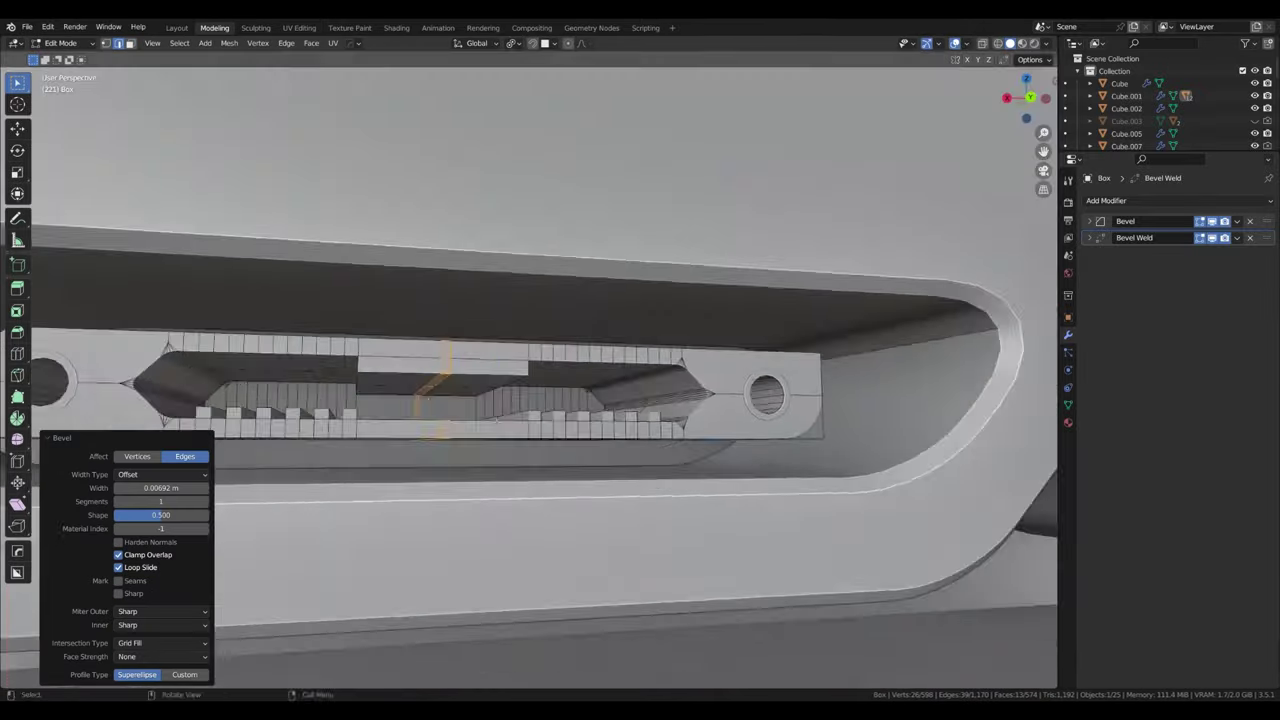
Step: Inset the selected connector faces
key(i)
click(790, 401)
scroll(790, 401, down, 5)
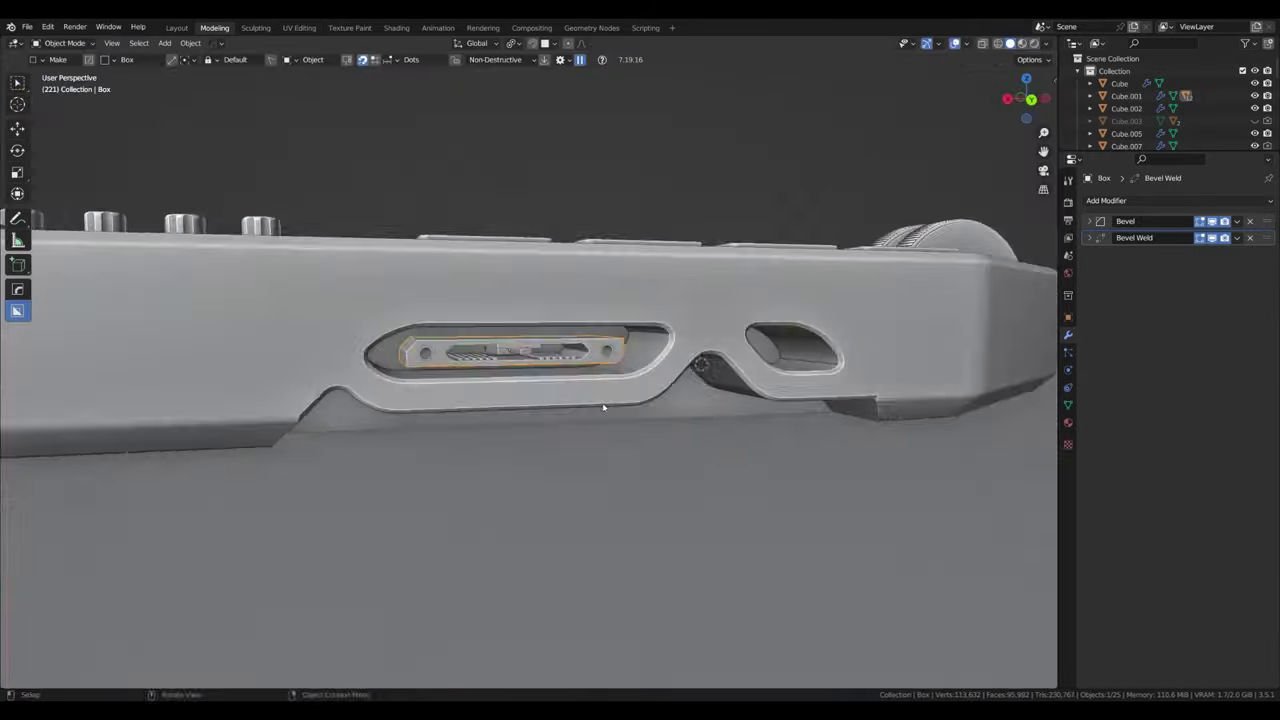
middle_drag(790, 401, 620, 430)
scroll(499, 452, up, 2)
scroll(499, 452, up, 2)
middle_drag(499, 452, 600, 435)
Step: Bevel the connector's edges and its ends
key(2)
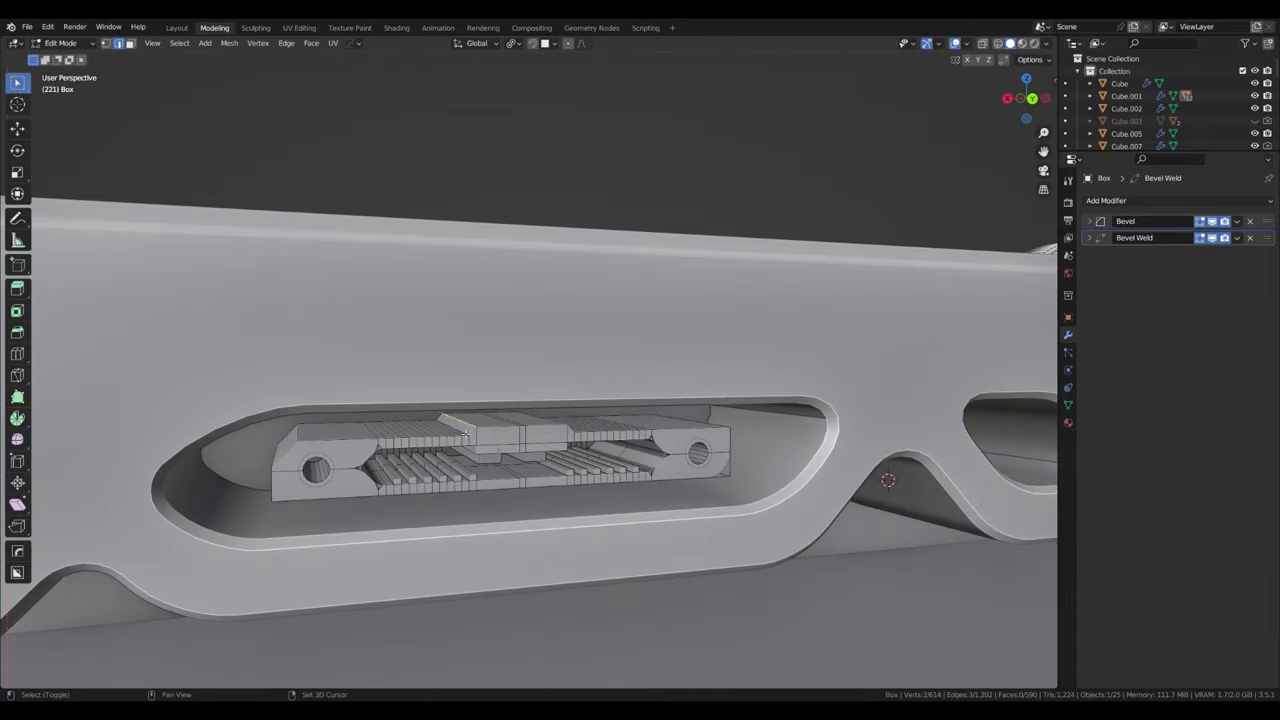
key(ctrl+b)
click(768, 460)
scroll(768, 460, down, 3)
key(Tab)
middle_drag(768, 460, 361, 519)
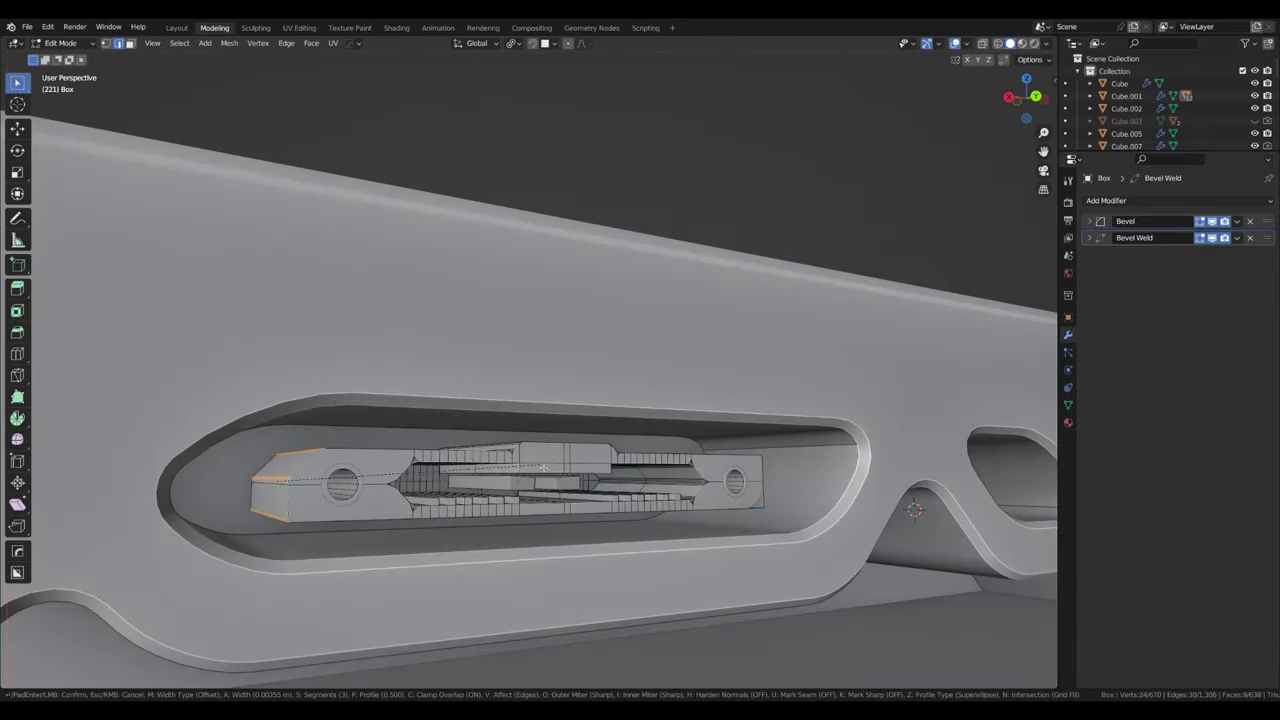
scroll(361, 519, up, 3)
click(701, 521)
middle_drag(701, 521, 502, 530)
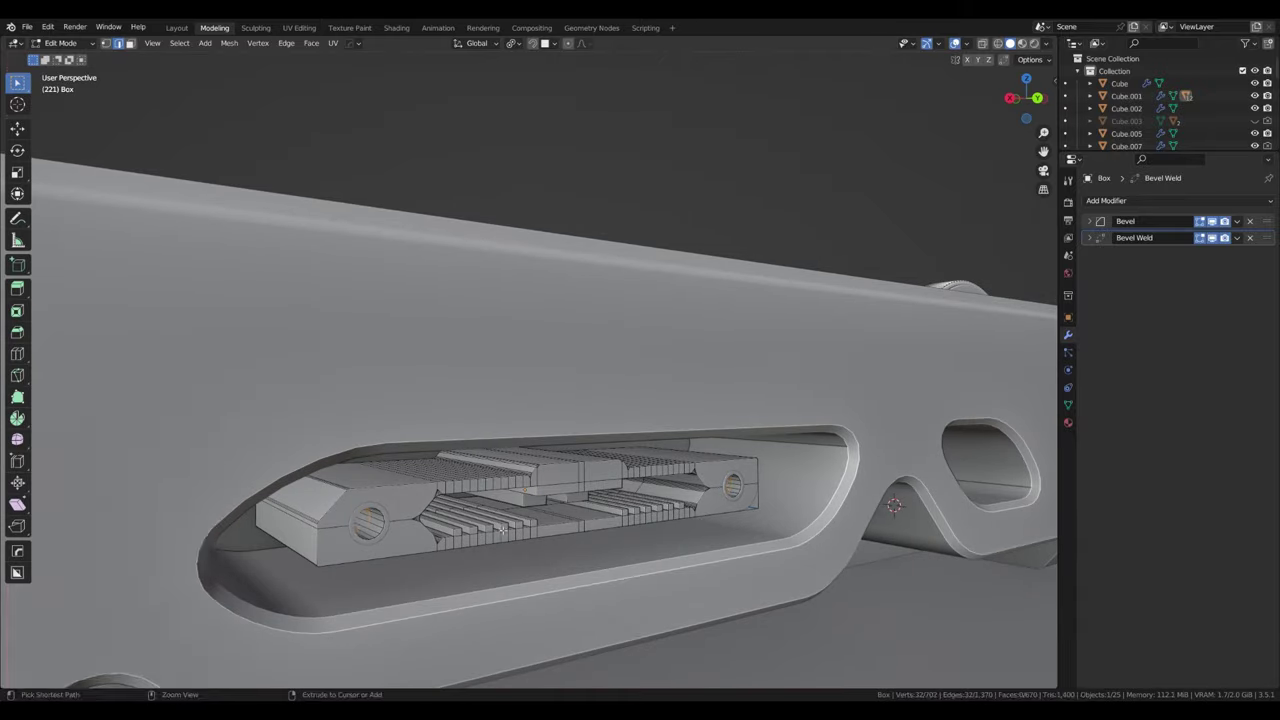
mouse_move(440, 573)
middle_down()
mouse_move(781, 502)
mouse_move(600, 520)
mouse_move(490, 612)
mouse_move(481, 515)
mouse_move(207, 131)
middle_up()
Step: Scale the connector part to fit the port, then select the device's main body
key(Tab)
key(Tab)
click(440, 497)
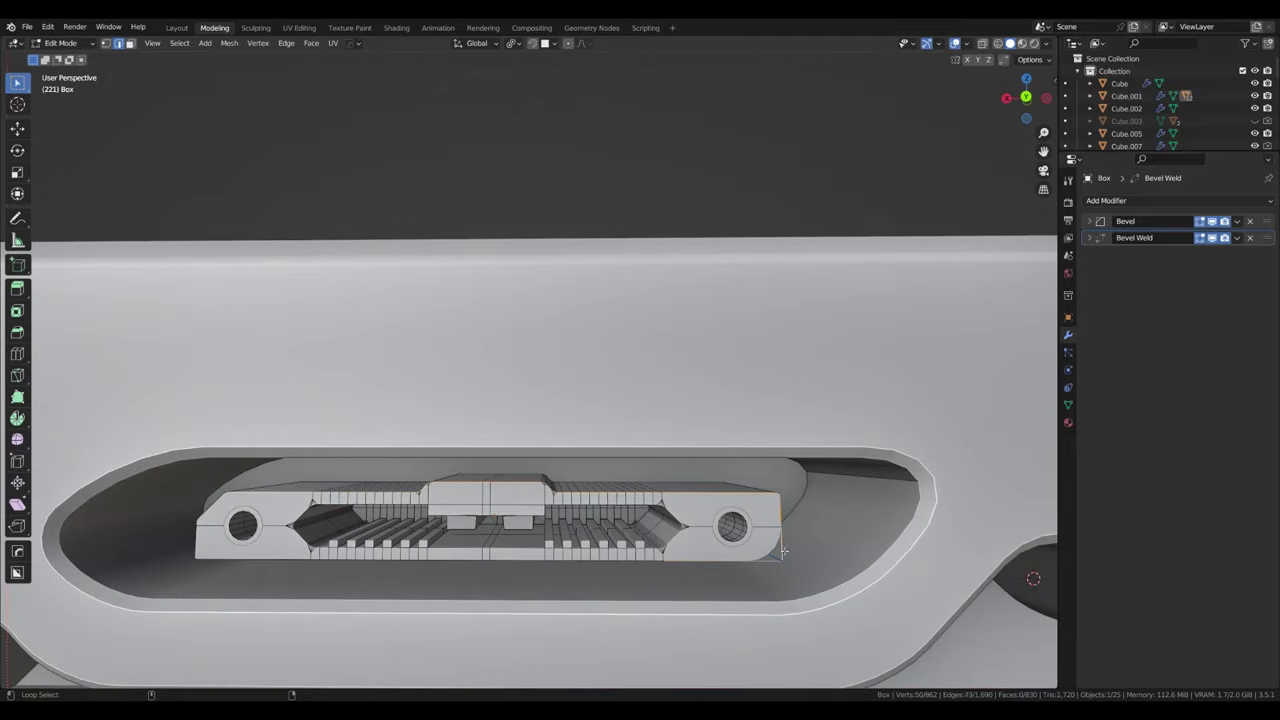
mouse_move(784, 551)
middle_down()
mouse_move(501, 522)
mouse_move(520, 530)
mouse_move(471, 483)
middle_up()
scroll(650, 540, up, 3)
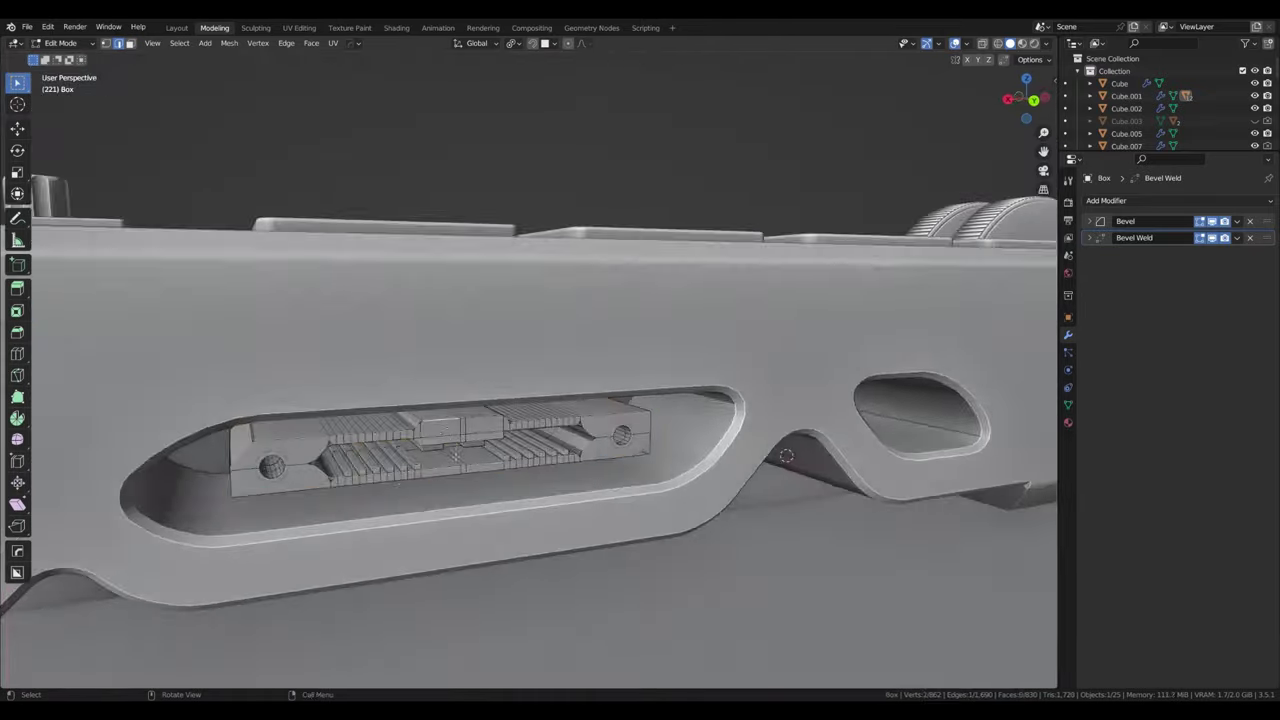
scroll(471, 483, up, 2)
scroll(479, 453, up, 3)
mouse_move(532, 544)
middle_down()
mouse_move(531, 514)
mouse_move(460, 500)
middle_up()
key(Tab)
scroll(538, 521, down, 3)
scroll(530, 510, down, 3)
click(516, 496)
Step: Draw a small box below the side notch and push it in along the depth axis
scroll(460, 500, up, 2)
drag(440, 492, 465, 511)
middle_drag(465, 511, 445, 508)
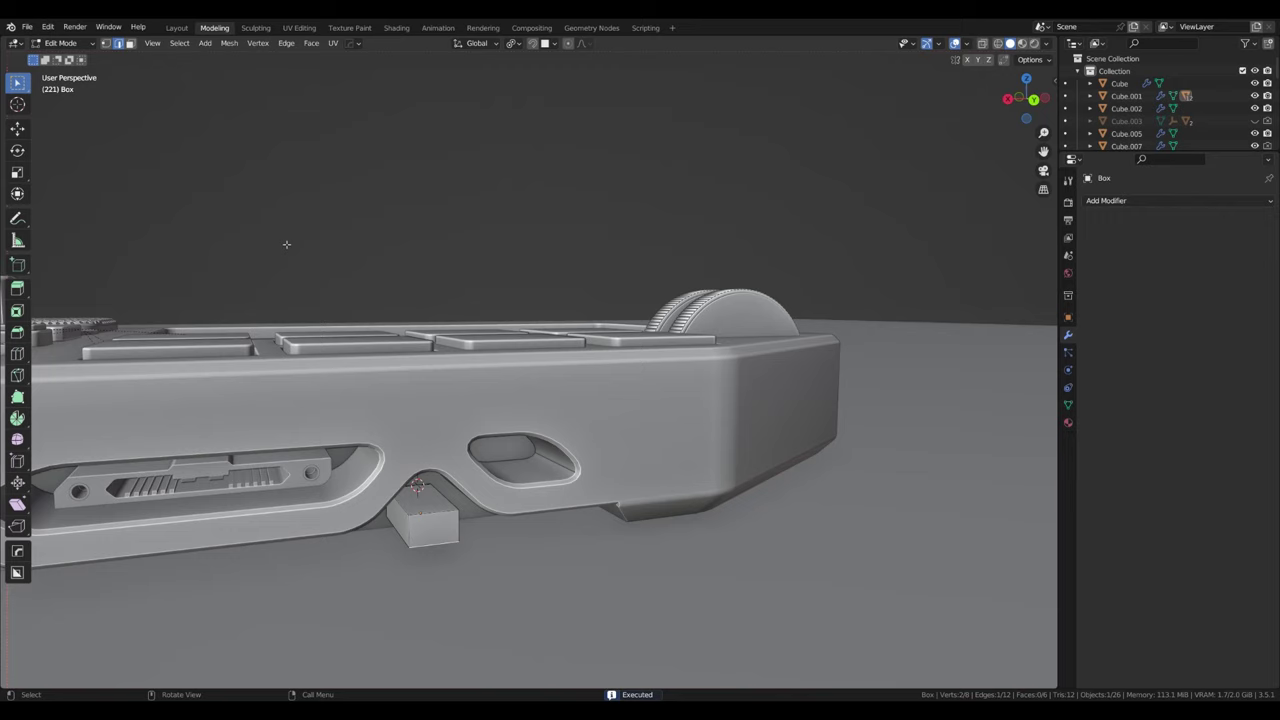
key(Tab)
click(565, 511)
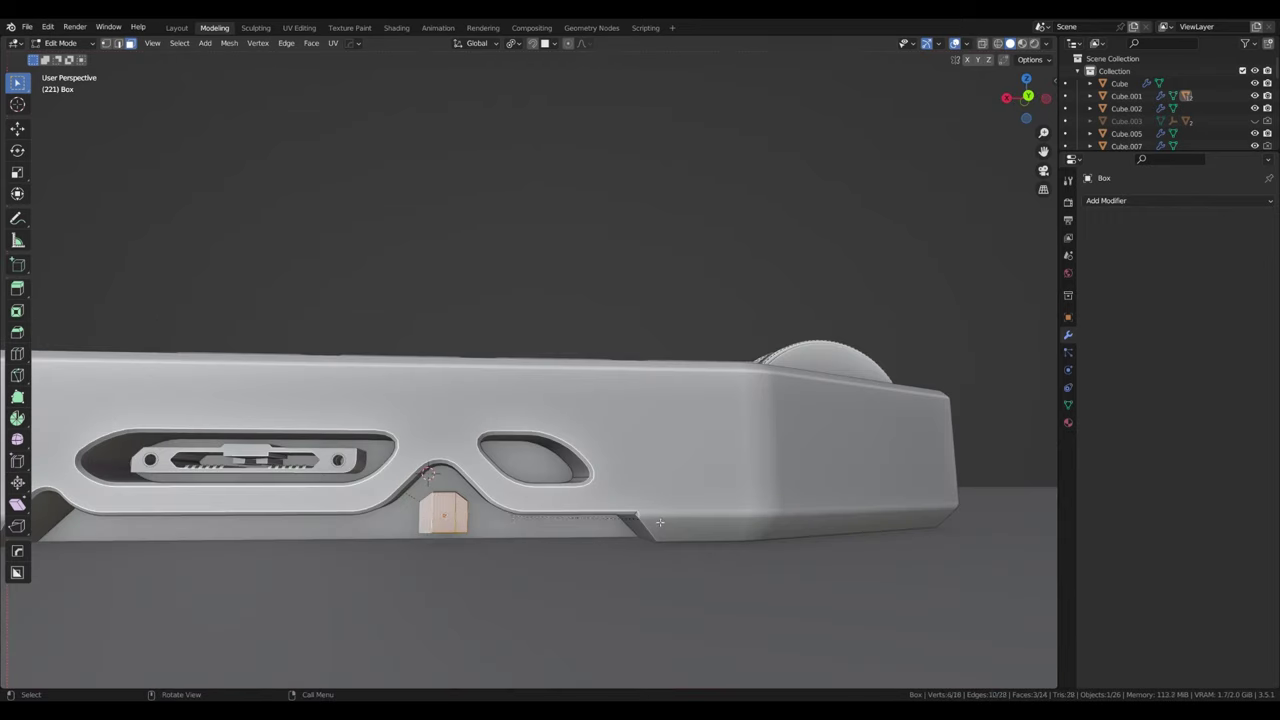
middle_drag(560, 546, 465, 528)
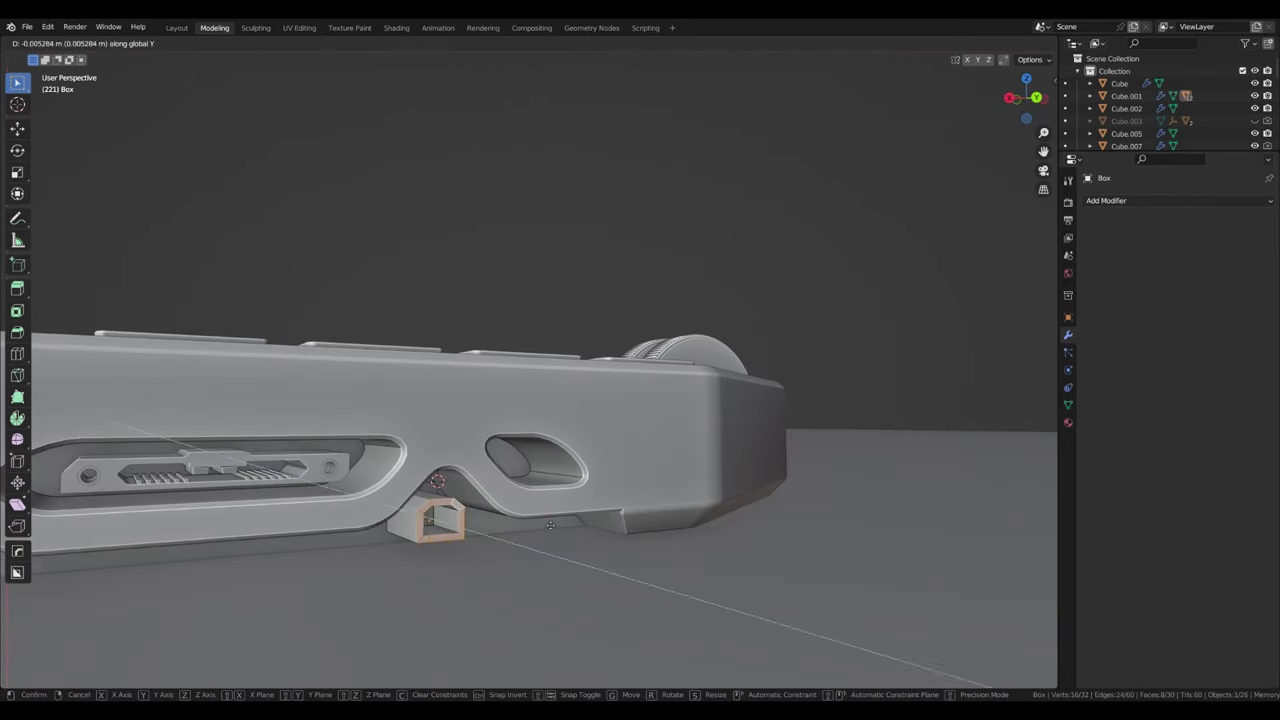
click(550, 524)
middle_drag(550, 524, 593, 546)
scroll(593, 546, up, 3)
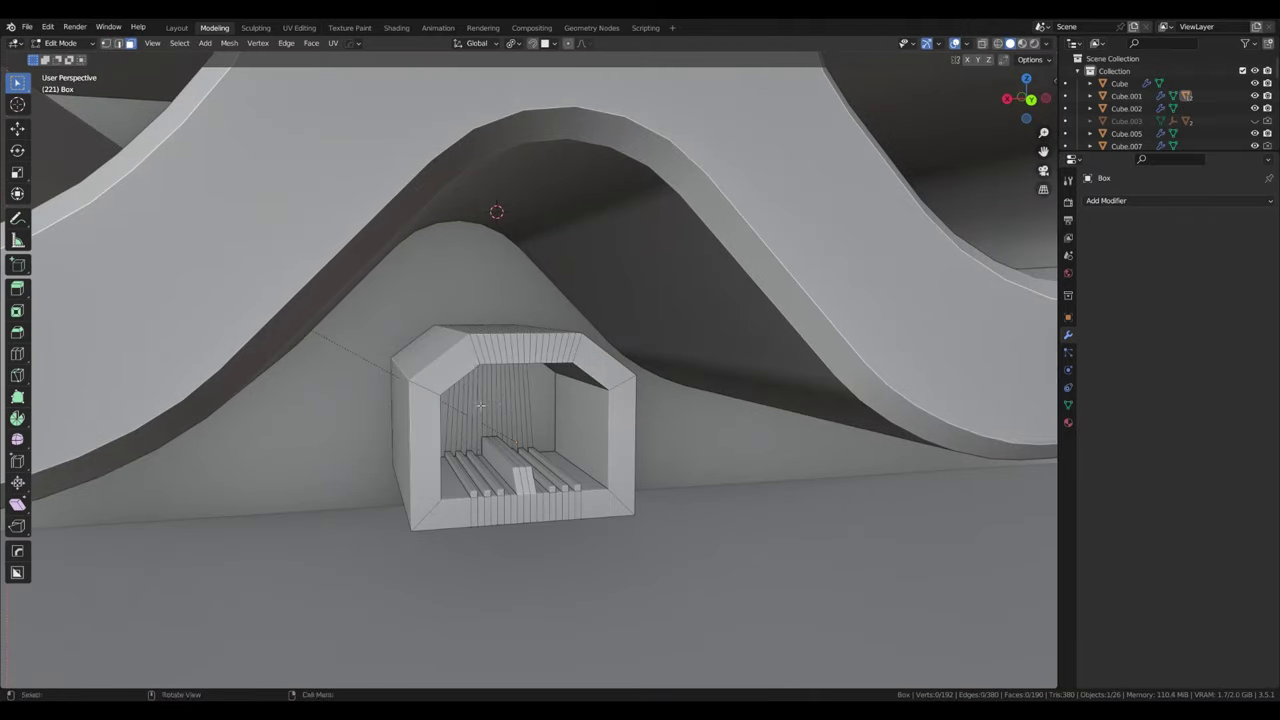
Step: Add loop cuts around the port box's opening
ctrl+shift+click(485, 440)
middle_drag(485, 440, 753, 480)
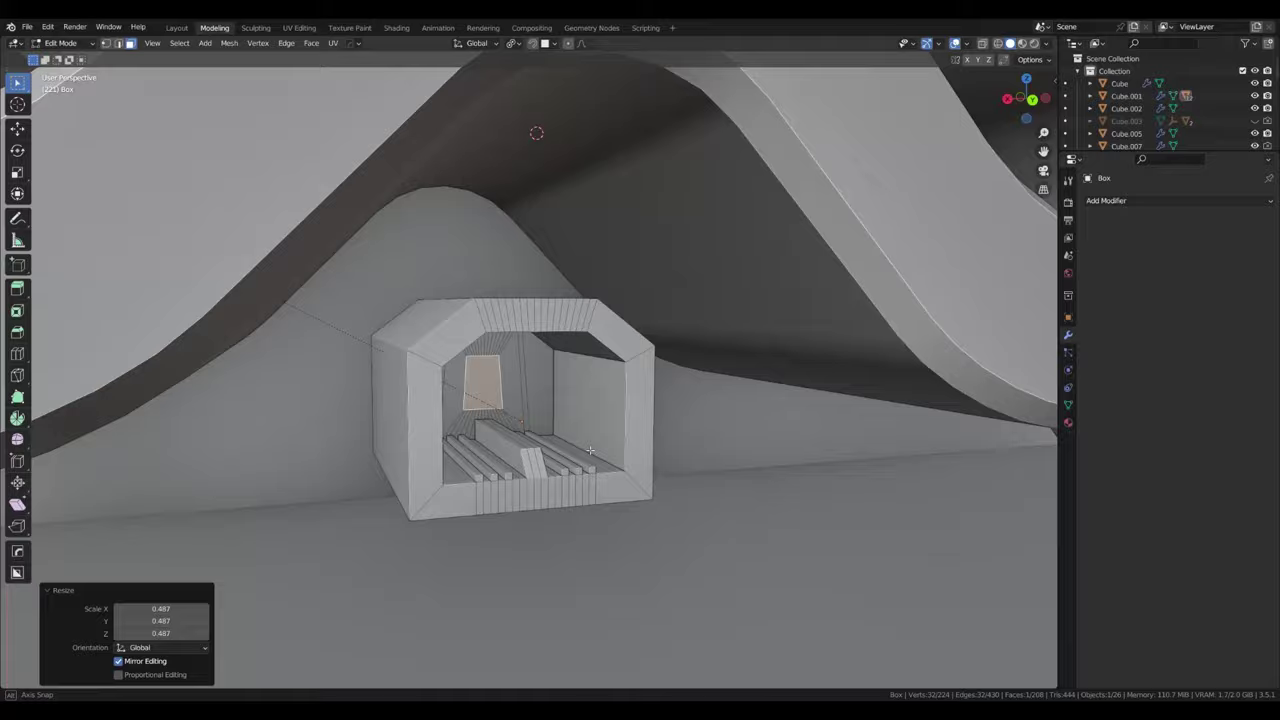
middle_drag(590, 451, 450, 380)
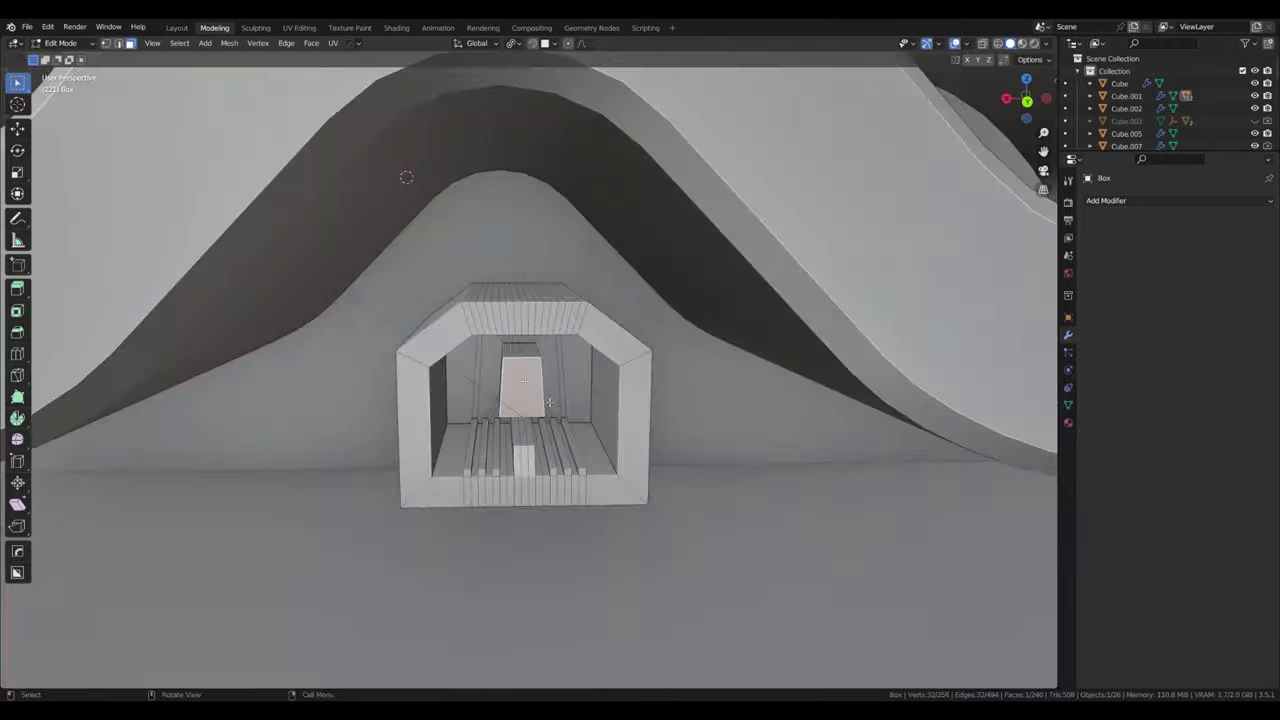
key(ctrl+r)
click(441, 385)
key(ctrl+r)
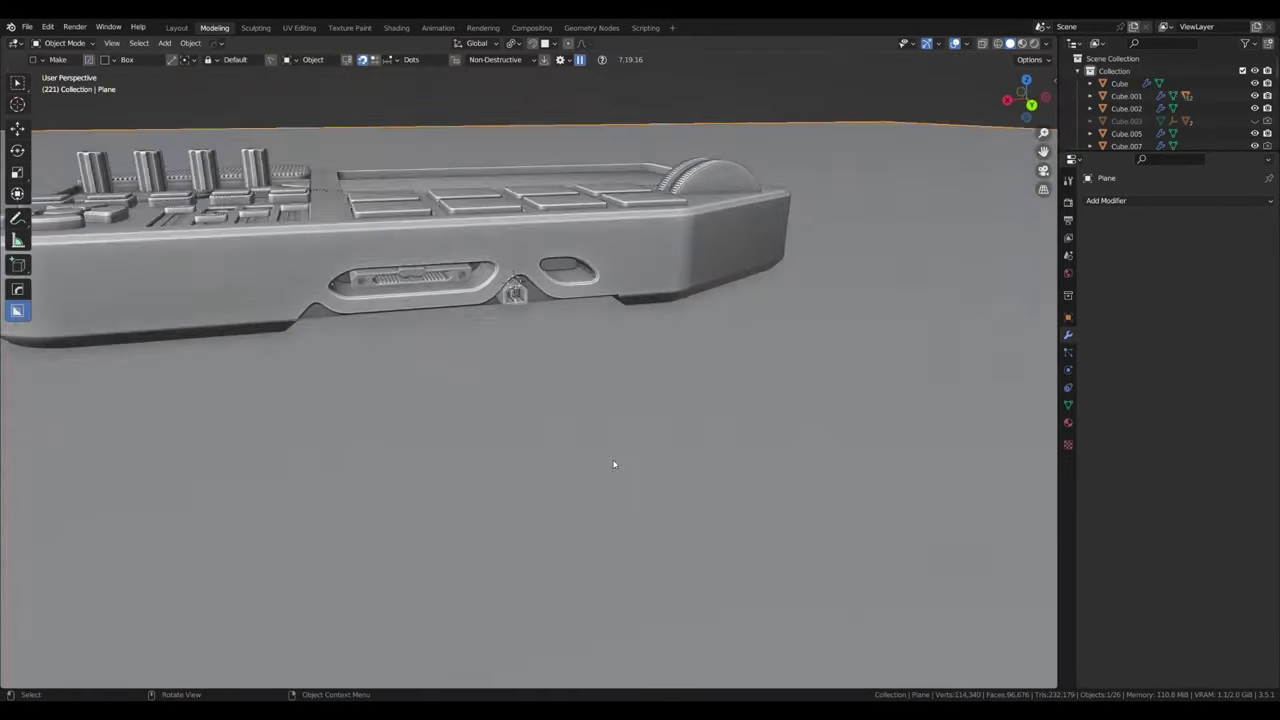
mouse_move(611, 463)
middle_down()
mouse_move(674, 379)
mouse_move(631, 385)
middle_up()
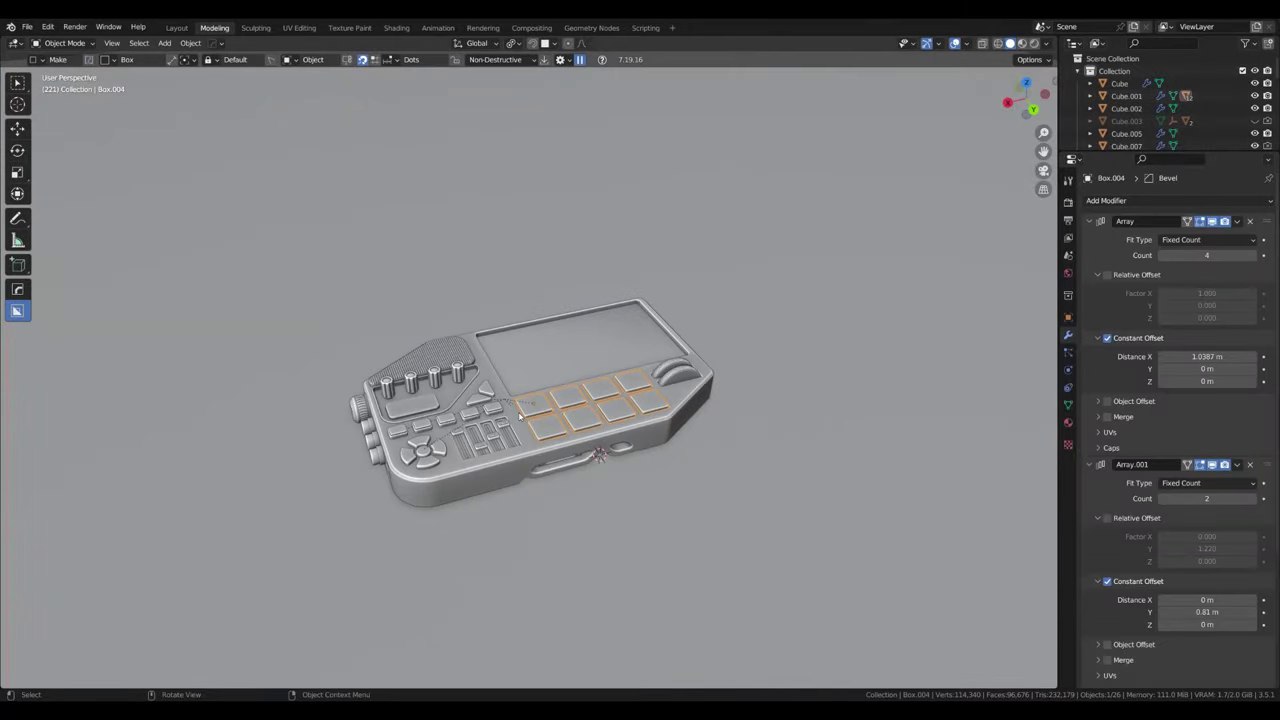
Step: Add a new object through F3 search and look over the device's side ports
key(F3)
key(Return)
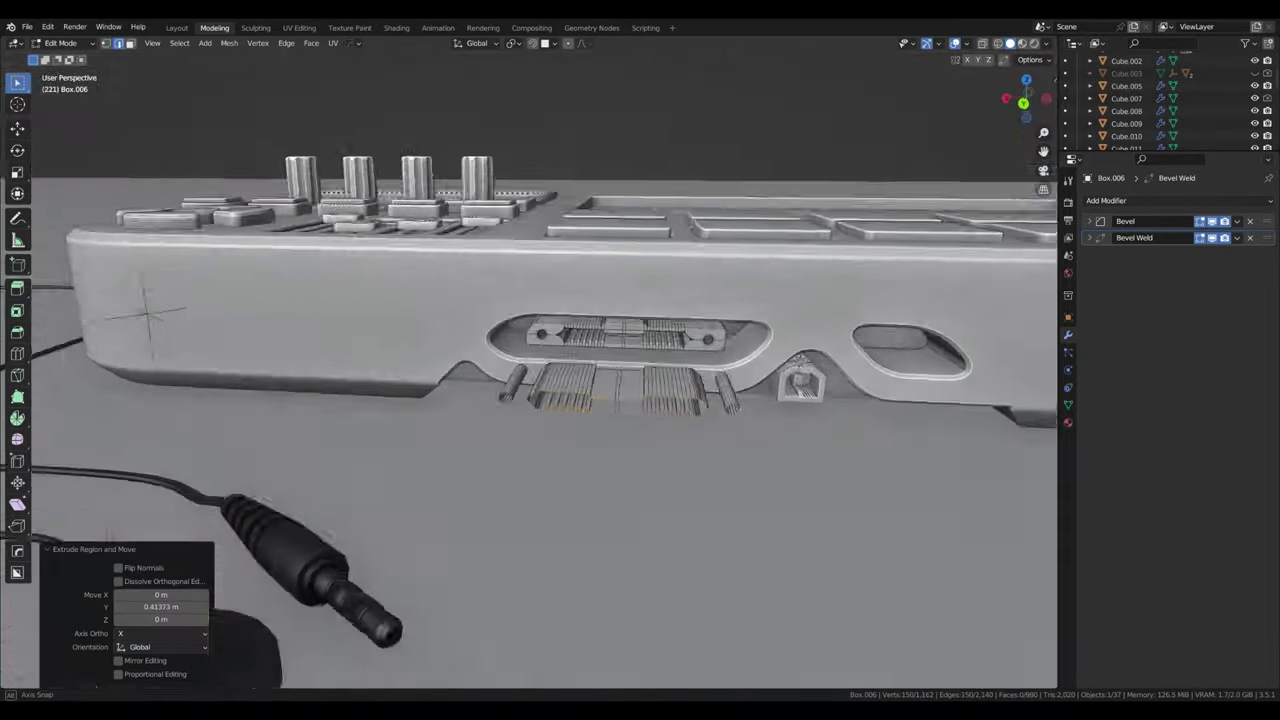
middle_drag(620, 410, 698, 408)
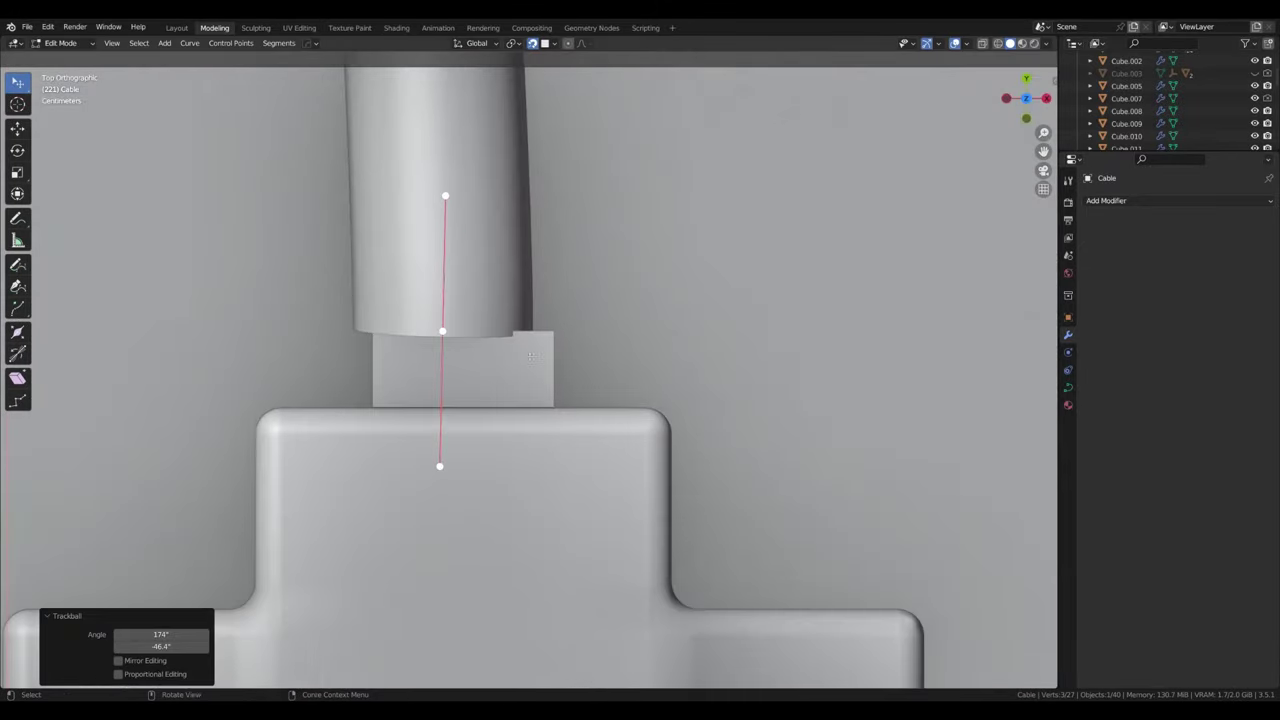
Step: Move the cable's connector block down, rotate it, and select the nearby empty
click(1068, 388)
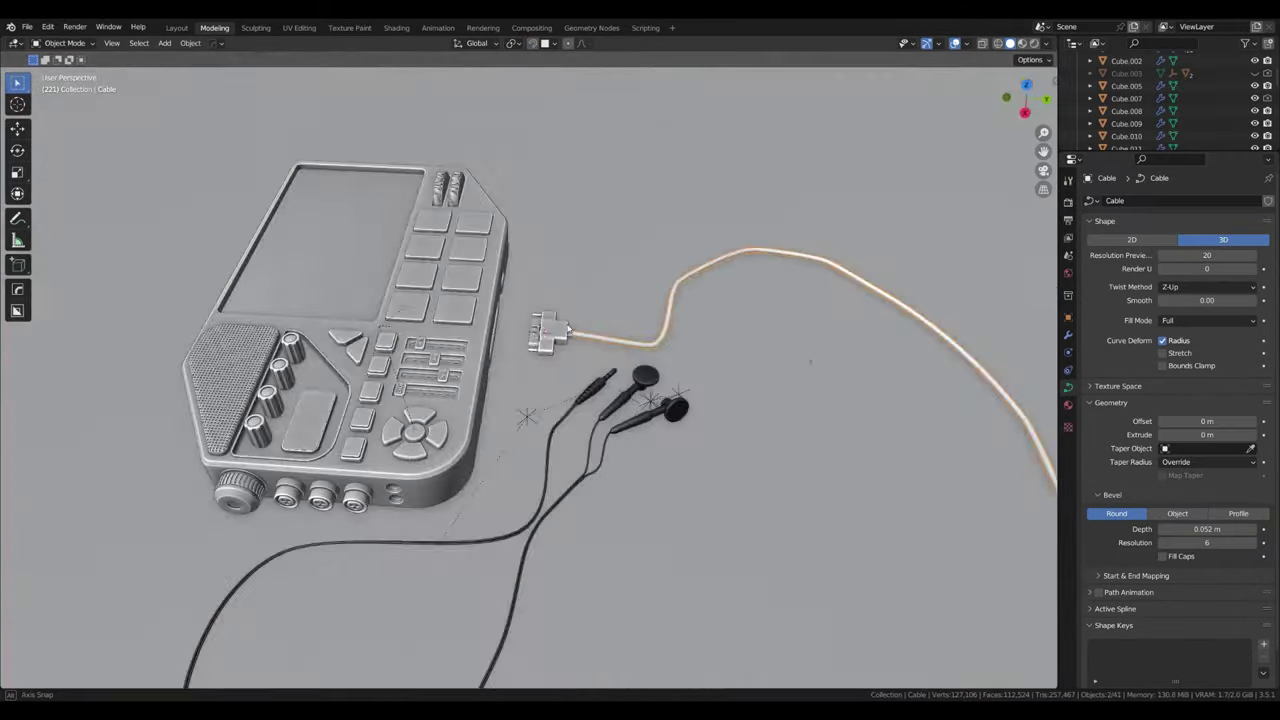
click(576, 402)
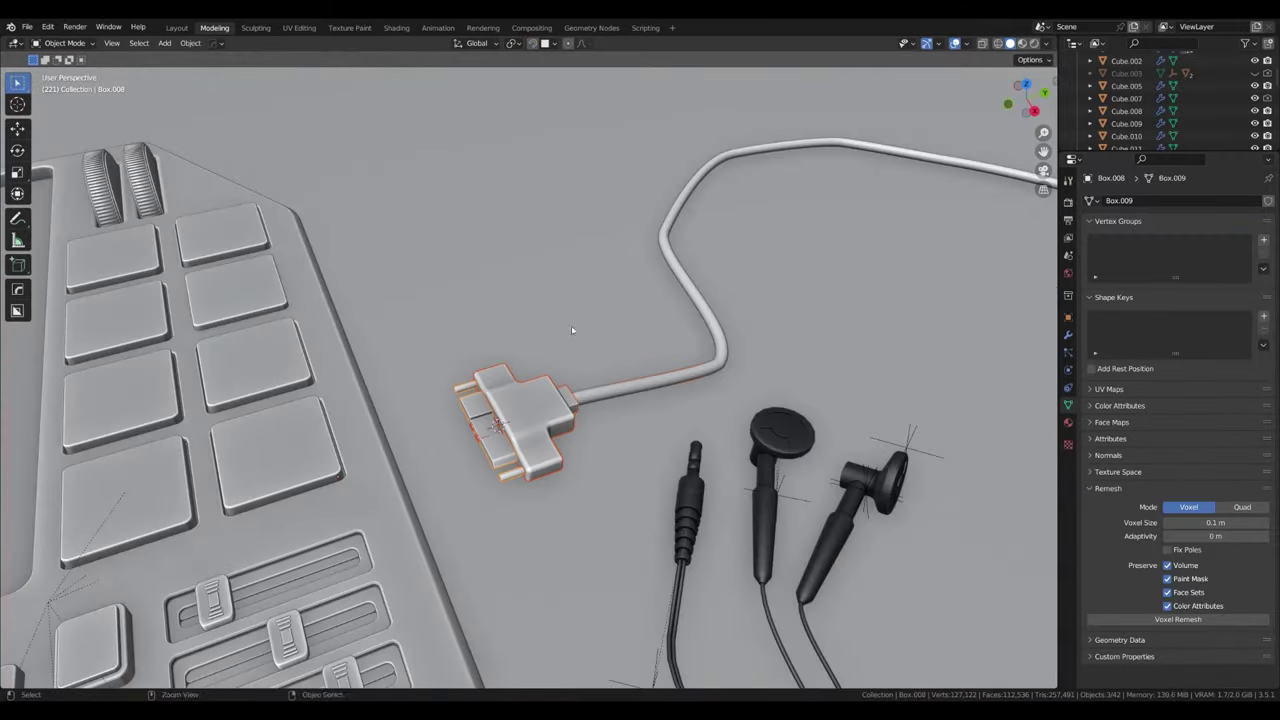
click(549, 275)
key(r)
key(r)
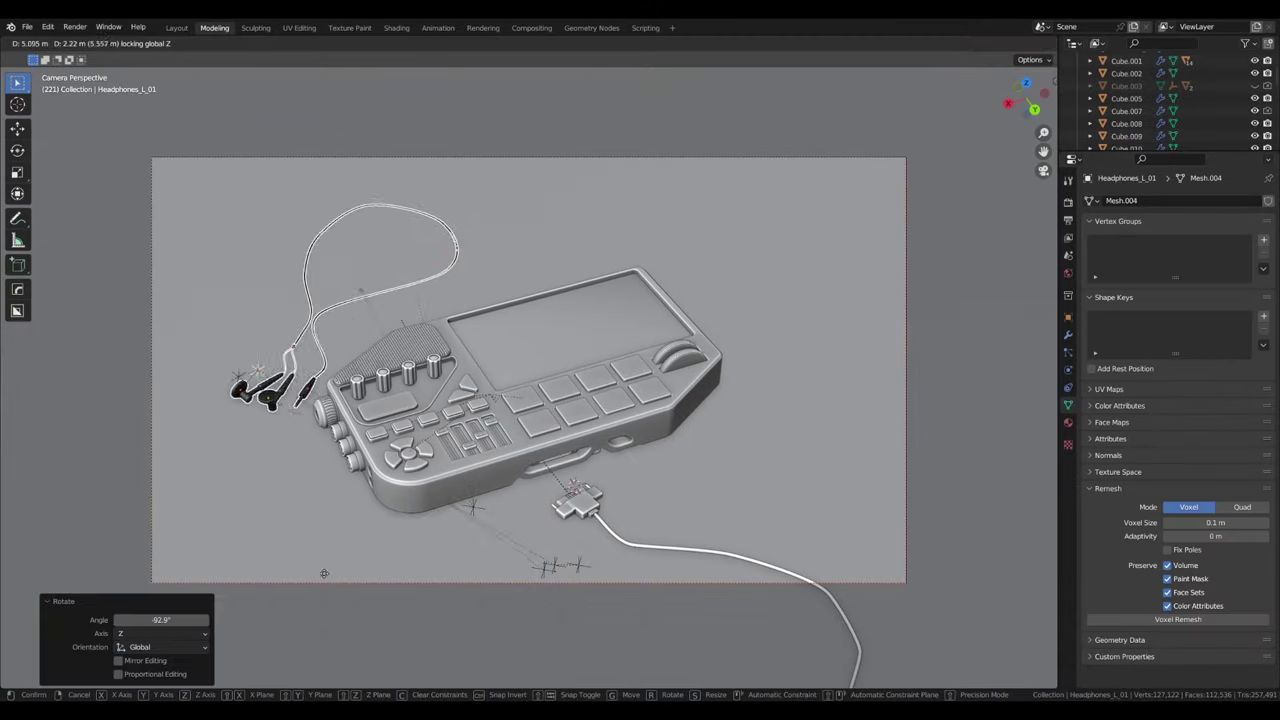
click(476, 505)
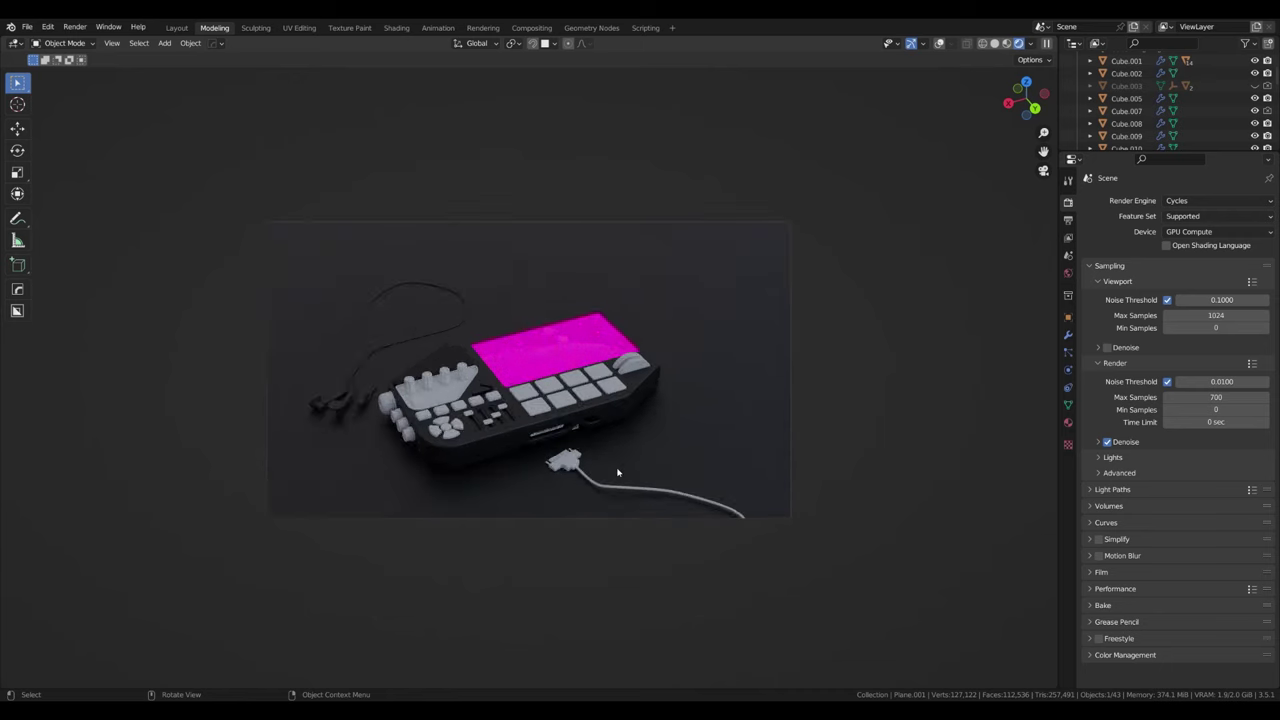
Step: Check the viewport shading options and the world's shader nodes
scroll(617, 472, down, 3)
click(1031, 43)
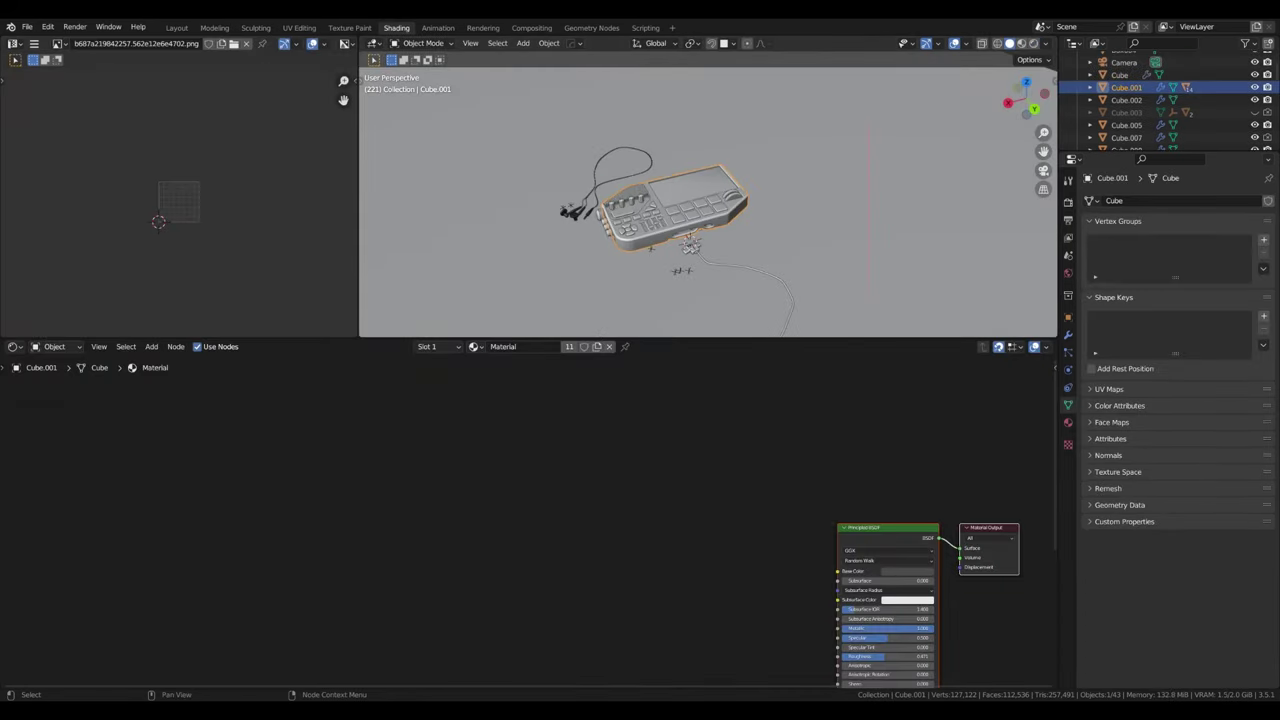
click(57, 374)
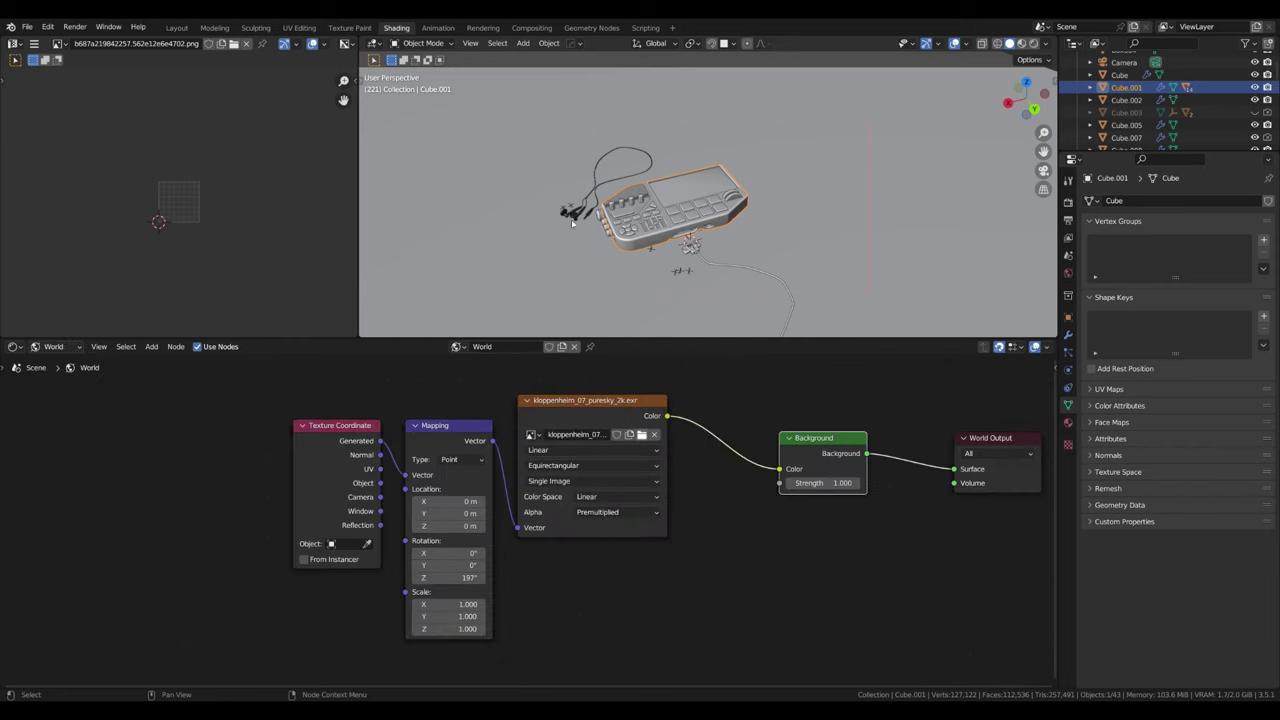
Step: Select the Display, frame its Material.001 image texture node, and view it in Material Preview
click(53, 346)
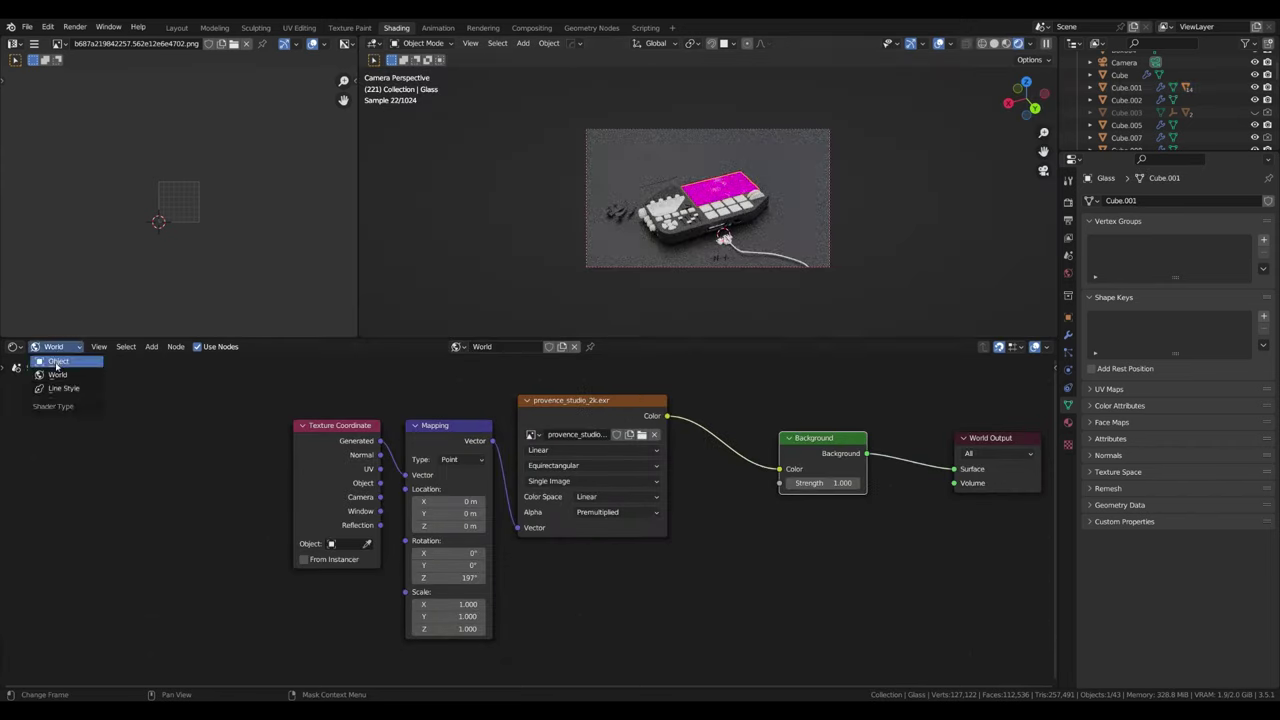
click(50, 363)
click(410, 440)
key(KP_Decimal)
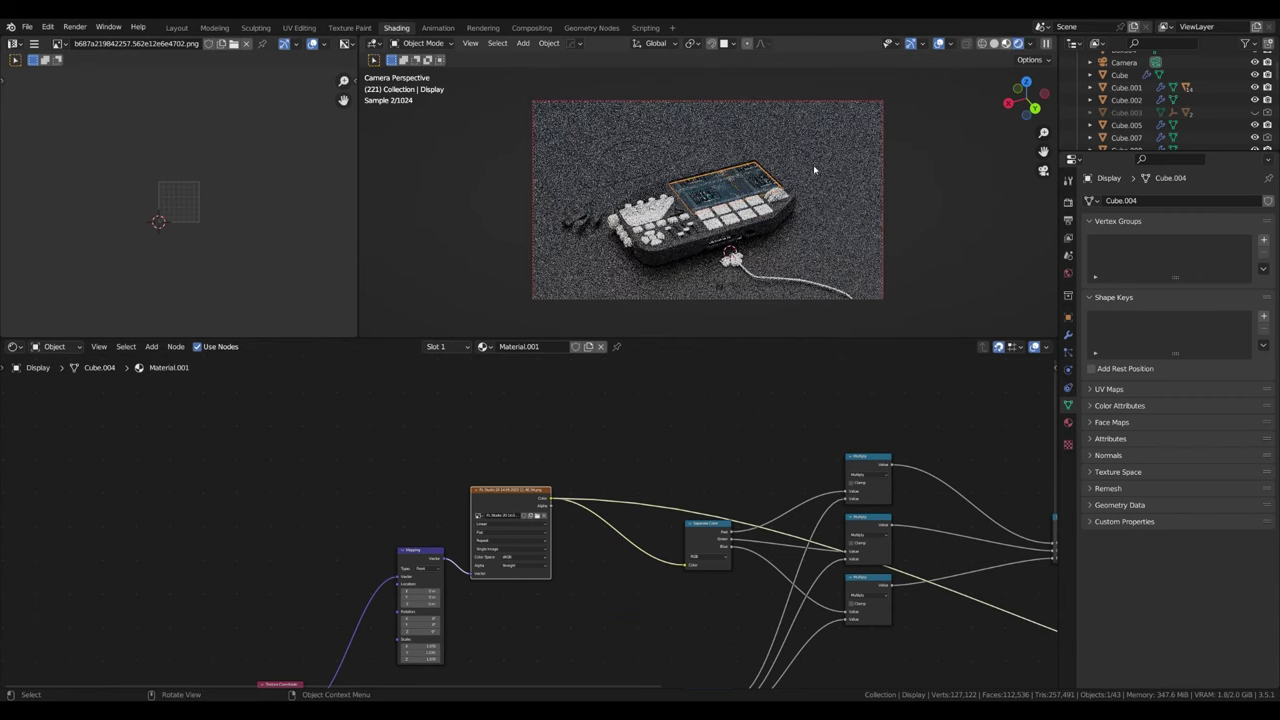
key(z)
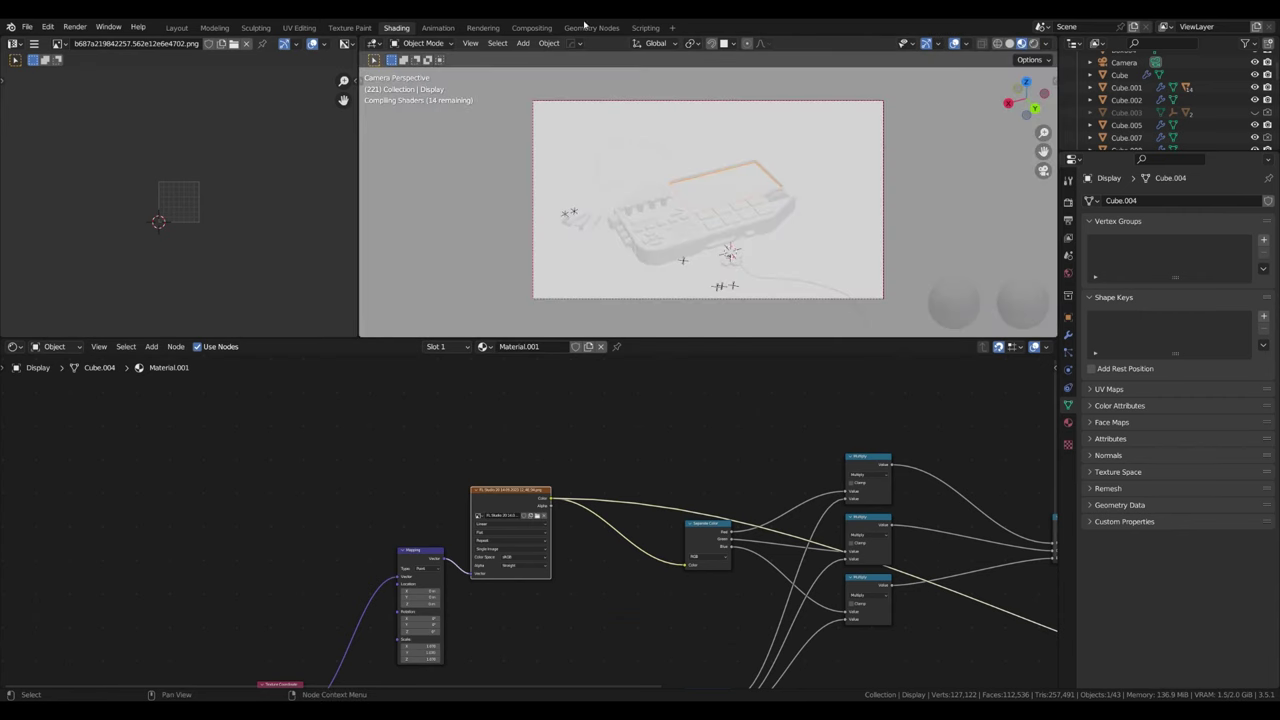
key(KP_Decimal)
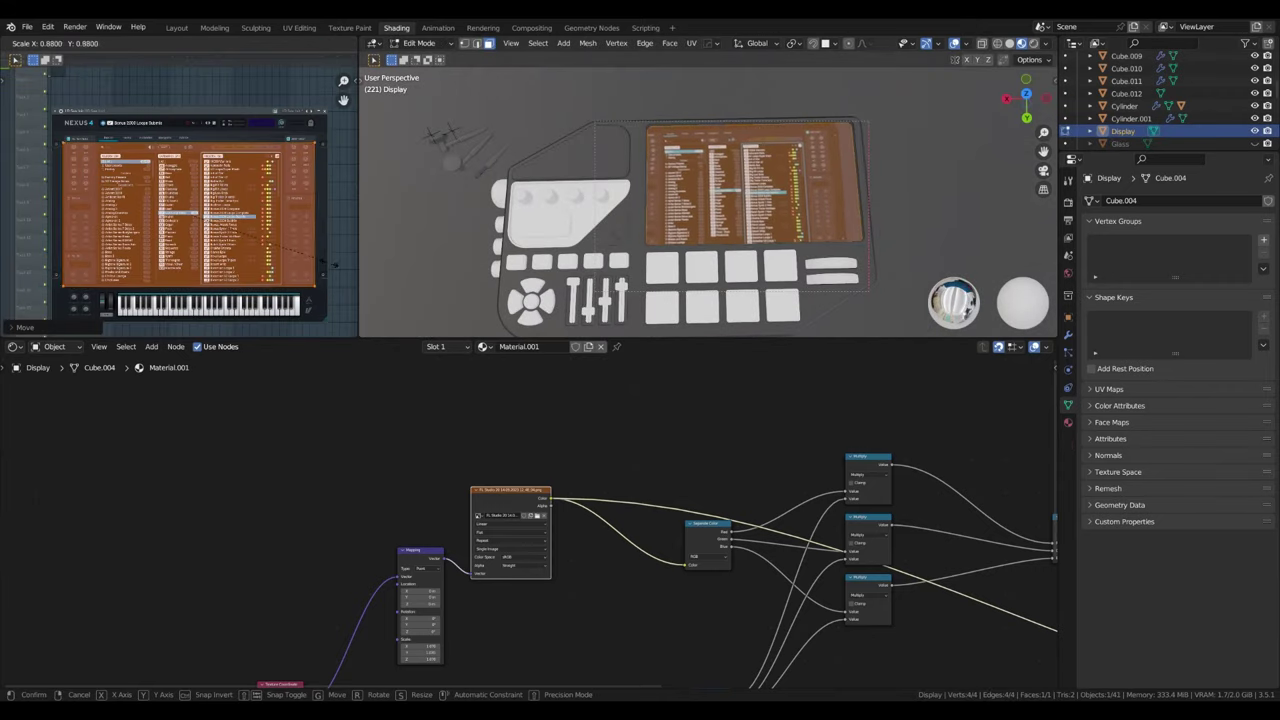
Step: Enter 1200 in the Value node to scale the screen pattern finer, then select the ground plane
middle_drag(352, 410, 386, 342)
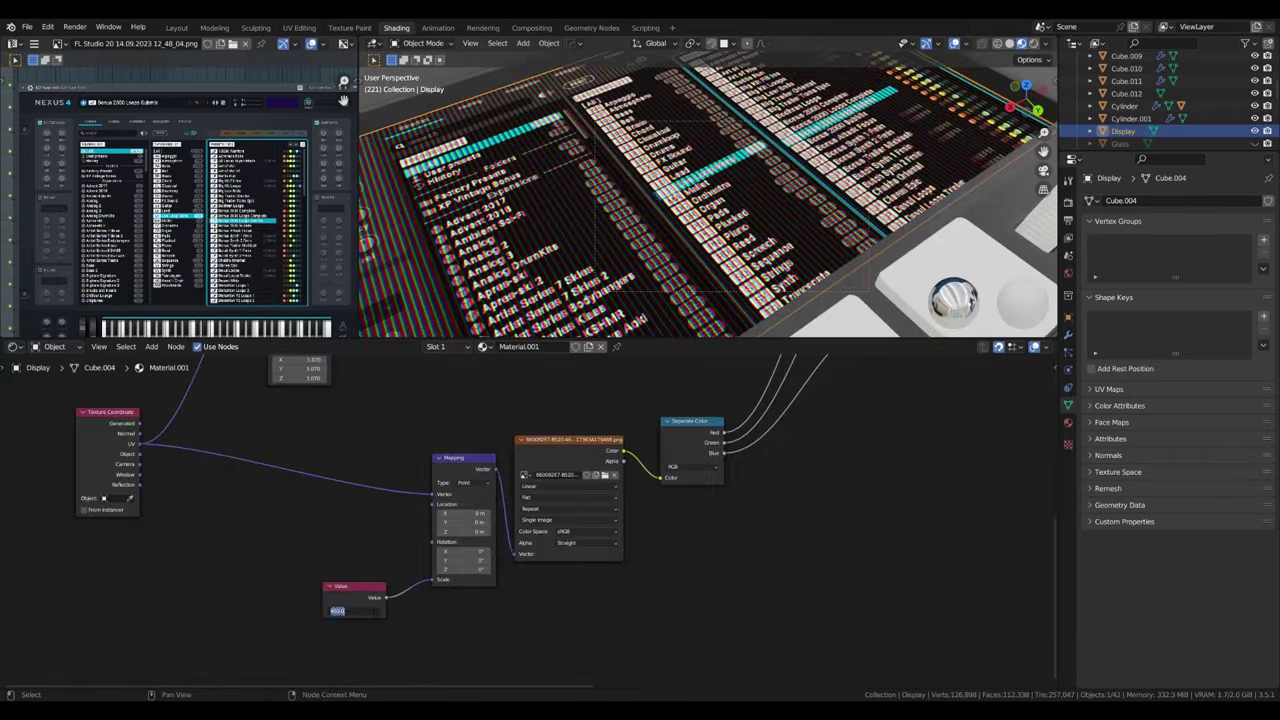
text(1200)
key(Return)
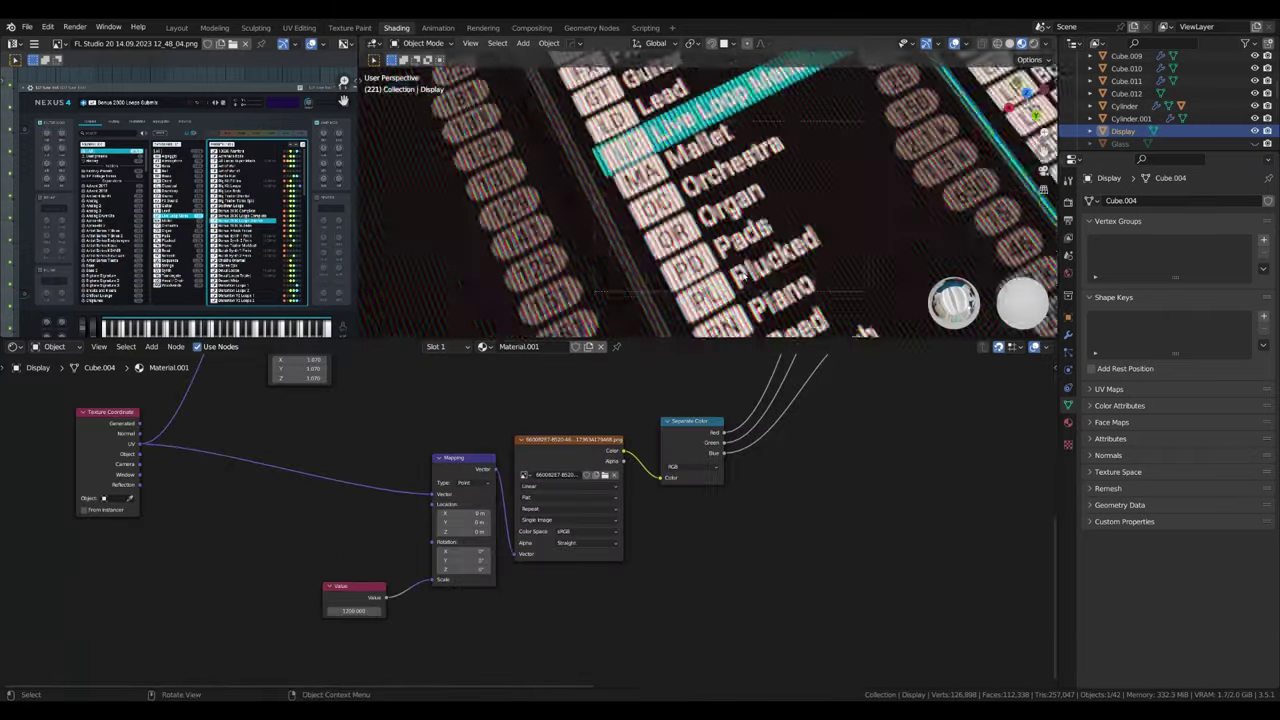
key(Return)
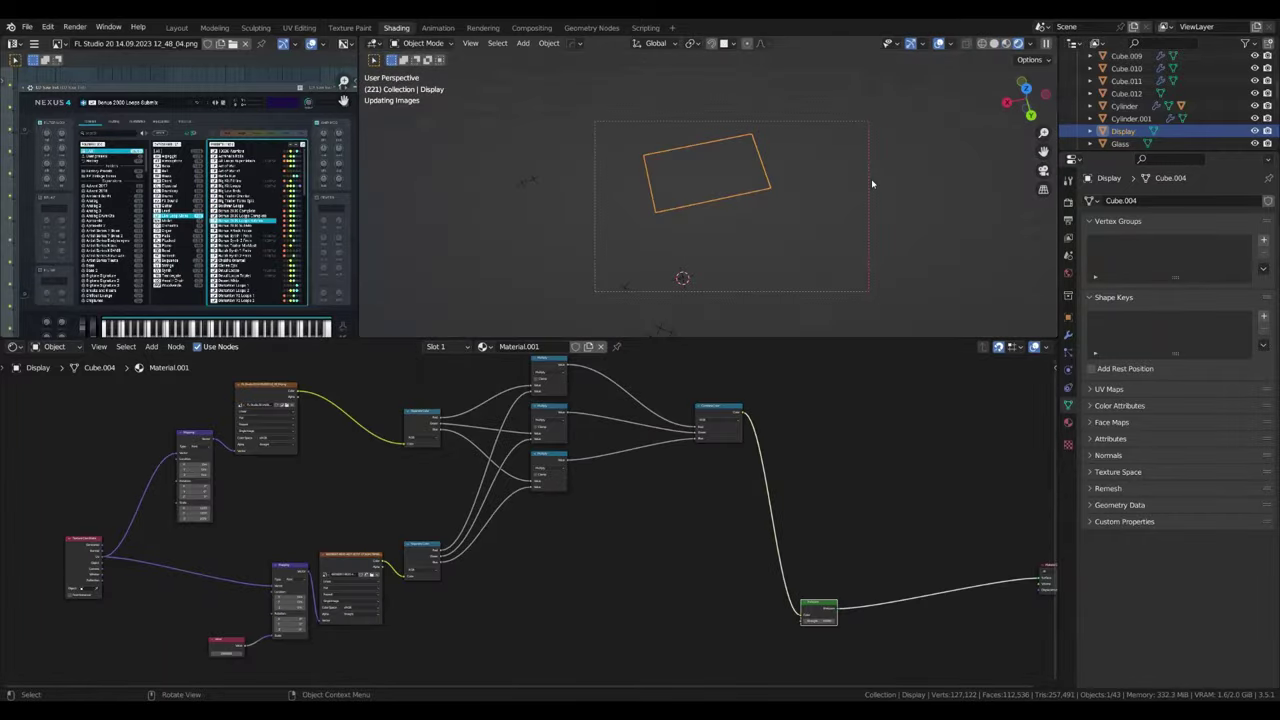
click(730, 215)
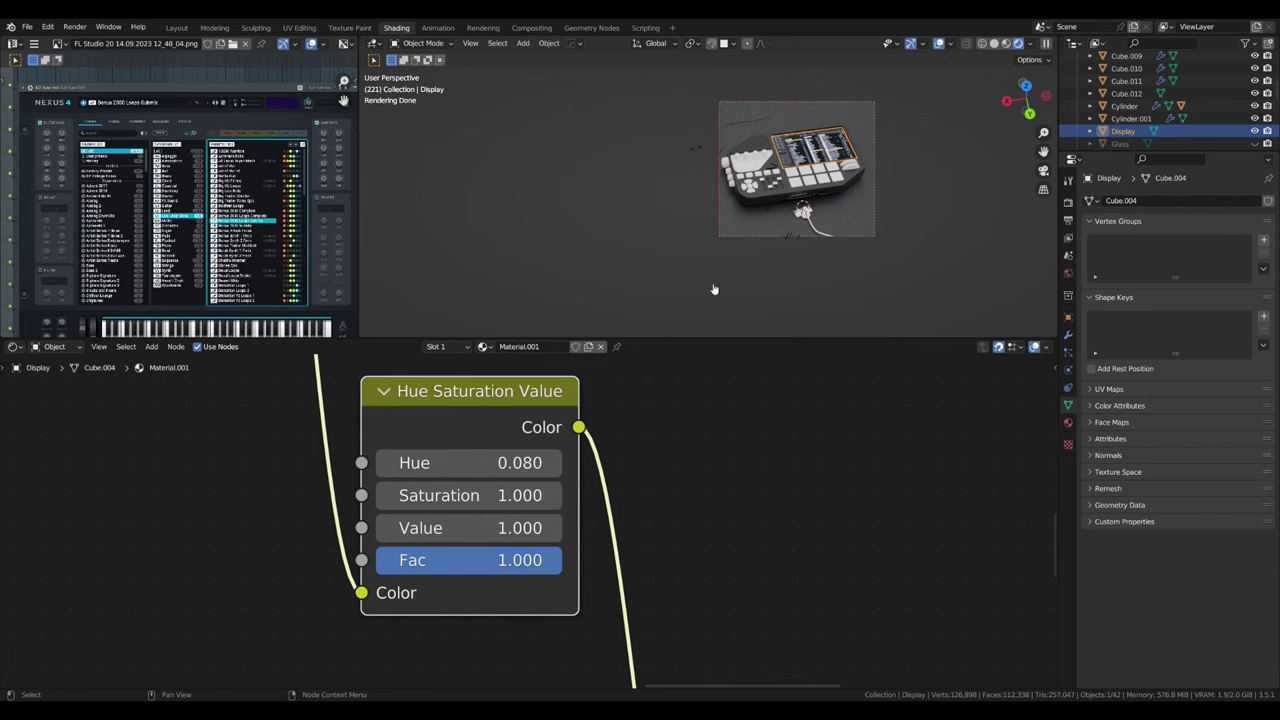
scroll(772, 509, down, 5)
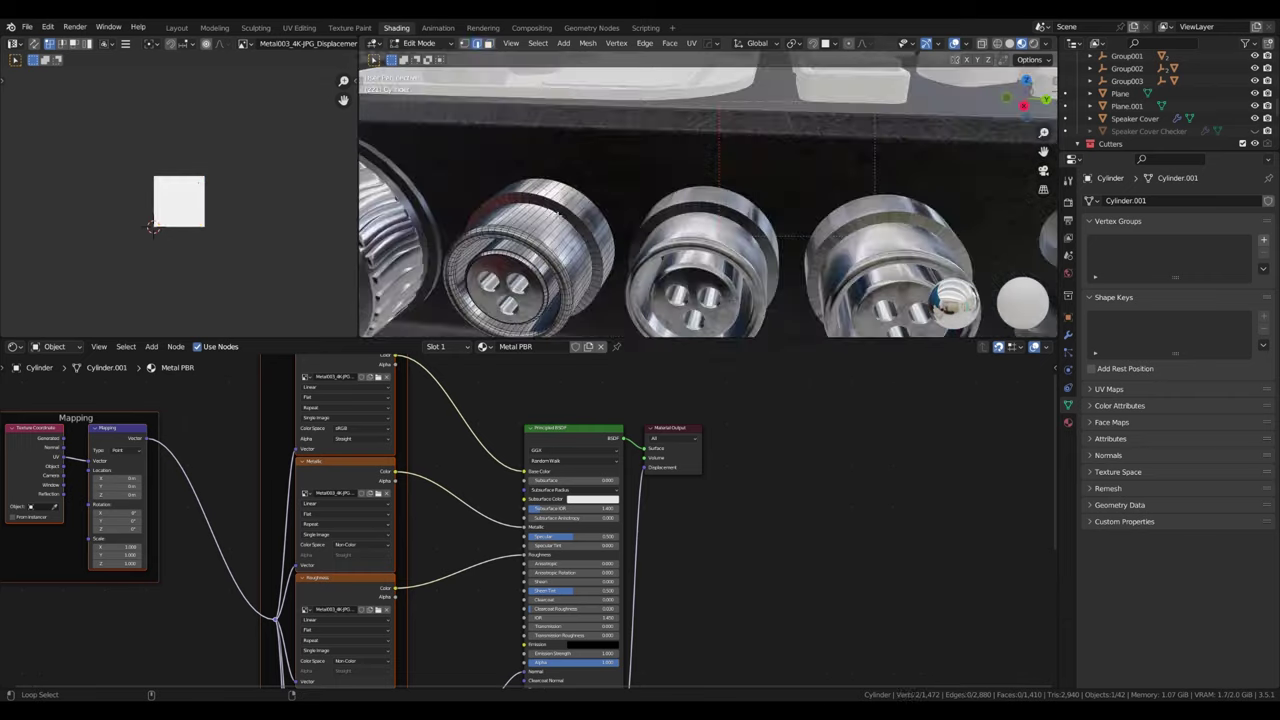
Step: Bevel the jack cylinder's edges and shrink its selected faces along normals
key(ctrl+b)
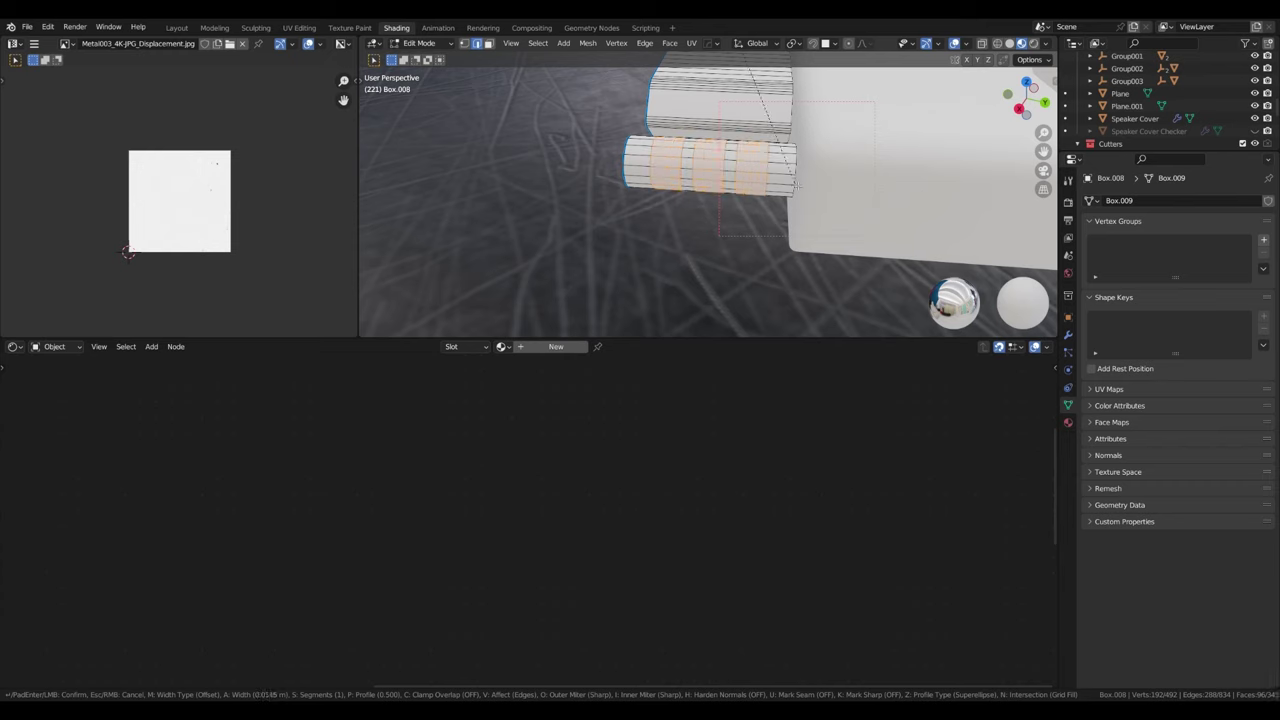
click(796, 185)
key(alt+s)
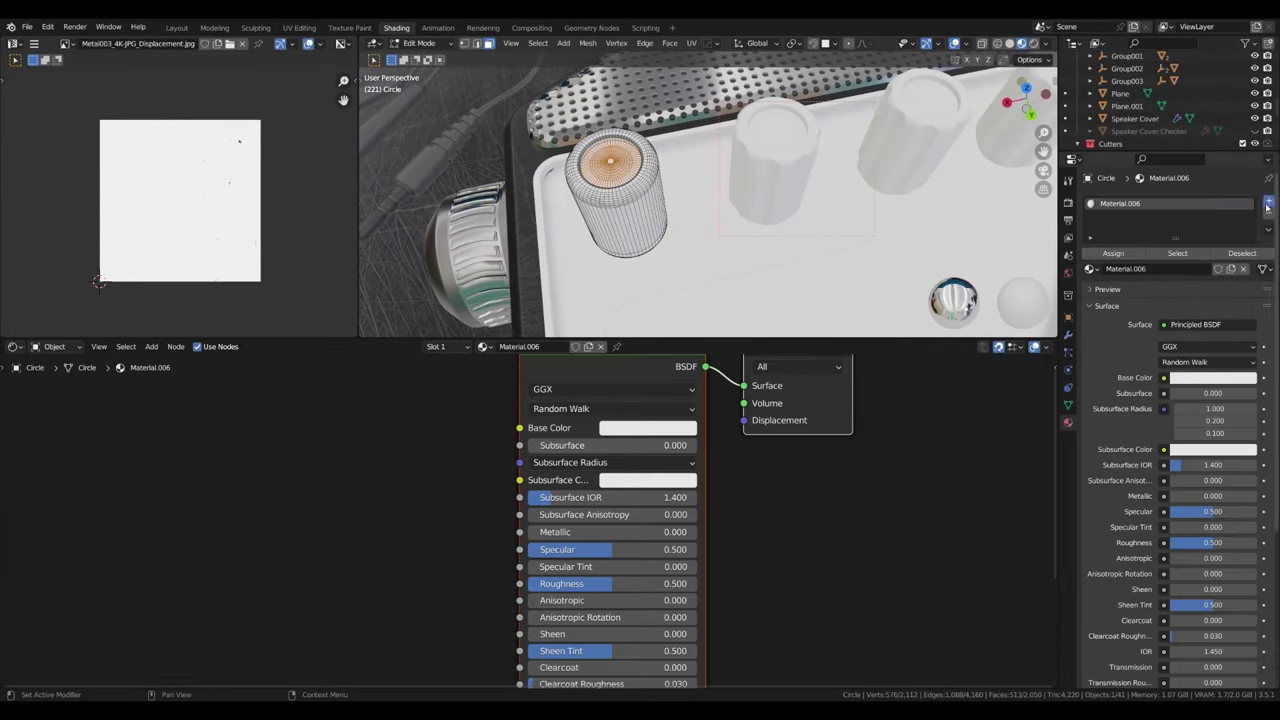
Step: Assign the textured 'Material' to the knobs, UV unwrap them, and remove Cube.005's material
click(1090, 288)
click(1120, 291)
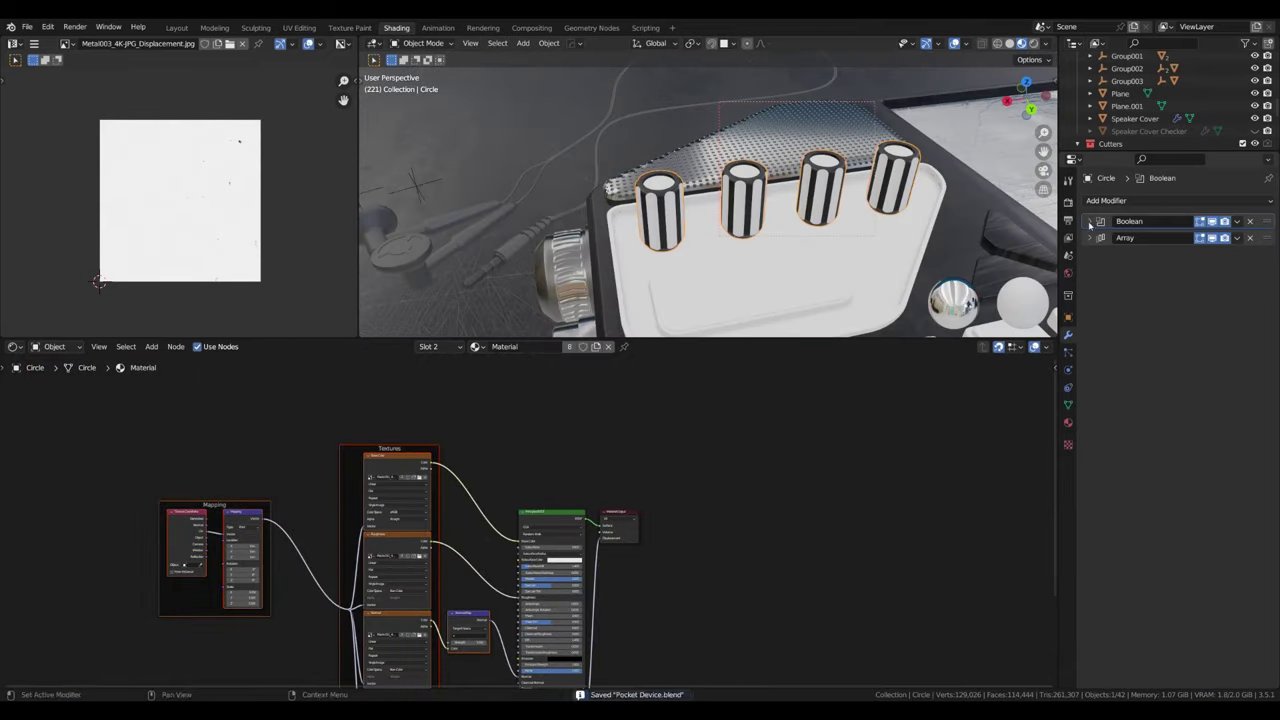
click(656, 214)
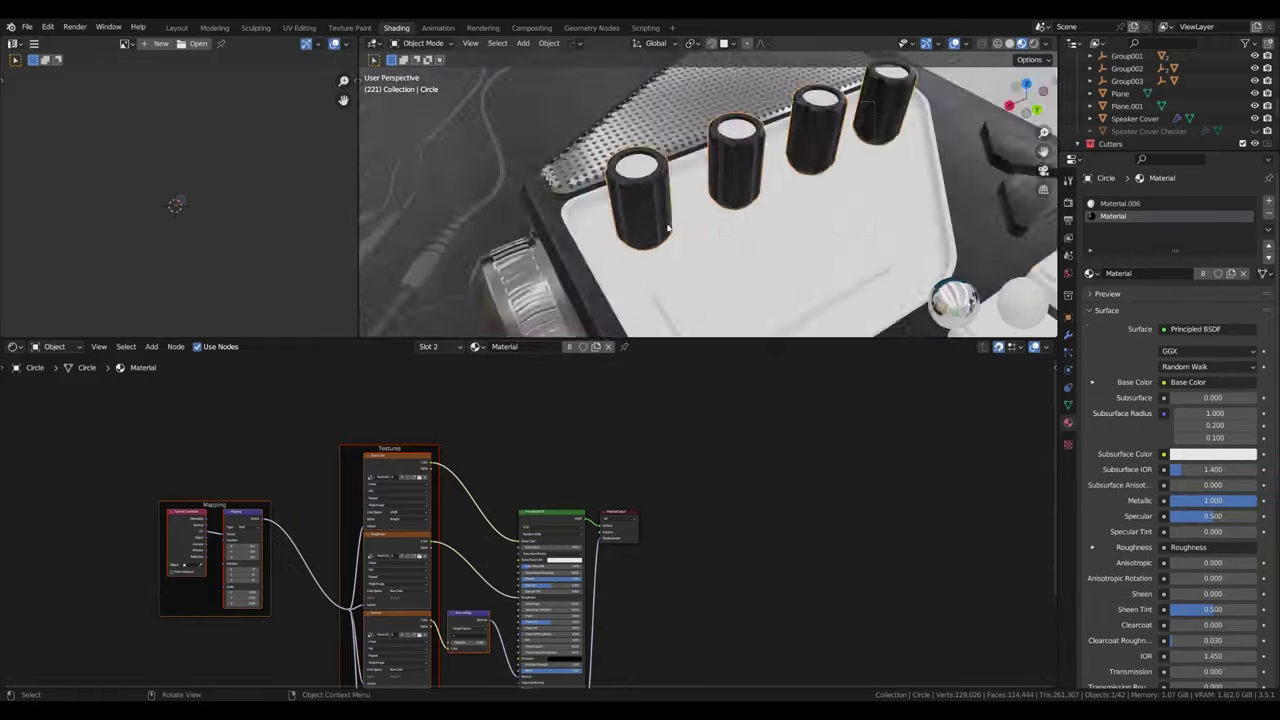
click(607, 347)
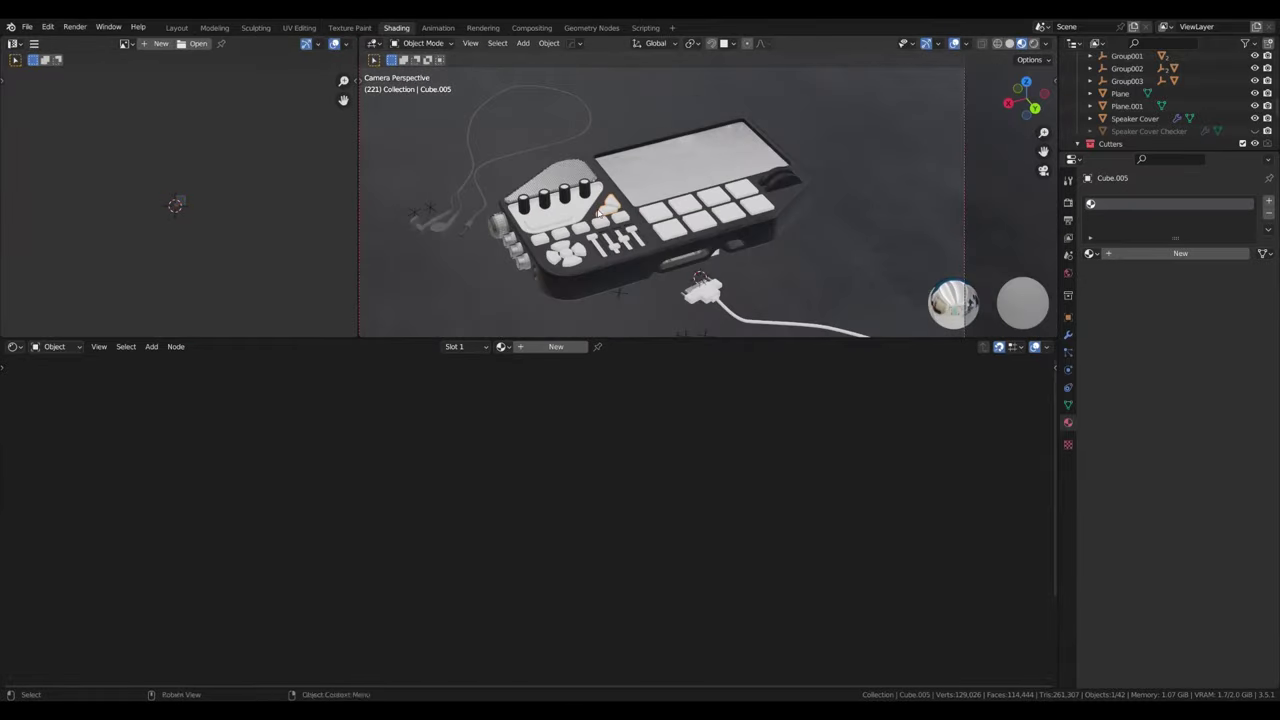
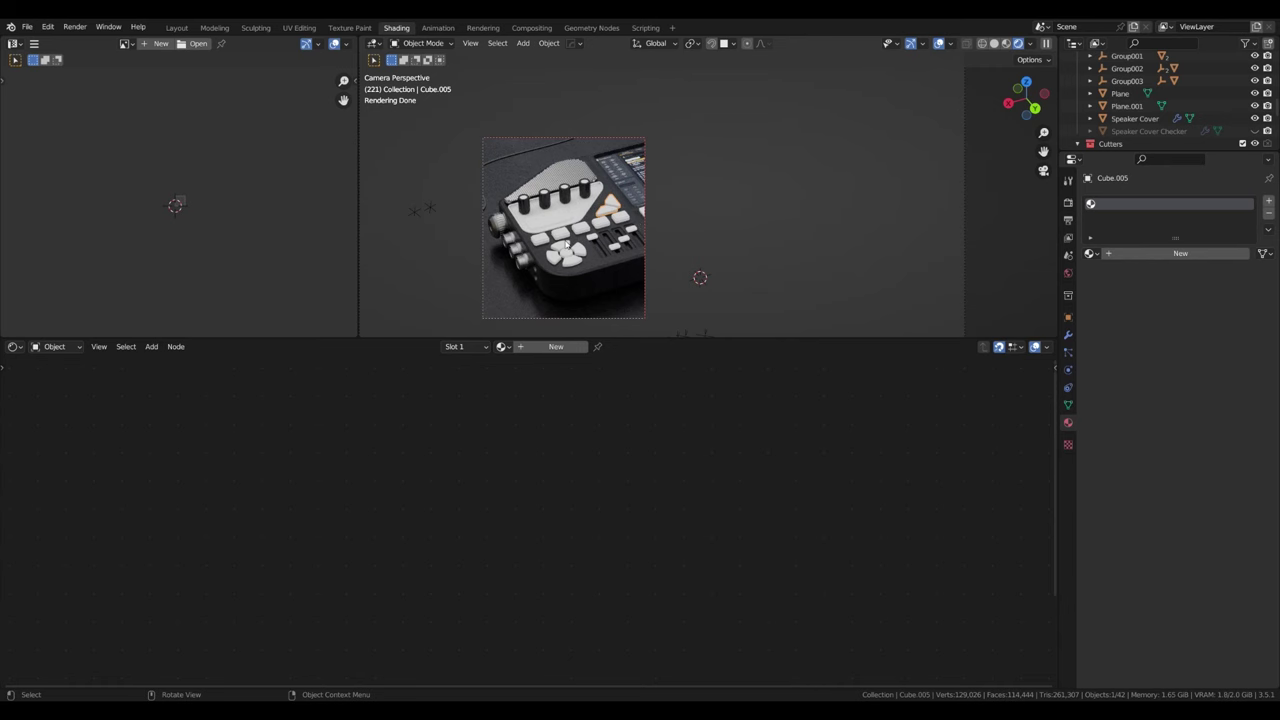
Step: Add an Area light, then scale it up to 1.819 and lift it high above the controller
scroll(566, 243, down, 1)
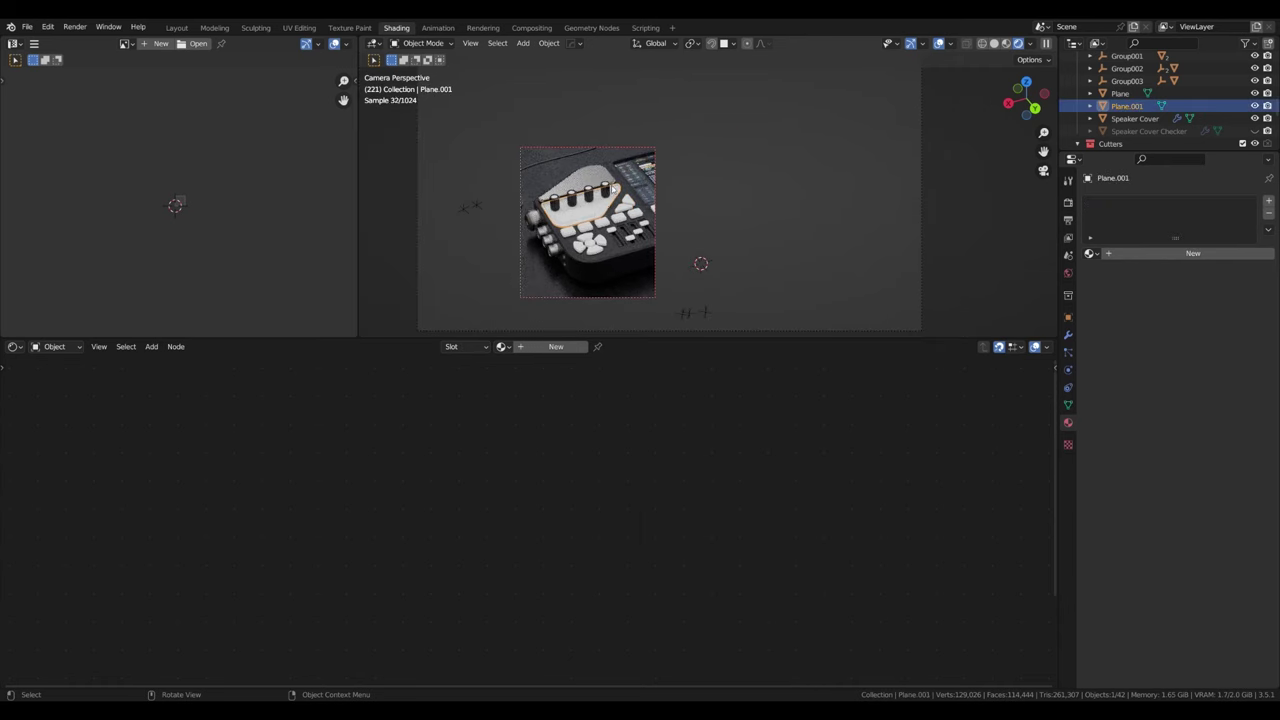
click(612, 187)
middle_drag(826, 194, 600, 250)
key(shift+a)
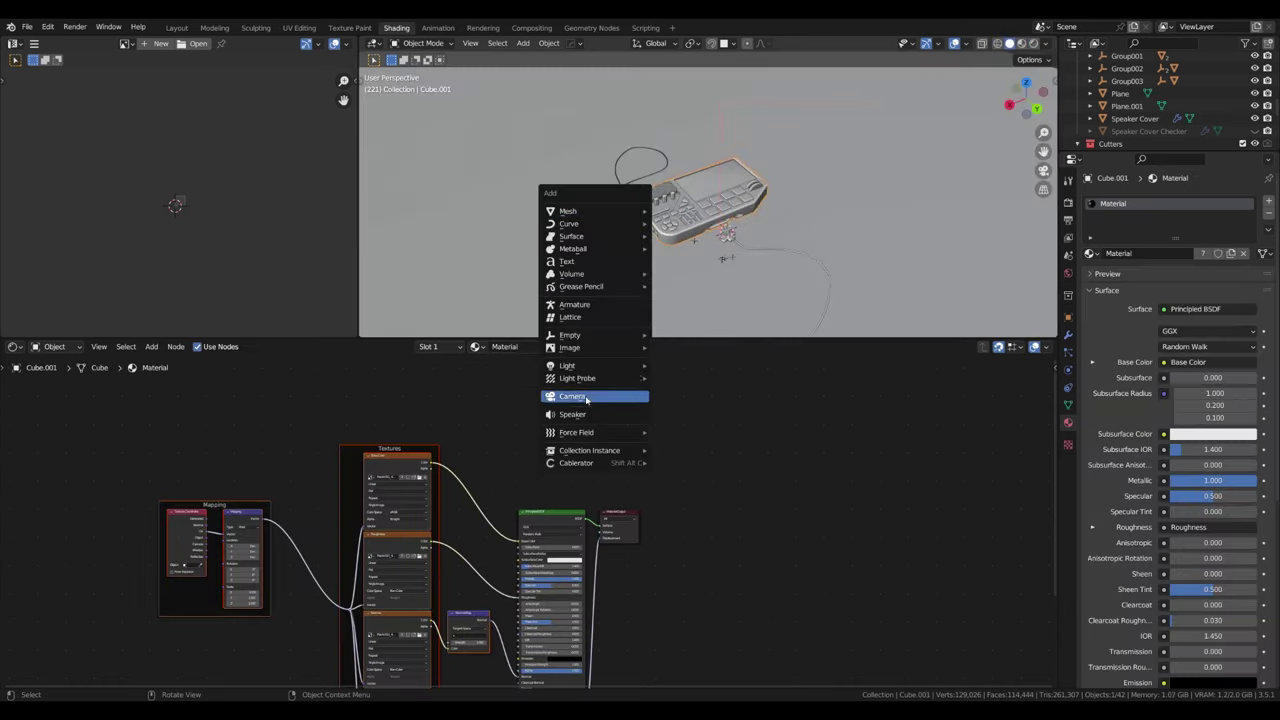
click(700, 450)
key(s)
click(955, 311)
key(g)
key(z)
key(z)
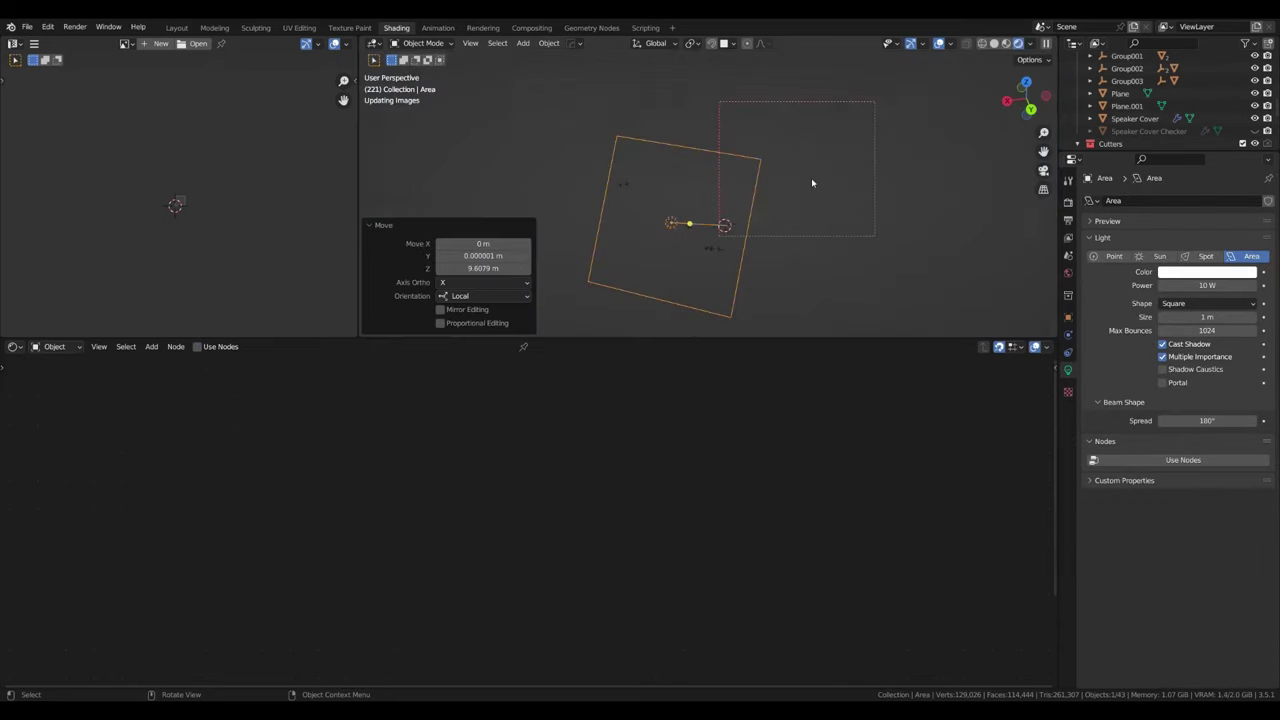
click(811, 180)
key(s)
key(Return)
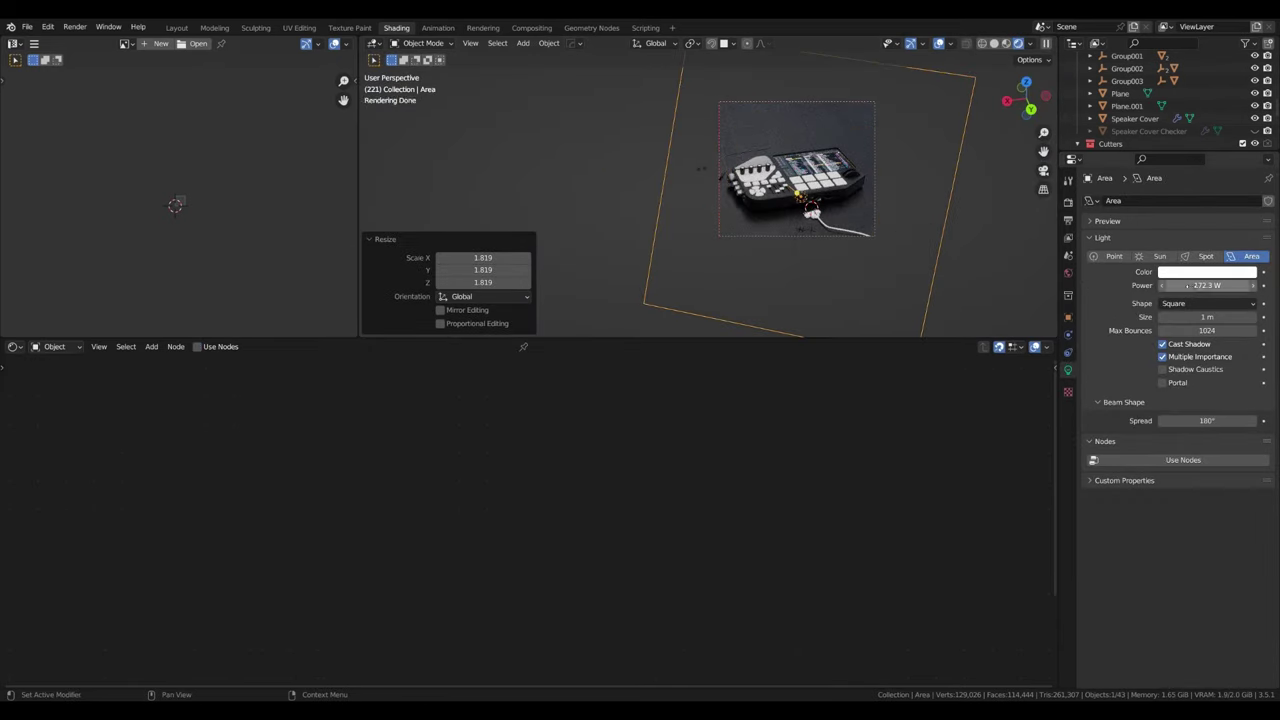
click(1030, 43)
Step: Compare Sun, Point and Spot light types, keep Area, and shrink it to 0.439
scroll(1192, 127, down, 1)
scroll(1192, 127, up, 5)
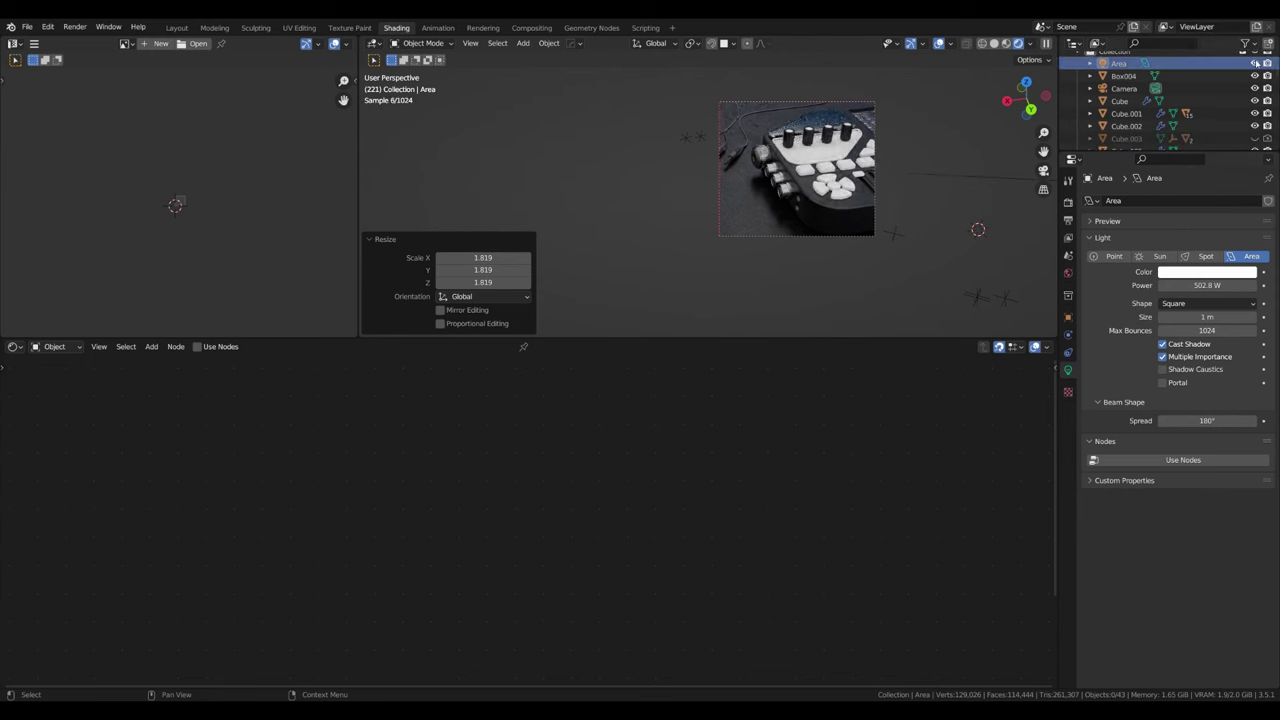
click(1160, 256)
click(1113, 256)
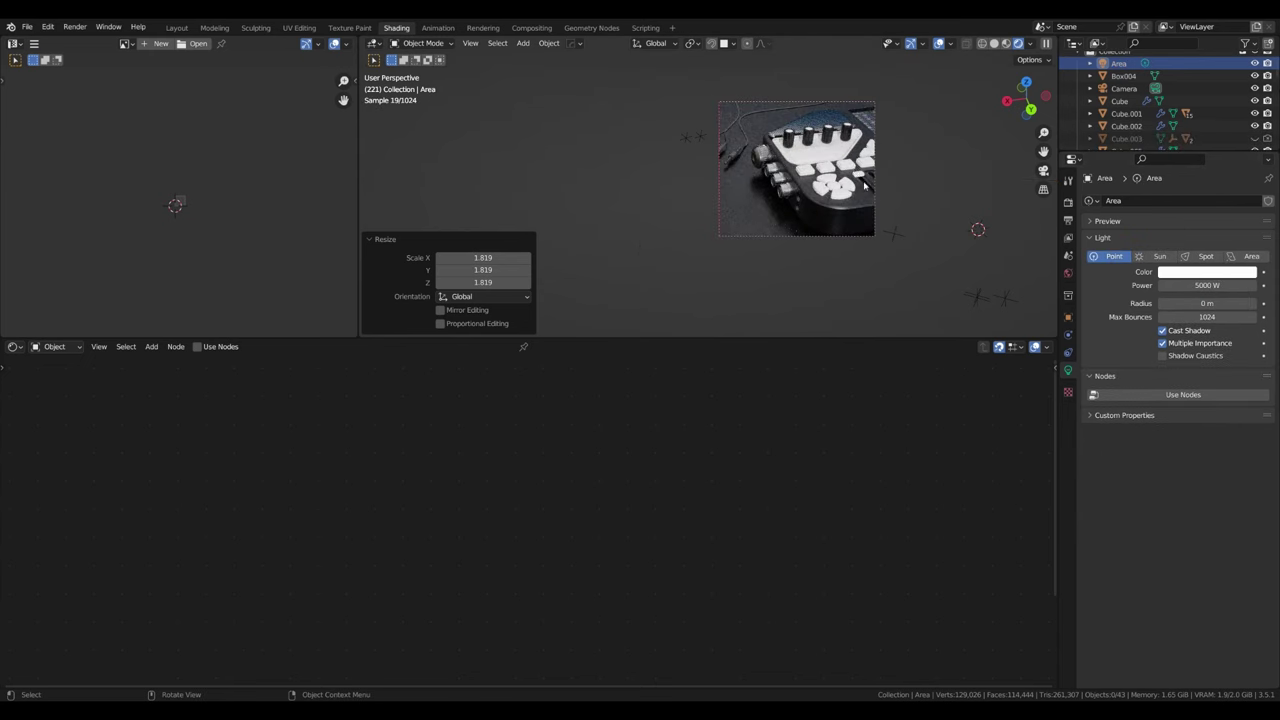
click(1205, 256)
click(1250, 256)
key(s)
click(924, 244)
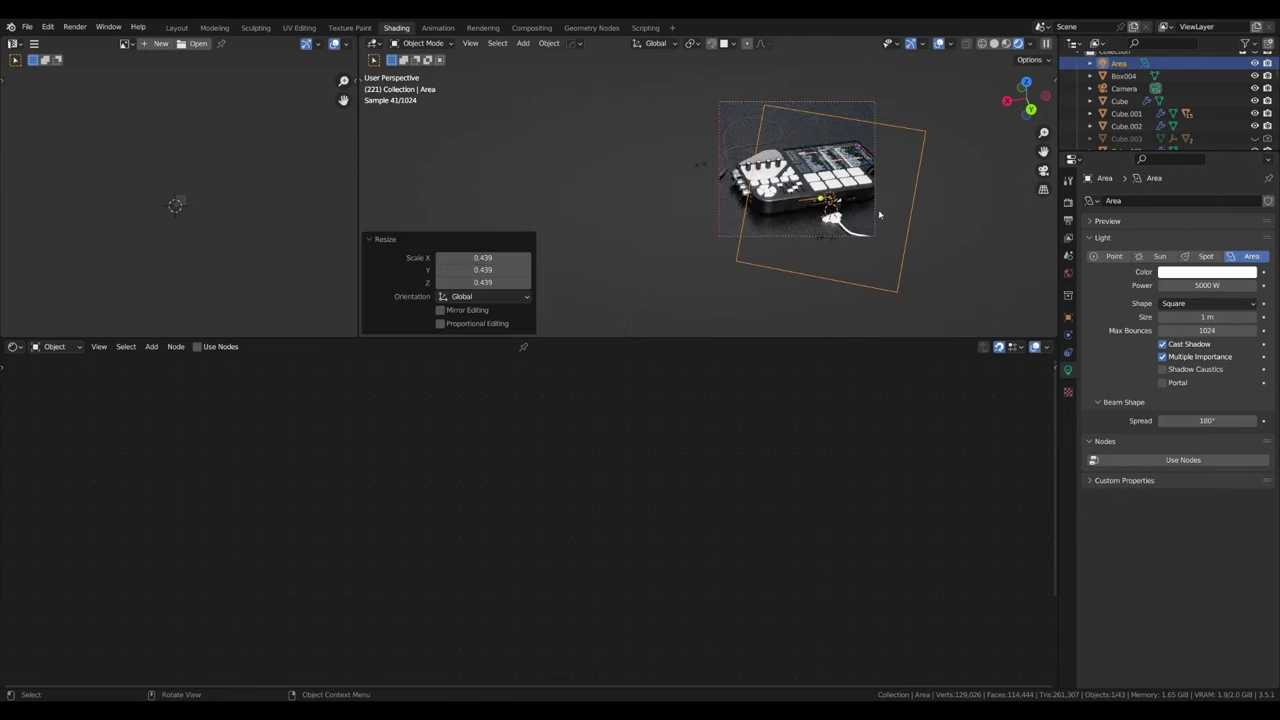
click(1255, 63)
click(1255, 63)
Step: Resize the area light again, cancel a sideways move, and return to the camera view
middle_drag(955, 90, 989, 87)
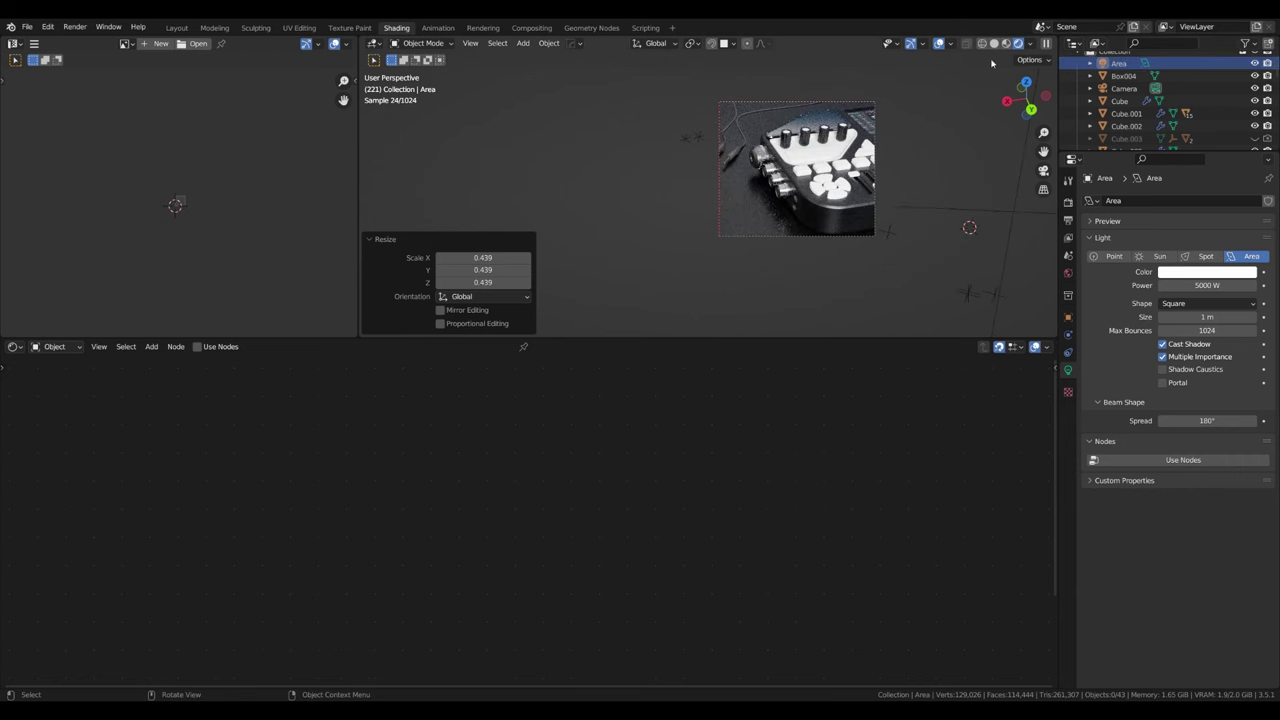
key(s)
key(Return)
key(g)
key(x)
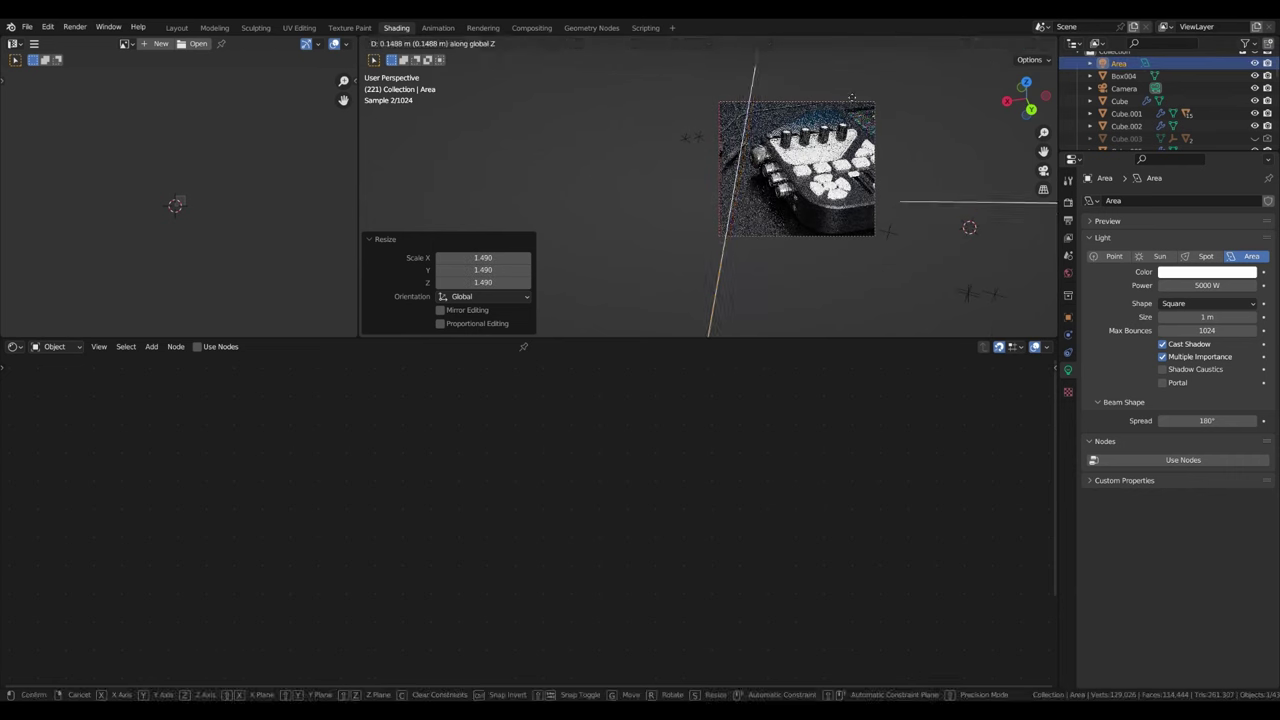
scroll(708, 187, down, 3)
key(Escape)
key(KP_0)
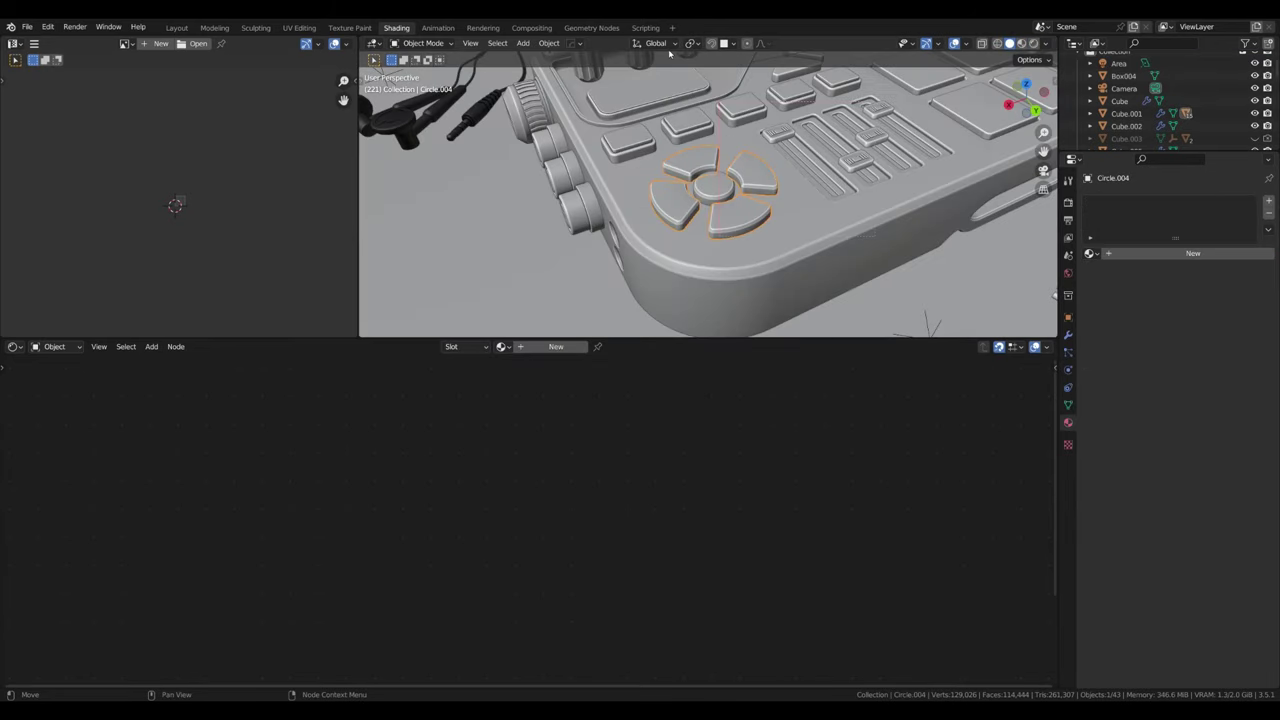
Step: Create a new material for the petal buttons, save the file, and frame the buttons
click(556, 346)
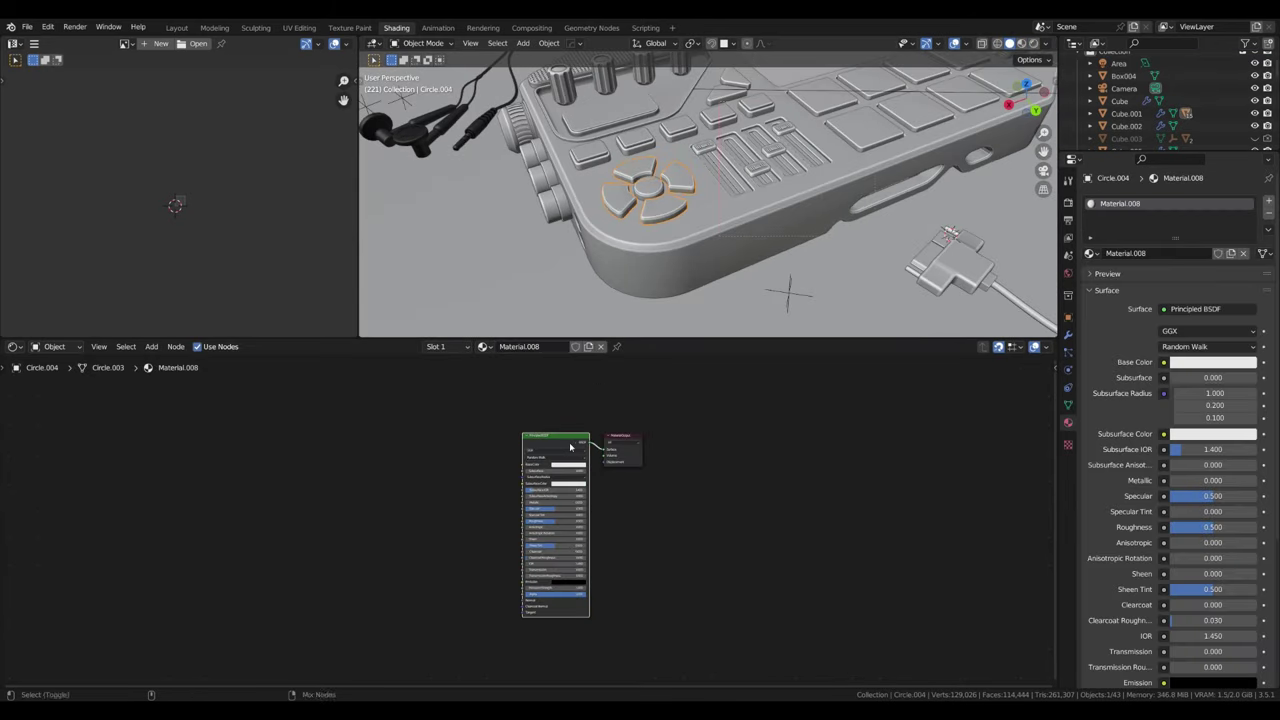
key(ctrl+s)
drag(682, 422, 572, 422)
key(z)
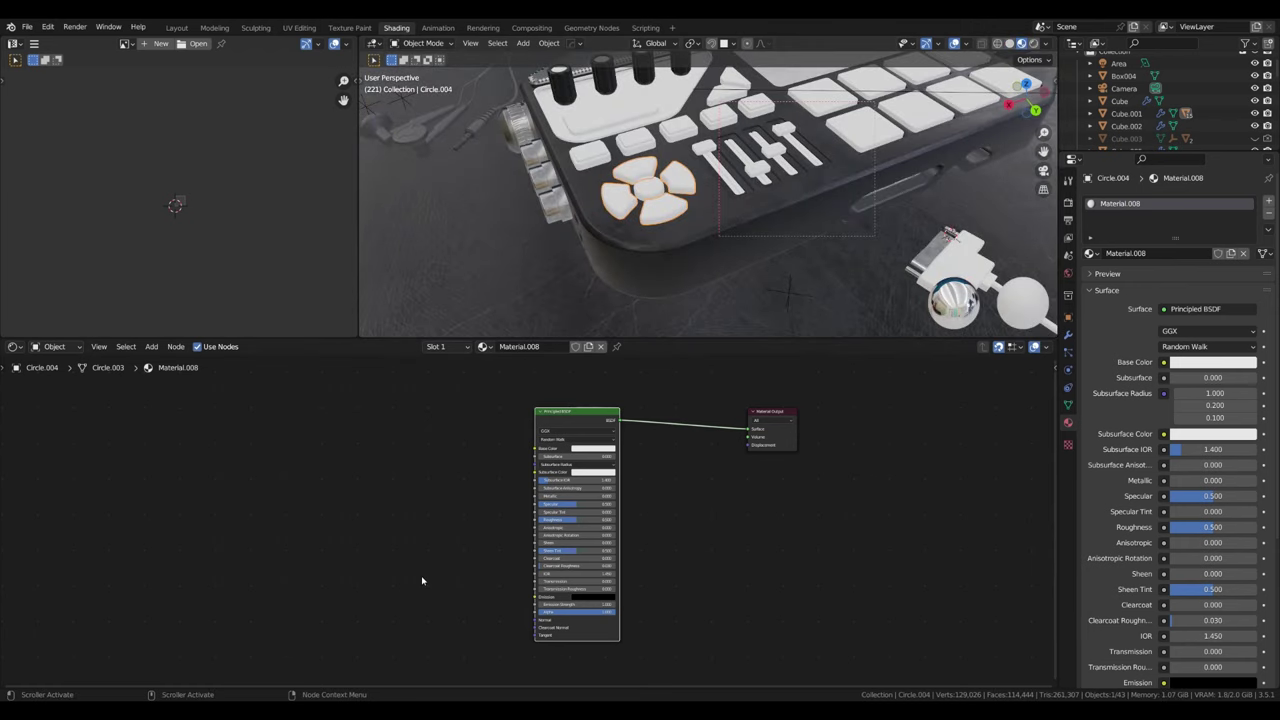
middle_drag(695, 288, 600, 300)
scroll(553, 545, up, 5)
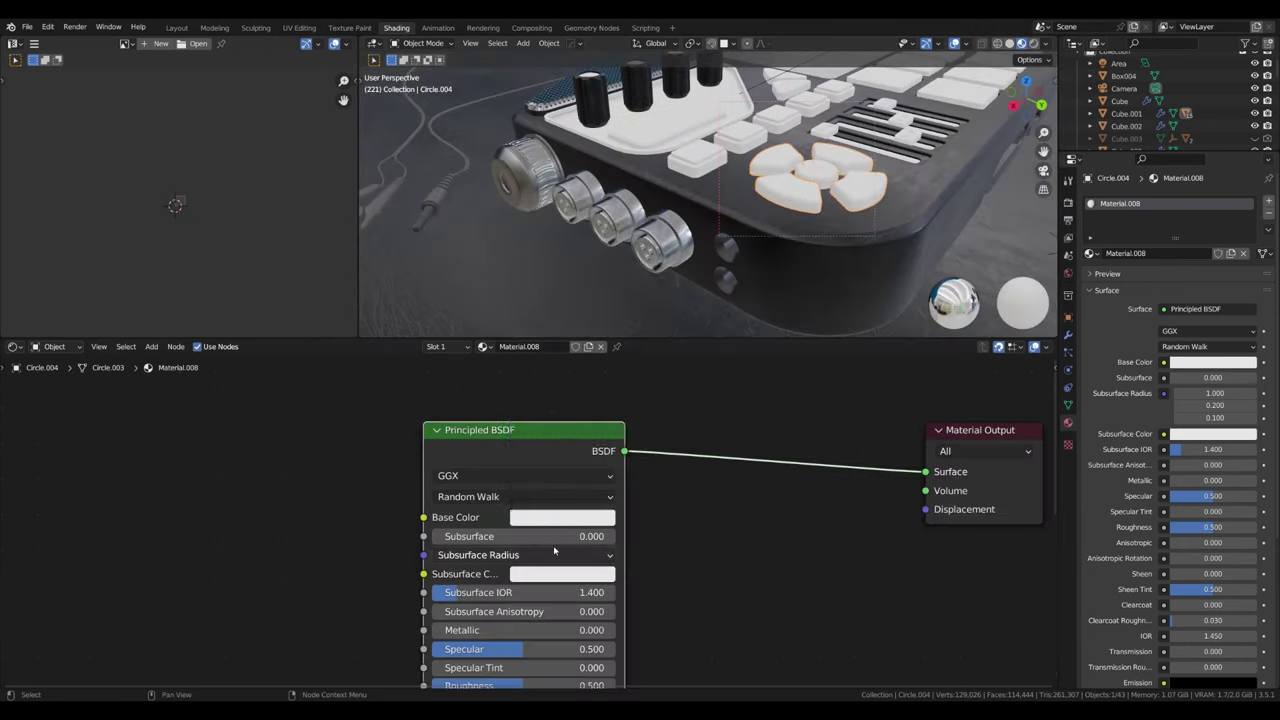
scroll(532, 461, down, 2)
key(KP_Decimal)
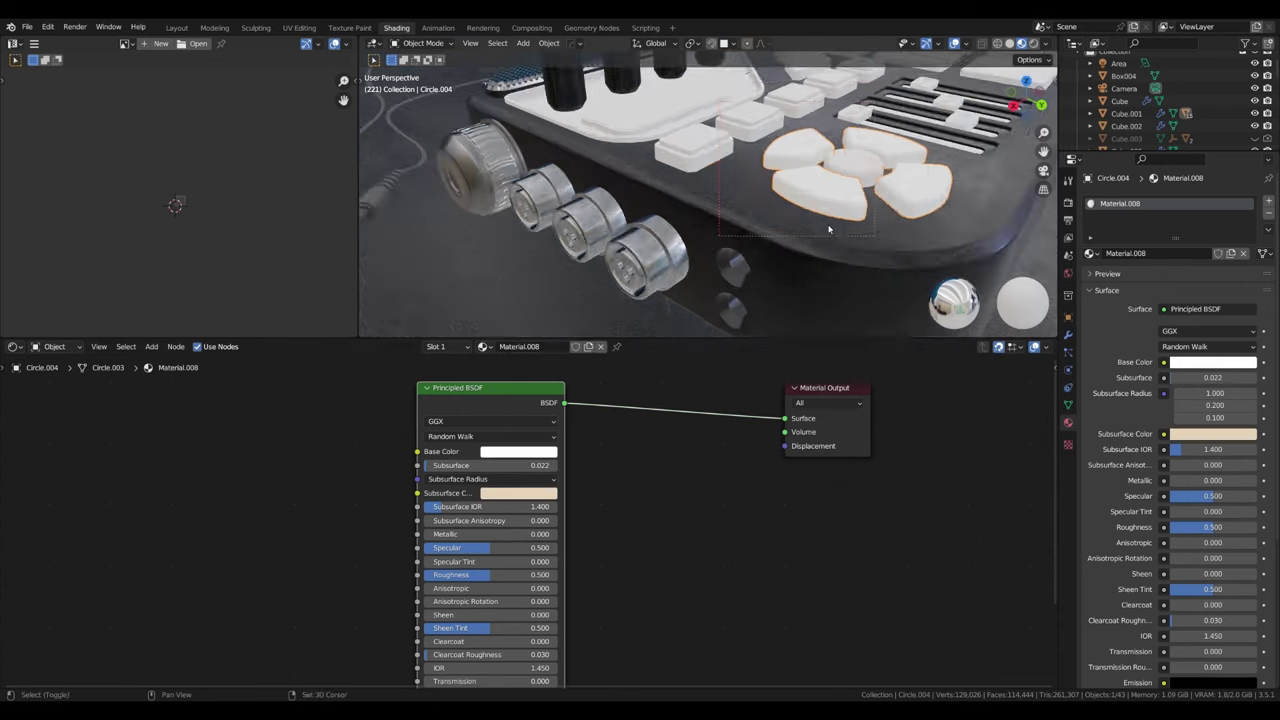
Step: Raise Subsurface to 0.320, tint the base colour slightly grey, and pick a beige subsurface colour
drag(490, 465, 520, 465)
key(shift+a)
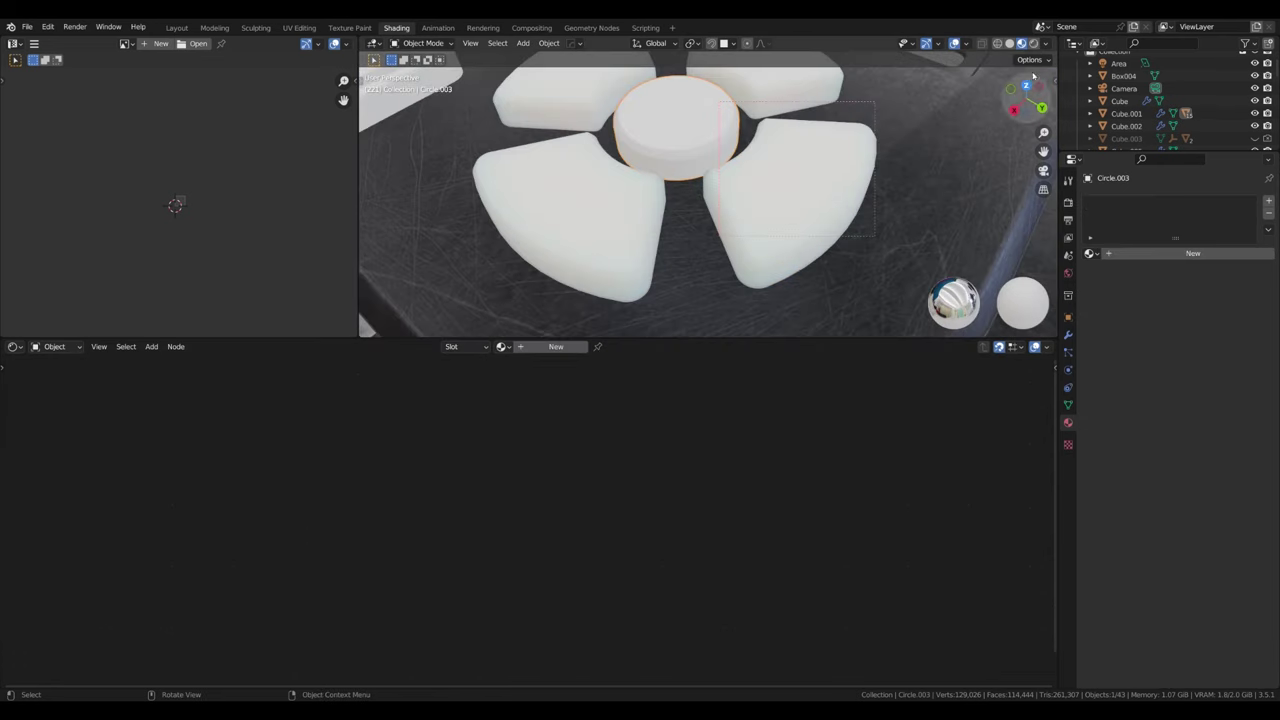
click(527, 446)
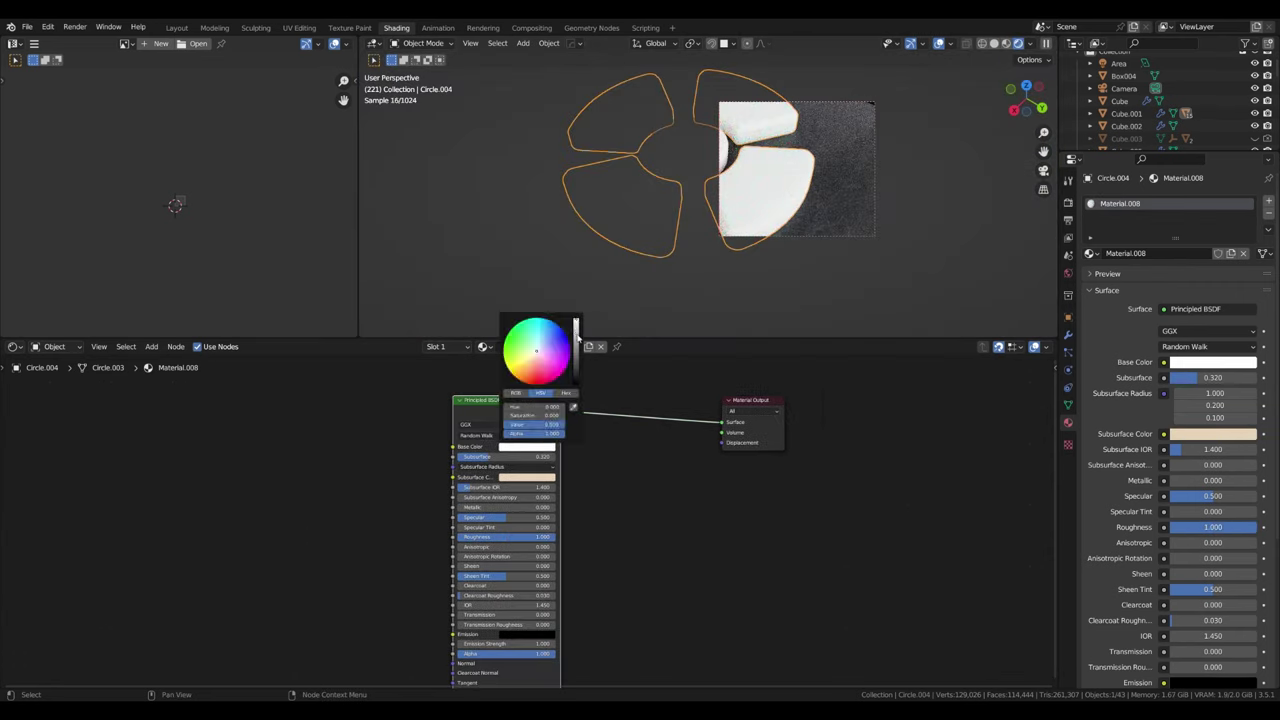
drag(540, 418, 520, 418)
click(535, 478)
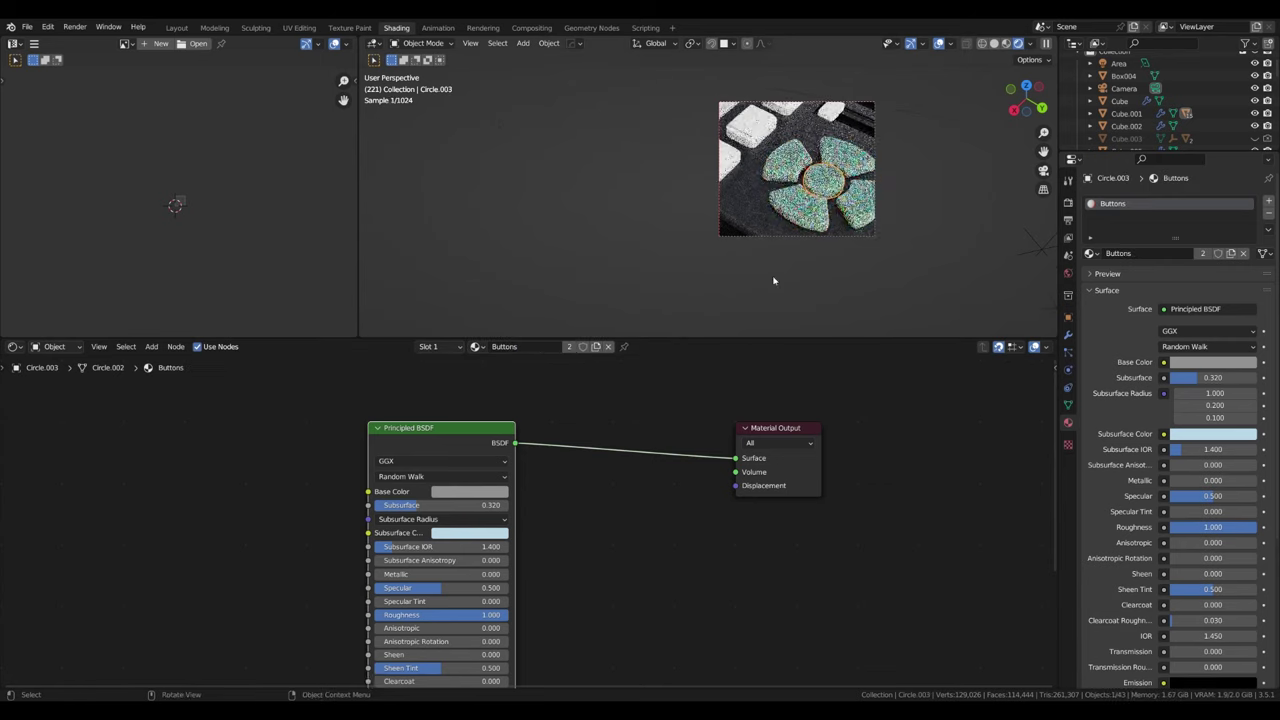
Step: Select another button object and browse the existing materials to assign one
middle_drag(774, 280, 778, 195)
click(778, 190)
click(501, 346)
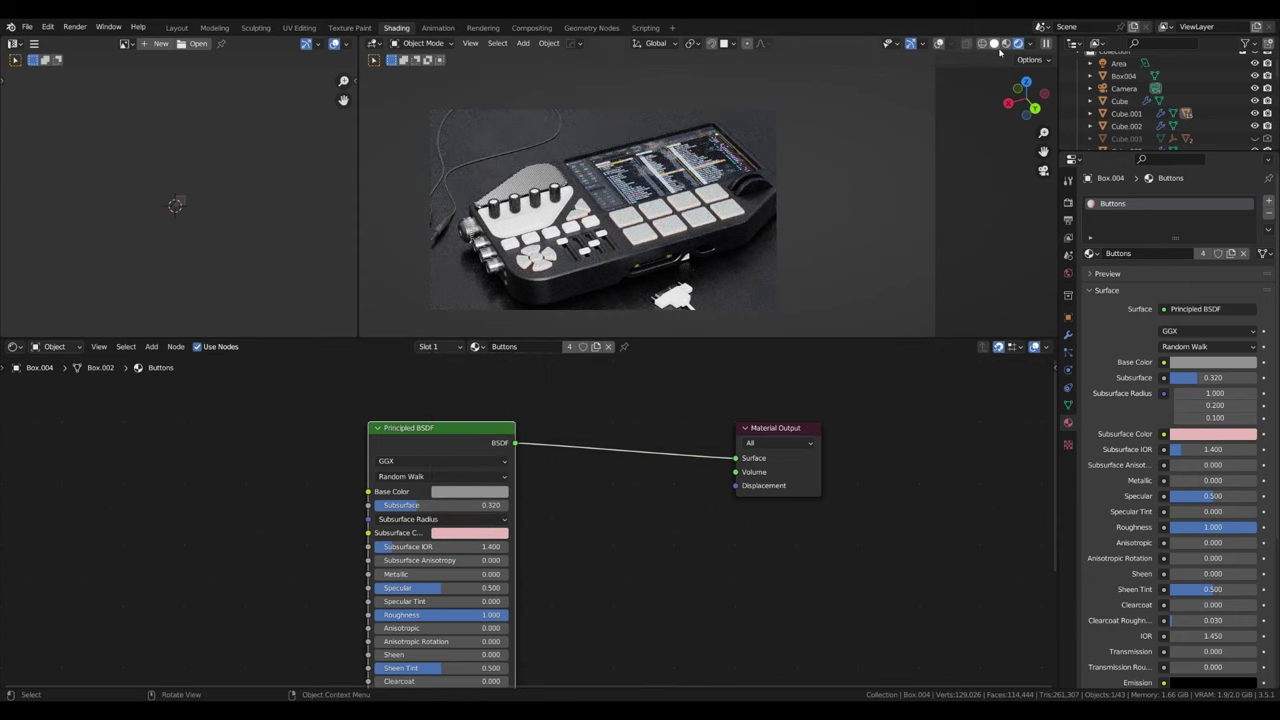
Step: Add a small light over one of the grid pads and resize it
key(shift+a)
click(757, 177)
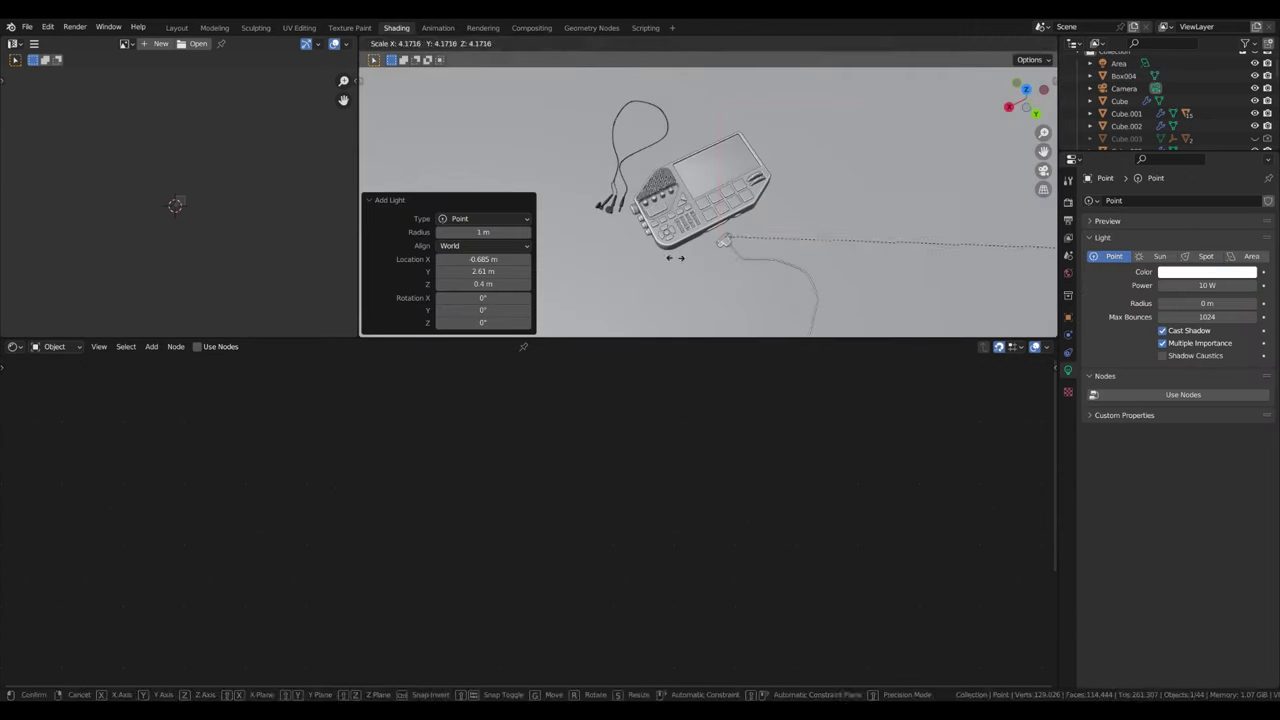
middle_drag(757, 177, 778, 228)
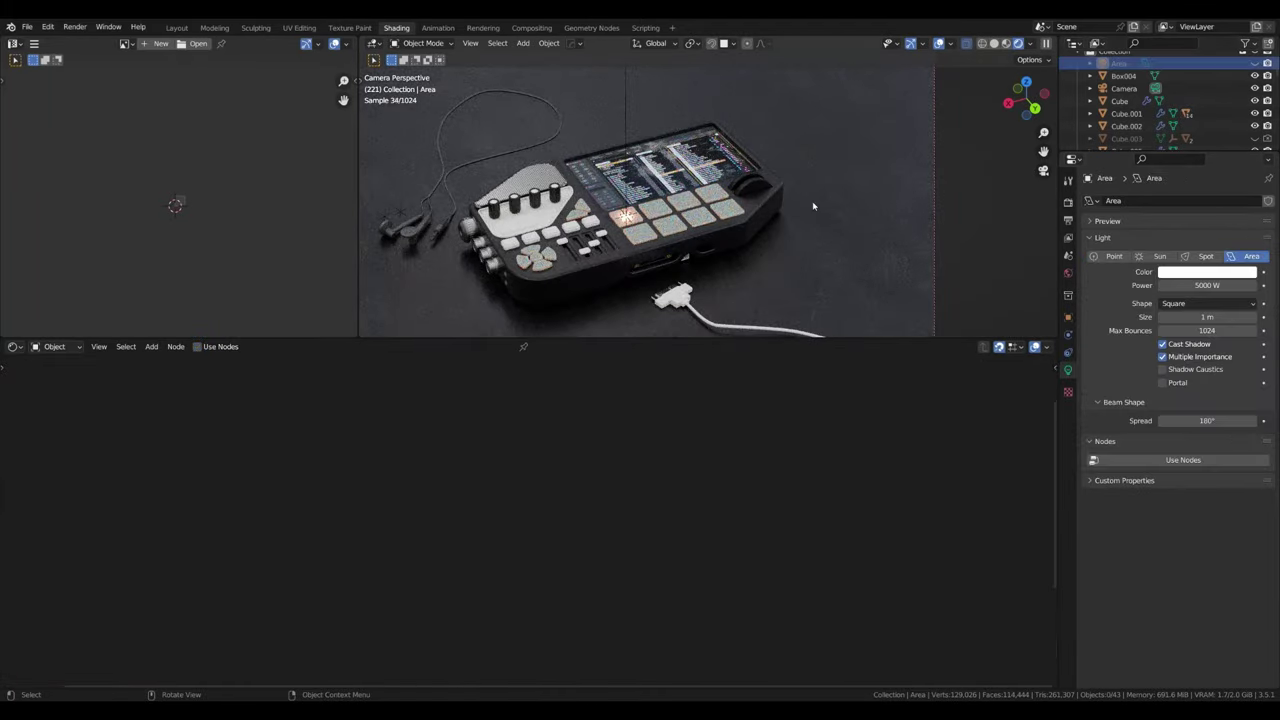
scroll(730, 193, up, 3)
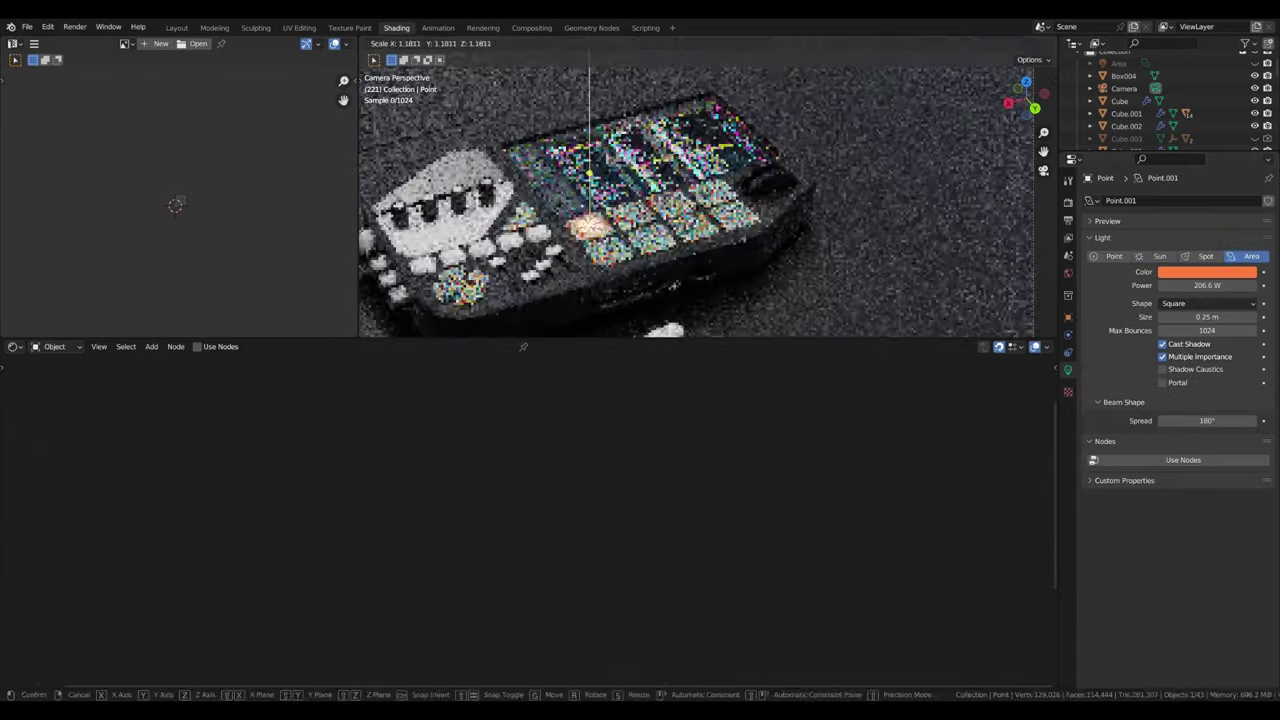
scroll(730, 193, up, 5)
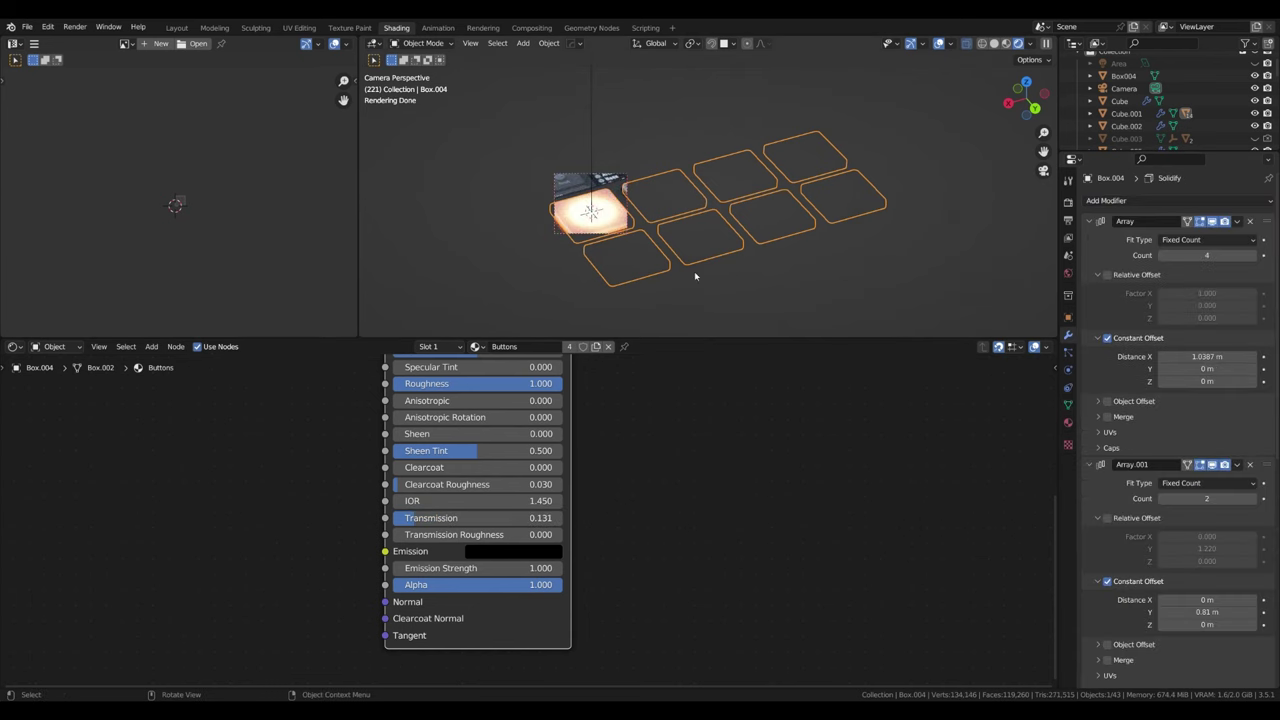
Step: Select the petal buttons and give their material a peach subsurface colour
middle_drag(606, 289, 710, 216)
key(KP_0)
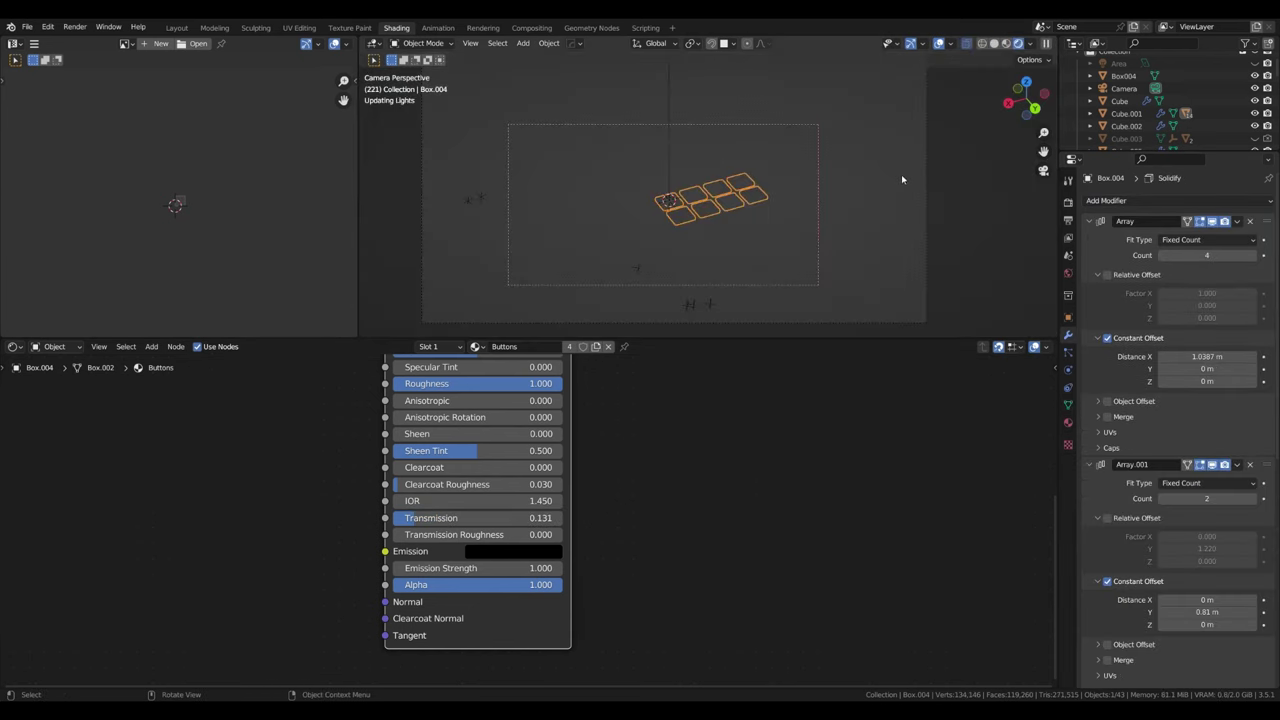
click(811, 222)
click(567, 243)
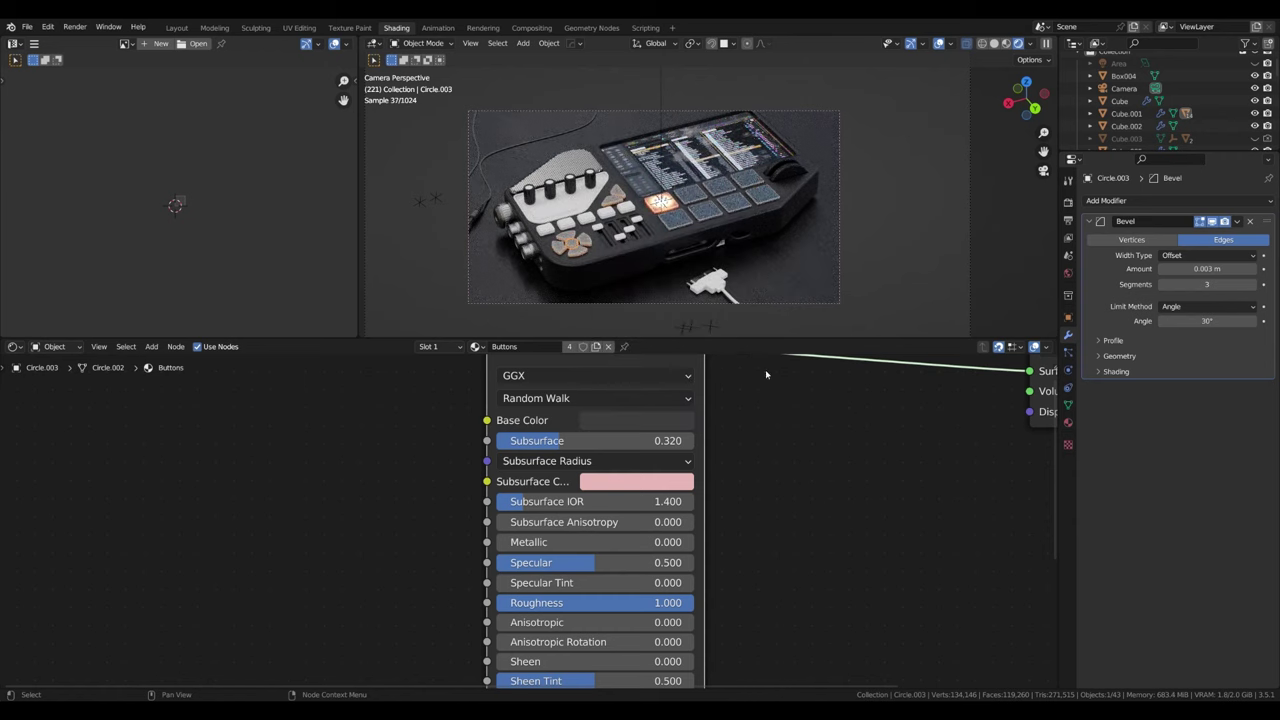
click(636, 481)
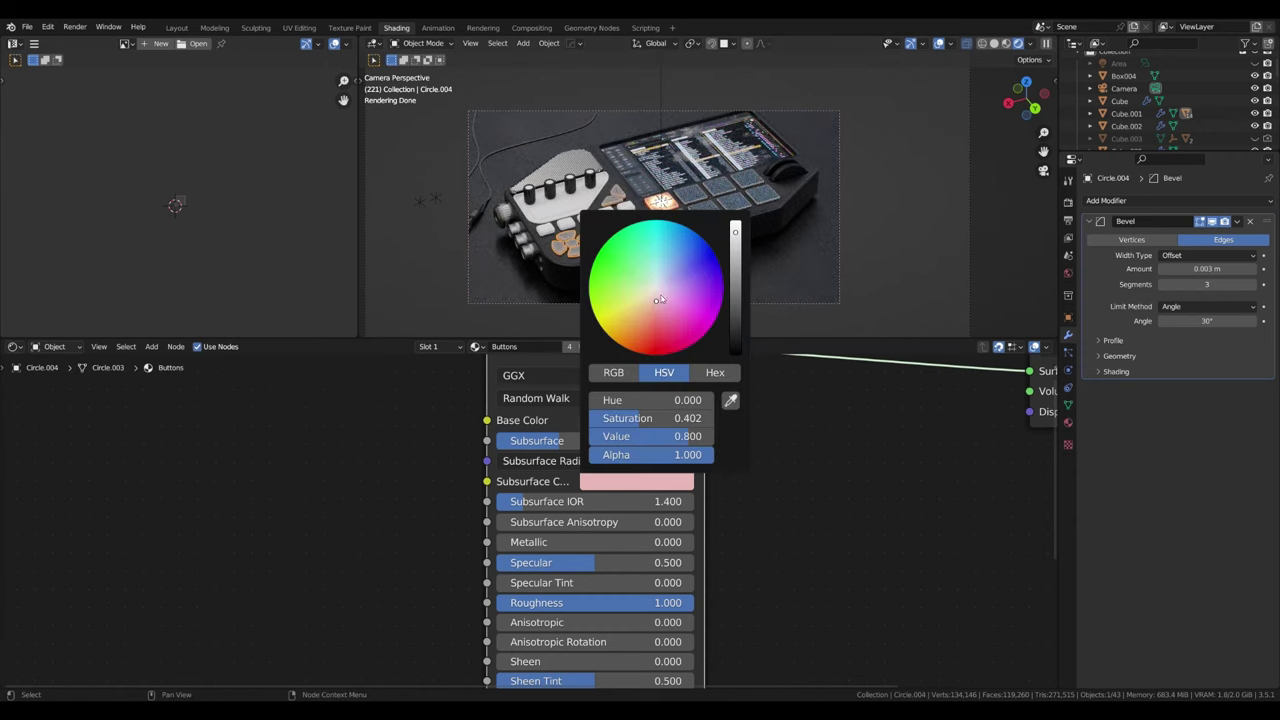
click(665, 290)
Step: Add a 0.01 m Solidify modifier to the petal buttons
click(1191, 201)
key(ctrl+z)
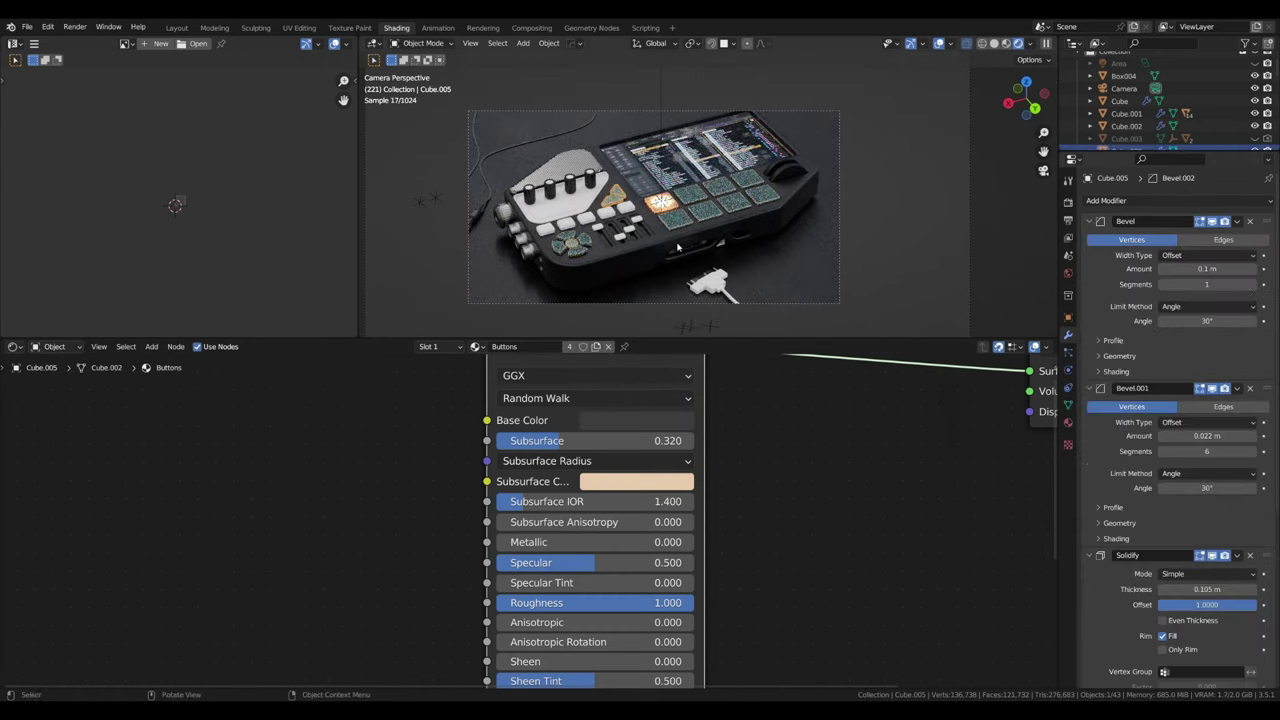
click(1150, 201)
click(1018, 411)
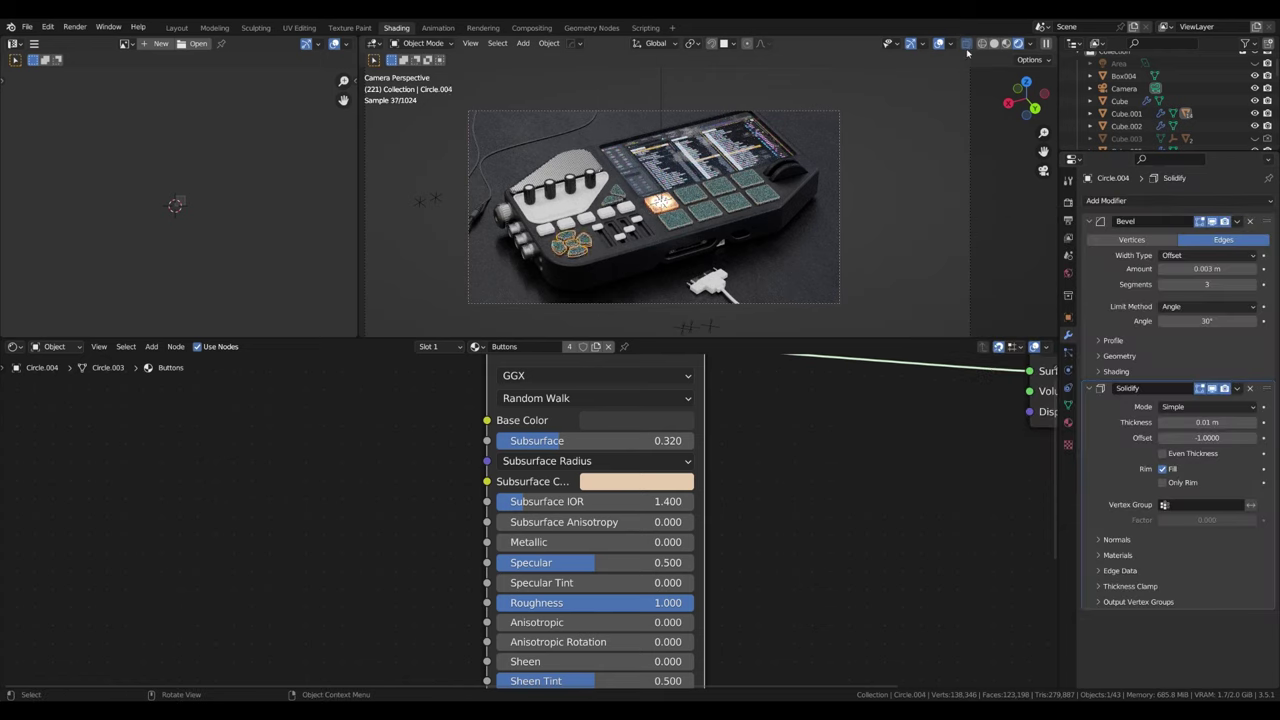
Step: On the pad grid, raise subsurface and set the base colour to a pinkish red
click(663, 204)
click(663, 204)
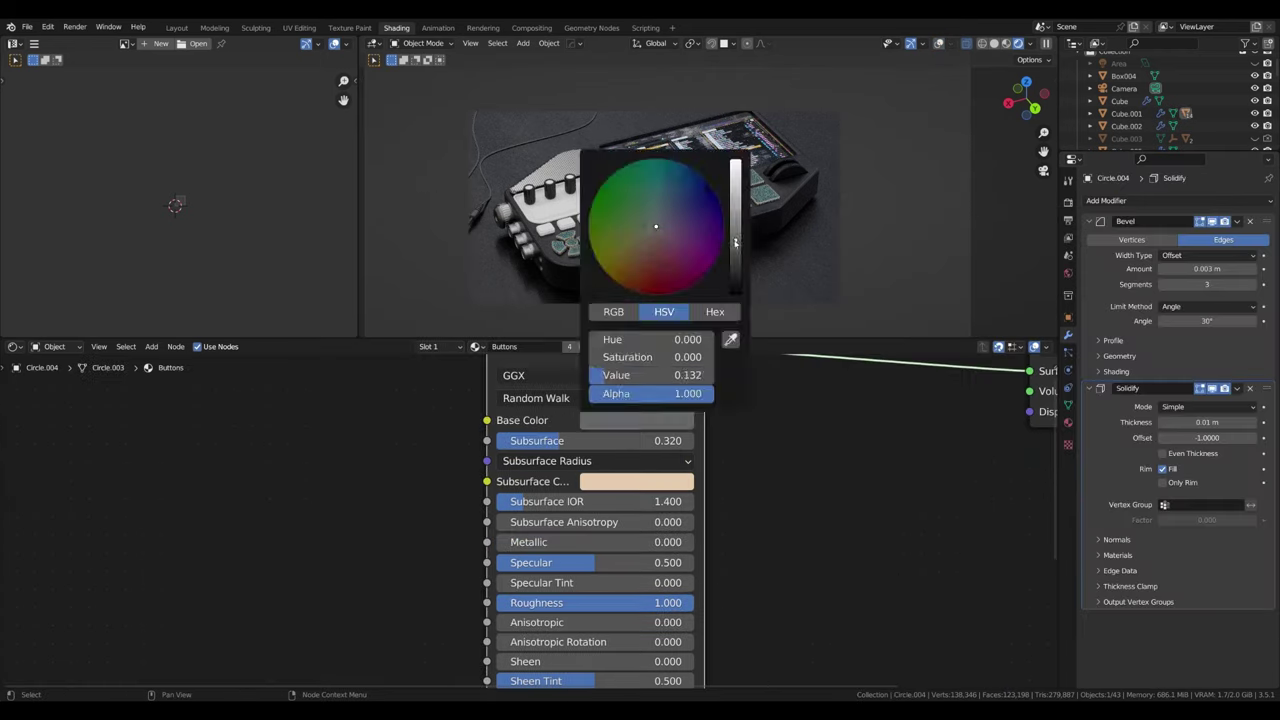
mouse_move(600, 444)
mouse_down()
mouse_move(650, 444)
mouse_move(516, 444)
mouse_up()
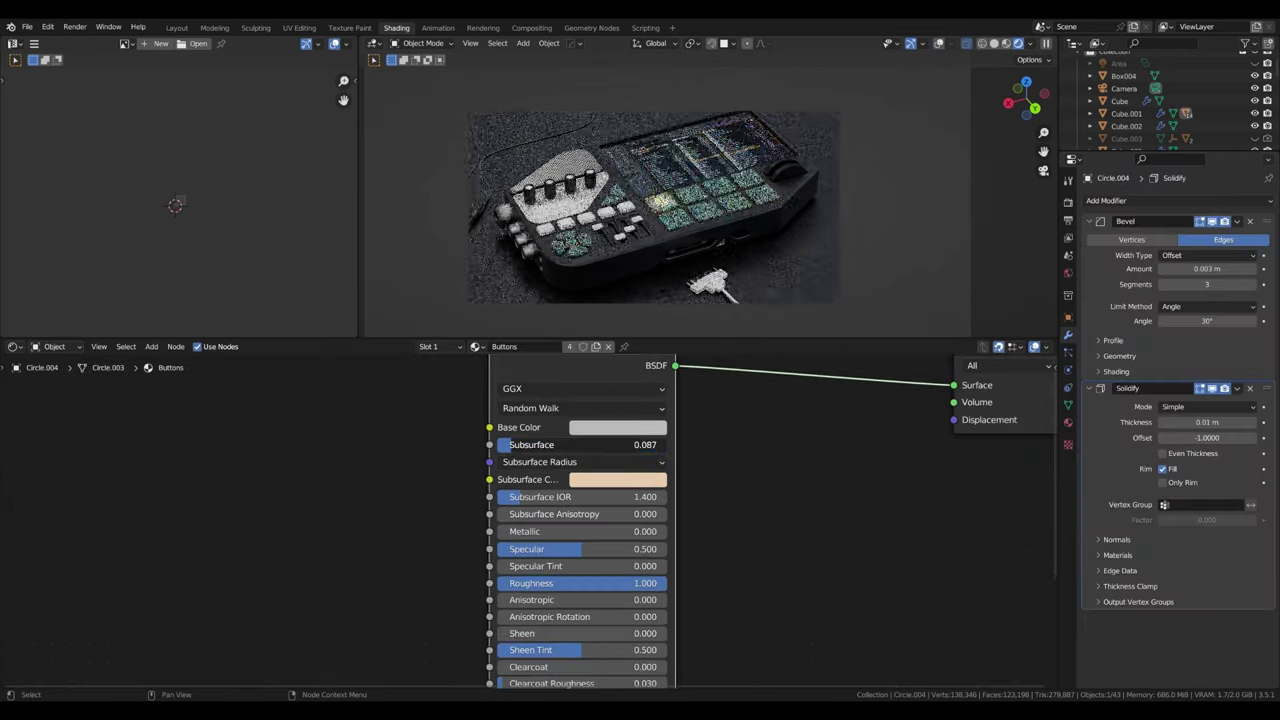
drag(608, 479, 617, 427)
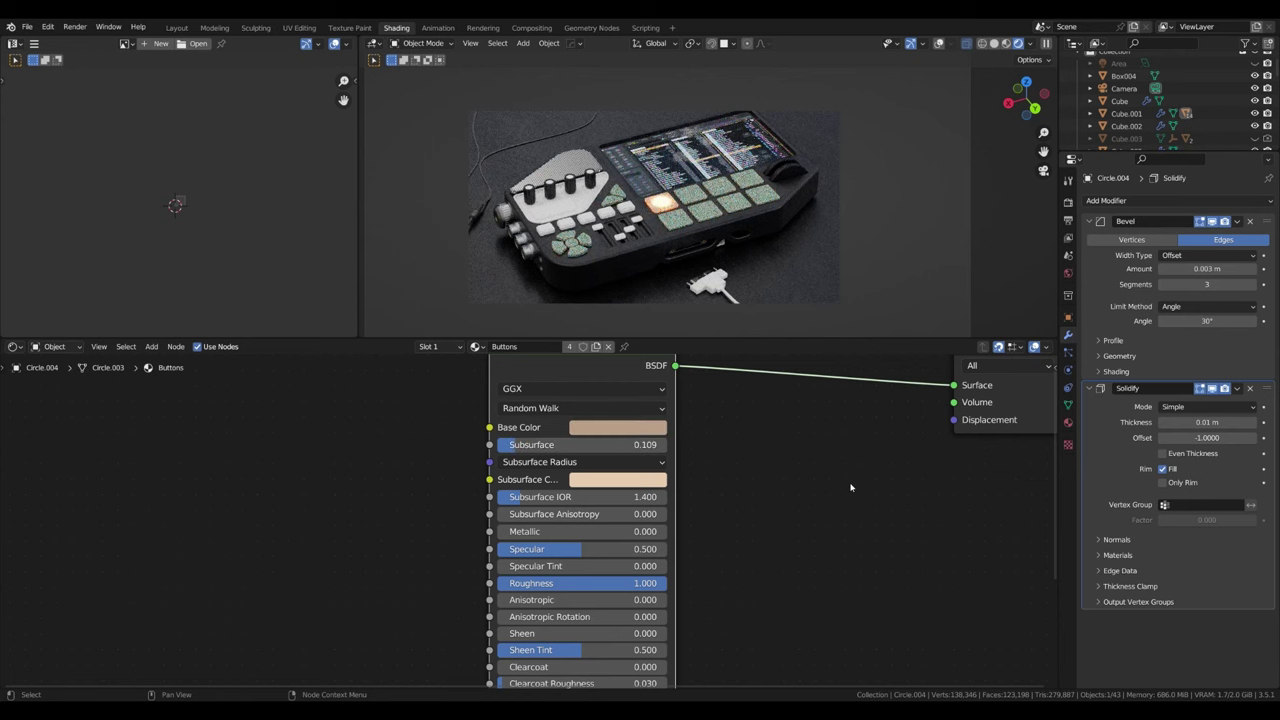
key(ctrl+v)
click(617, 427)
drag(694, 310, 694, 286)
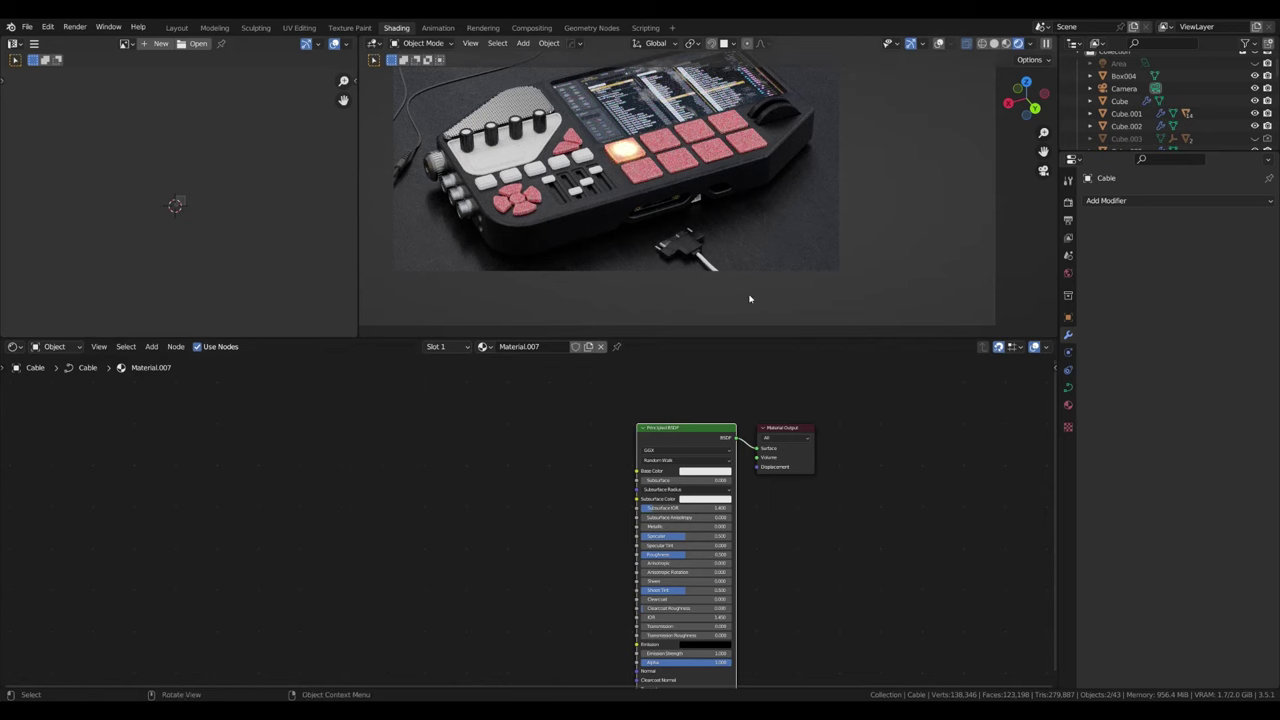
Step: Finish reshaping the cable's curve points and search commands with F3 for 'to me'
scroll(749, 298, down, 2)
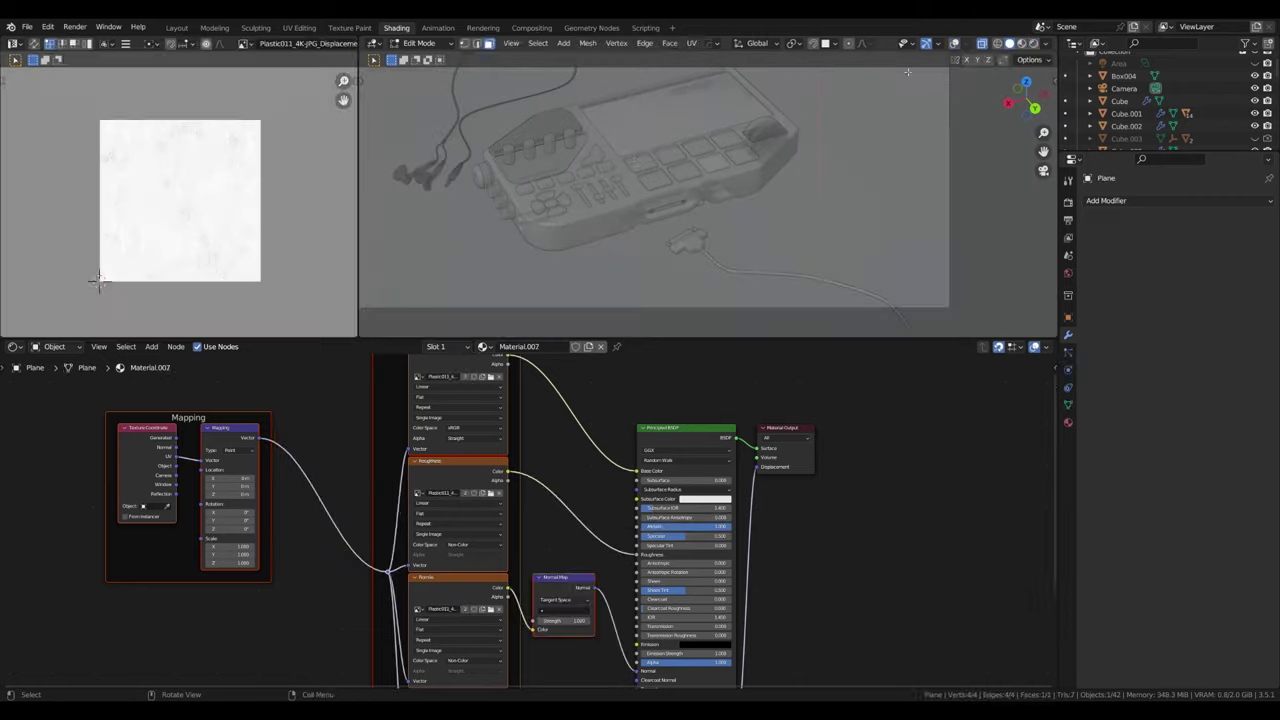
click(838, 287)
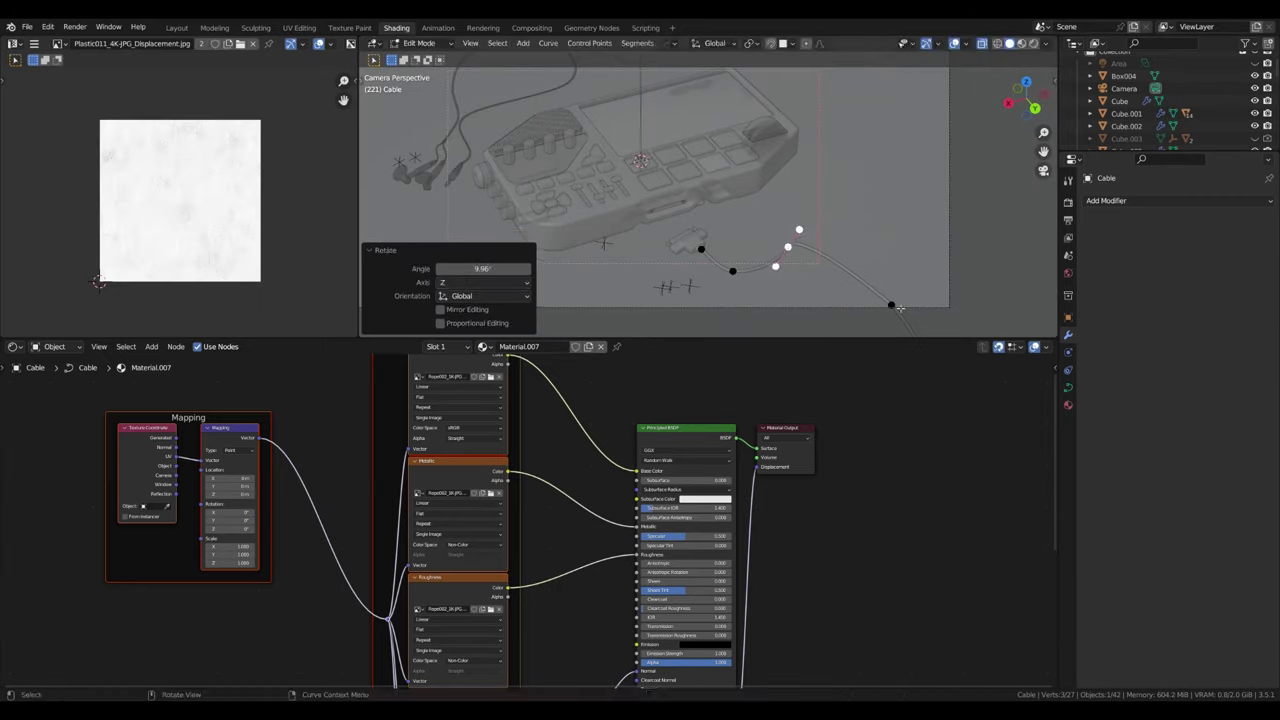
key(Tab)
key(F3)
text(to me)
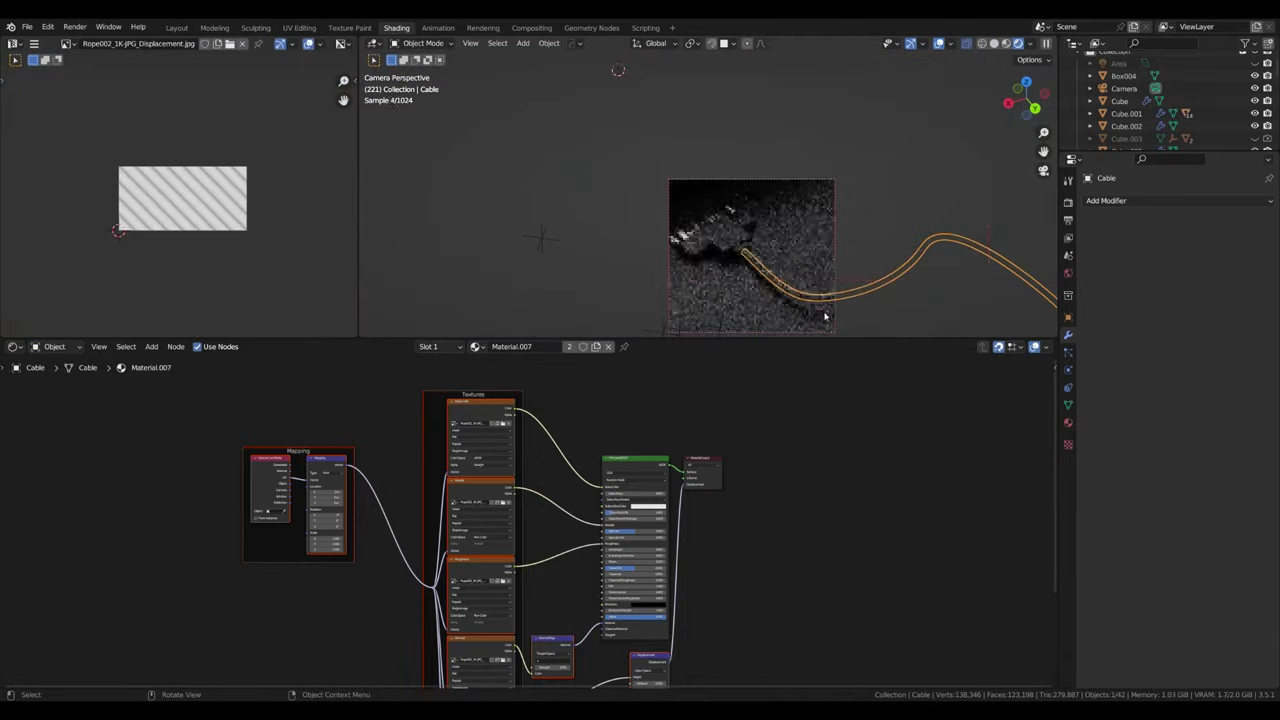
Step: Tone the Buttons material's base colour down to a softer pink
click(835, 300)
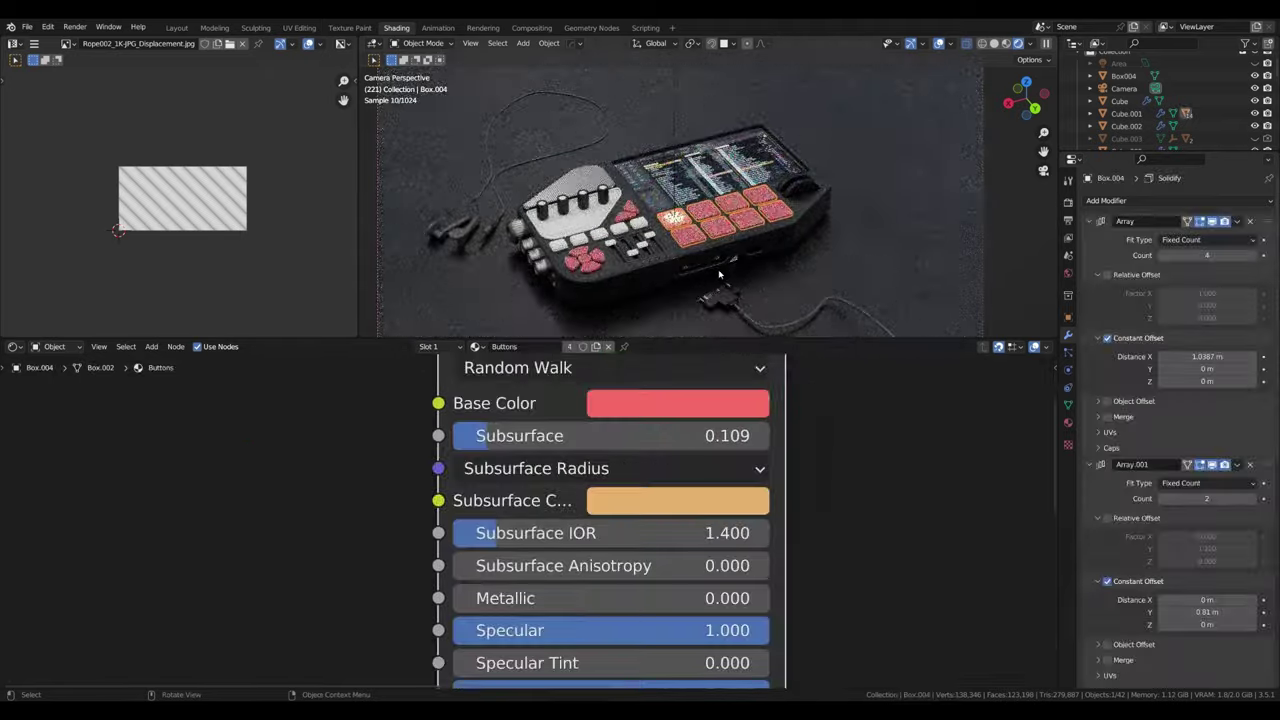
click(678, 403)
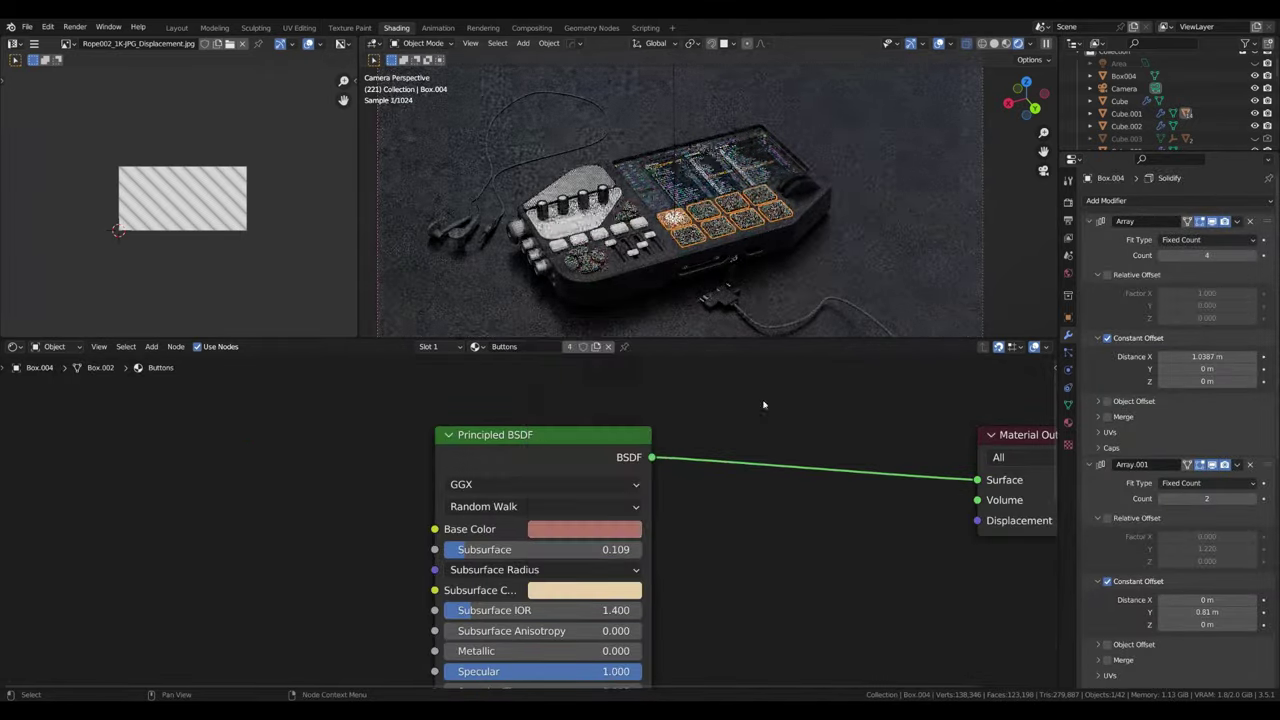
click(765, 301)
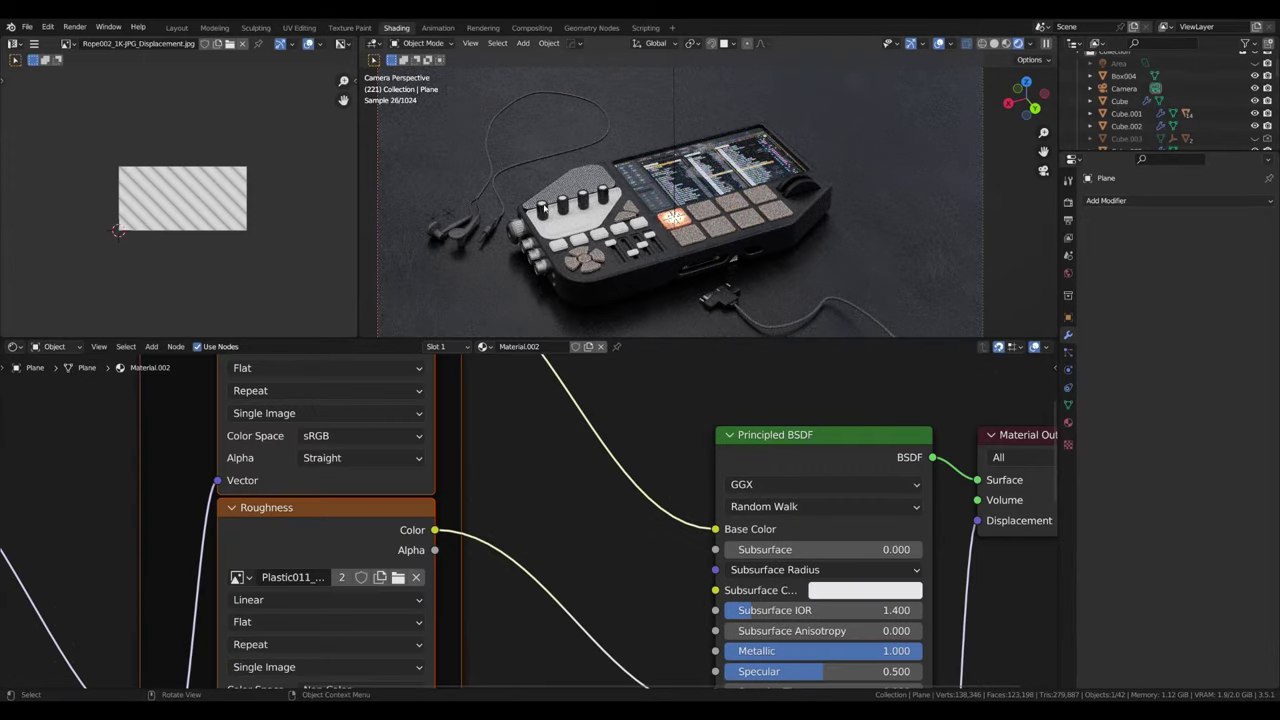
Step: Duplicate the point light over other glowing pads, placing one above the round centre button
key(shift+d)
key(x)
key(Return)
key(shift+d)
key(z)
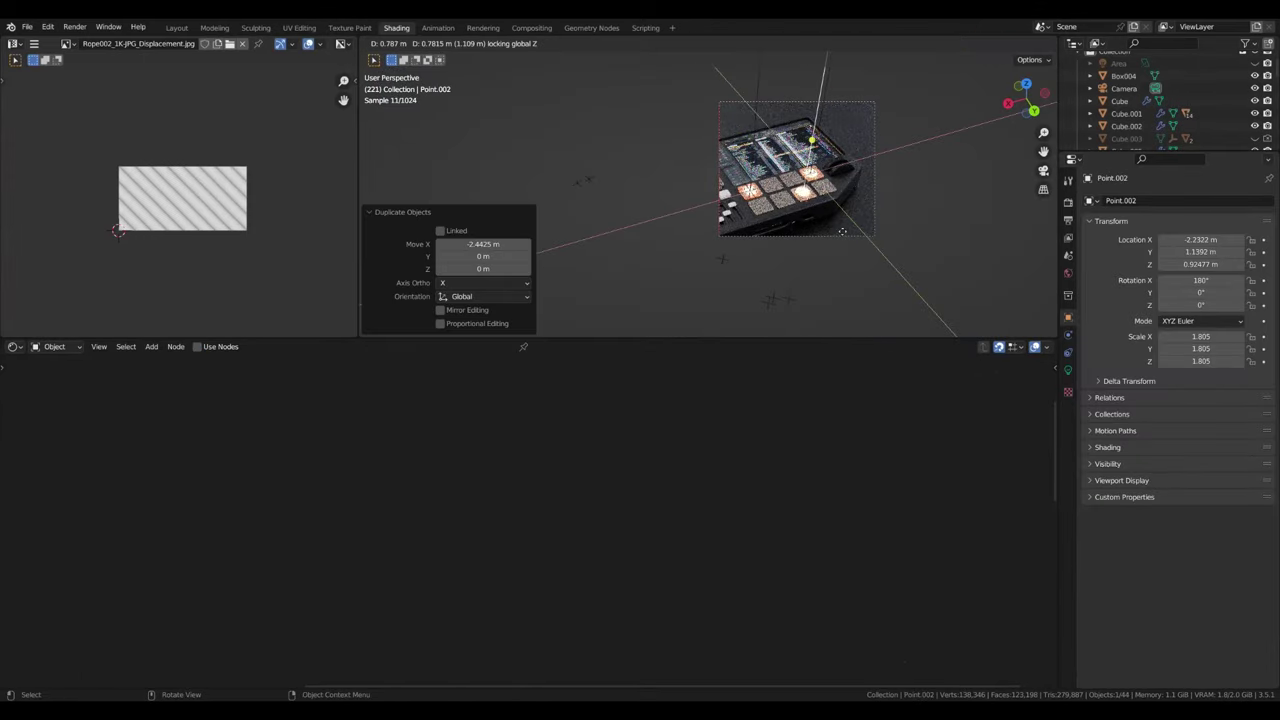
click(842, 231)
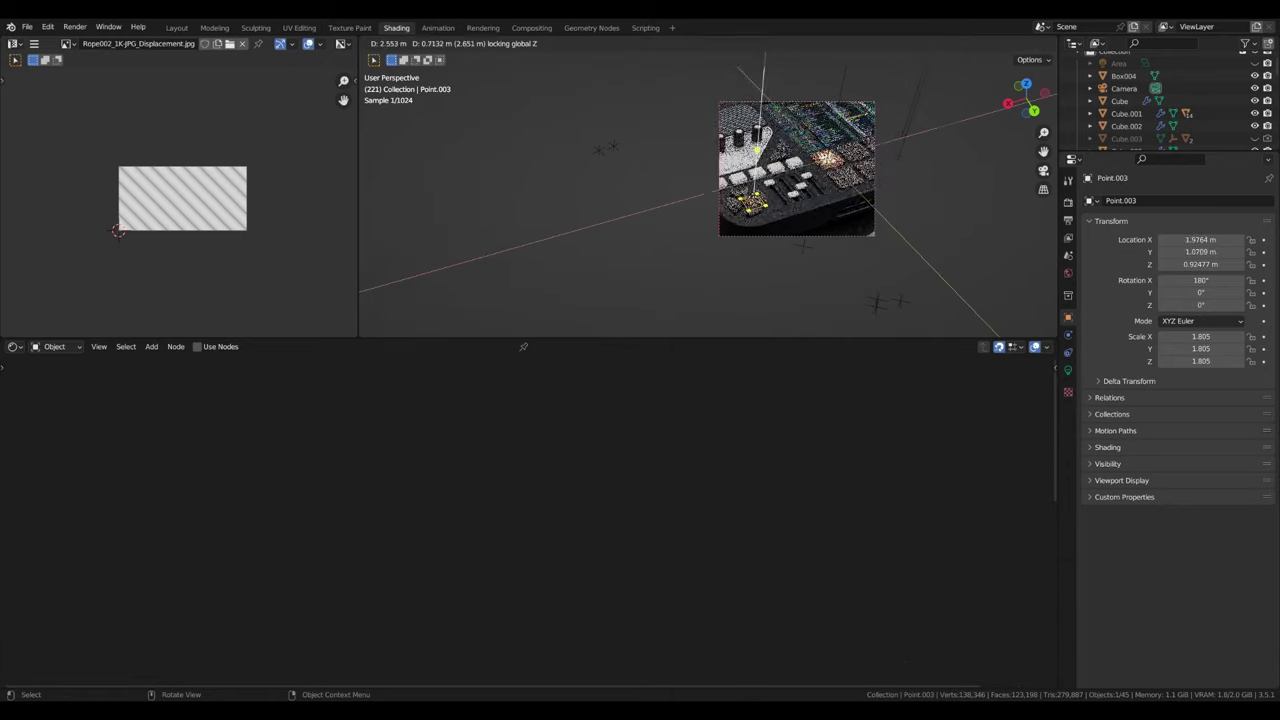
key(Return)
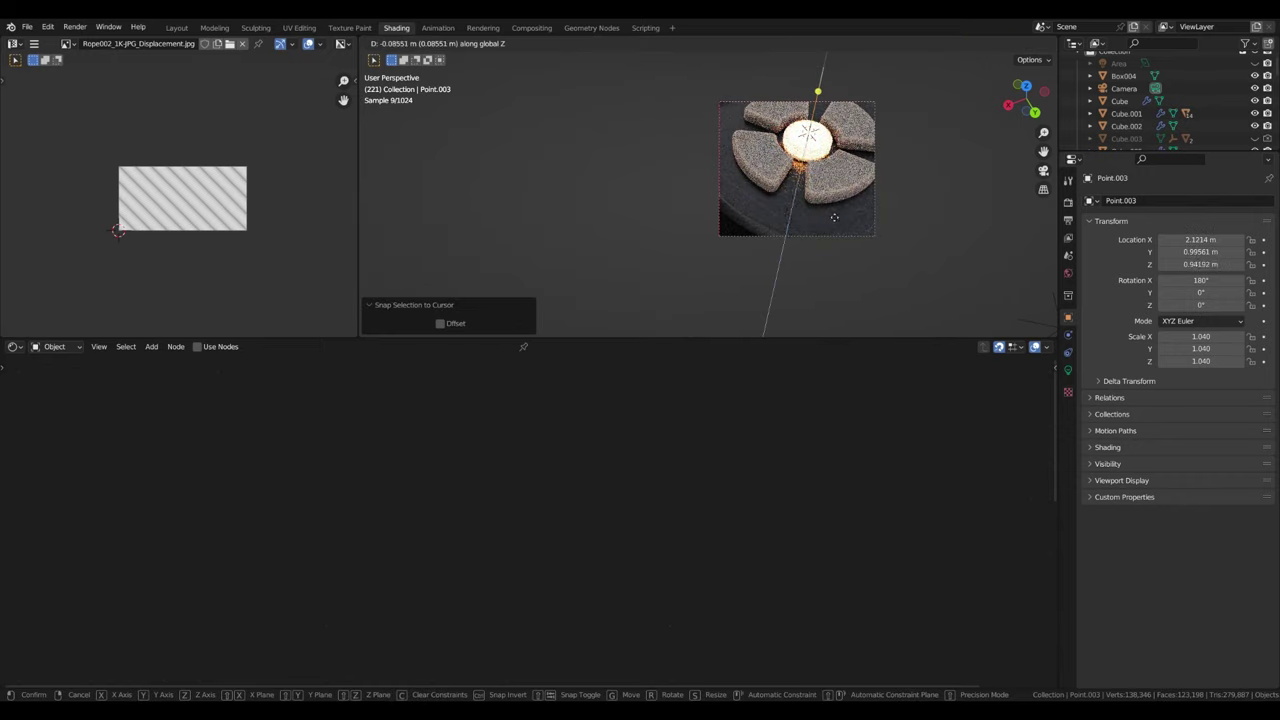
click(834, 217)
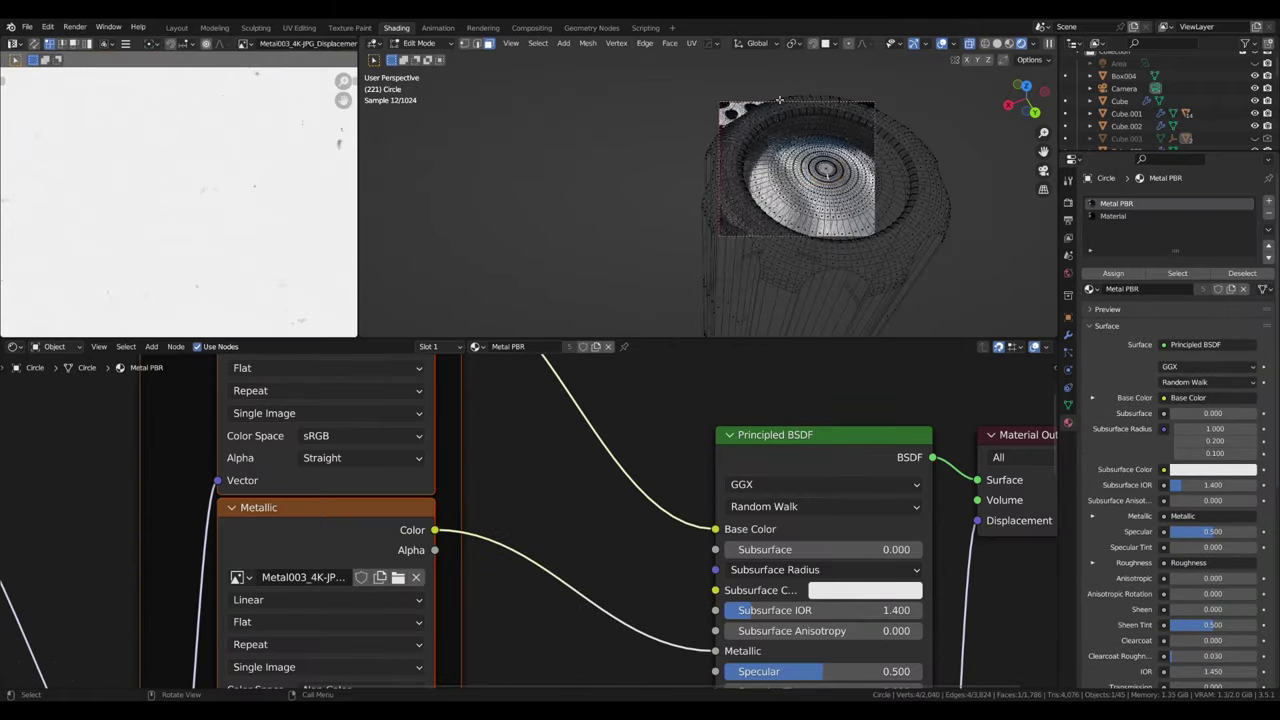
Step: Inspect the materials on the body Cube.001, the pads and the screen glass
key(Tab)
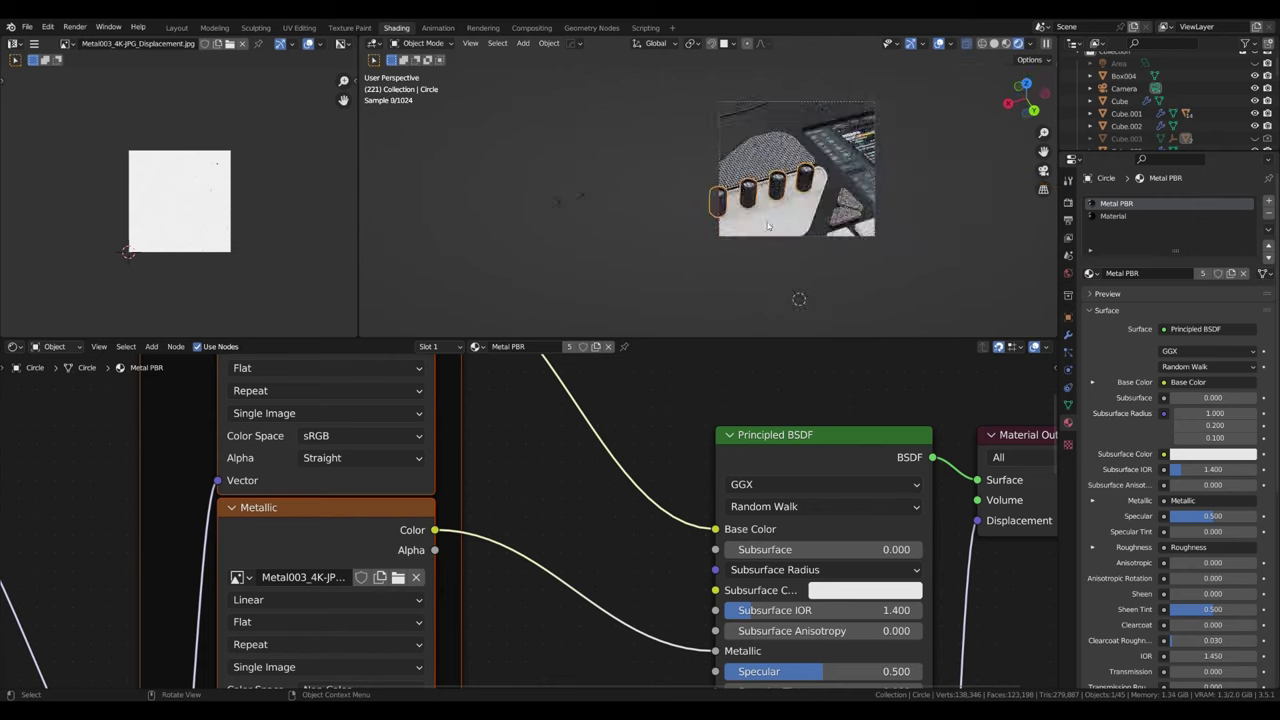
click(770, 226)
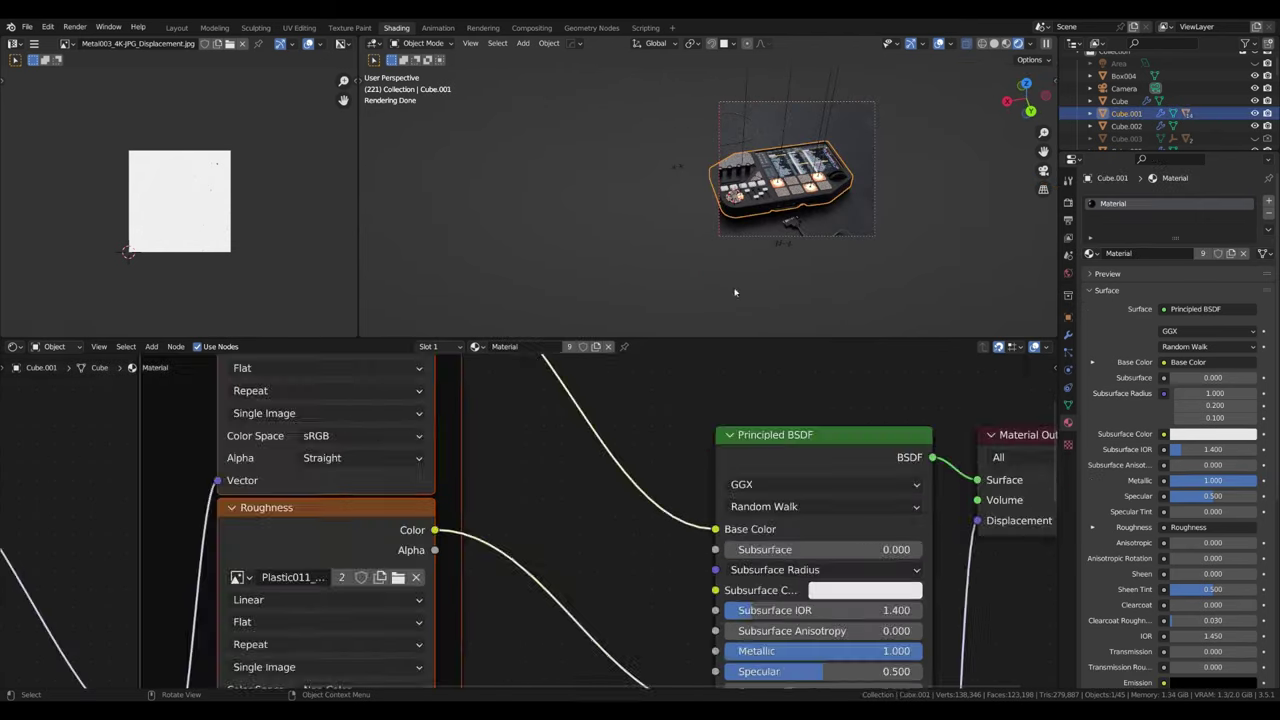
middle_drag(640, 520, 480, 370)
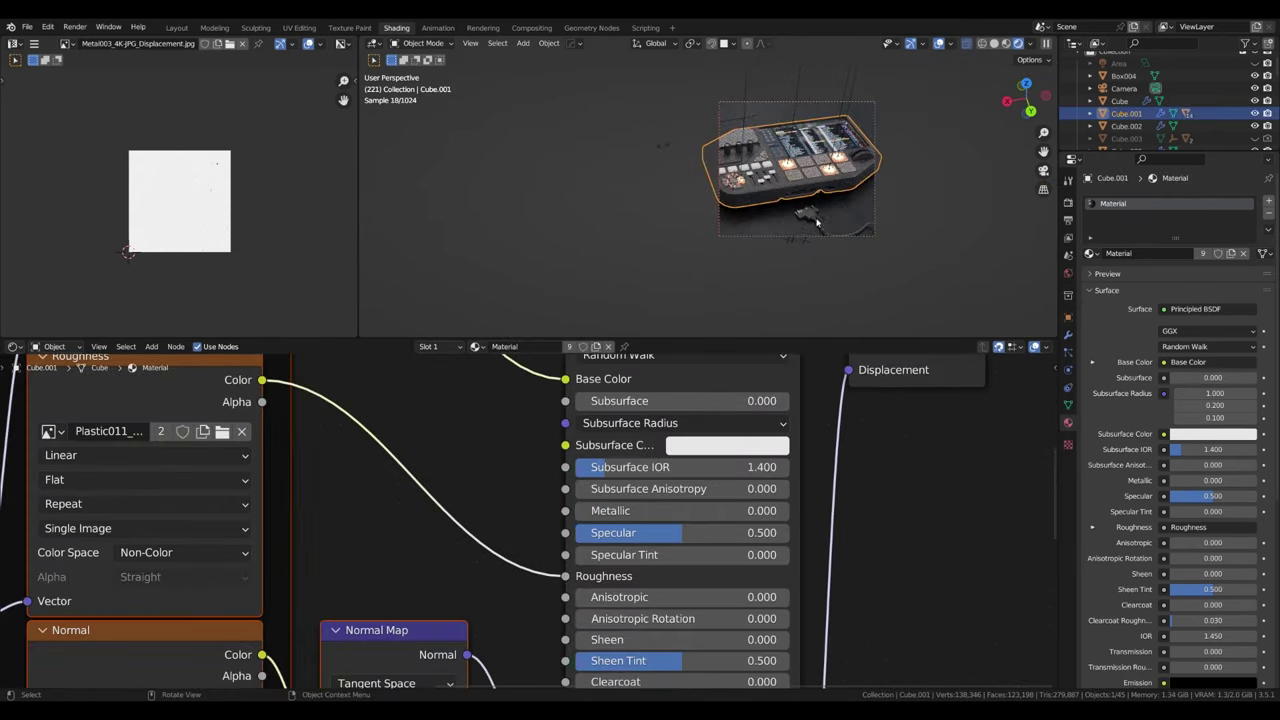
scroll(826, 190, up, 5)
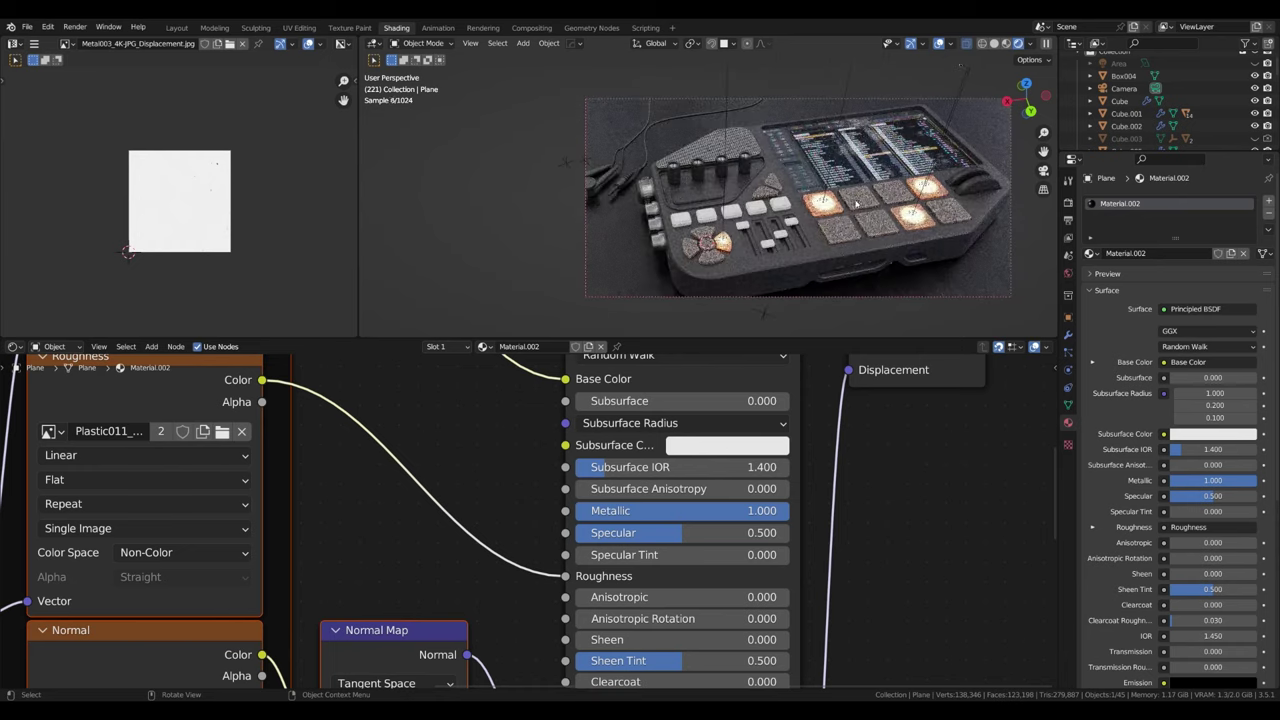
middle_drag(936, 204, 798, 248)
click(798, 248)
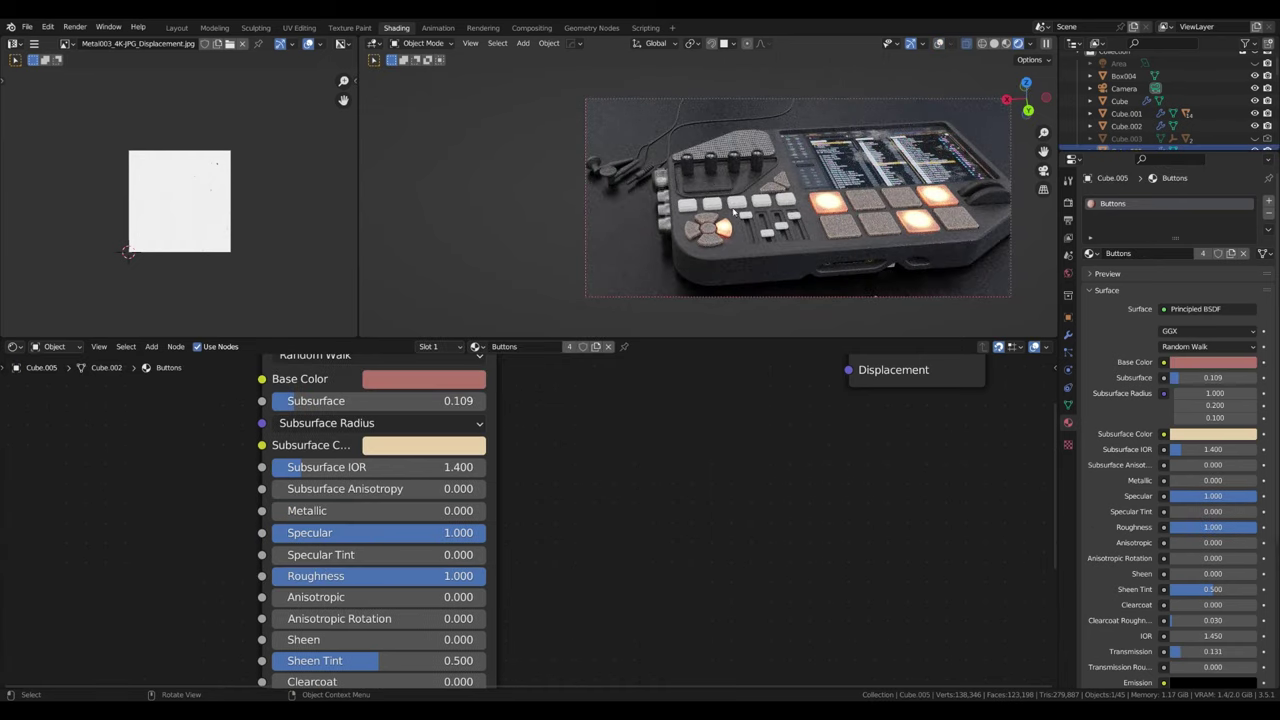
click(735, 210)
mouse_move(735, 210)
middle_down()
mouse_move(768, 158)
mouse_move(835, 212)
middle_up()
click(835, 212)
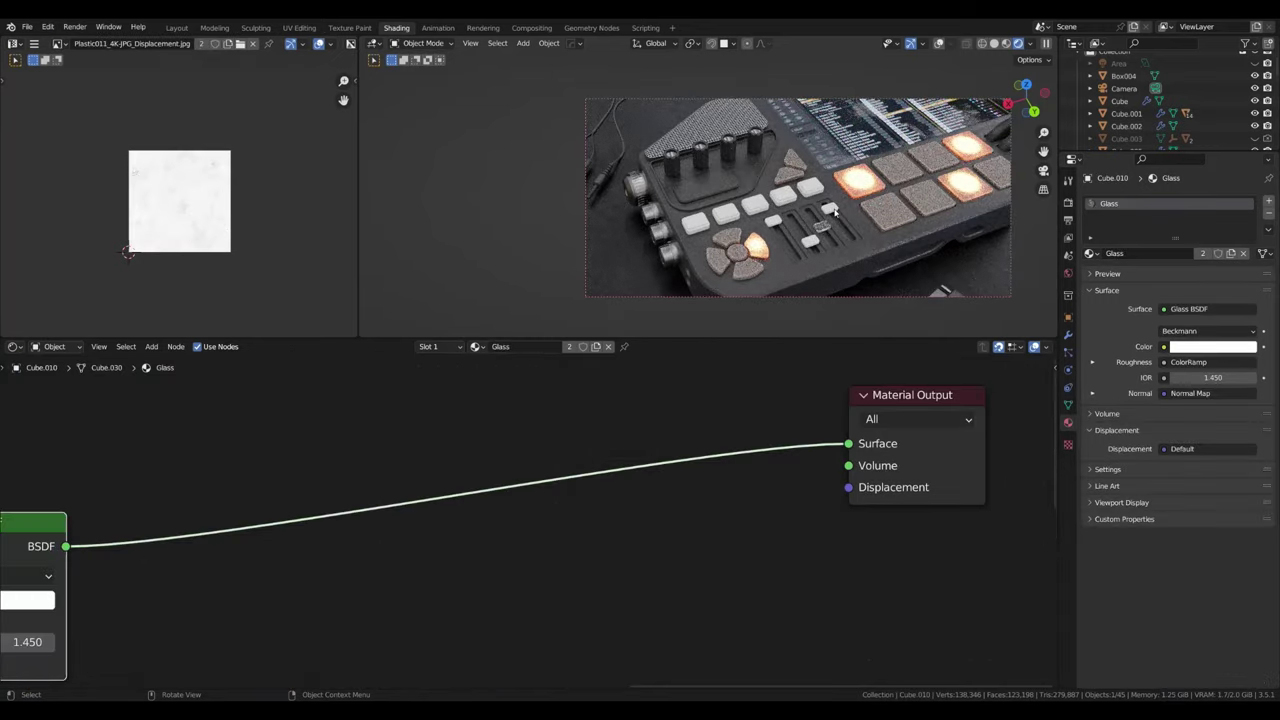
scroll(814, 212, up, 3)
middle_drag(814, 212, 872, 254)
Step: Select the slider caps (Cube.007) and assign them the Metal Basic material
click(872, 254)
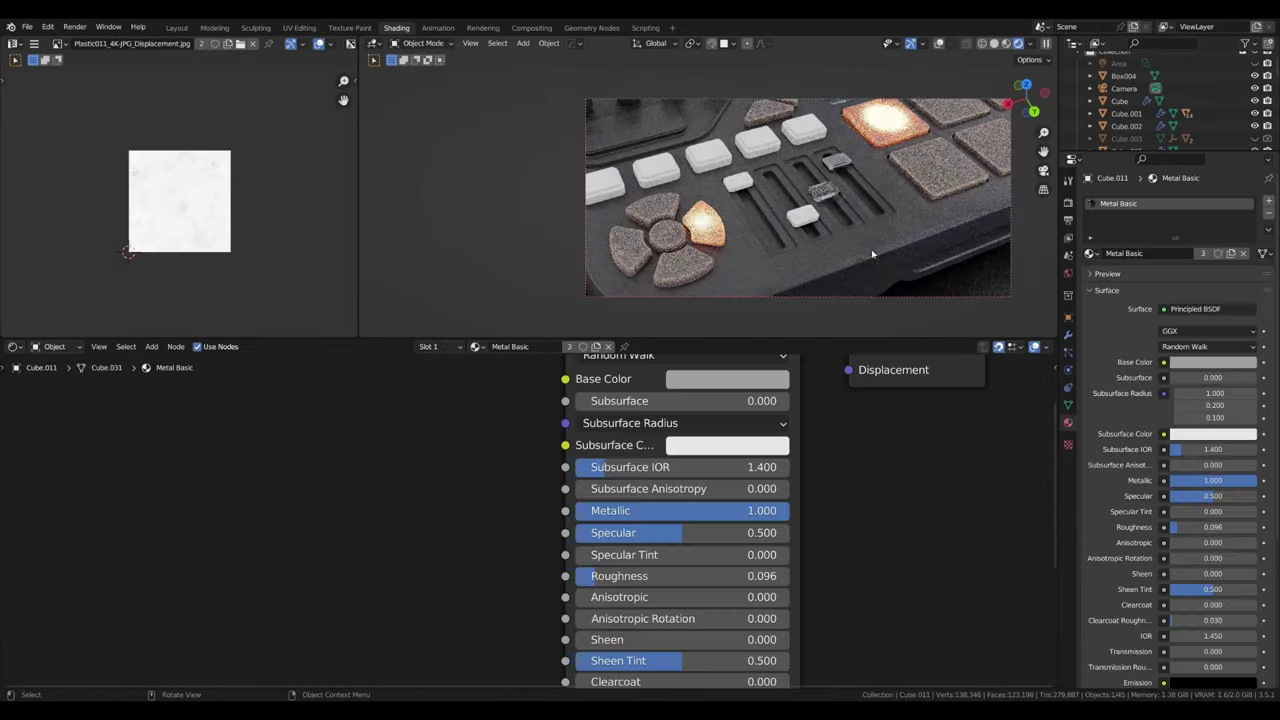
click(872, 254)
click(872, 254)
click(501, 346)
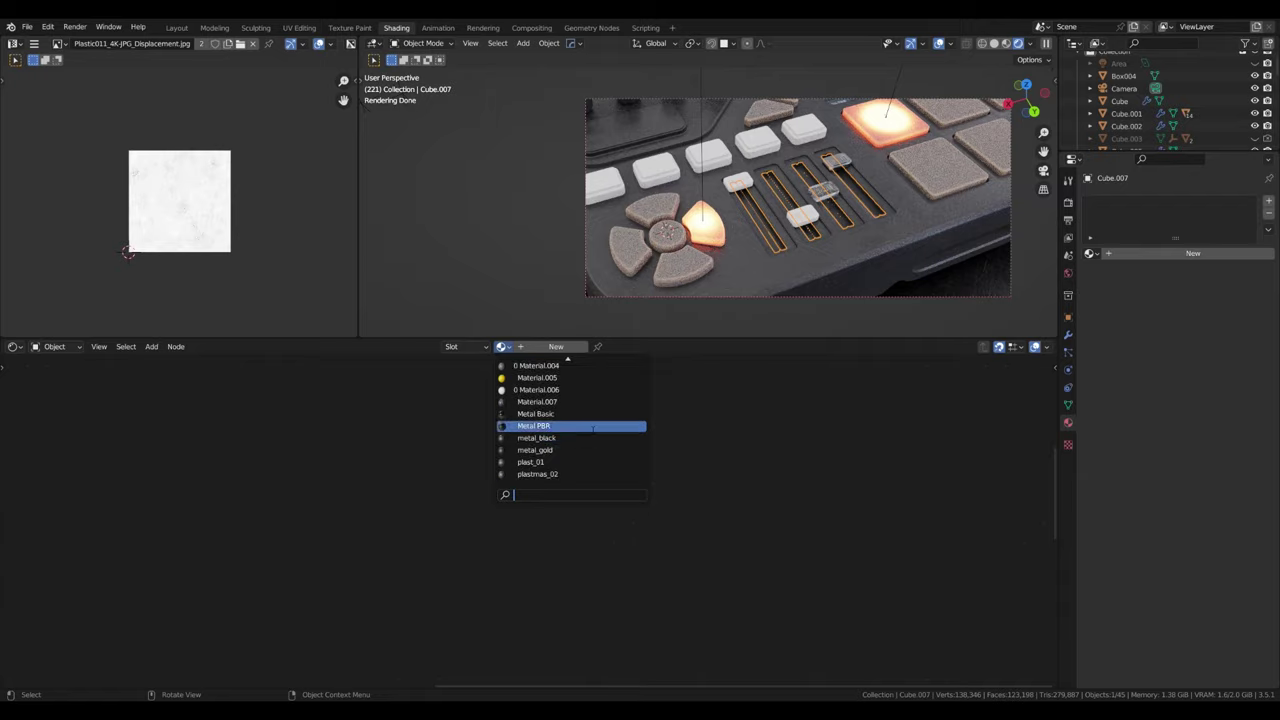
click(590, 414)
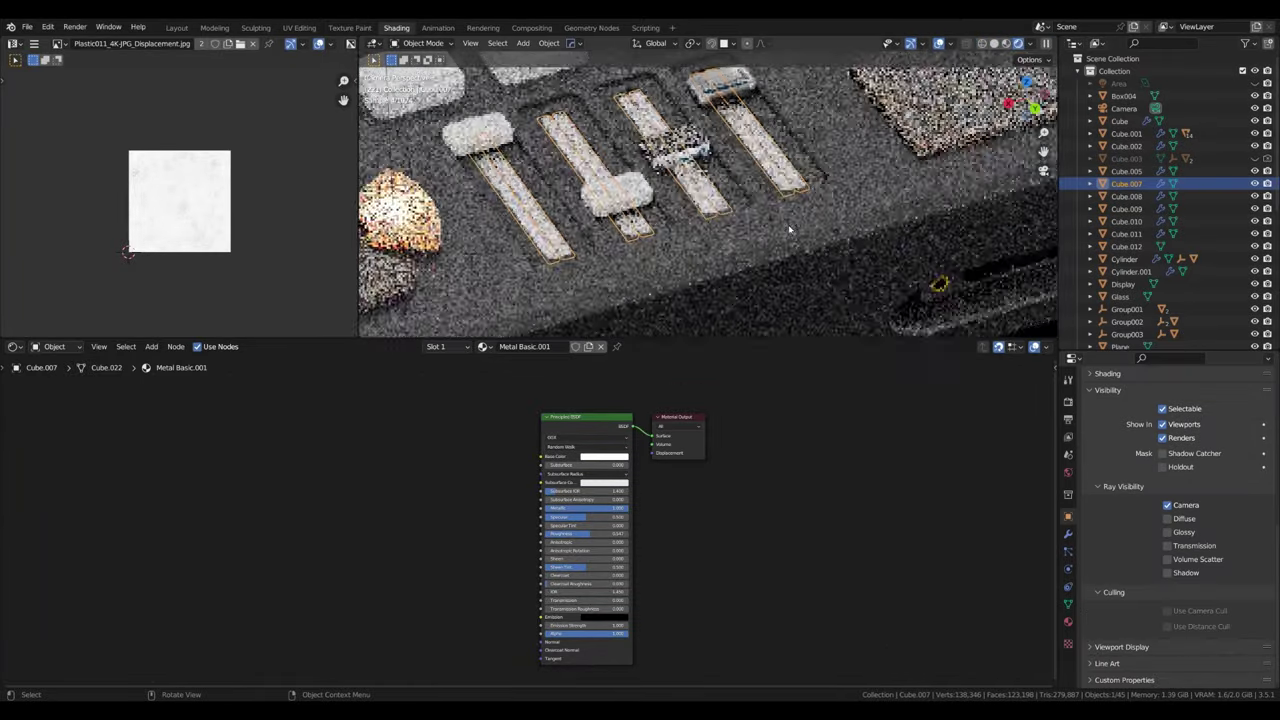
ctrl+scroll(621, 440, down, 10)
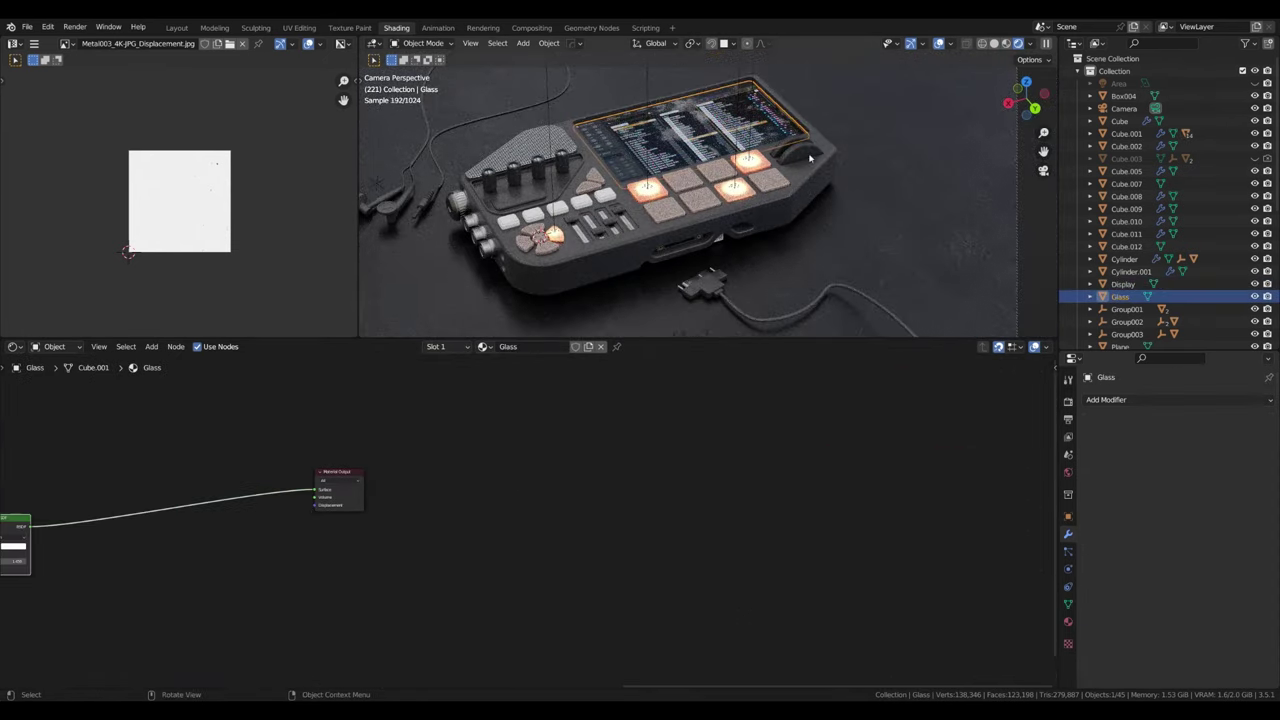
Step: Give the Box.002 button row a 0.01 m Solidify modifier below its Array
click(810, 158)
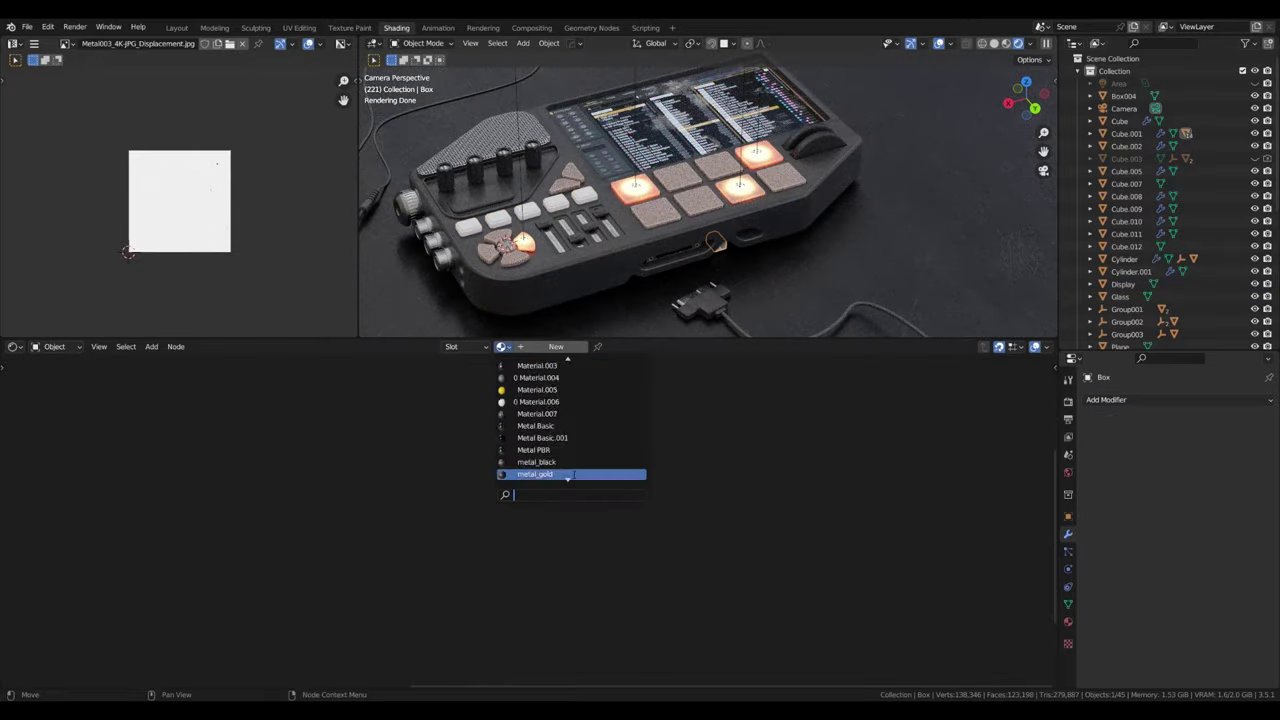
click(636, 261)
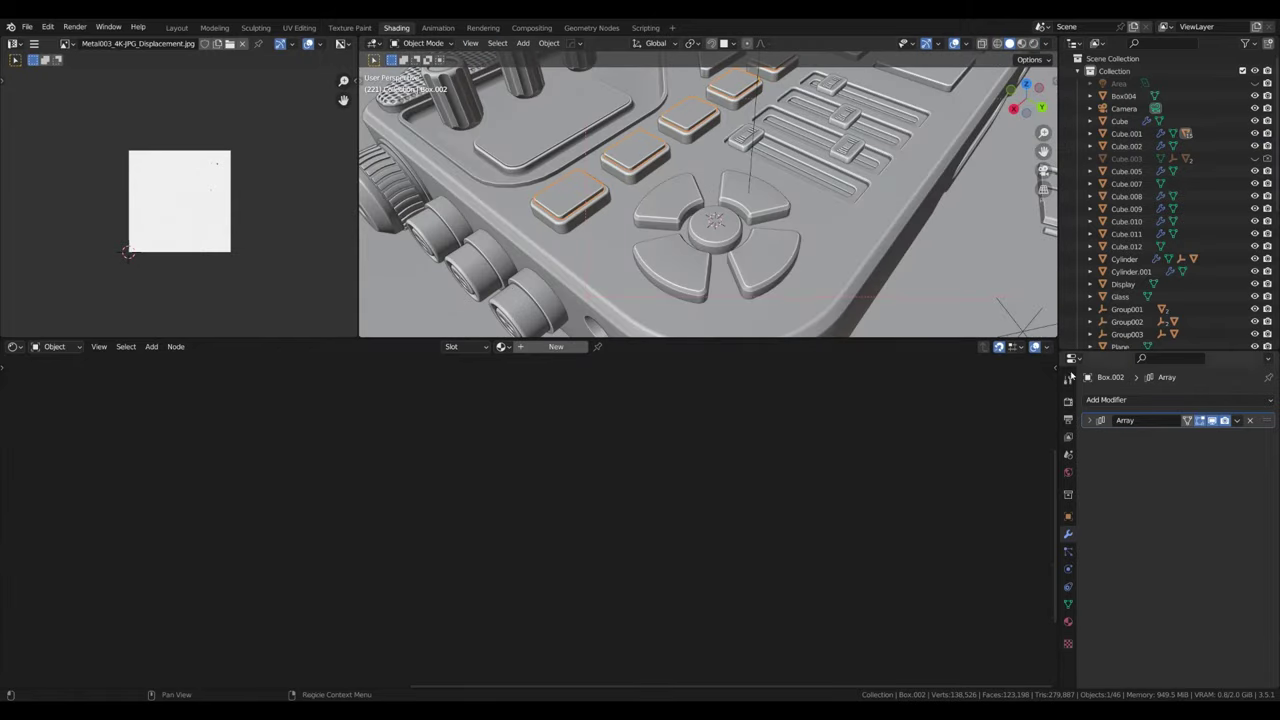
click(1106, 399)
click(1035, 598)
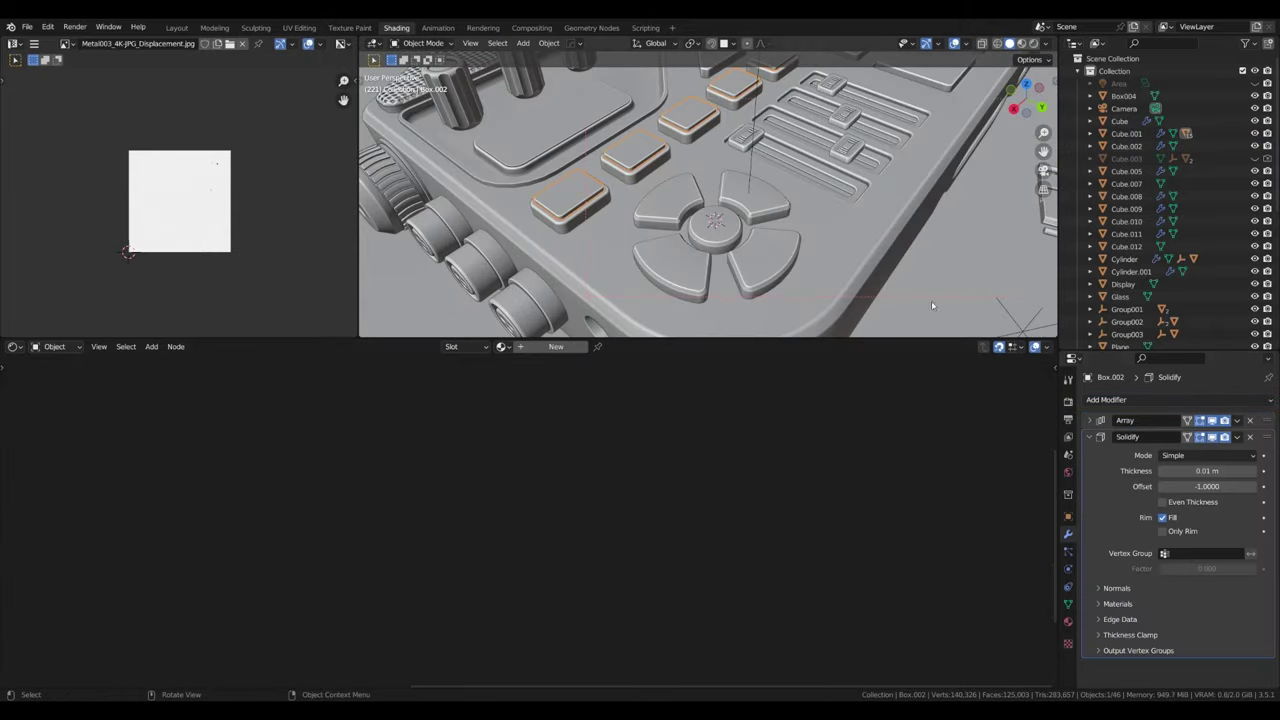
mouse_move(931, 300)
middle_down()
mouse_move(772, 252)
mouse_move(667, 270)
middle_up()
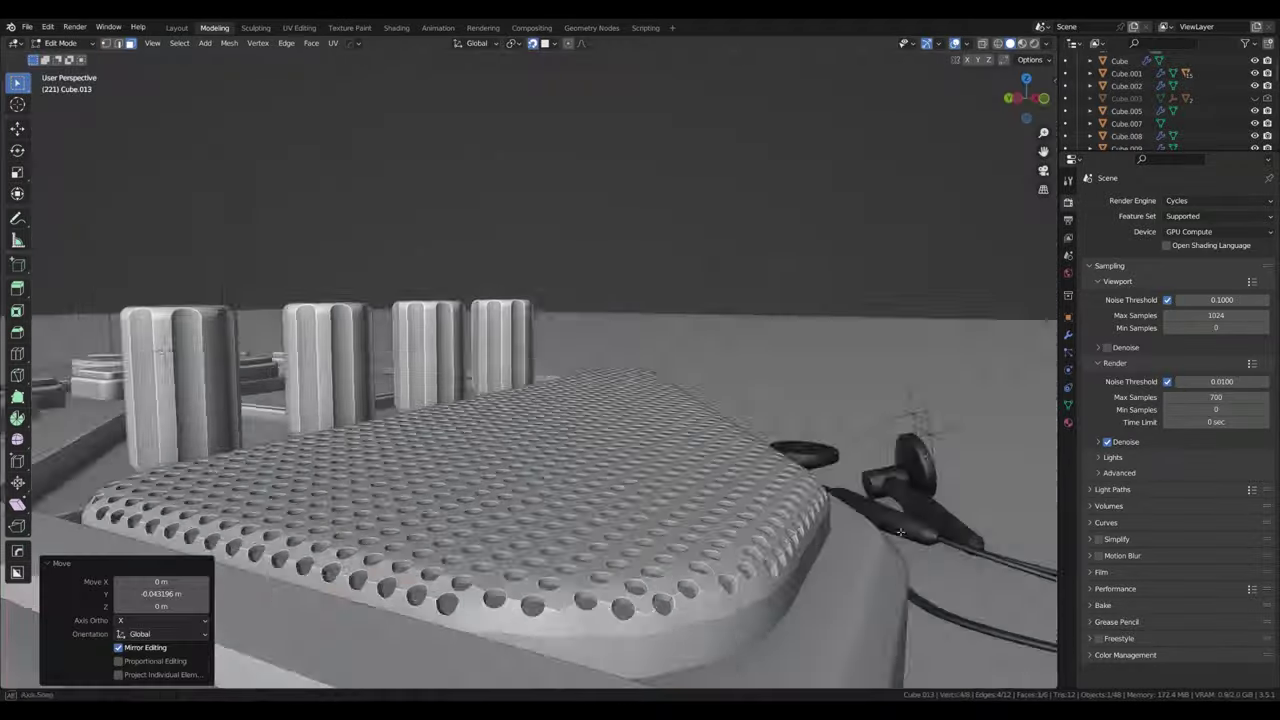
Step: Inset the top face of the rail beside the screen recess
key(i)
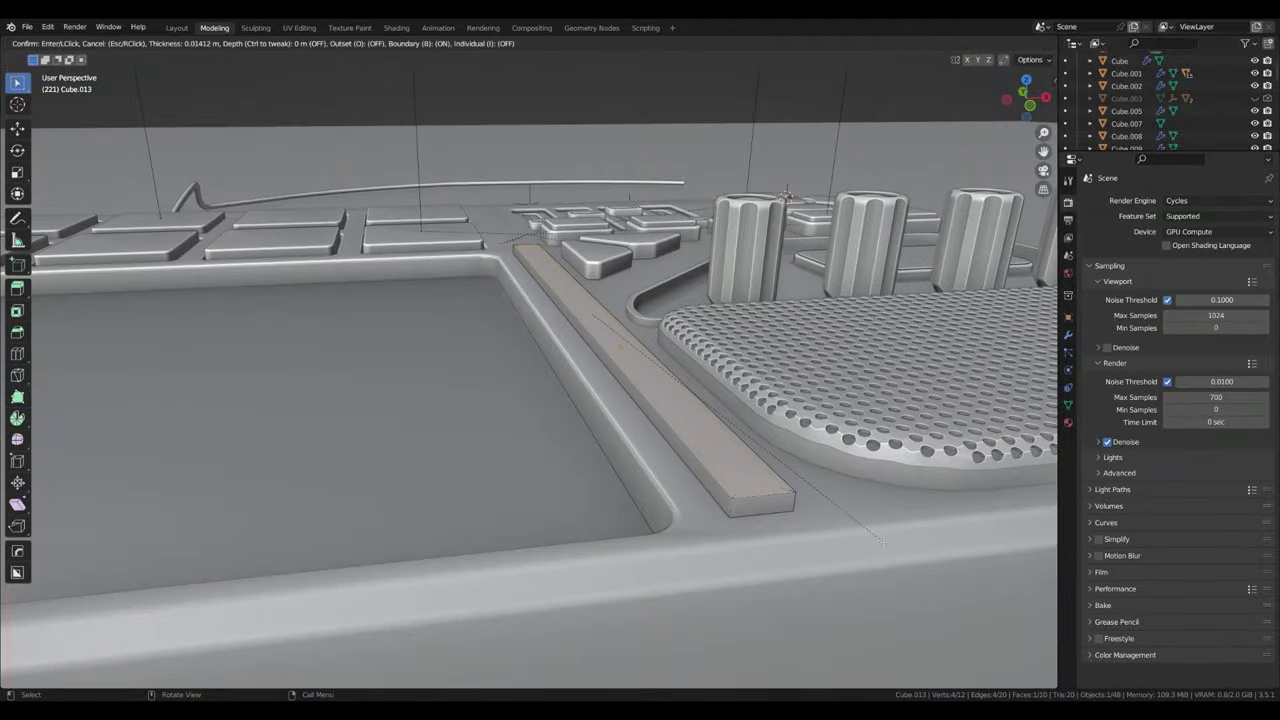
click(880, 540)
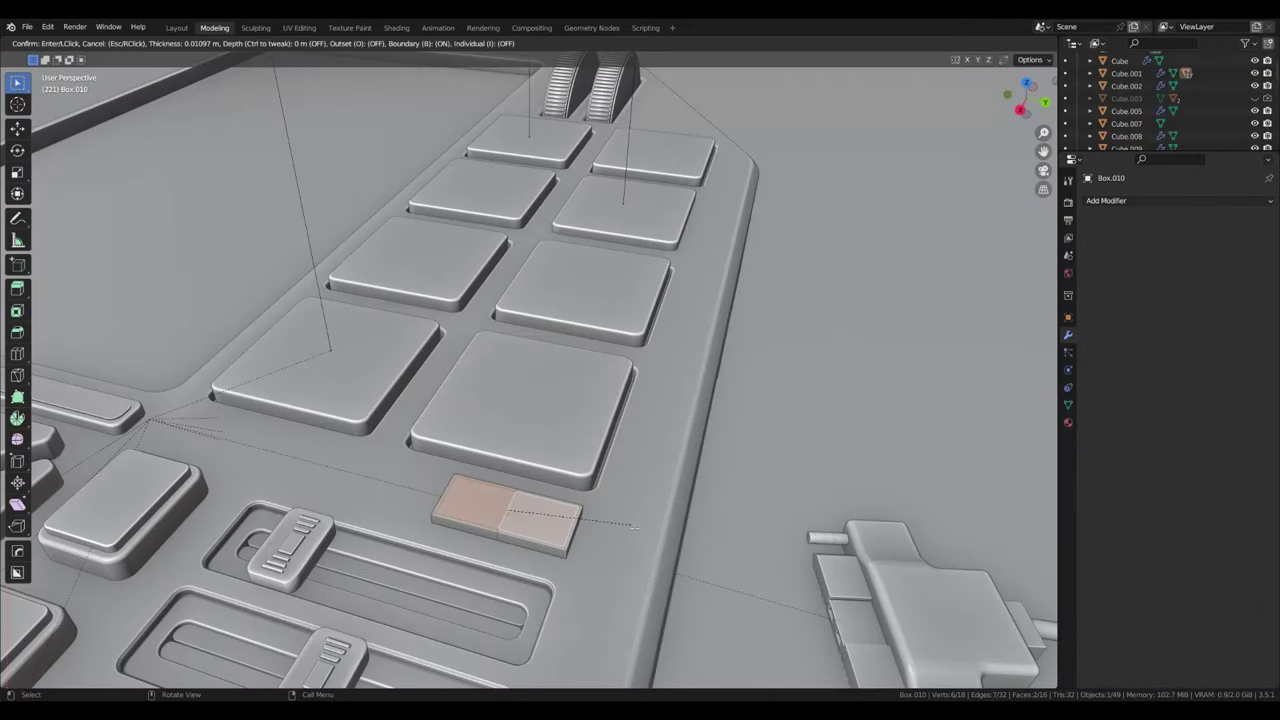
Step: Finish the inset on the new block's top, raise an edge along Z, and return to object mode
click(633, 525)
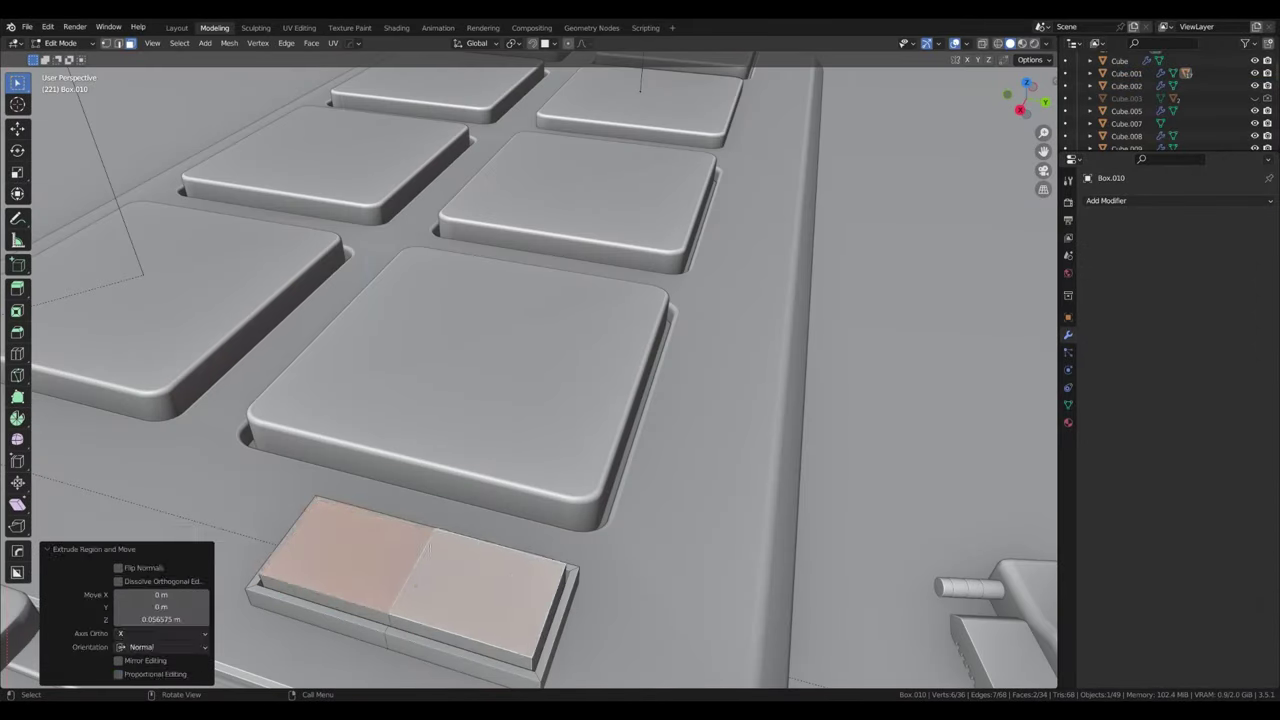
key(2)
click(415, 585)
click(503, 561)
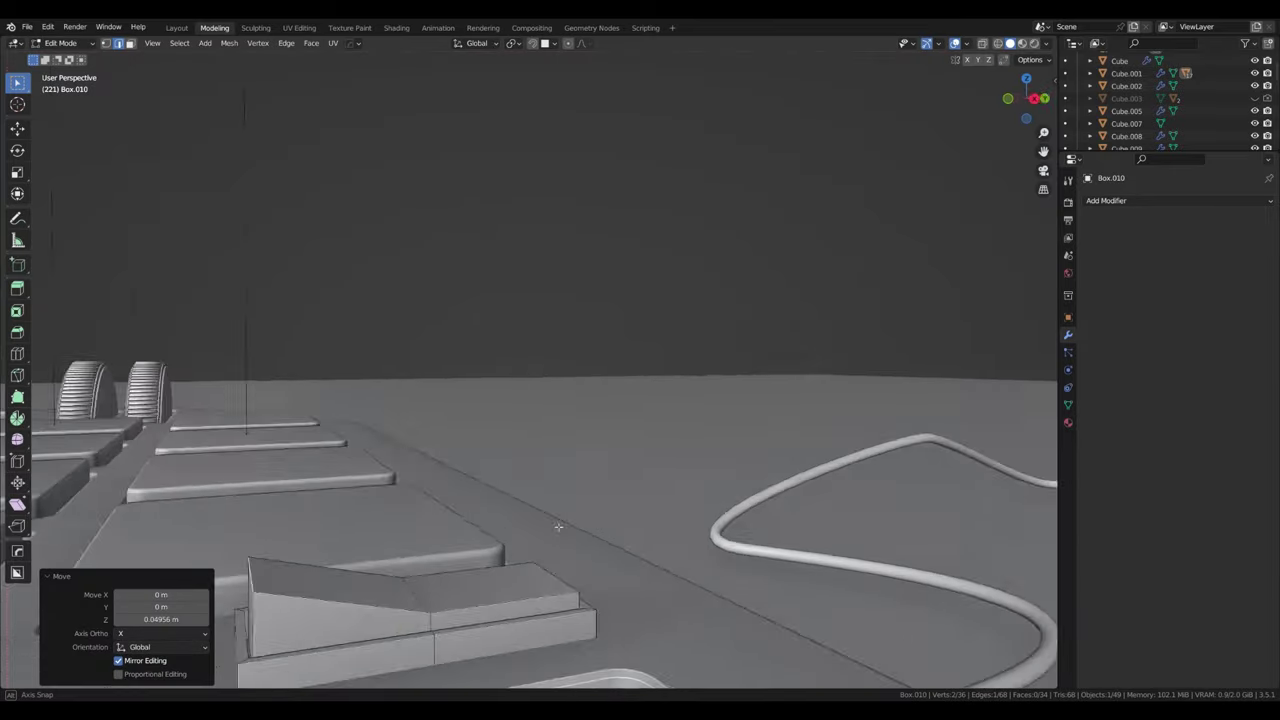
middle_drag(503, 561, 543, 516)
key(q)
click(559, 521)
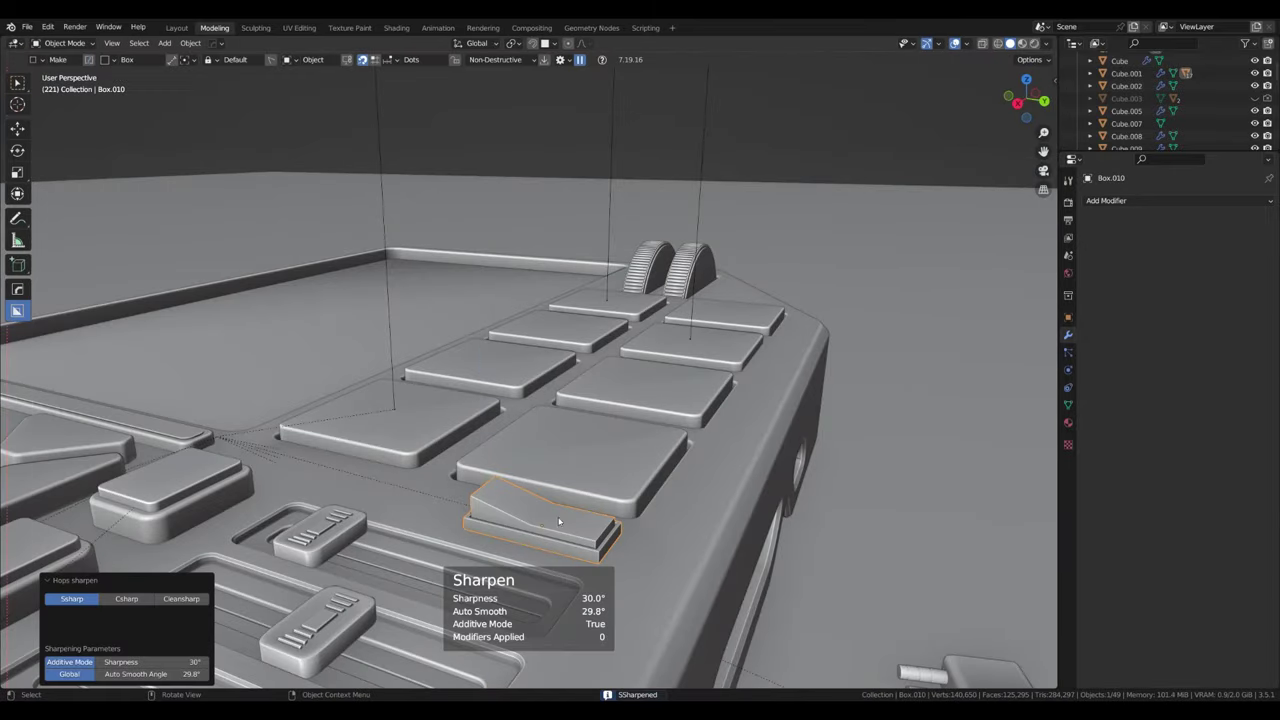
Step: Bevel the button's edges twice with Ctrl+B and refine them from the edge menu
key(Tab)
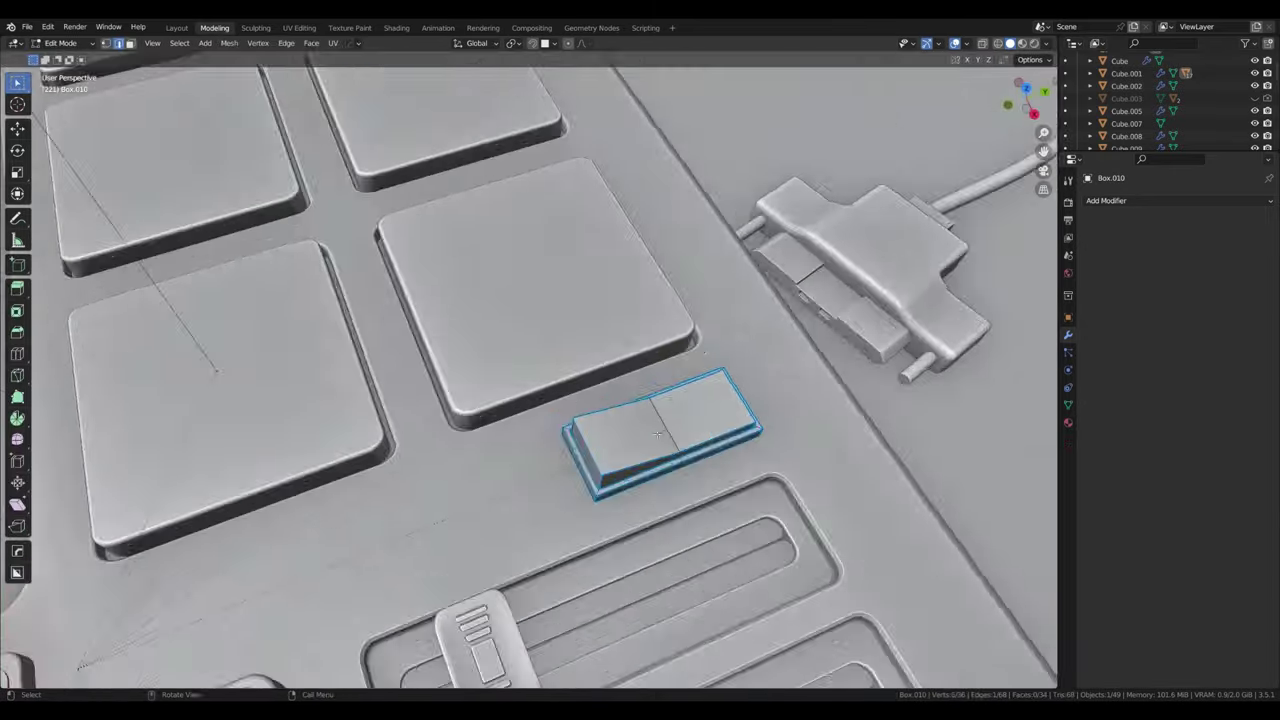
key(ctrl+b)
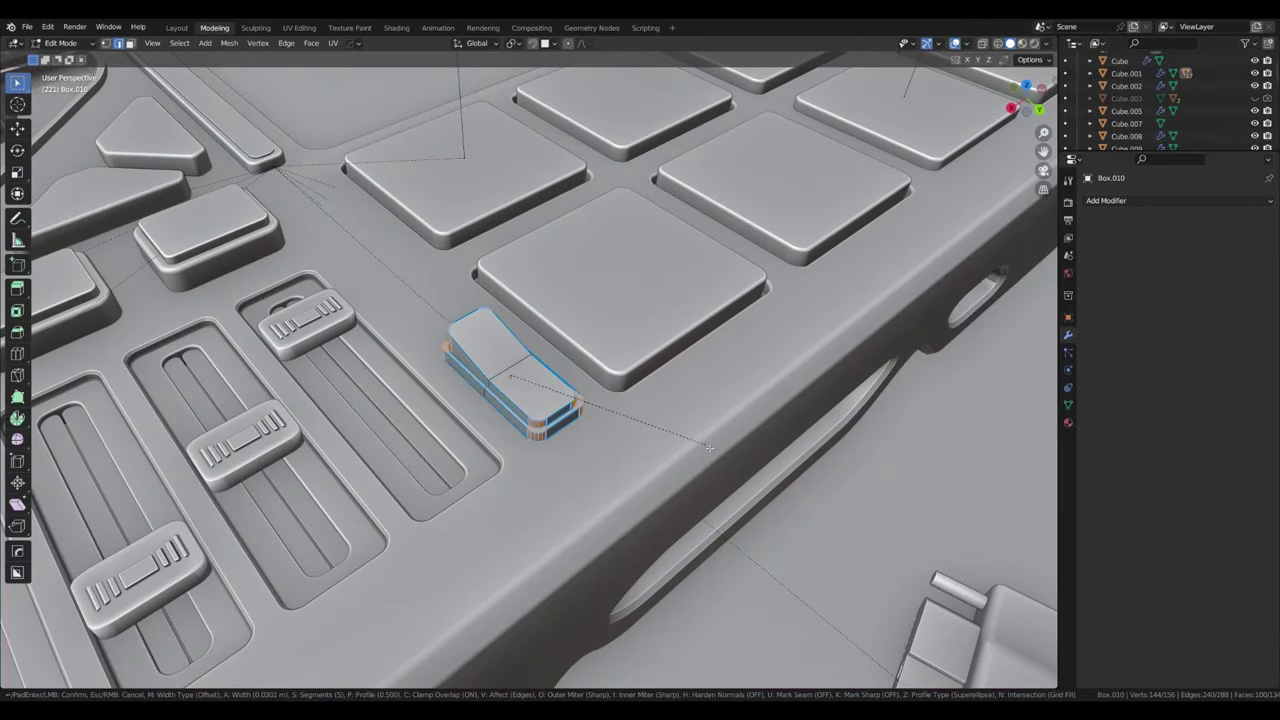
click(709, 447)
scroll(709, 447, up, 2)
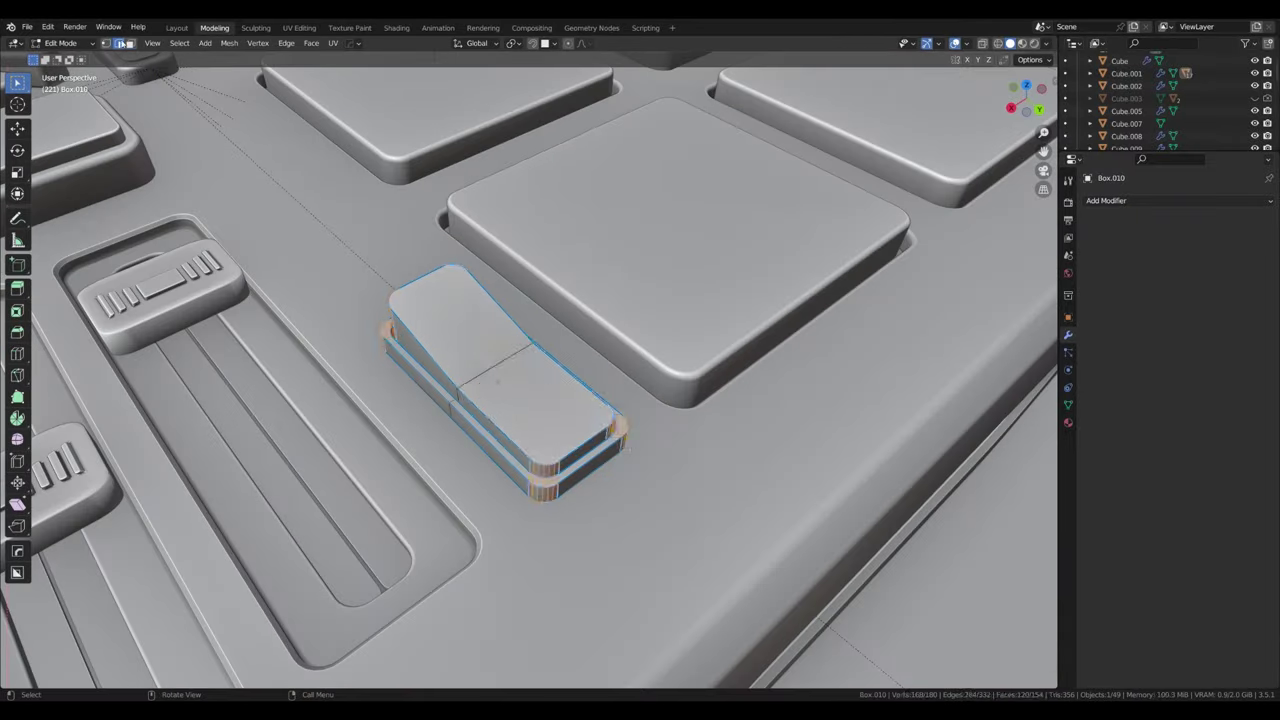
click(772, 364)
middle_drag(772, 364, 513, 480)
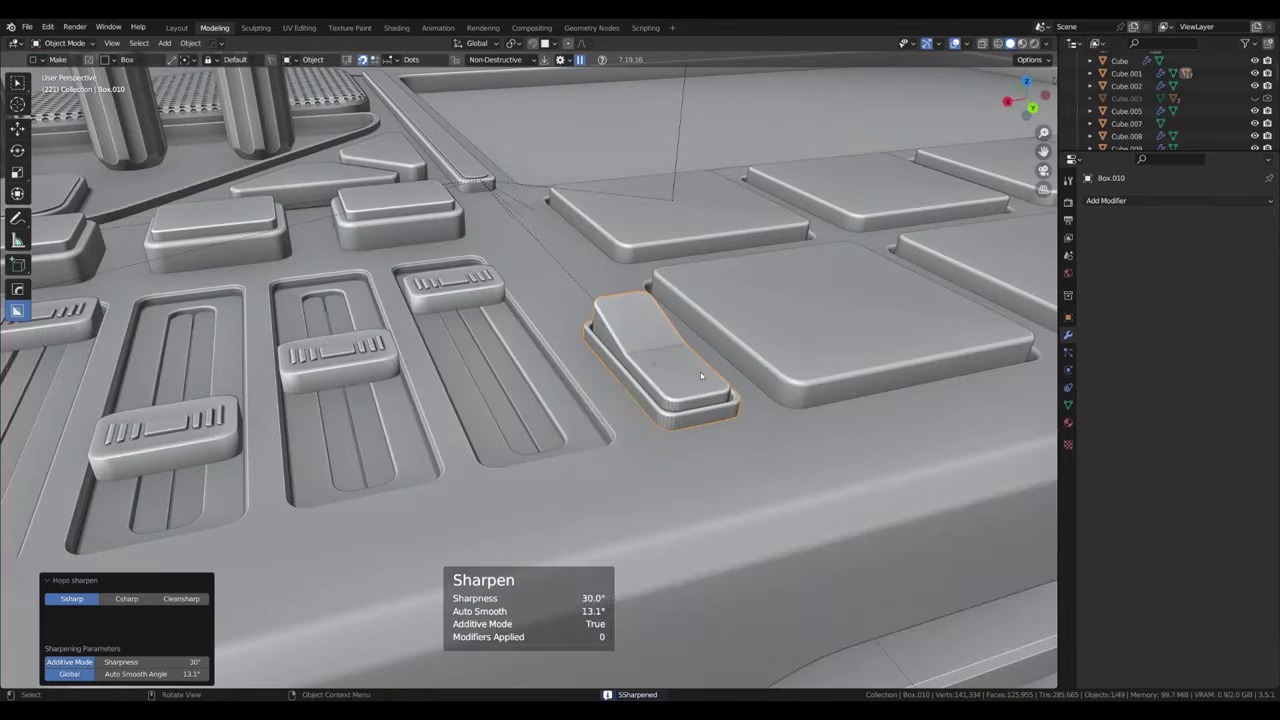
right_click(643, 296)
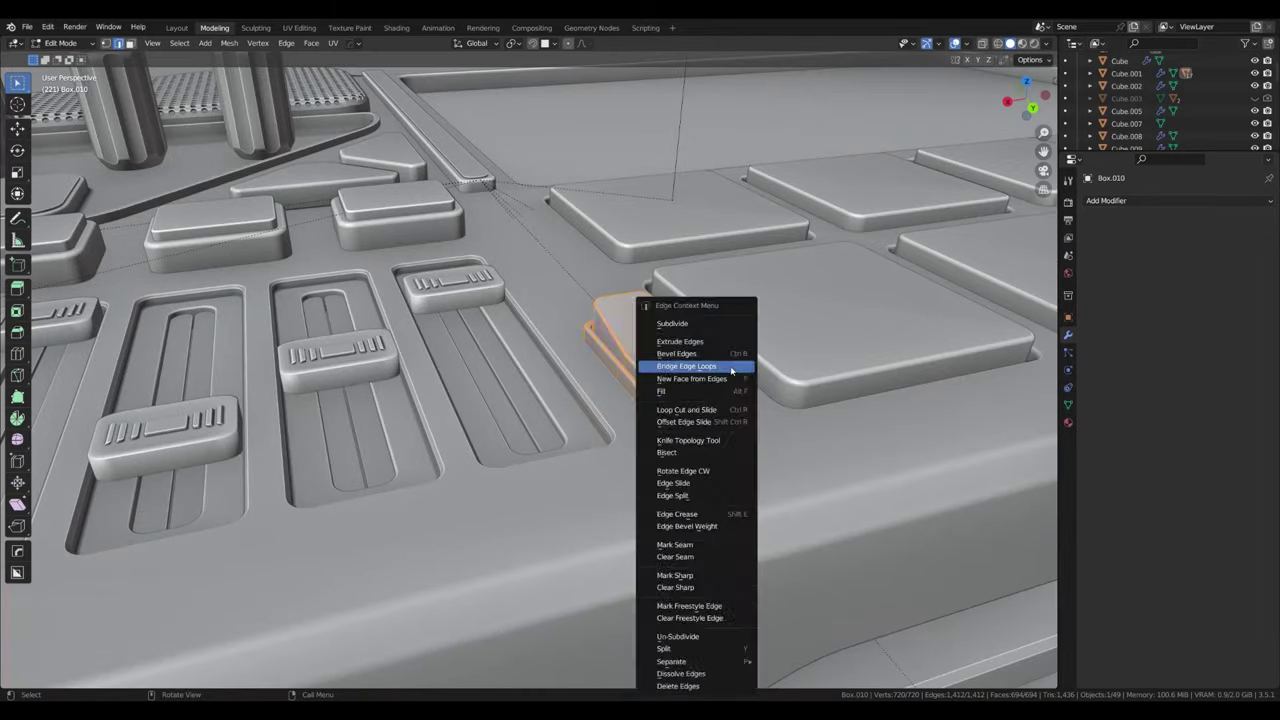
click(729, 366)
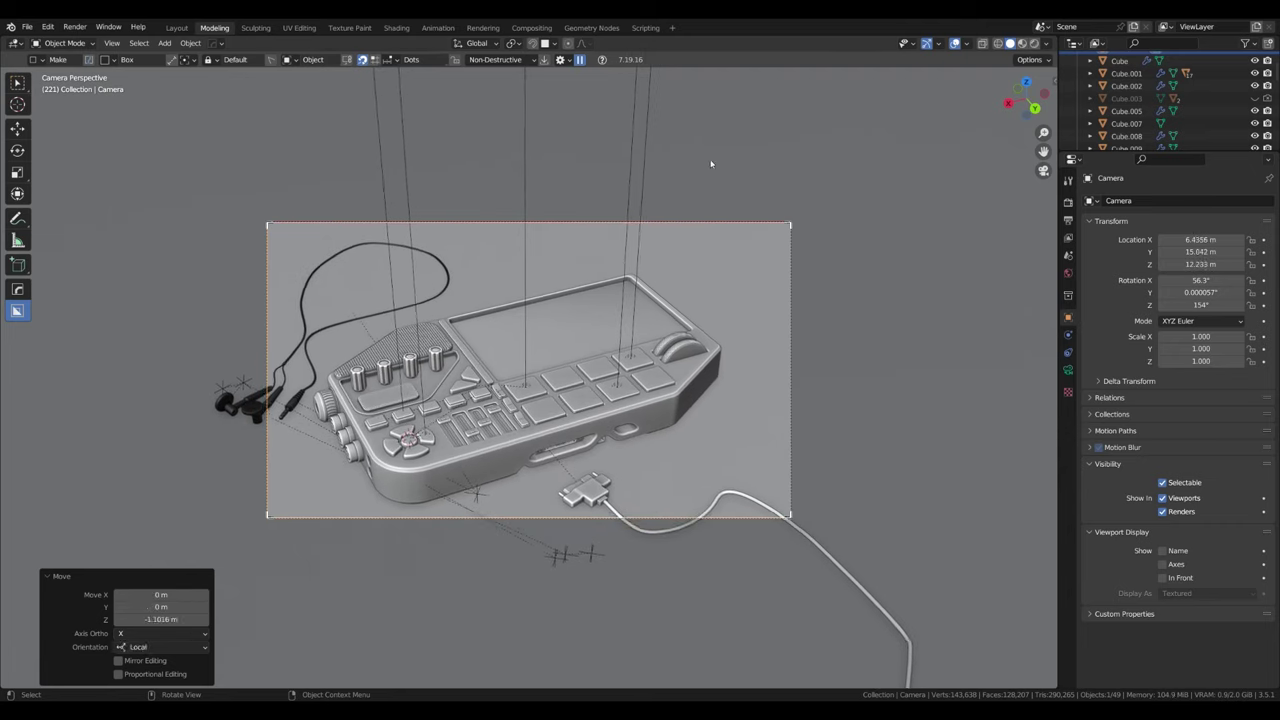
Step: Switch to the Shading workspace and select the connected button-cap geometry
click(772, 476)
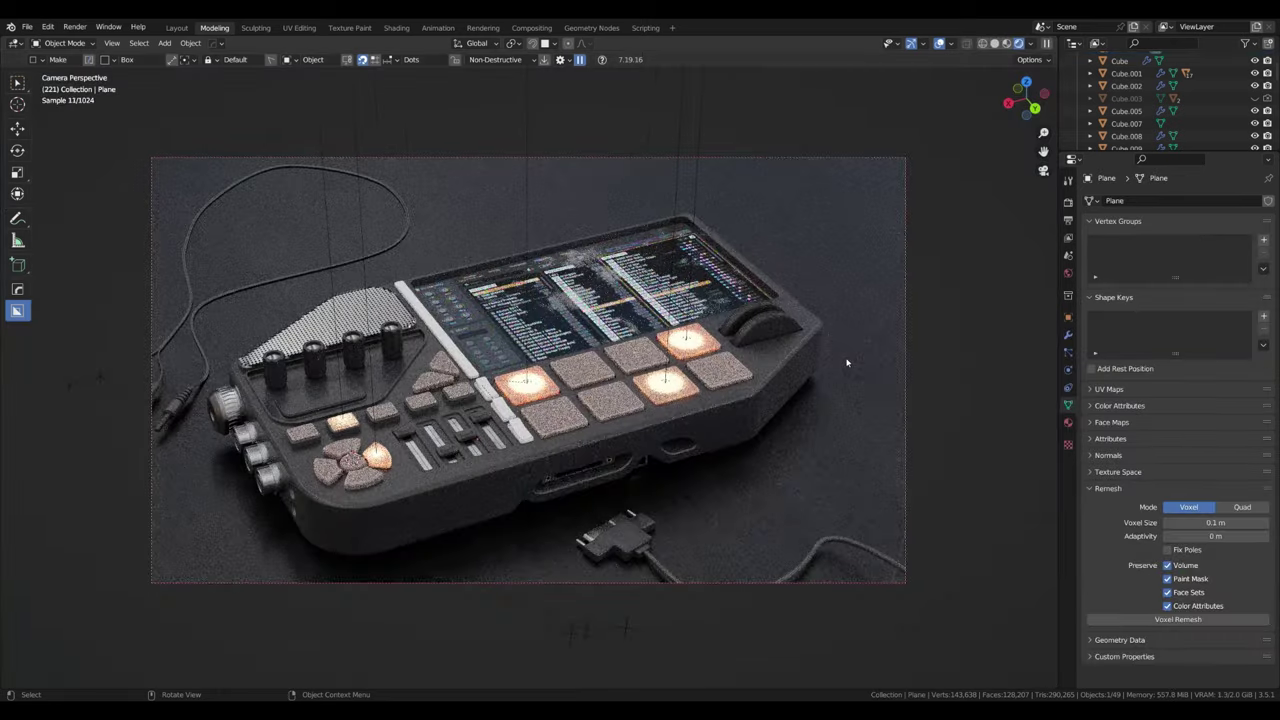
click(397, 28)
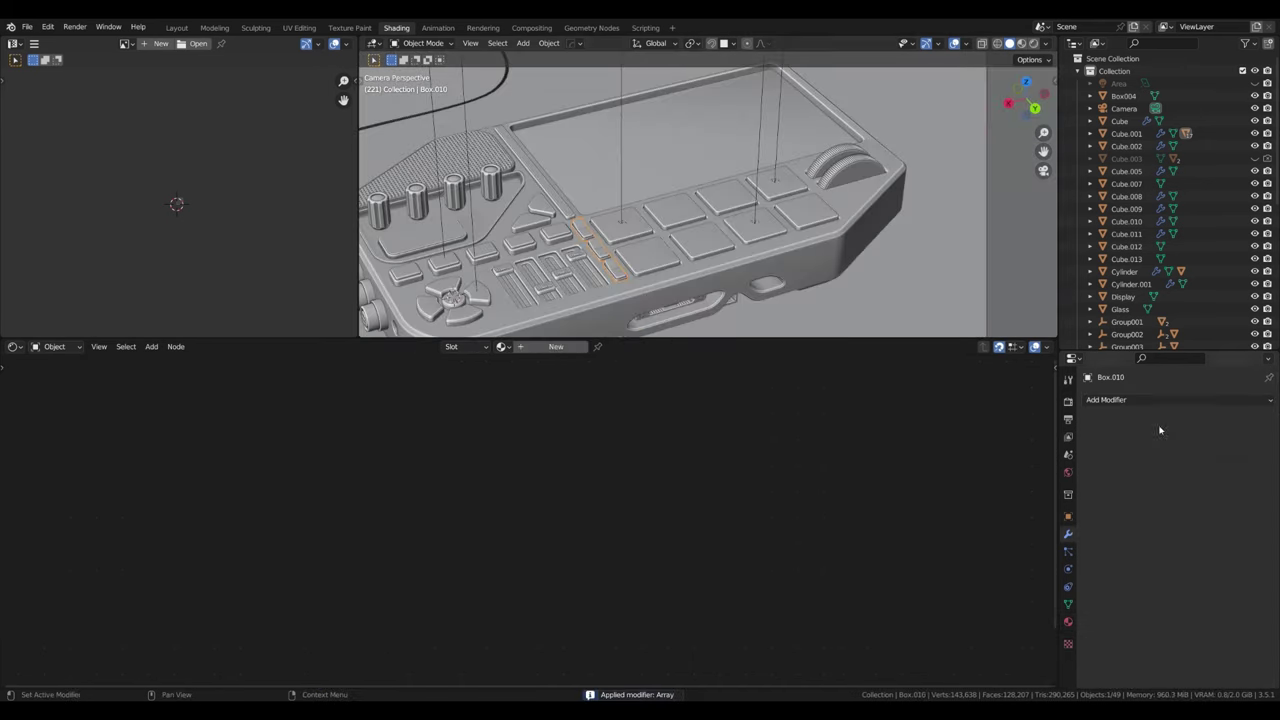
key(ctrl+l)
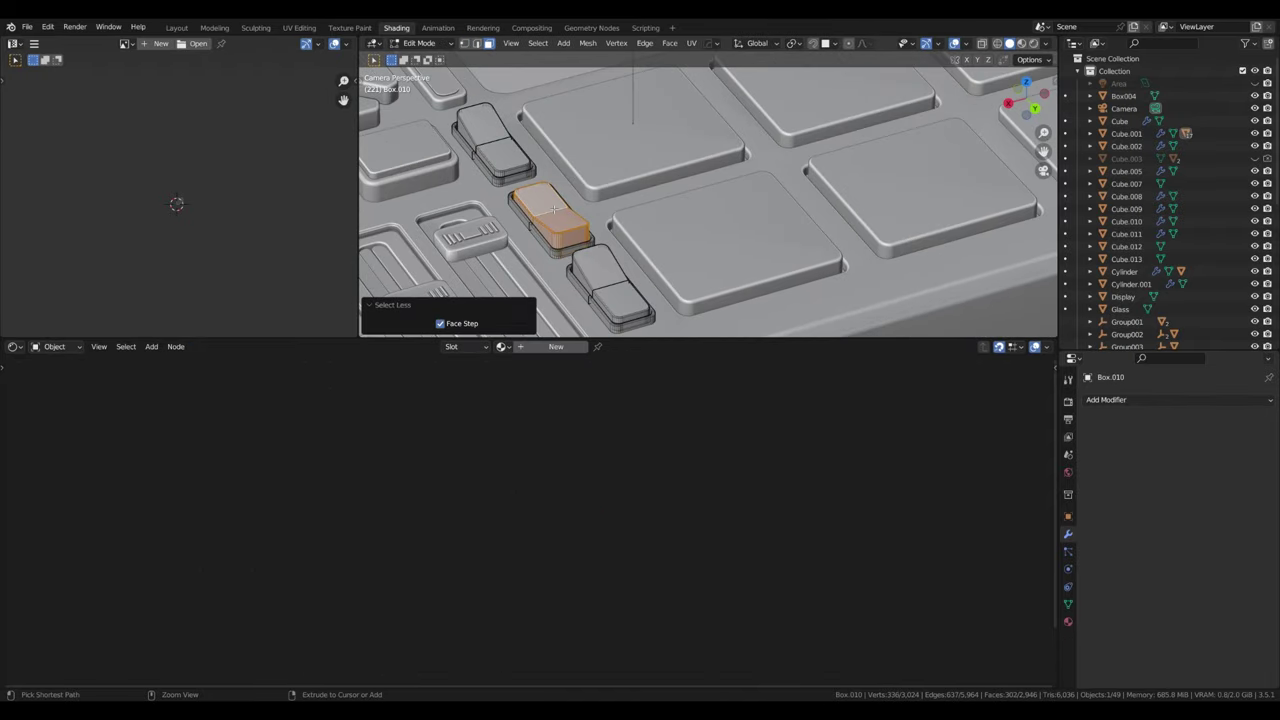
middle_drag(553, 208, 679, 191)
Step: Separate the caps into Box.011 and give it a 0.01 m Solidify modifier
key(p)
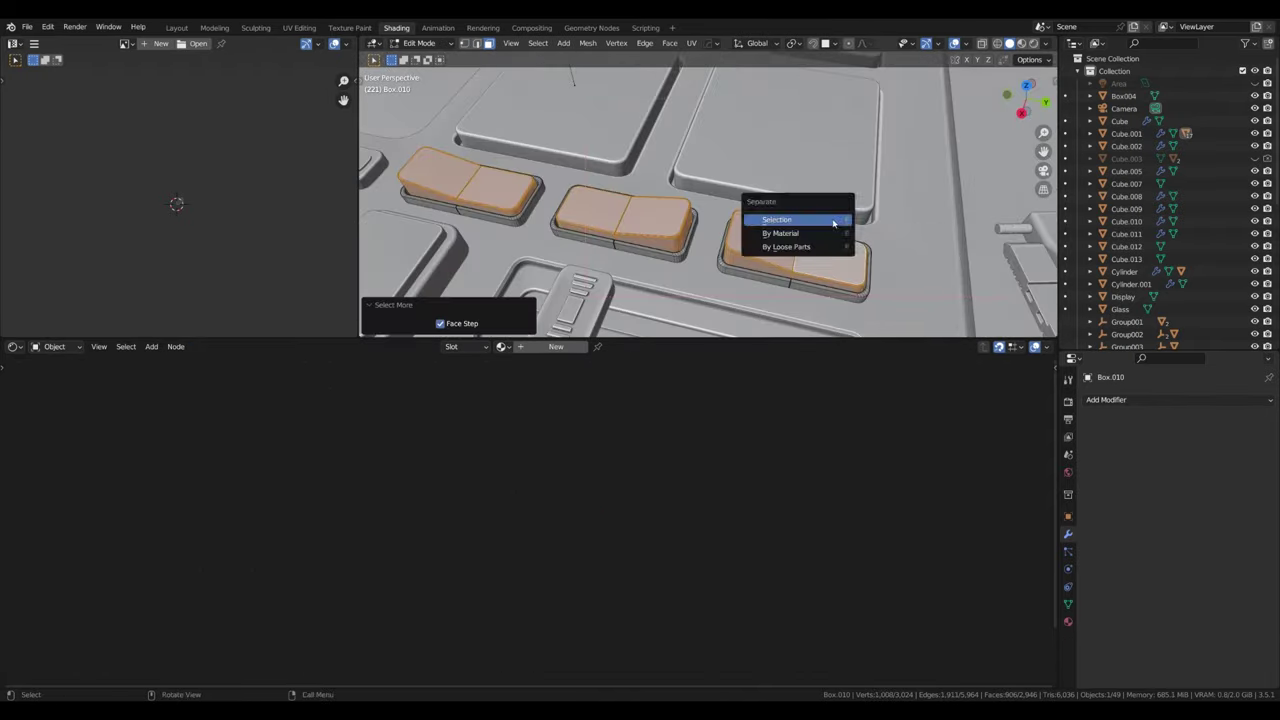
click(1106, 399)
click(1010, 609)
click(982, 43)
scroll(723, 163, down, 2)
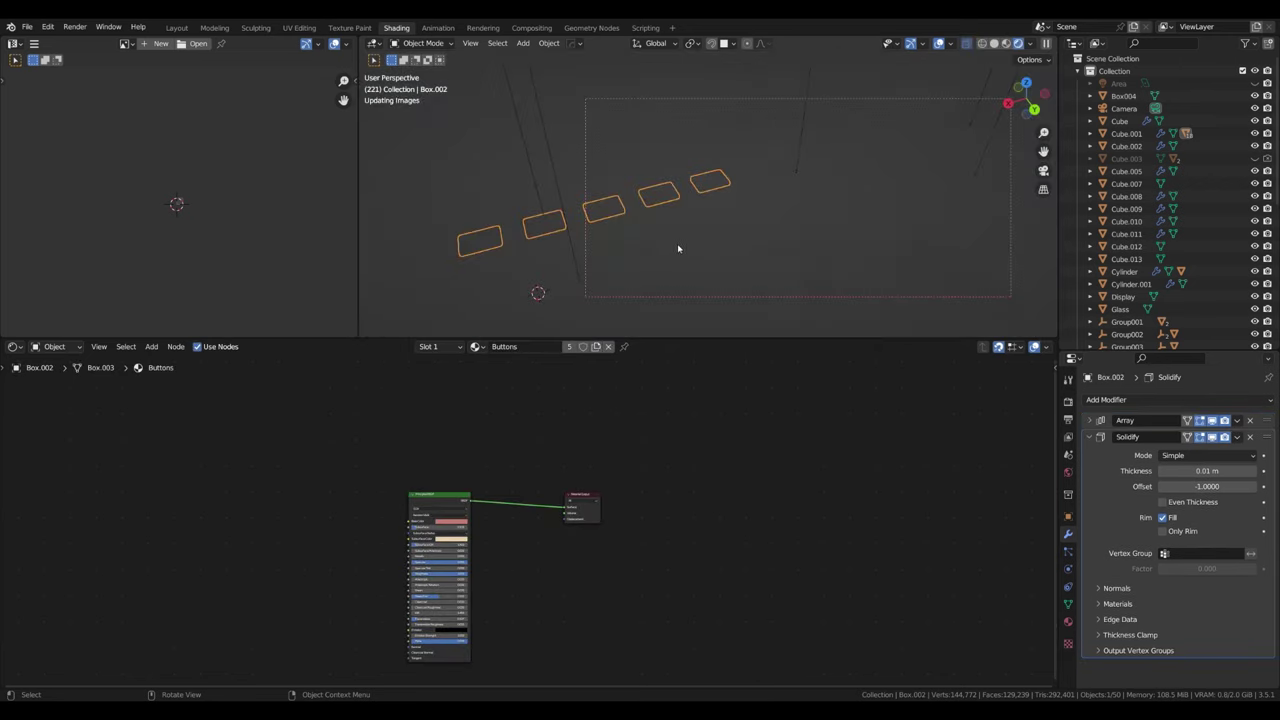
Step: Lower the orange Point.005 area light above the small button and set its power to 20 W
right_click(690, 131)
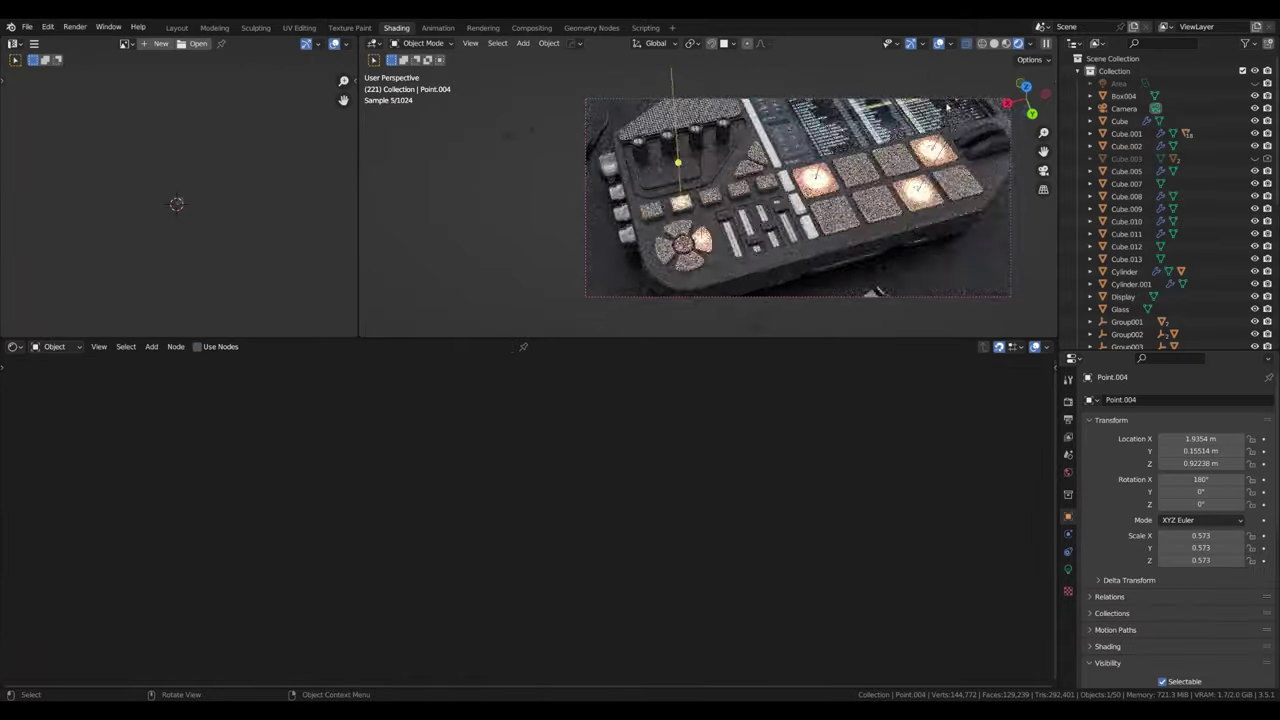
key(g)
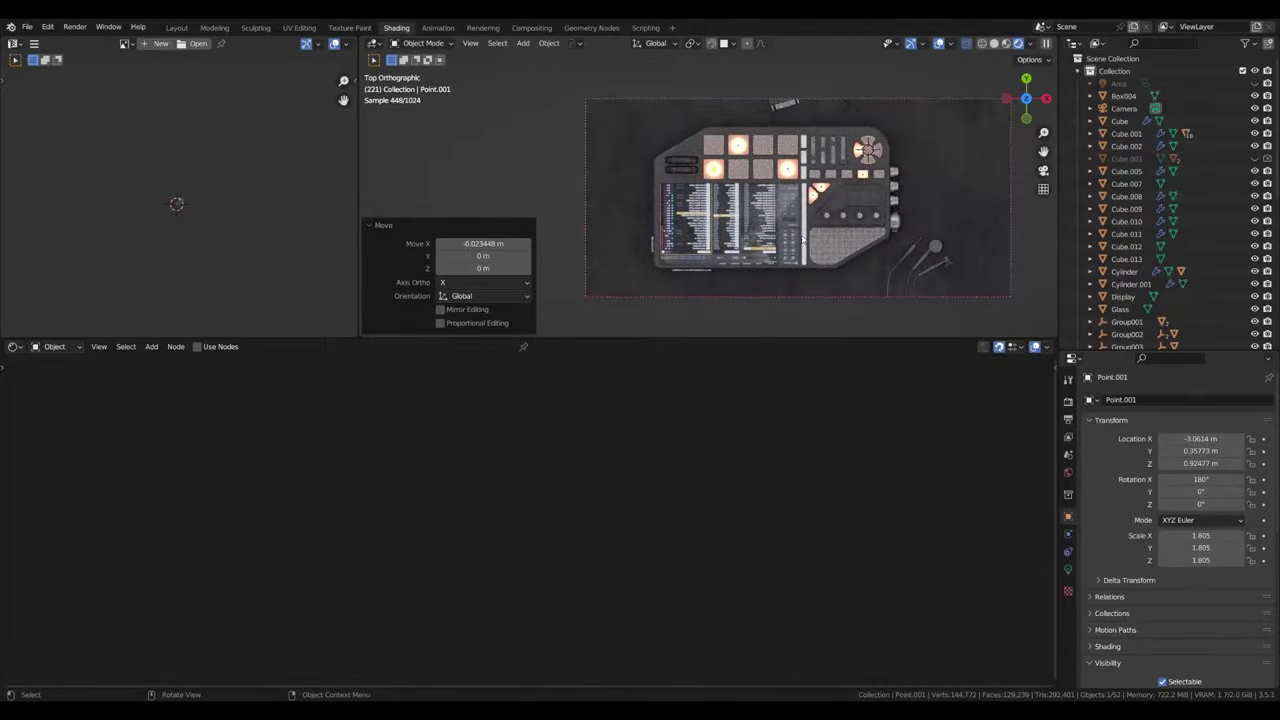
middle_drag(802, 238, 793, 243)
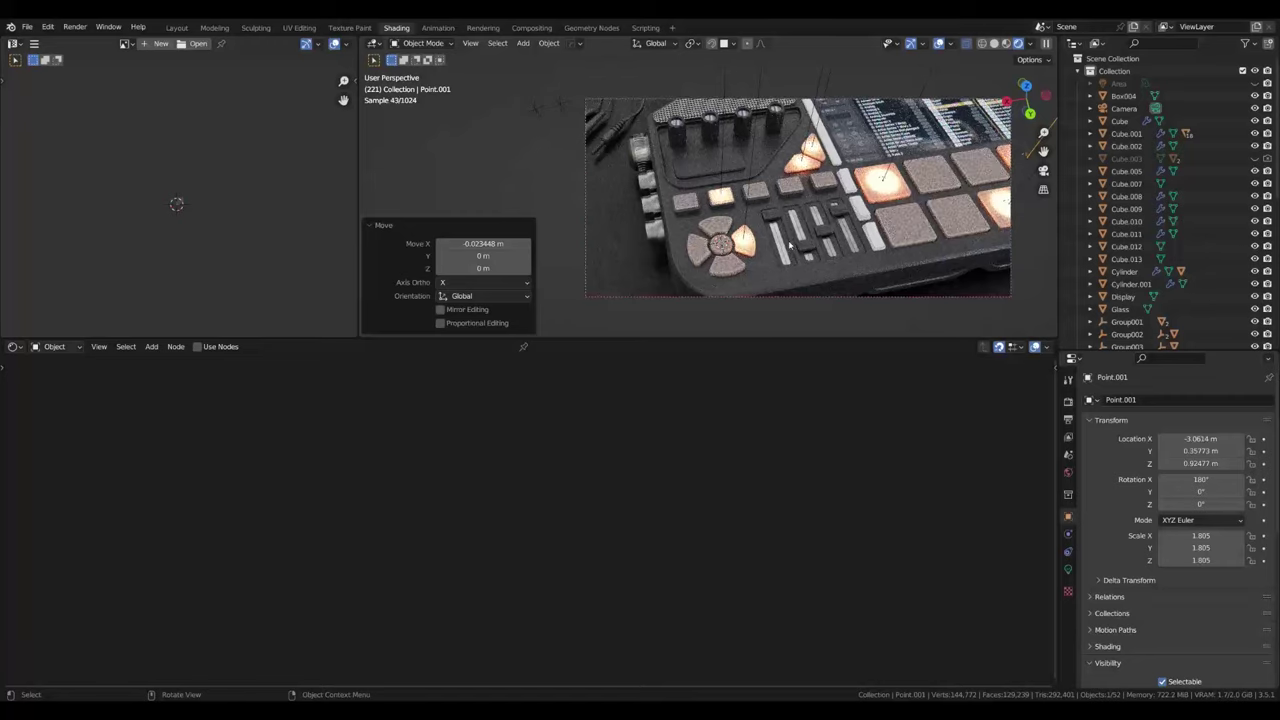
middle_drag(739, 170, 914, 241)
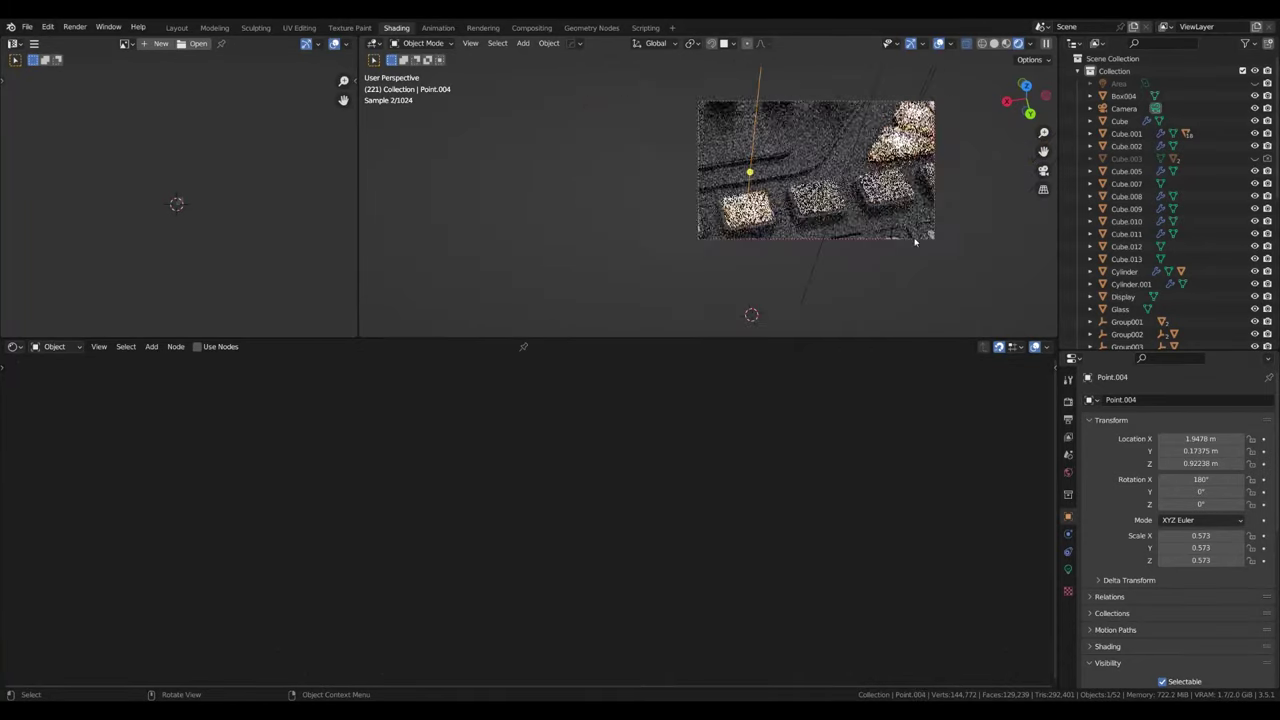
click(786, 203)
click(1067, 569)
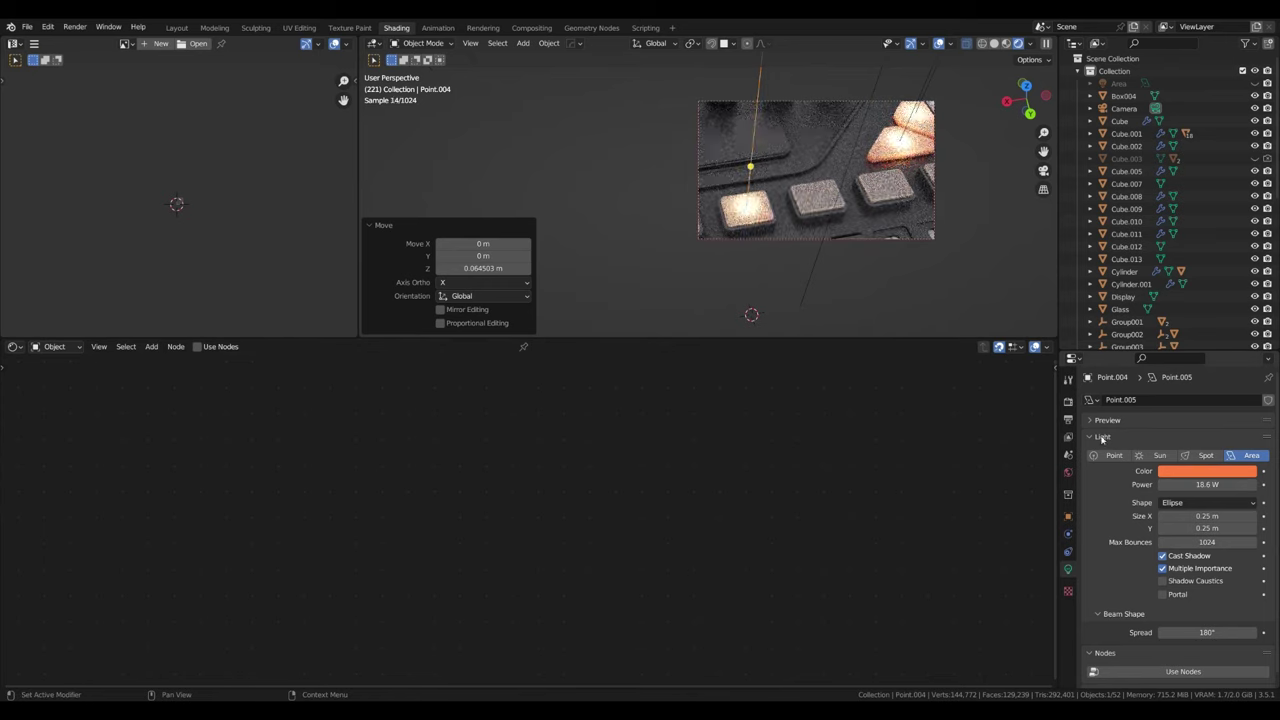
key(Return)
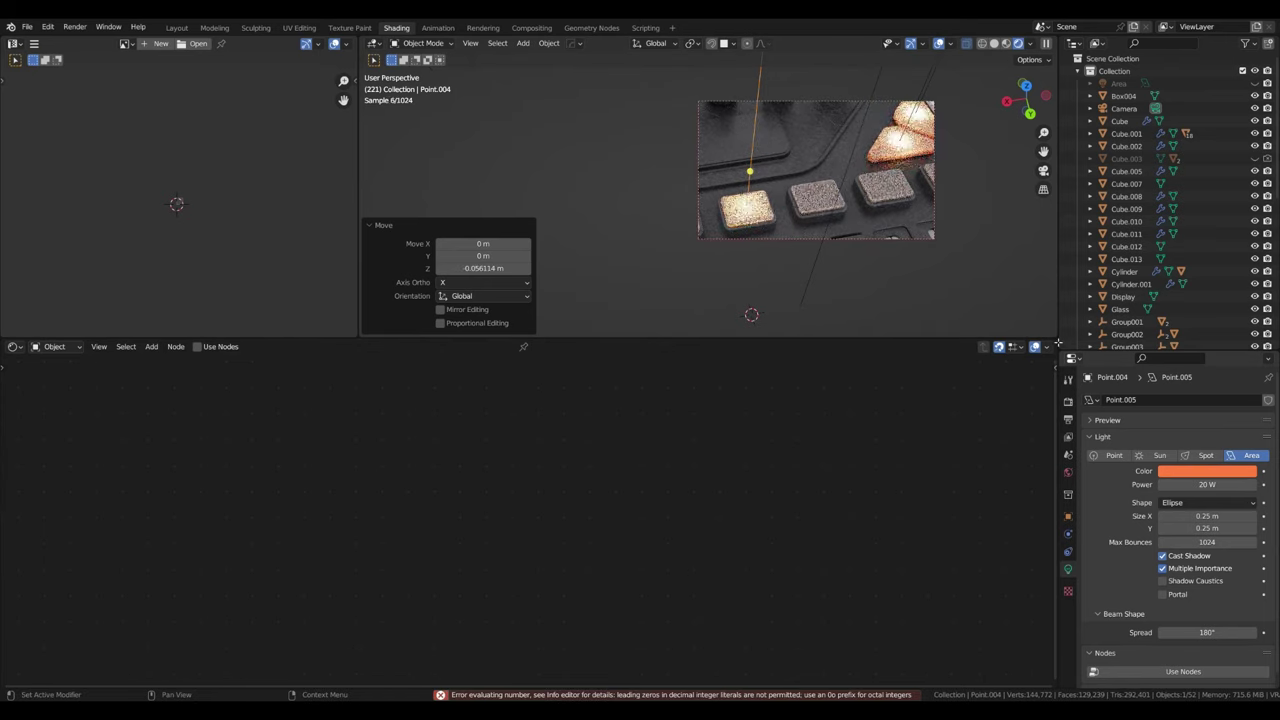
scroll(757, 145, down, 3)
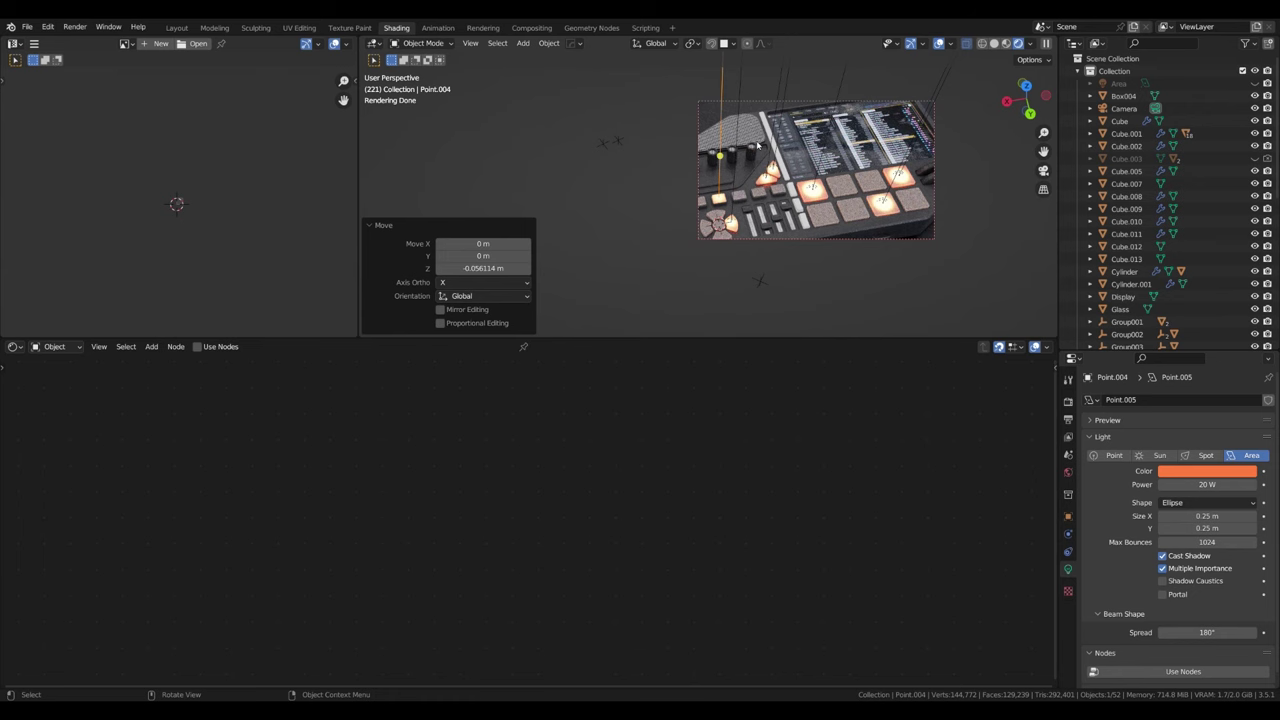
scroll(757, 145, up, 3)
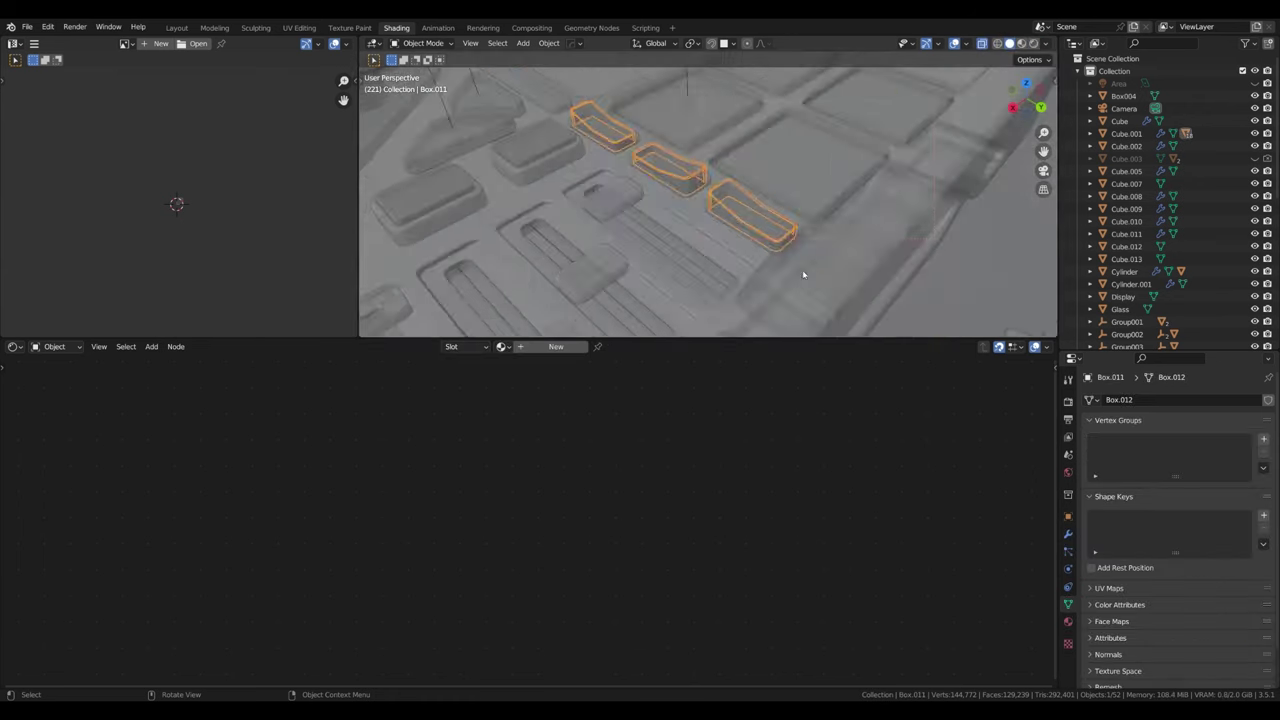
Step: Add a loop cut near the cable end and separate that part into its own object
click(781, 263)
key(KP_0)
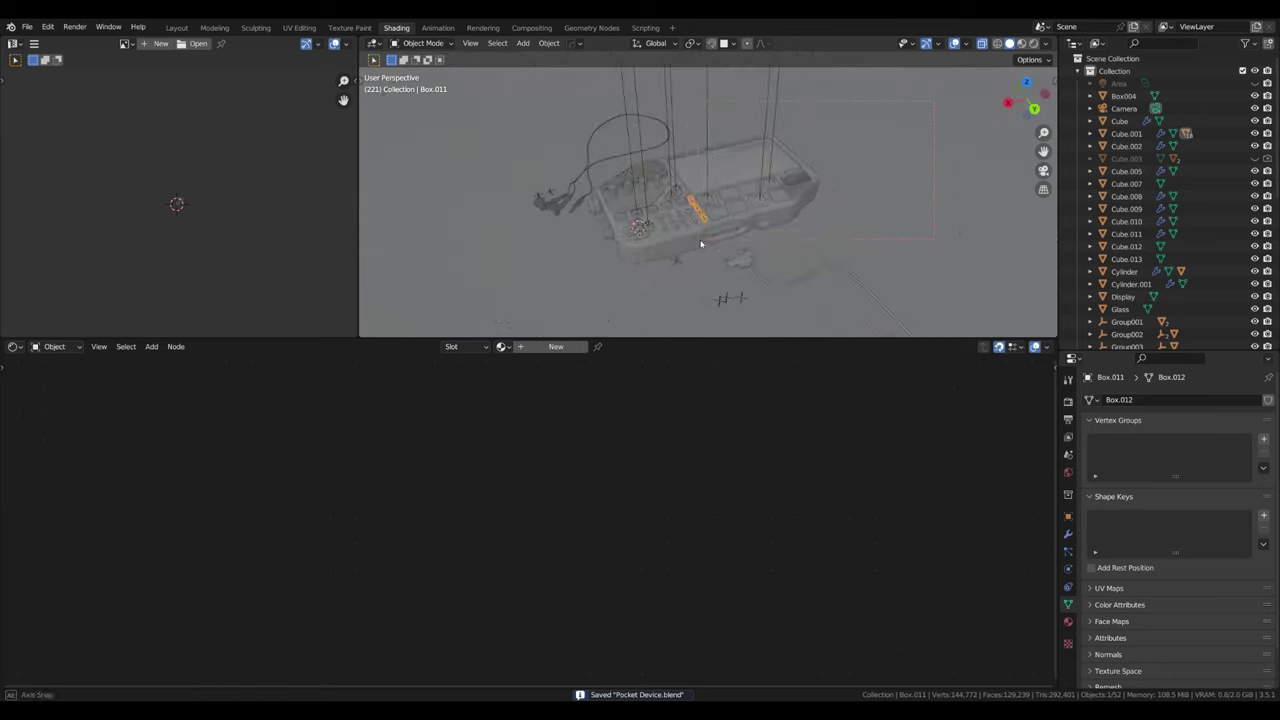
click(611, 196)
key(Tab)
scroll(630, 220, up, 4)
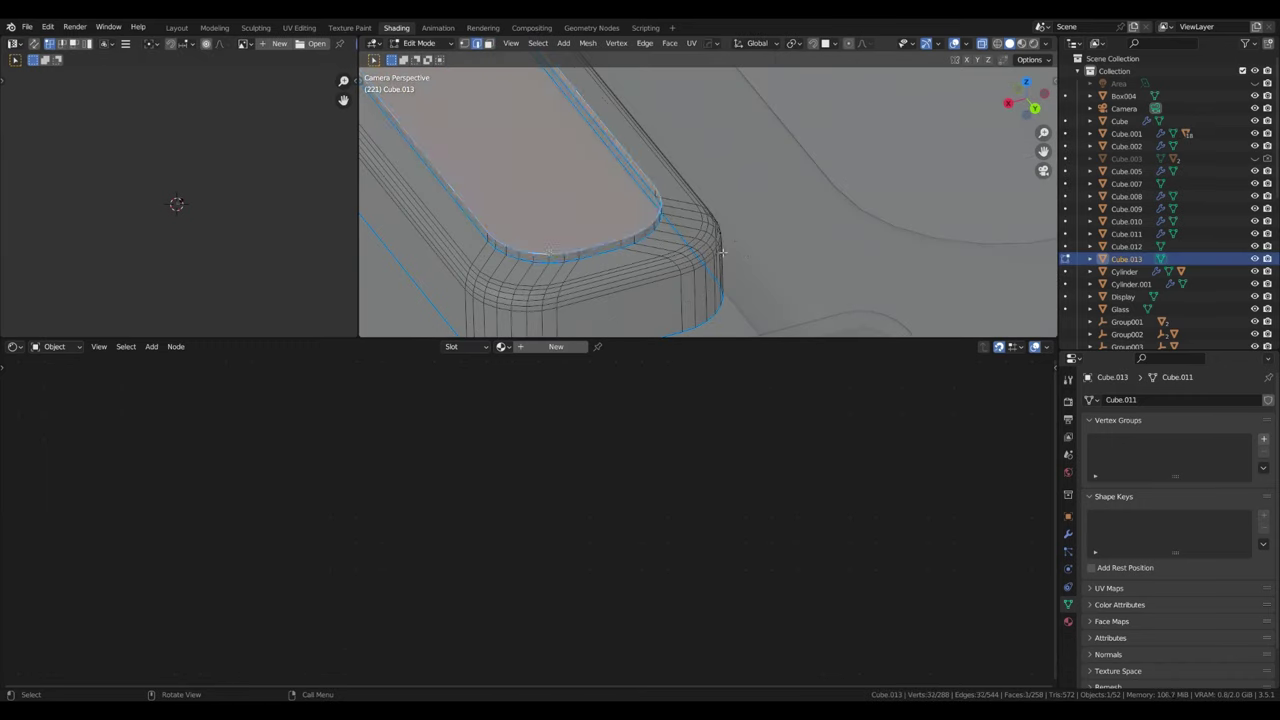
key(ctrl+r)
click(787, 197)
key(p)
key(Tab)
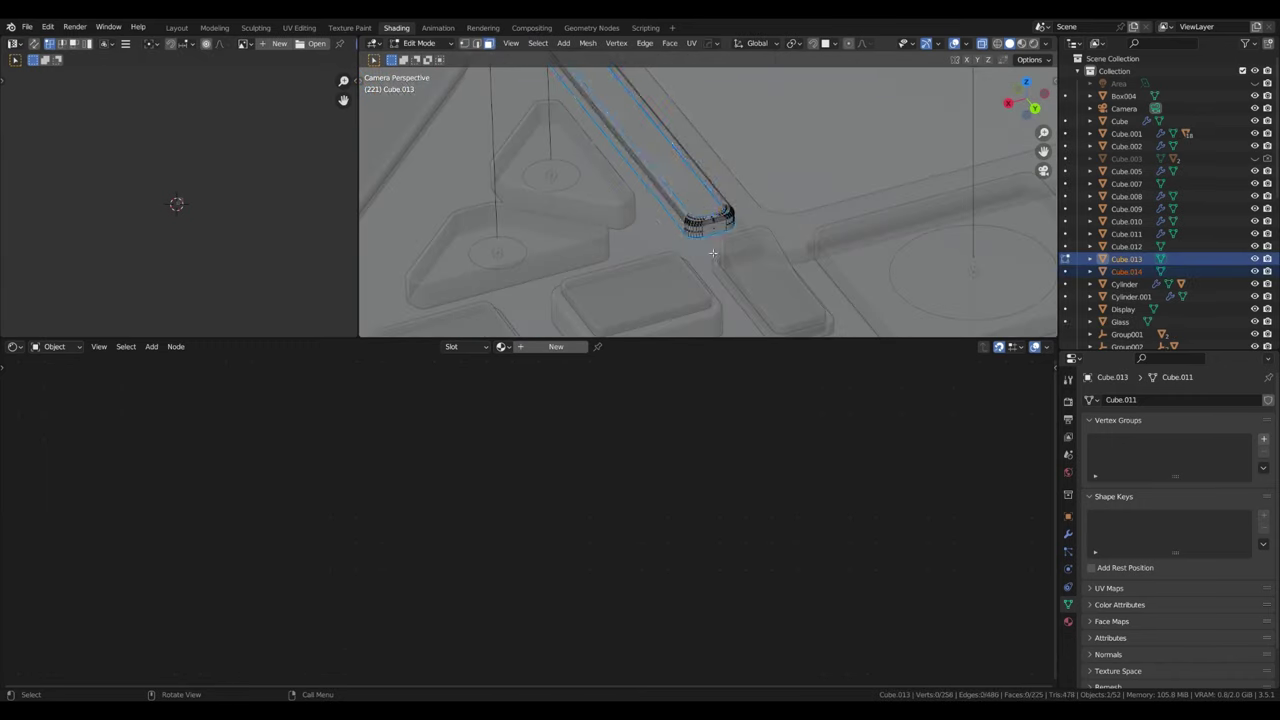
Step: Give the separated cable part a 0.001 m Solidify shell, then select the other cable
click(1068, 534)
click(1106, 399)
click(990, 626)
scroll(594, 223, down, 5)
scroll(714, 160, up, 5)
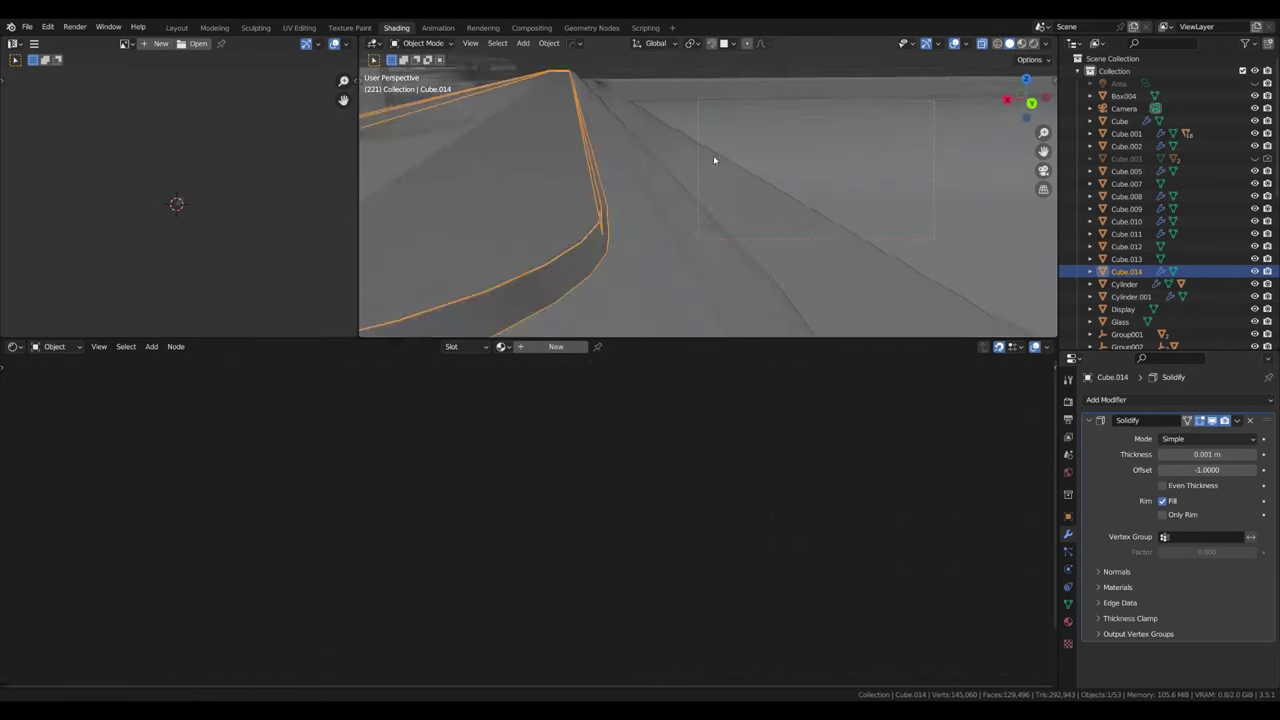
middle_drag(714, 160, 617, 208)
click(660, 200)
click(1175, 400)
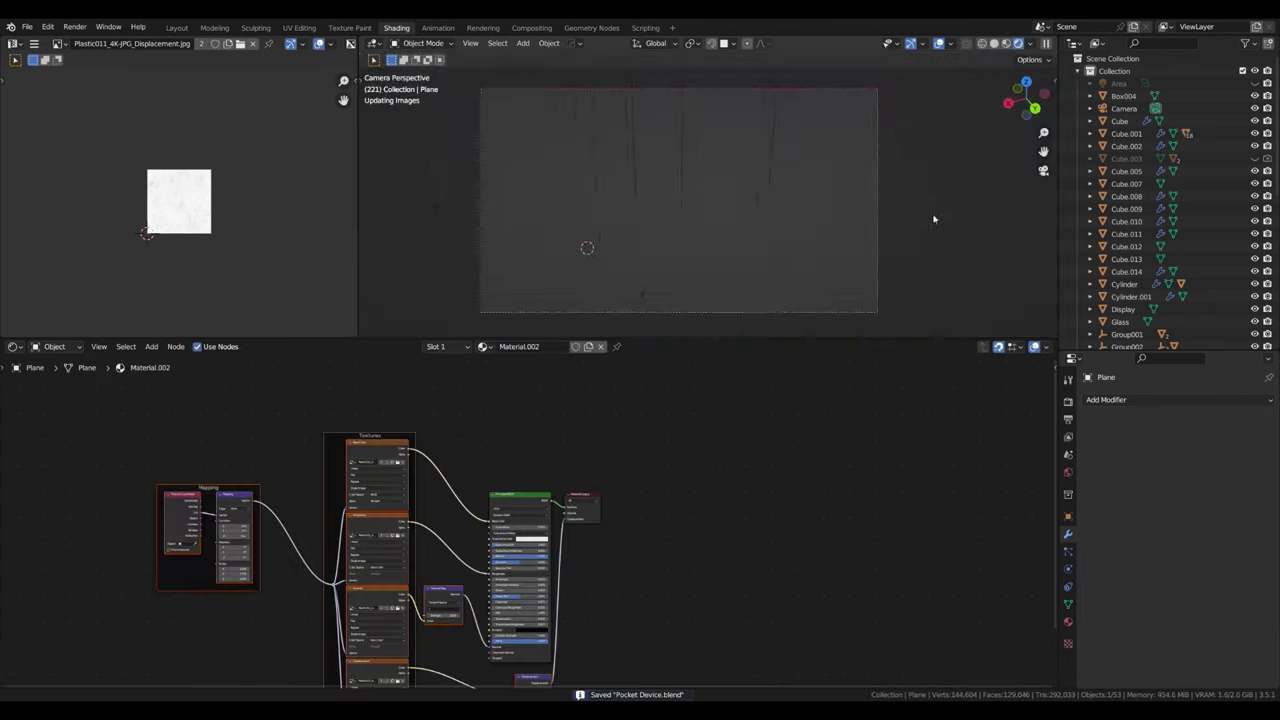
Step: Reposition the camera and add a Plain Axes empty named Focus as the focus target
click(994, 44)
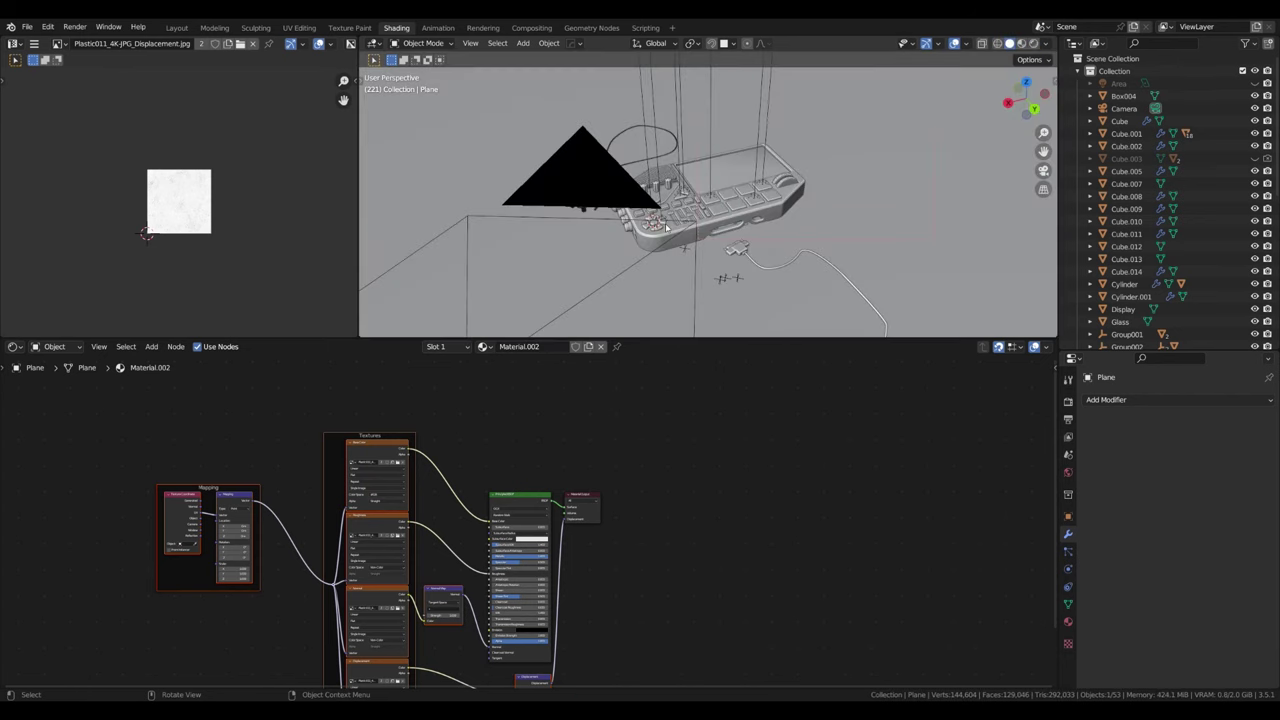
click(1124, 108)
key(g)
click(732, 242)
key(shift+a)
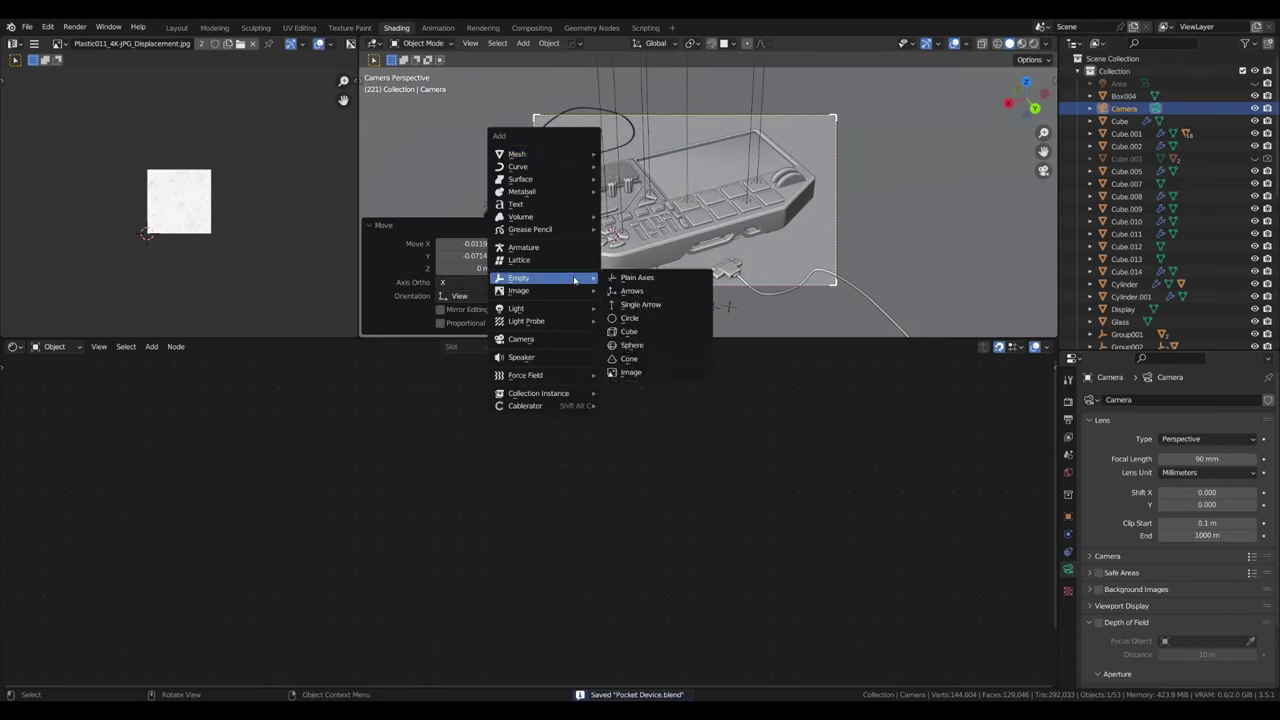
click(634, 277)
Step: Enable camera depth of field focused on the Focus empty with F-Stop 0.3
click(1124, 108)
click(1098, 622)
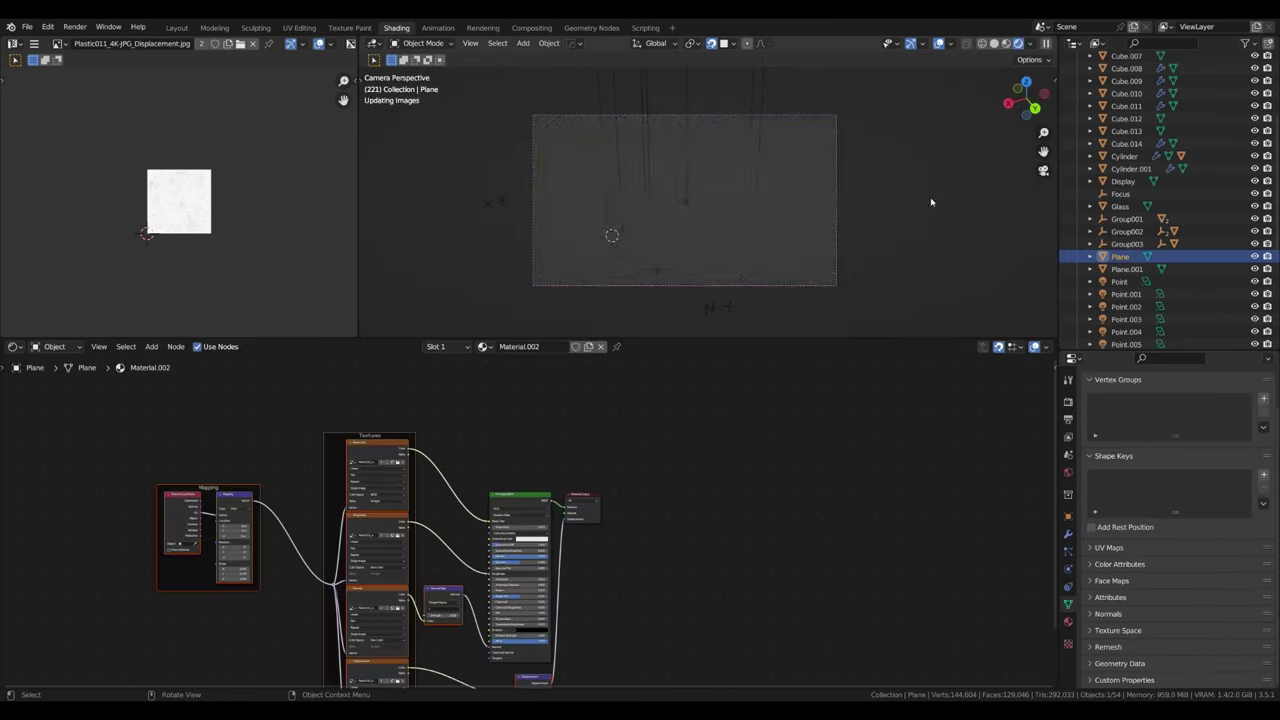
drag(1196, 651, 1180, 651)
scroll(716, 140, up, 2)
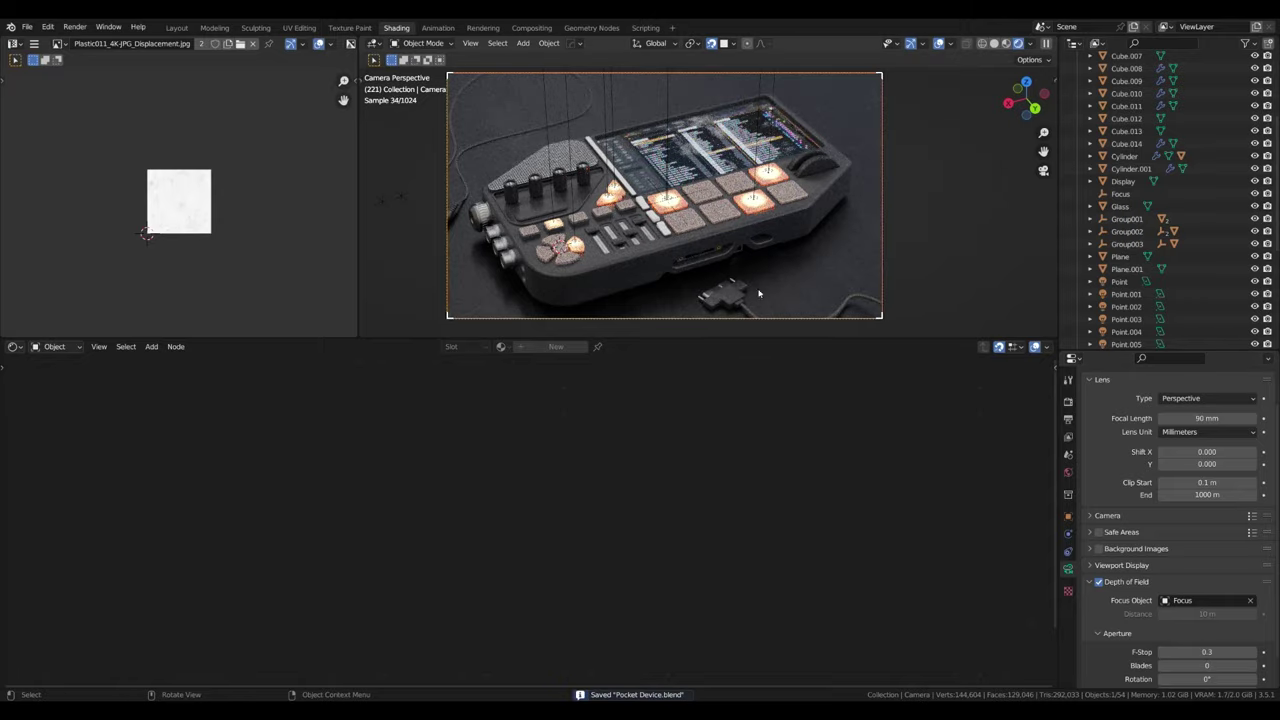
scroll(716, 140, up, 3)
click(688, 290)
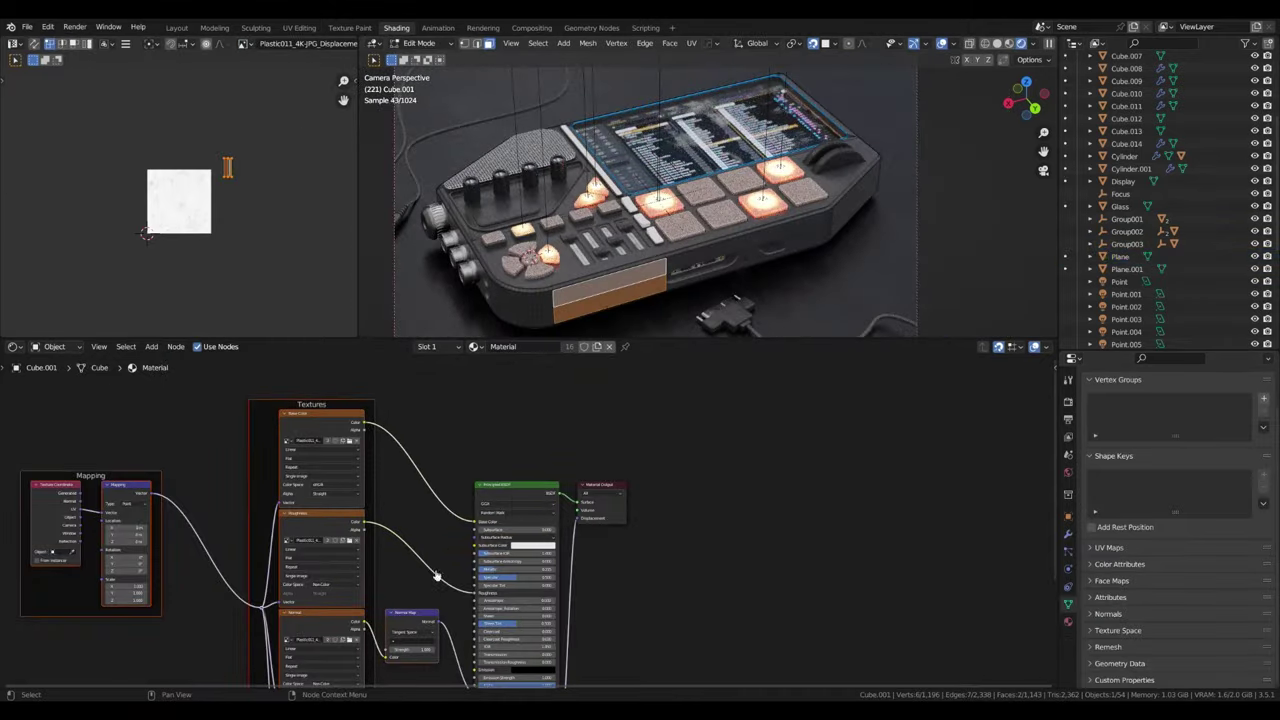
Step: Add a UV Map node to the body material and set it to the Logo map
drag(600, 485, 840, 475)
scroll(612, 420, up, 2)
key(shift+a)
text(m)
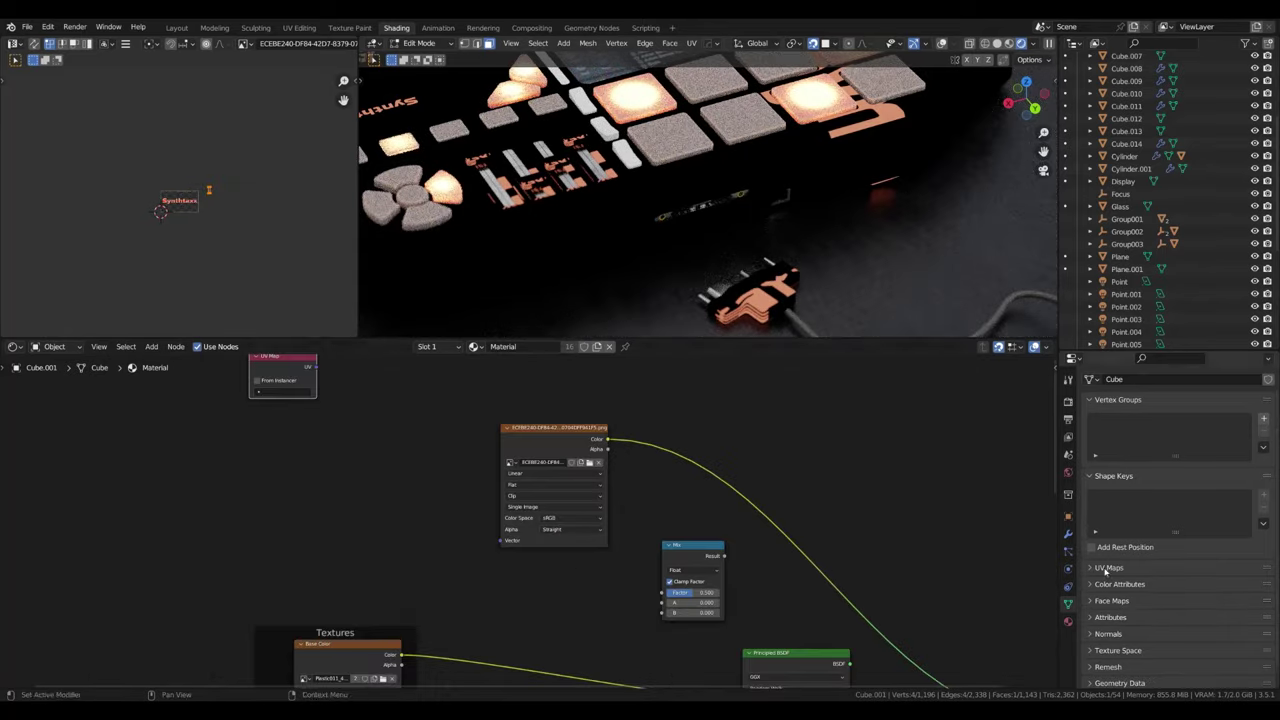
click(352, 454)
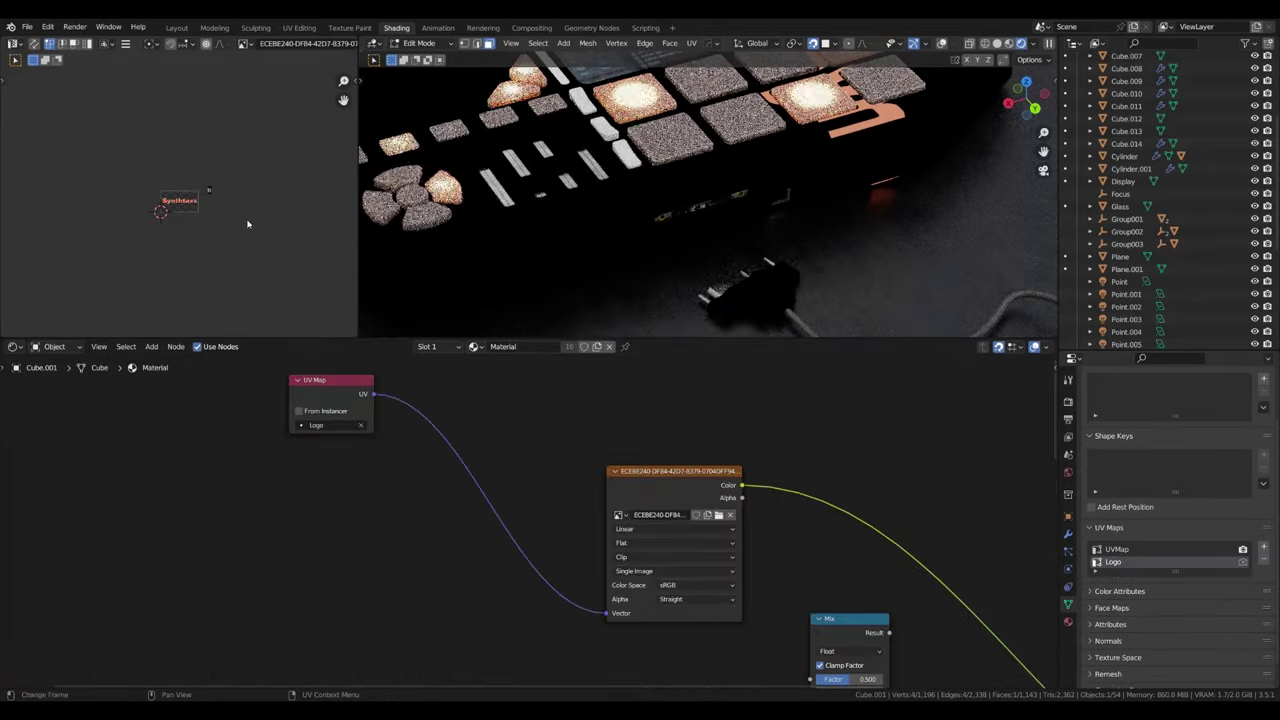
Step: Unwrap the logo faces and rotate their UV island
key(u)
click(684, 221)
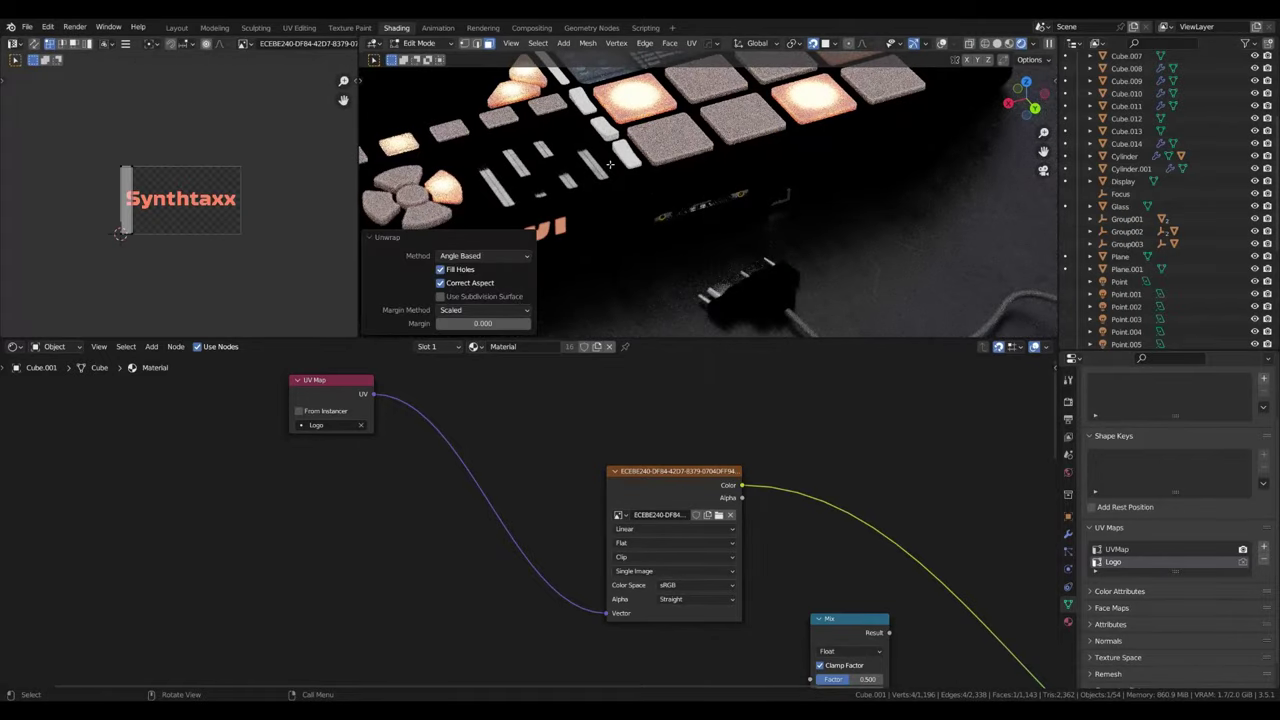
key(r)
click(241, 255)
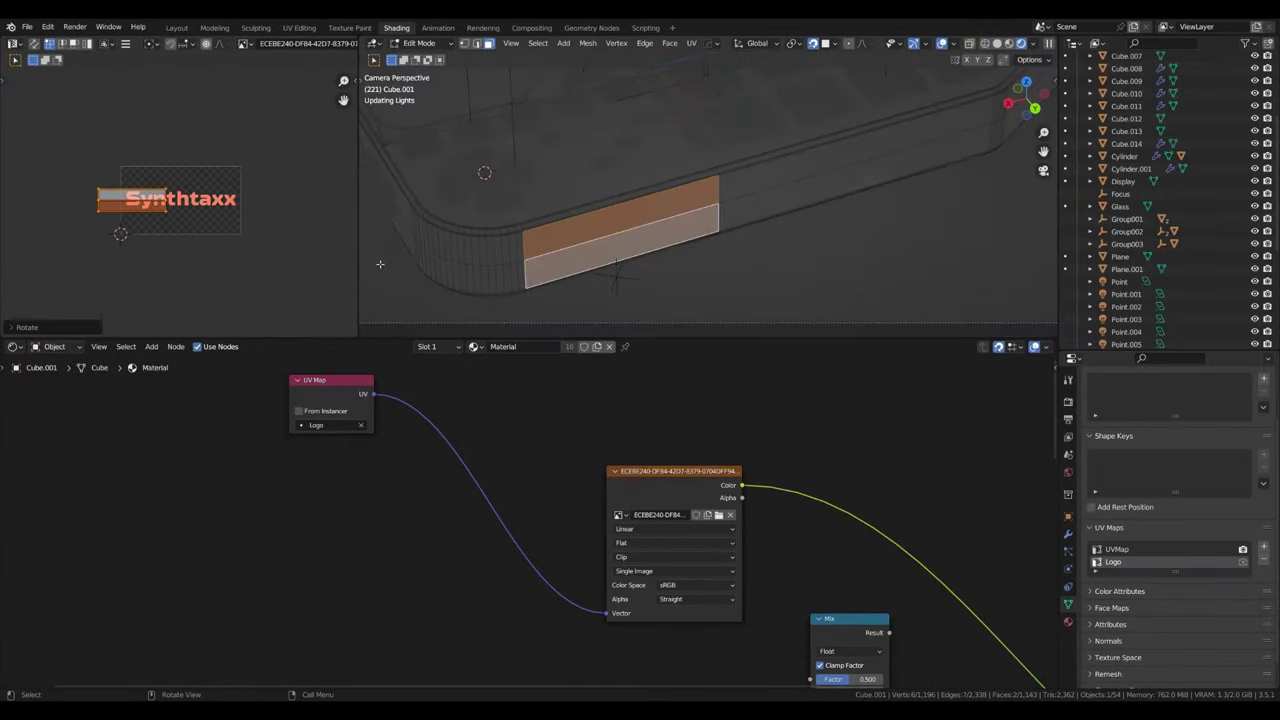
key(Tab)
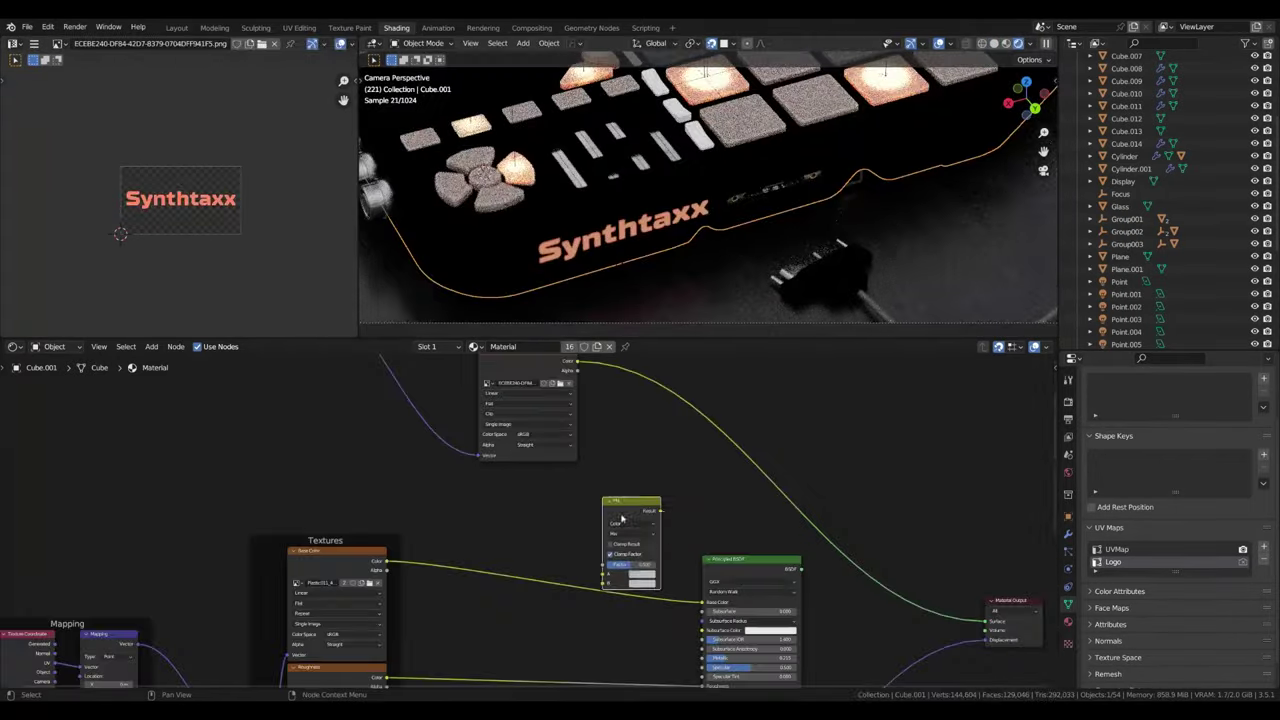
Step: Set the Mix node to Overlay and pull a new link from the texture output
click(700, 590)
click(705, 408)
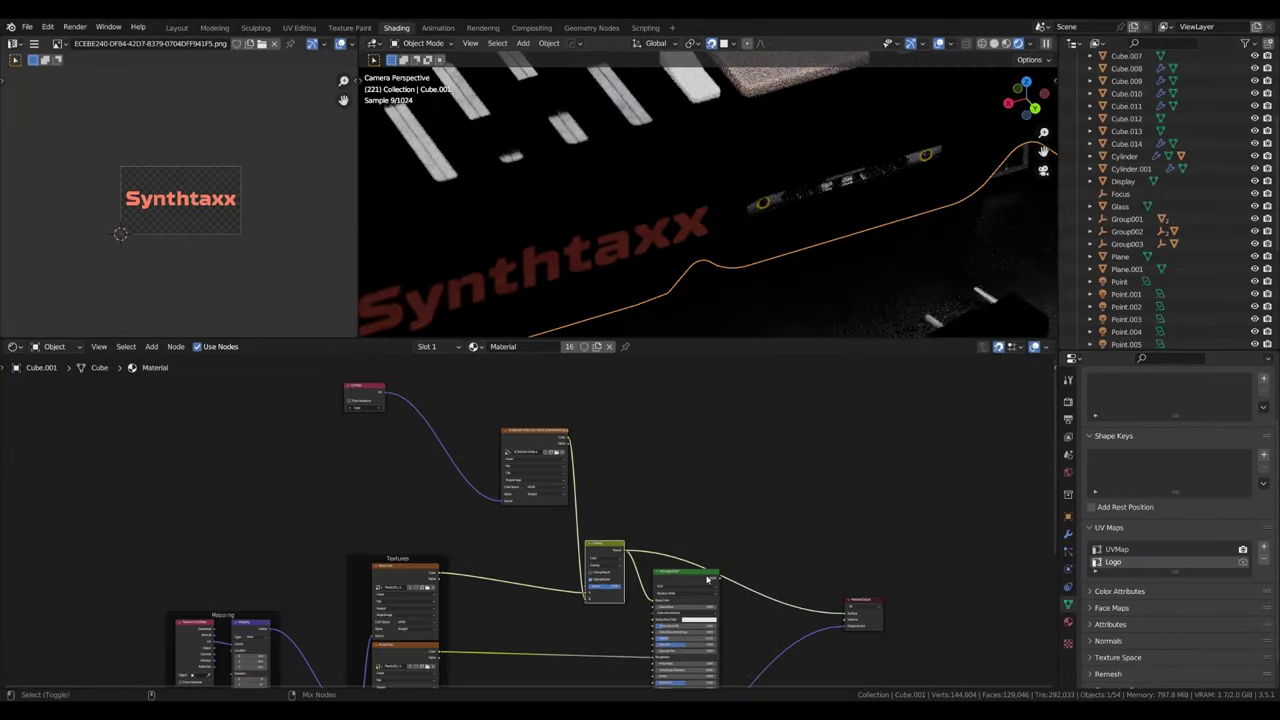
mouse_move(538, 428)
mouse_down()
mouse_move(589, 580)
mouse_move(545, 405)
mouse_up()
scroll(589, 580, up, 2)
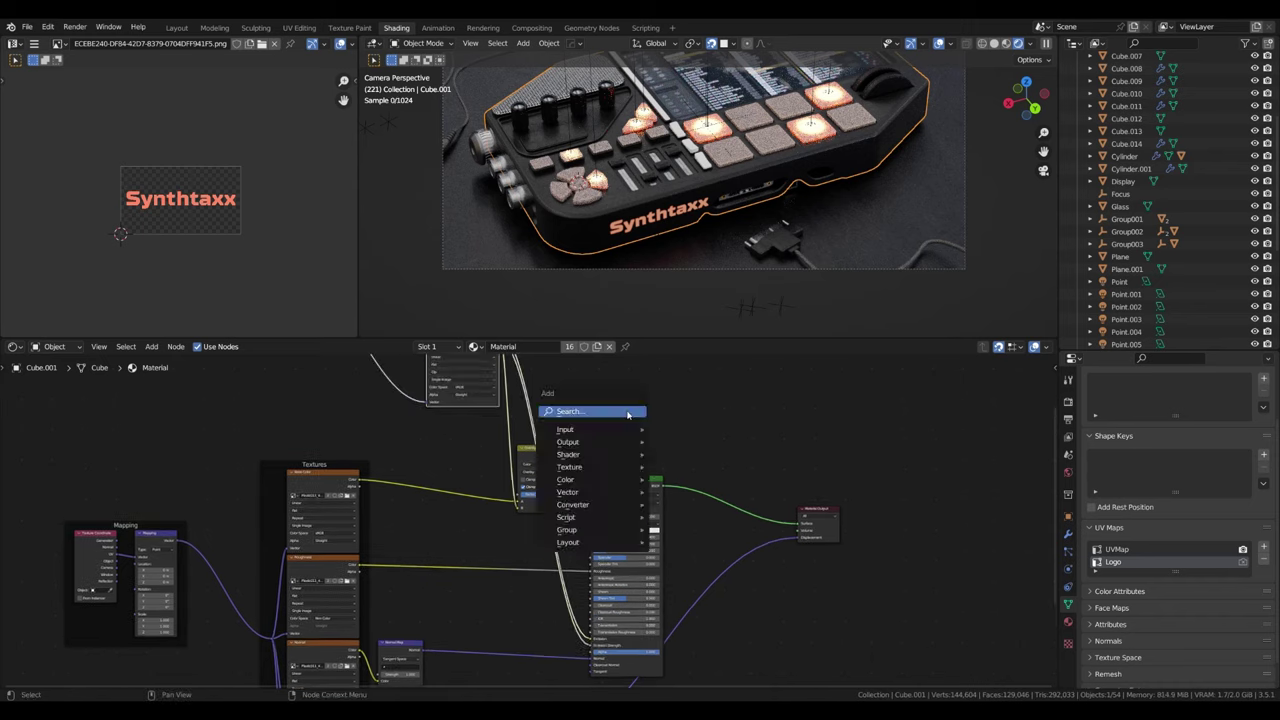
Step: Add a Multiply math node of 3.000 driving emission strength, then select the Glass object
click(600, 480)
scroll(600, 500, up, 2)
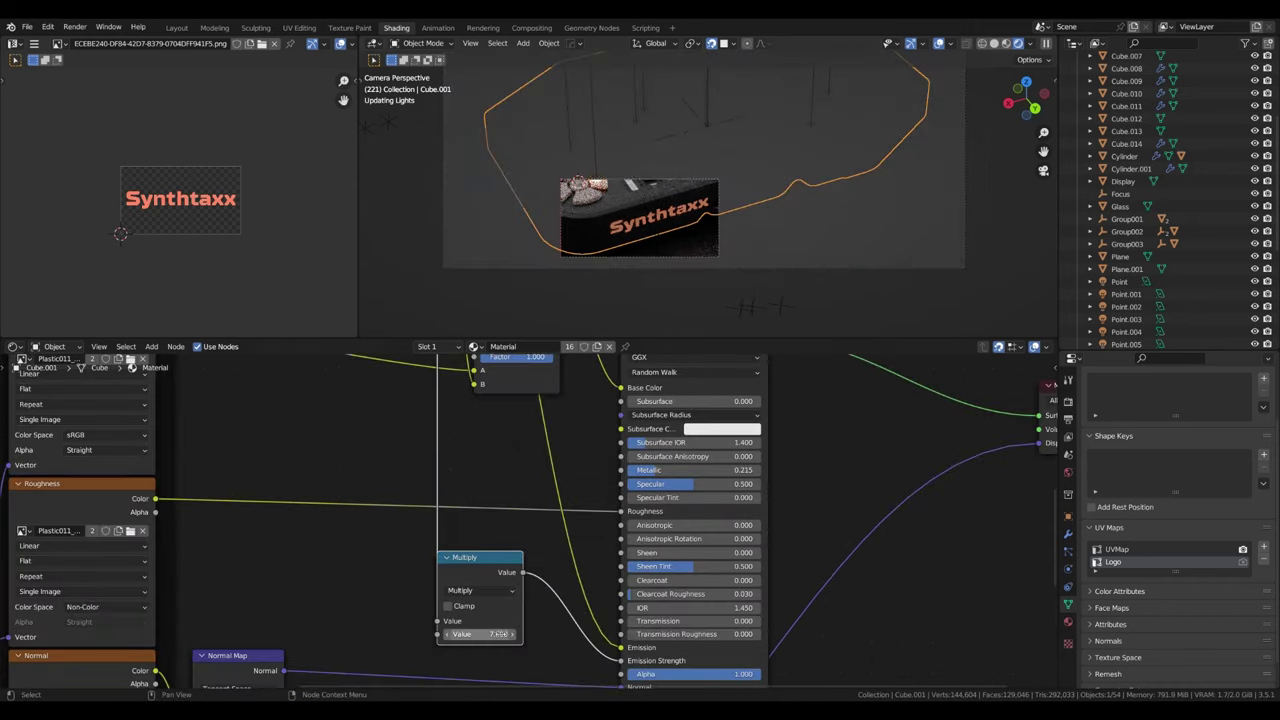
double_click(480, 634)
text(5)
key(Return)
key(ctrl+b)
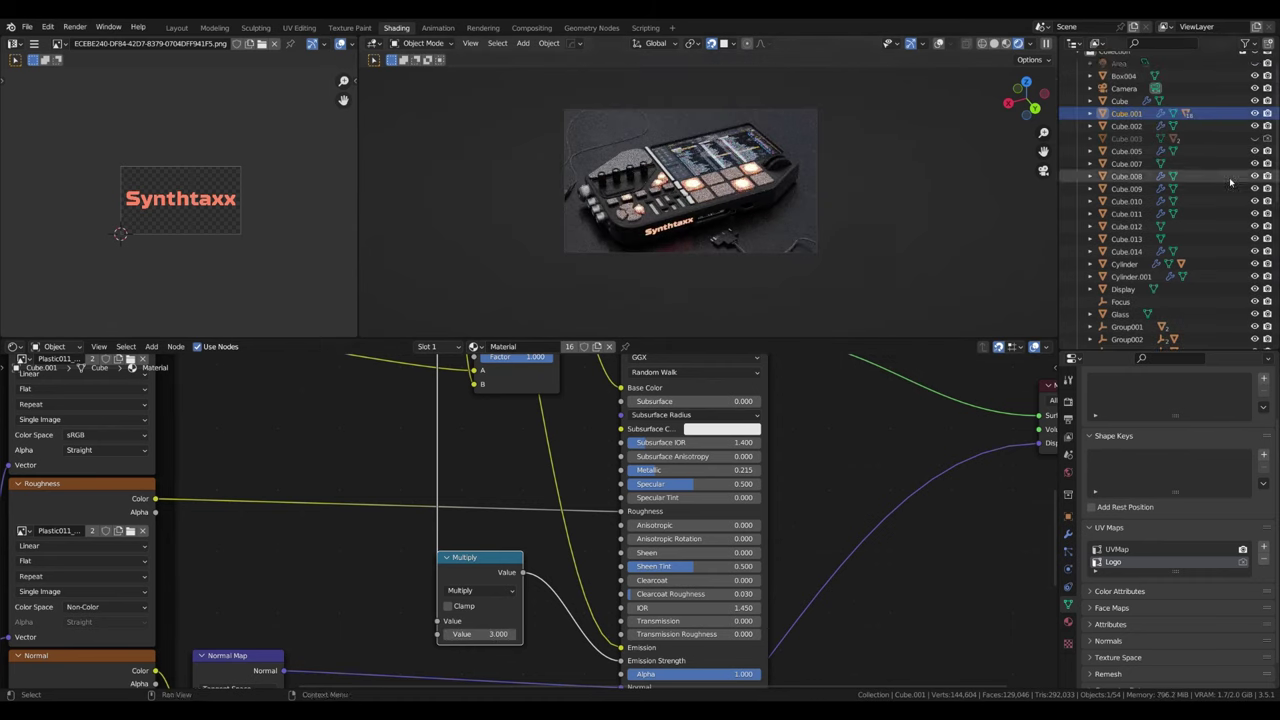
click(706, 287)
click(706, 287)
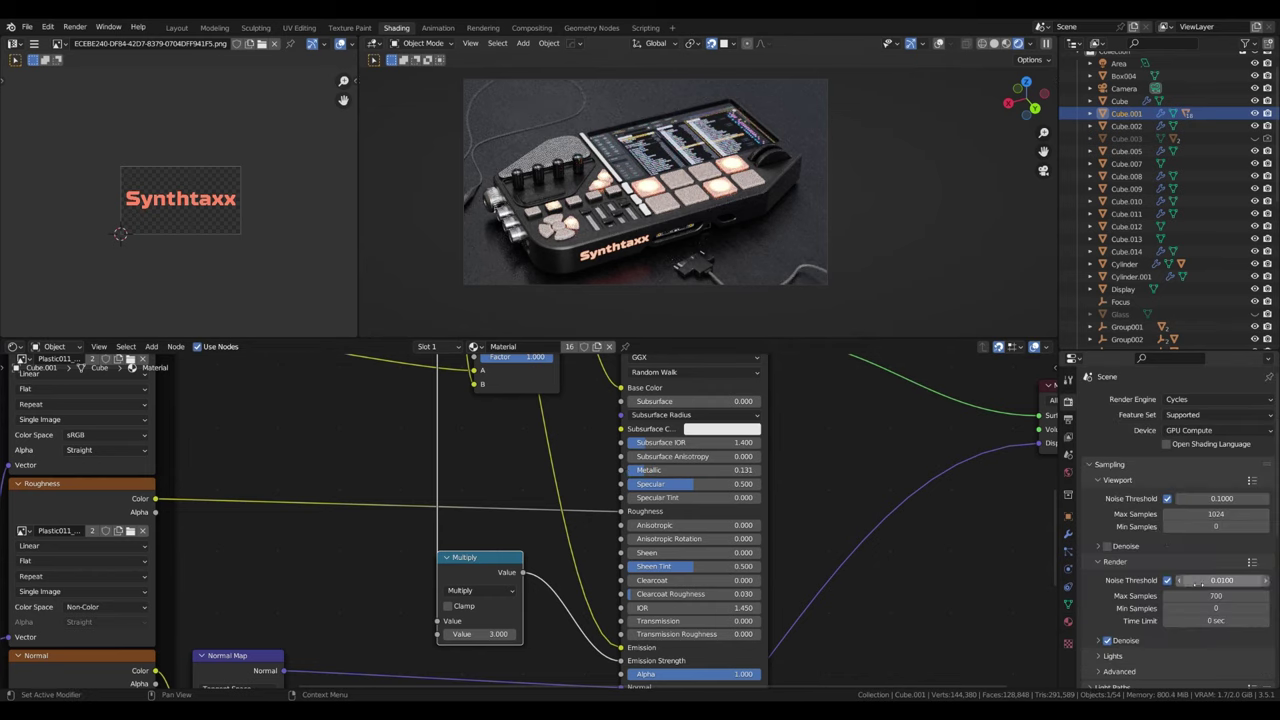
Step: Render a frame with F12 and show the Output settings at 1920×1080, 30 fps
key(F12)
click(1068, 417)
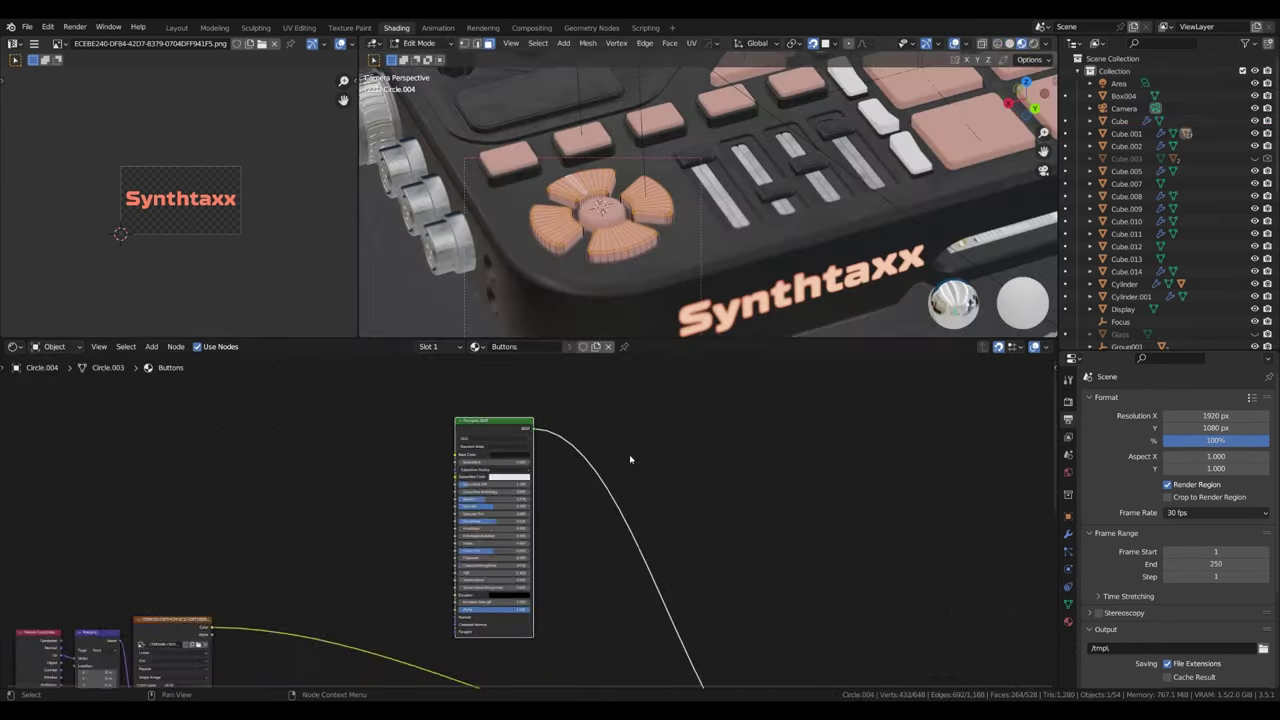
Step: Switch an editor to the Image Editor and load the button label image
click(12, 44)
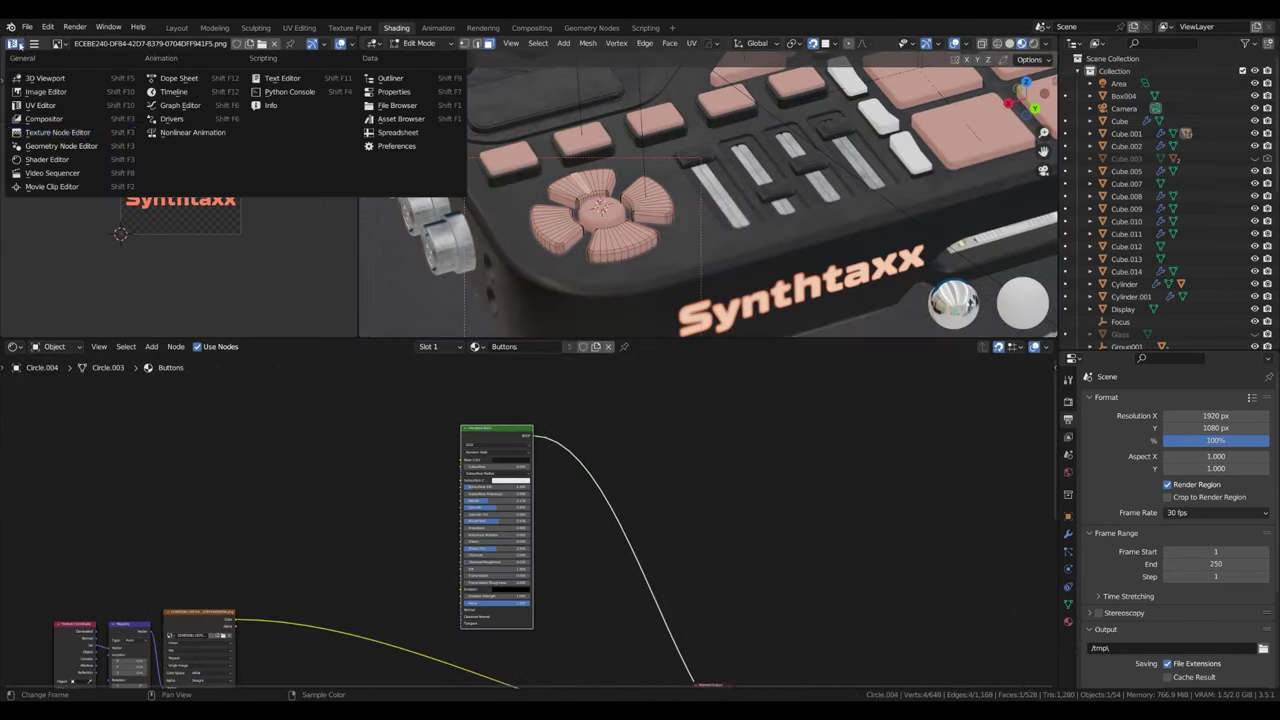
click(57, 44)
click(105, 122)
scroll(105, 122, up, 3)
Step: Unwrap the round direction buttons and rotate their UV islands 90 degrees
middle_drag(600, 200, 697, 240)
key(u)
click(640, 183)
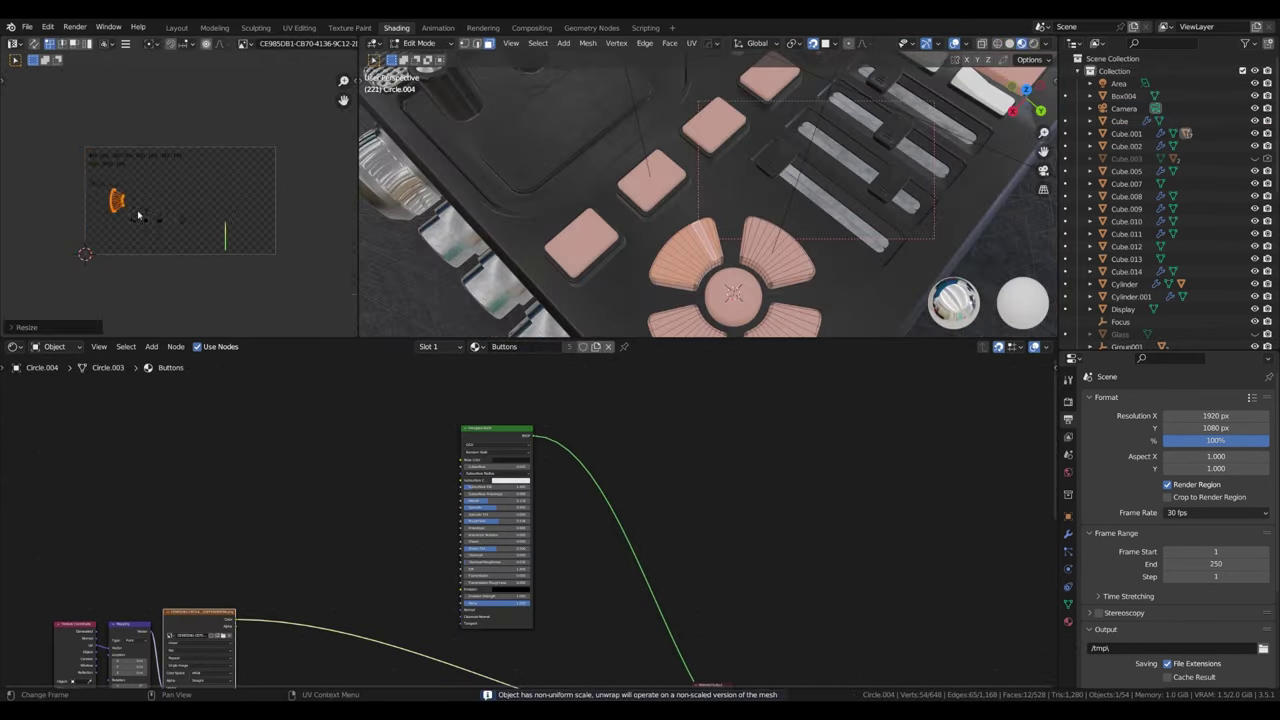
key(KP_7)
key(r)
key(9)
key(0)
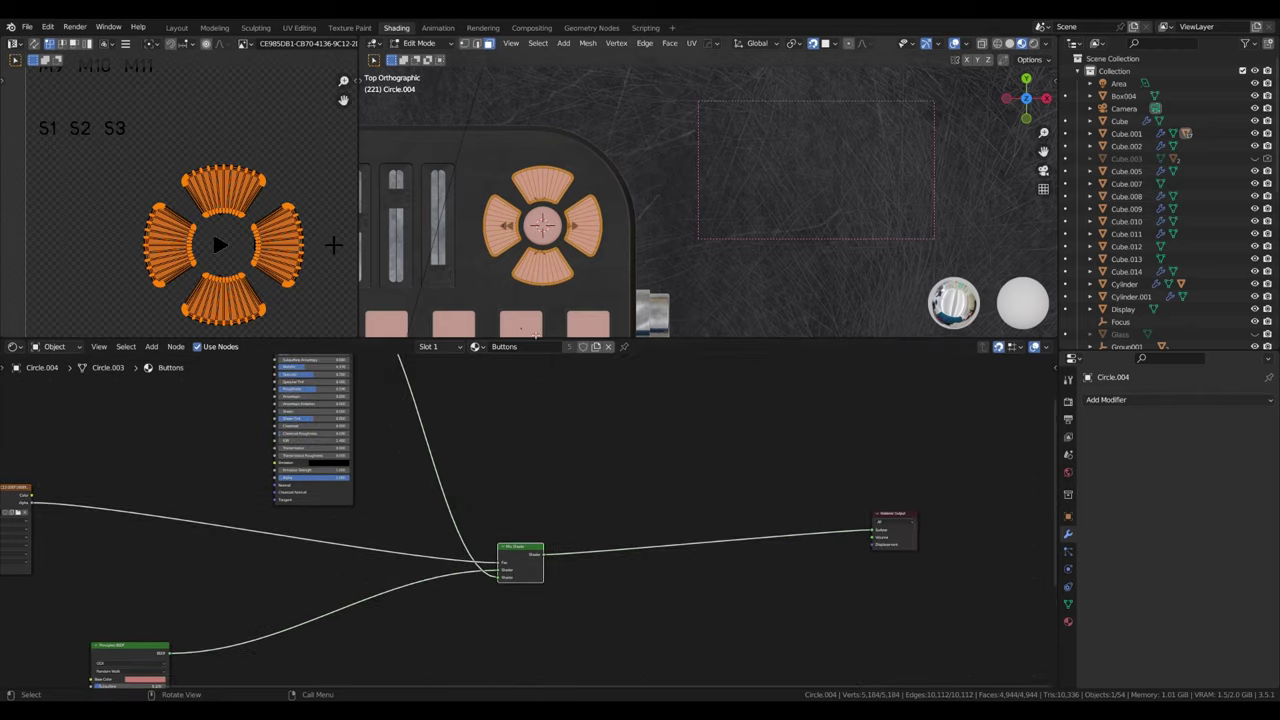
click(221, 180)
scroll(221, 180, up, 3)
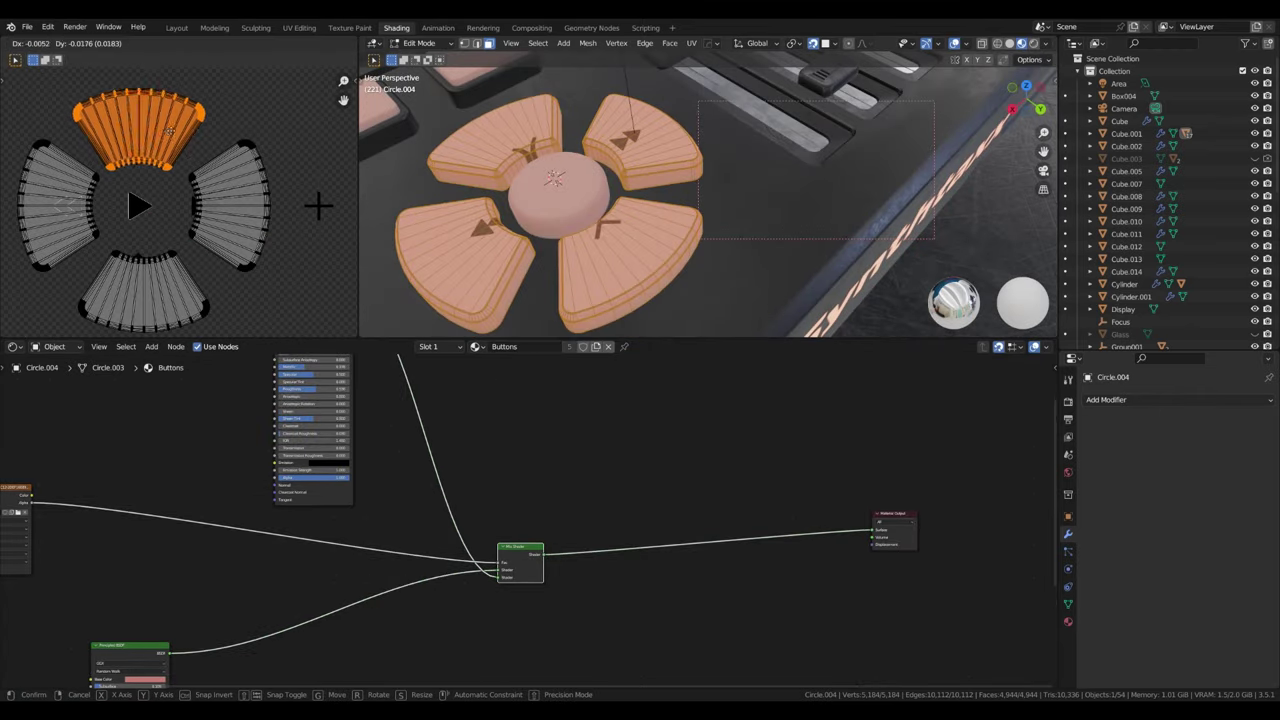
click(202, 303)
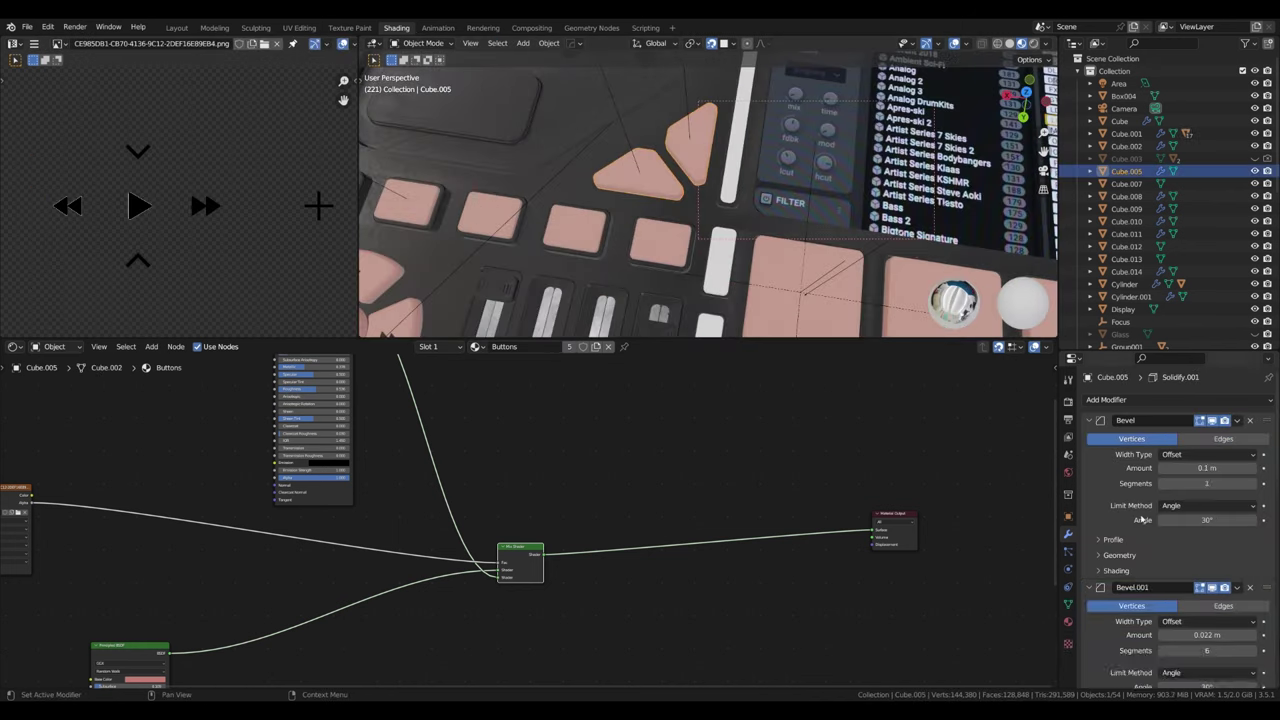
Step: Project the small button faces from top view and move the island onto the M3 label
key(u)
click(673, 159)
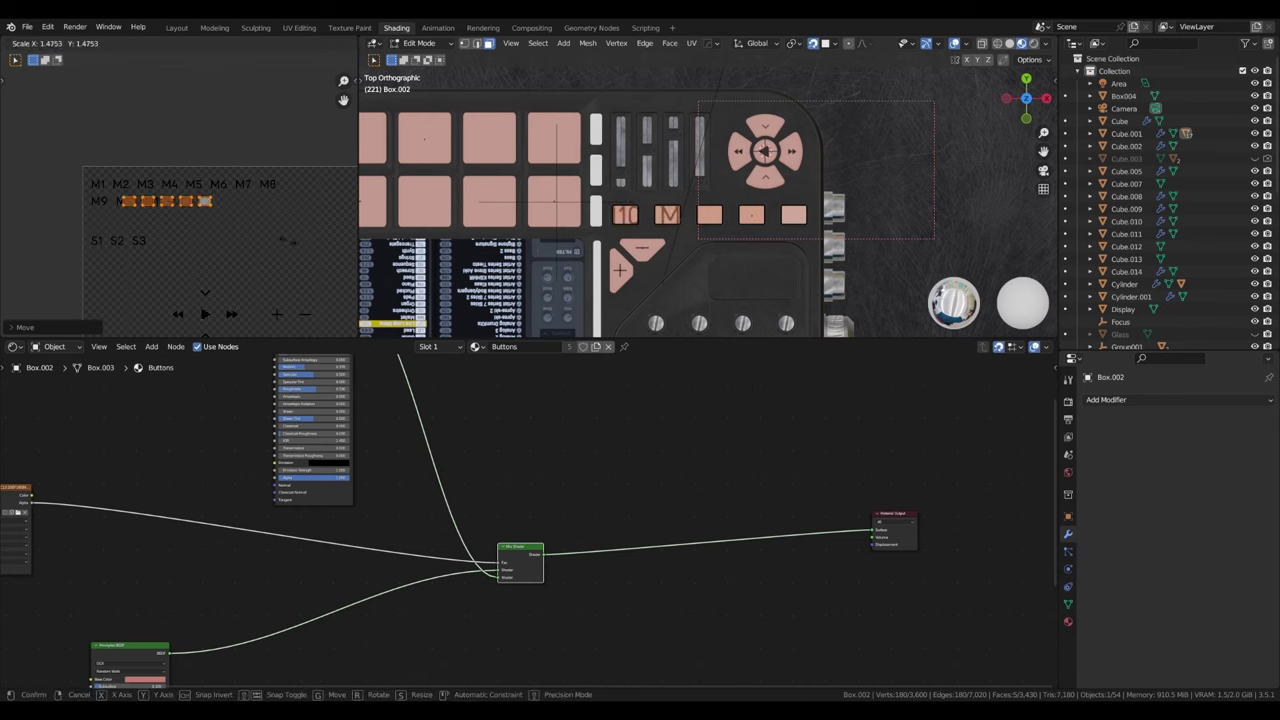
key(g)
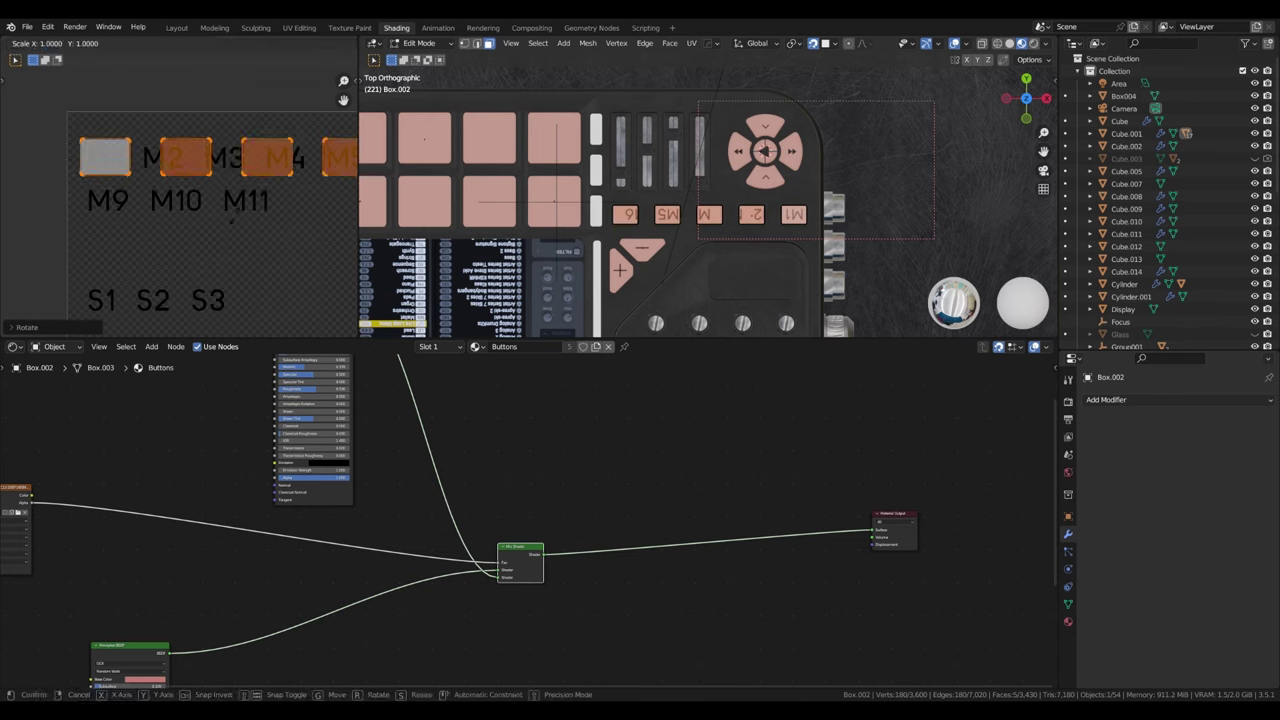
click(270, 180)
scroll(273, 175, down, 2)
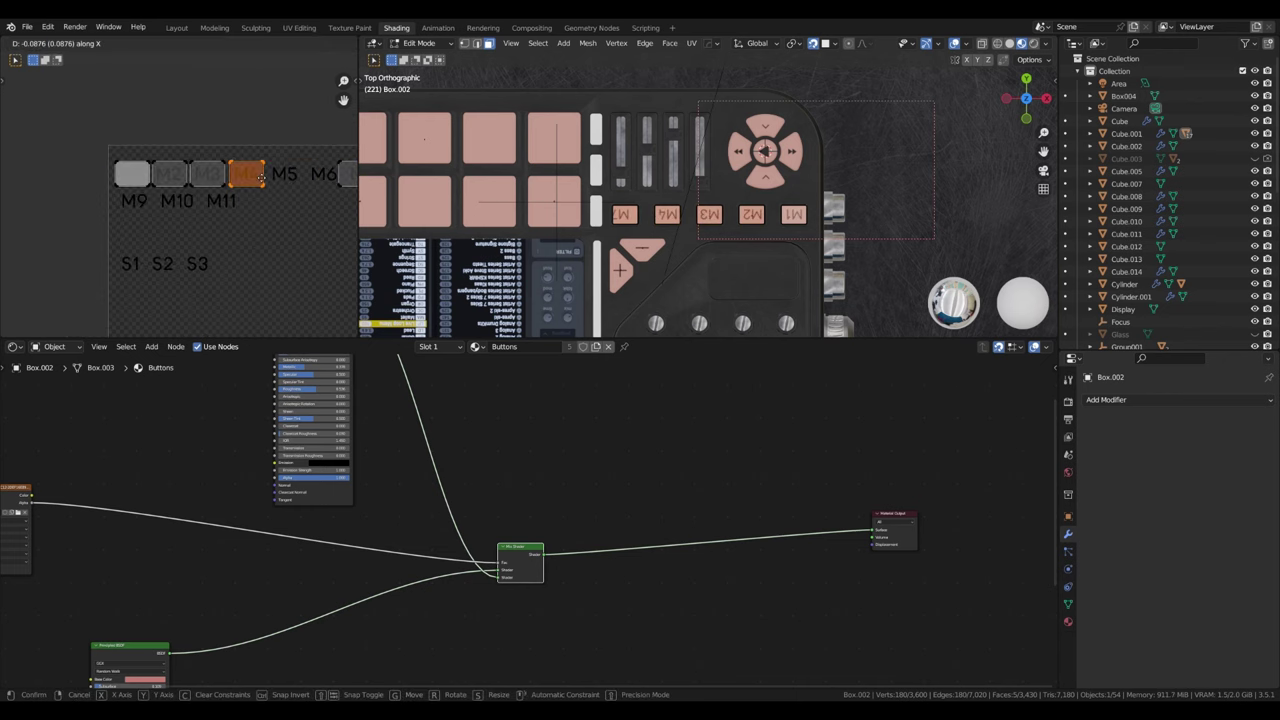
Step: Project the square pad faces from view and scale the island over the M5 label
key(alt+q)
key(KP_Decimal)
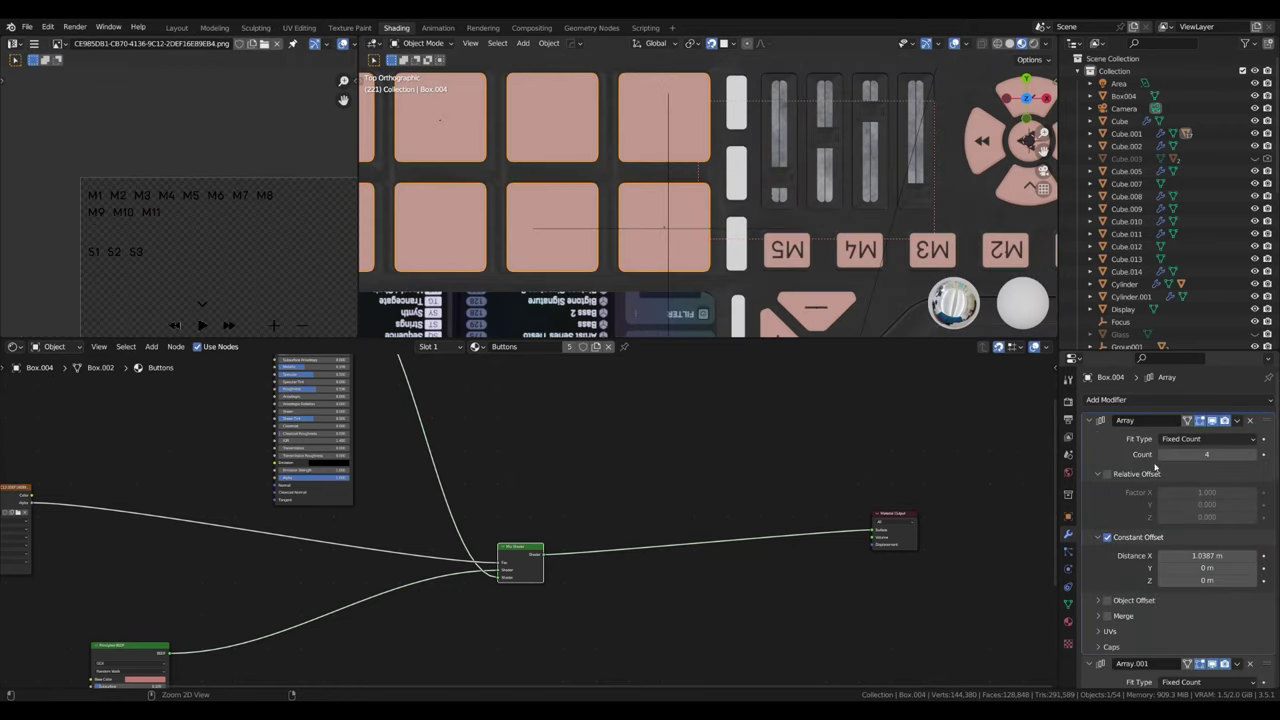
scroll(650, 253, down, 2)
key(u)
click(650, 253)
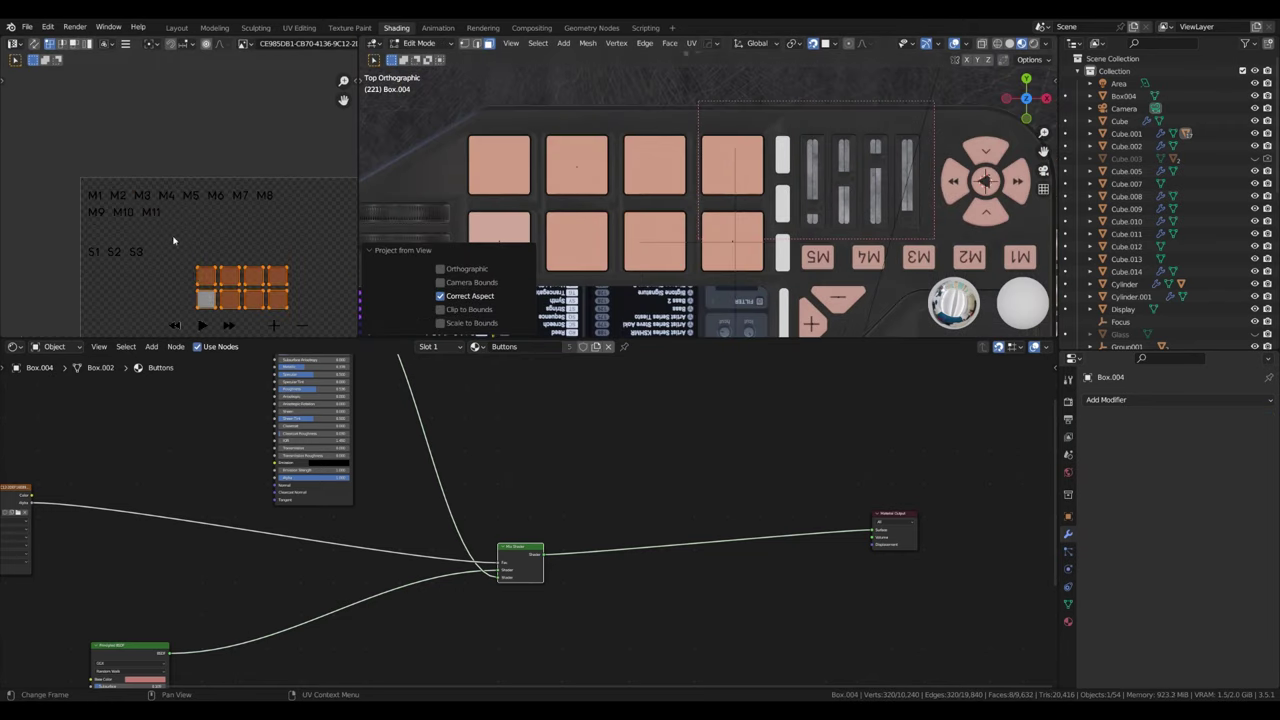
scroll(200, 197, up, 2)
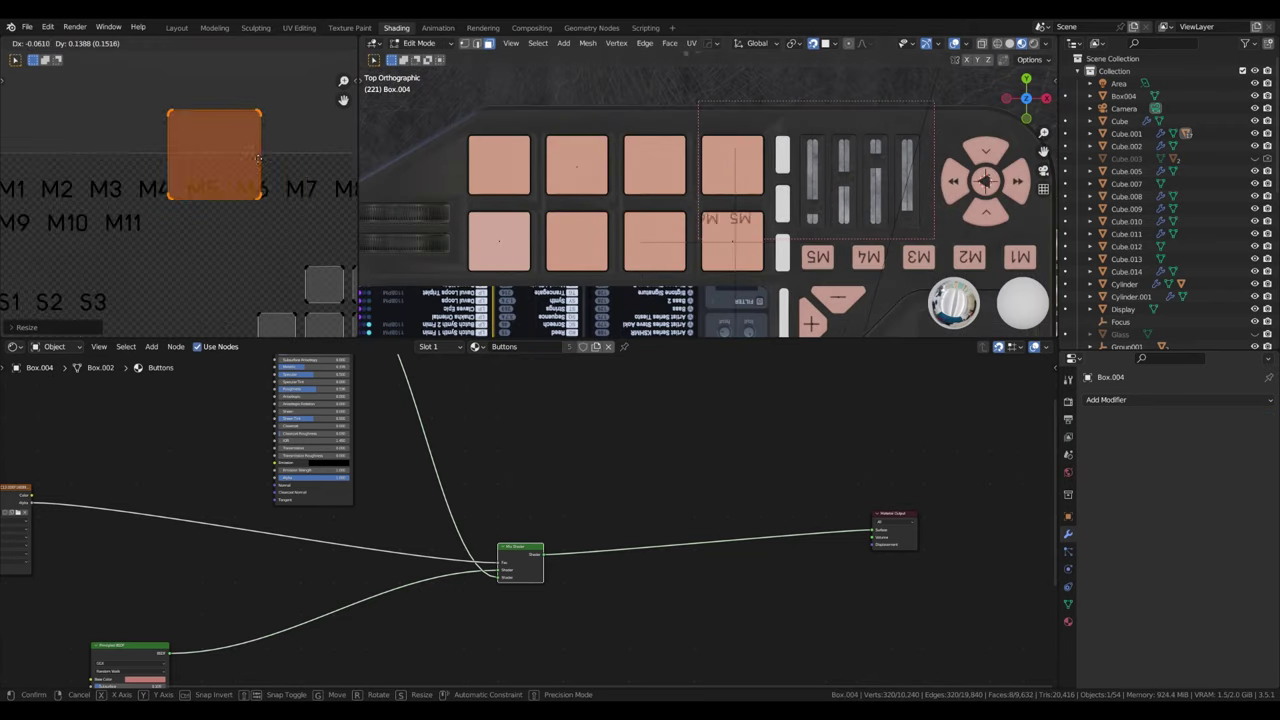
click(243, 207)
key(Tab)
shift+middle_drag(760, 200, 952, 278)
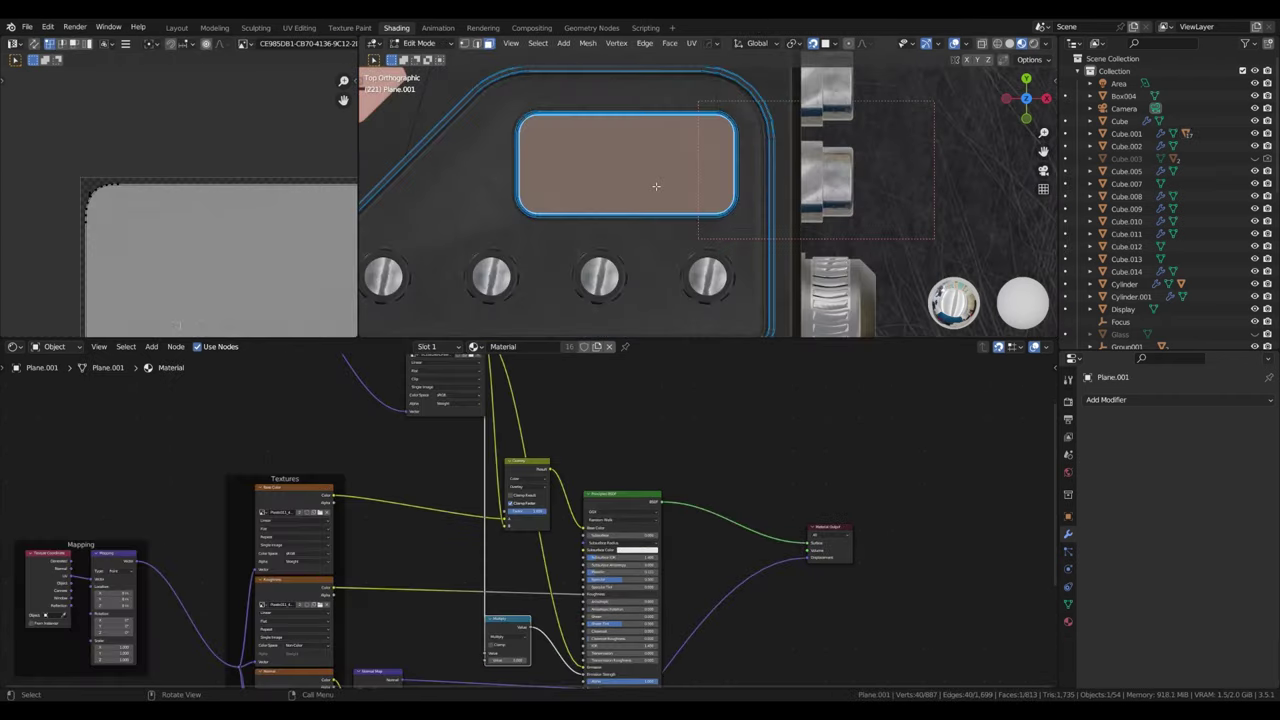
Step: Delete the selected faces and add an Image Texture node linked to Base Color
key(x)
click(637, 271)
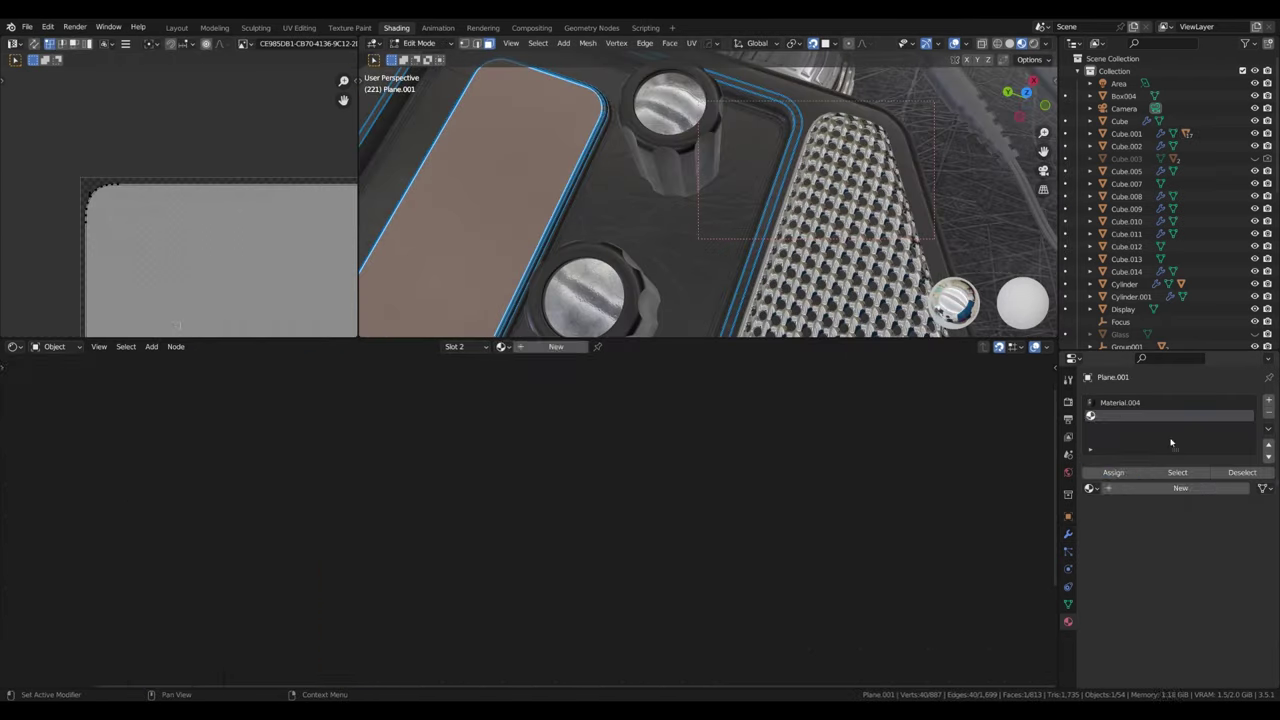
key(shift+a)
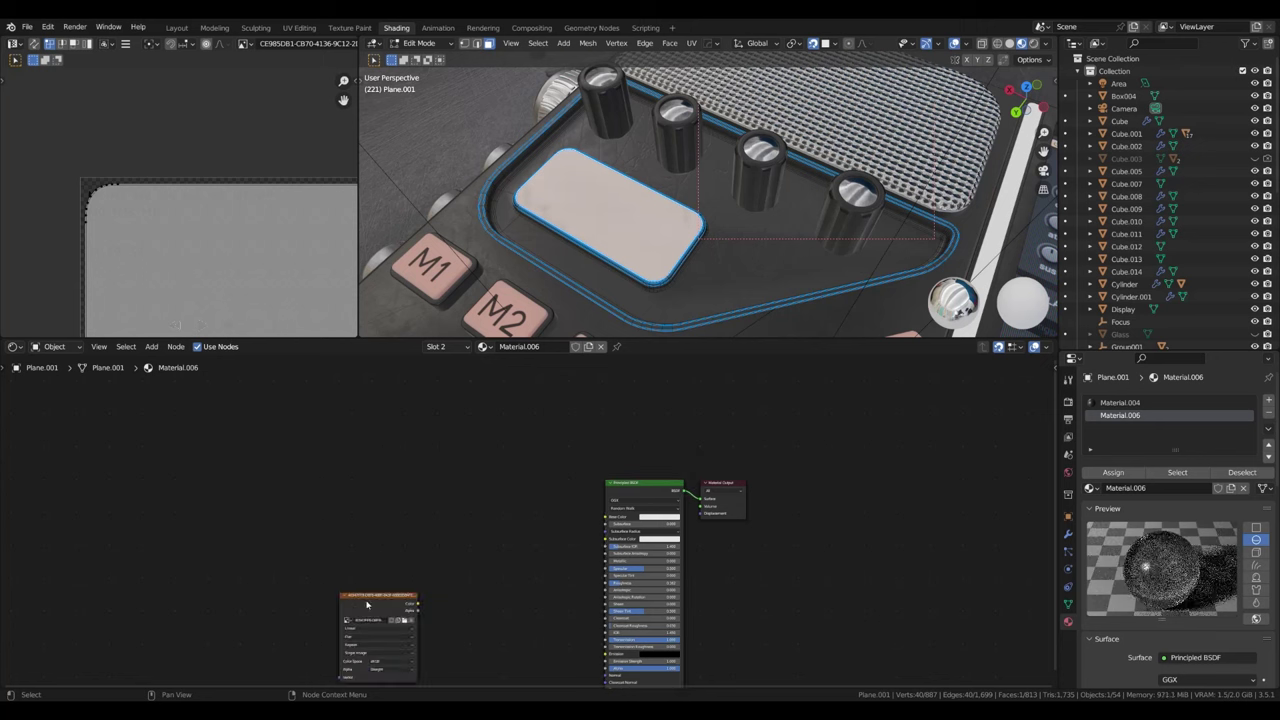
click(359, 517)
drag(406, 517, 606, 517)
Step: Unwrap the screen panel and rotate its UV island 180° over the display image
key(u)
click(614, 234)
key(KP_7)
key(r)
key(1)
key(8)
key(0)
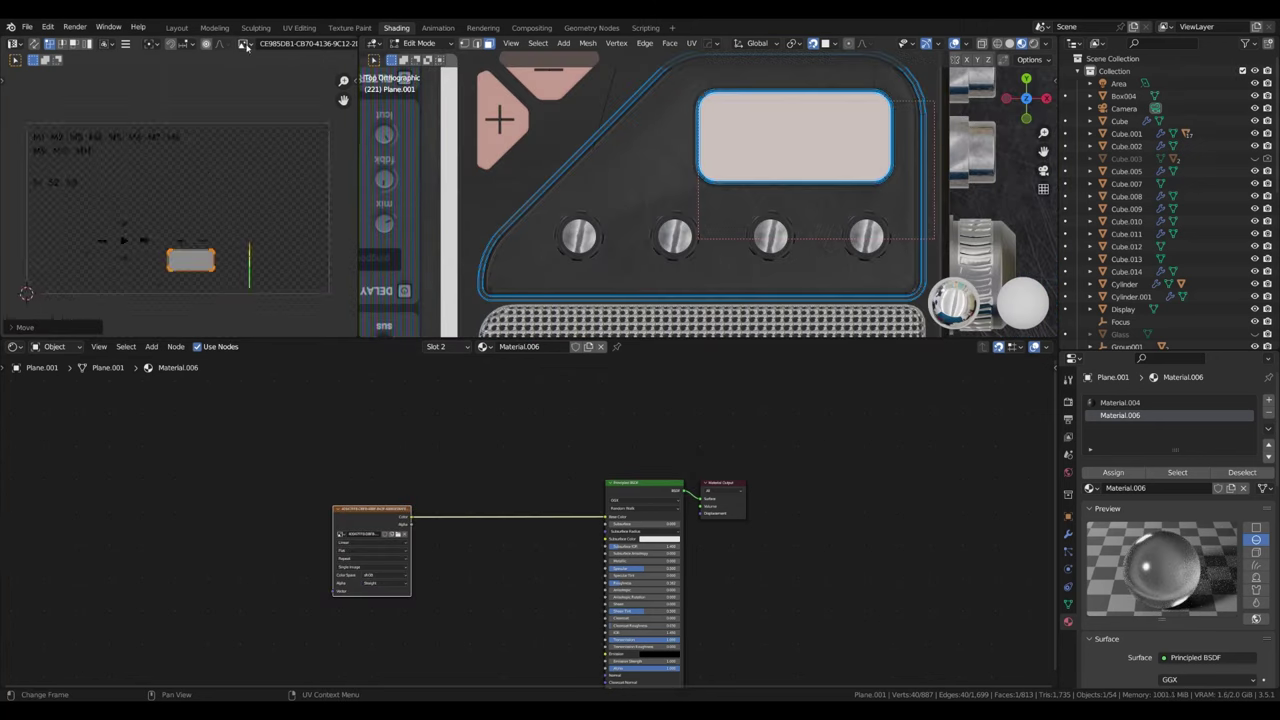
click(245, 46)
key(g)
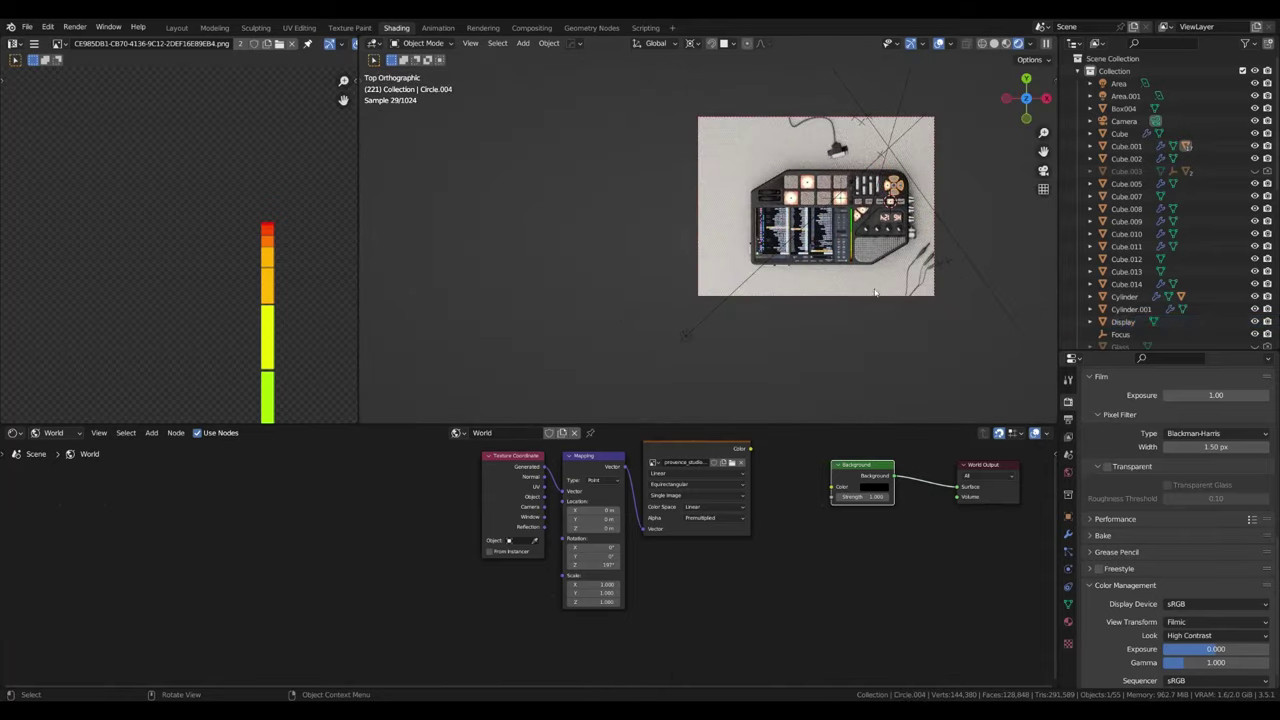
Step: Show the viewport sidebar's view settings and orbit to a perspective view of the pads
key(n)
click(1050, 135)
middle_drag(800, 250, 745, 203)
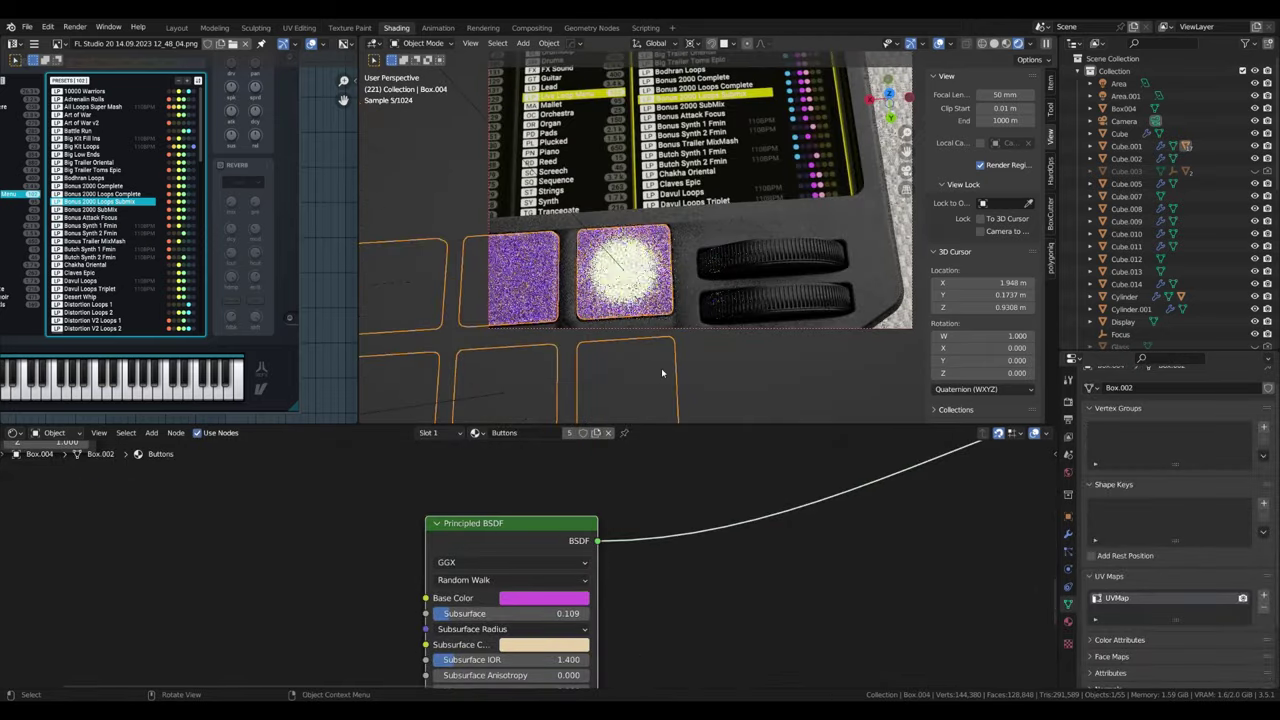
Step: Give the pads their own copy of the Buttons.002 material with a magenta base colour
click(483, 432)
click(543, 557)
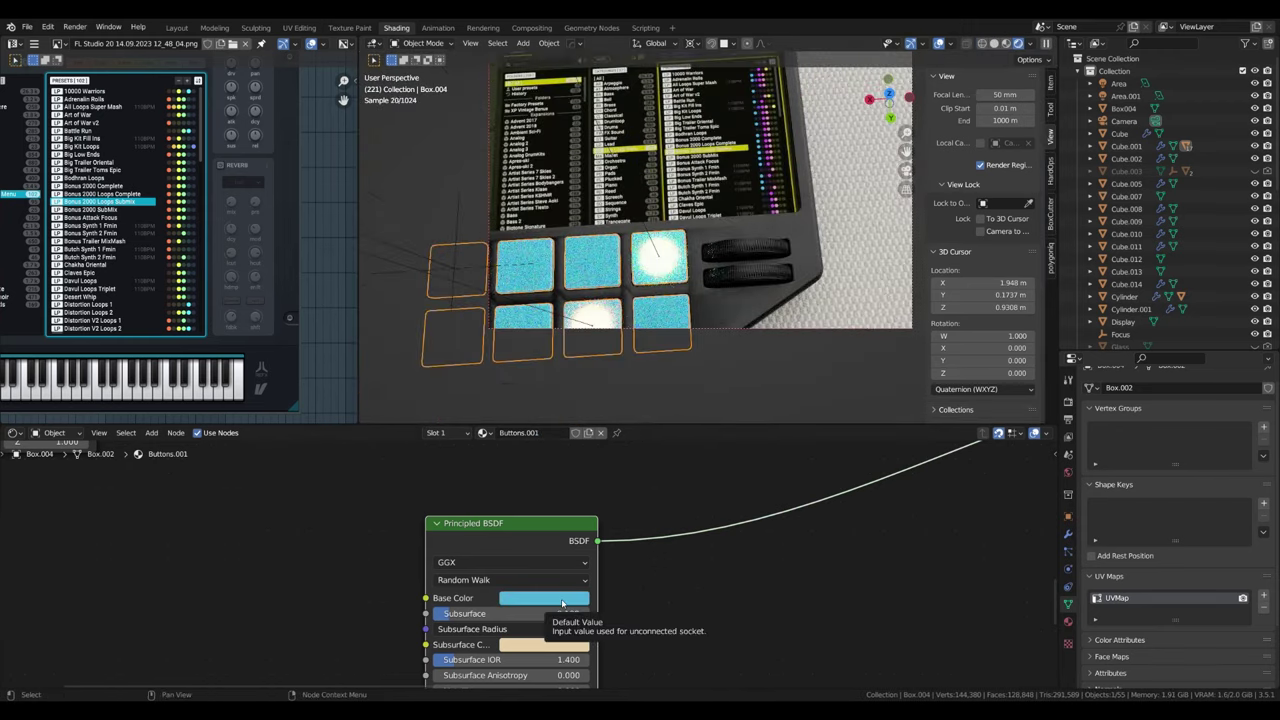
click(544, 597)
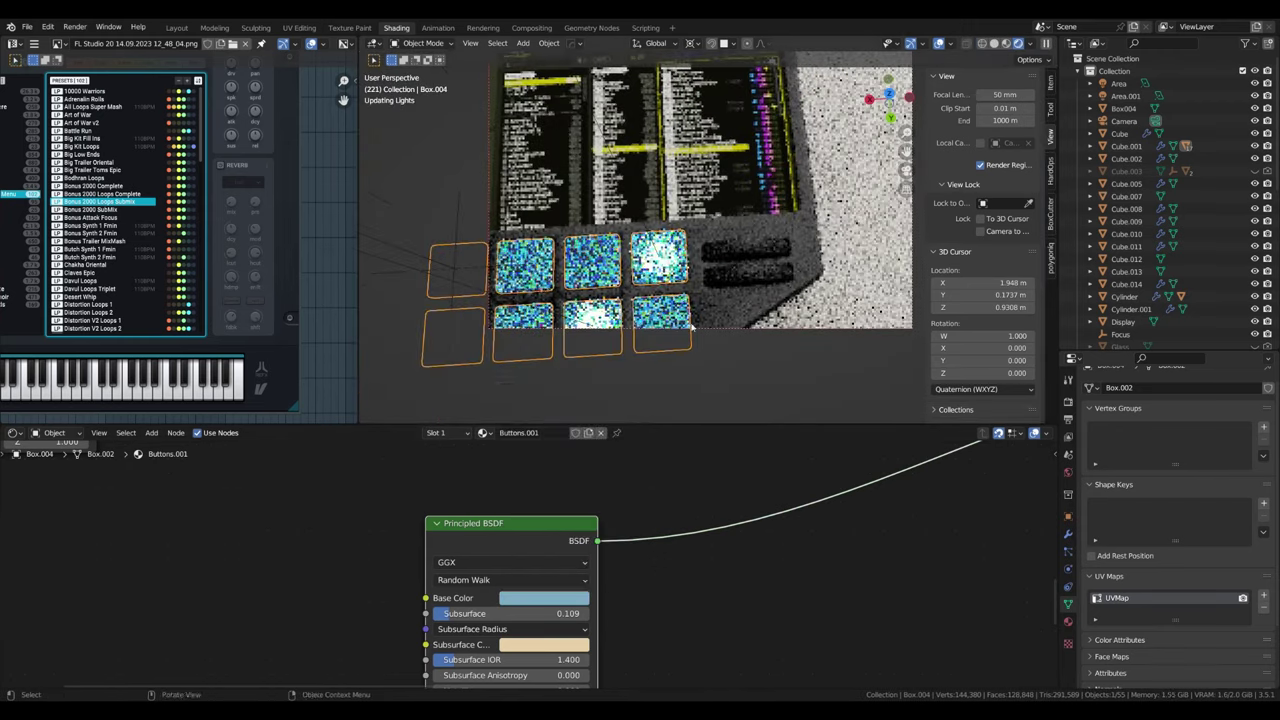
middle_drag(691, 327, 720, 395)
middle_drag(568, 638, 568, 607)
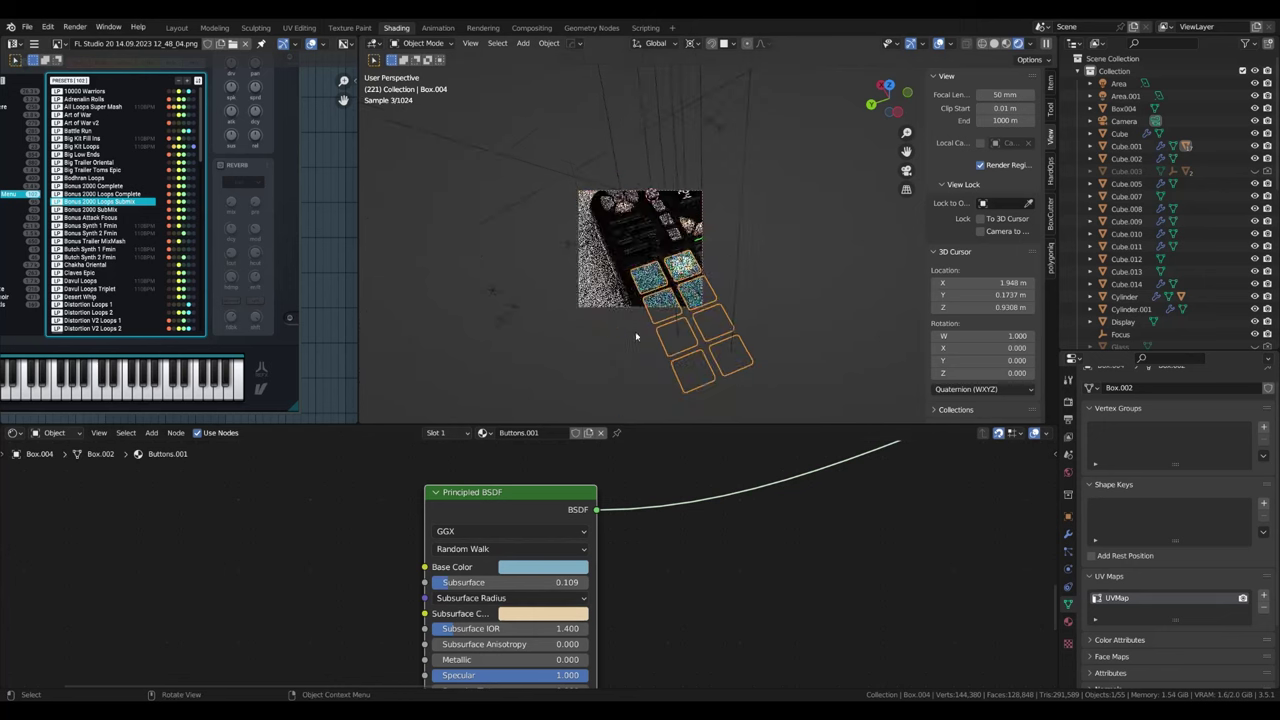
middle_drag(635, 337, 620, 390)
click(544, 567)
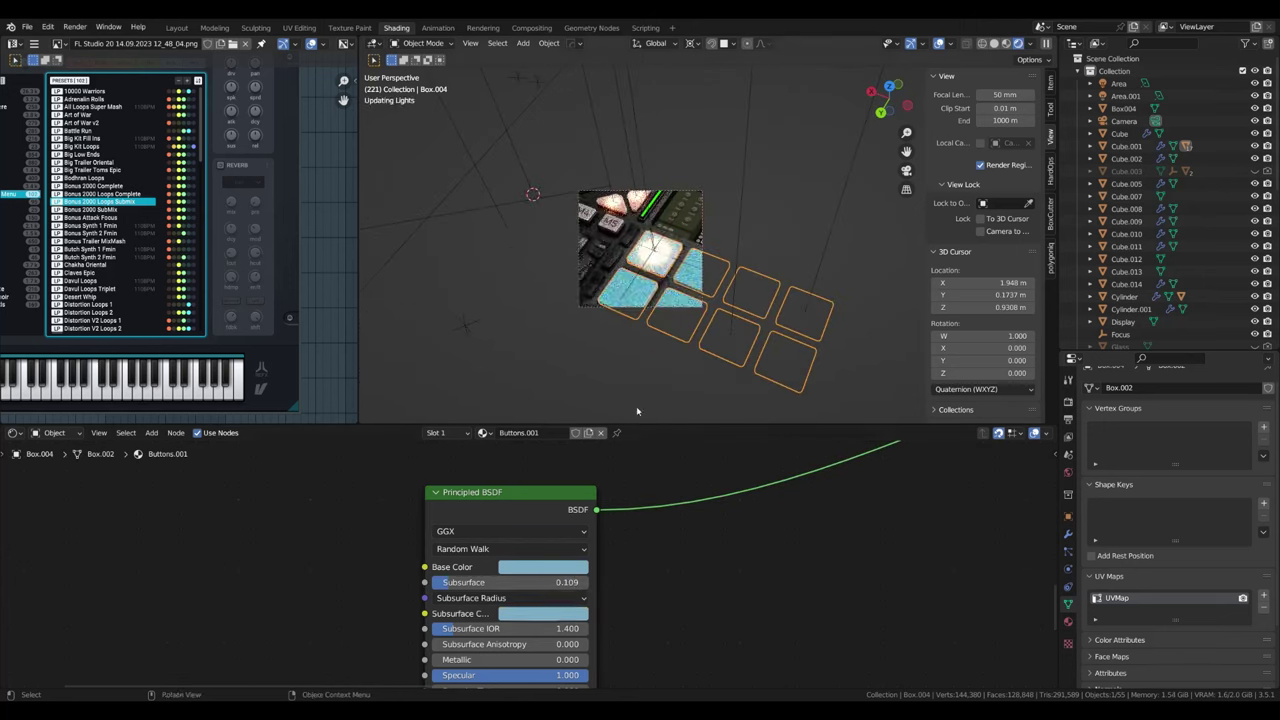
Step: Move the Box.004 pad buttons into a new Pads collection
click(742, 330)
middle_drag(746, 252, 1183, 440)
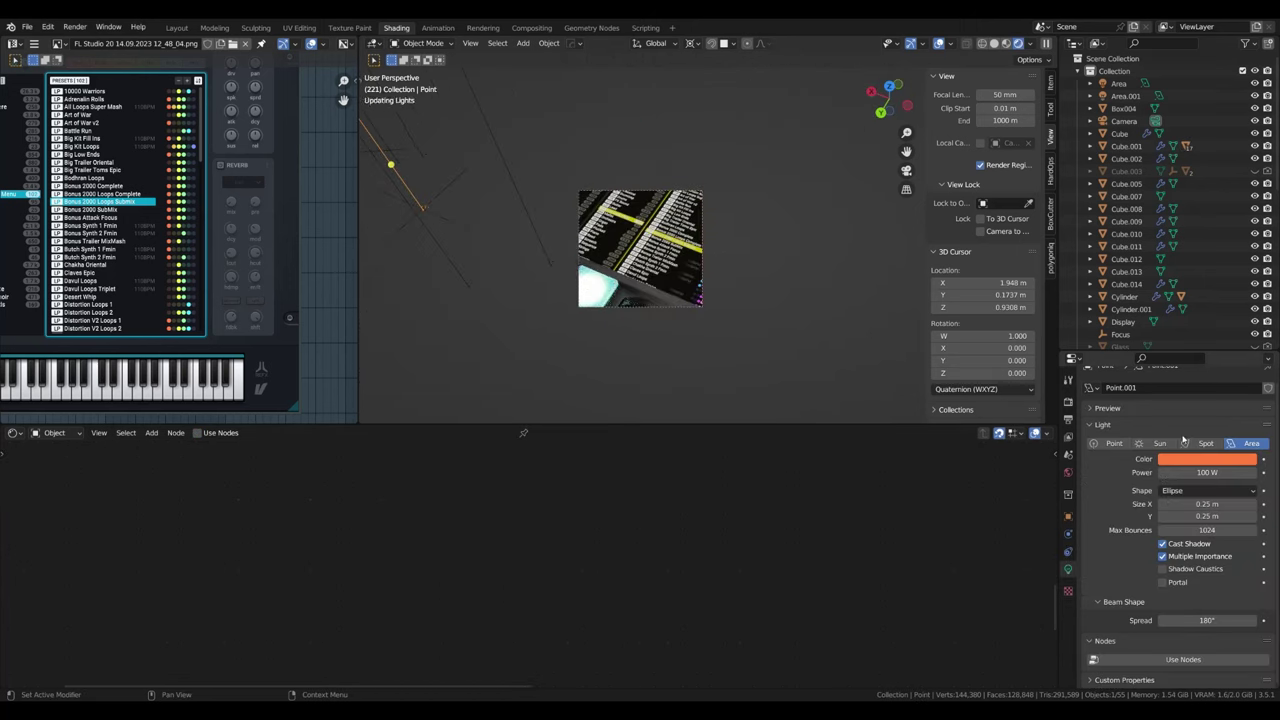
click(717, 278)
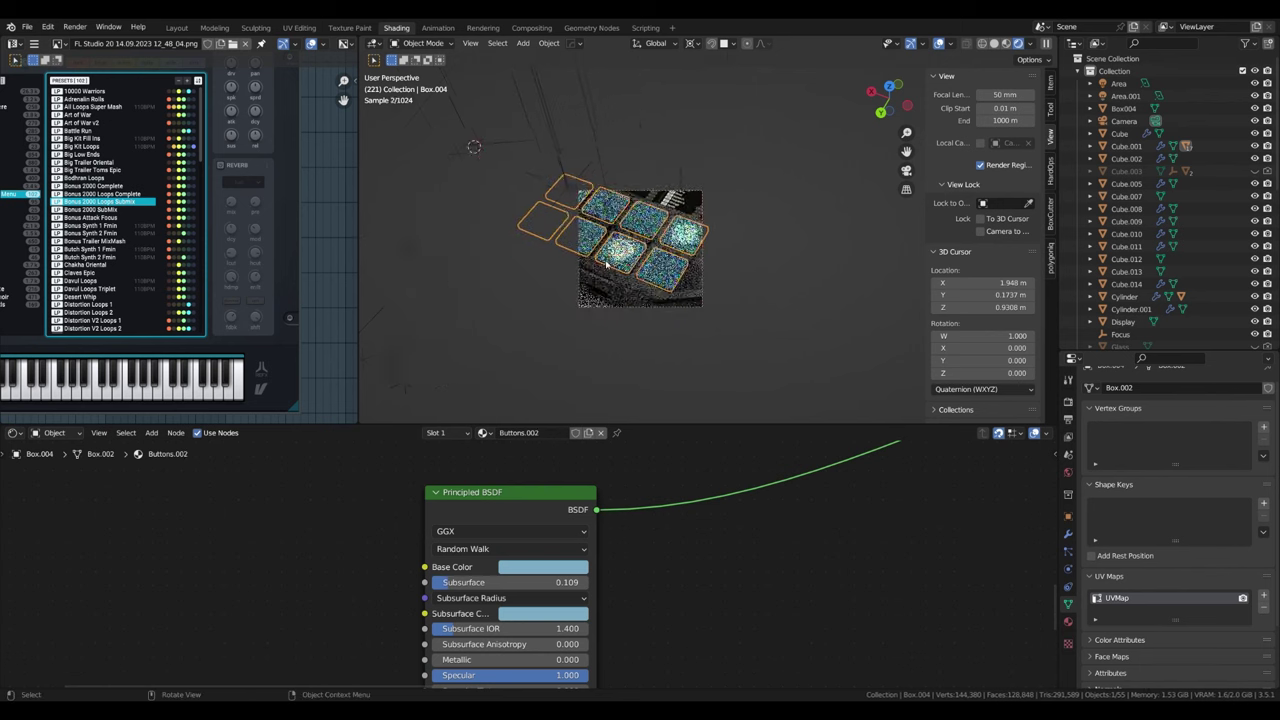
middle_drag(606, 264, 674, 258)
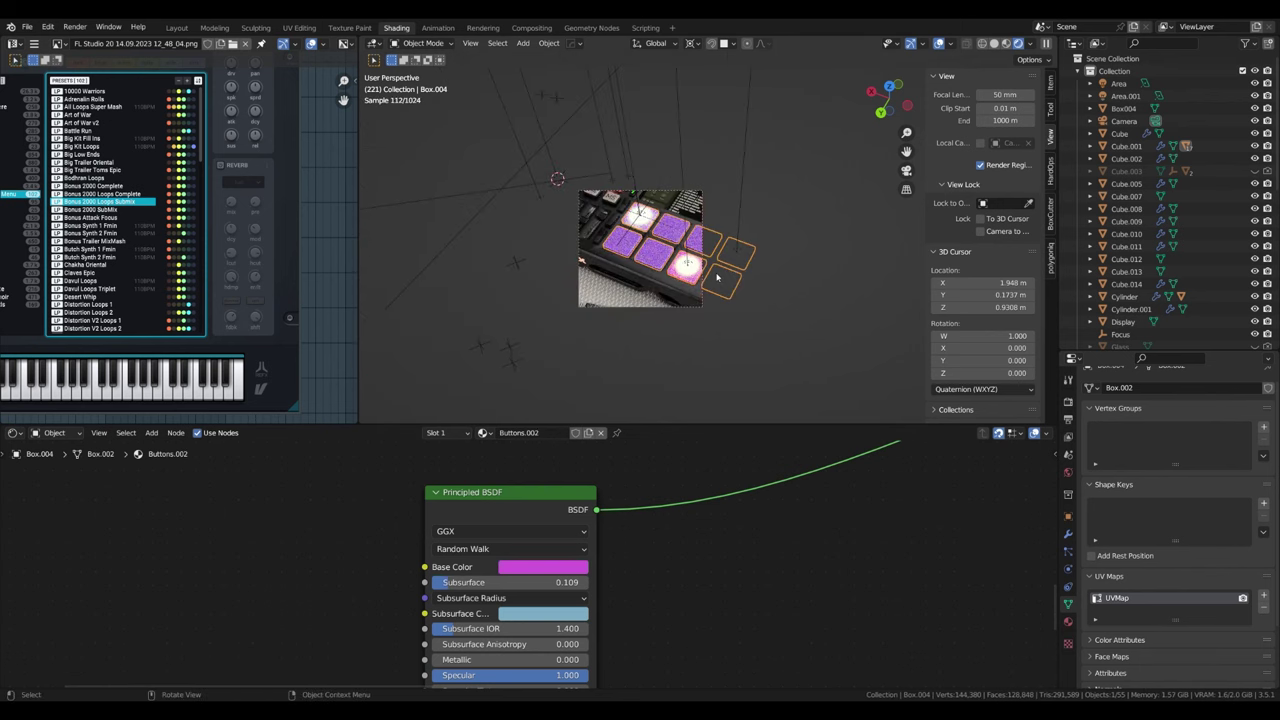
key(m)
click(800, 246)
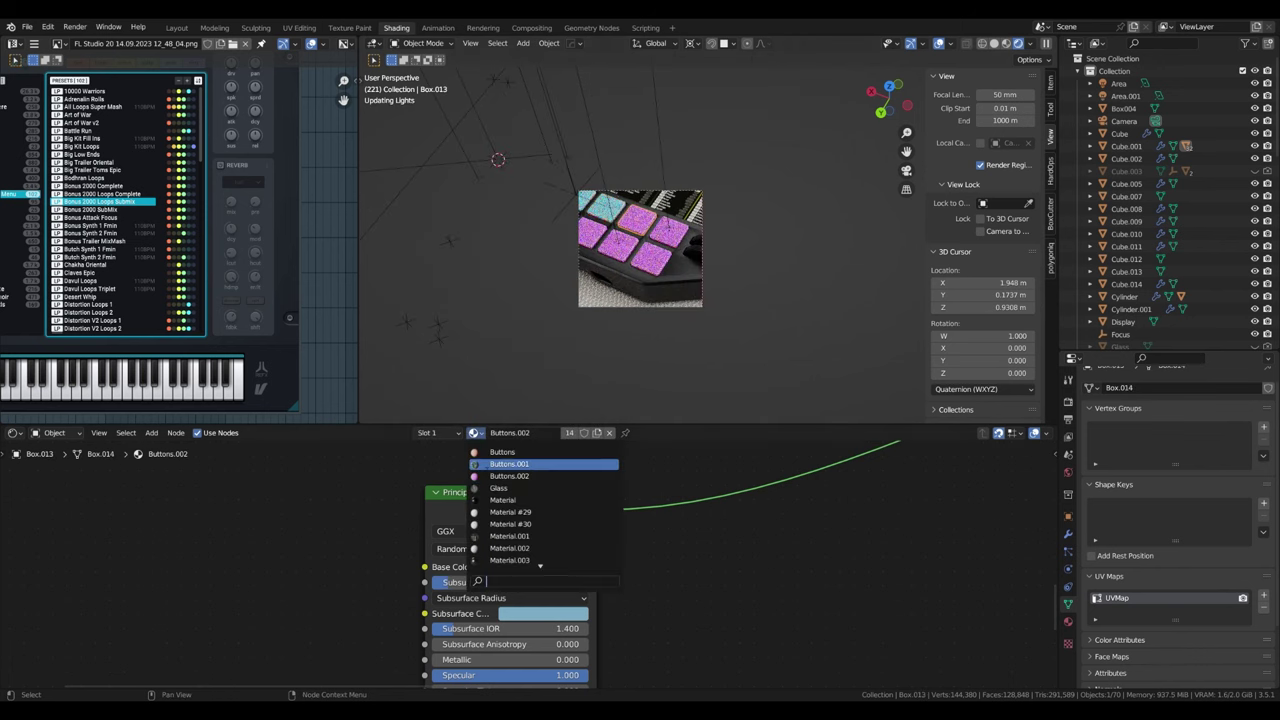
Step: Check the Point.001 light, reselect the Box.004 pads, and look through the scene camera
click(652, 315)
click(593, 180)
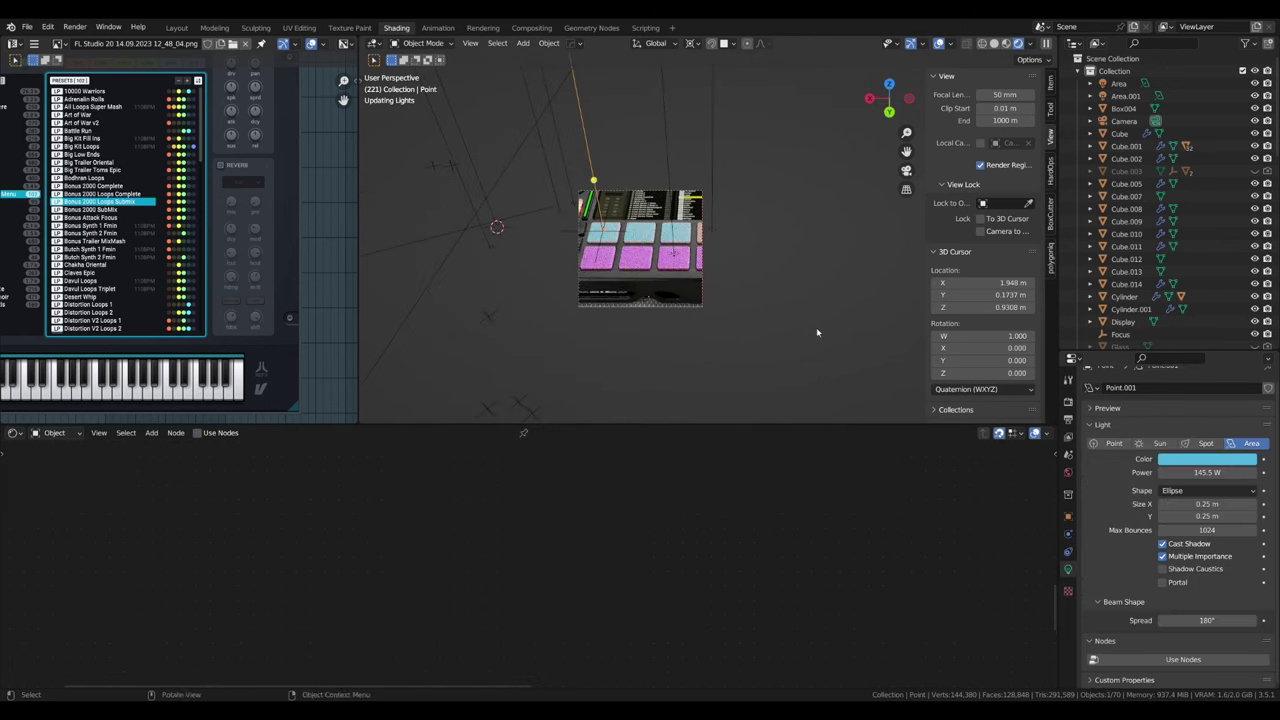
click(615, 228)
click(615, 228)
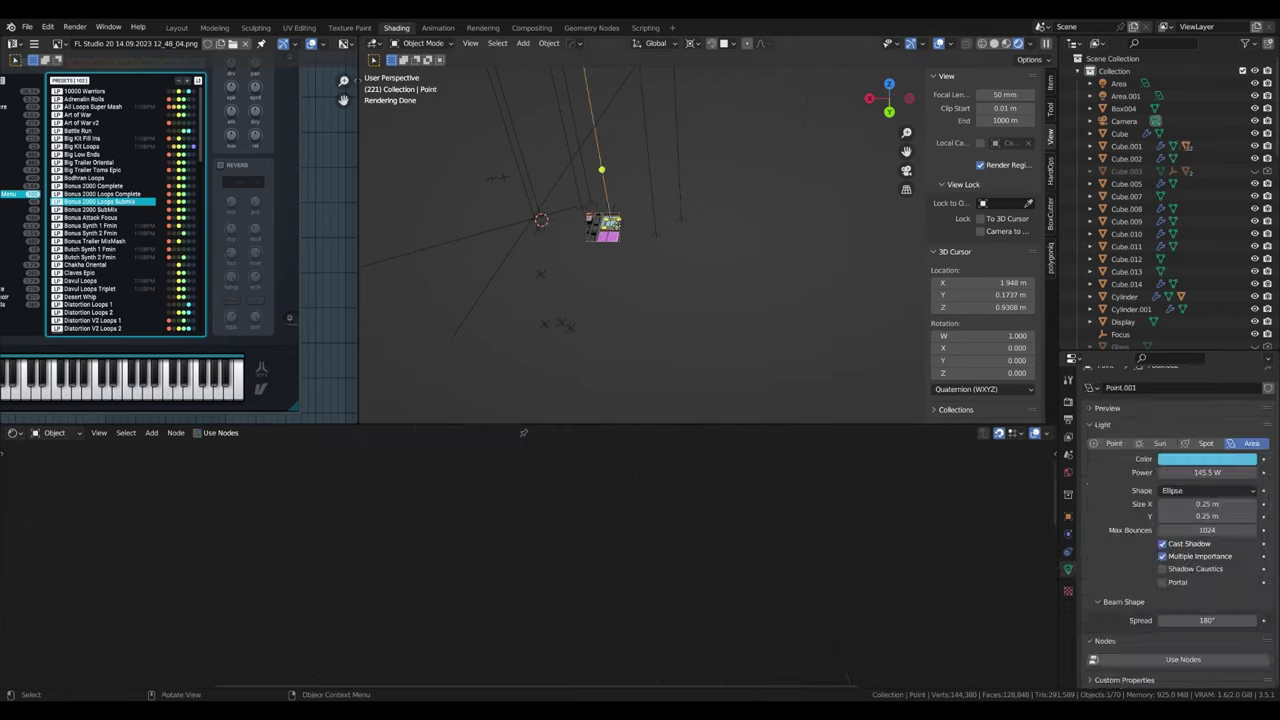
click(615, 228)
key(KP_0)
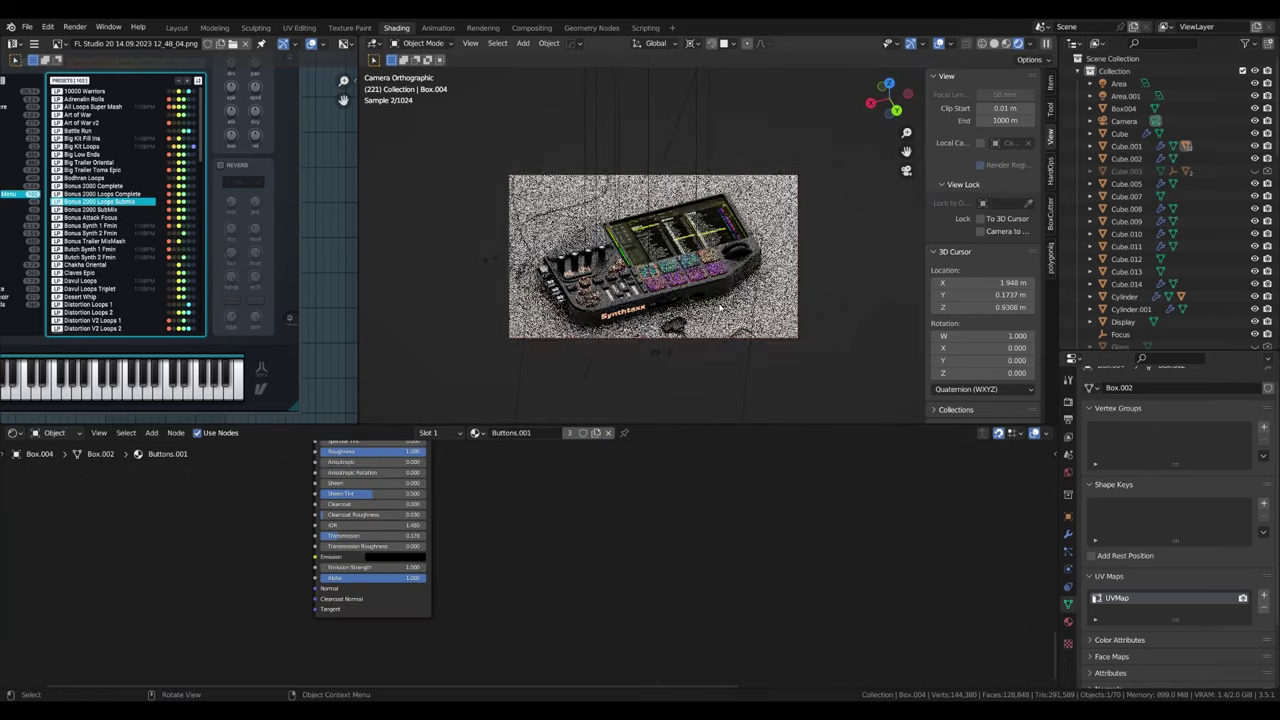
Step: Select the Box.004 pads object and enter Edit Mode to inspect its mesh data
click(617, 265)
scroll(1212, 330, down, 5)
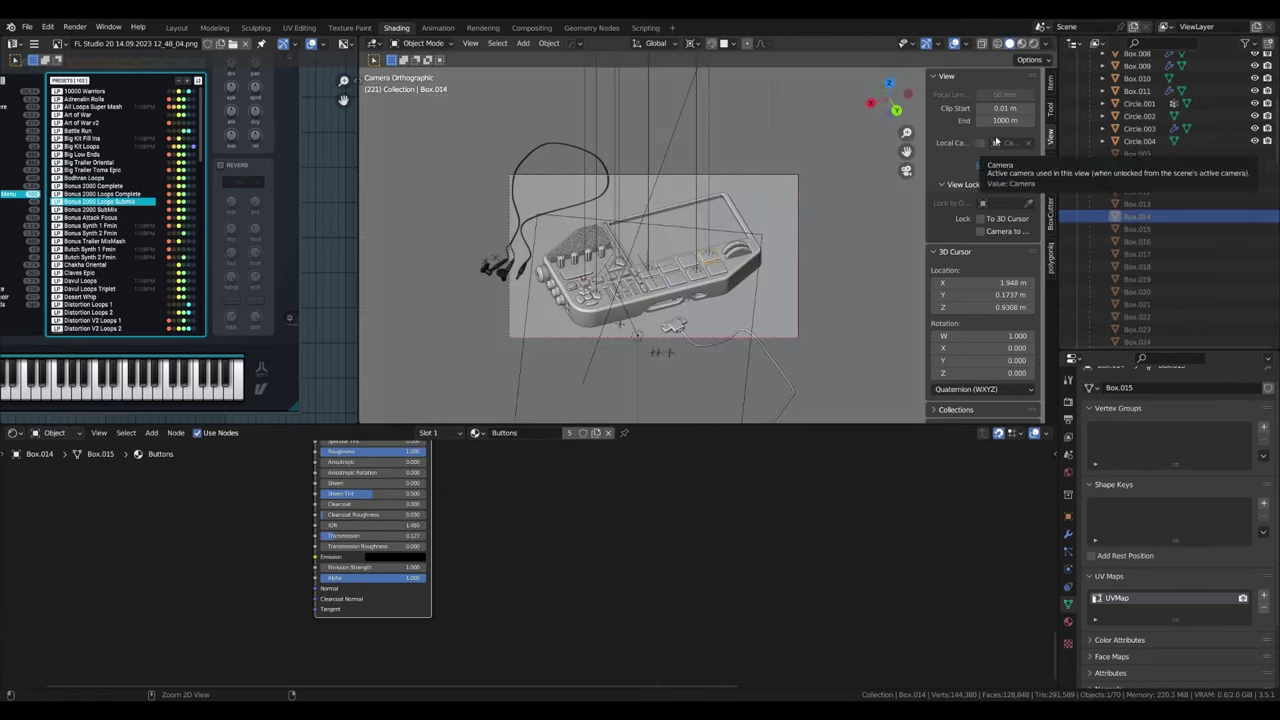
scroll(1180, 250, up, 5)
click(686, 268)
scroll(788, 326, up, 2)
key(Tab)
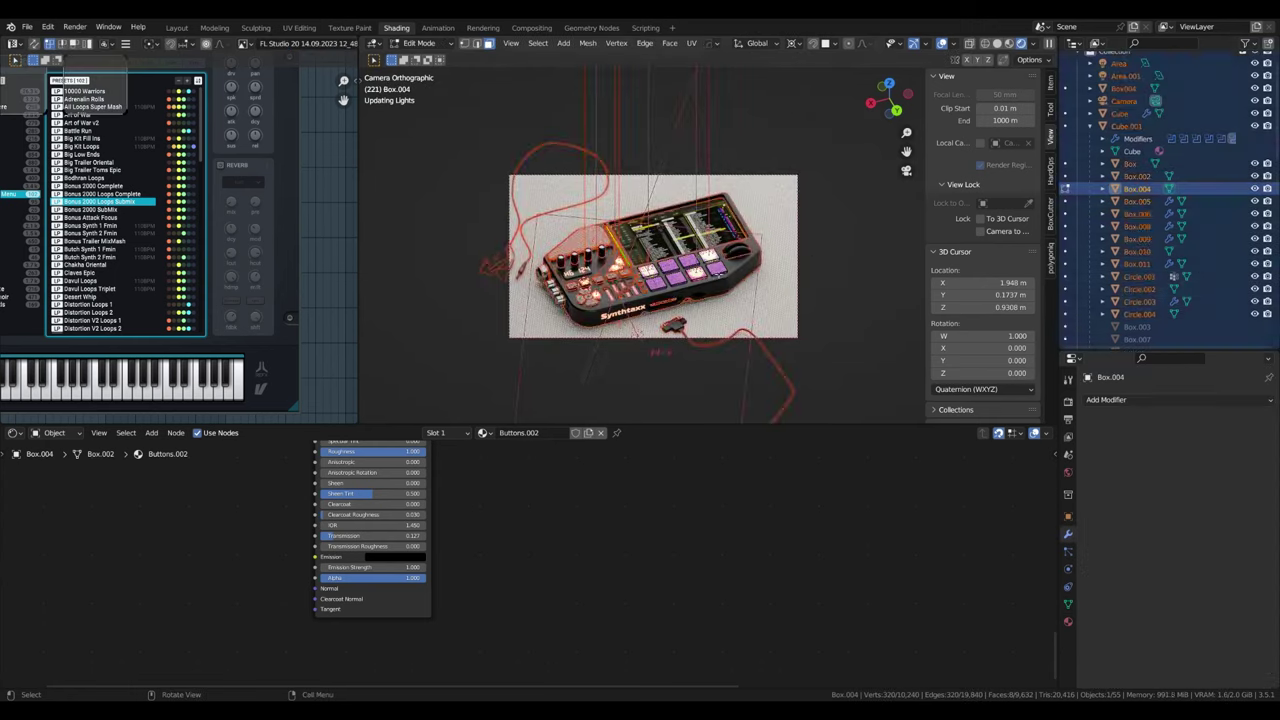
scroll(1150, 200, up, 5)
click(1068, 603)
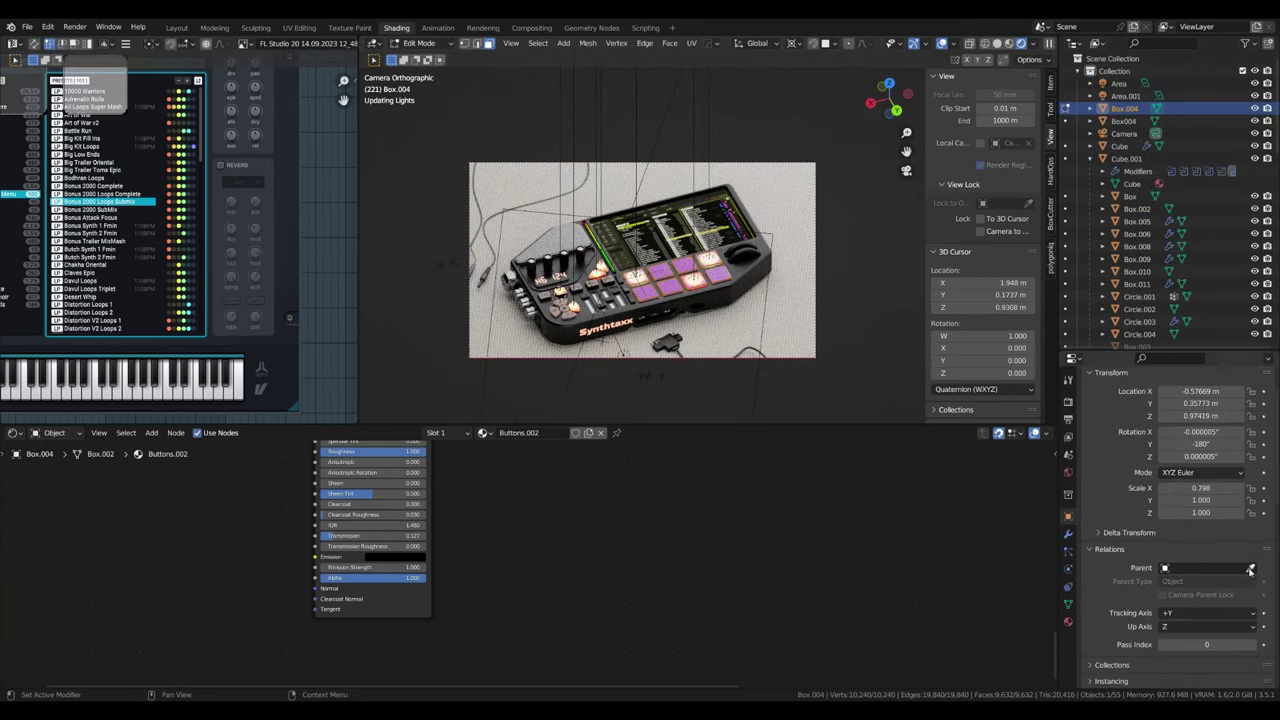
key(m)
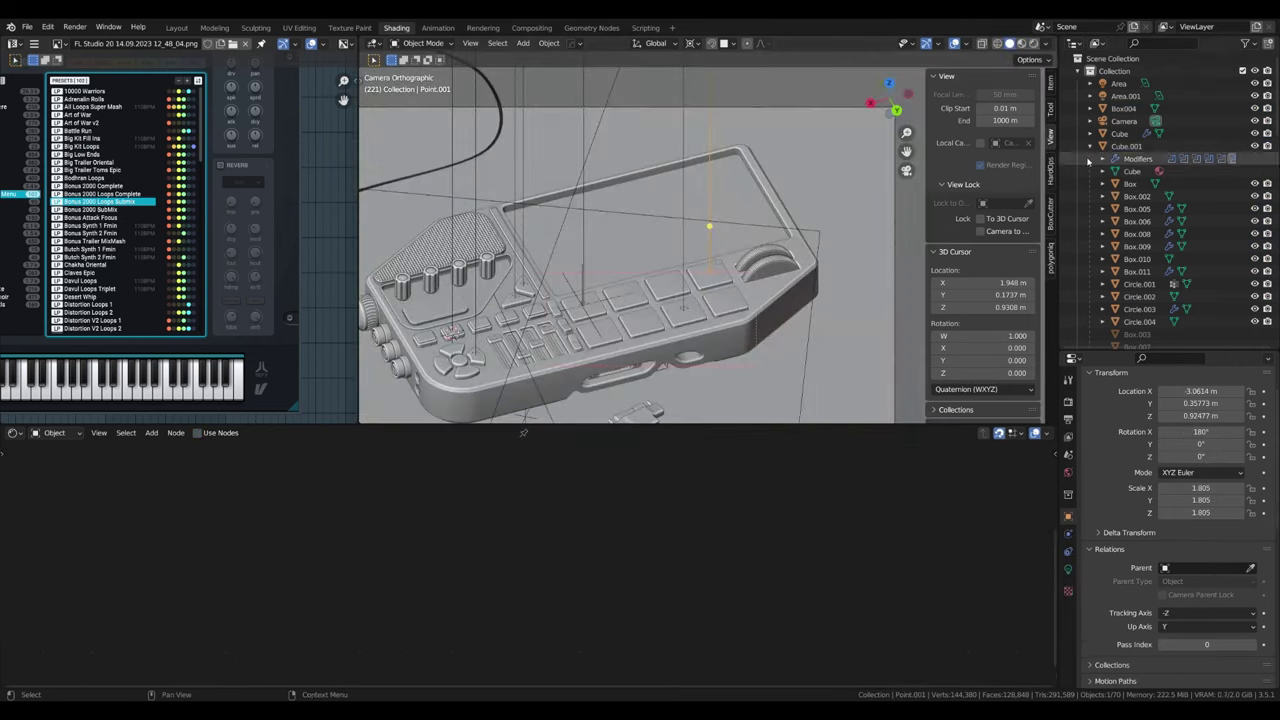
Step: In Rendered shading, lower Point.001 along Z over the pads and select pad Box.012
click(1018, 43)
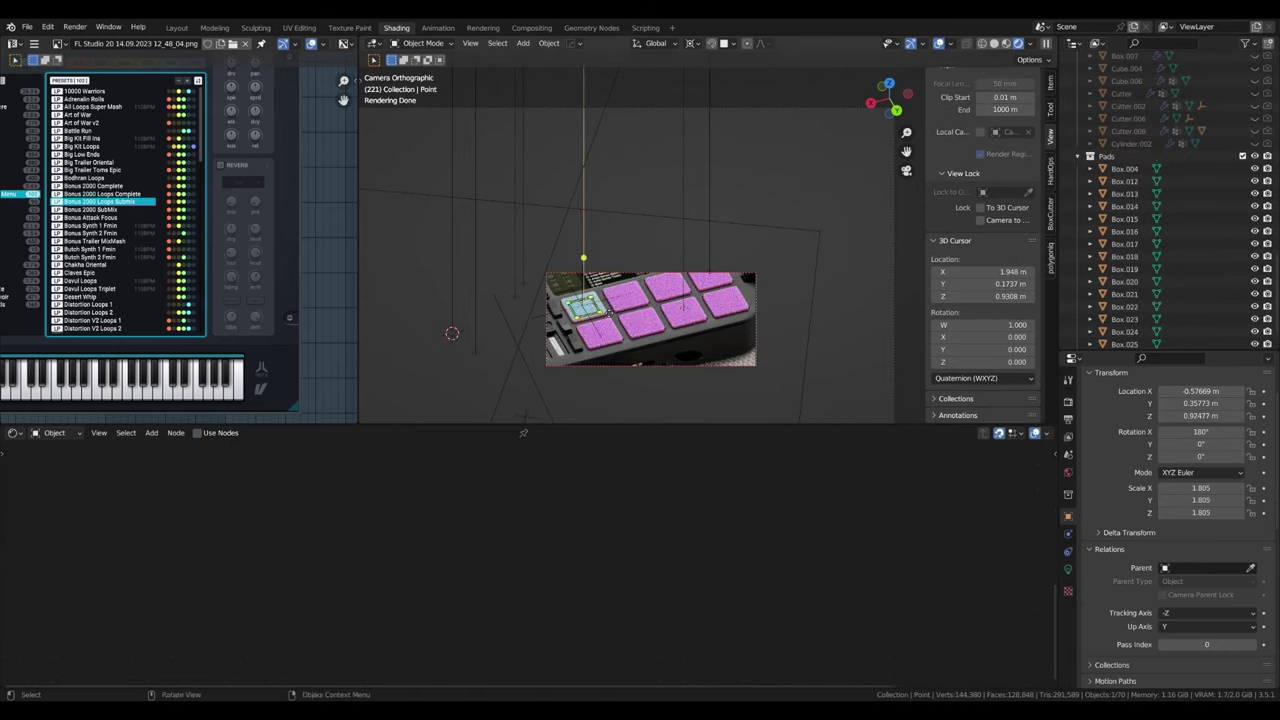
key(g)
key(z)
click(714, 289)
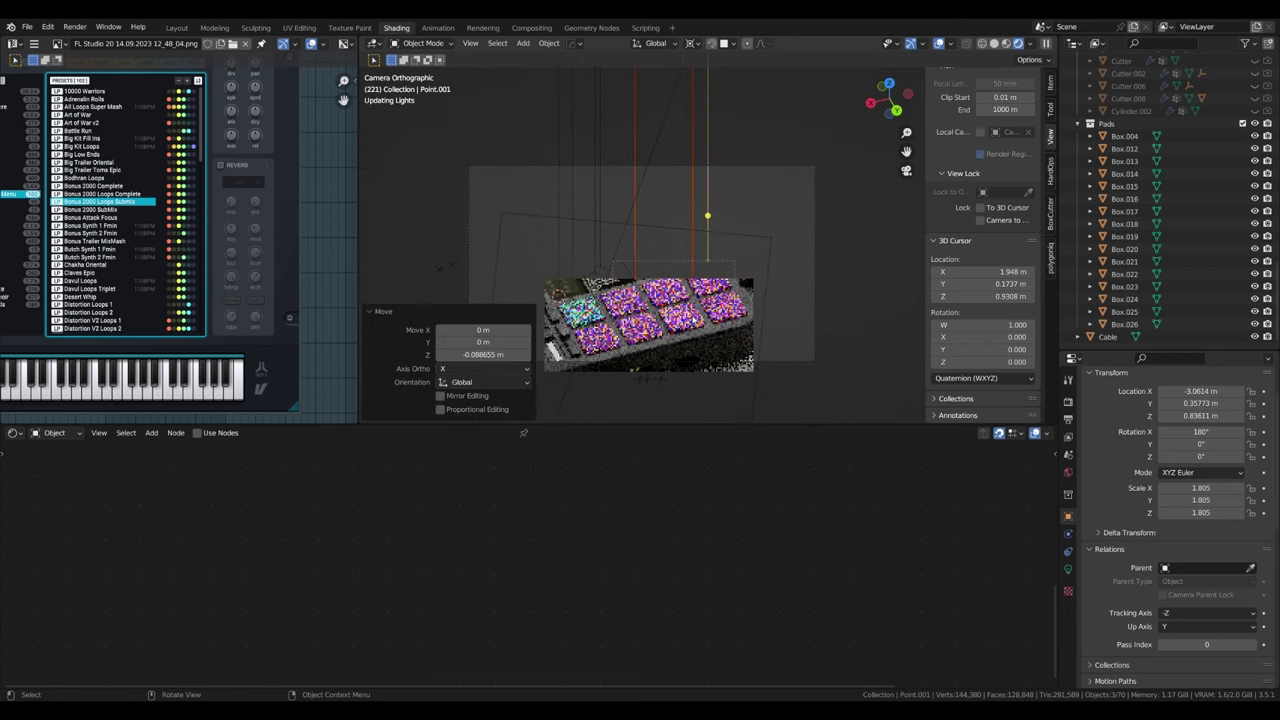
click(679, 336)
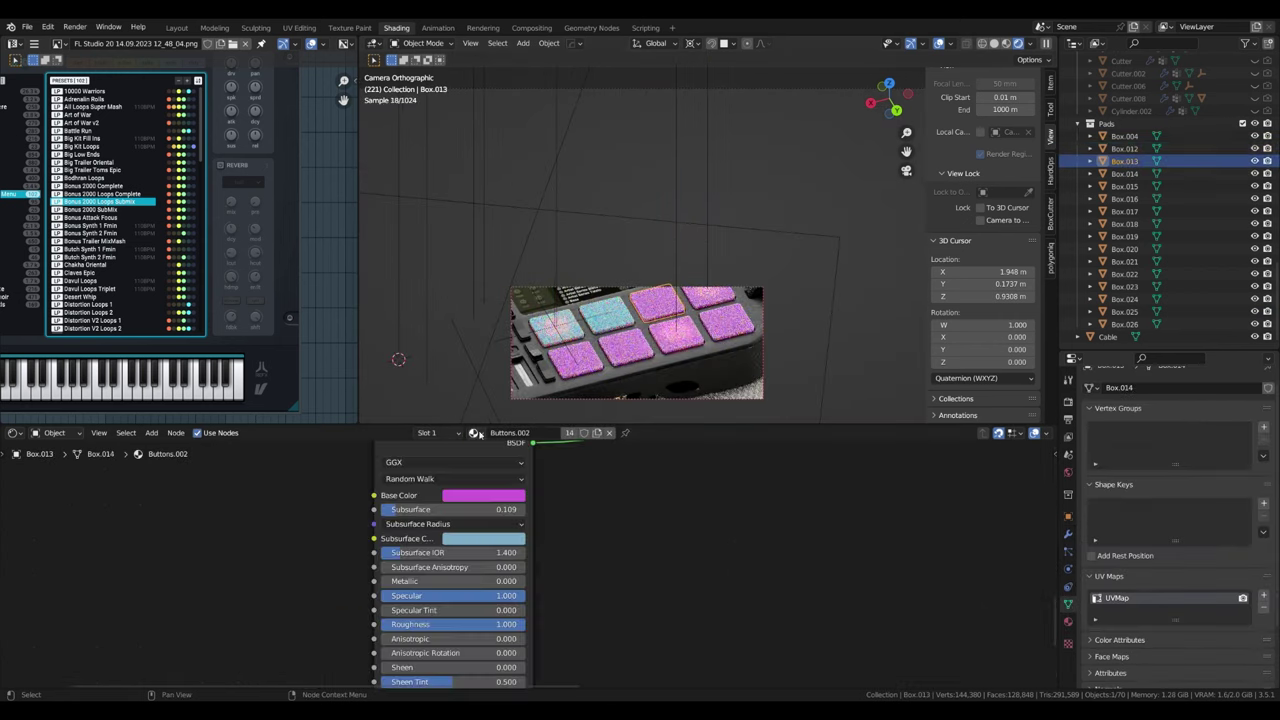
Step: Set the pad's subsurface colour to white, keeping the original blue base colour
click(483, 538)
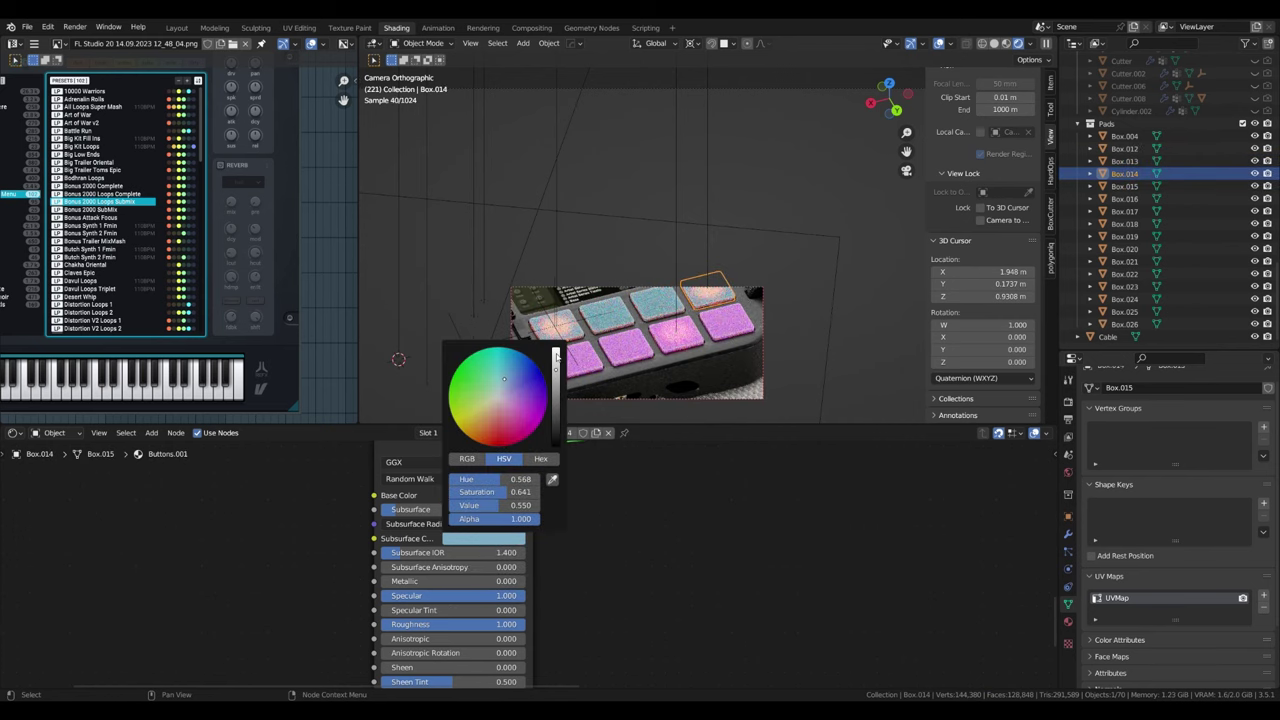
click(494, 391)
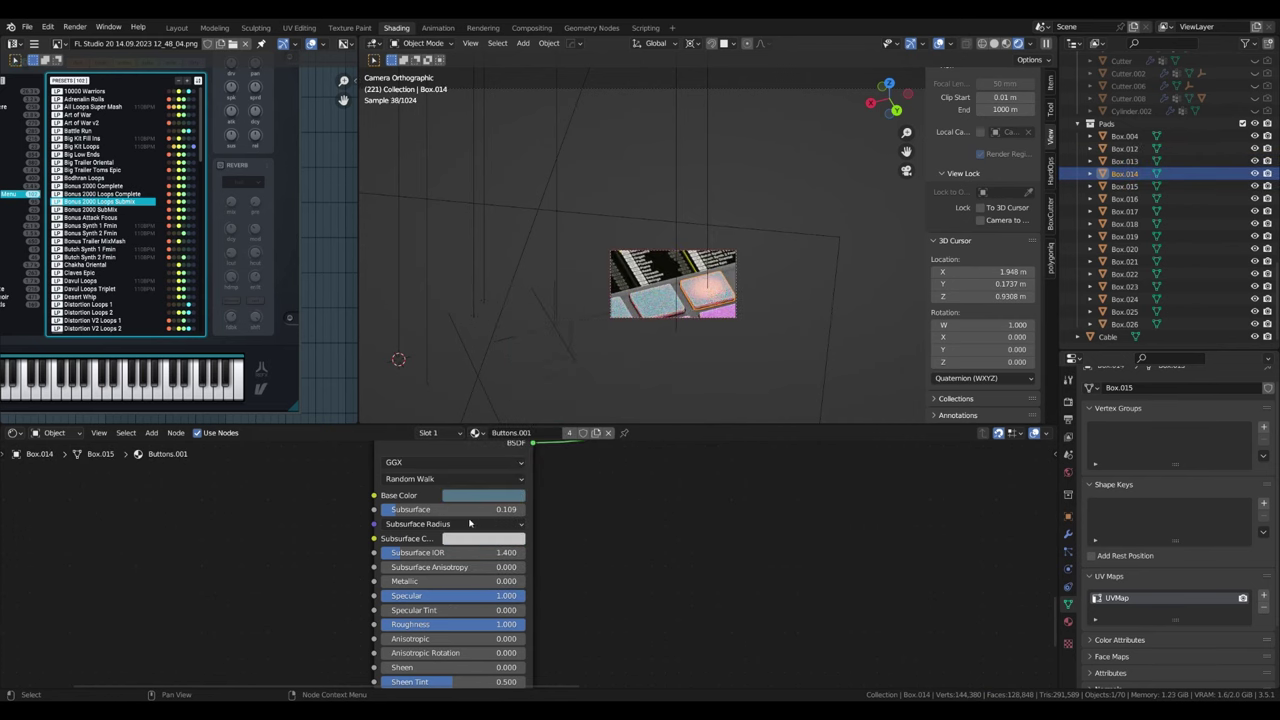
click(520, 494)
click(500, 355)
click(491, 496)
key(ctrl+z)
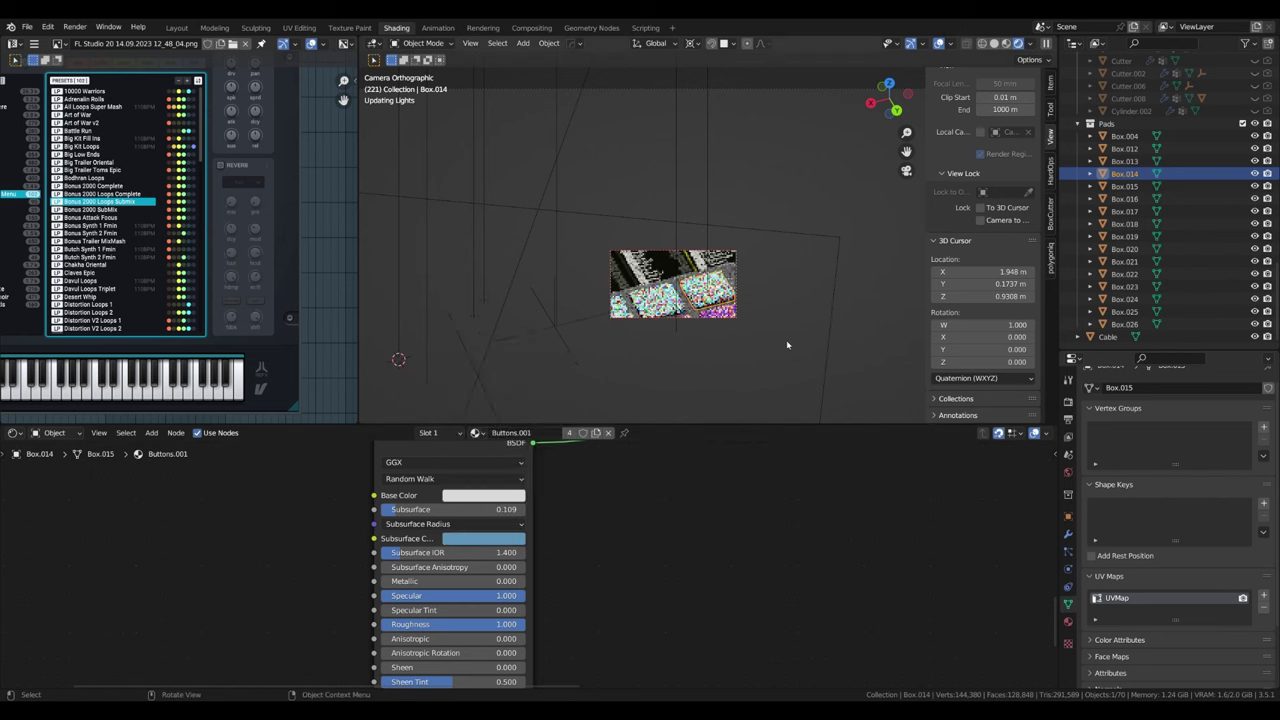
key(ctrl+z)
Step: Inspect the Area.001 and Point.002 lights, using X-ray to see through the model
scroll(740, 340, up, 3)
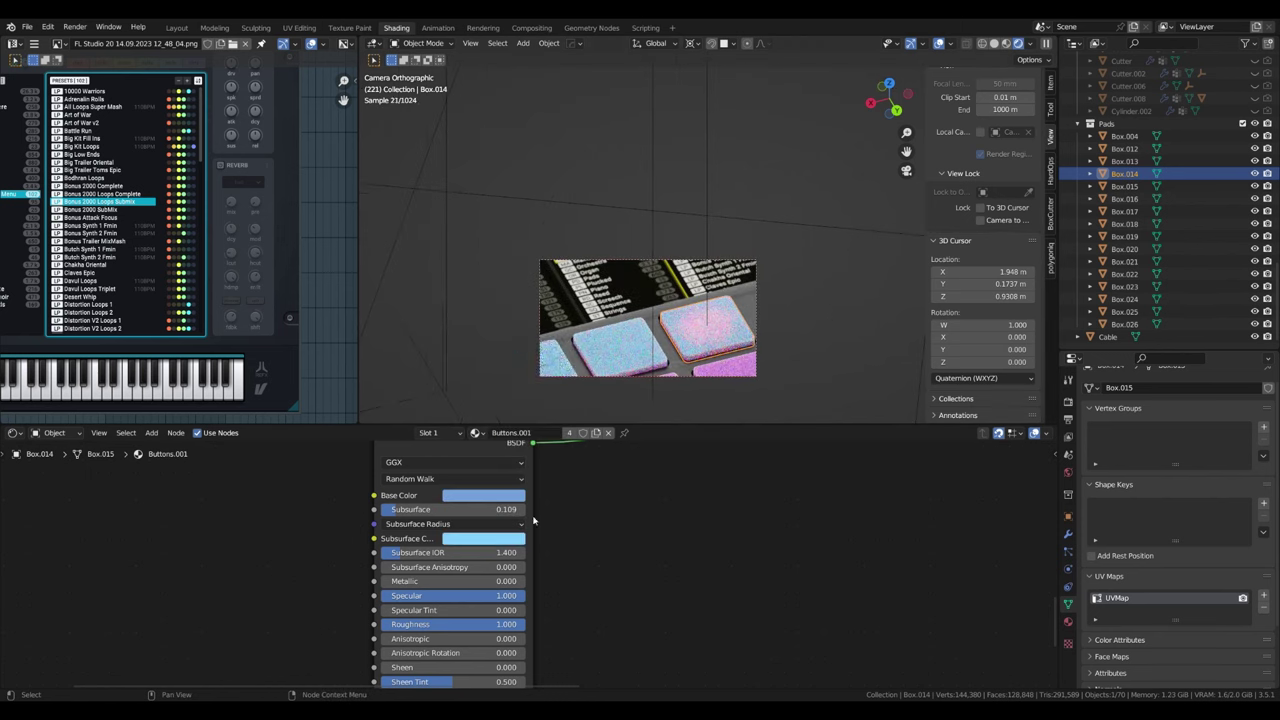
click(820, 362)
click(821, 319)
scroll(821, 319, down, 2)
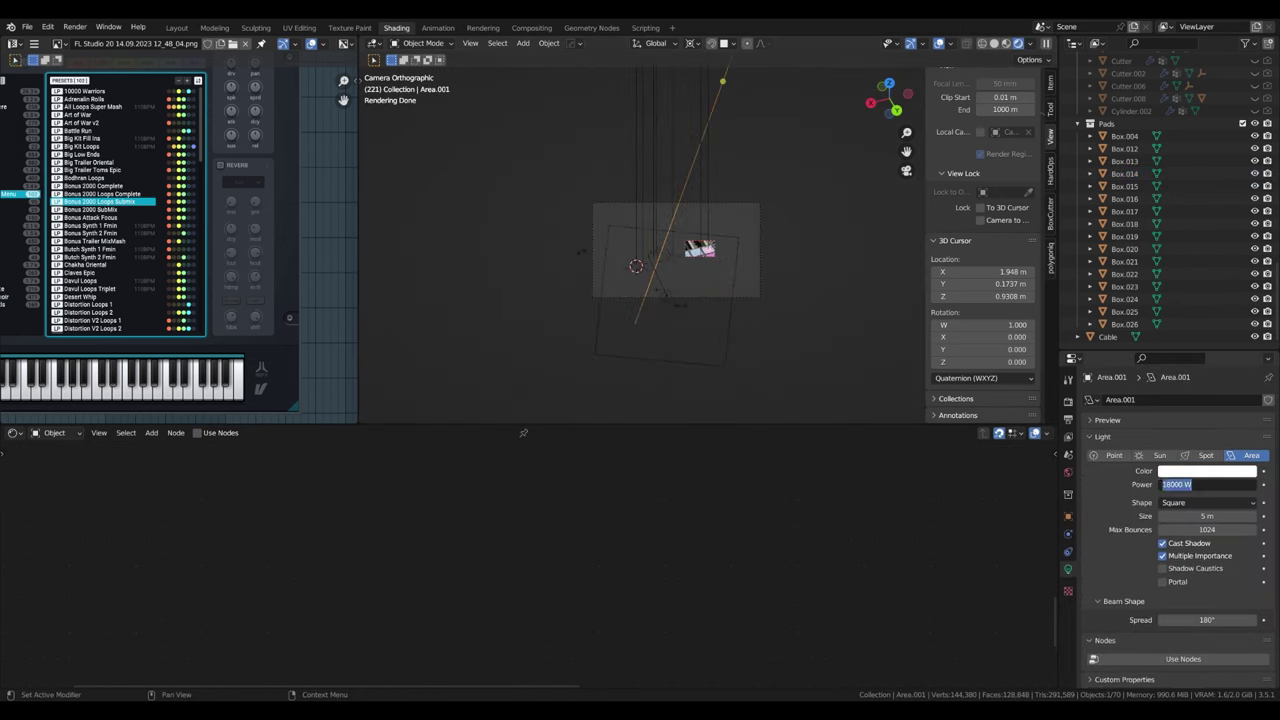
scroll(821, 319, up, 5)
click(663, 380)
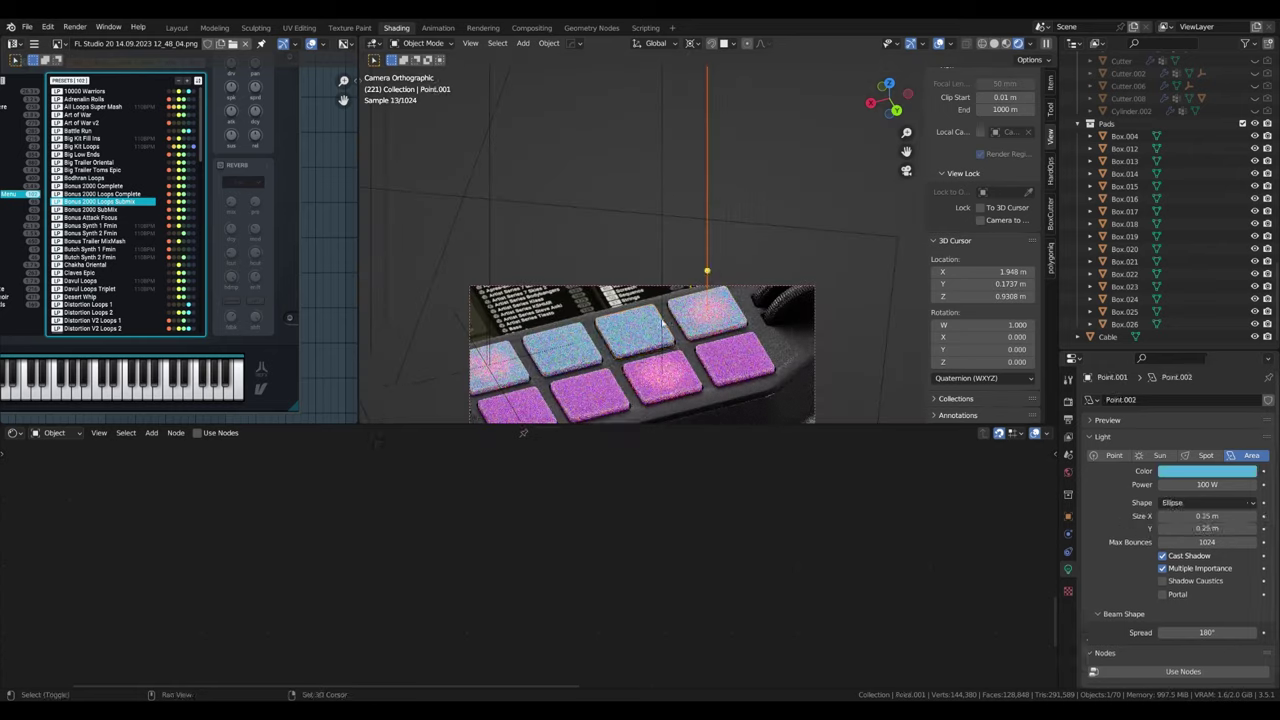
key(shift+z)
Step: Move the Focus empty along Z, then open pad Box.014's material colour picker
click(740, 286)
key(shift+z)
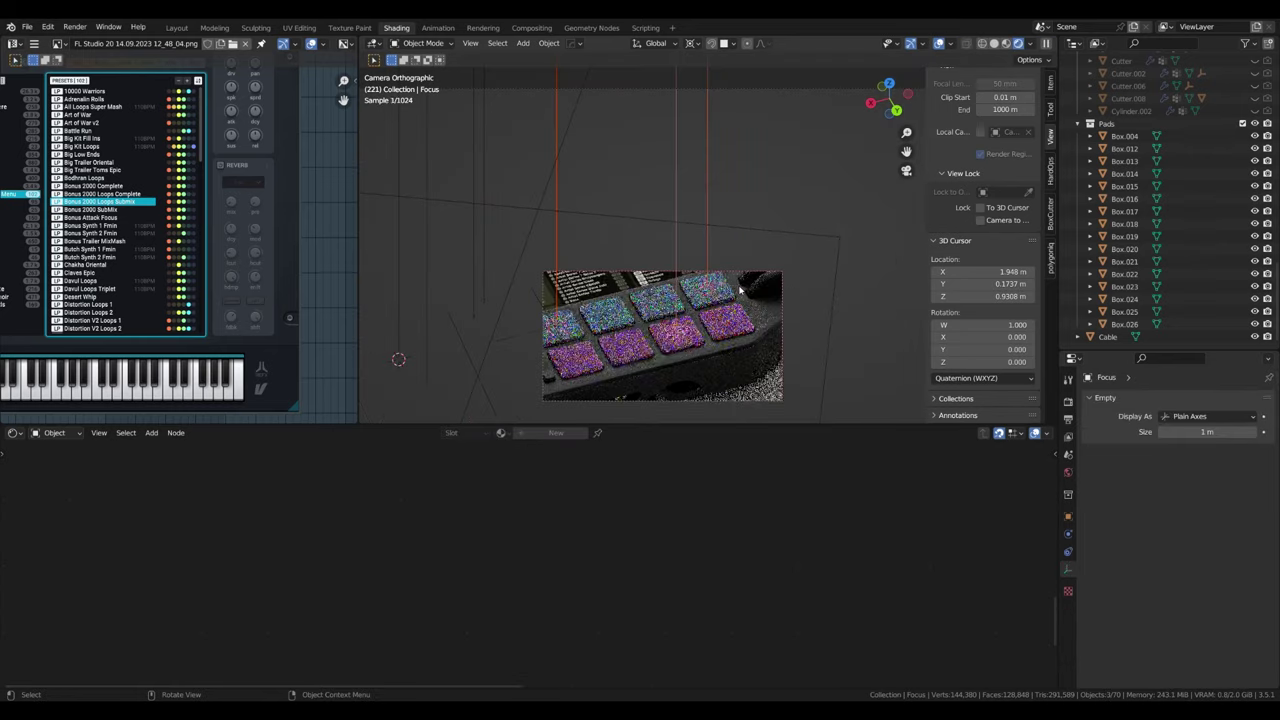
key(g)
key(z)
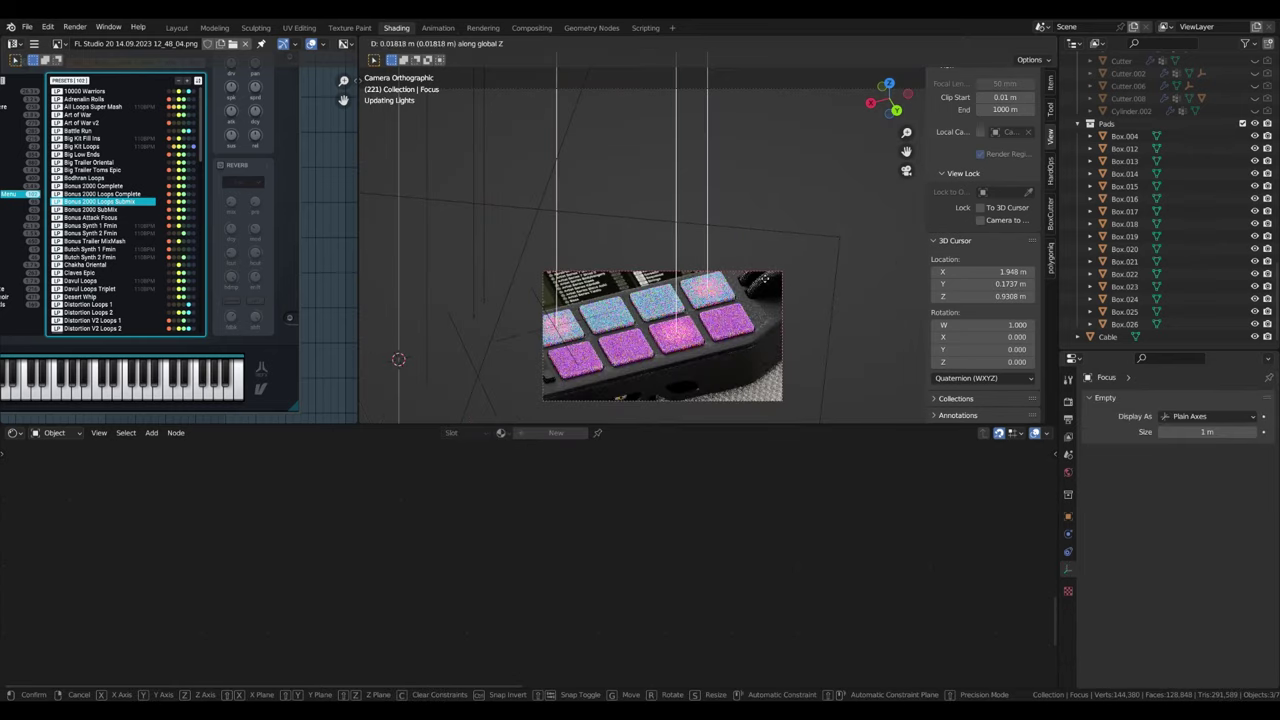
click(685, 330)
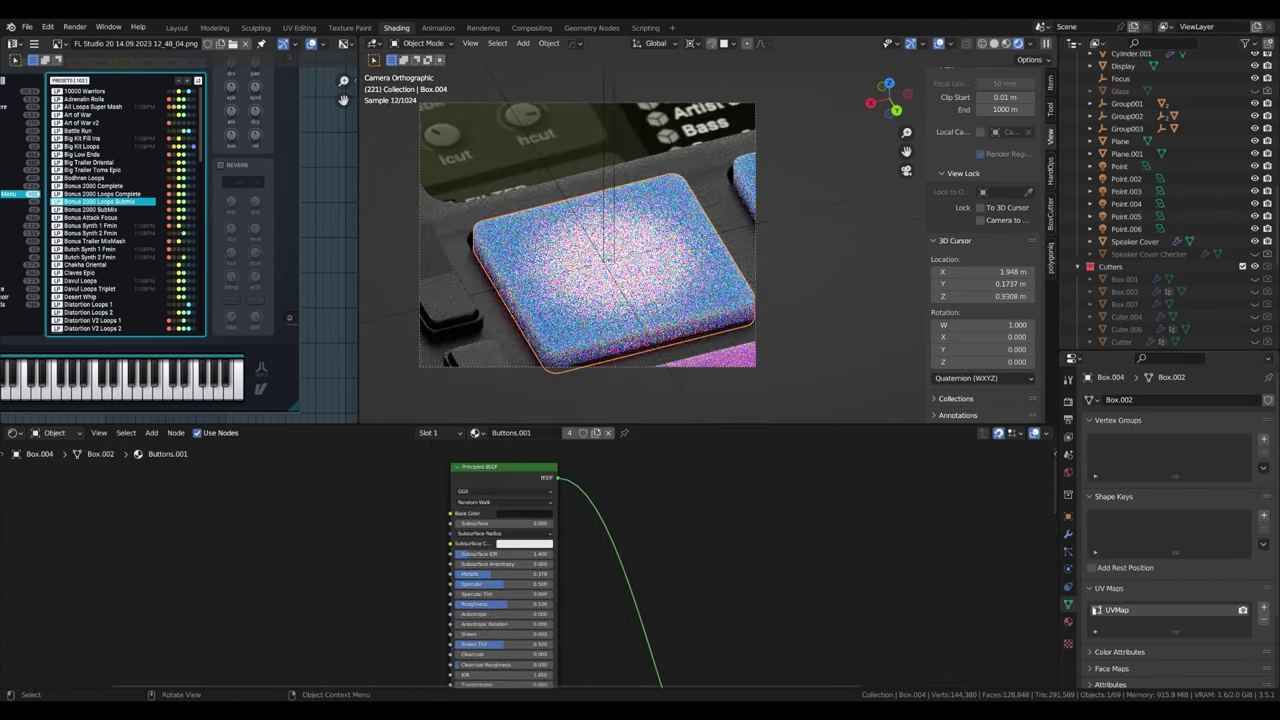
click(565, 443)
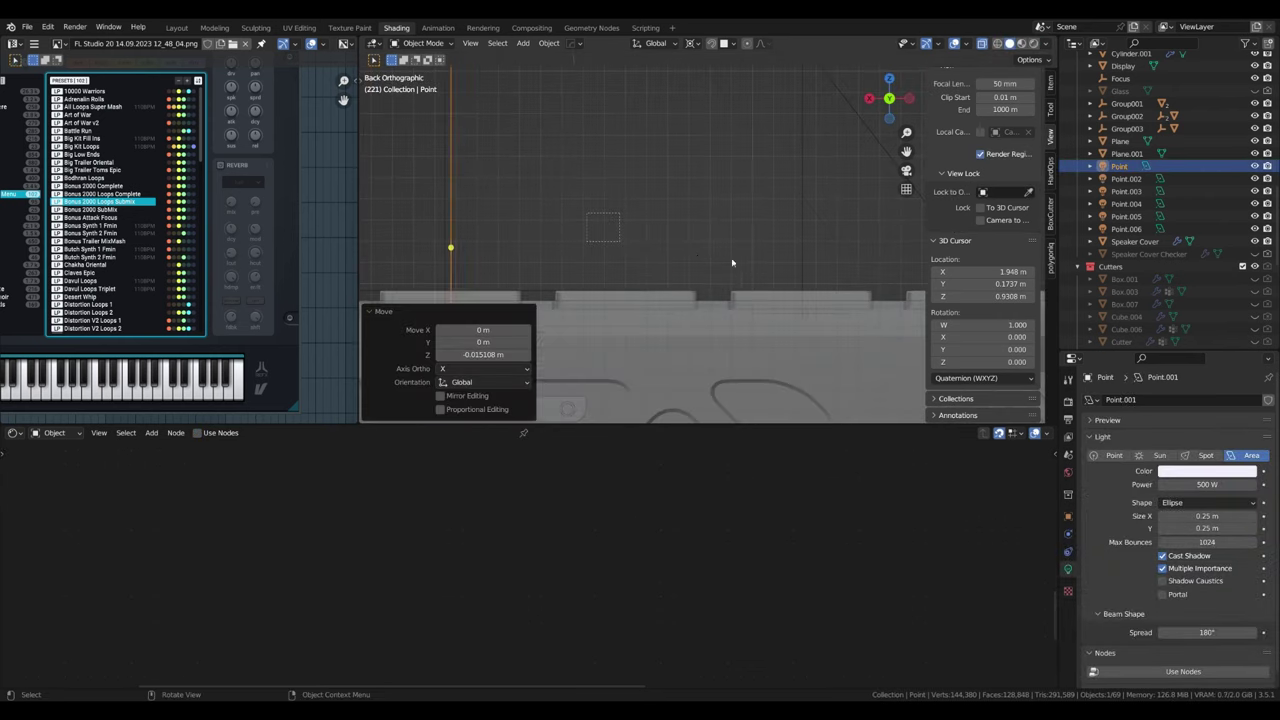
Step: Set the Box.004 pads' base colour to magenta
middle_drag(732, 263, 766, 231)
drag(500, 231, 788, 424)
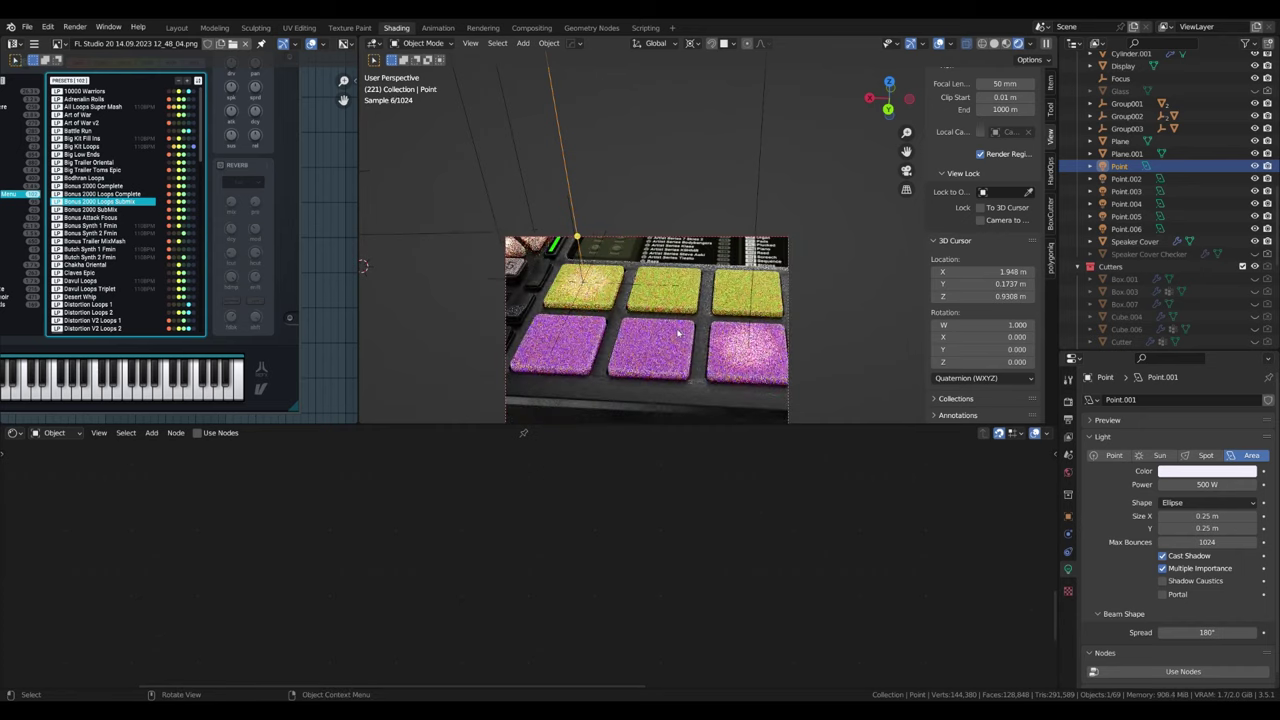
click(599, 300)
click(346, 525)
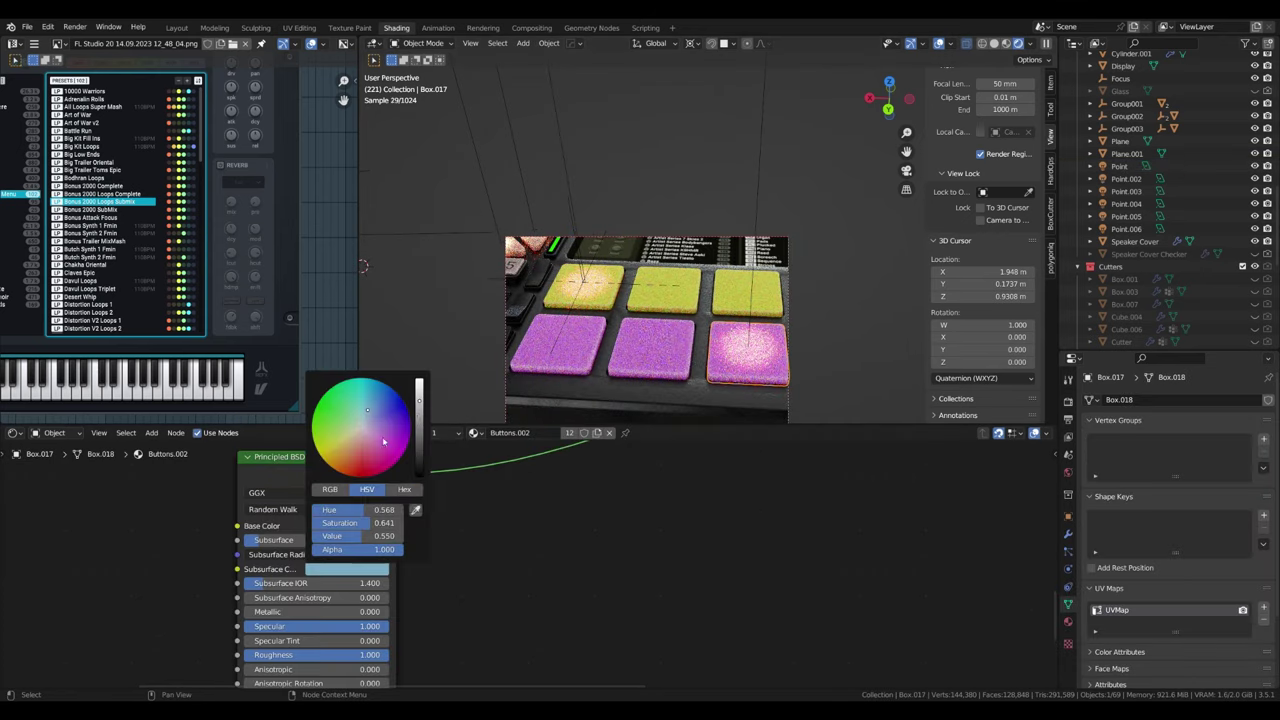
click(346, 525)
click(345, 410)
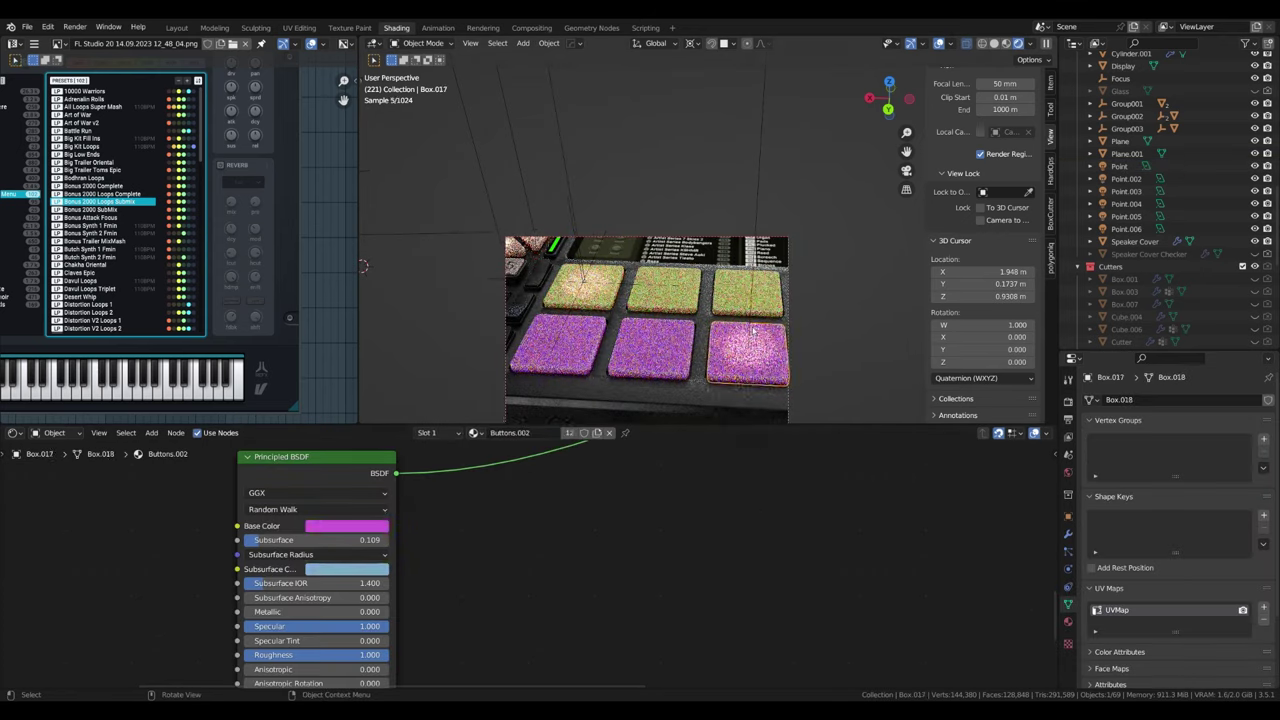
Step: Set the Point light's colour to yellow and its power to 160.1 W
click(577, 237)
key(KP_0)
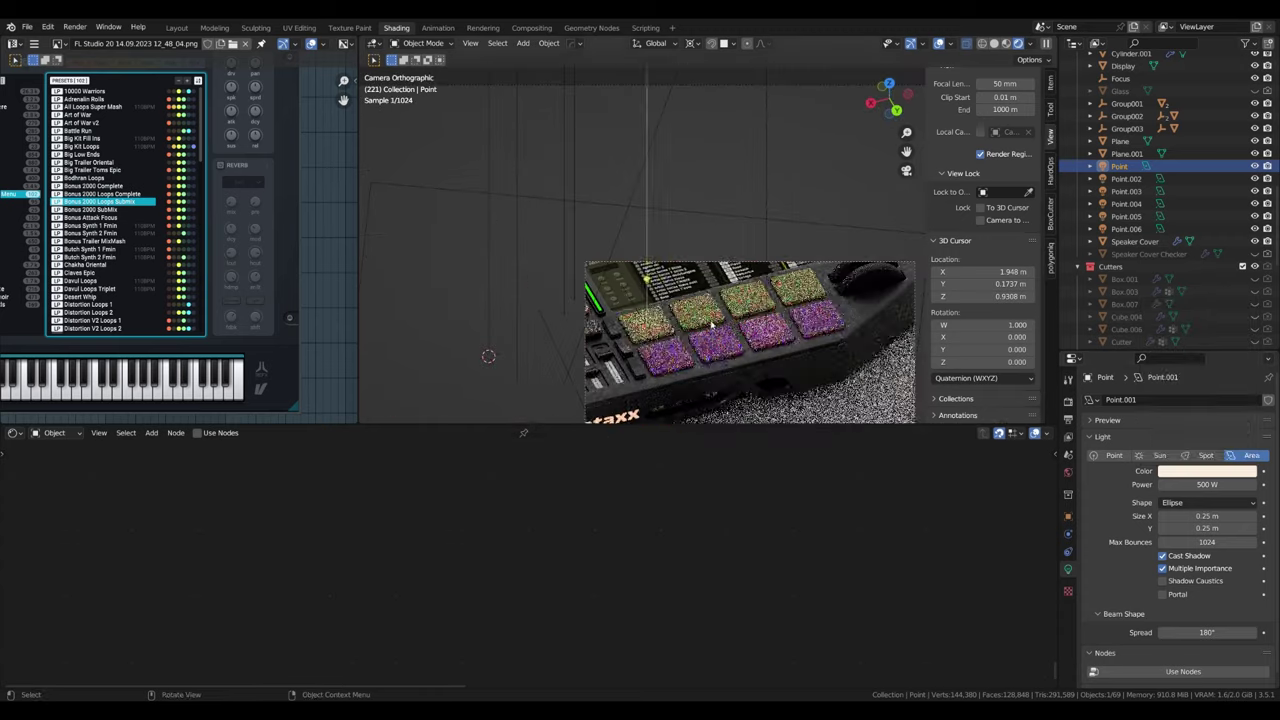
click(700, 330)
scroll(740, 540, up, 4)
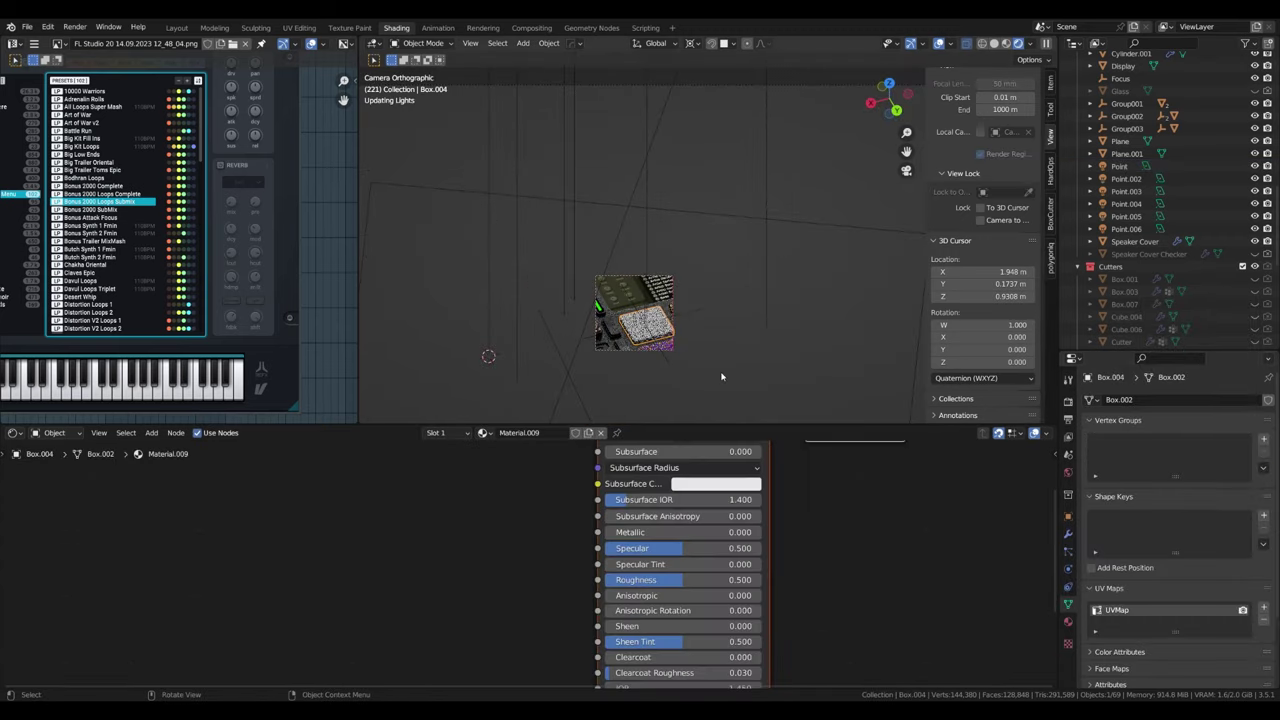
click(646, 280)
click(1172, 484)
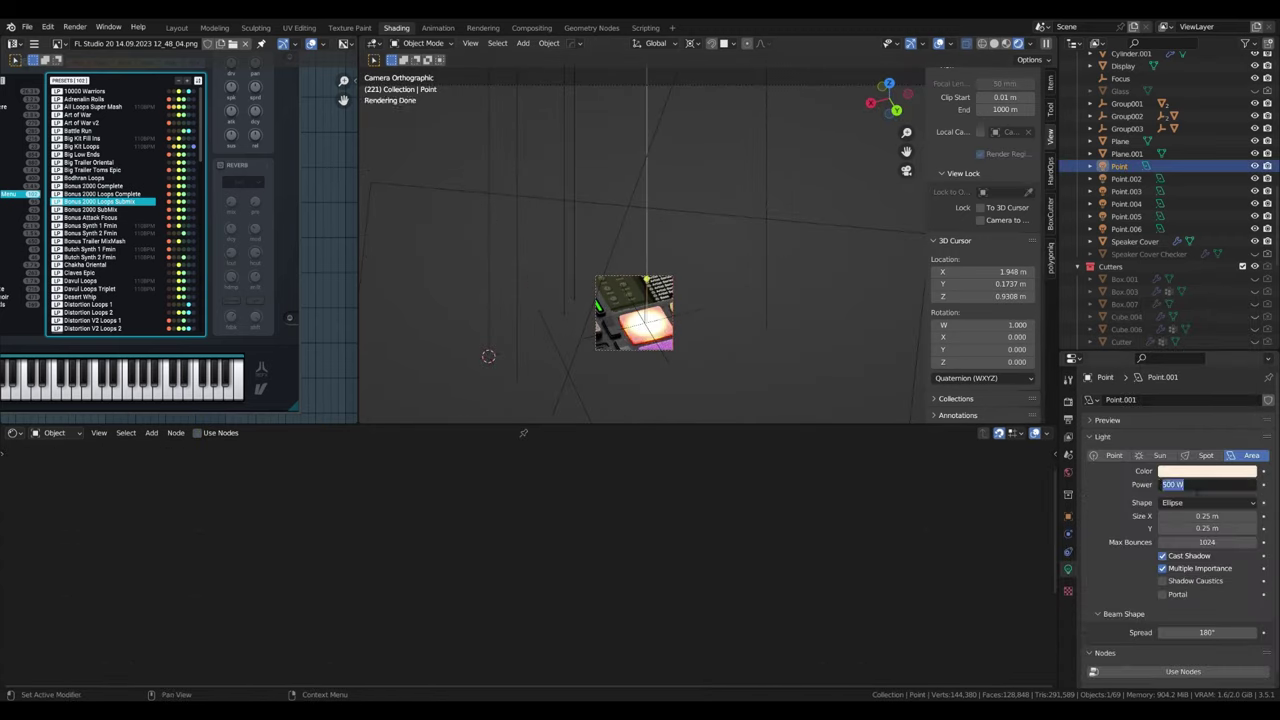
click(1207, 471)
scroll(605, 318, down, 2)
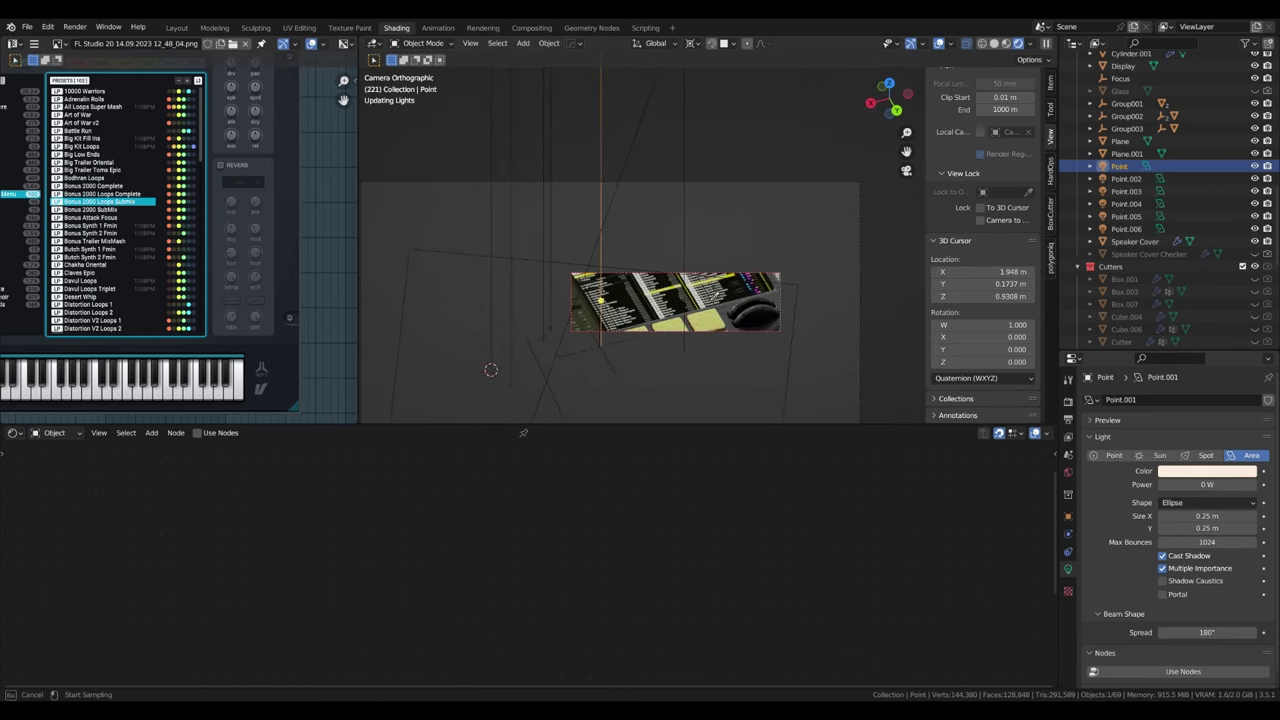
scroll(895, 333, up, 2)
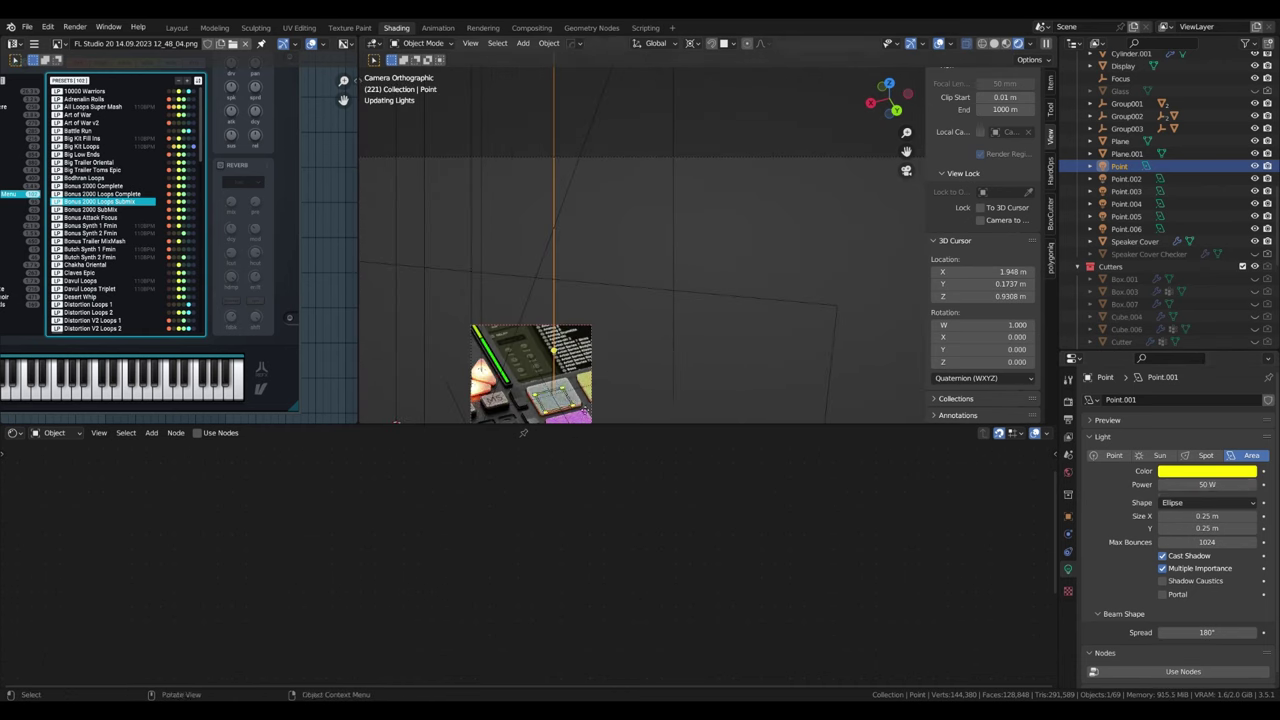
Step: Reselect pad Box.004 and draw a larger preview render region over the pads
click(584, 411)
shift+scroll(641, 622, down, 3)
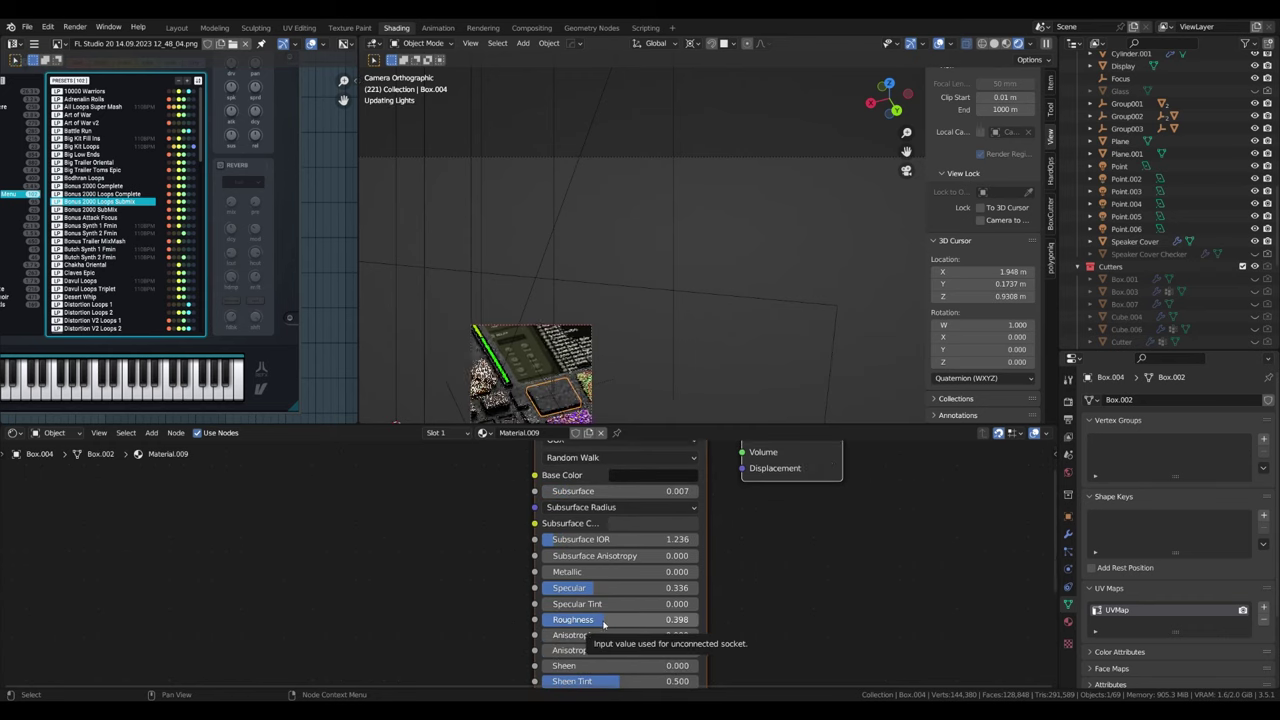
click(553, 352)
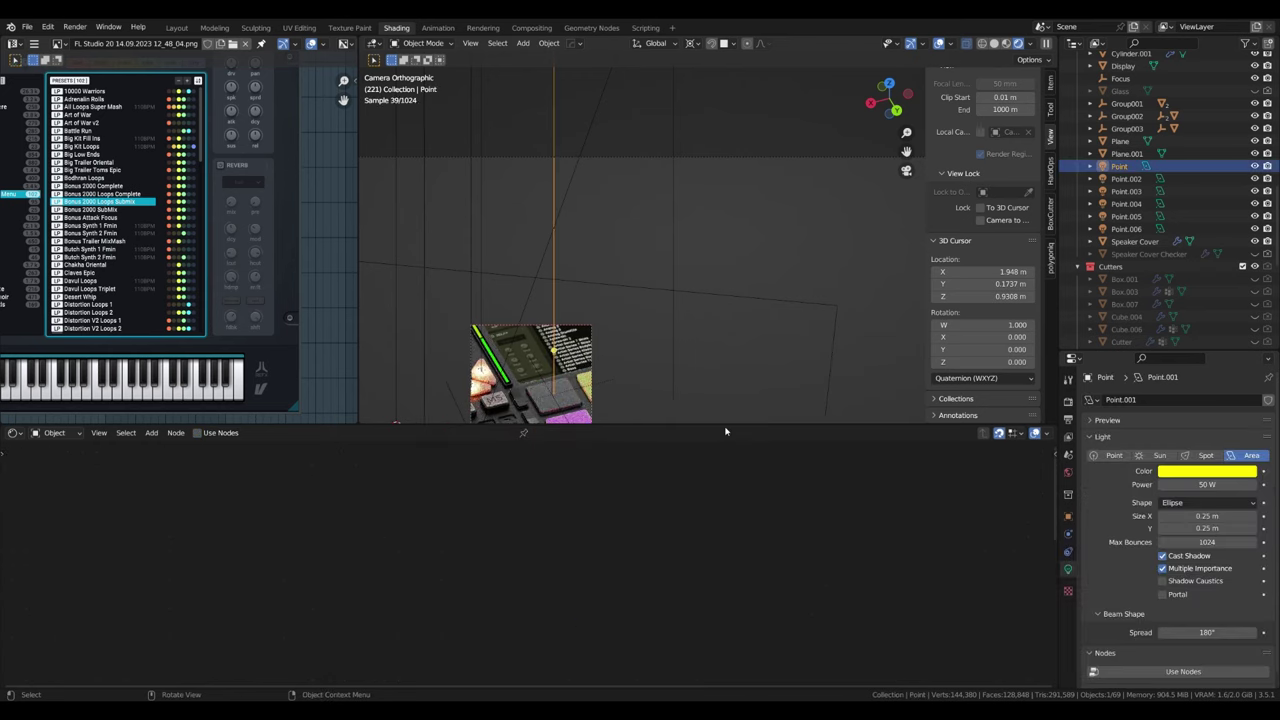
click(743, 367)
click(743, 367)
click(558, 395)
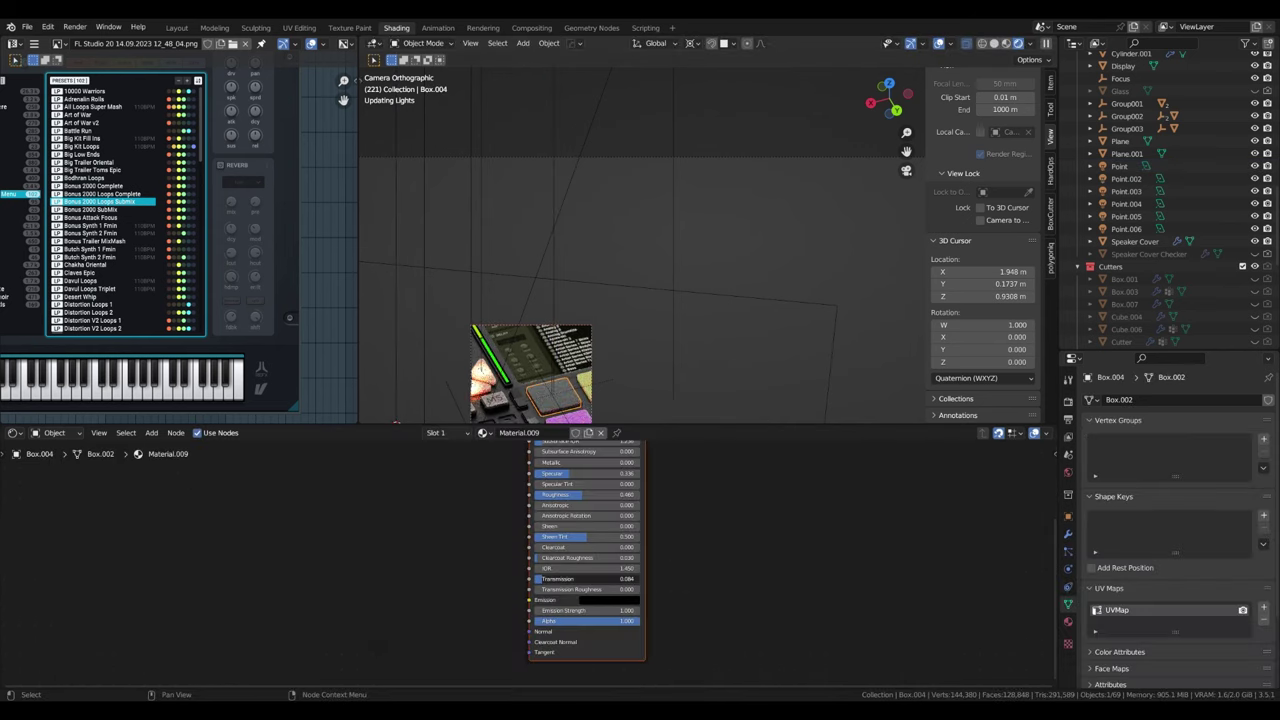
key(ctrl+b)
drag(360, 172, 610, 424)
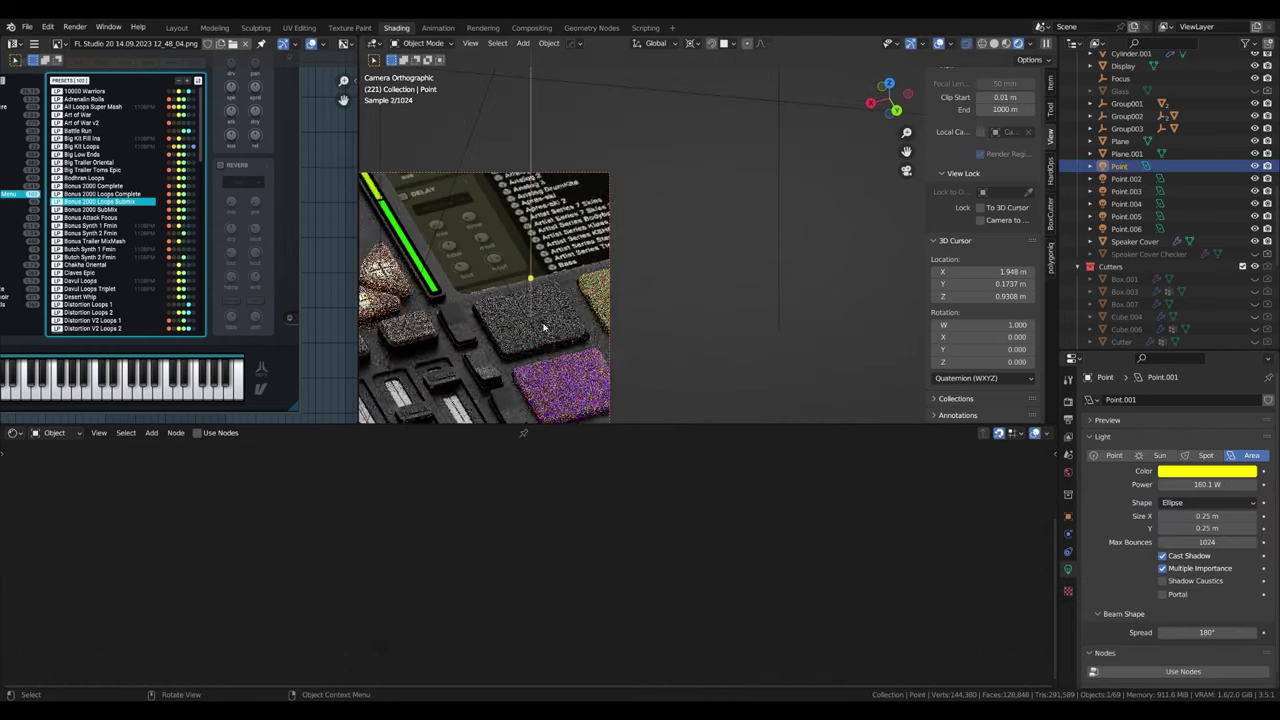
Step: Give pad Box.004 a new Material.010 with white subsurface colour and higher transmission
click(610, 555)
click(666, 440)
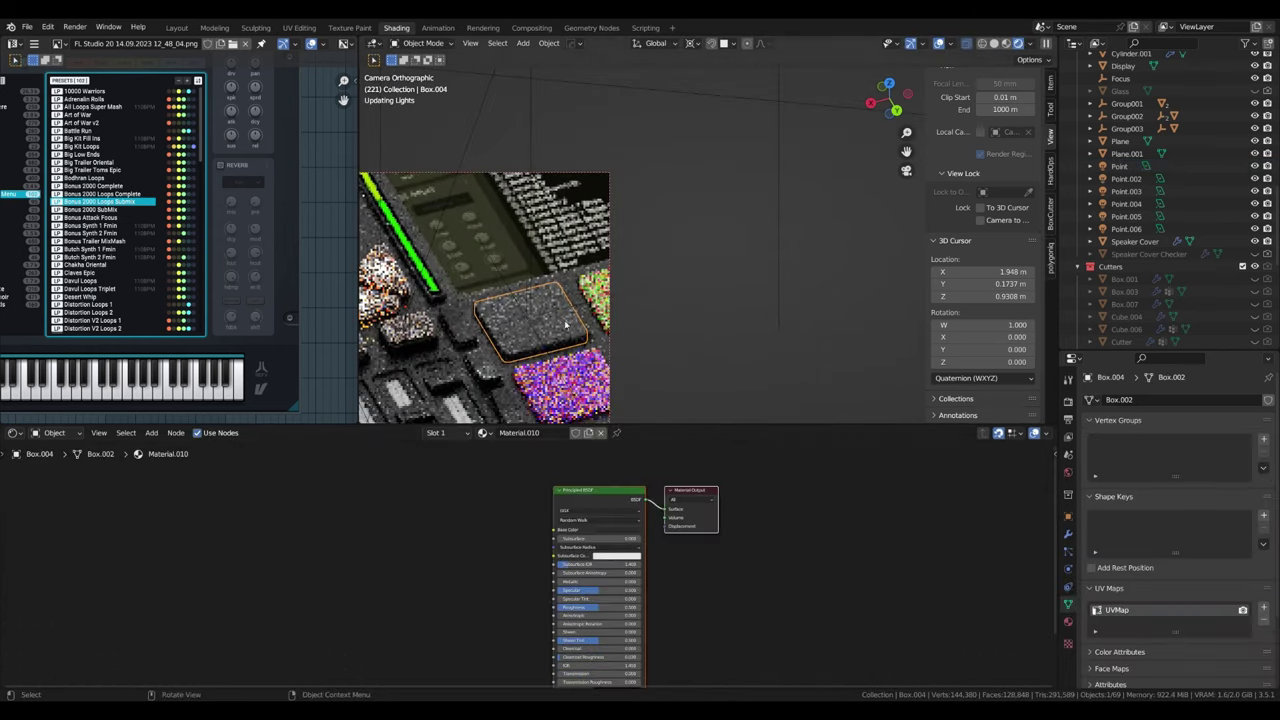
middle_drag(603, 557, 607, 510)
drag(600, 625, 675, 625)
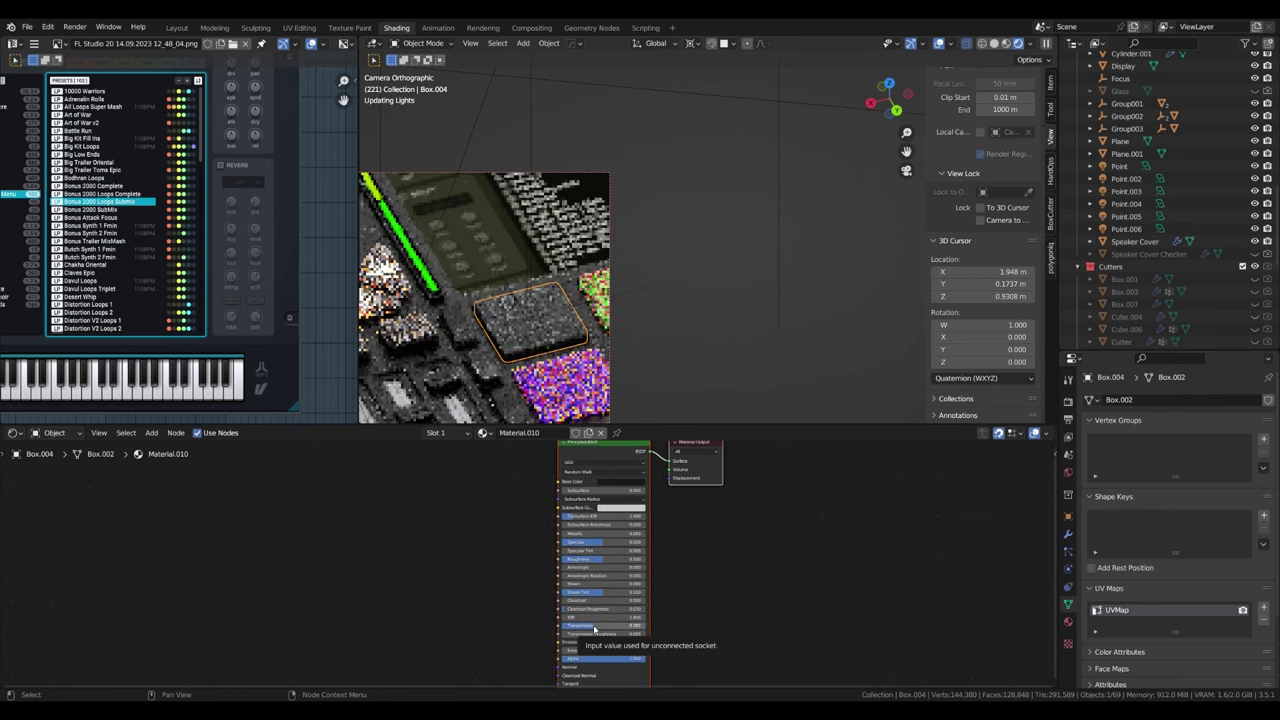
Step: Give pad Box.019 a new Material.011, raising transmission and setting roughness to 1.0
click(569, 319)
click(475, 432)
click(608, 433)
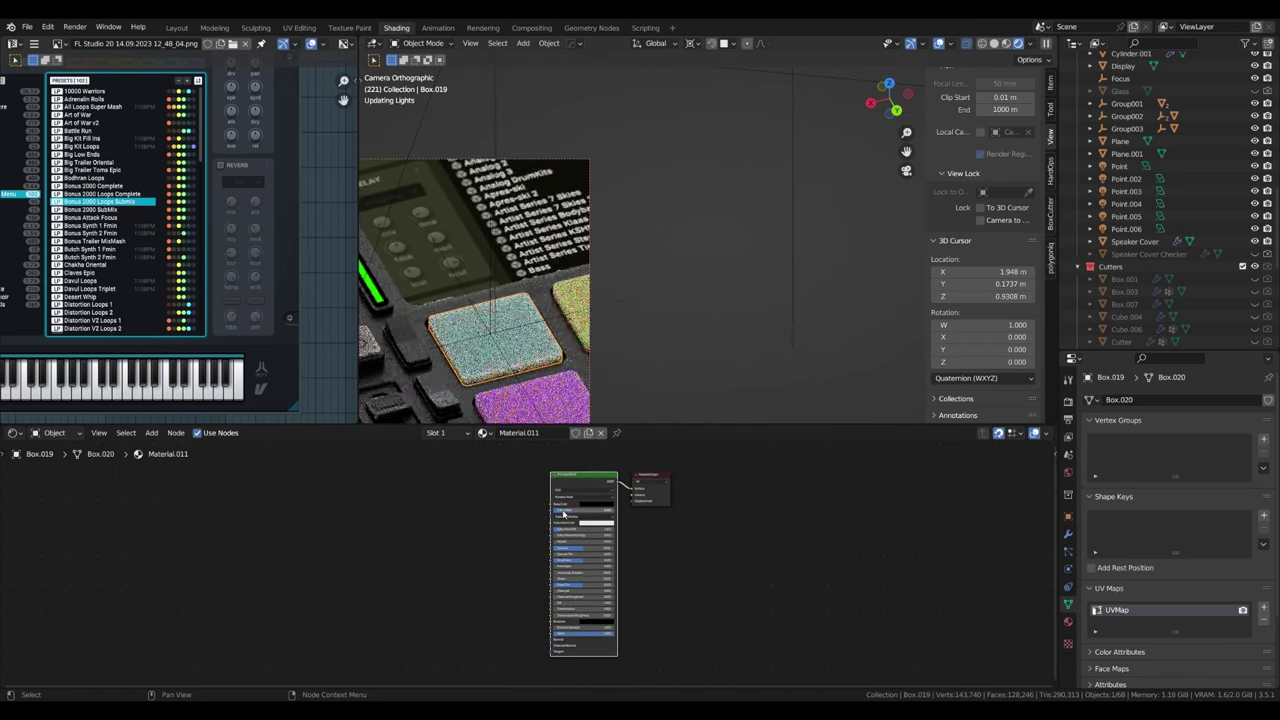
scroll(605, 541, up, 3)
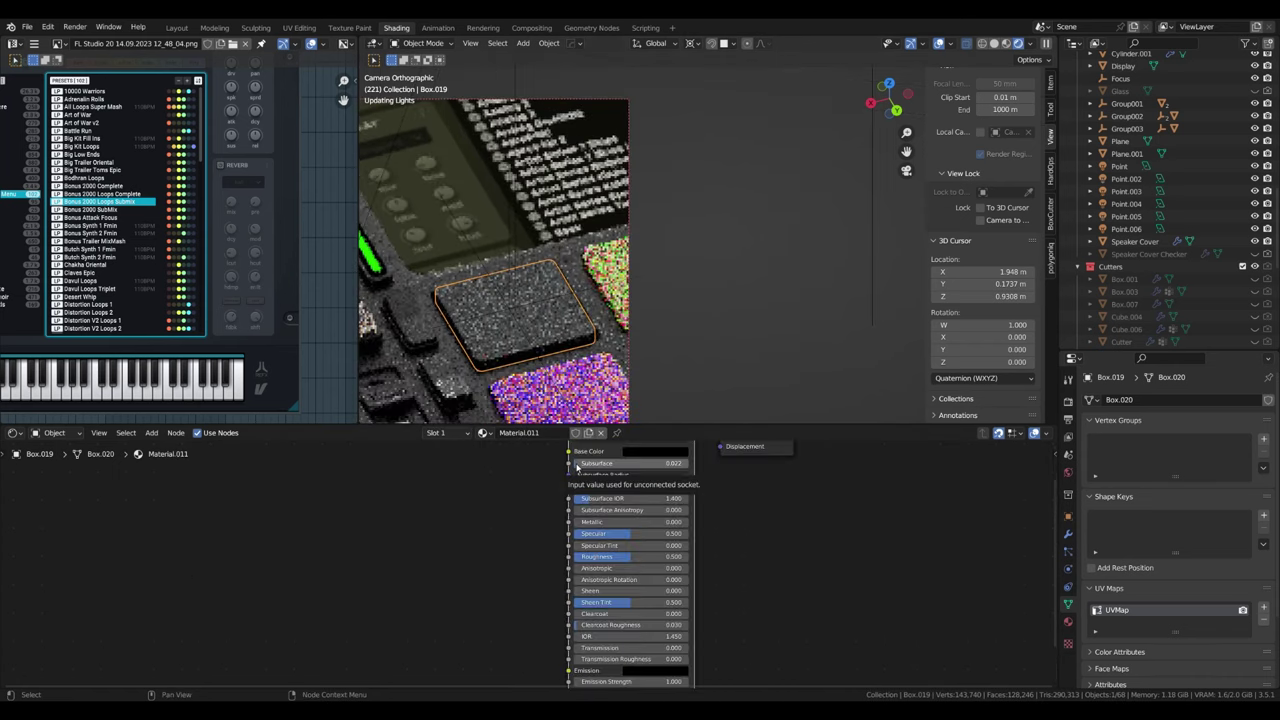
drag(585, 650, 667, 649)
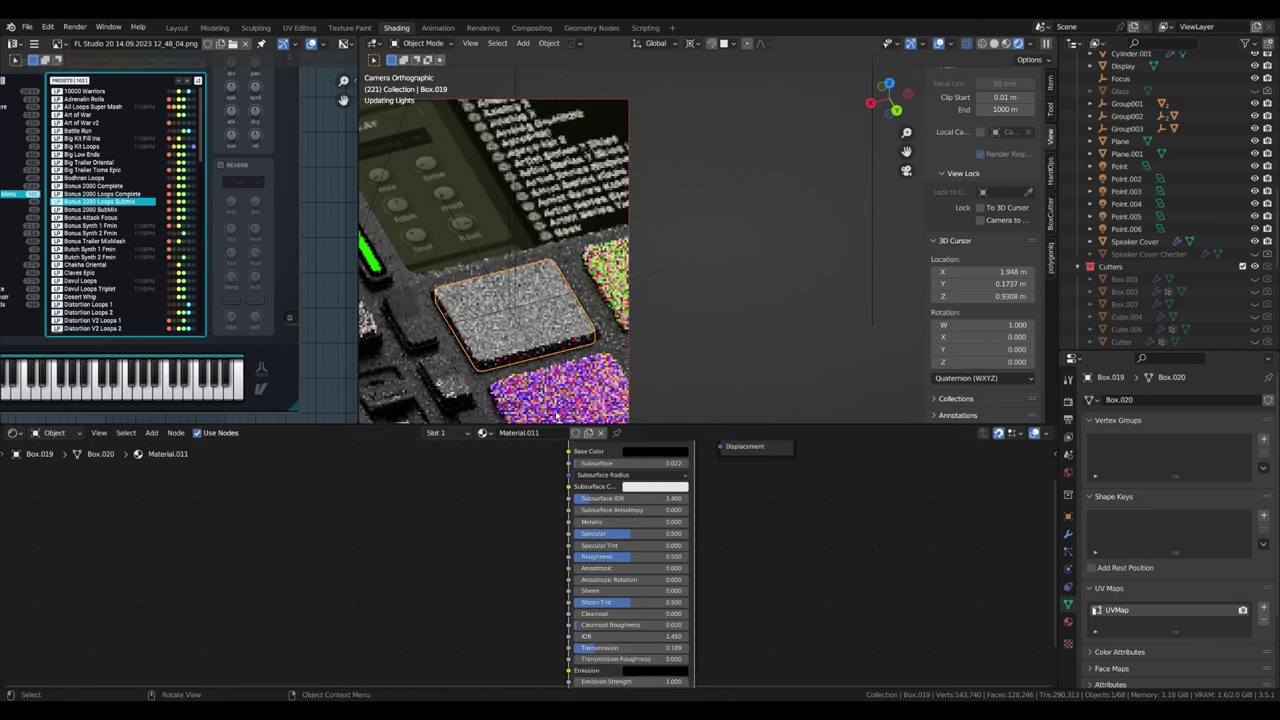
middle_drag(667, 649, 677, 585)
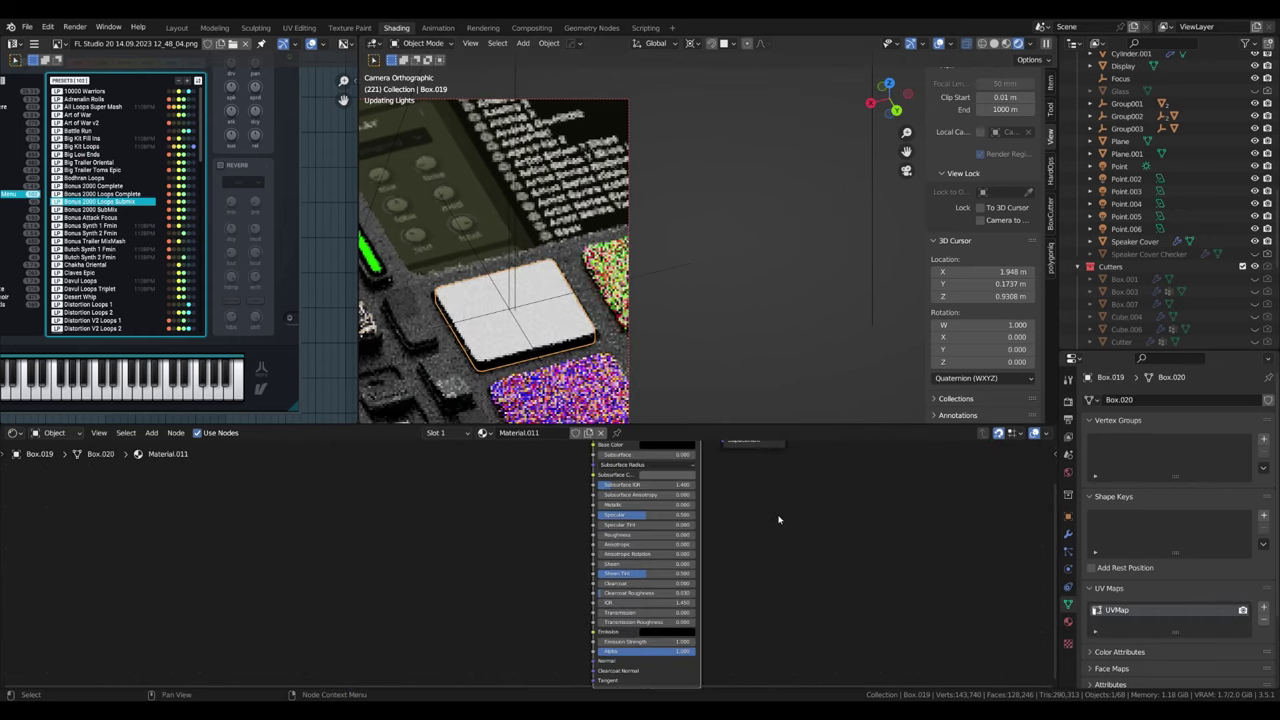
drag(601, 646, 632, 571)
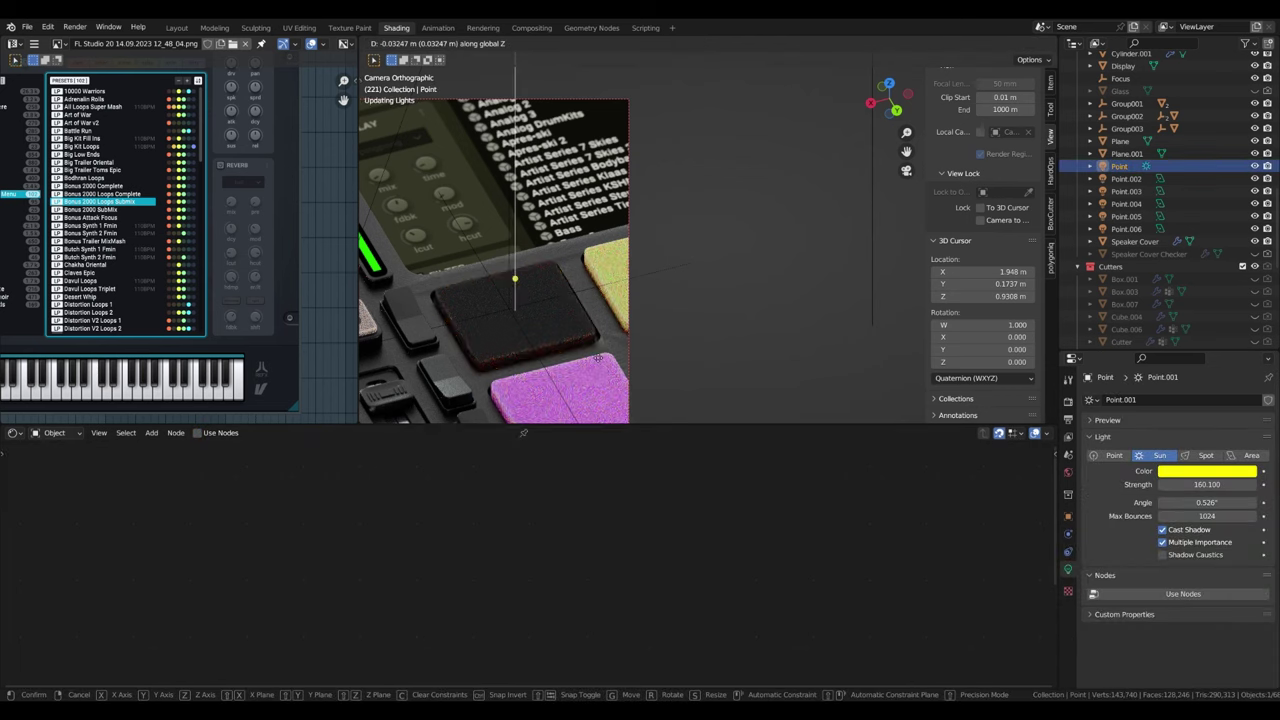
middle_drag(514, 278, 577, 319)
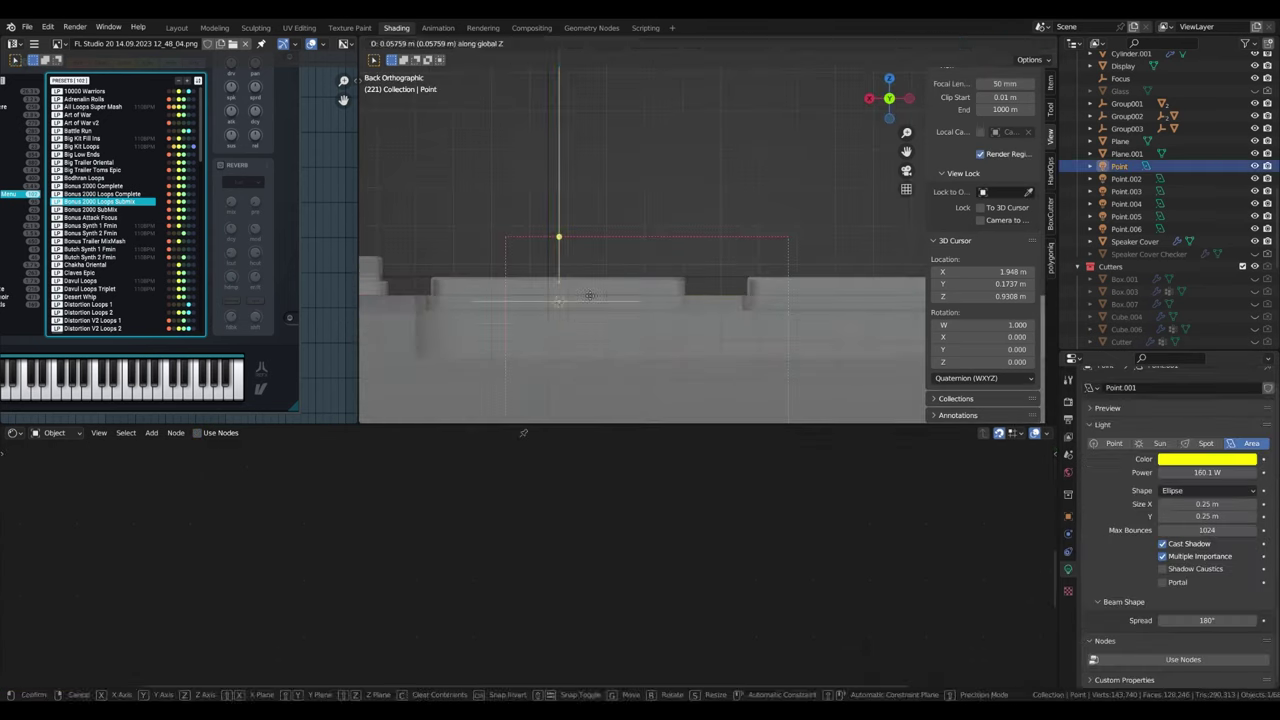
click(645, 250)
click(628, 531)
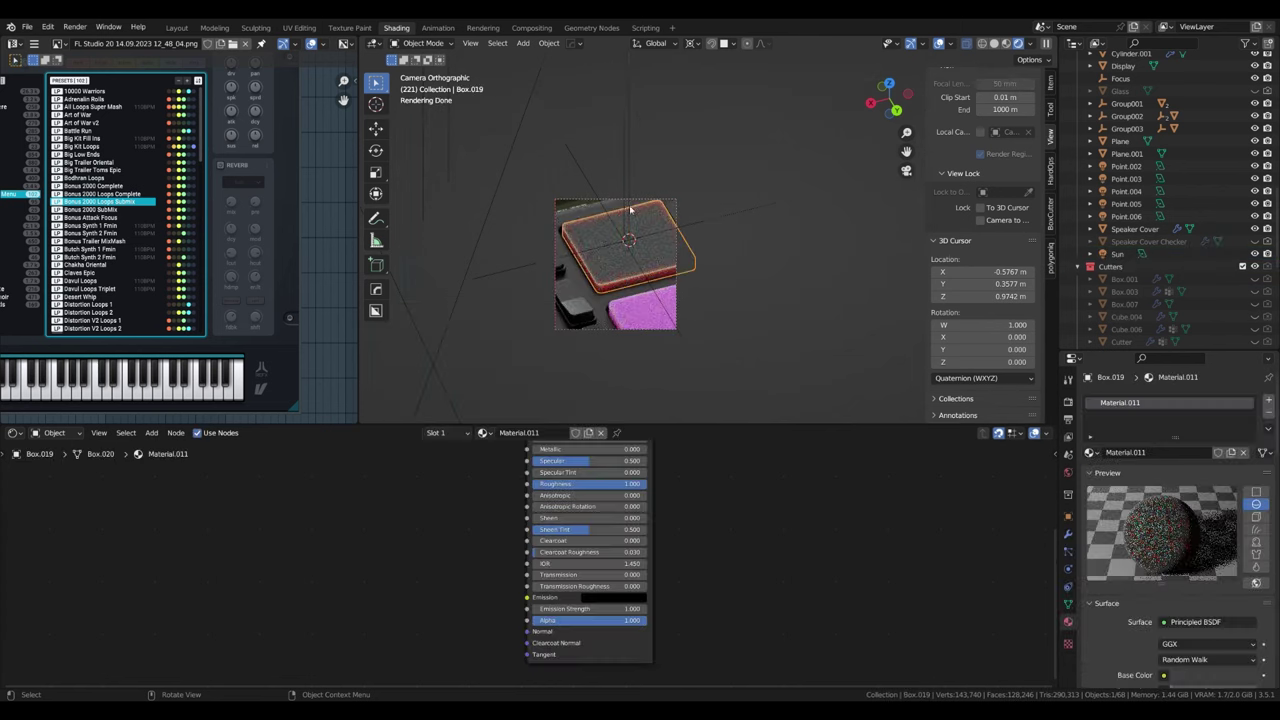
Step: Make the Sun area light an Ellipse portal, lower it along Z, and save
click(1186, 582)
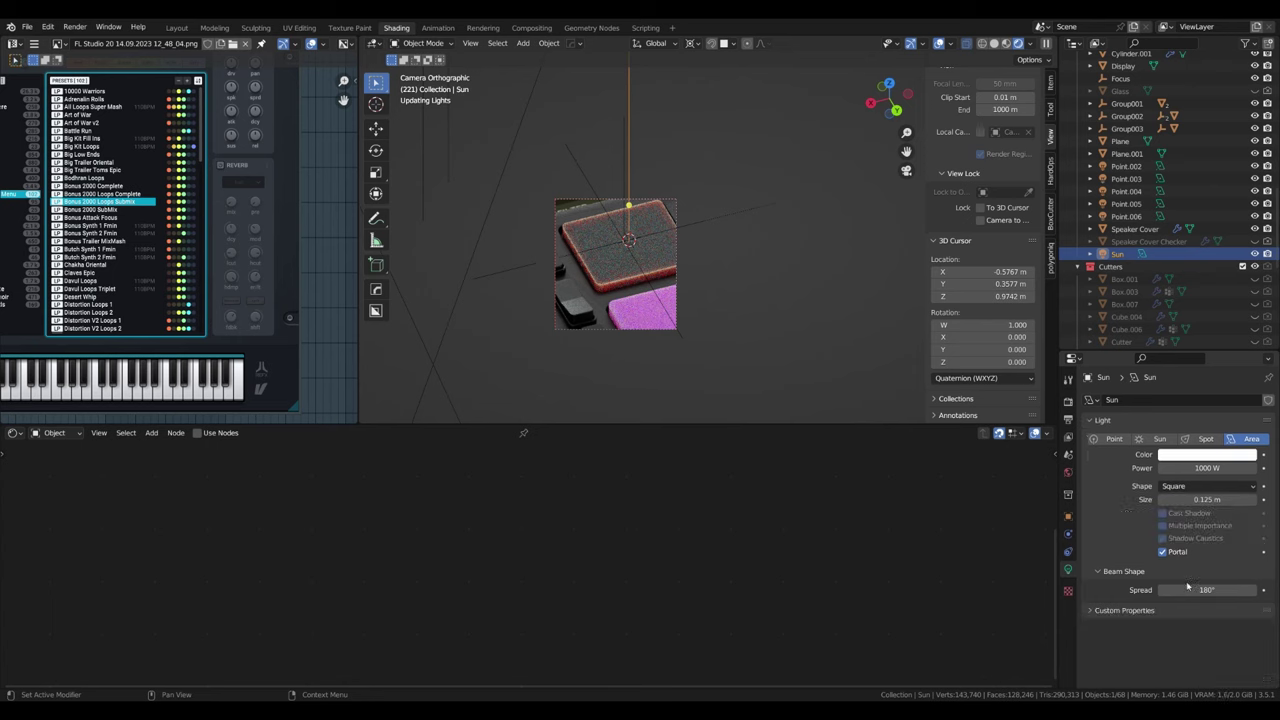
key(g)
key(z)
click(687, 259)
click(1112, 438)
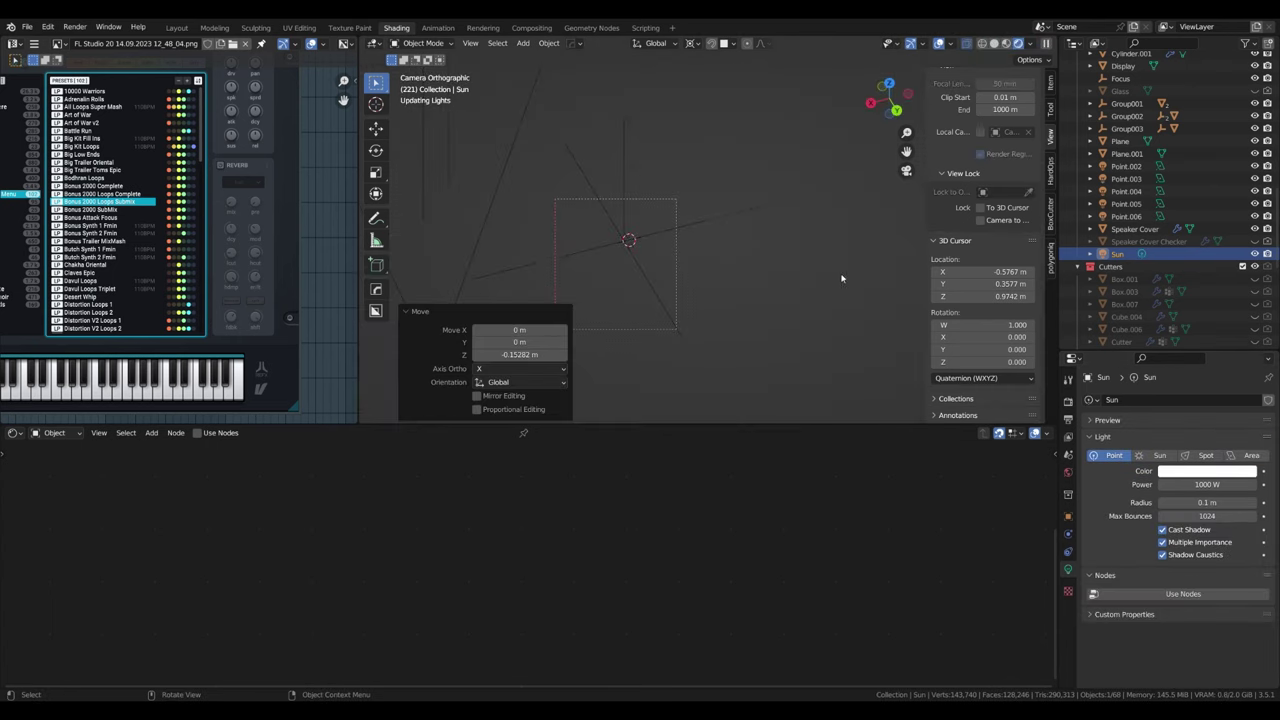
key(g)
key(z)
click(673, 239)
key(ctrl+s)
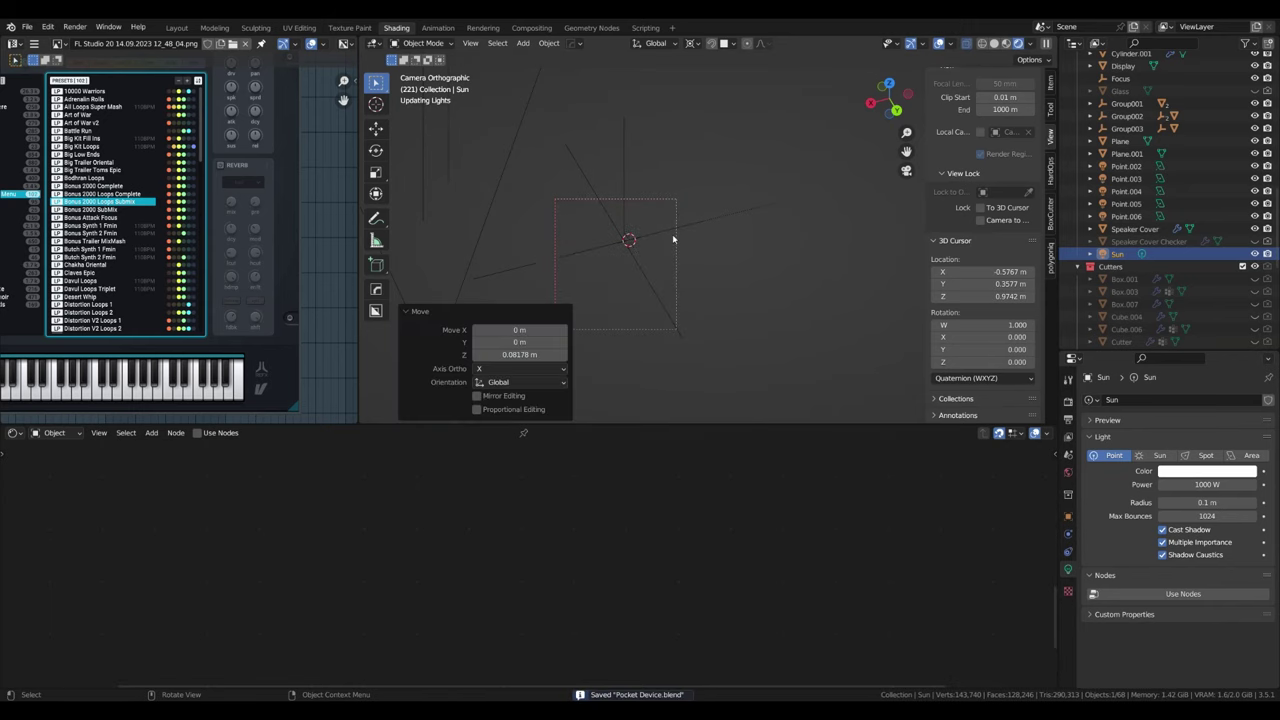
Step: Give Box.019's Material.011 a white subsurface colour, more subsurface and some transmission
click(572, 265)
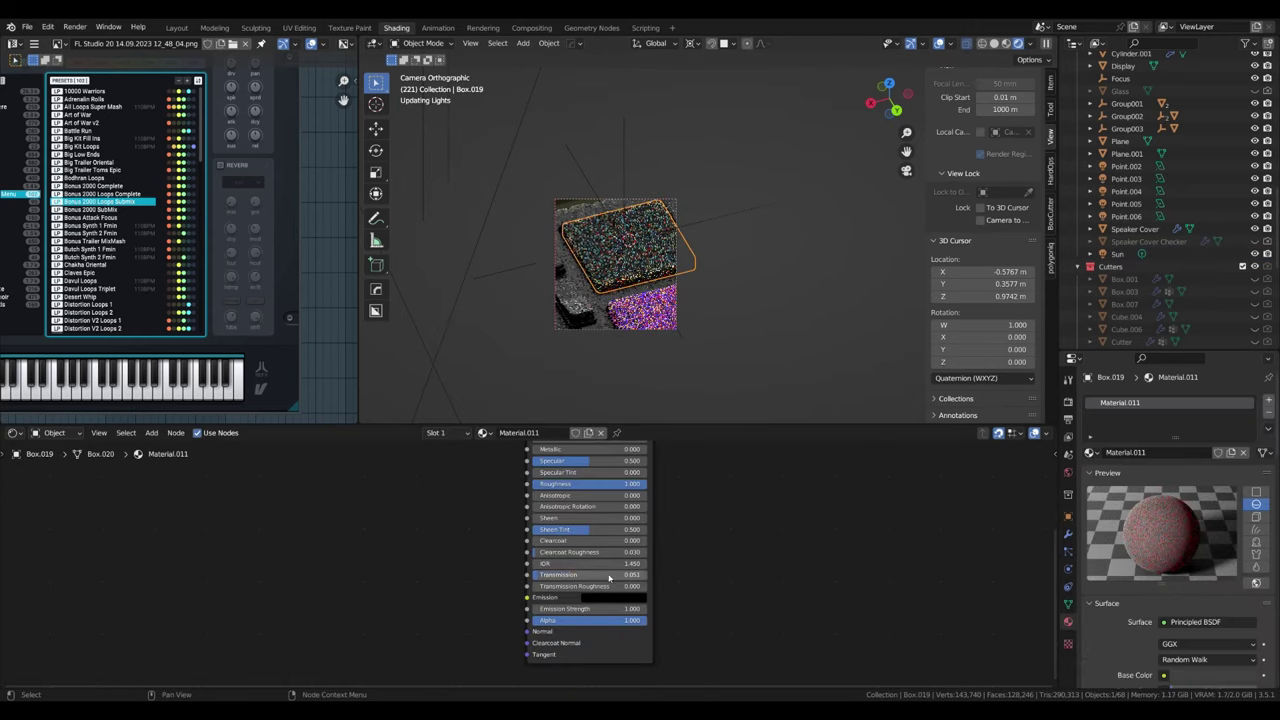
drag(609, 578, 640, 578)
scroll(640, 578, down, 1)
click(601, 495)
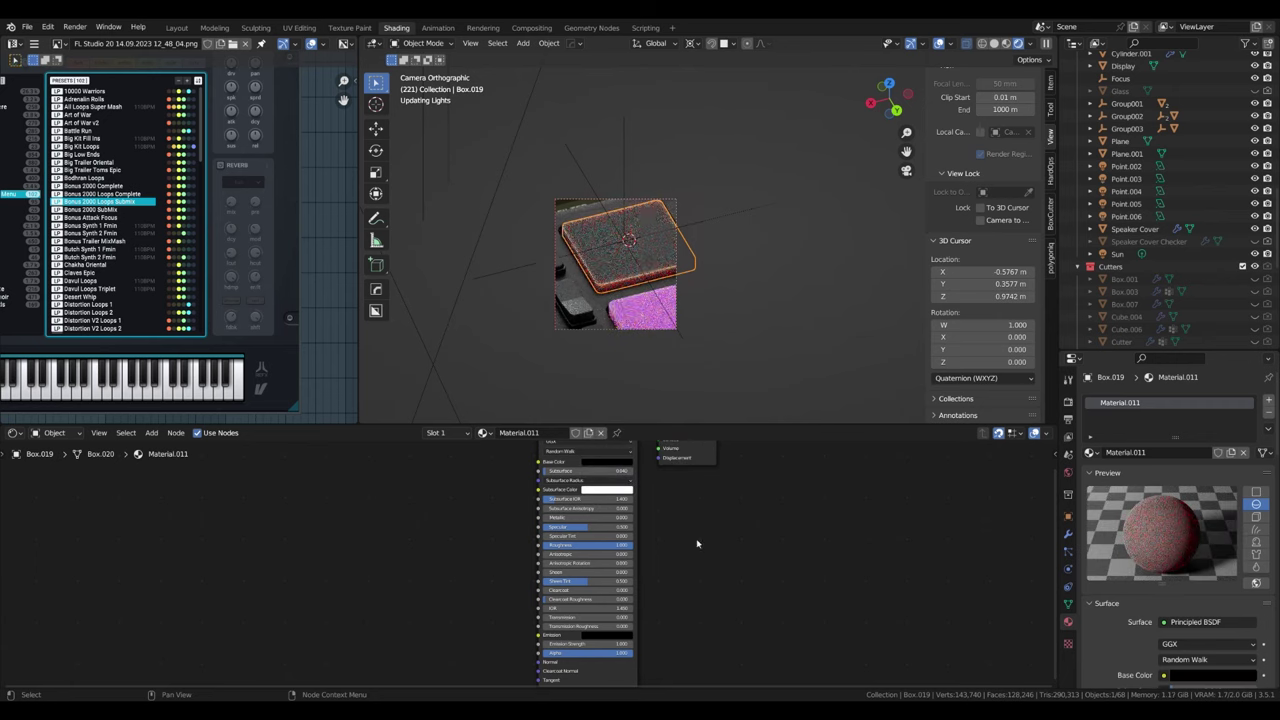
drag(590, 470, 620, 470)
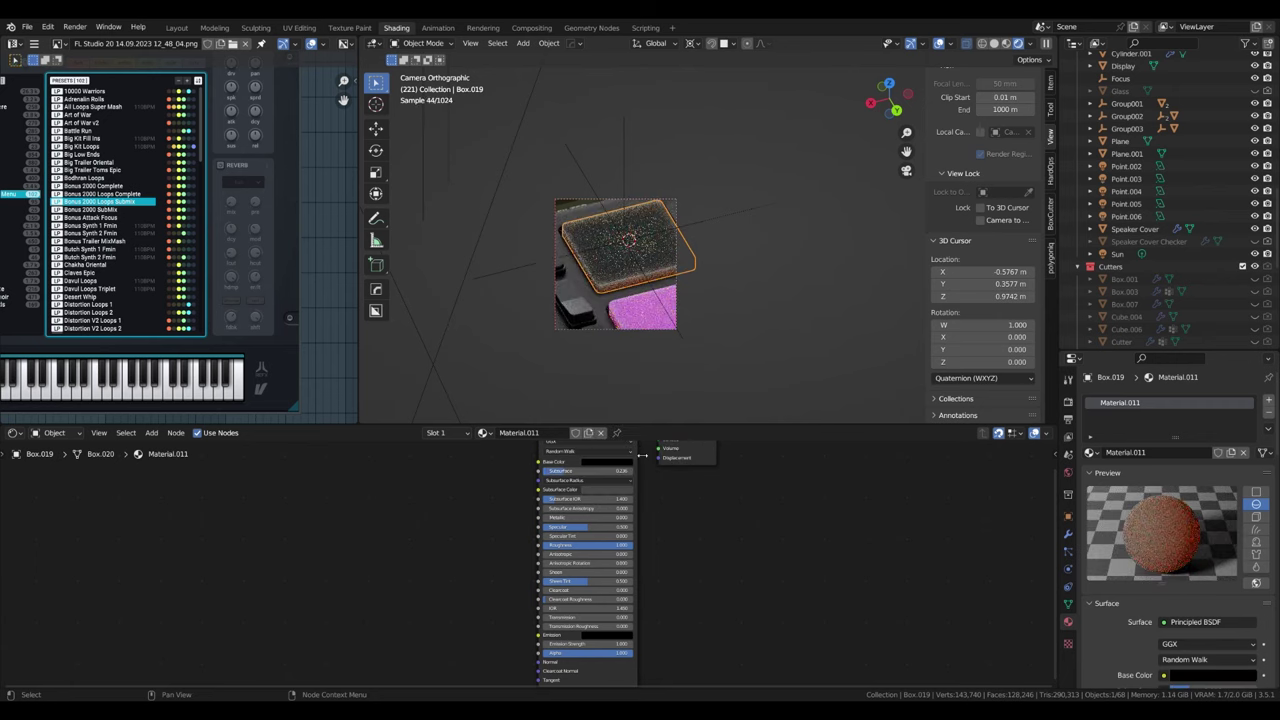
drag(610, 479, 693, 398)
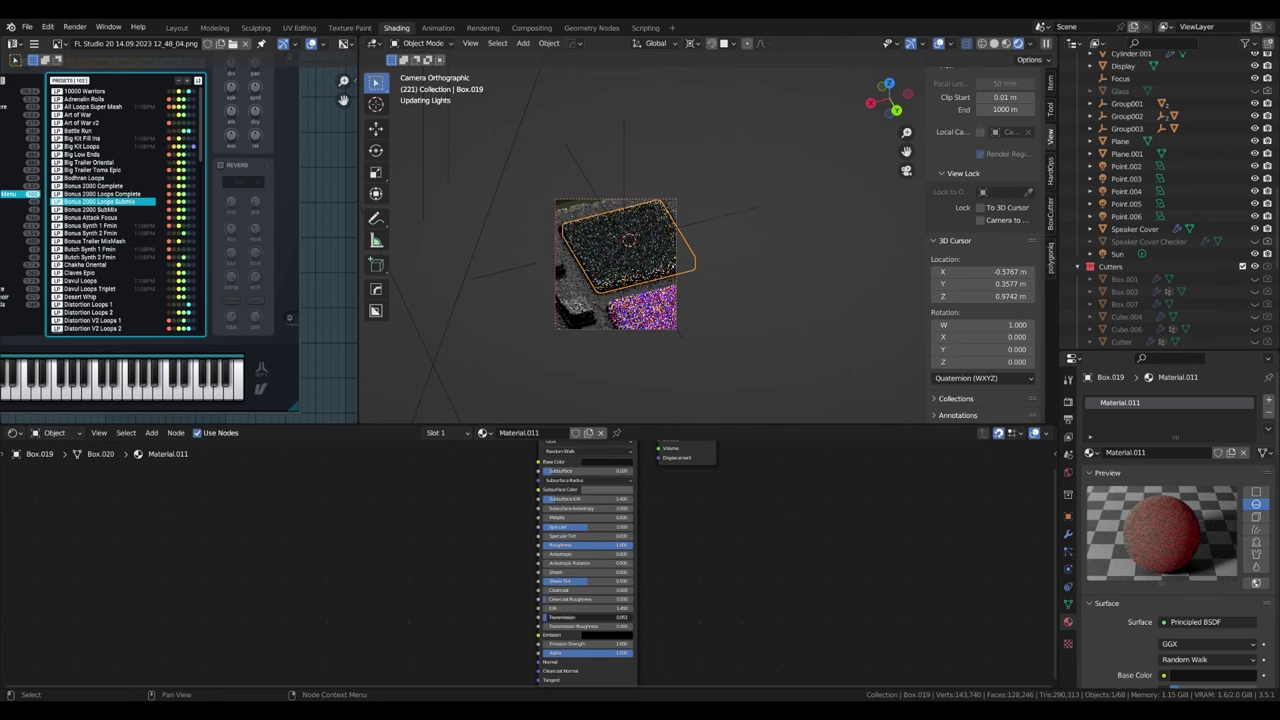
Step: From the front view with X-ray, lower the Sun light just above the pads
key(KP_1)
click(702, 240)
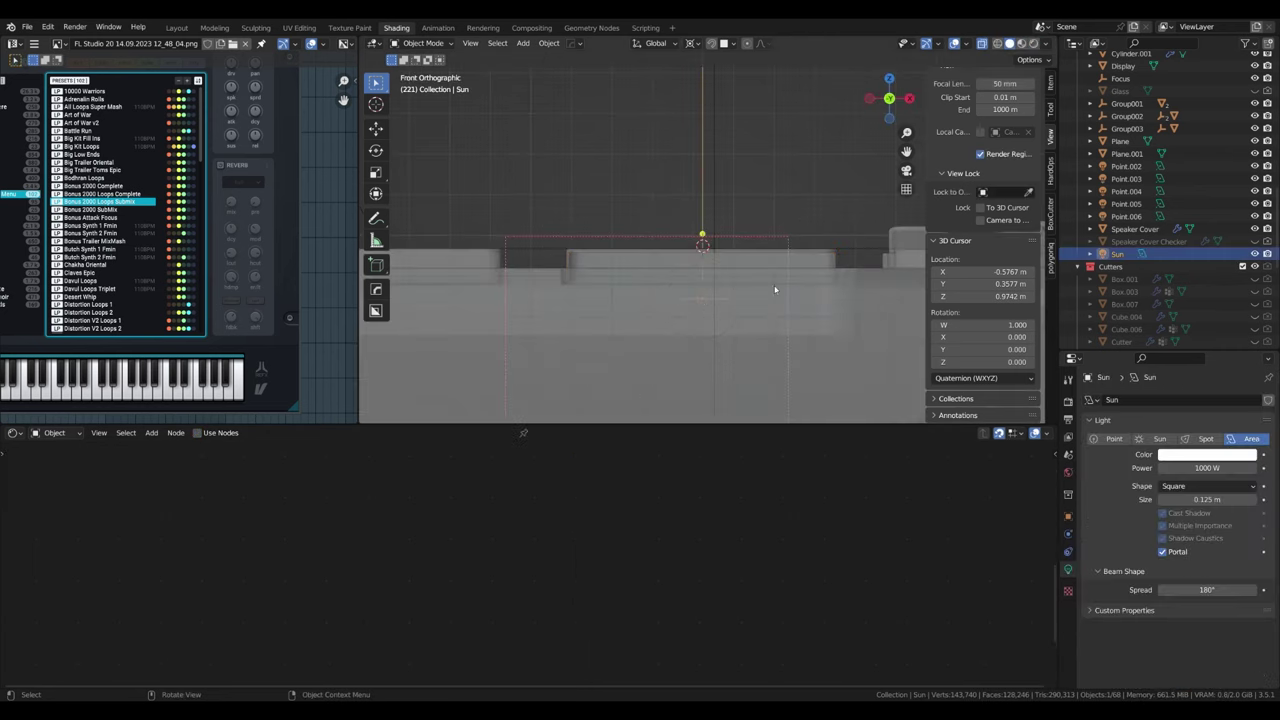
key(shift+z)
key(g)
key(z)
click(759, 263)
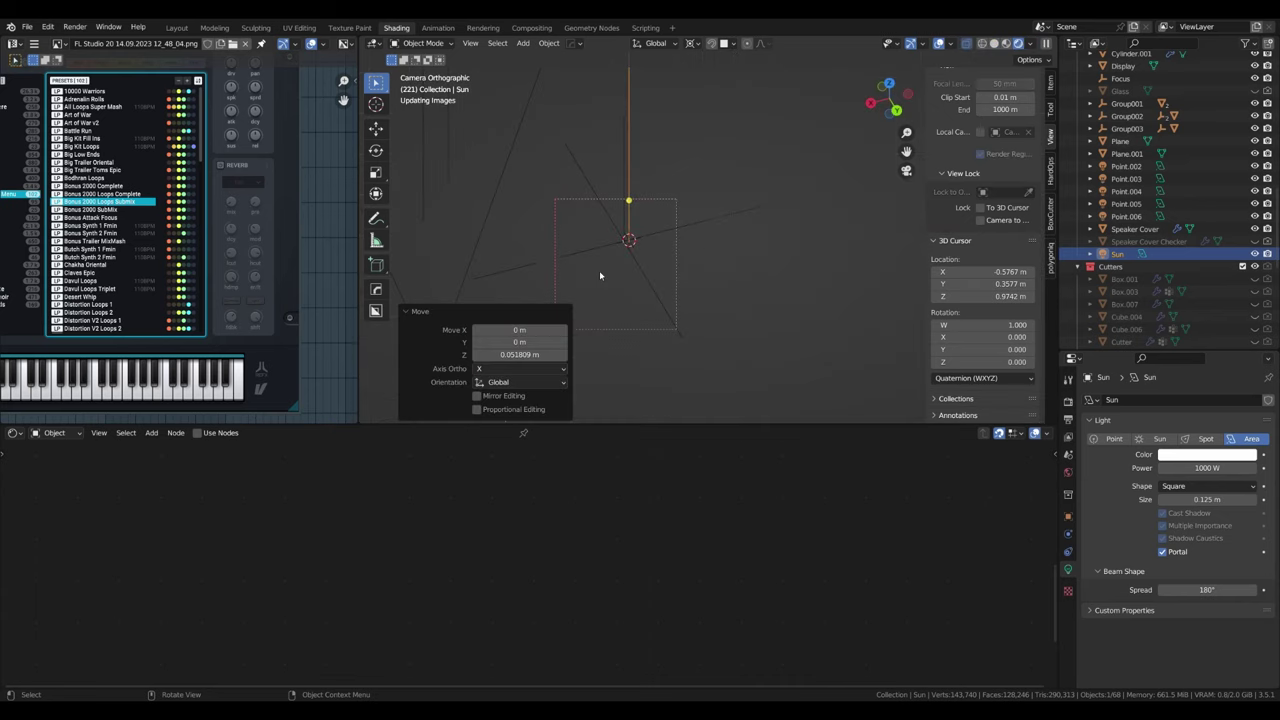
key(shift+z)
key(KP_1)
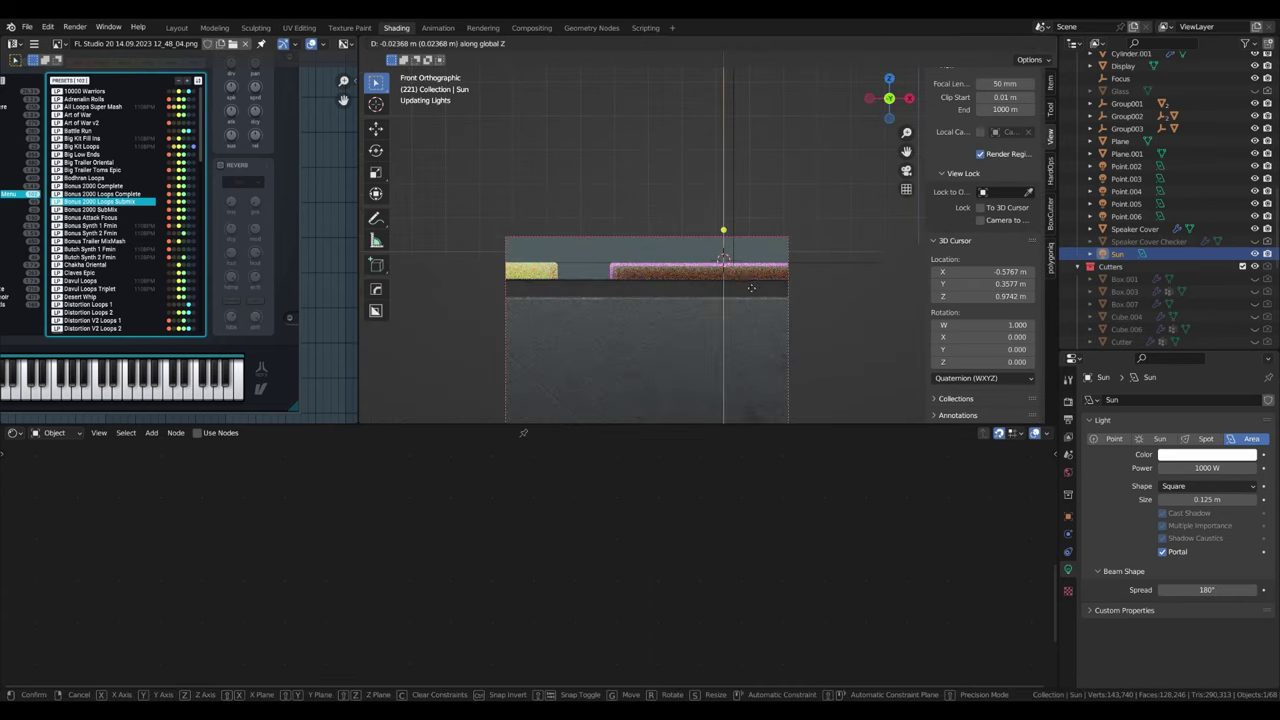
click(750, 288)
key(KP_0)
Step: Check pad Box.019 and Cube.001 from the front, then return to Rendered shading
click(674, 272)
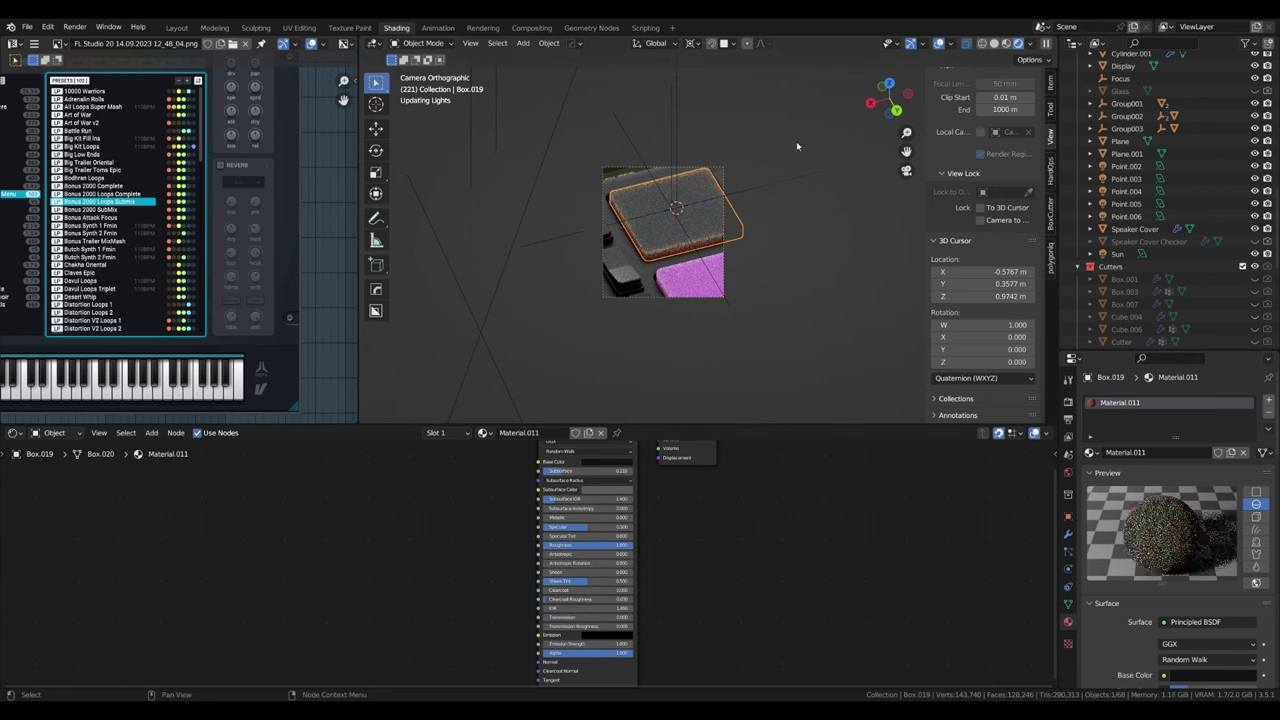
key(ctrl+z)
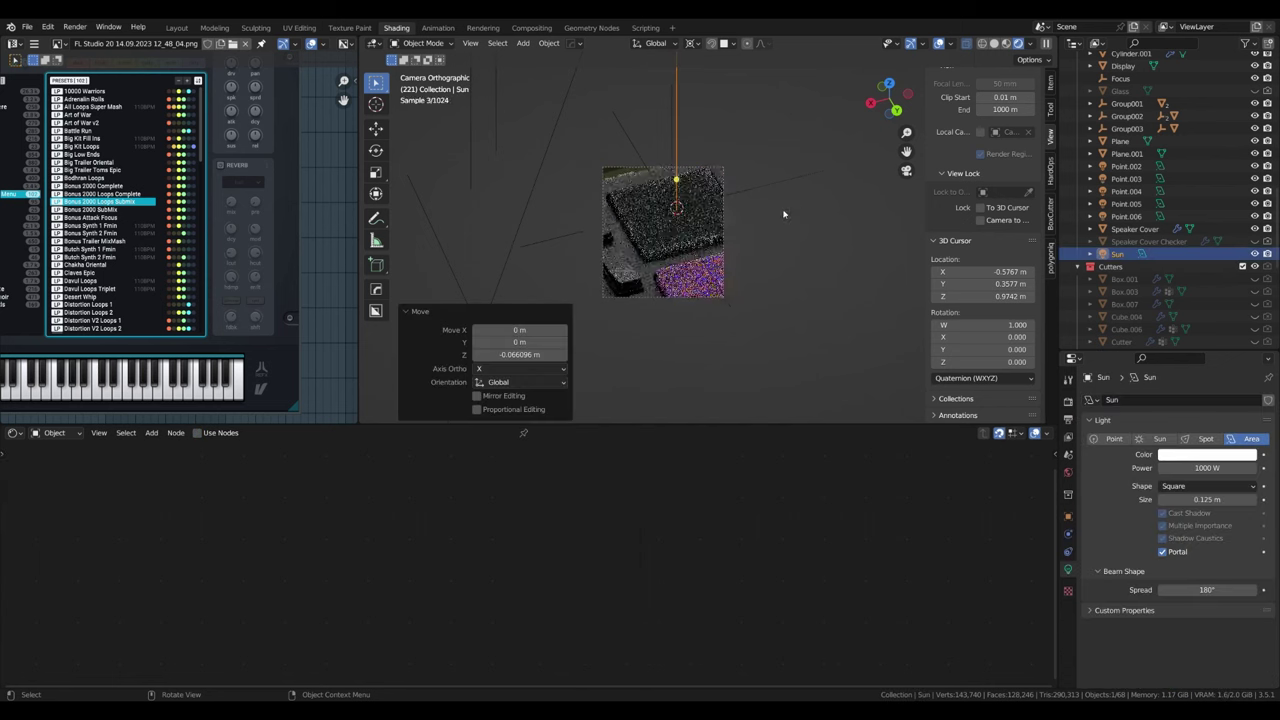
key(shift+z)
key(KP_1)
click(700, 305)
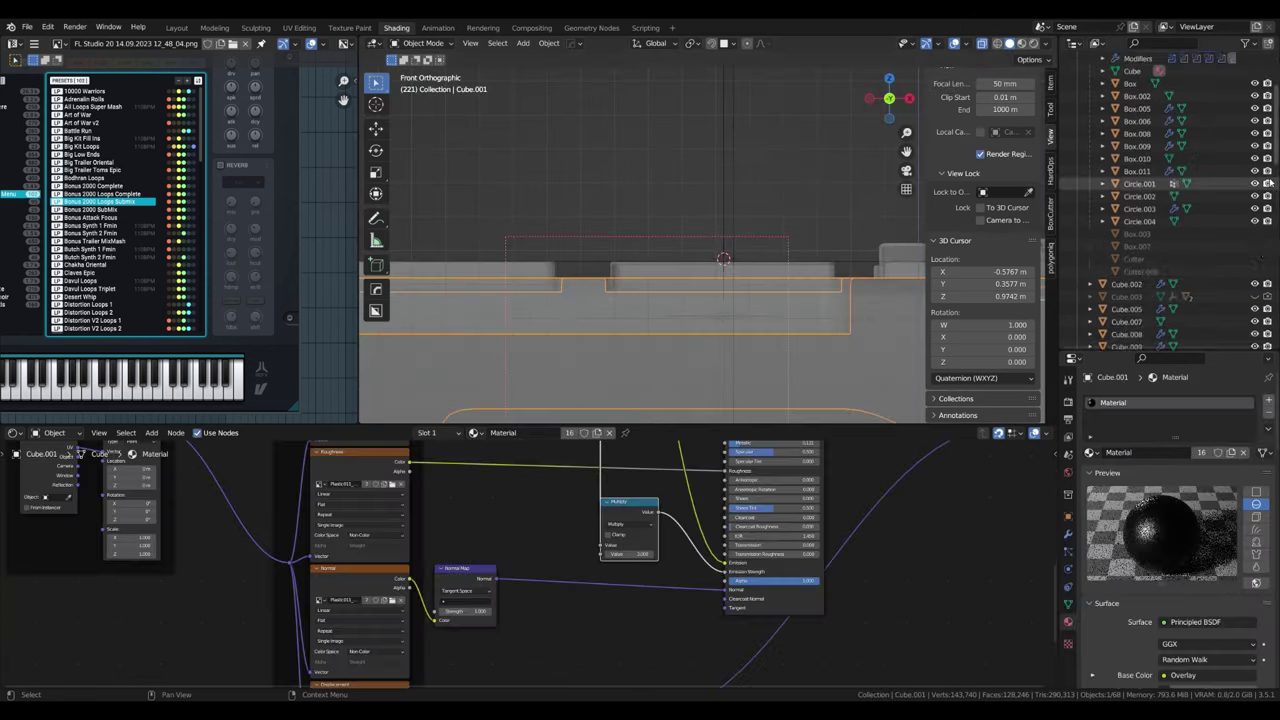
click(689, 368)
mouse_move(689, 368)
middle_down()
mouse_move(590, 278)
mouse_move(600, 240)
middle_up()
key(ctrl+z)
key(ctrl+z)
click(1032, 44)
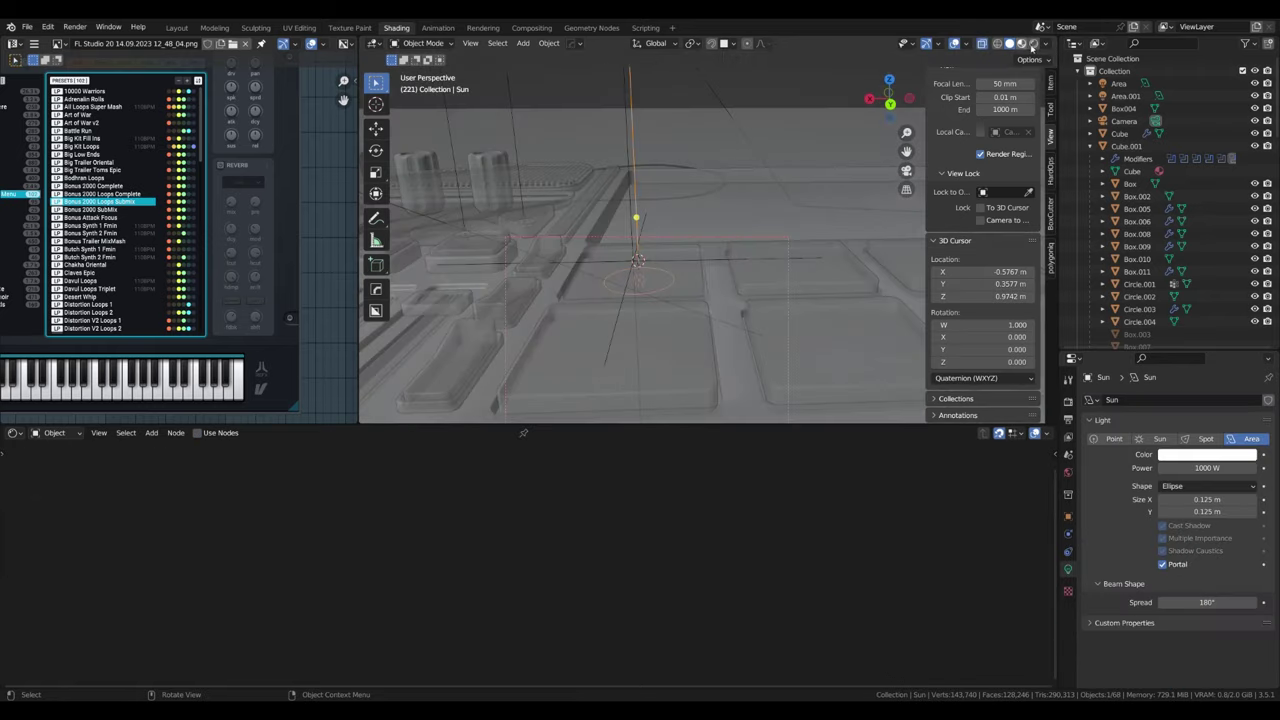
click(1032, 44)
Step: Wire the Mix Shader to the output and make centre pad Box.017's base colour black
key(KP_0)
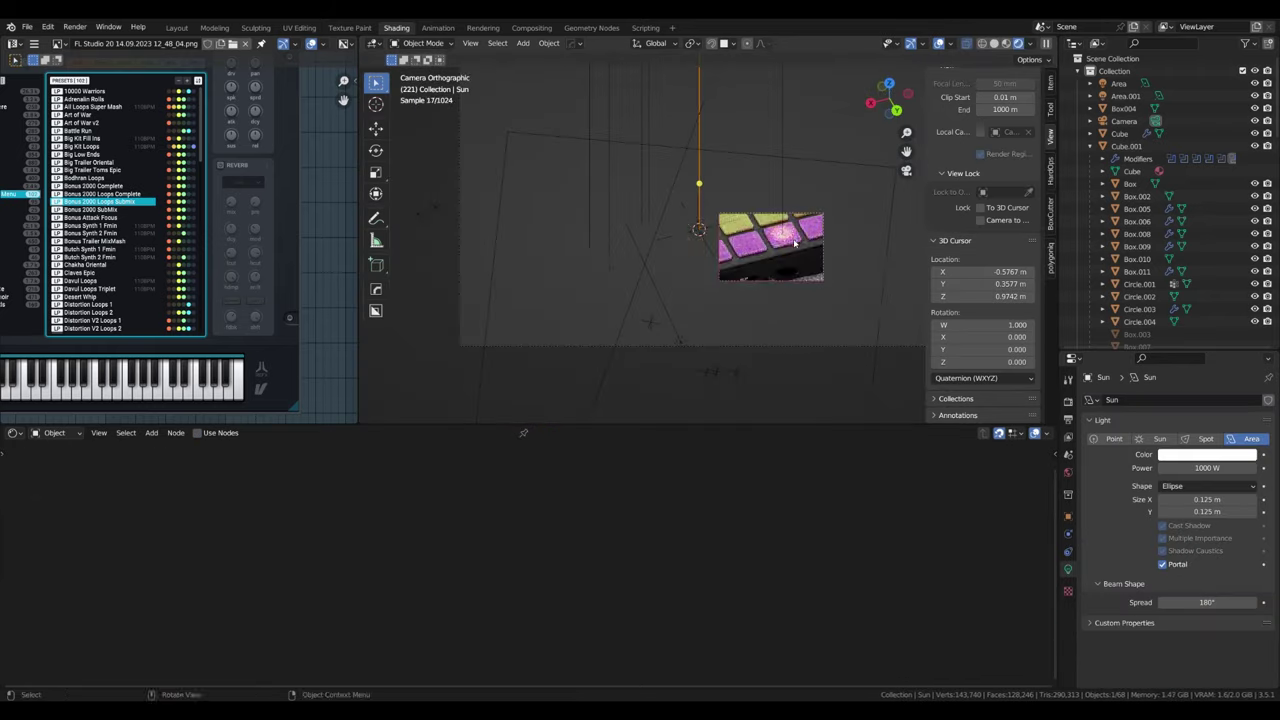
click(691, 224)
click(691, 224)
click(691, 224)
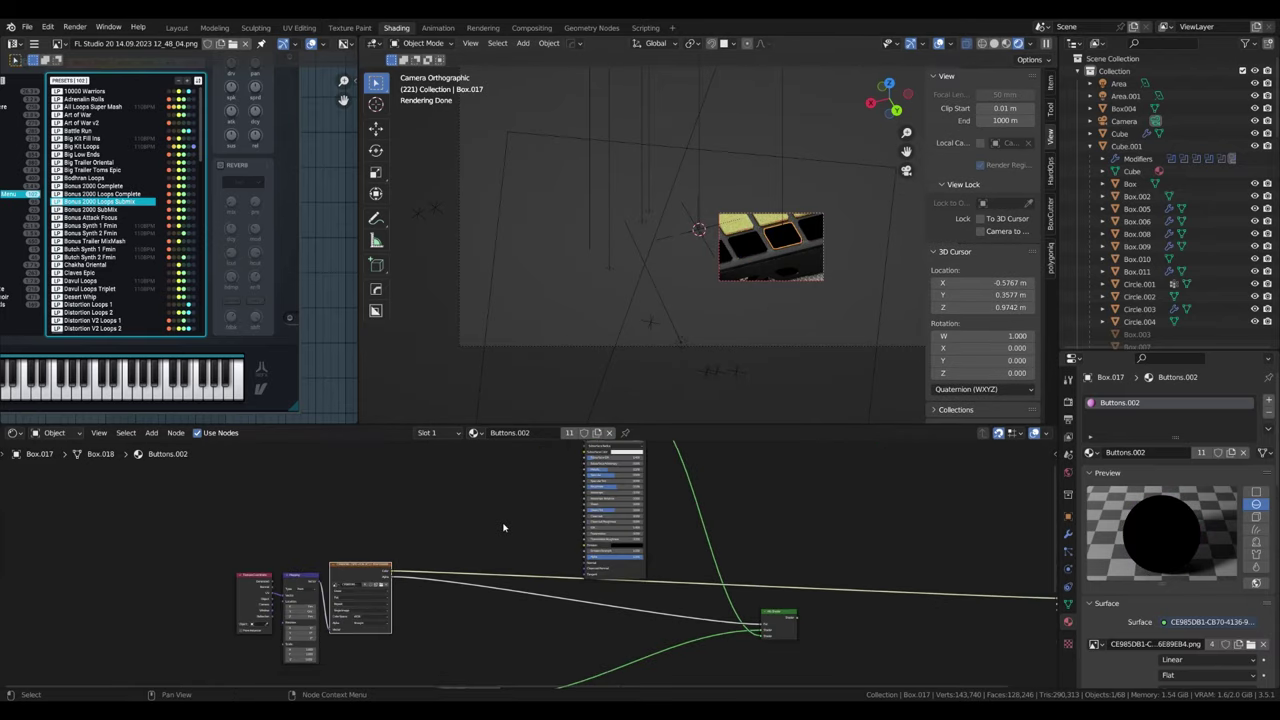
scroll(503, 527, down, 2)
scroll(720, 583, down, 2)
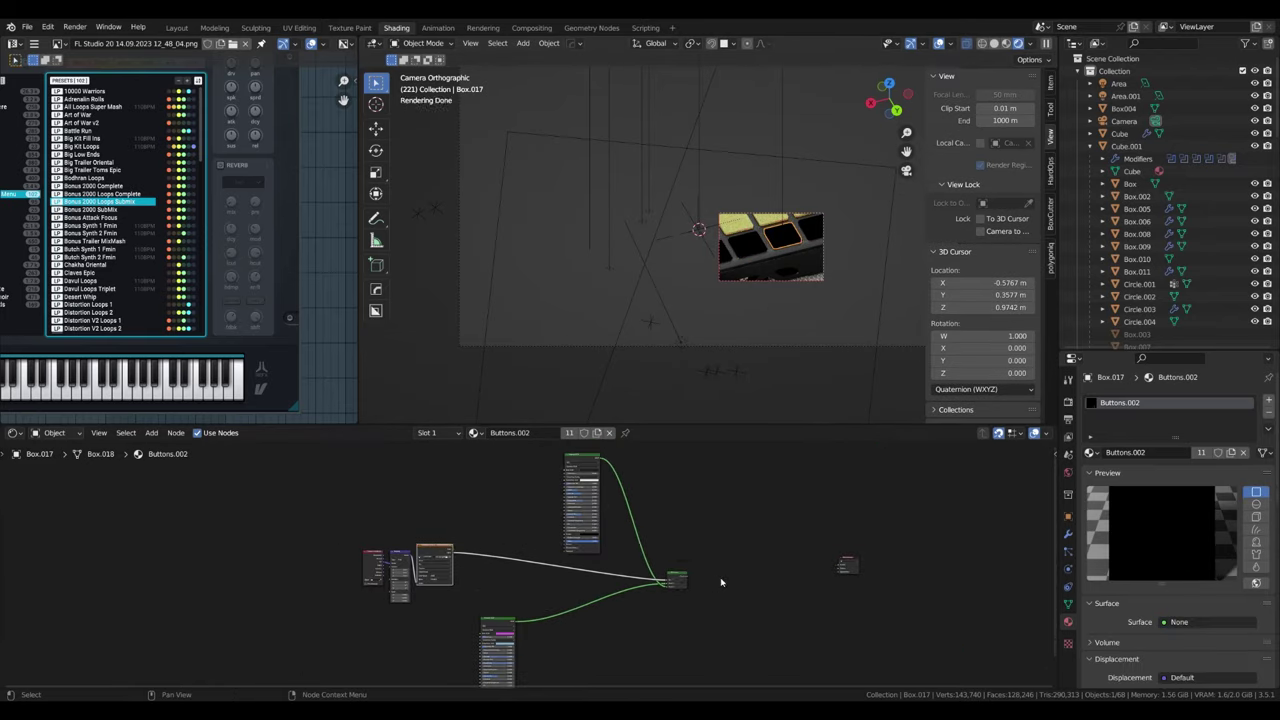
ctrl+shift+click(674, 582)
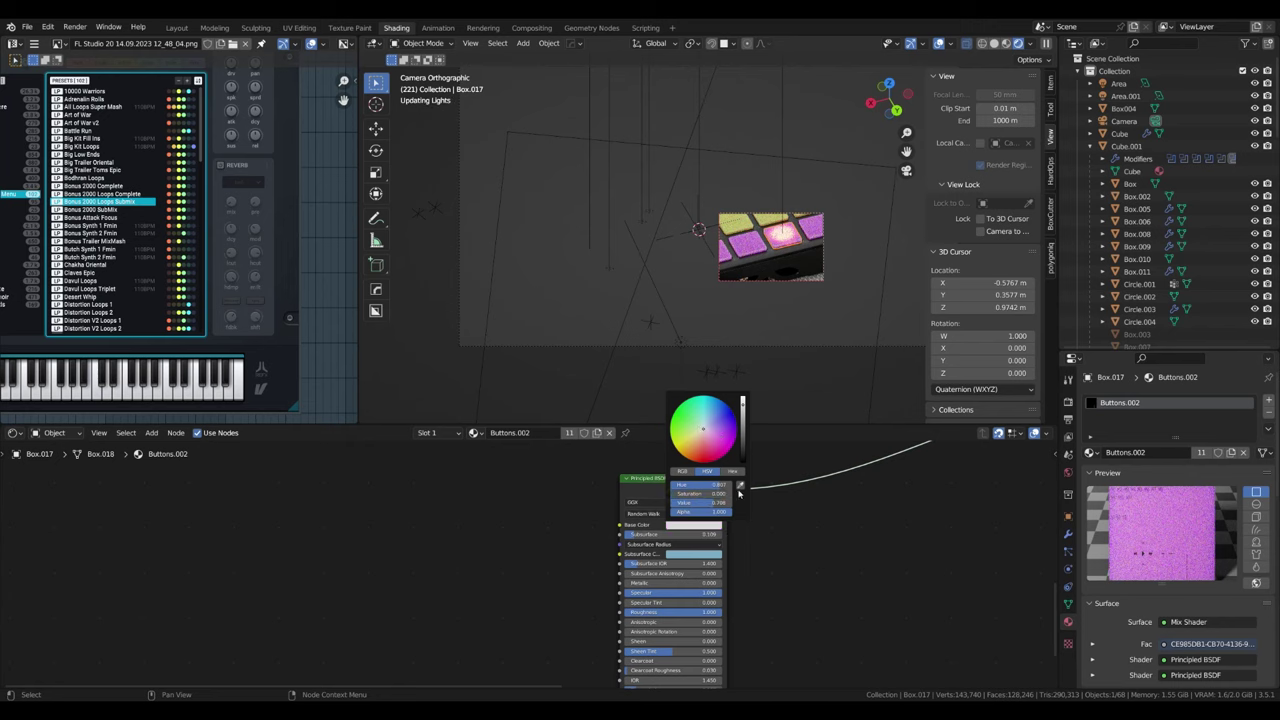
click(719, 450)
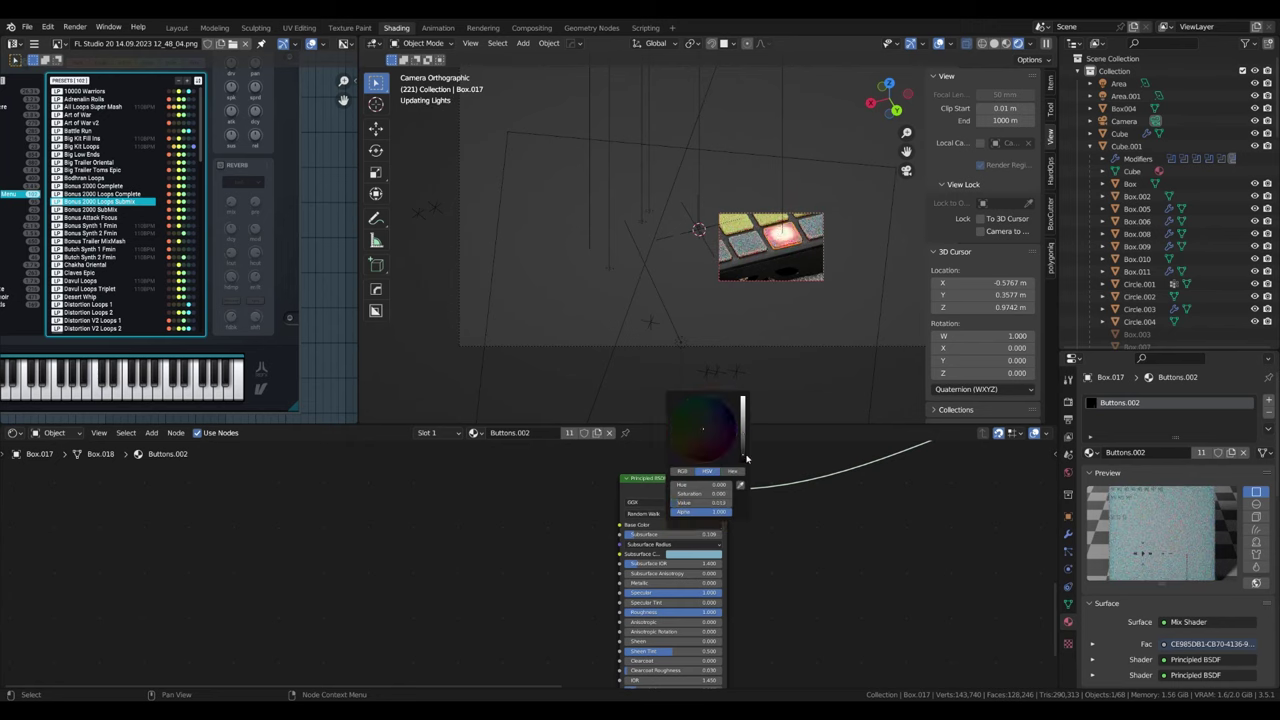
click(672, 525)
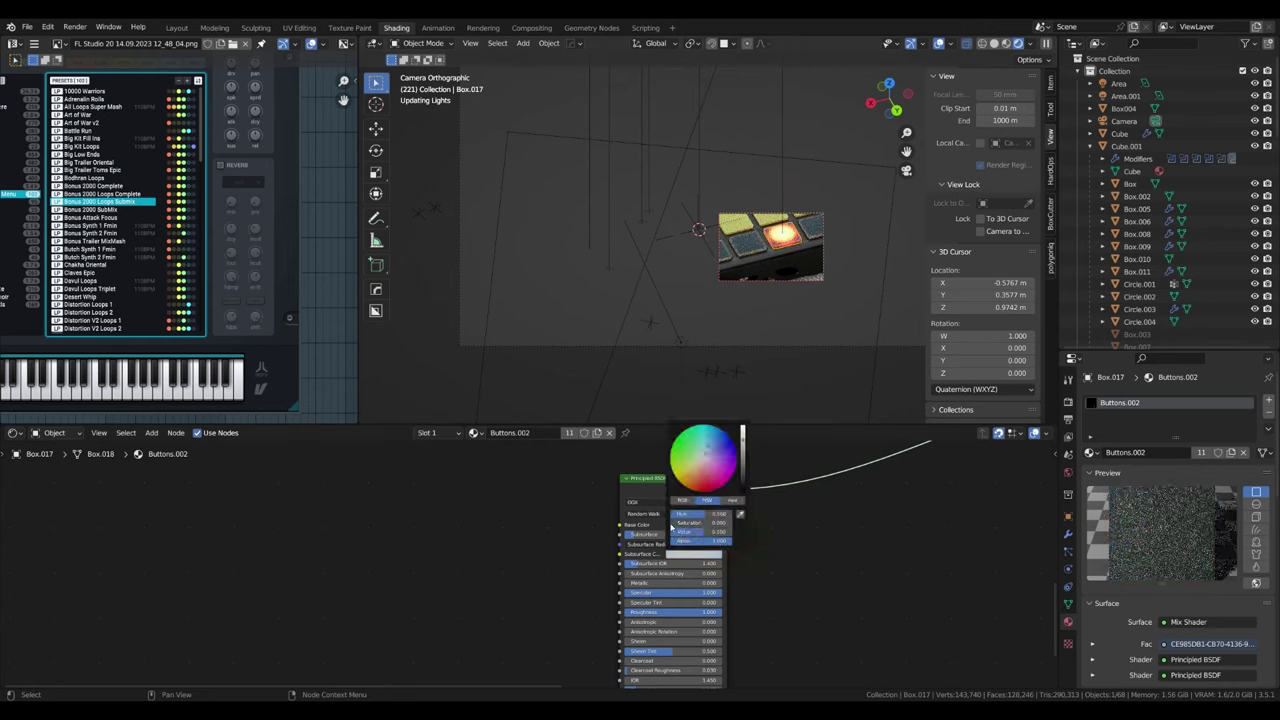
drag(743, 466, 743, 490)
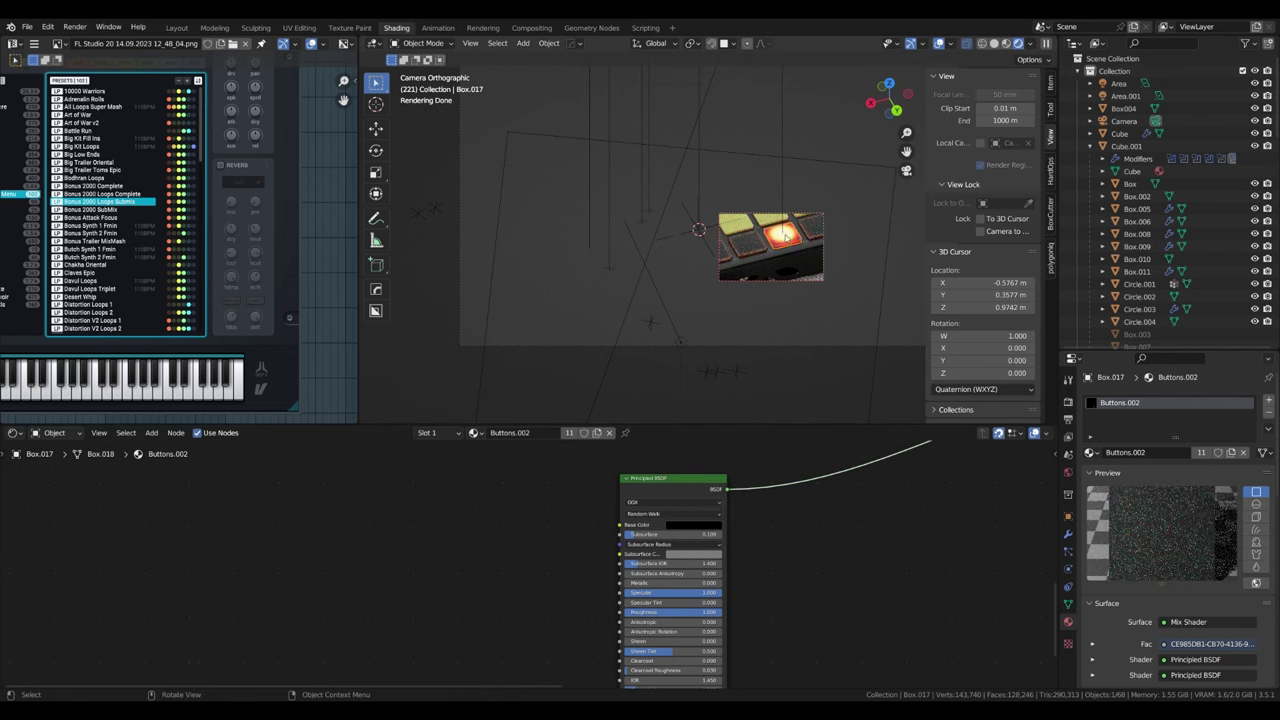
scroll(784, 231, up, 3)
Step: Set the pad's area light to 200 W, trying a sampled pad colour before reverting to pink
click(784, 231)
double_click(1172, 484)
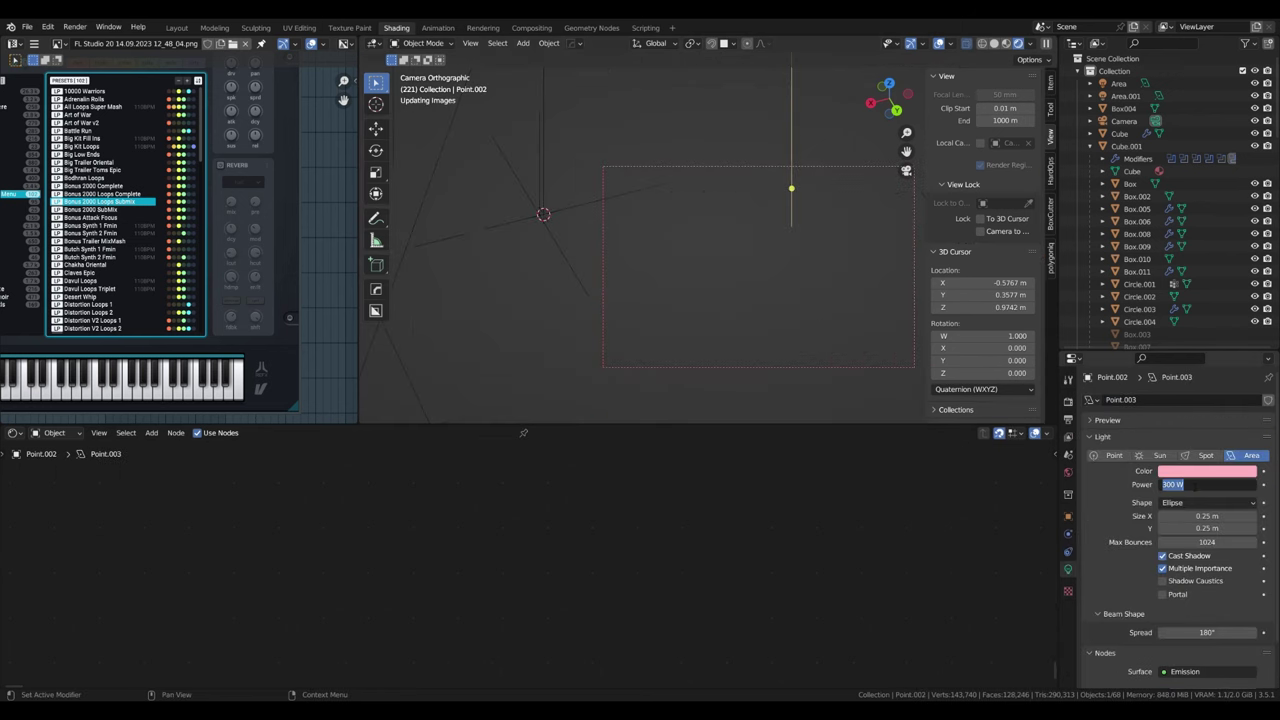
drag(1193, 484, 1208, 484)
text(1)
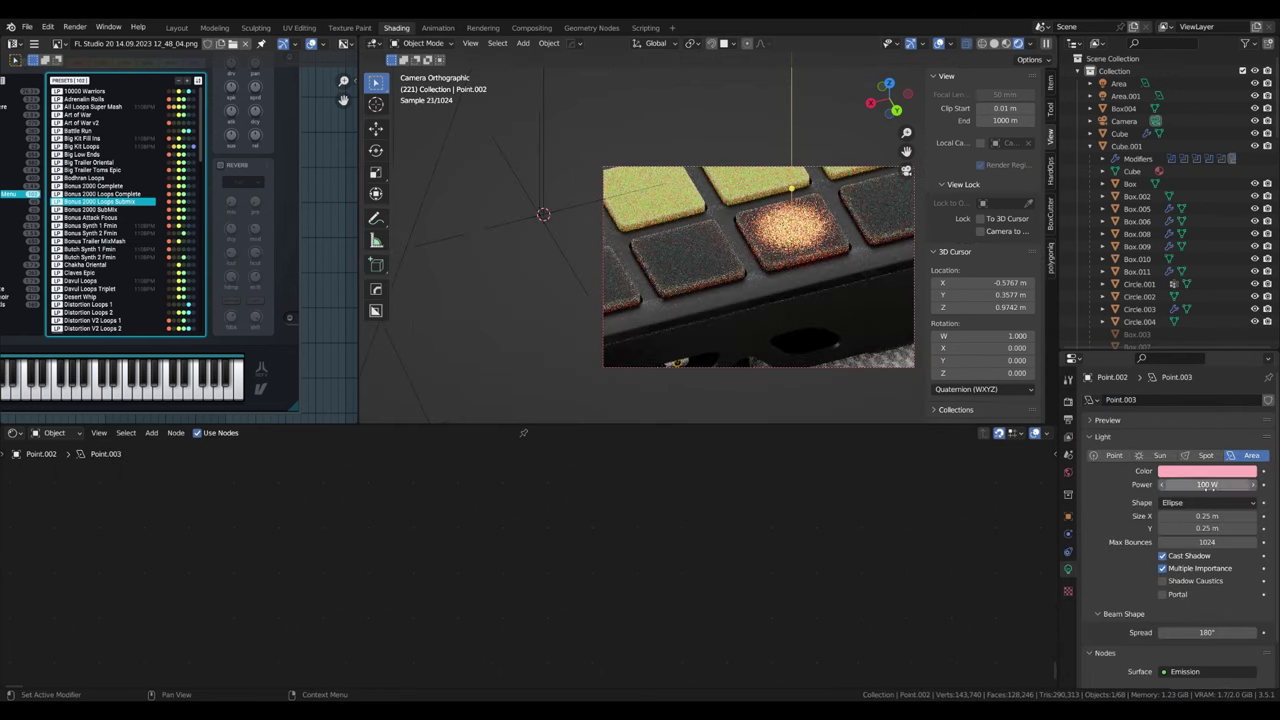
click(1207, 470)
scroll(600, 380, down, 5)
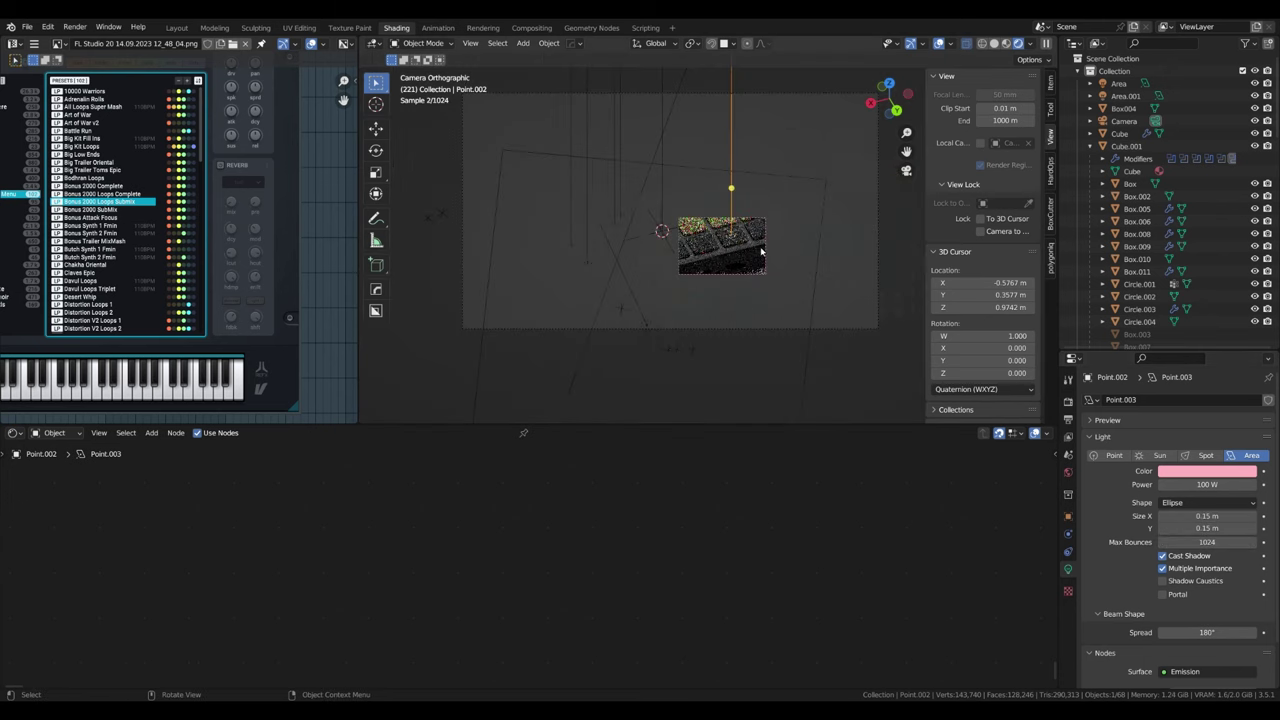
click(736, 240)
scroll(728, 252, up, 4)
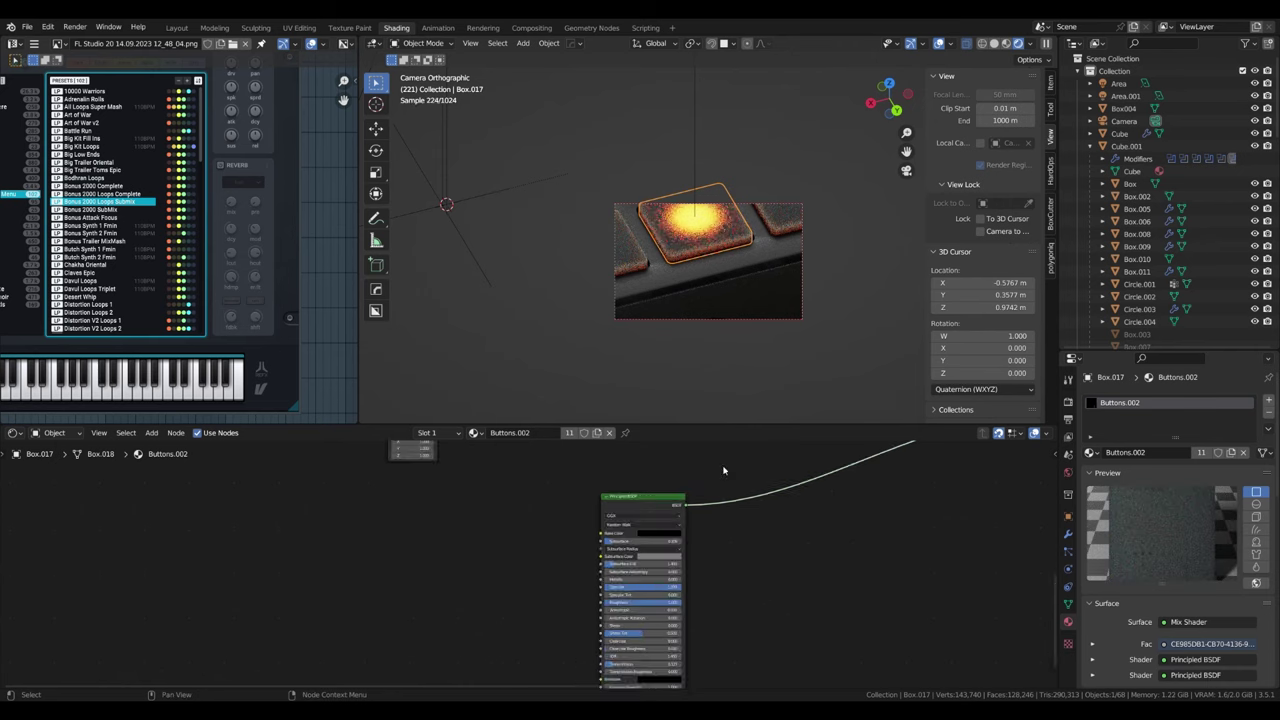
click(1207, 470)
scroll(718, 200, down, 3)
scroll(718, 200, up, 4)
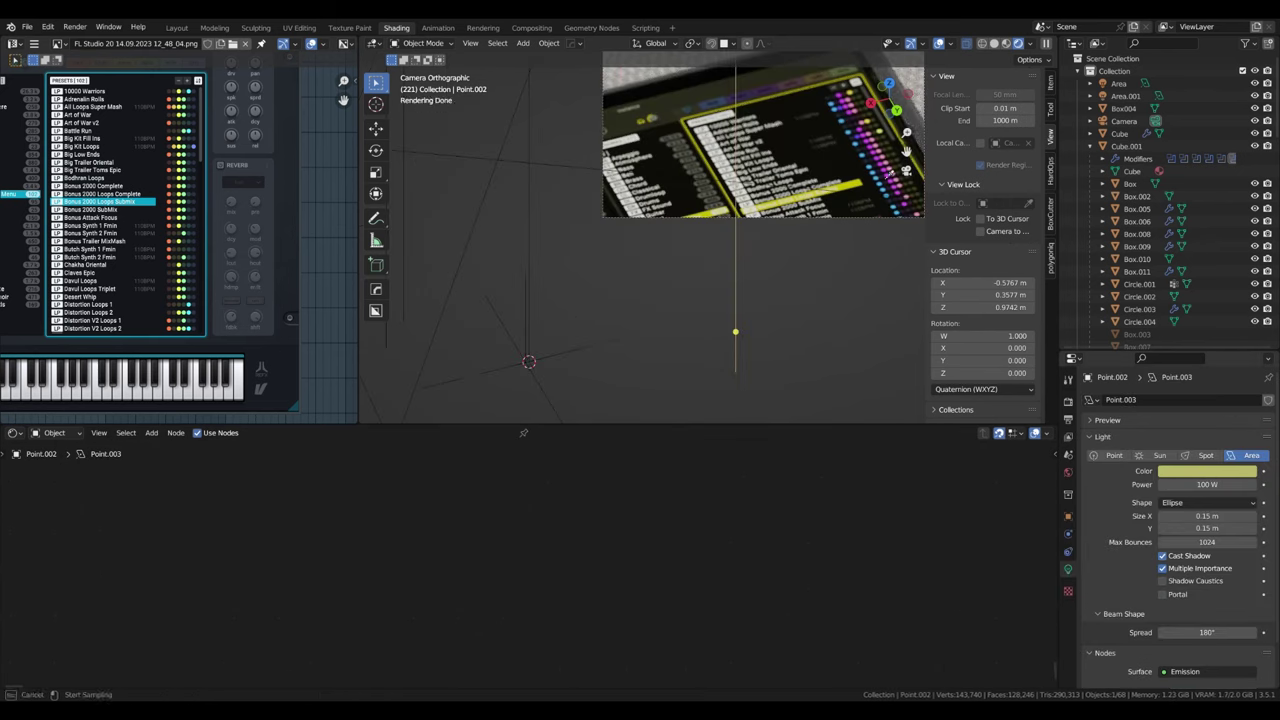
key(ctrl+z)
scroll(718, 180, down, 2)
scroll(708, 170, up, 4)
Step: Lower the centre pad's Subsurface to 0.047 and revisit the area light's colour
click(698, 160)
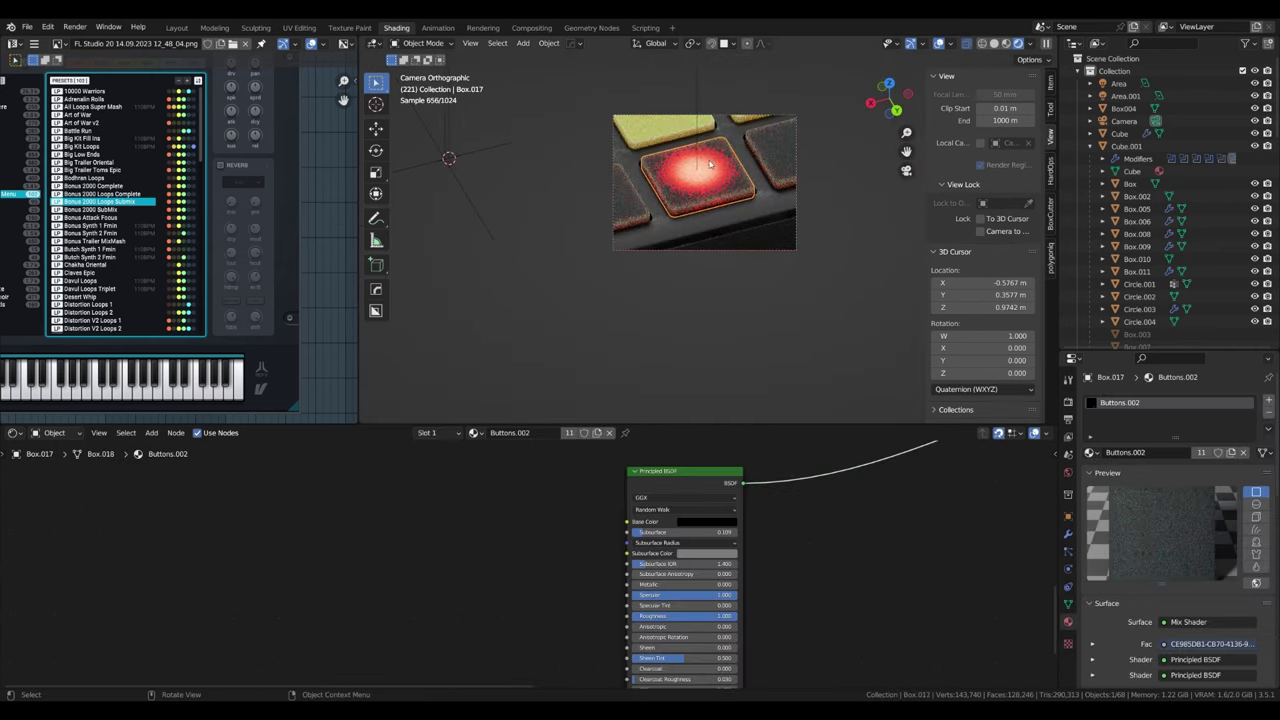
click(1068, 418)
scroll(540, 540, up, 2)
click(780, 549)
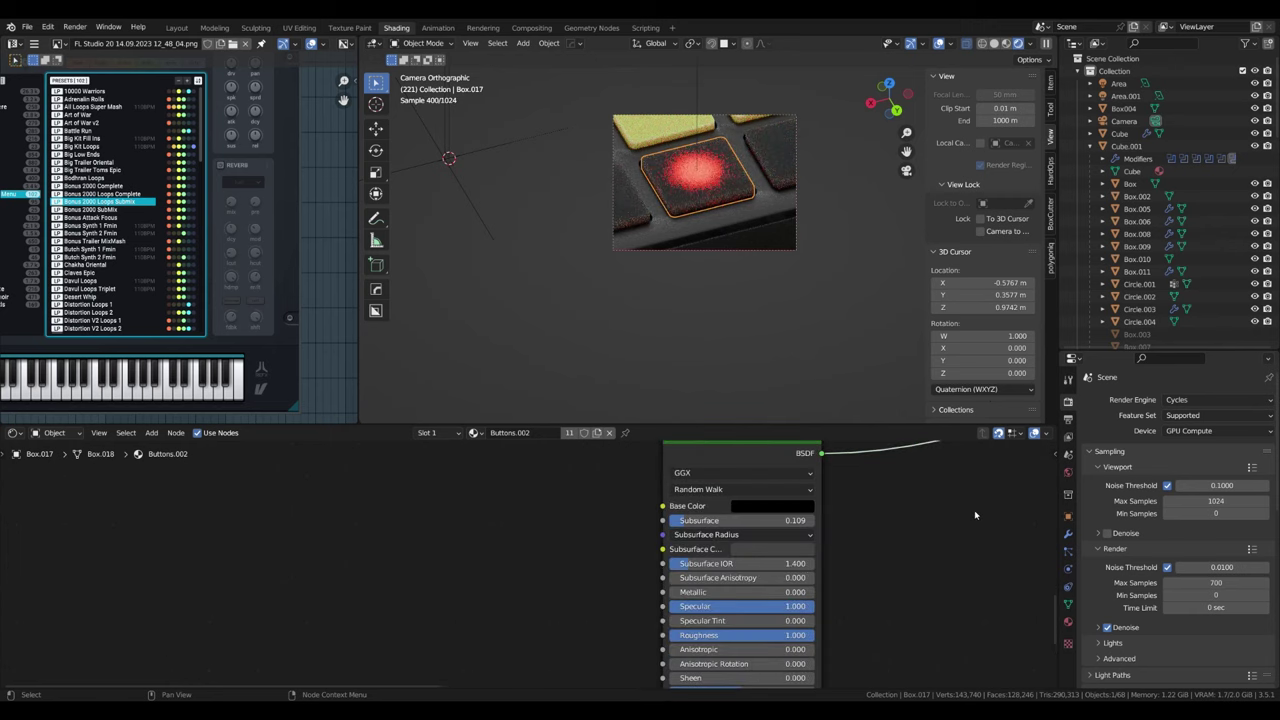
click(697, 133)
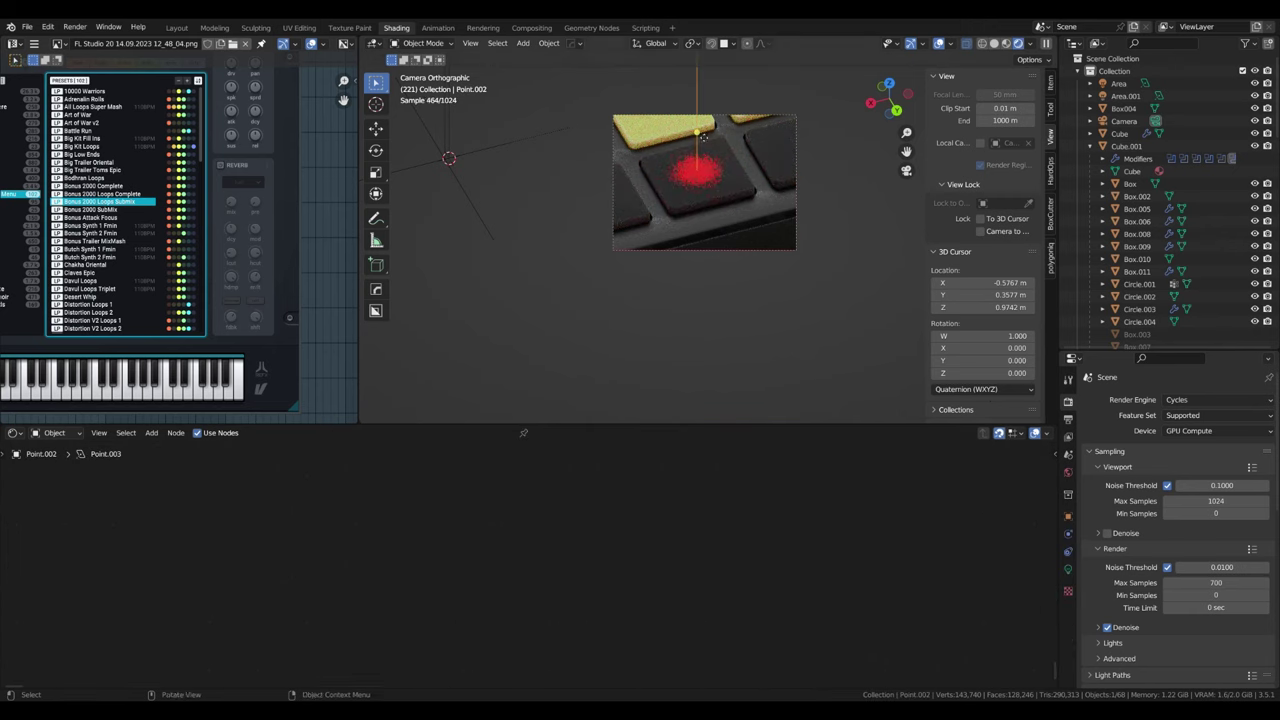
click(1068, 569)
click(1238, 471)
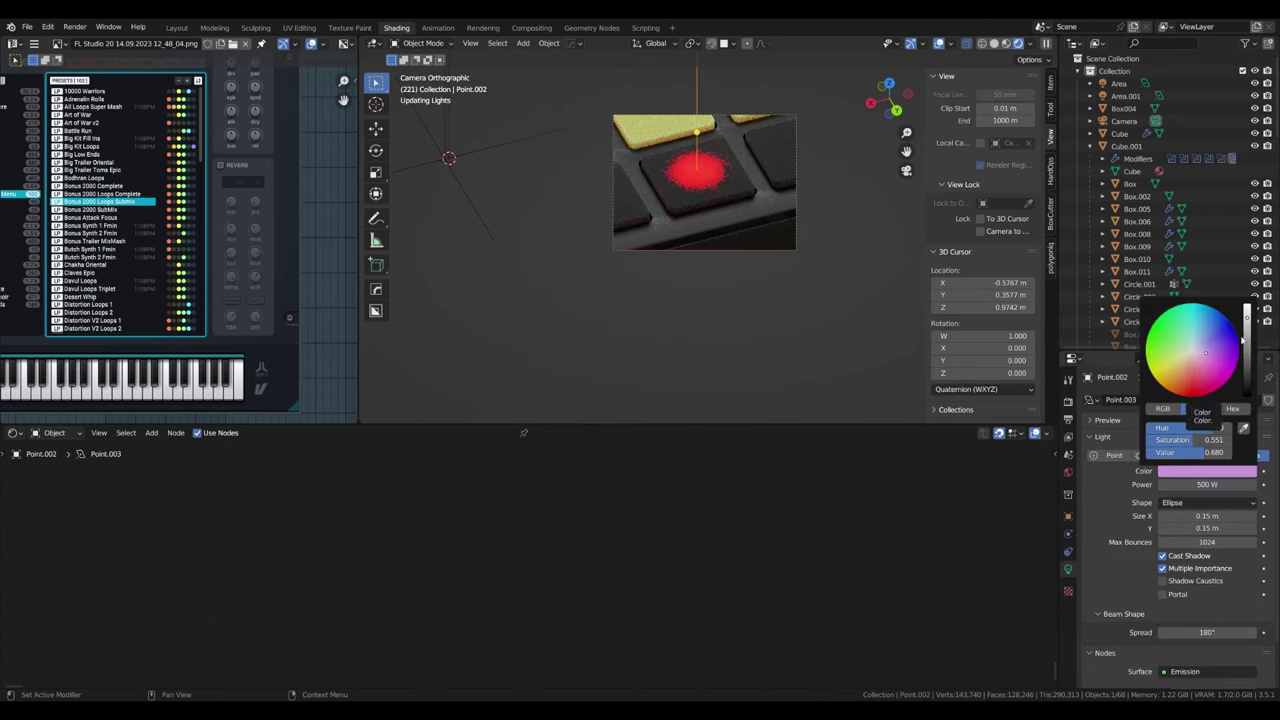
Step: Give the pink area light a 0.15 m size and restore the full camera frame
click(745, 190)
scroll(745, 190, down, 3)
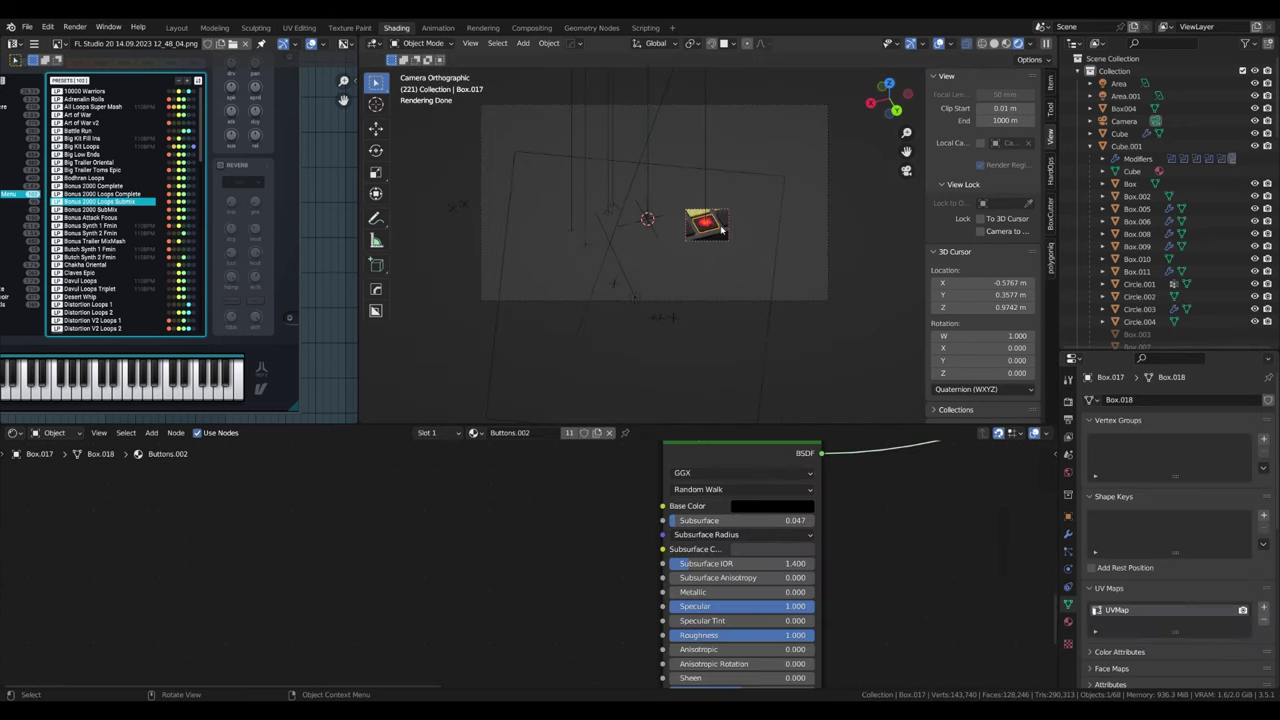
scroll(717, 550, down, 1)
scroll(675, 332, up, 2)
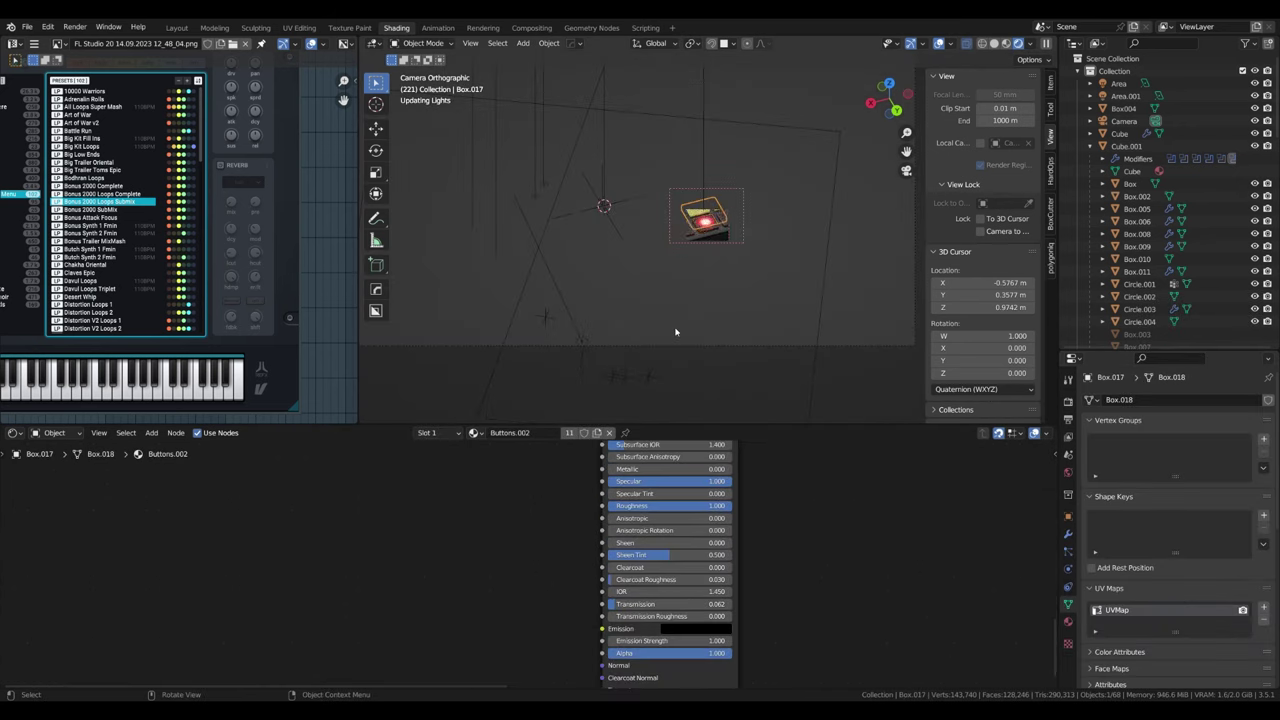
scroll(675, 332, up, 2)
scroll(787, 492, up, 2)
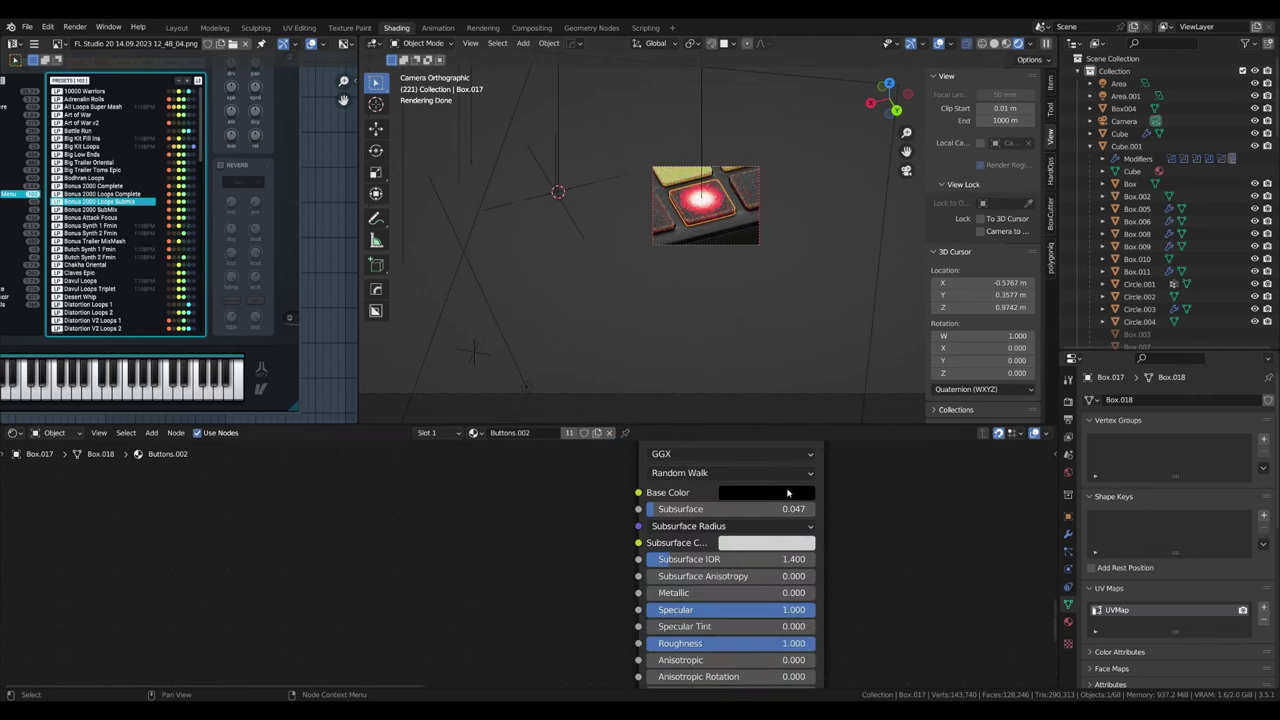
click(703, 197)
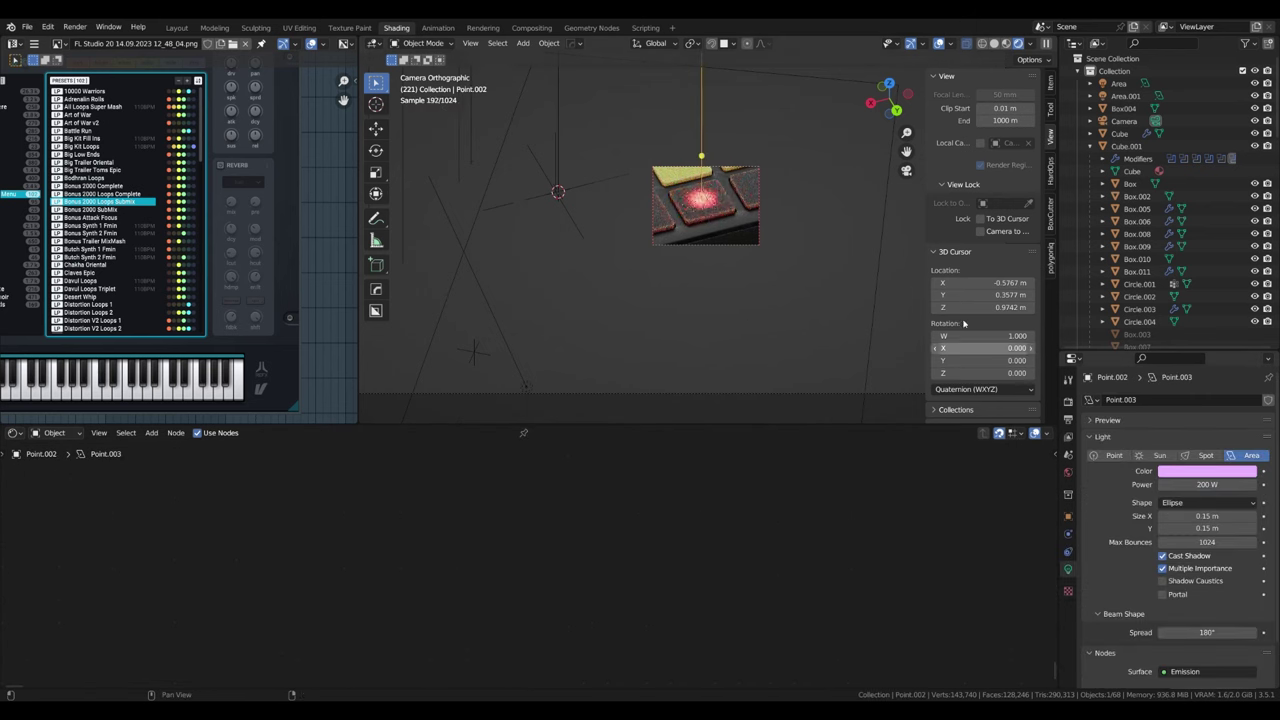
scroll(760, 360, down, 4)
key(ctrl+z)
Step: Select several pads and link their shared material with Ctrl+L
click(680, 230)
text(pad)
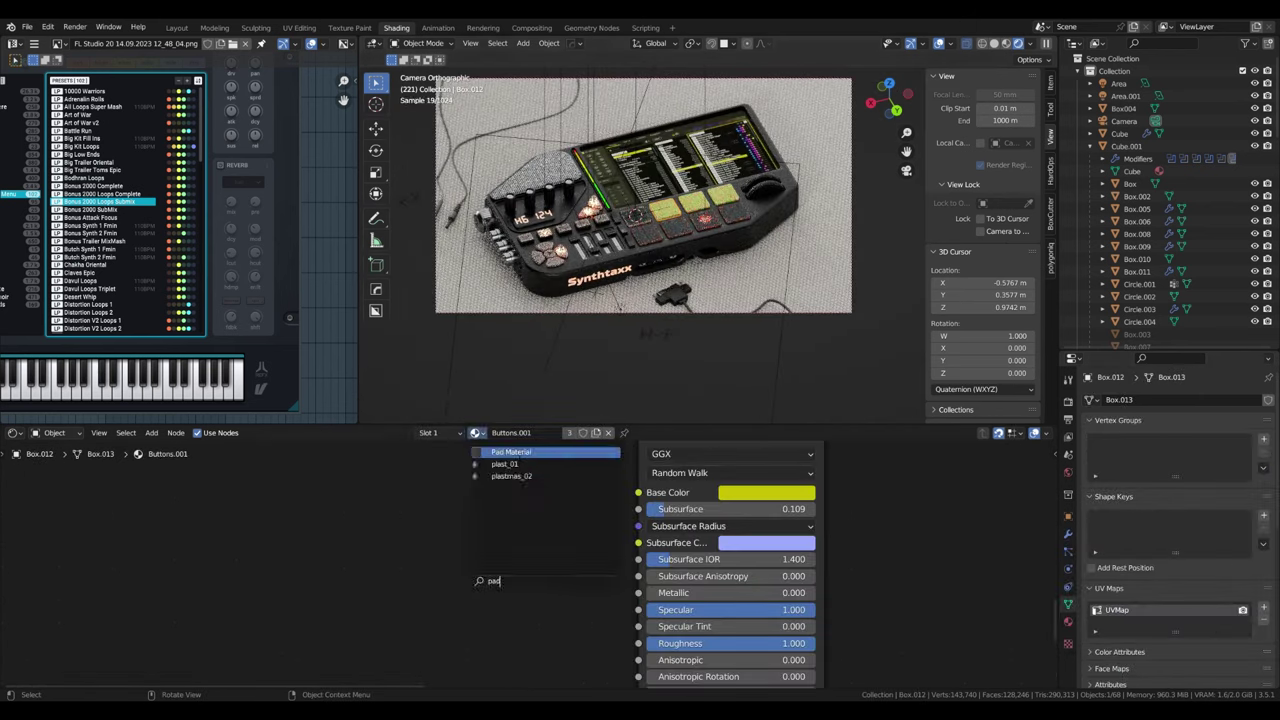
click(703, 197)
shift+click(720, 210)
key(ctrl+l)
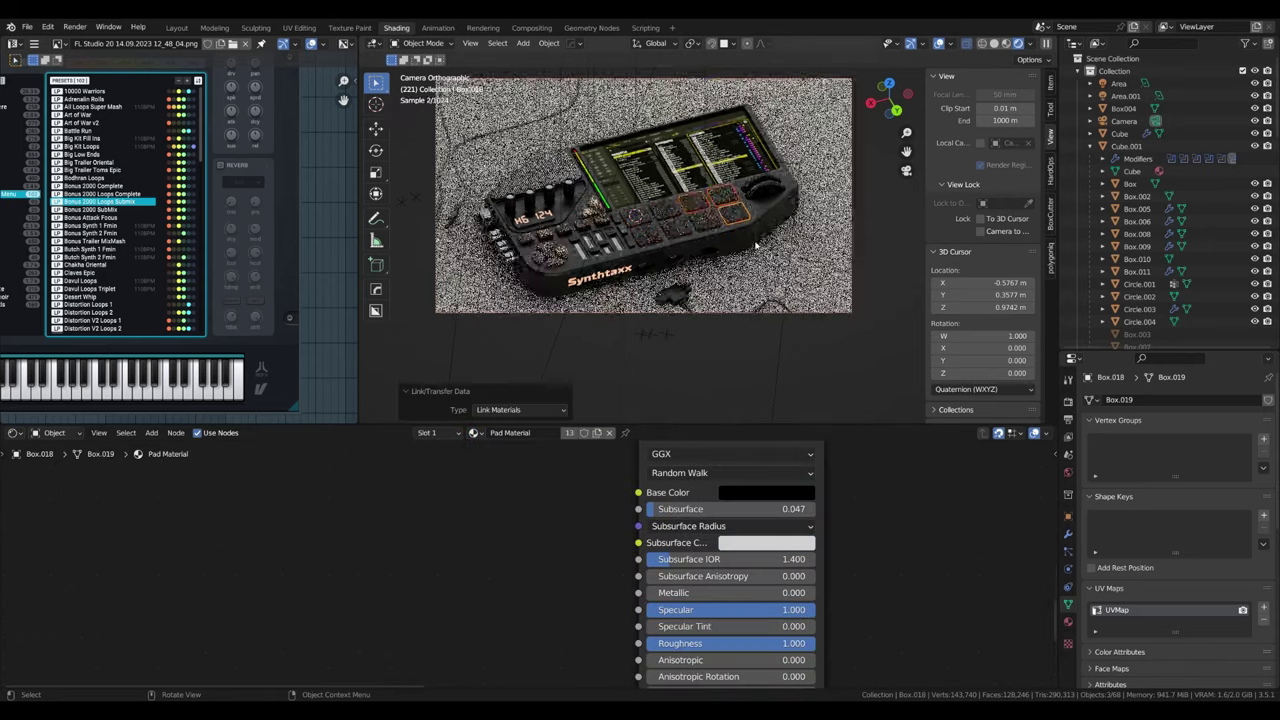
scroll(604, 206, up, 3)
click(604, 206)
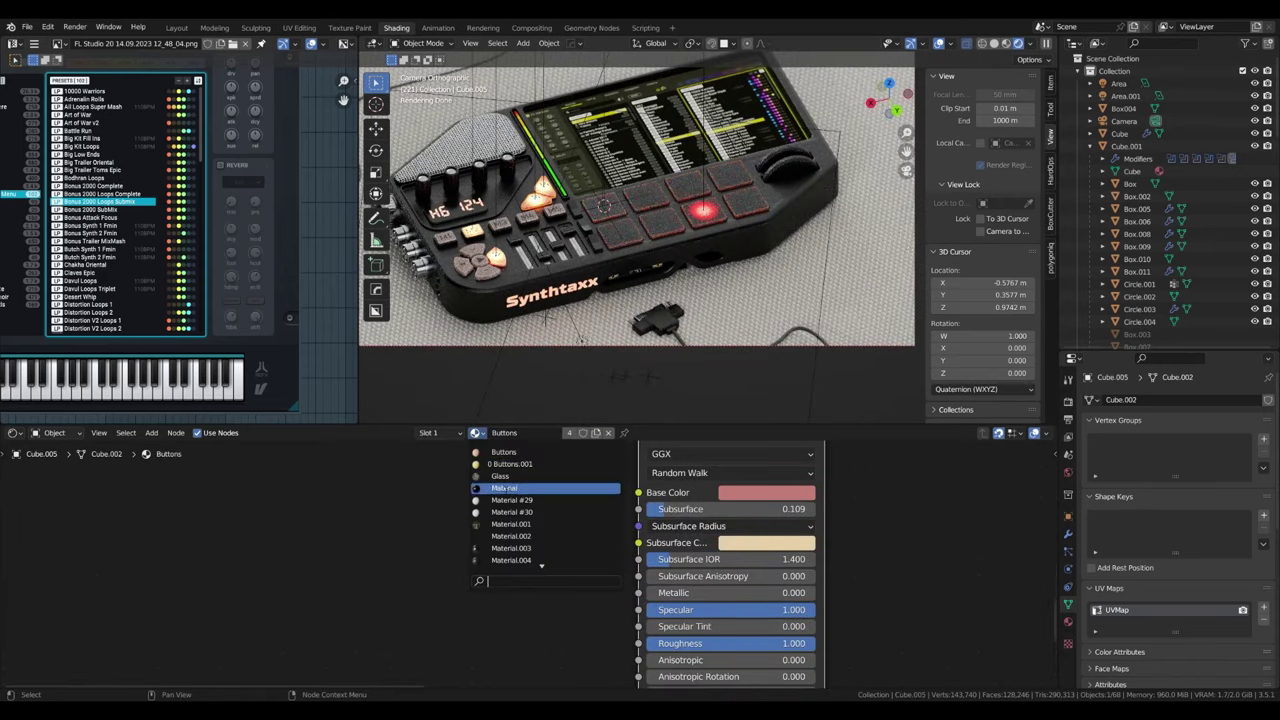
Step: Make the M2 button's Pad Material.001 a single-user copy
click(475, 432)
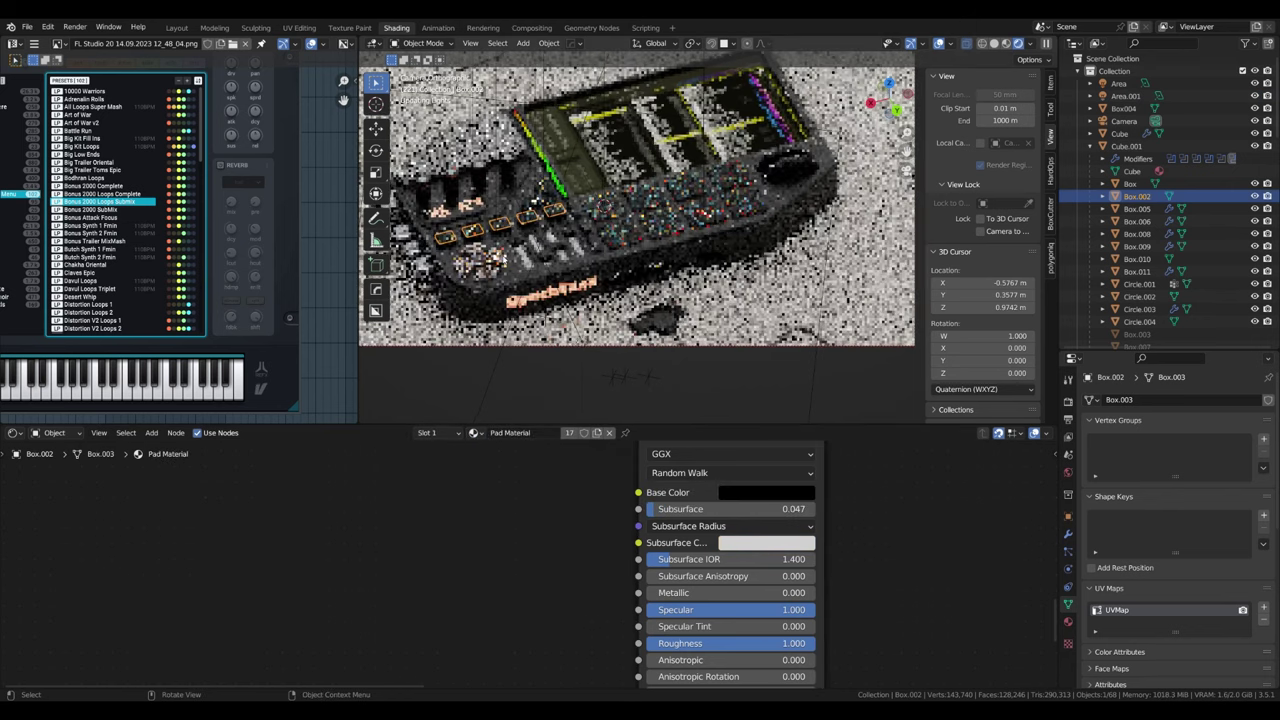
scroll(464, 287, up, 4)
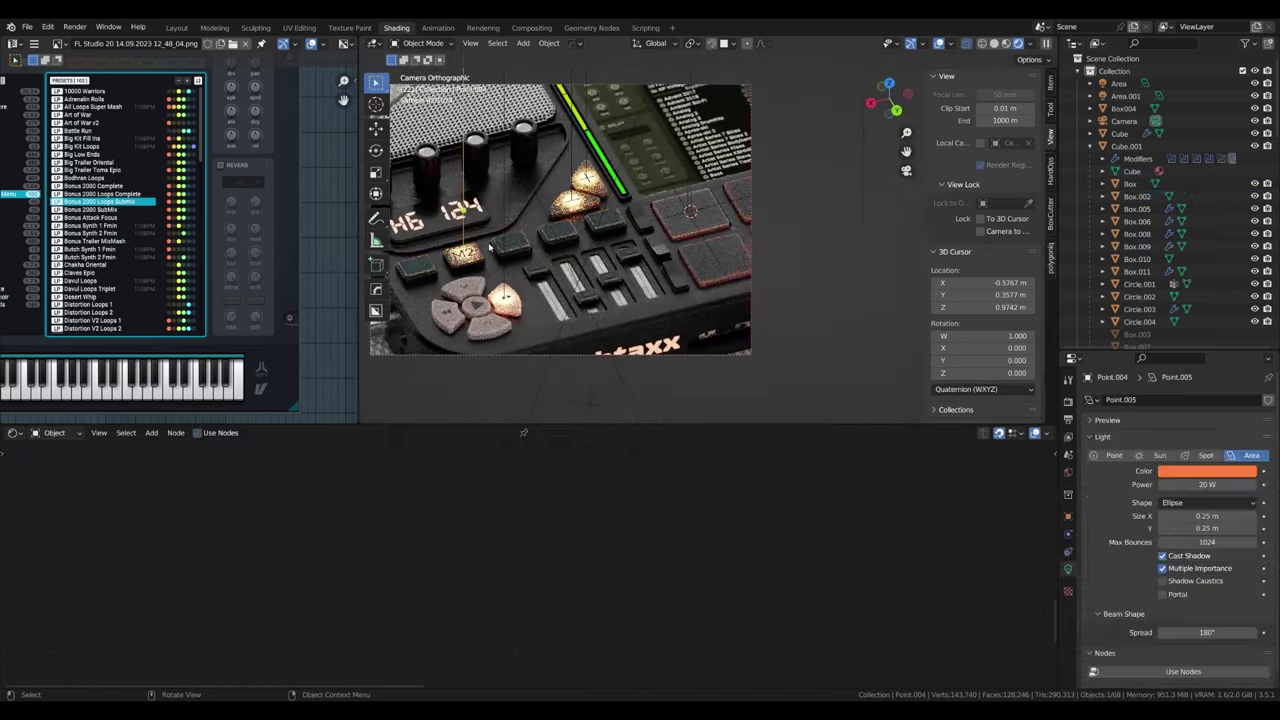
scroll(469, 583, down, 5)
scroll(560, 620, up, 1)
drag(800, 557, 801, 565)
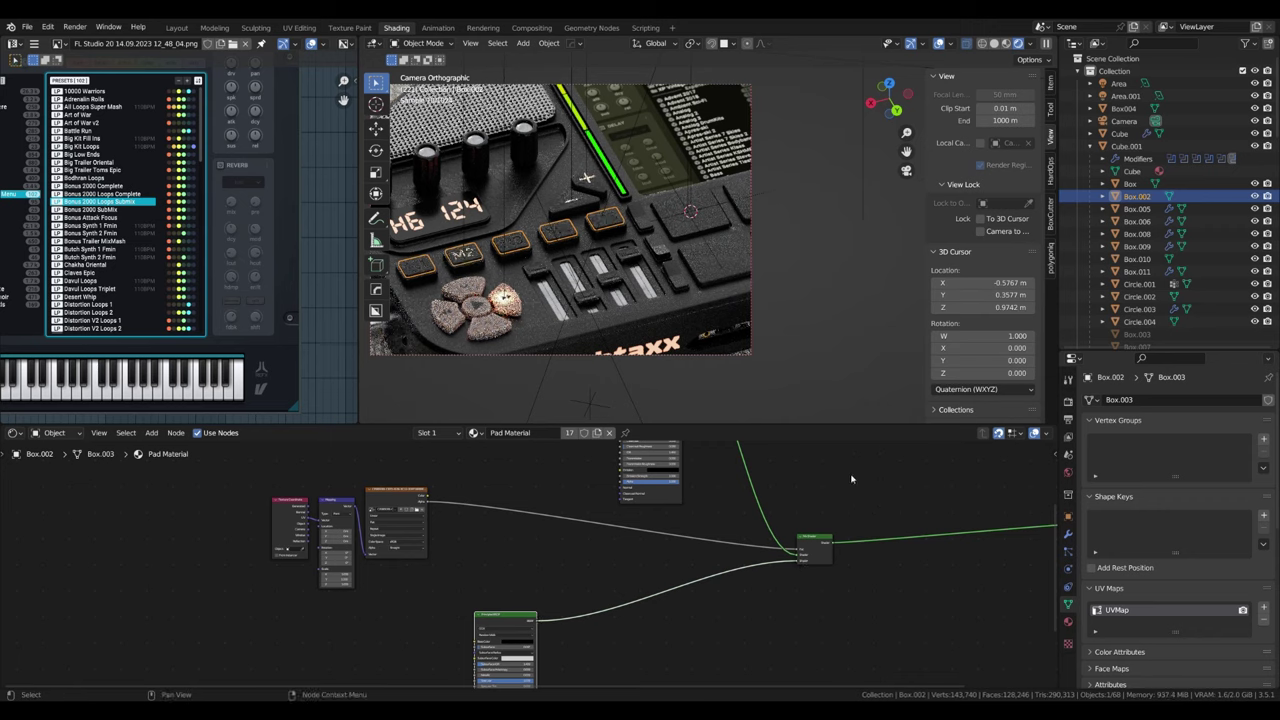
click(569, 432)
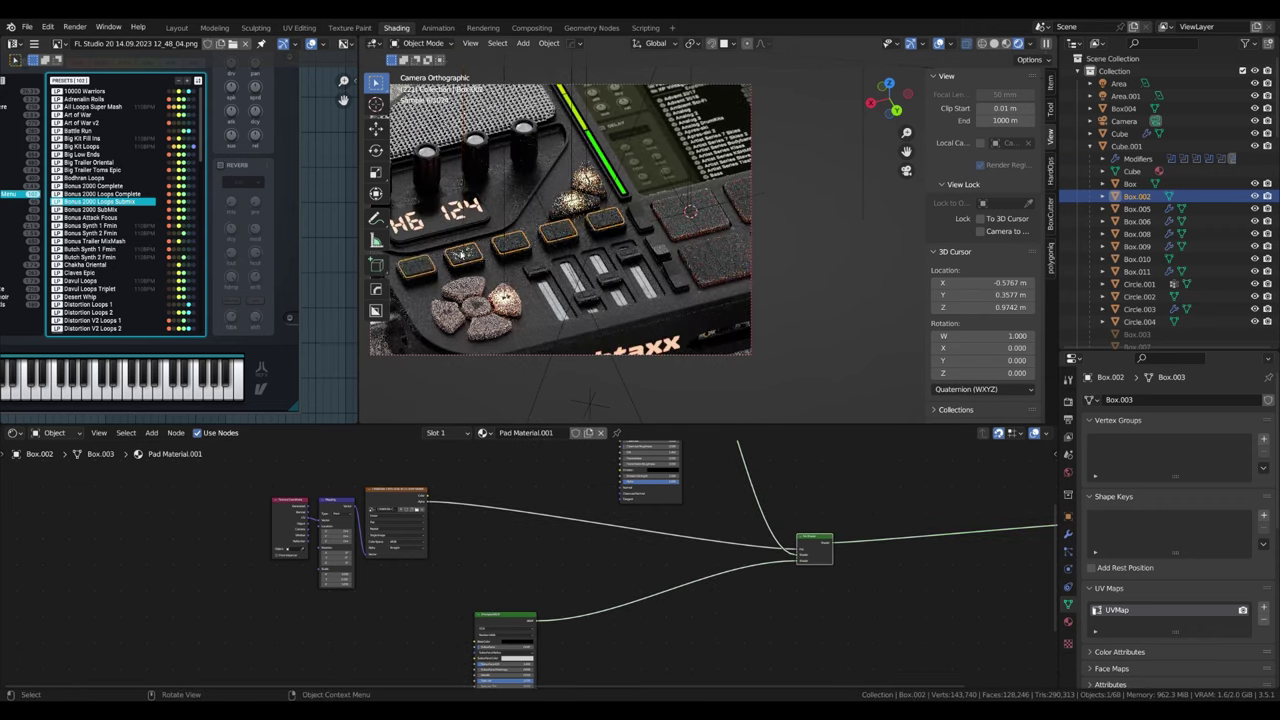
scroll(460, 255, down, 1)
scroll(688, 491, up, 4)
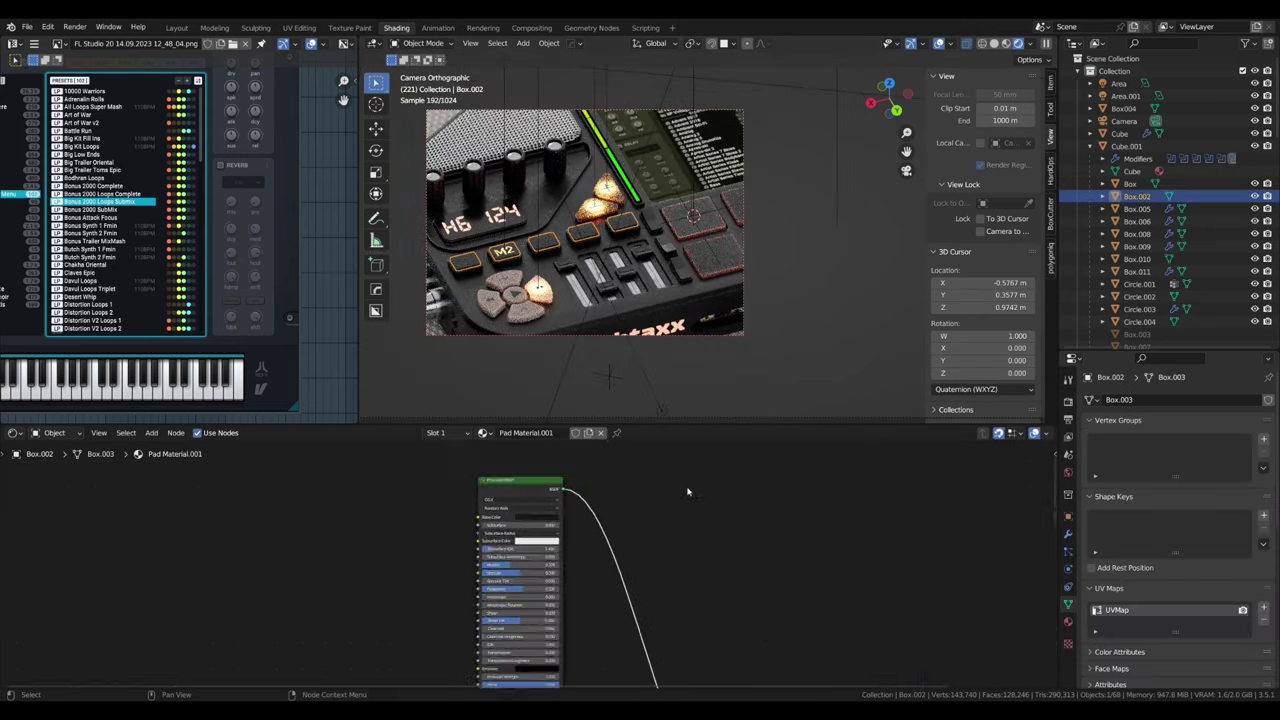
scroll(688, 491, up, 4)
scroll(598, 316, up, 5)
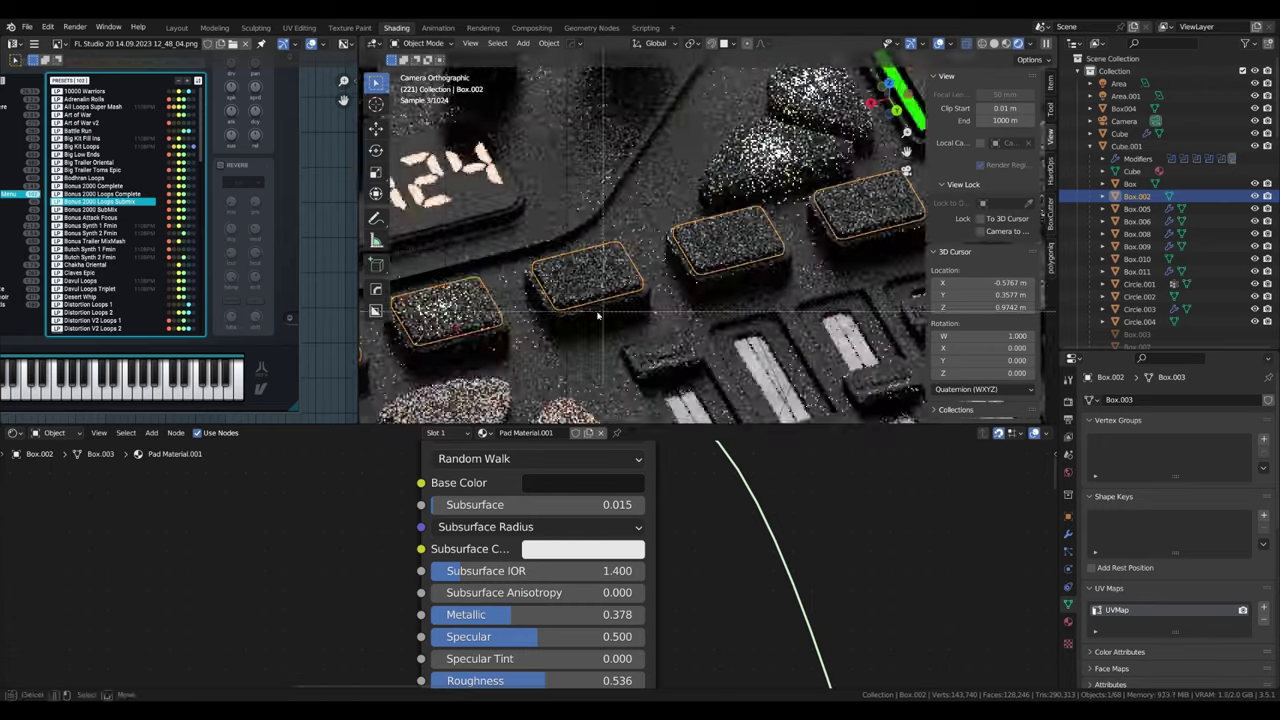
Step: Lower Subsurface to 0.001 and trial Metallic 1 and Roughness 0.127
drag(540, 504, 532, 504)
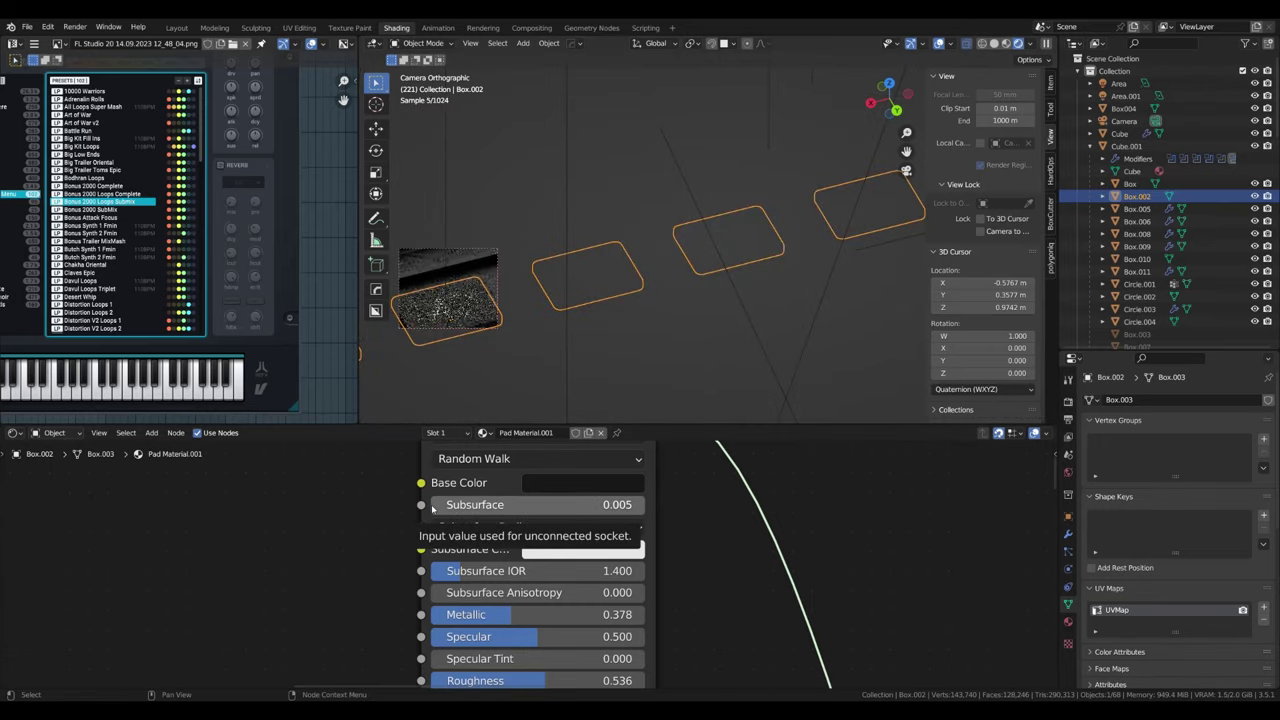
middle_drag(449, 482, 566, 446)
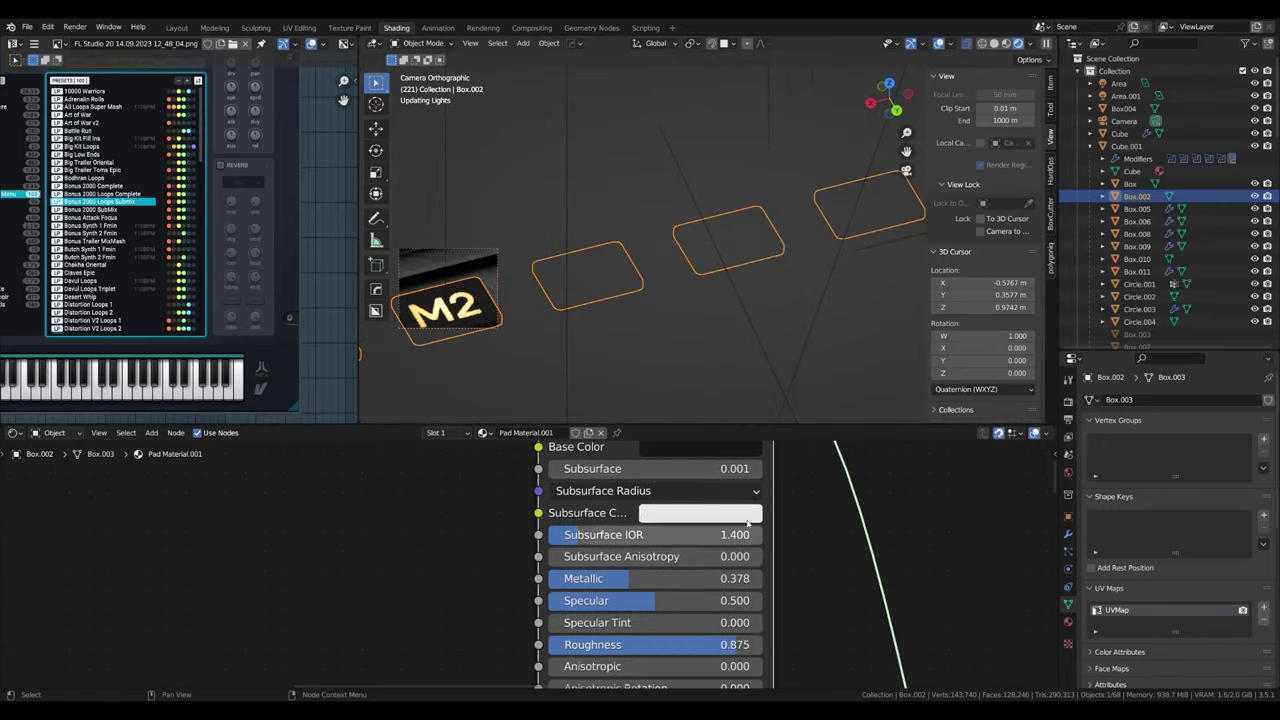
click(747, 519)
scroll(619, 609, up, 1)
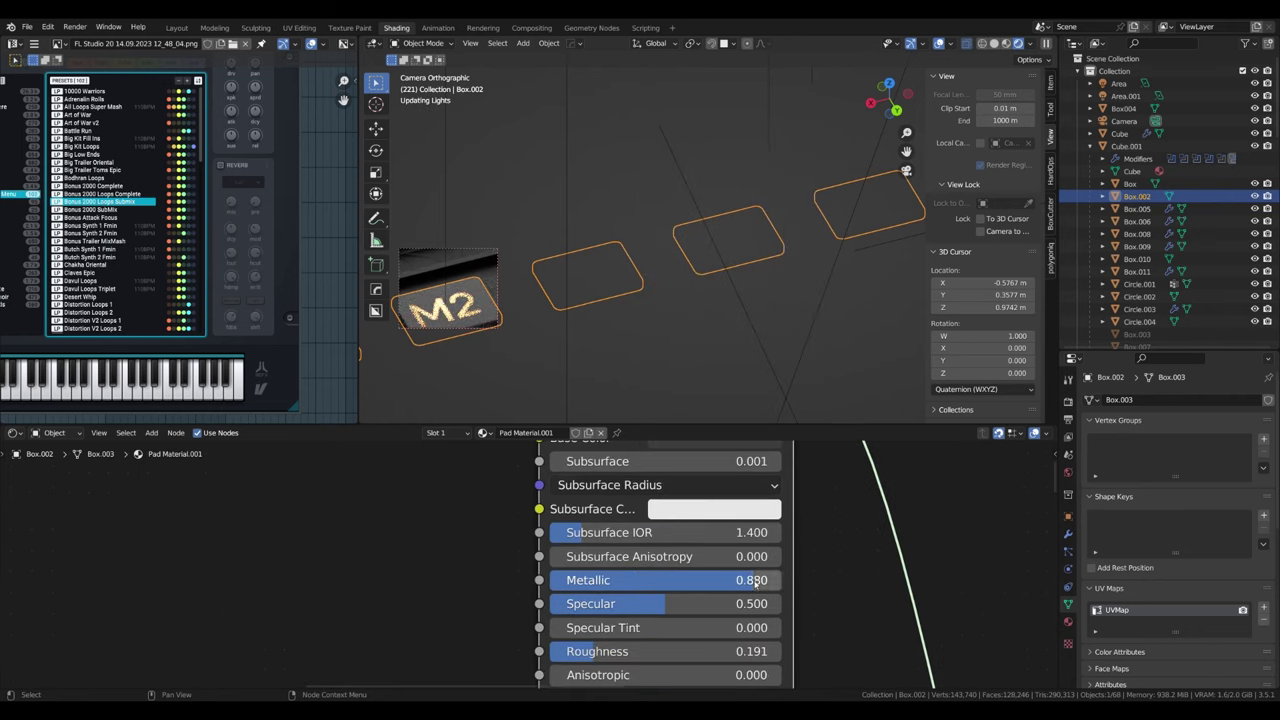
click(715, 441)
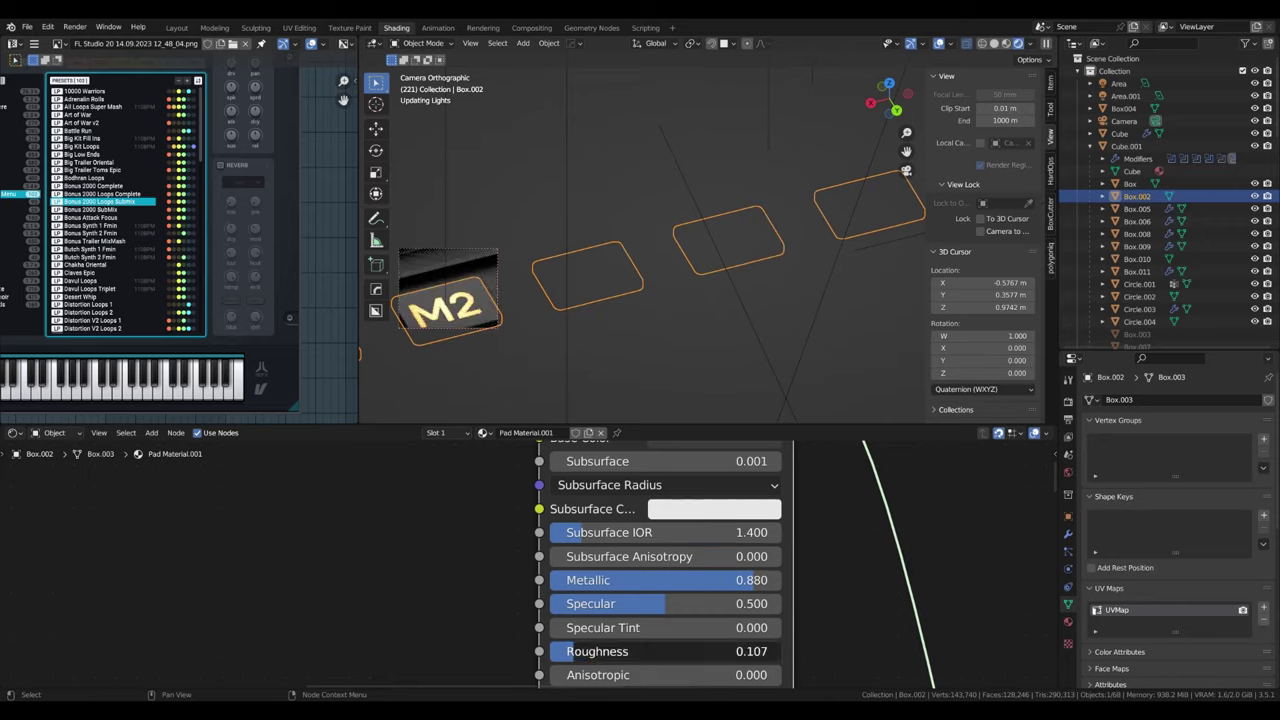
scroll(528, 560, down, 2)
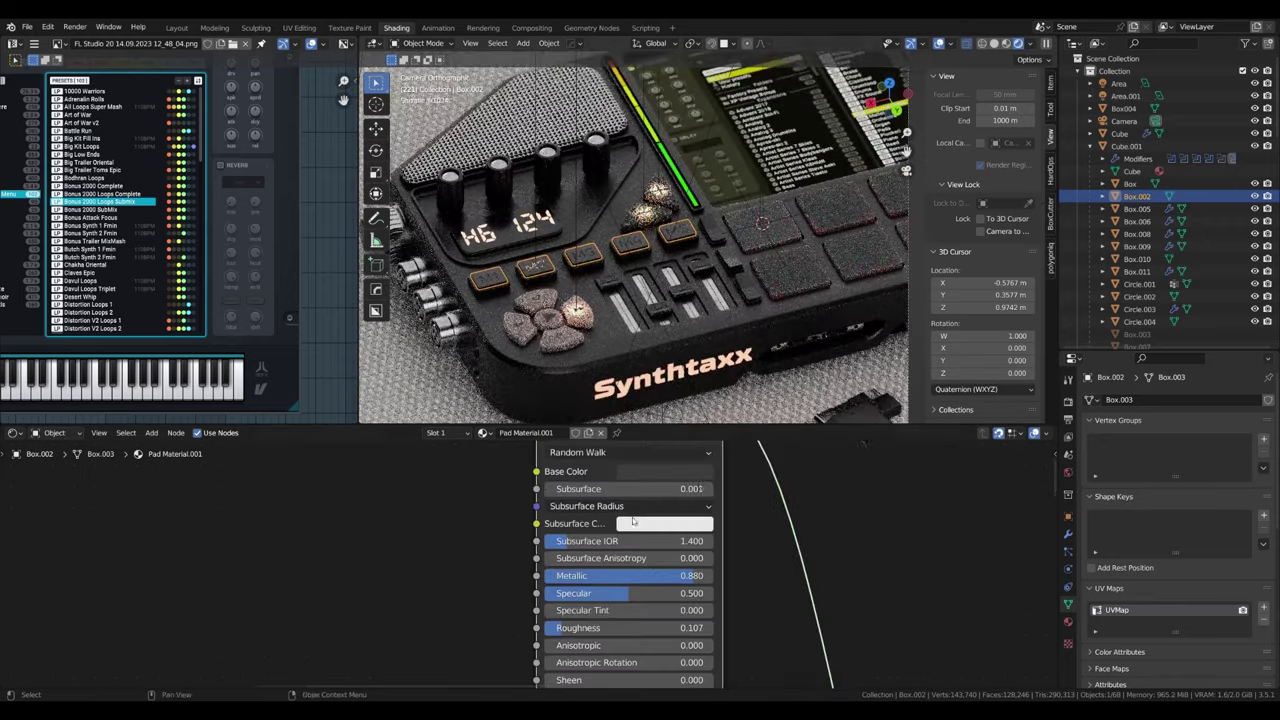
drag(630, 575, 720, 575)
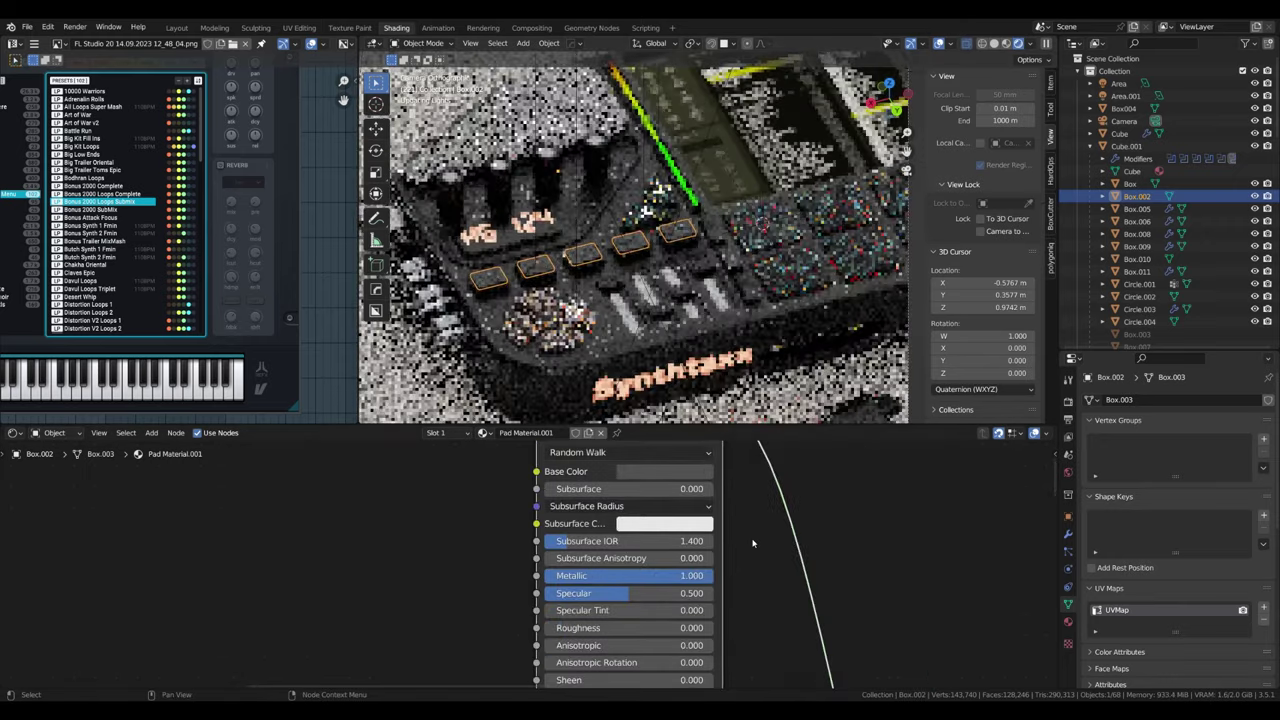
drag(630, 627, 545, 627)
drag(647, 622, 665, 624)
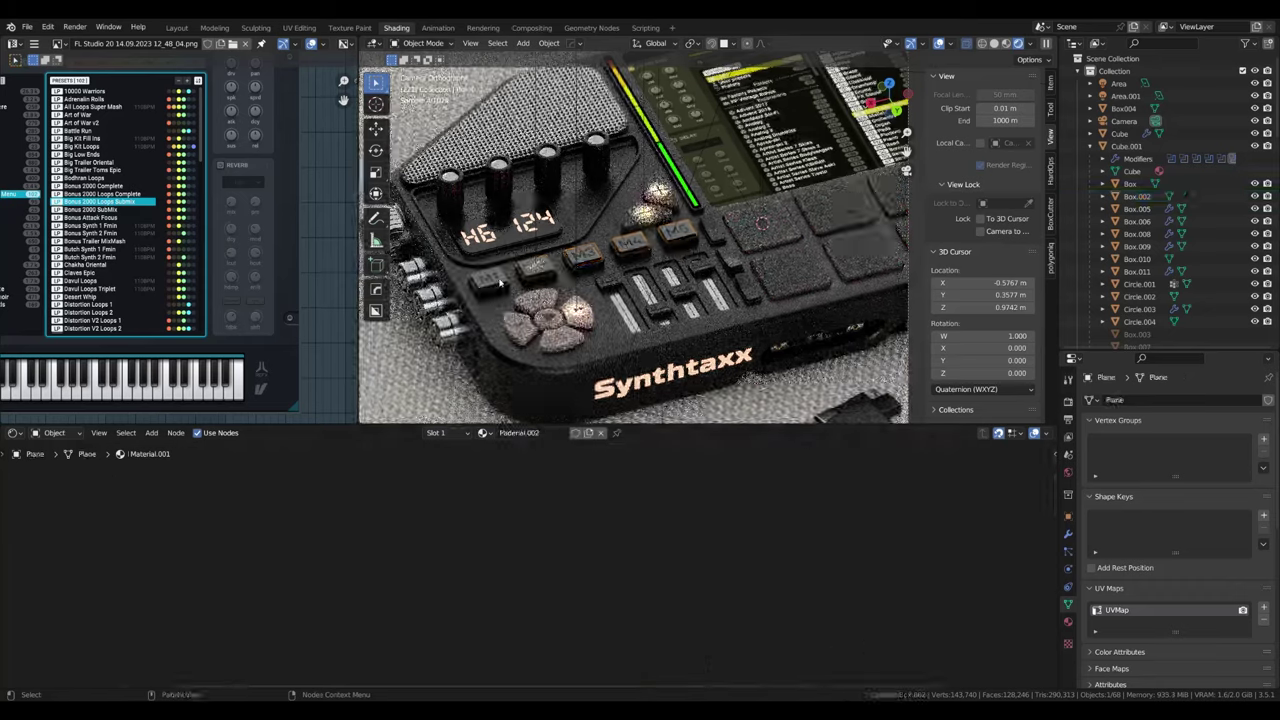
scroll(795, 600, up, 1)
Step: Set Metallic back to 0 and raise Roughness to about 0.756
middle_drag(678, 545, 737, 630)
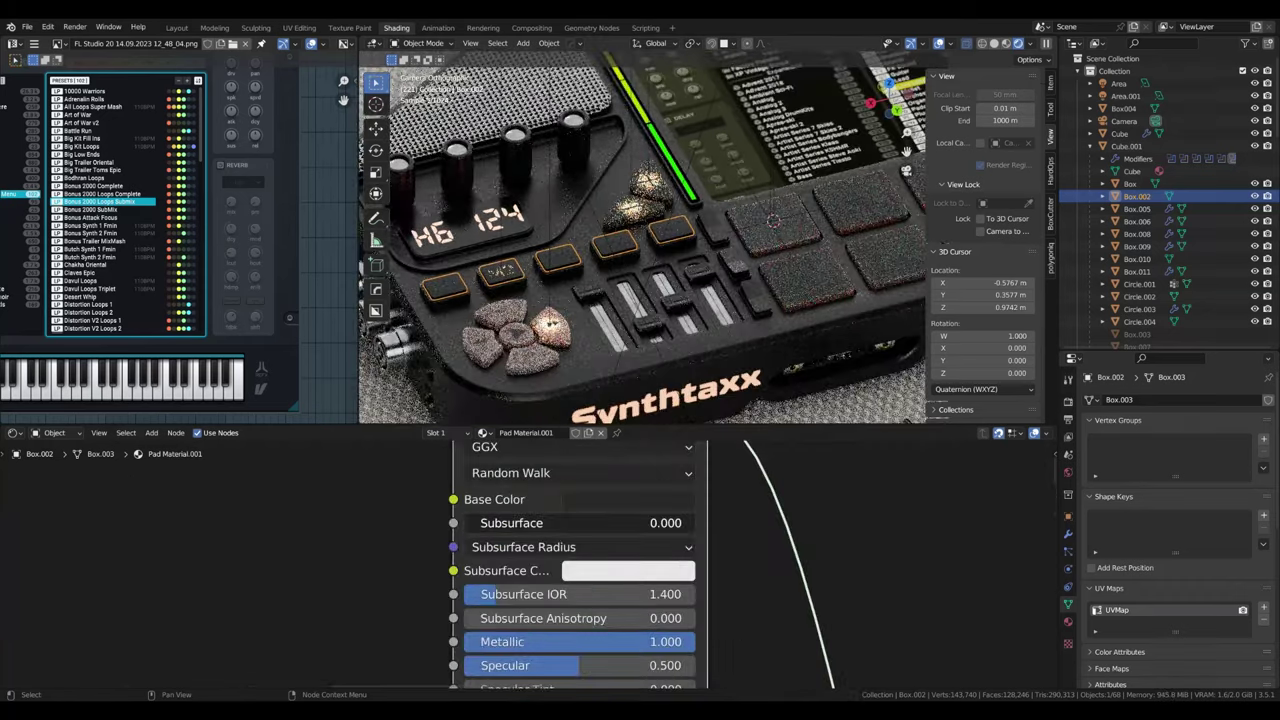
drag(660, 522, 600, 522)
scroll(723, 566, down, 3)
scroll(600, 560, up, 3)
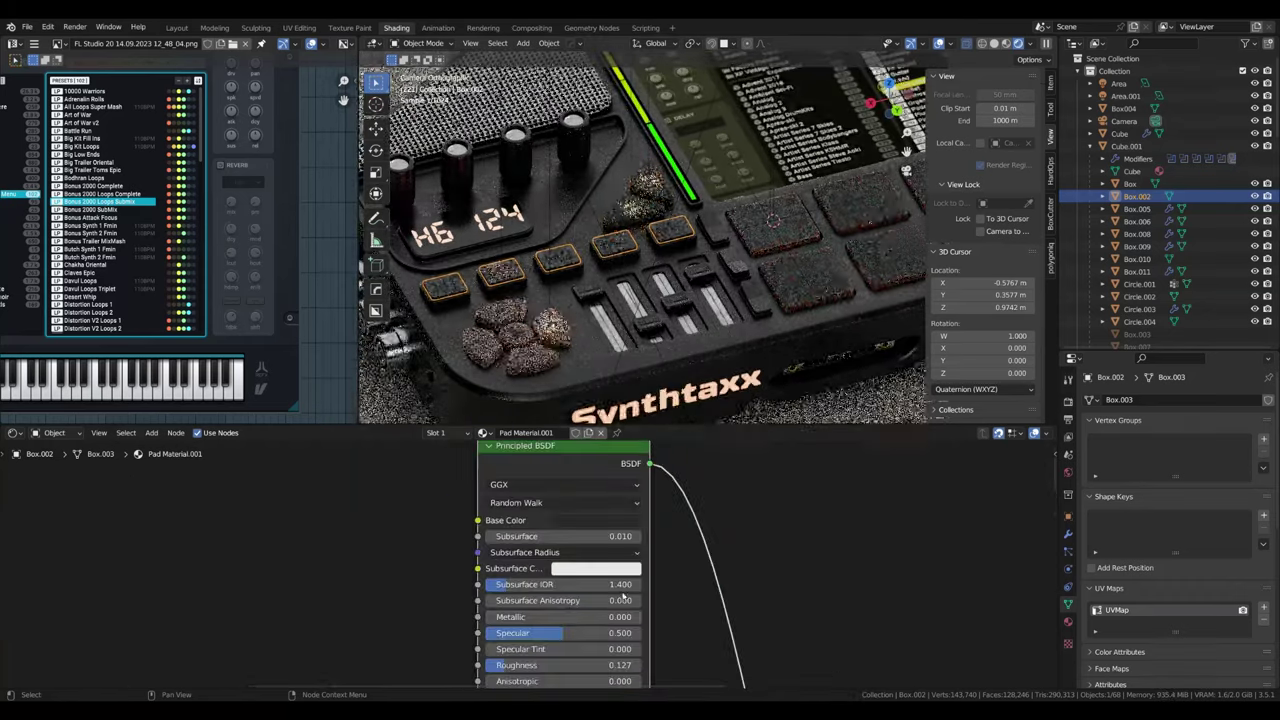
middle_drag(562, 540, 560, 478)
click(600, 457)
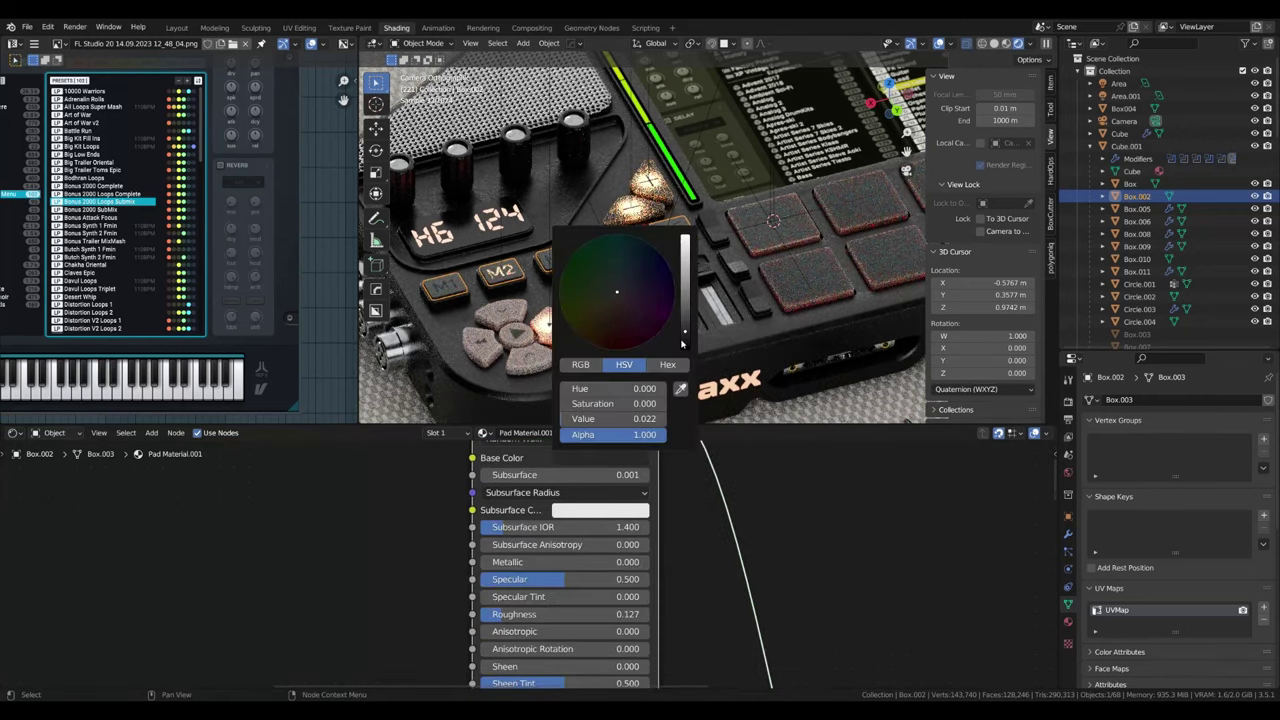
drag(560, 614, 610, 614)
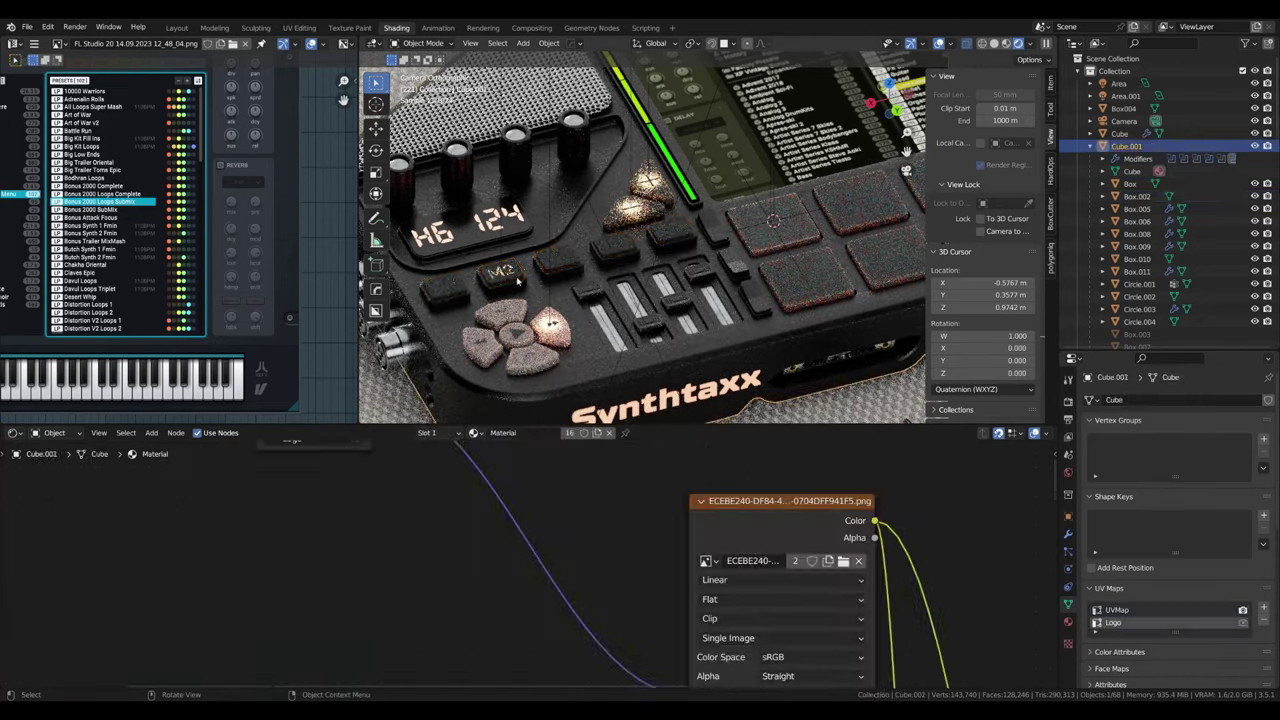
click(500, 262)
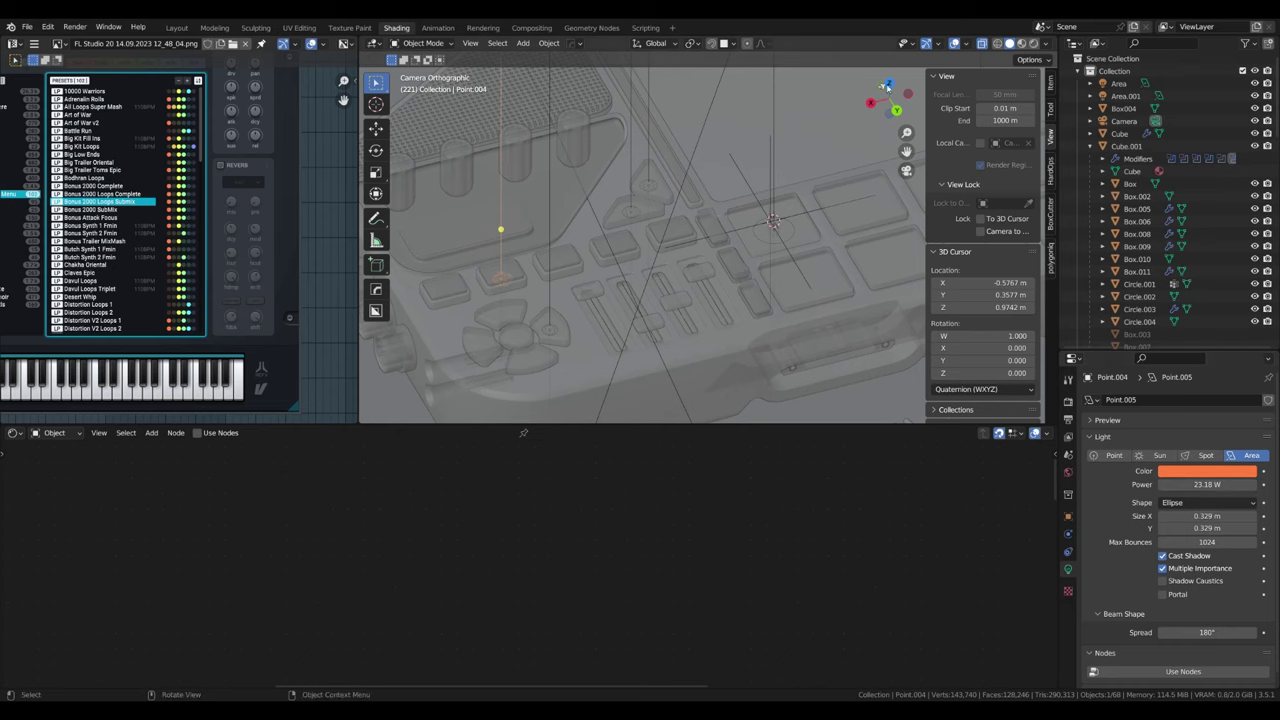
Step: Duplicate the orange accent light and slide the copy along X
click(886, 87)
key(g)
key(x)
click(865, 273)
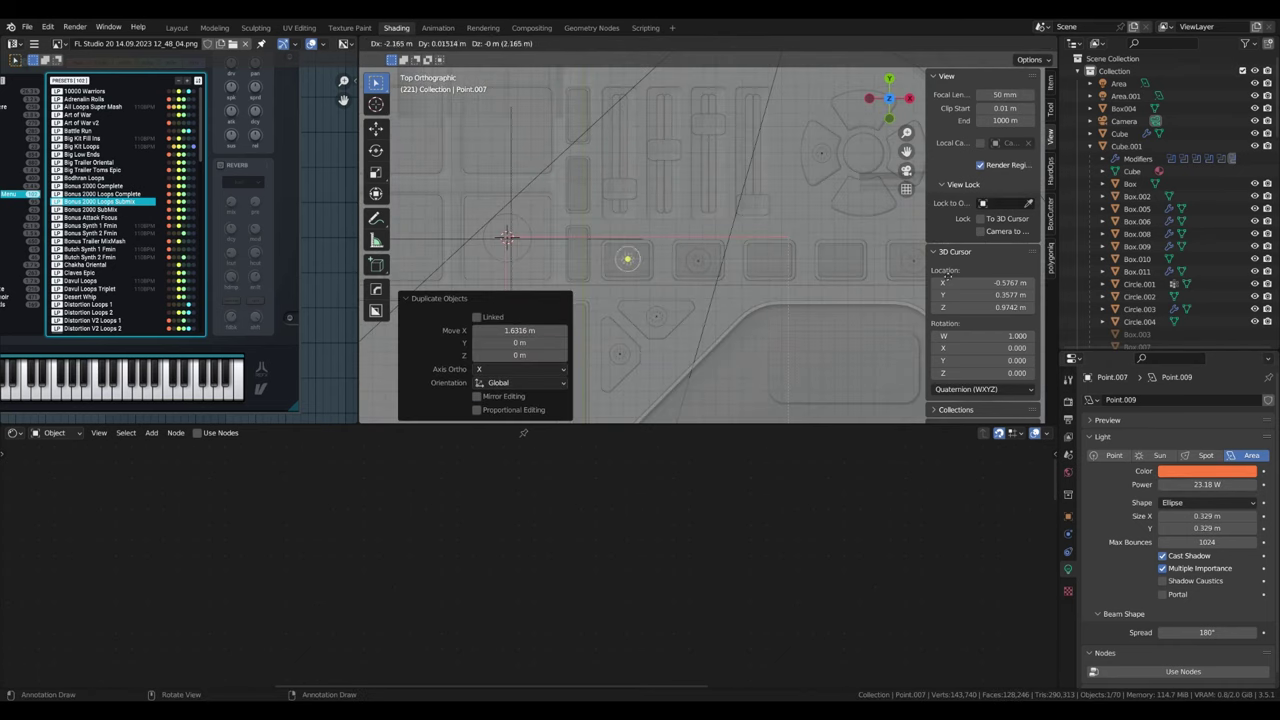
key(KP_0)
click(1018, 43)
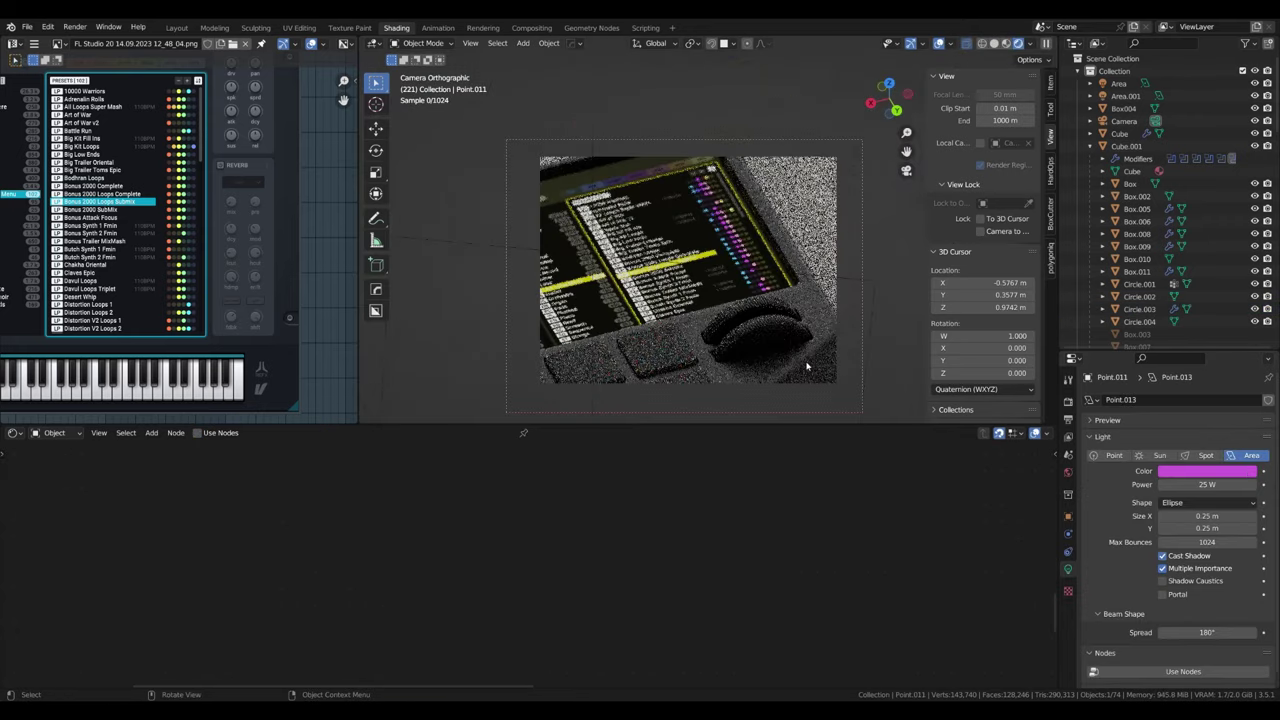
Step: Set the magenta accent light's power to 10 W
scroll(543, 322, up, 1)
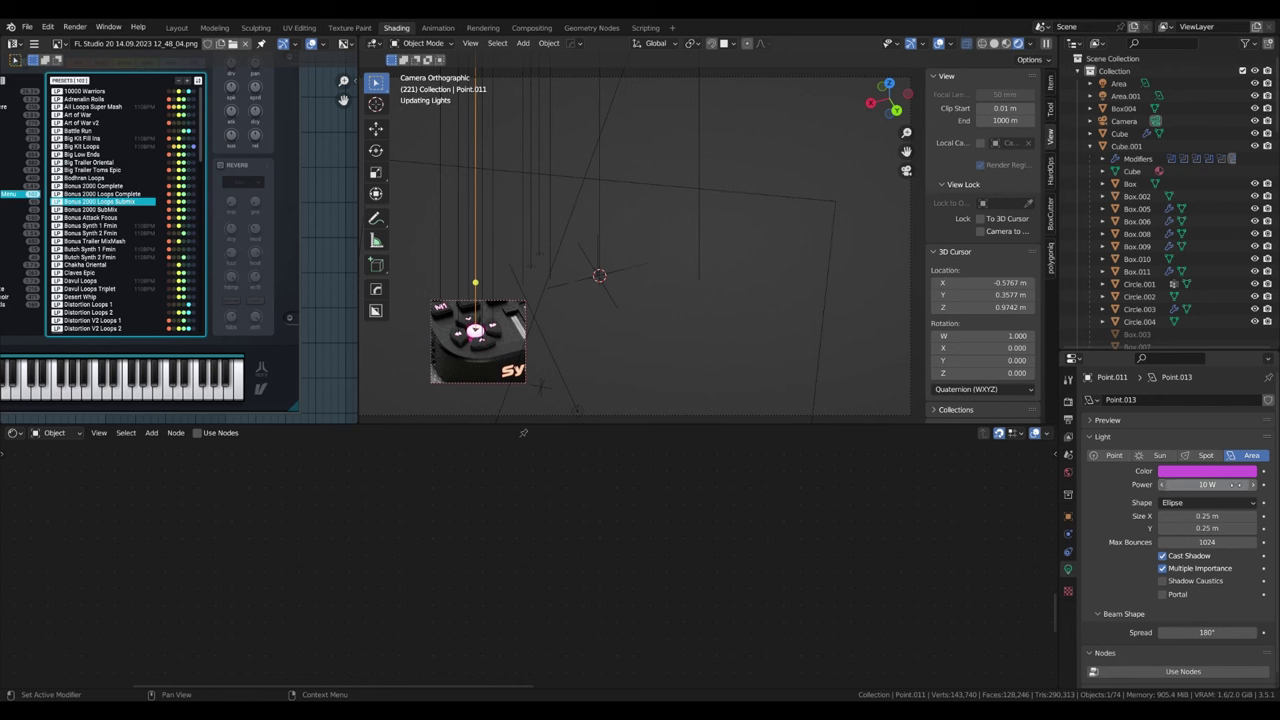
click(524, 355)
click(524, 355)
click(524, 355)
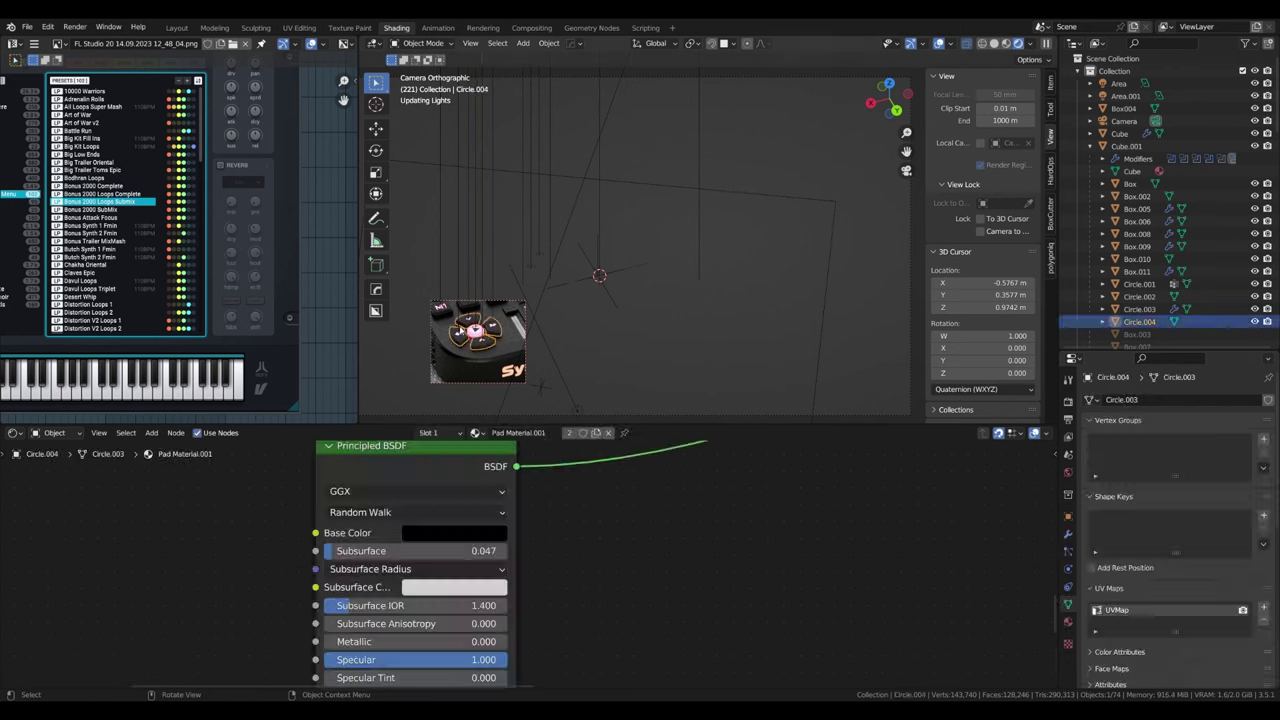
click(524, 355)
click(524, 355)
click(524, 355)
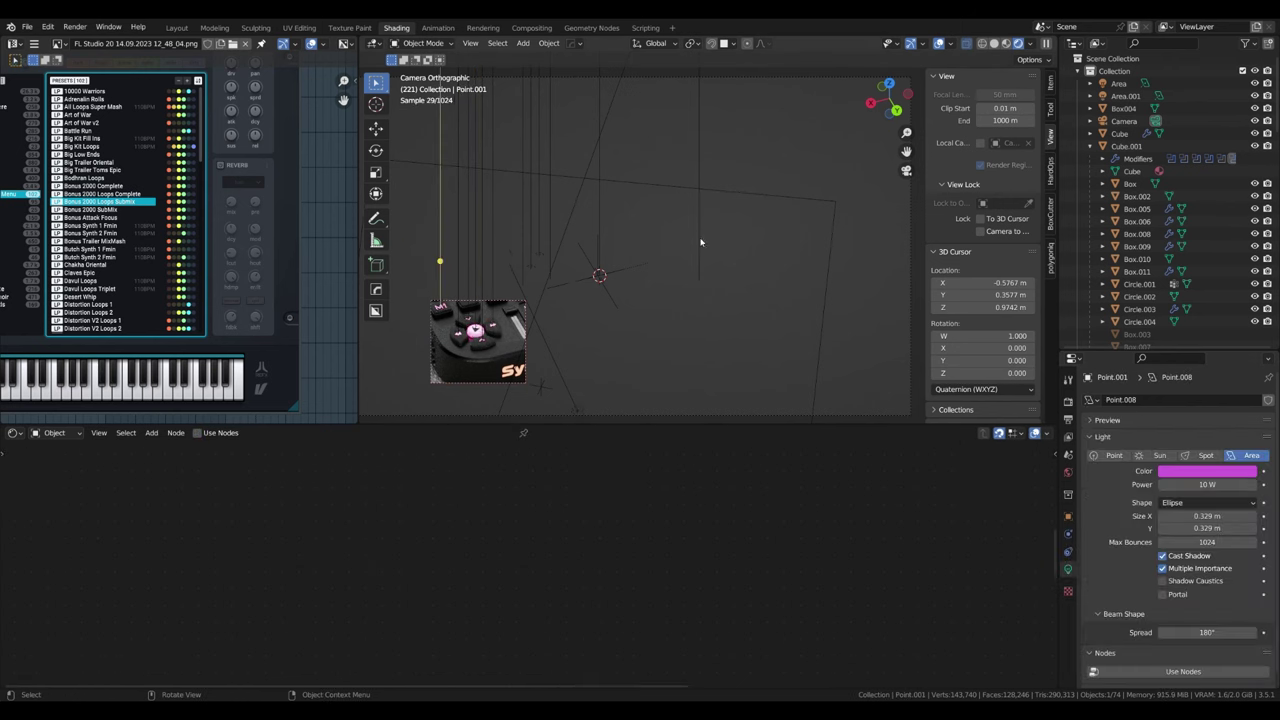
click(522, 240)
click(1200, 484)
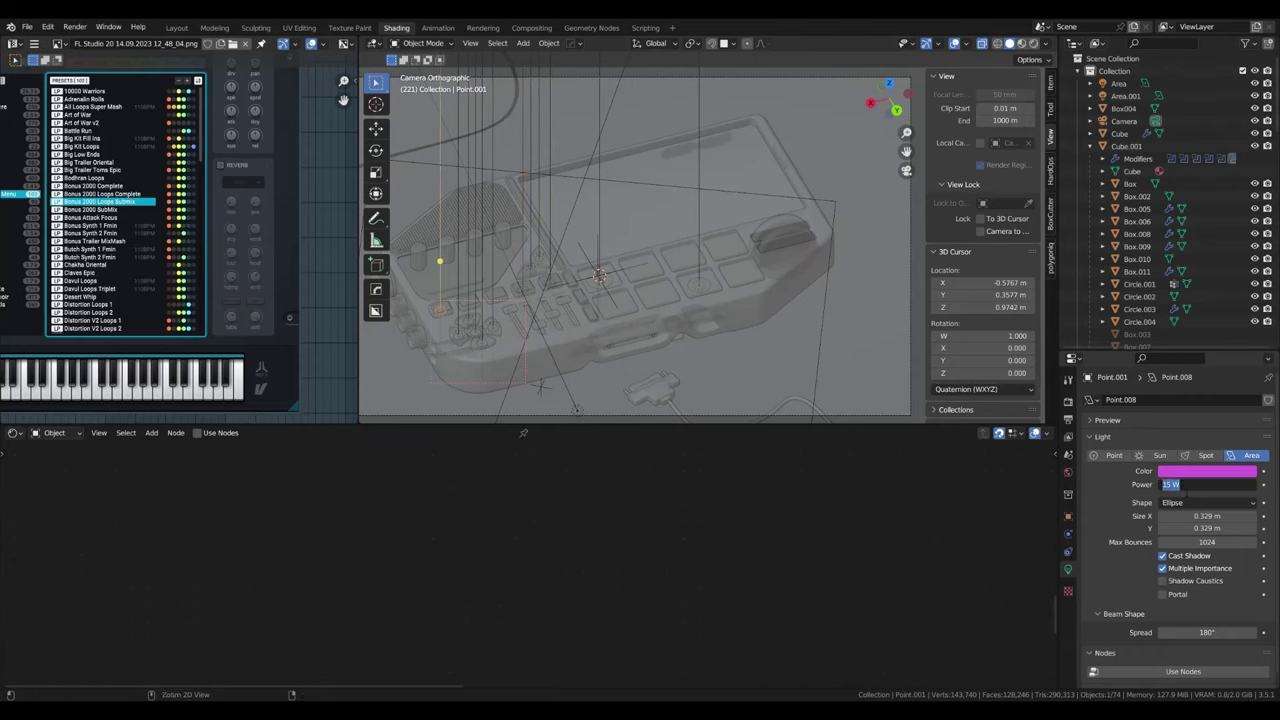
key(ctrl+z)
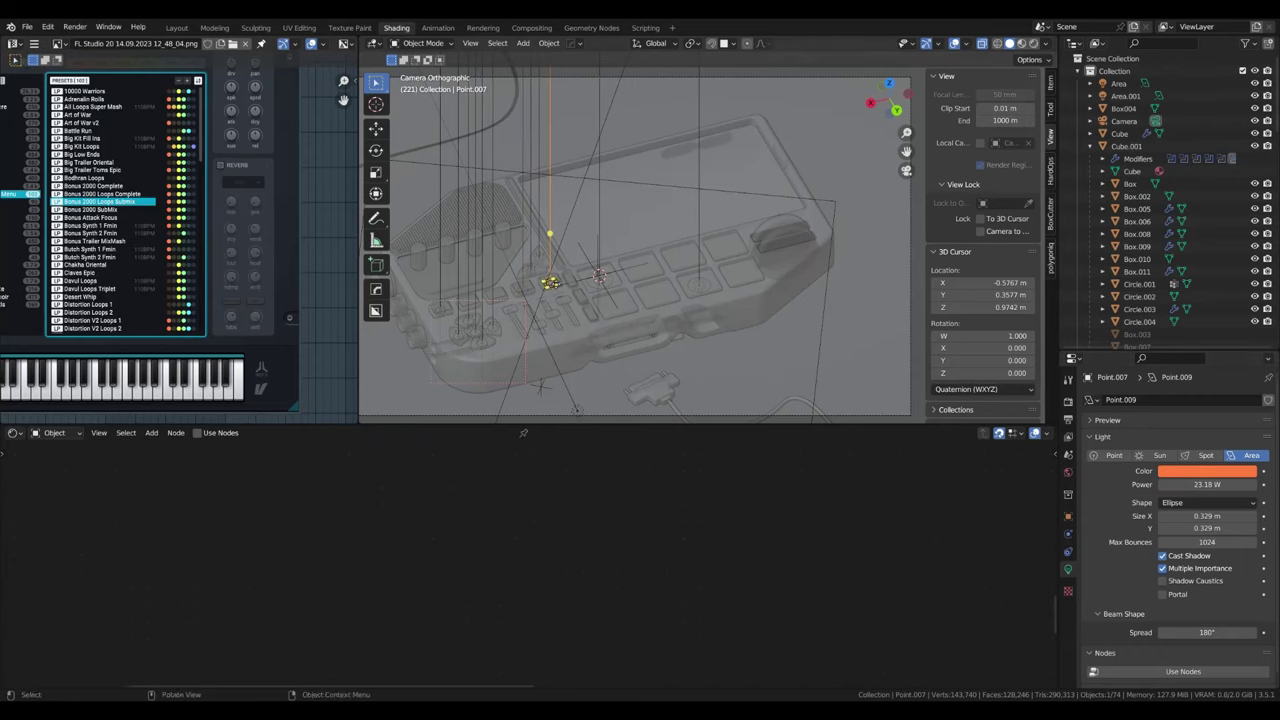
key(ctrl+z)
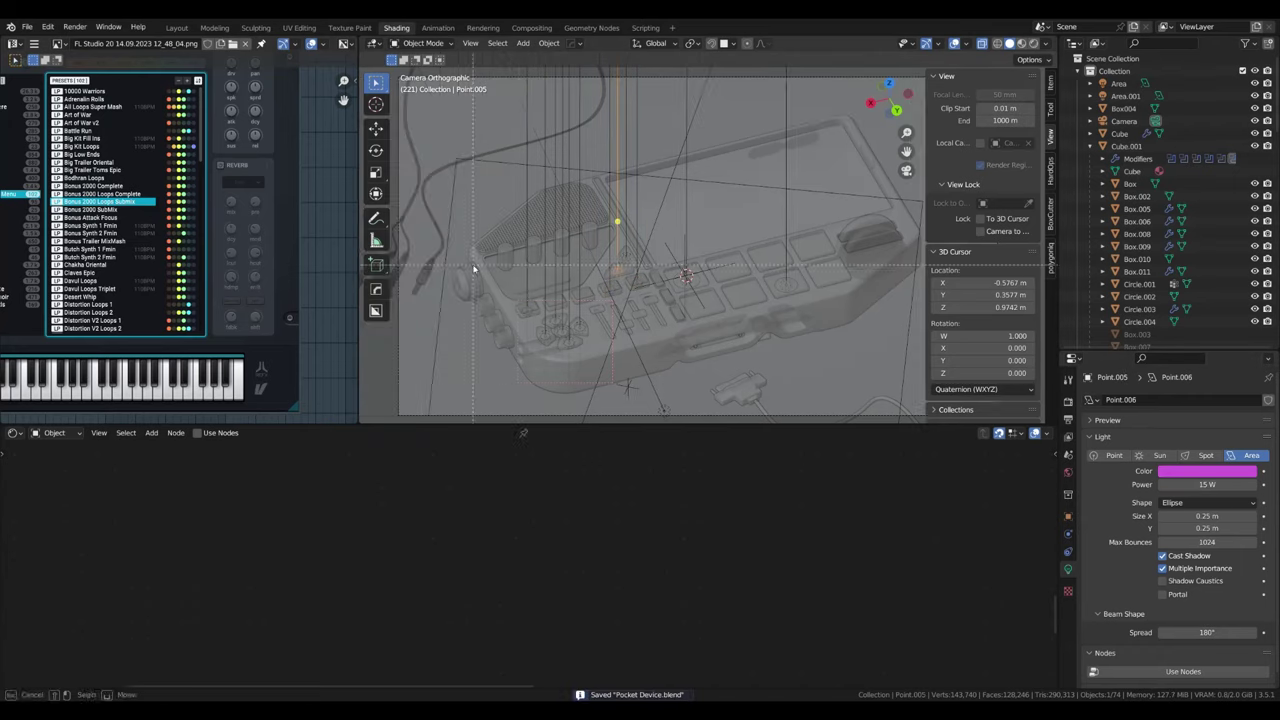
click(1034, 44)
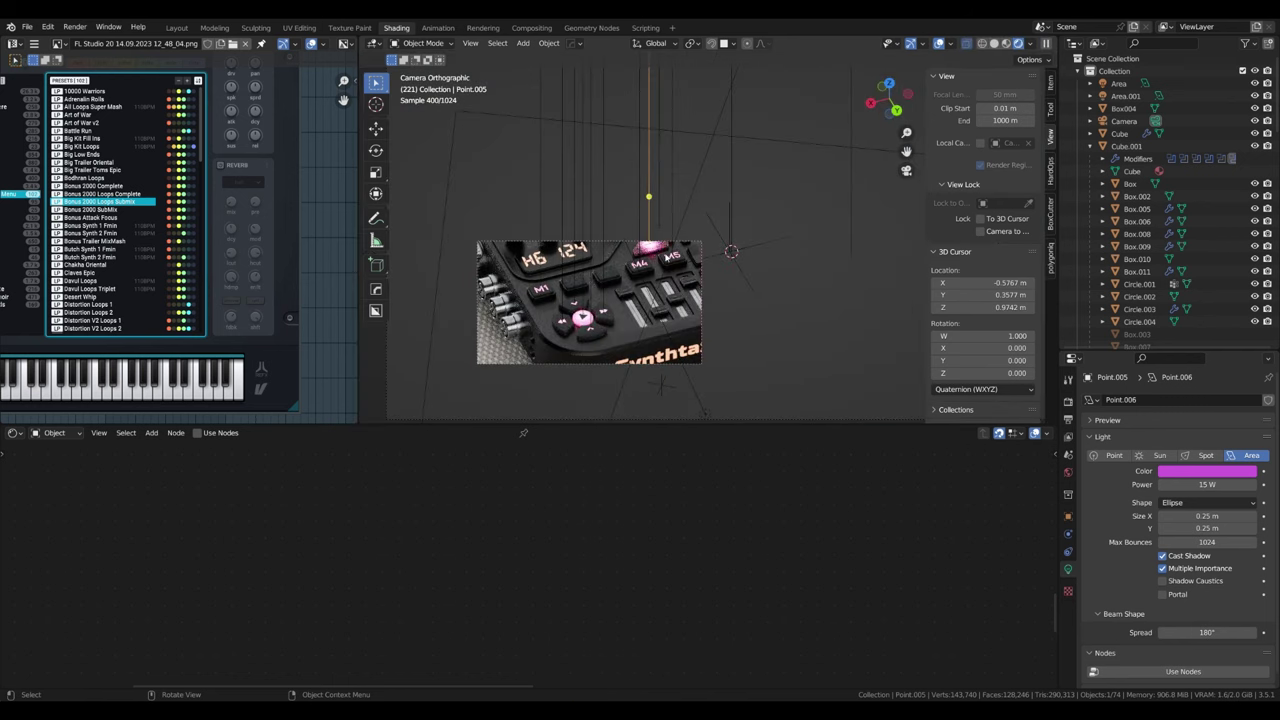
Step: Limit the preview render to the pad region and assign a different pad material
click(624, 263)
click(624, 263)
key(ctrl+b)
drag(559, 198, 747, 377)
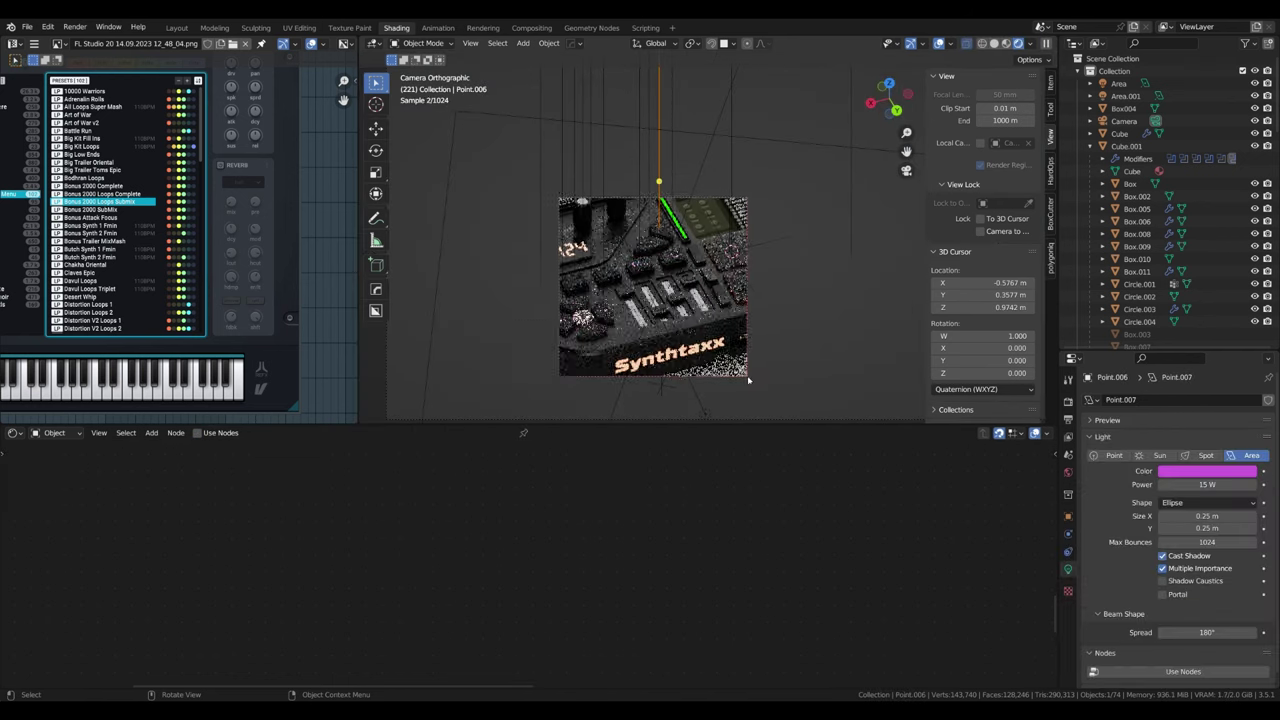
click(510, 548)
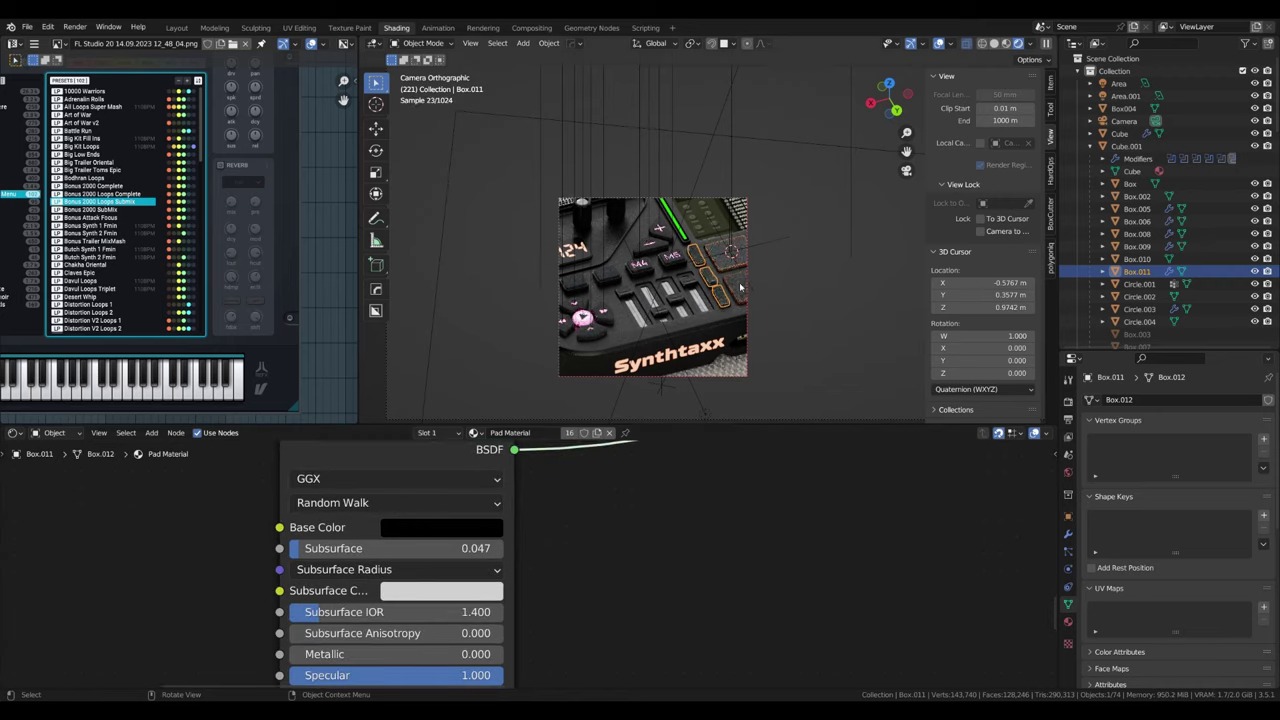
Step: Move the magenta light along X and reshape it into a 0.163×0.475 m rectangle
click(1008, 43)
key(KP_7)
click(551, 318)
key(g)
key(x)
key(Return)
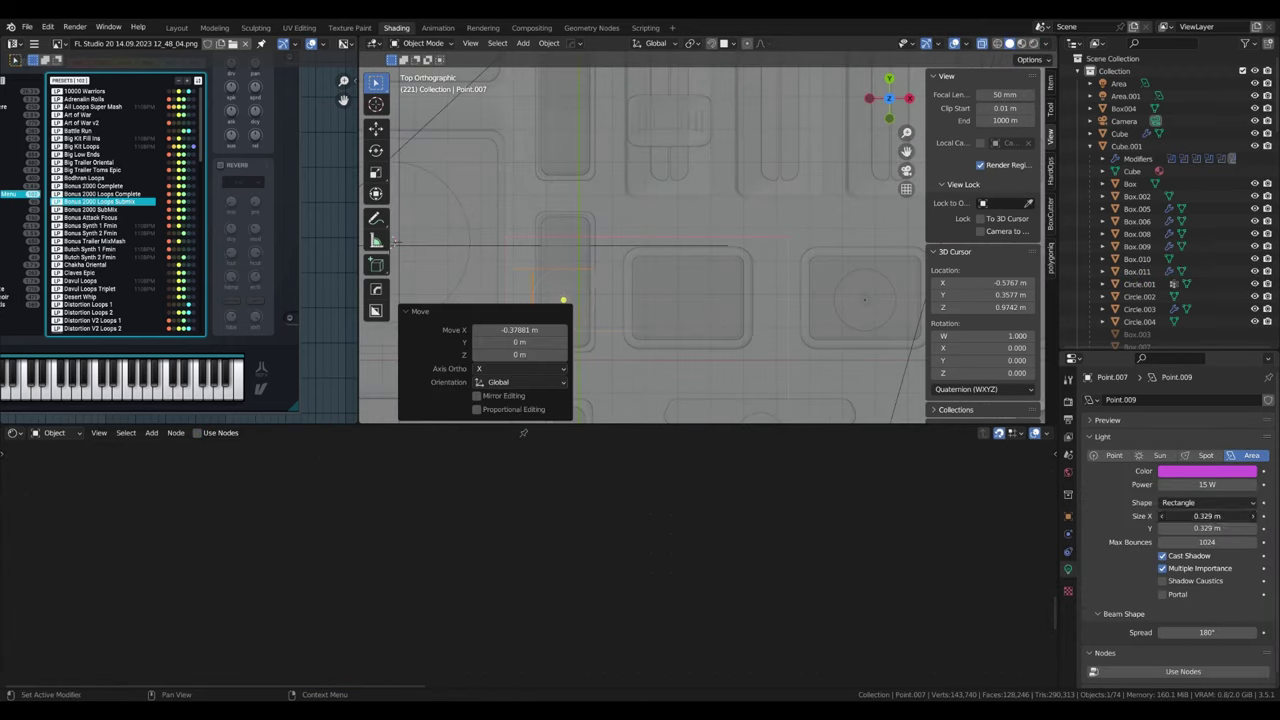
middle_drag(395, 240, 660, 250)
key(KP_0)
click(1030, 43)
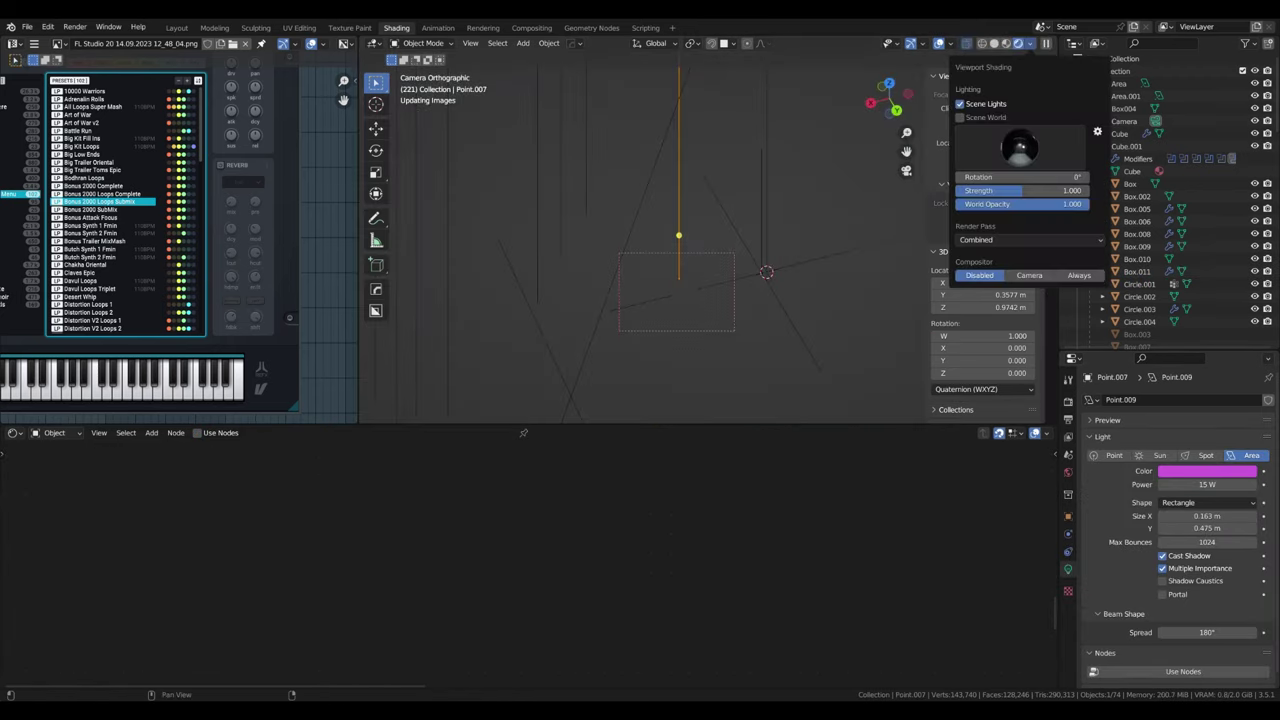
Step: Scale the rectangular magenta light down to about half size
click(667, 305)
key(ctrl+z)
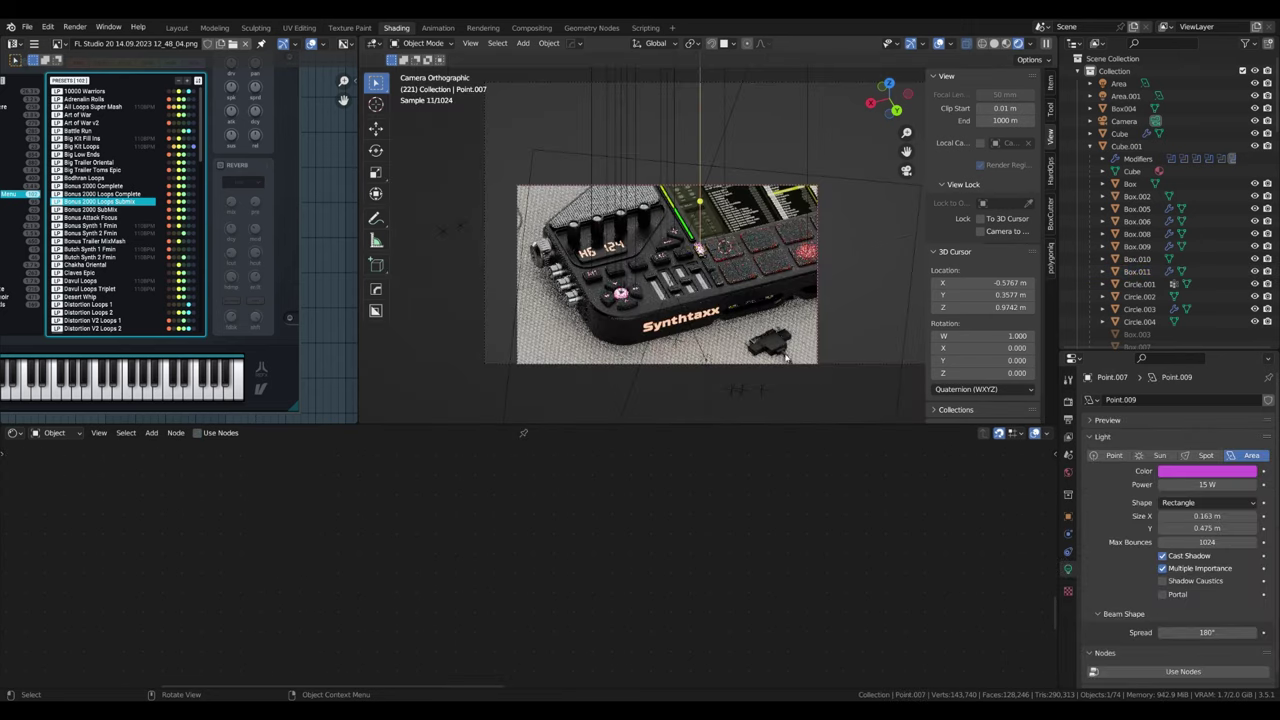
scroll(709, 295, up, 3)
middle_drag(709, 295, 737, 338)
scroll(737, 338, up, 3)
key(KP_7)
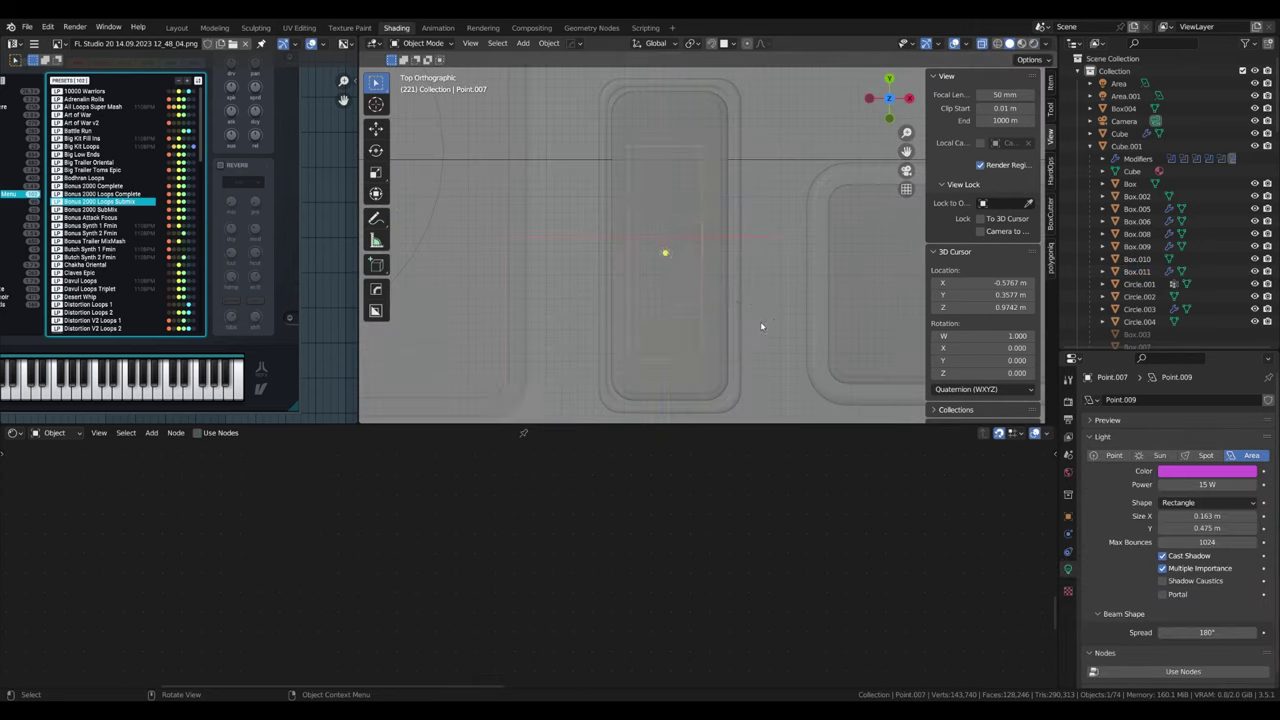
key(s)
click(760, 321)
key(KP_0)
click(782, 348)
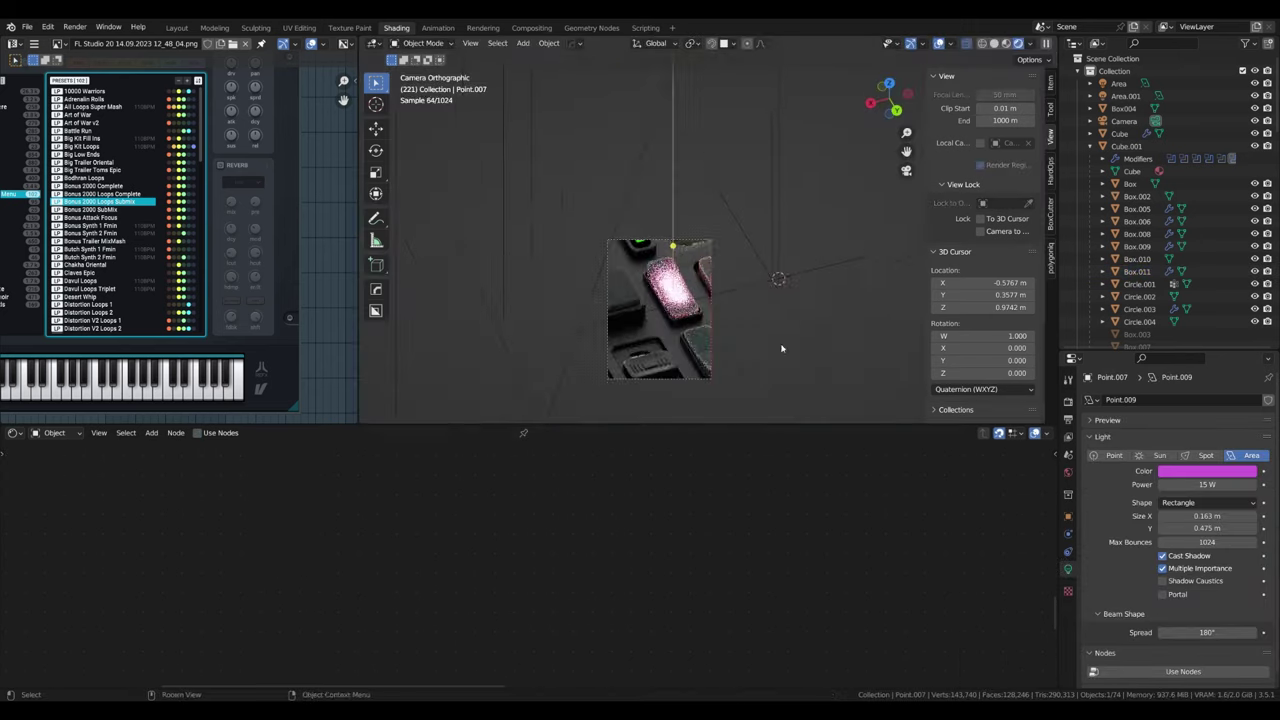
Step: Stretch the light along X and save the file
key(KP_7)
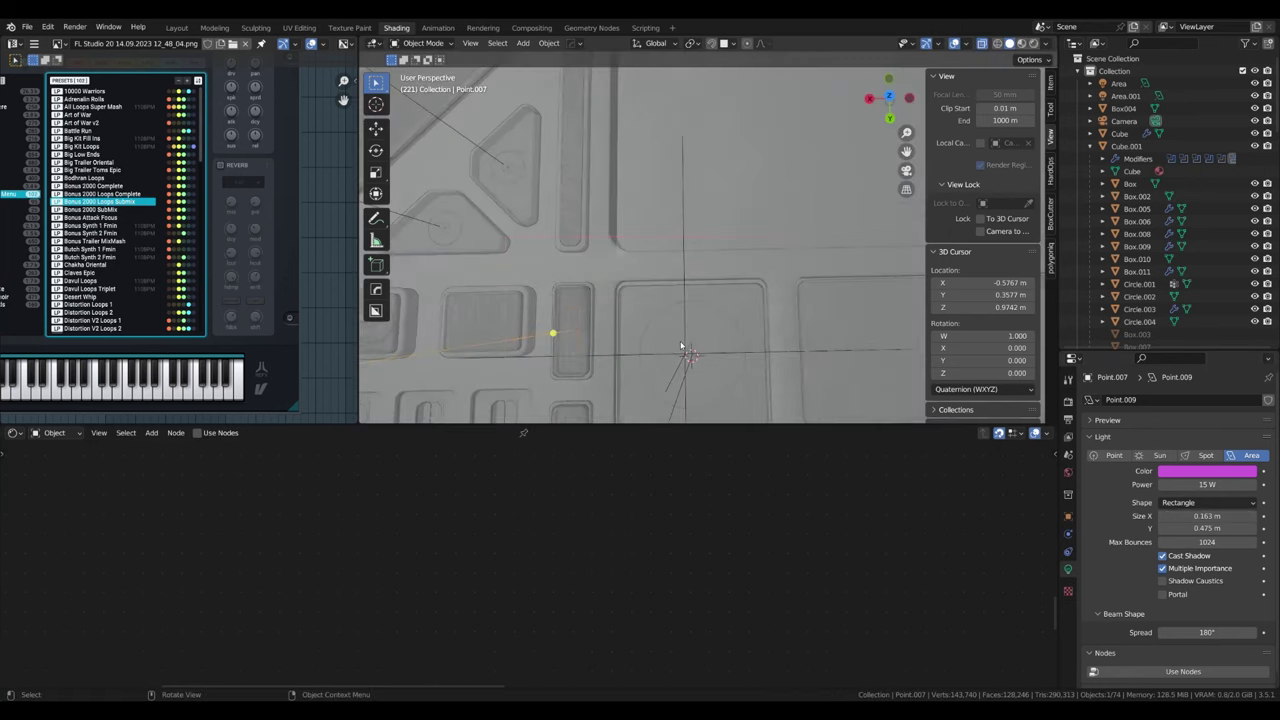
key(s)
key(x)
click(800, 208)
scroll(700, 220, up, 3)
key(KP_0)
key(ctrl+s)
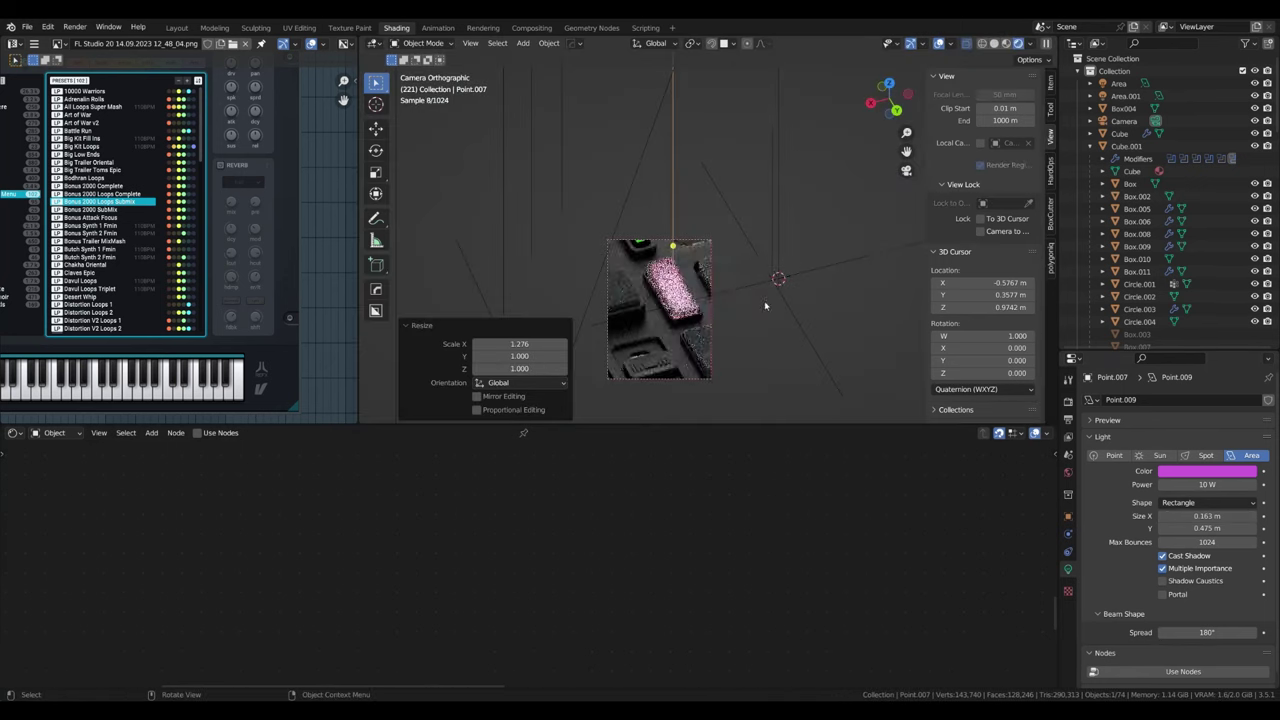
click(780, 280)
click(474, 433)
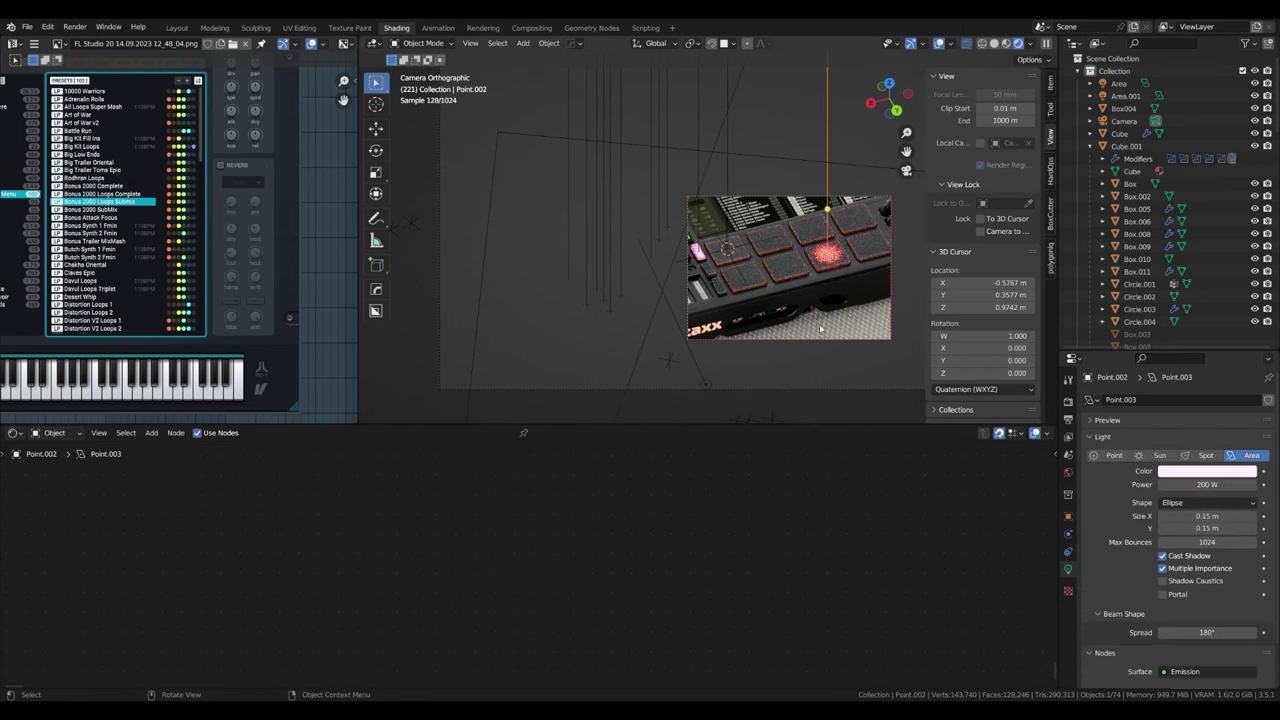
Step: Select the pad's accent light, change its colour from cyan to blue, and raise power to 708.4 W
scroll(539, 662, up, 3)
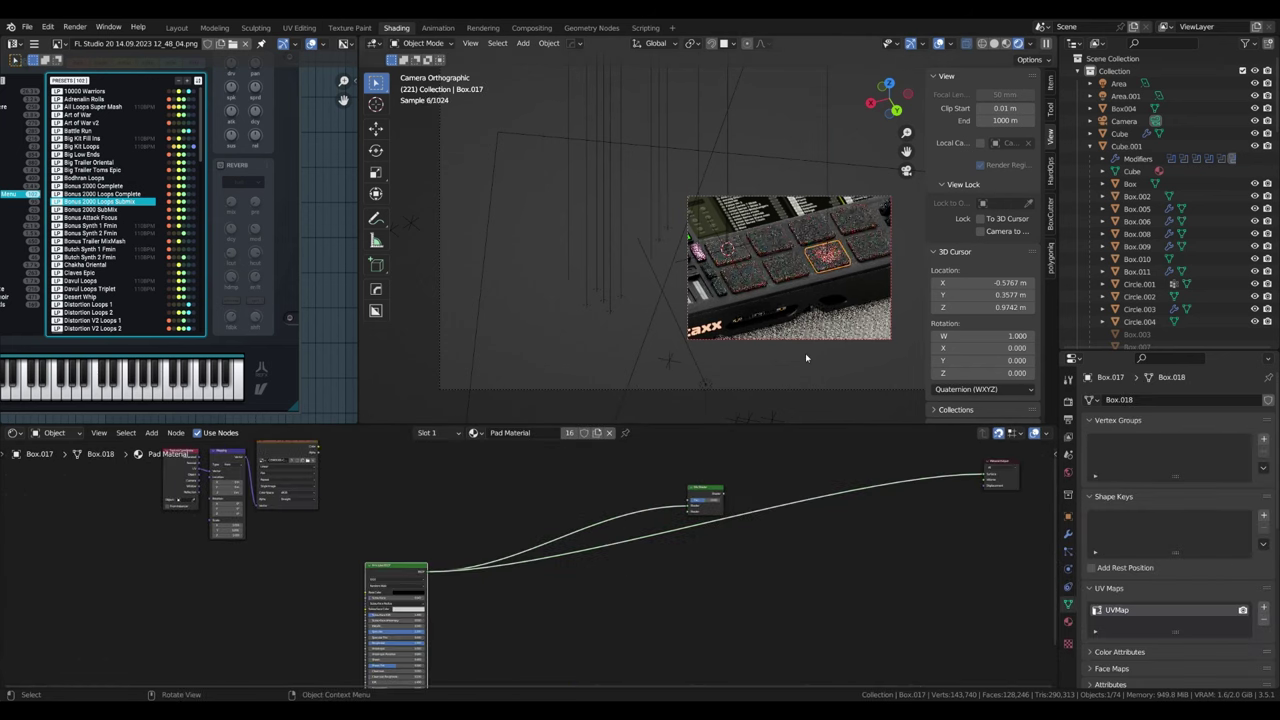
click(513, 512)
click(827, 294)
click(1223, 470)
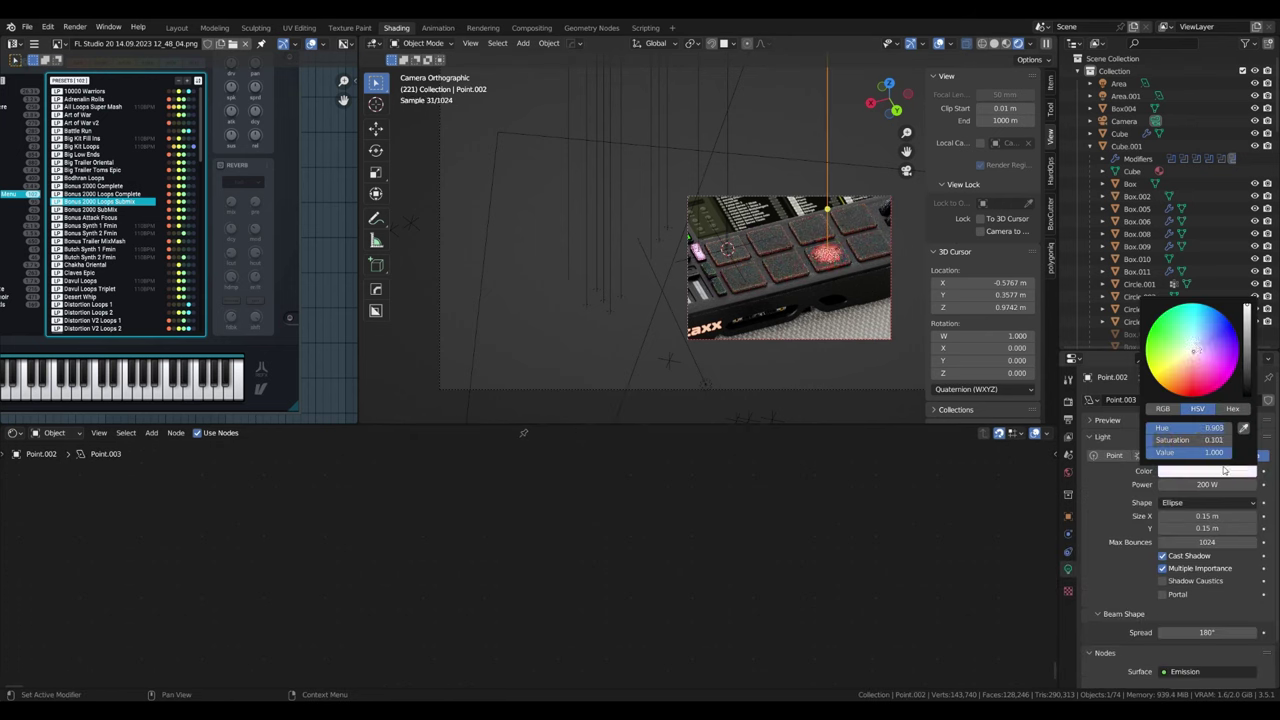
click(1255, 473)
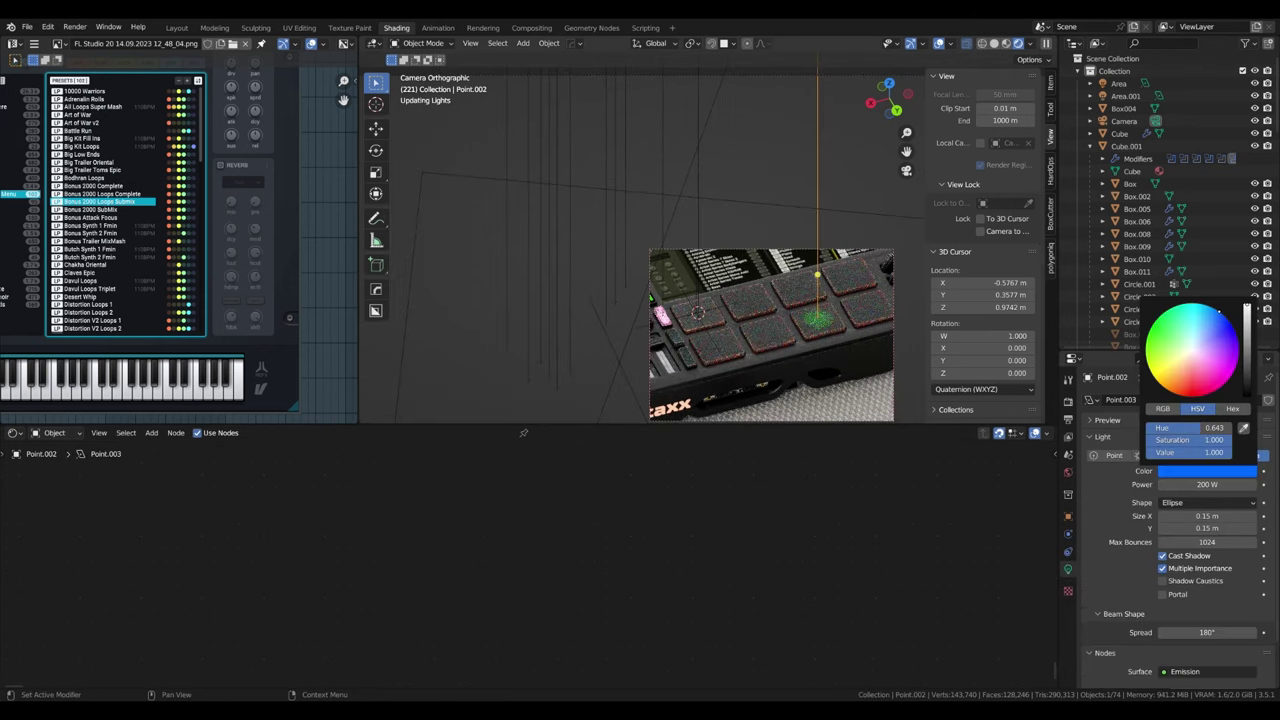
click(1220, 316)
drag(1207, 484, 1230, 484)
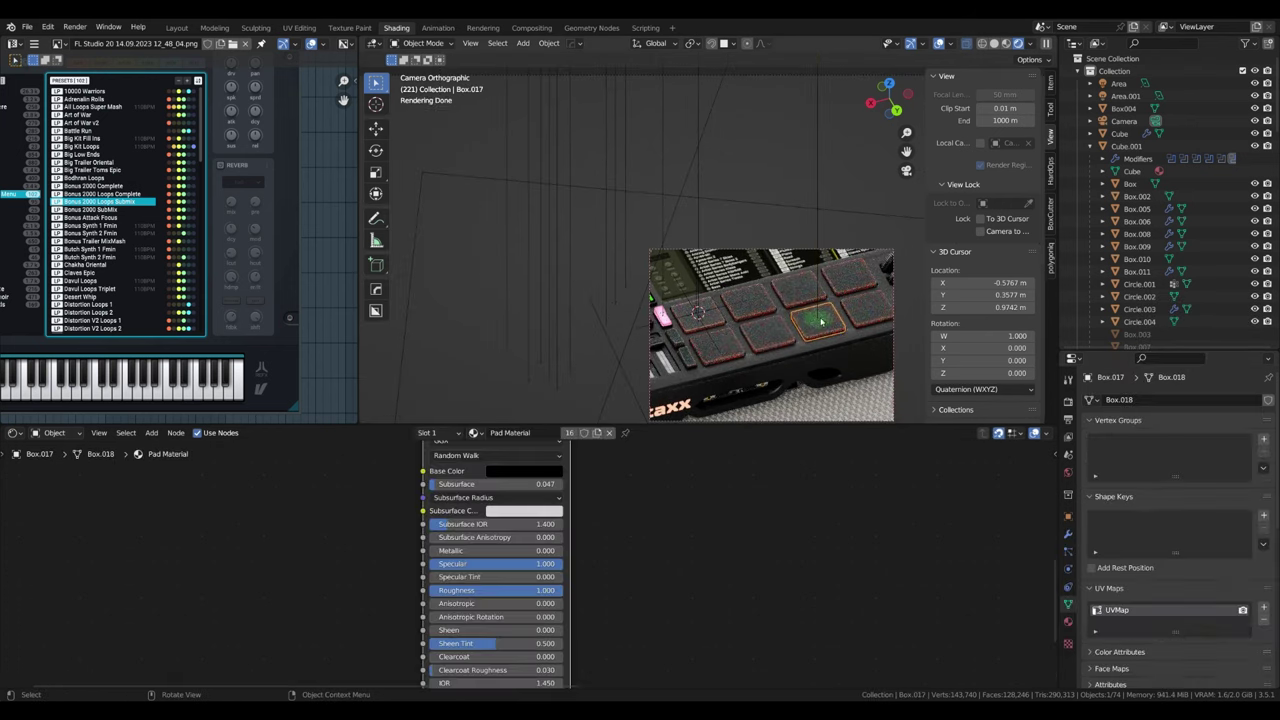
scroll(808, 330, down, 1)
Step: Switch the accent light from area to point and tint it lavender
click(1110, 455)
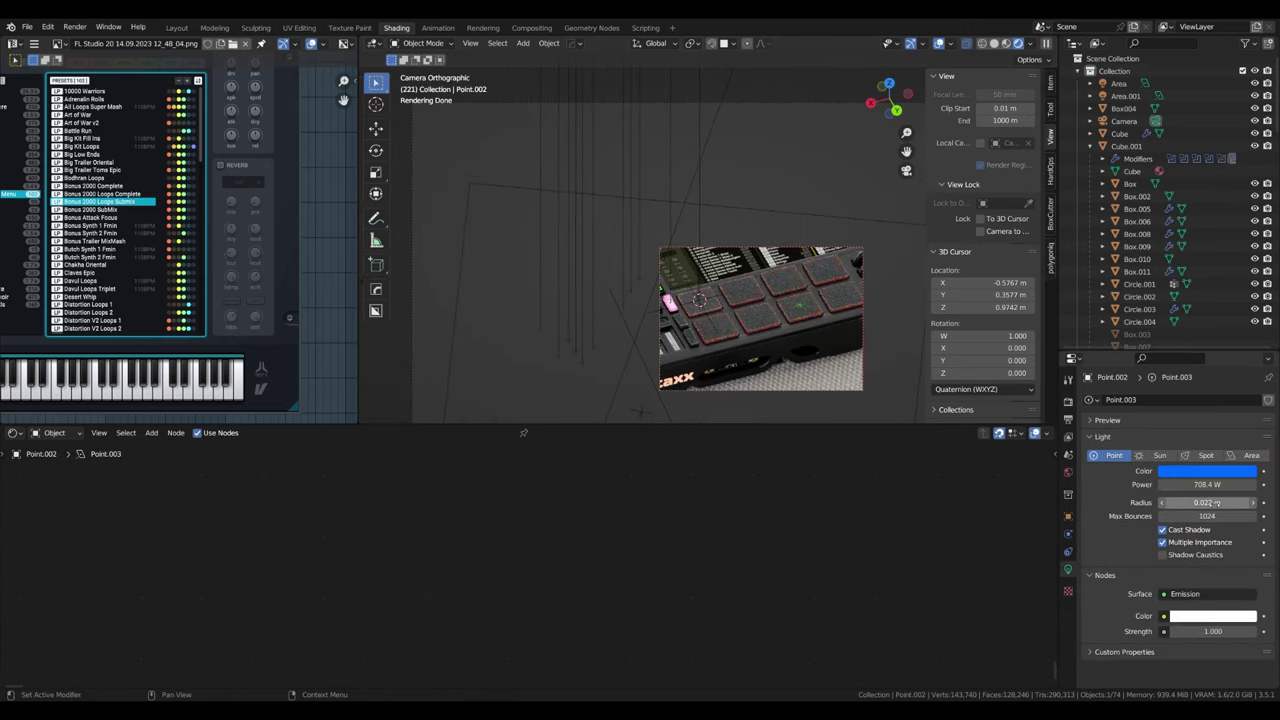
click(1207, 470)
click(1192, 340)
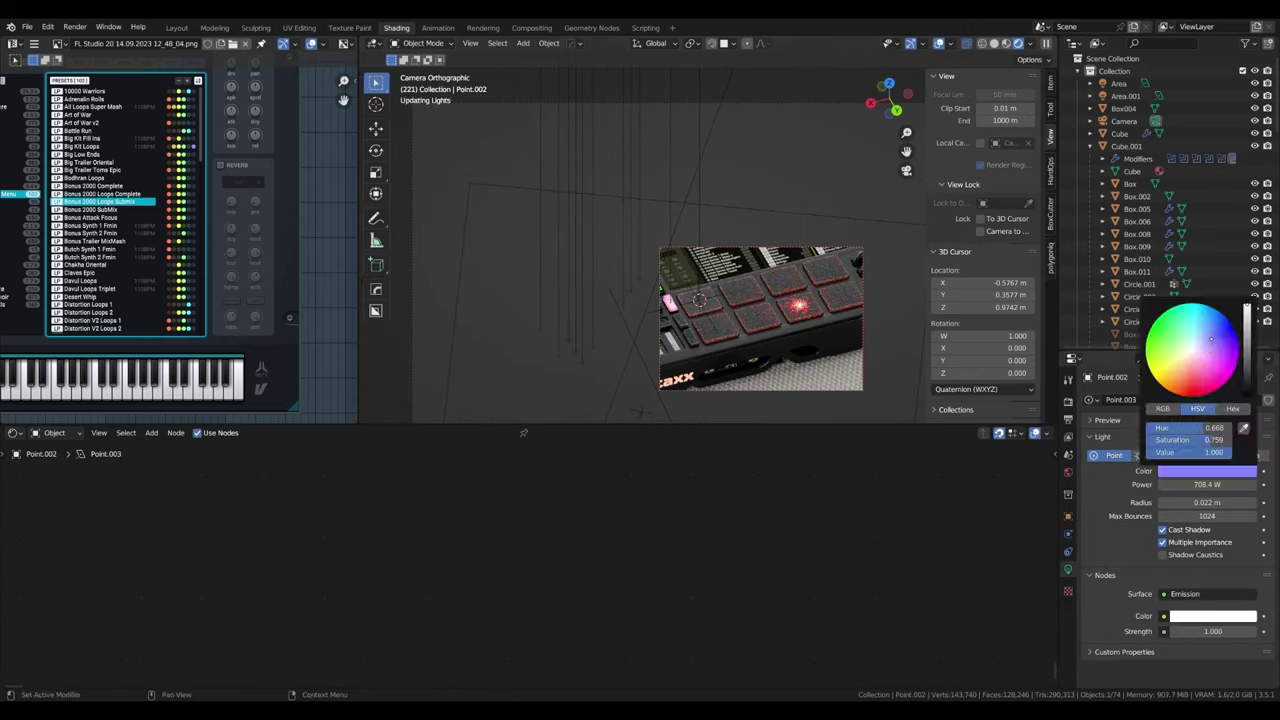
scroll(802, 345, down, 2)
click(1207, 470)
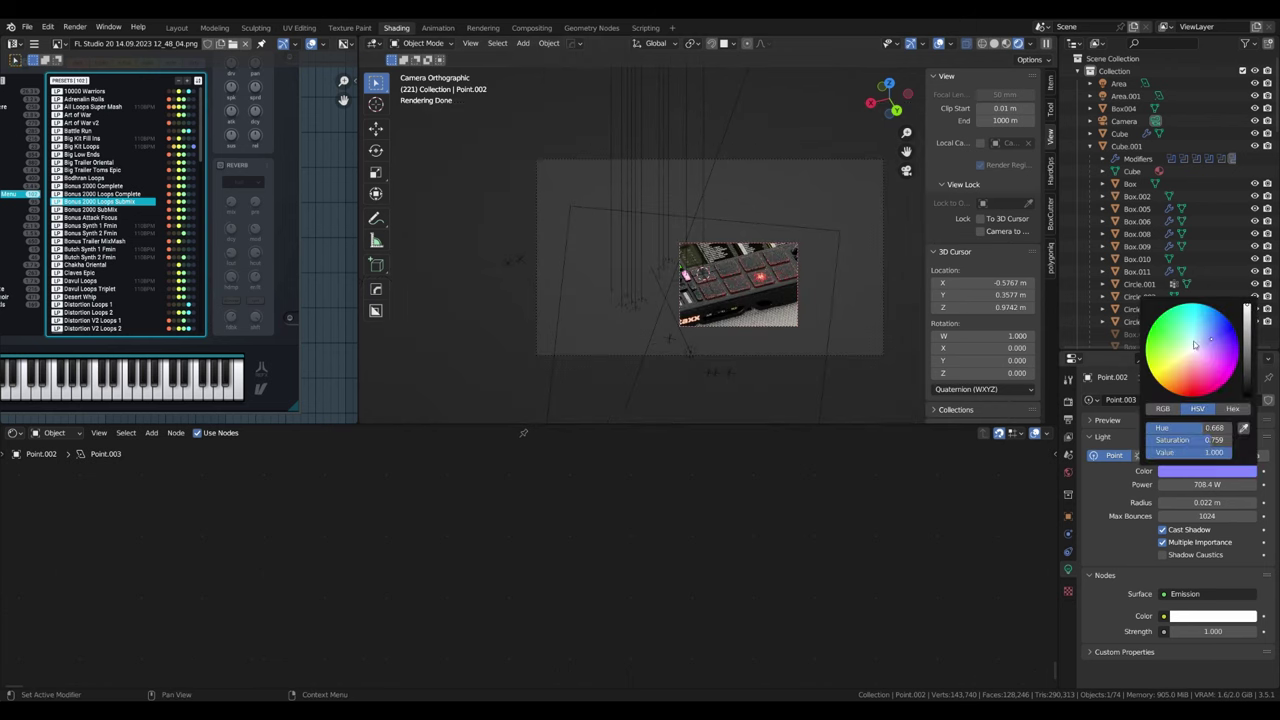
click(1068, 401)
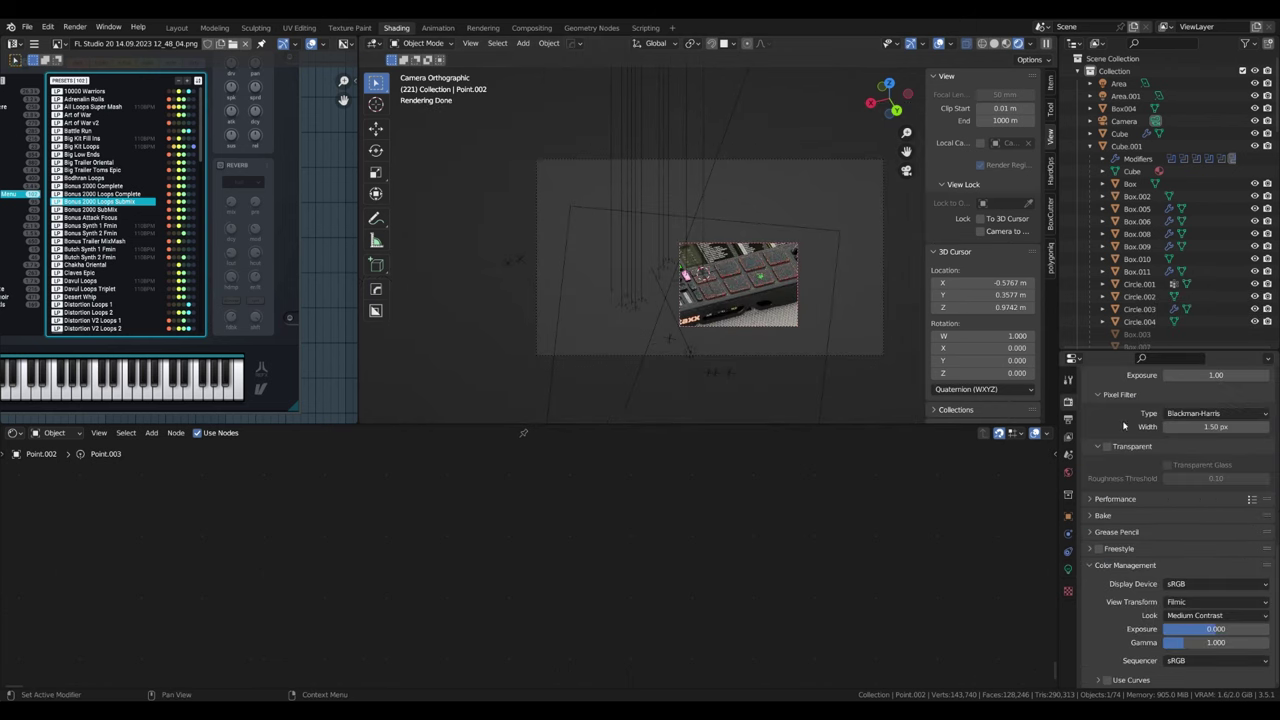
scroll(700, 290, up, 3)
scroll(700, 290, down, 1)
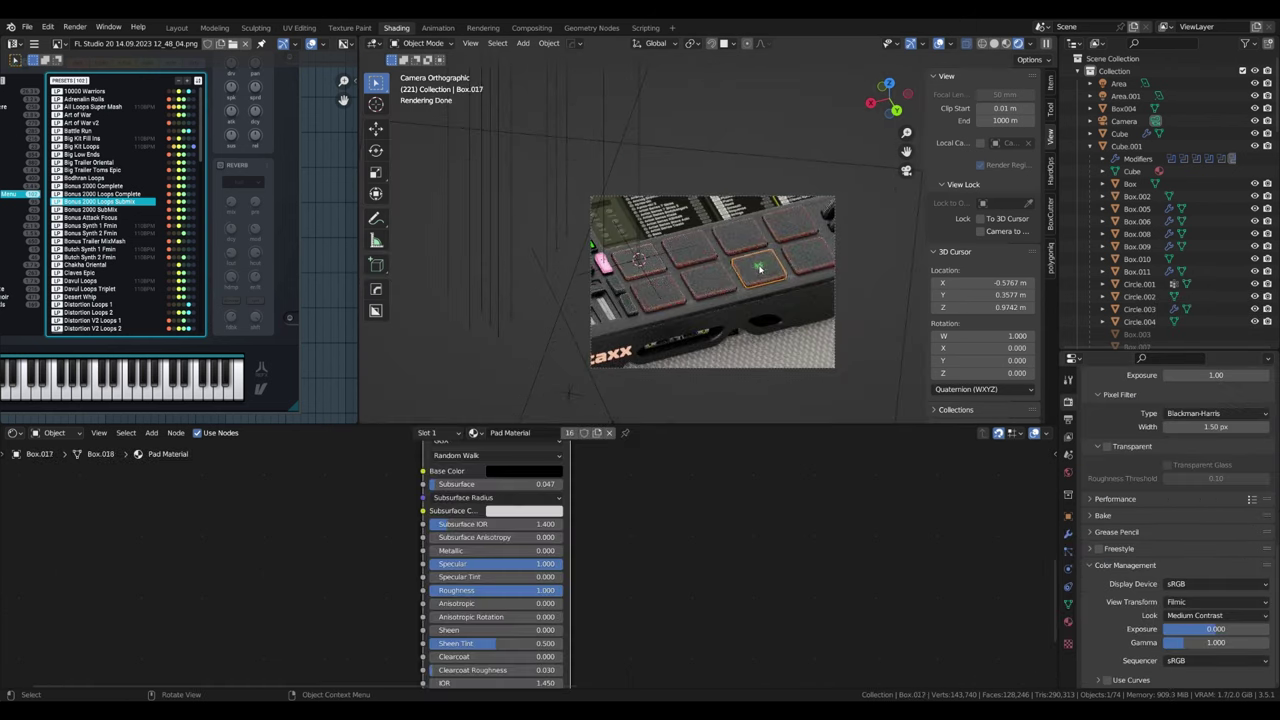
key(Home)
Step: Add a cube, lower it along Z and give it an Emission shader
key(shift+a)
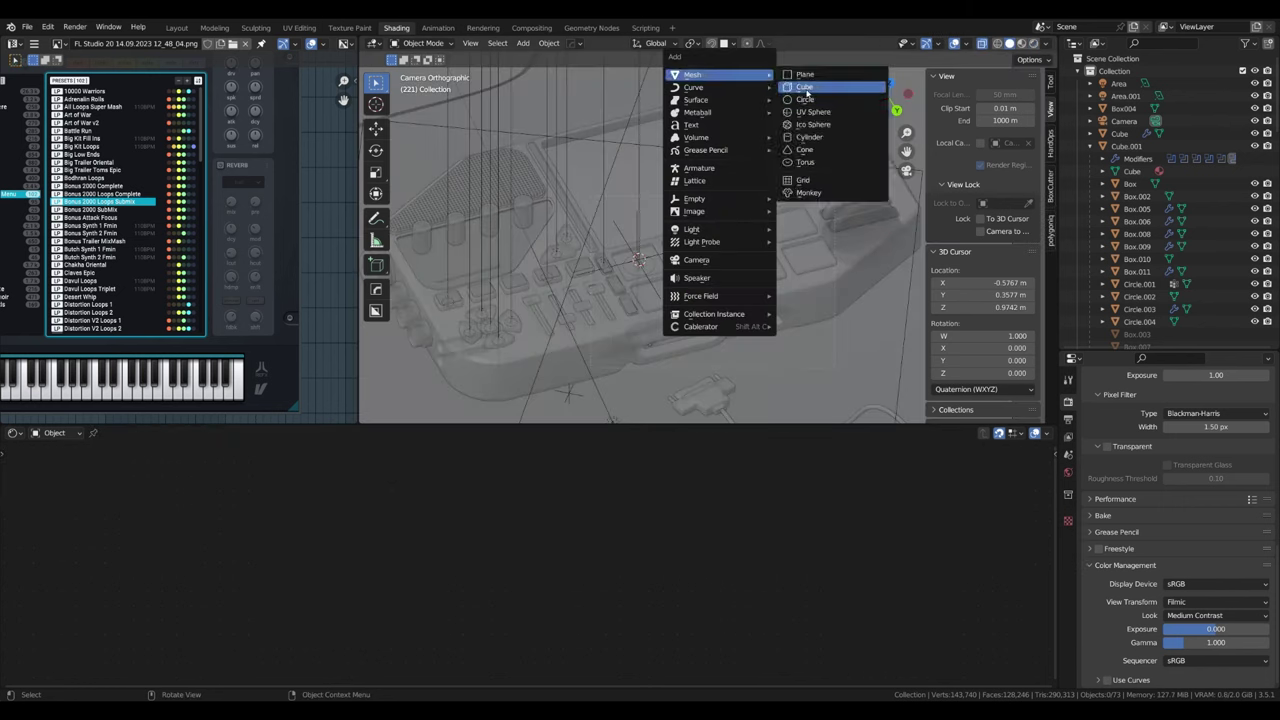
click(806, 86)
middle_drag(654, 261, 723, 246)
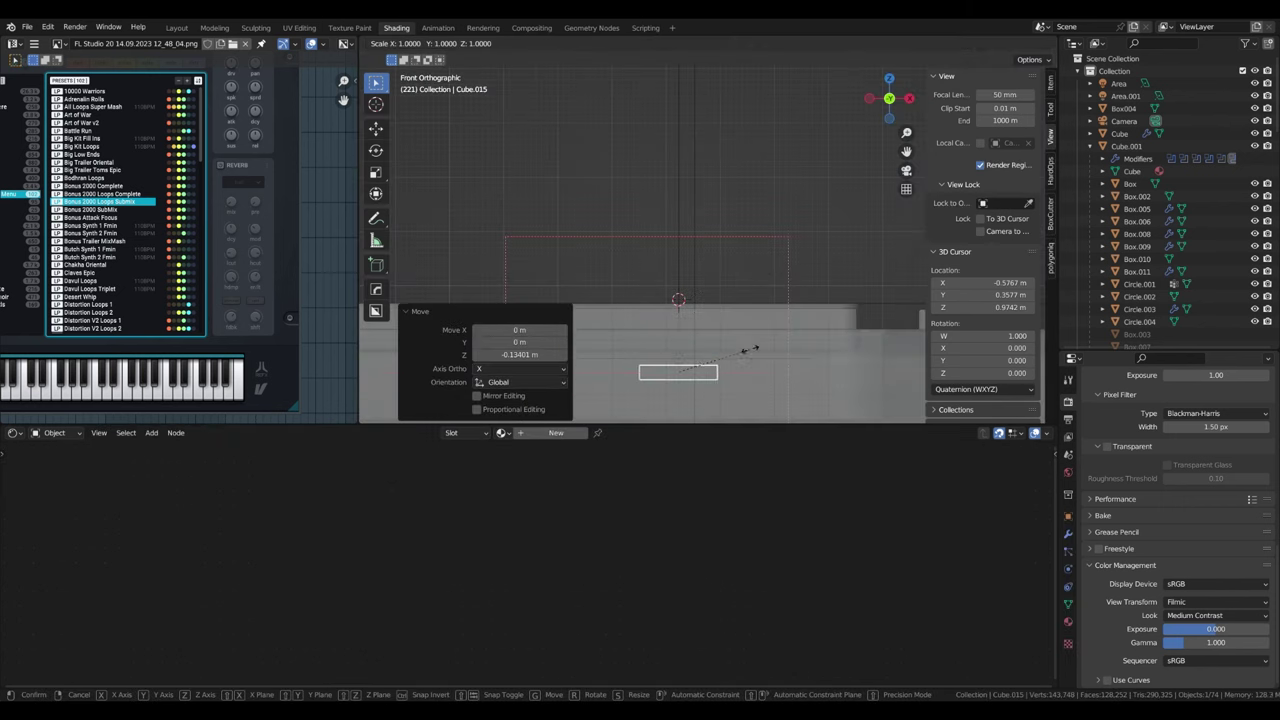
click(664, 284)
text(xemission)
key(Return)
click(660, 520)
key(KP_0)
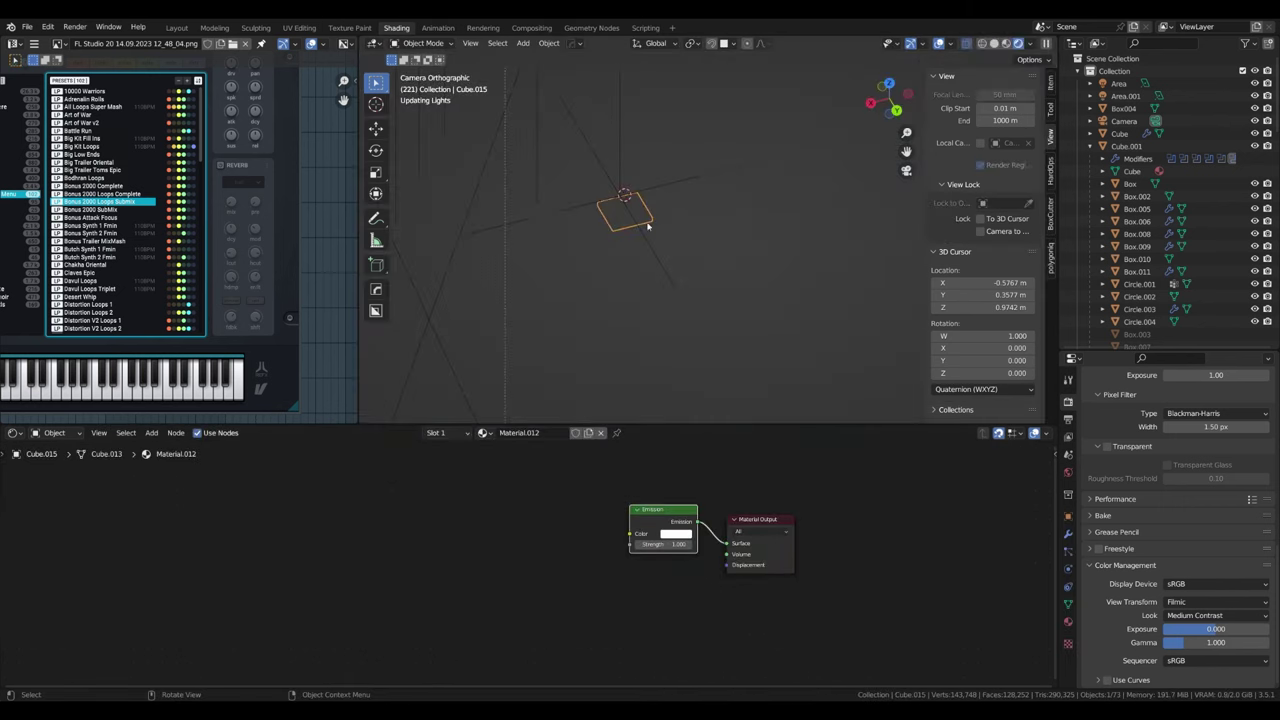
click(663, 219)
click(672, 222)
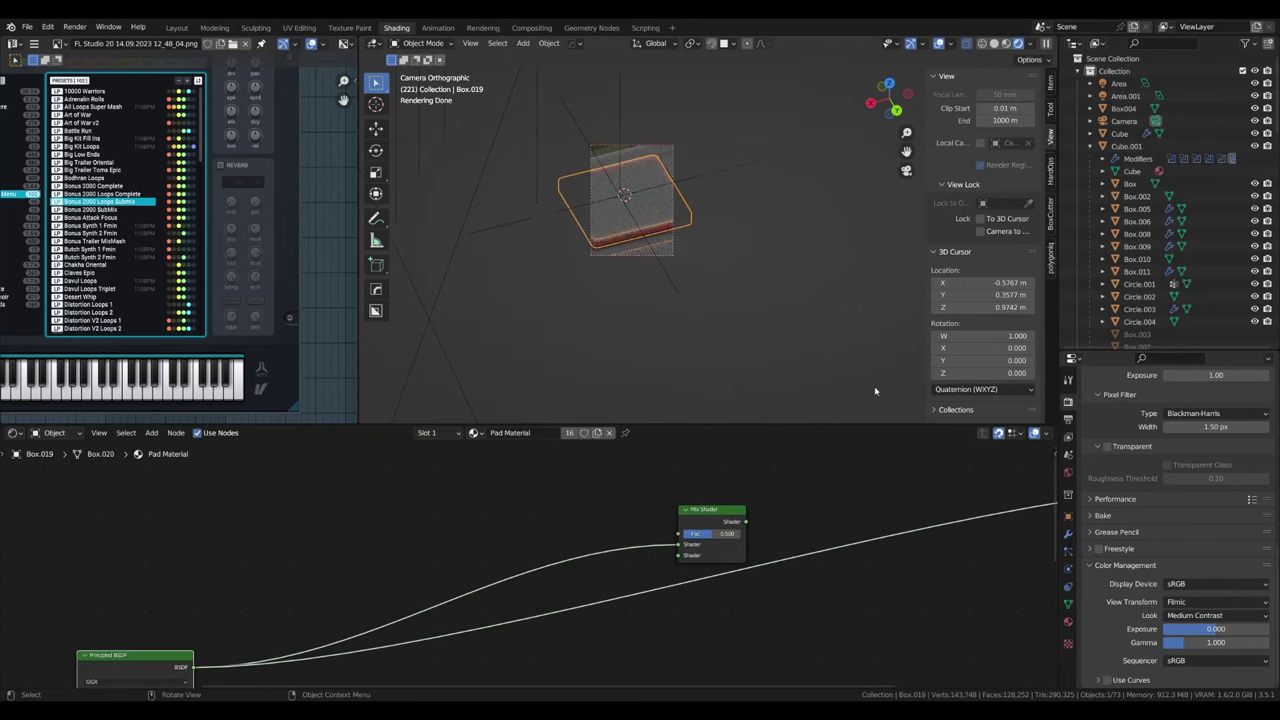
scroll(507, 651, up, 4)
scroll(440, 662, down, 3)
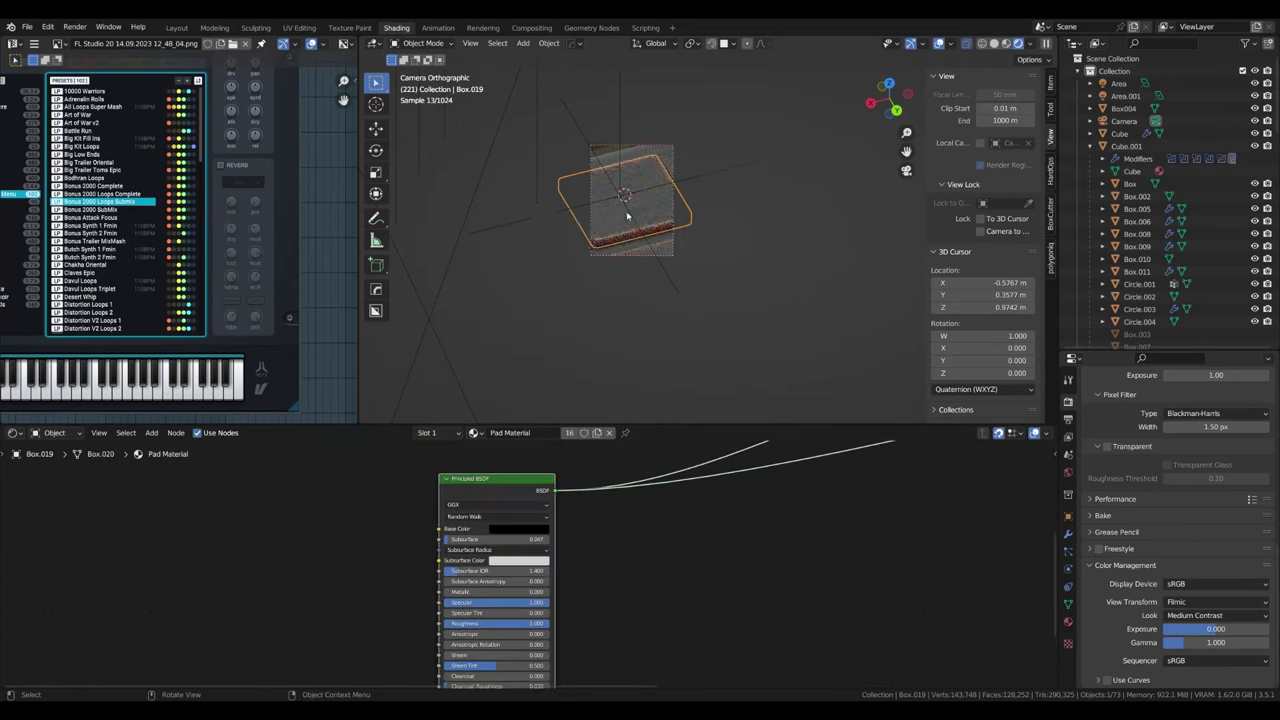
Step: Add a point light at the 3D cursor above the pad
key(ctrl+alt+b)
key(shift+a)
click(668, 358)
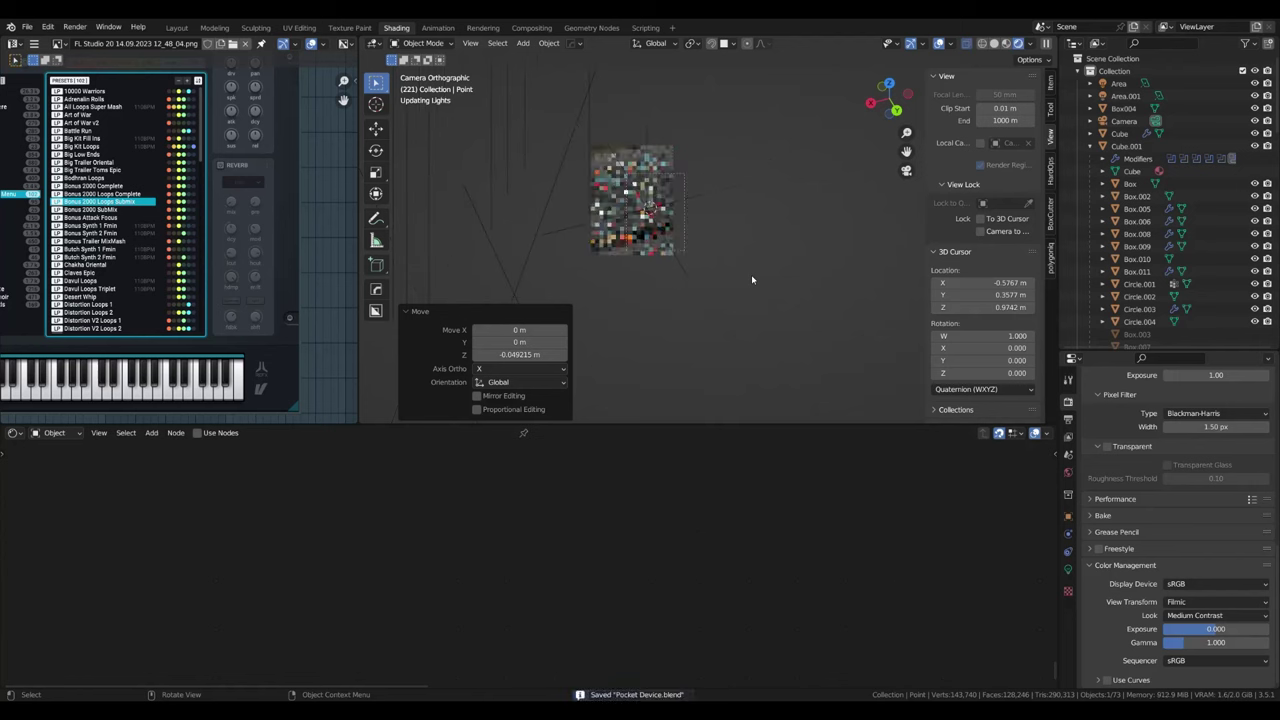
click(681, 224)
middle_drag(681, 224, 664, 237)
scroll(664, 237, up, 4)
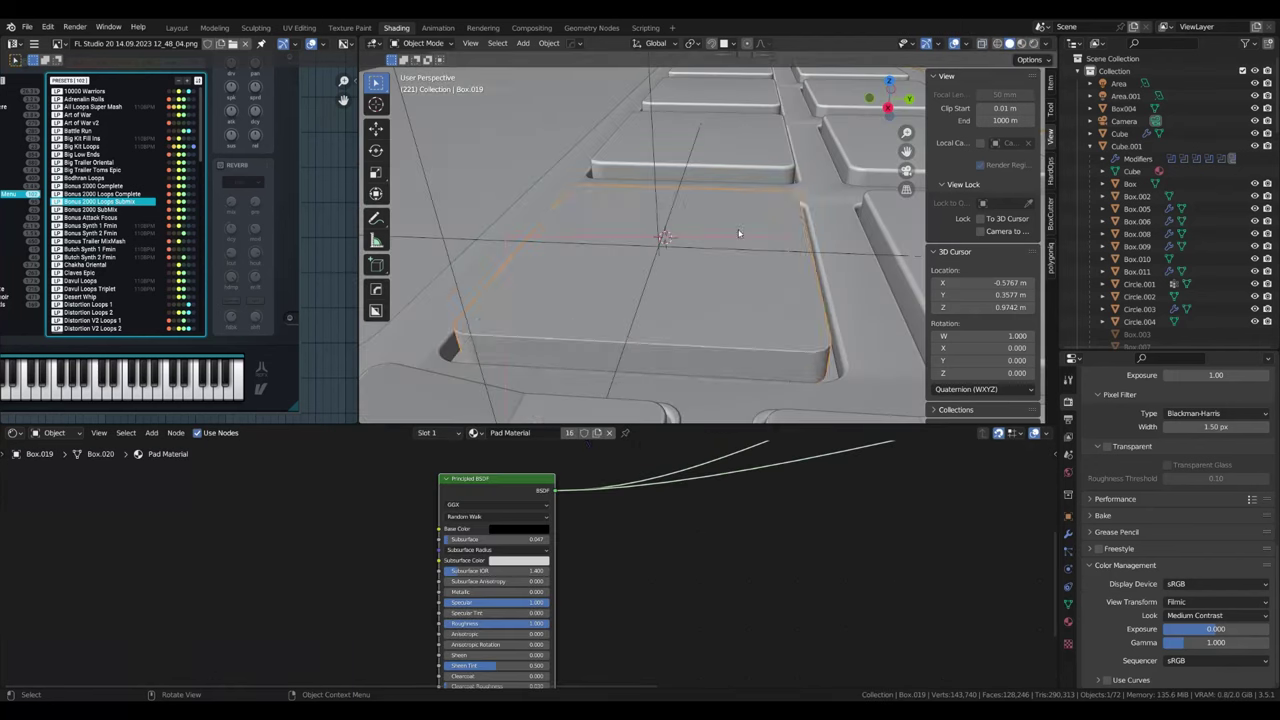
click(664, 300)
click(1068, 533)
middle_drag(664, 300, 680, 260)
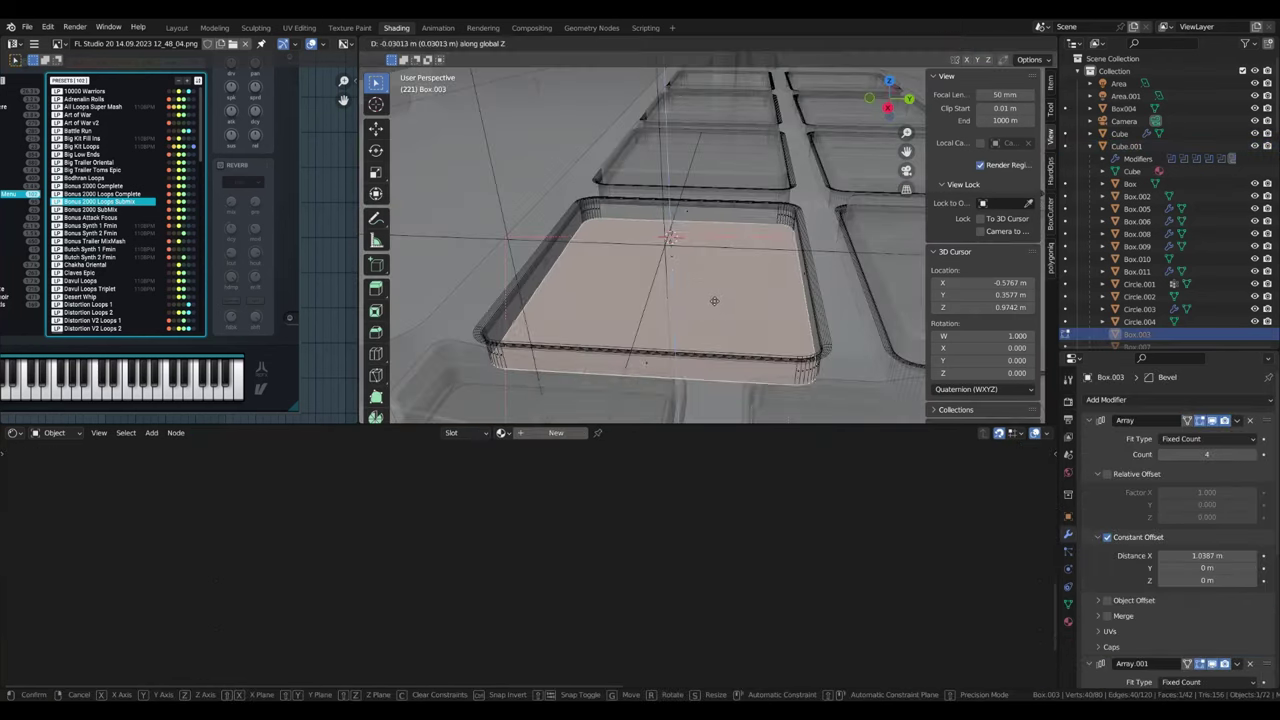
Step: Add an area light, raise it along Z above the pad and rotate it 180° about X
key(shift+a)
click(735, 268)
key(g)
key(z)
click(756, 330)
scroll(1160, 250, down, 8)
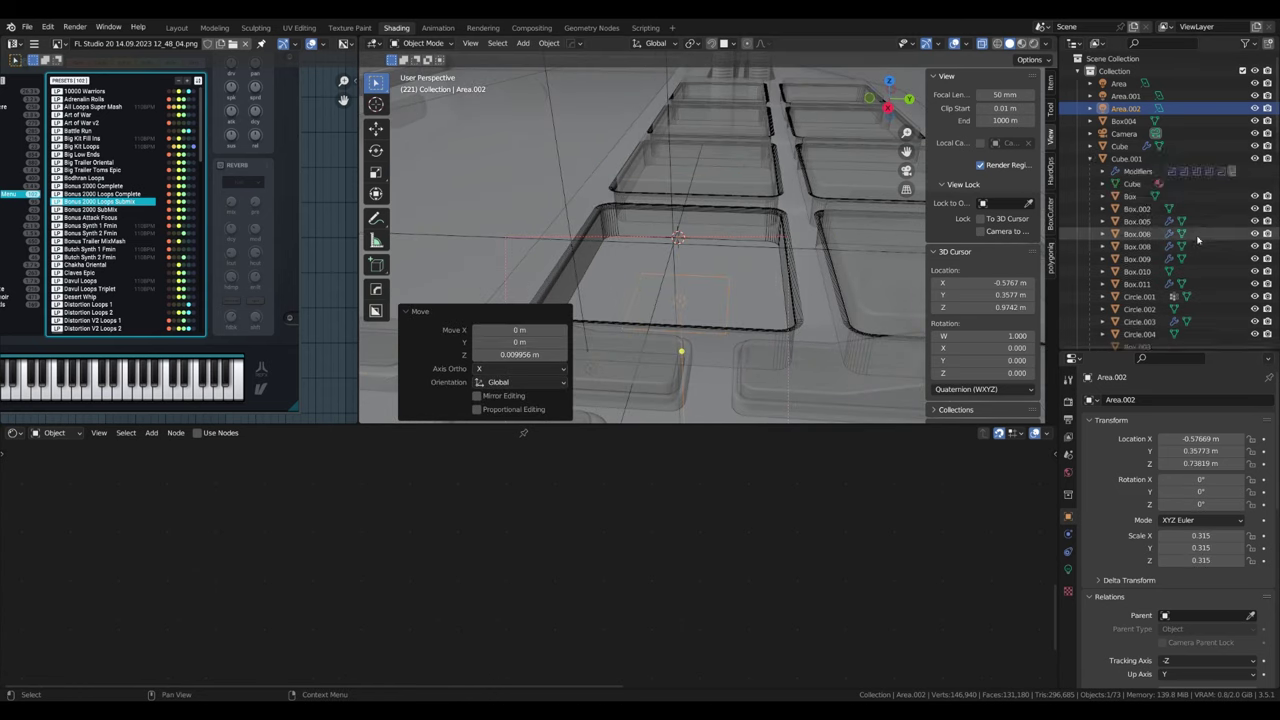
key(KP_0)
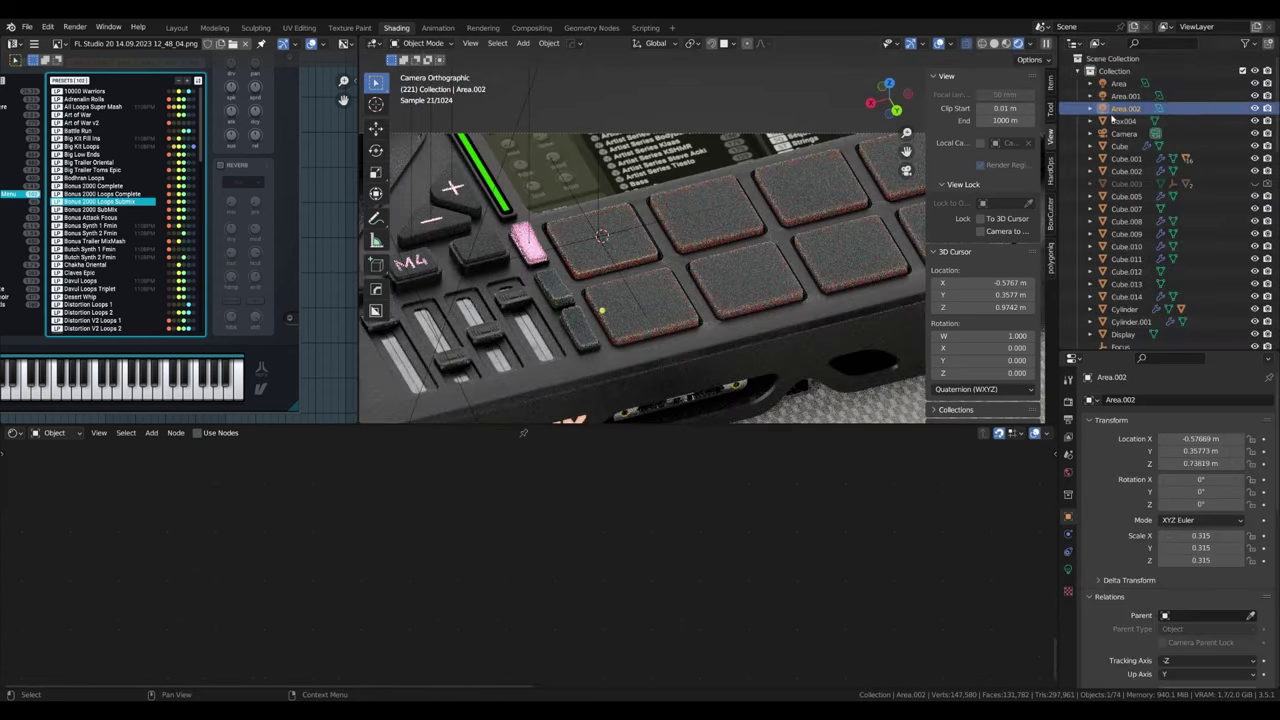
text(rx180)
key(Return)
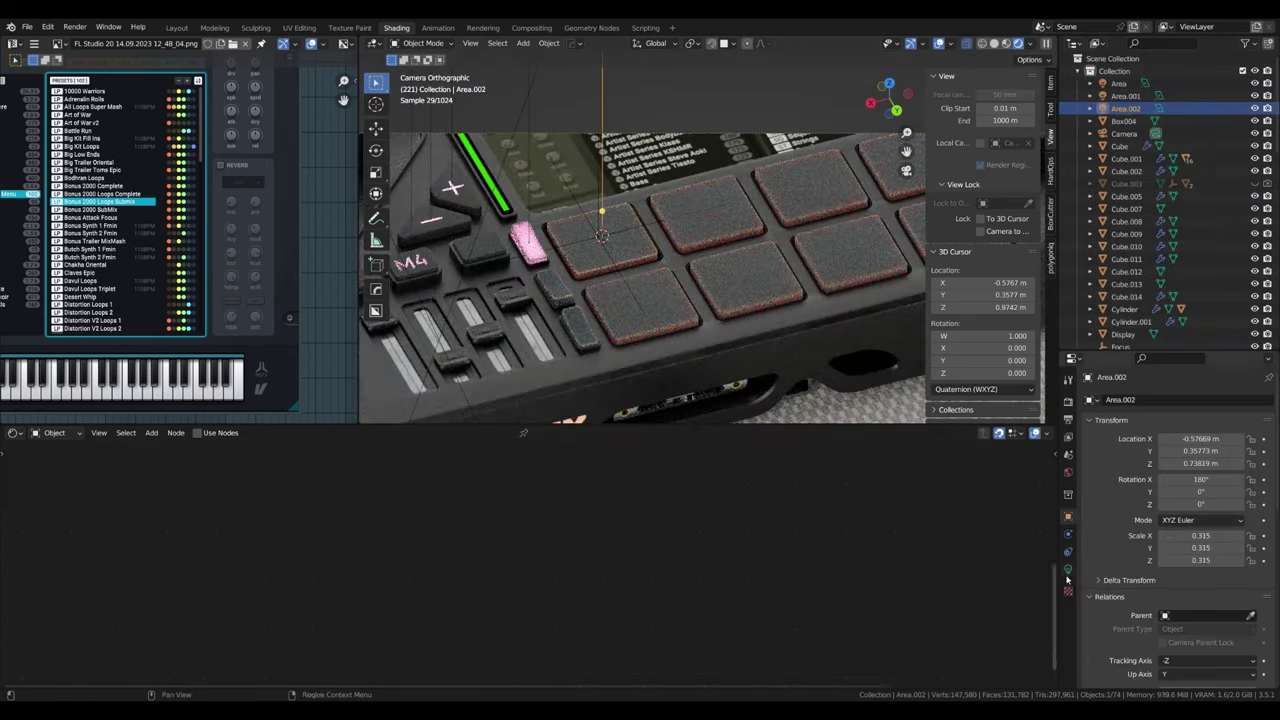
Step: Duplicate the magenta accent light and position the copy, checking it from the back view
click(622, 256)
scroll(657, 534, up, 2)
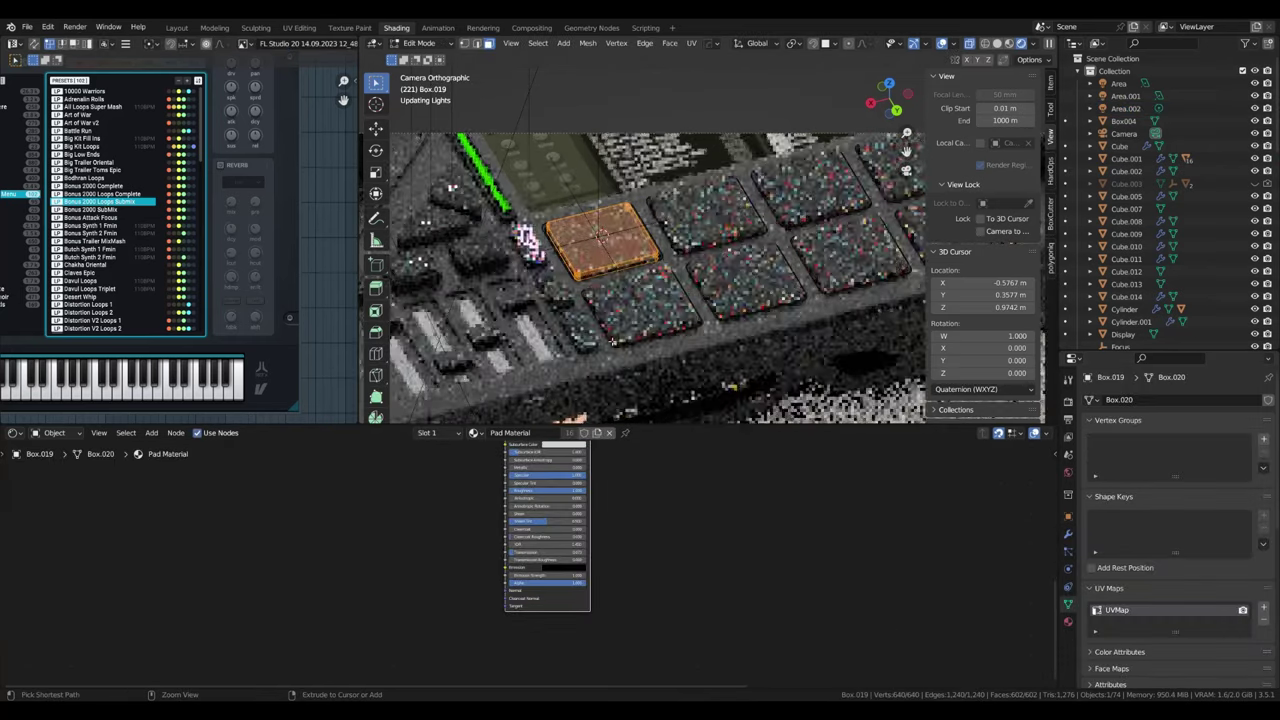
click(452, 187)
key(Tab)
key(Tab)
click(528, 245)
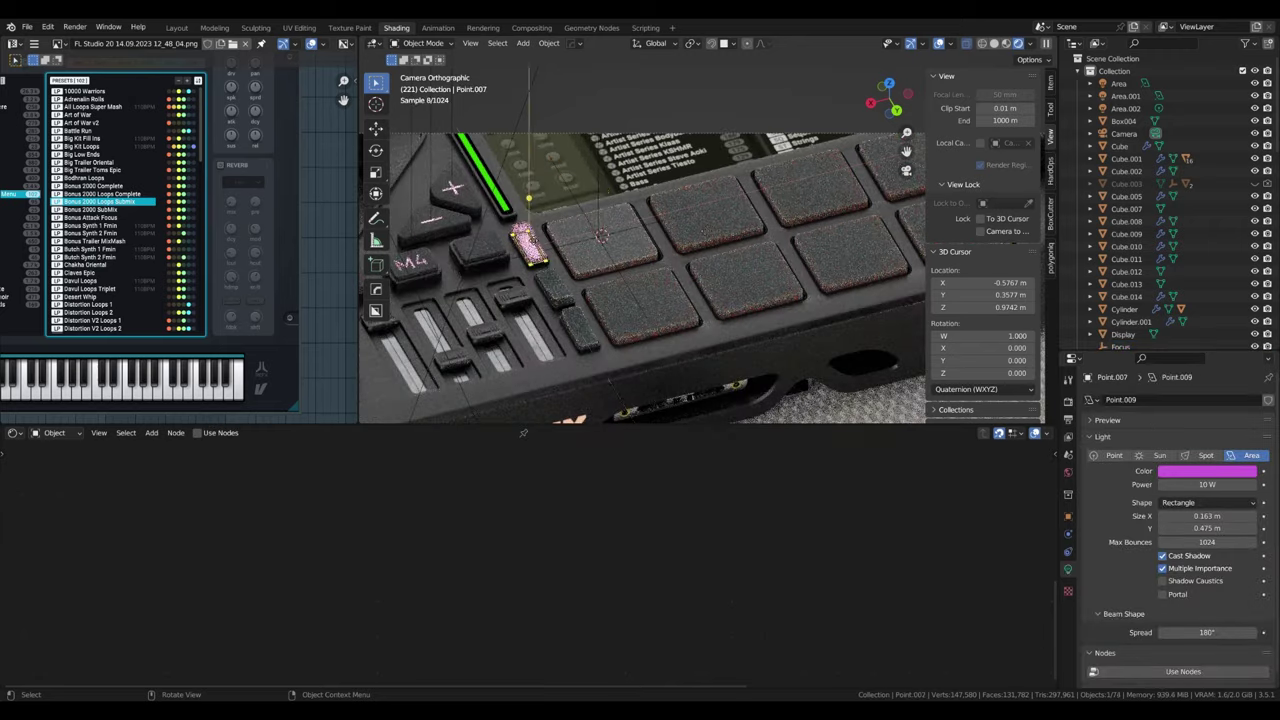
click(697, 233)
key(ctrl+KP_1)
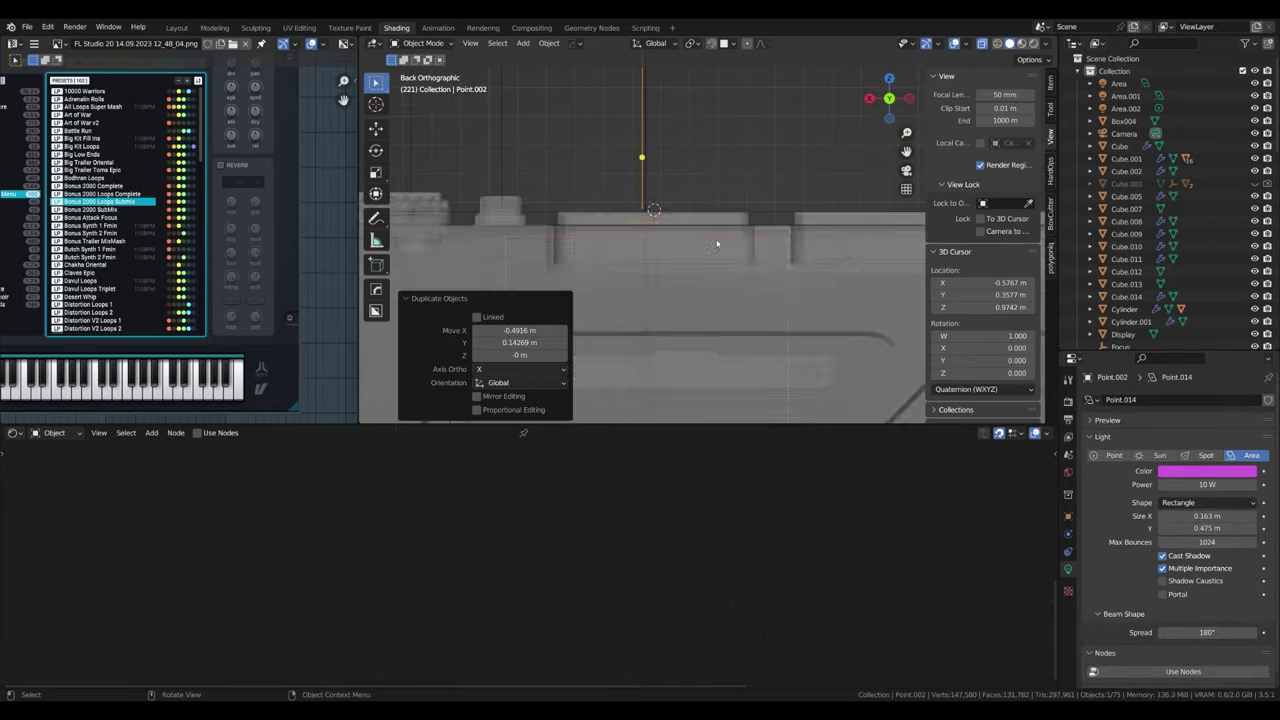
click(540, 250)
shift+middle_drag(641, 267, 428, 243)
click(684, 281)
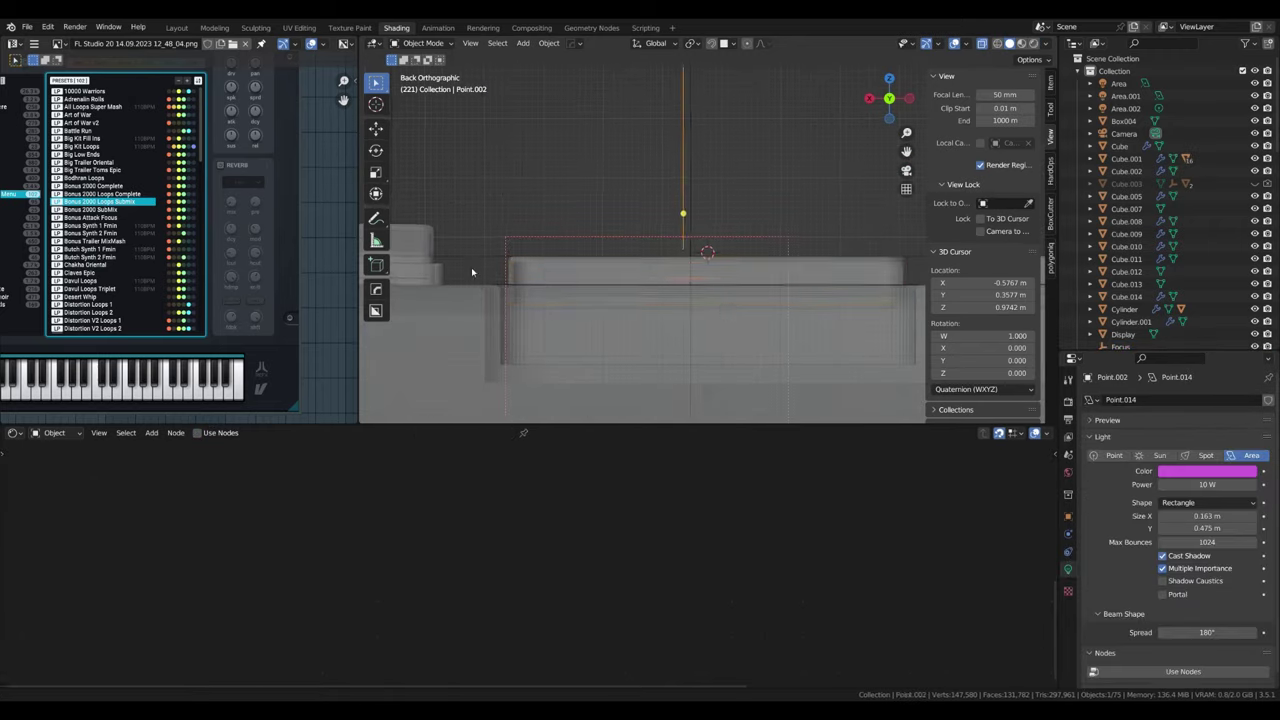
Step: Inspect the duplicated light's placement in wireframe, then return to the rendered camera view
key(shift+z)
click(860, 266)
click(858, 228)
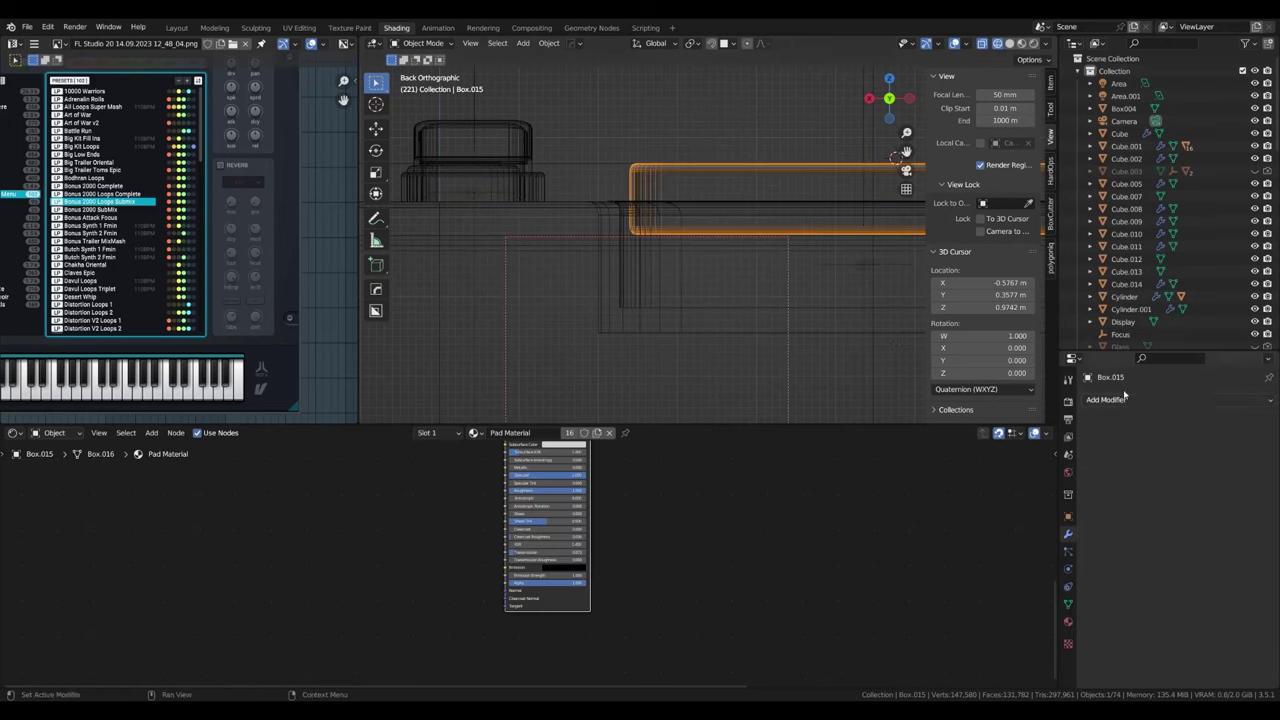
click(470, 140)
key(KP_0)
key(shift+z)
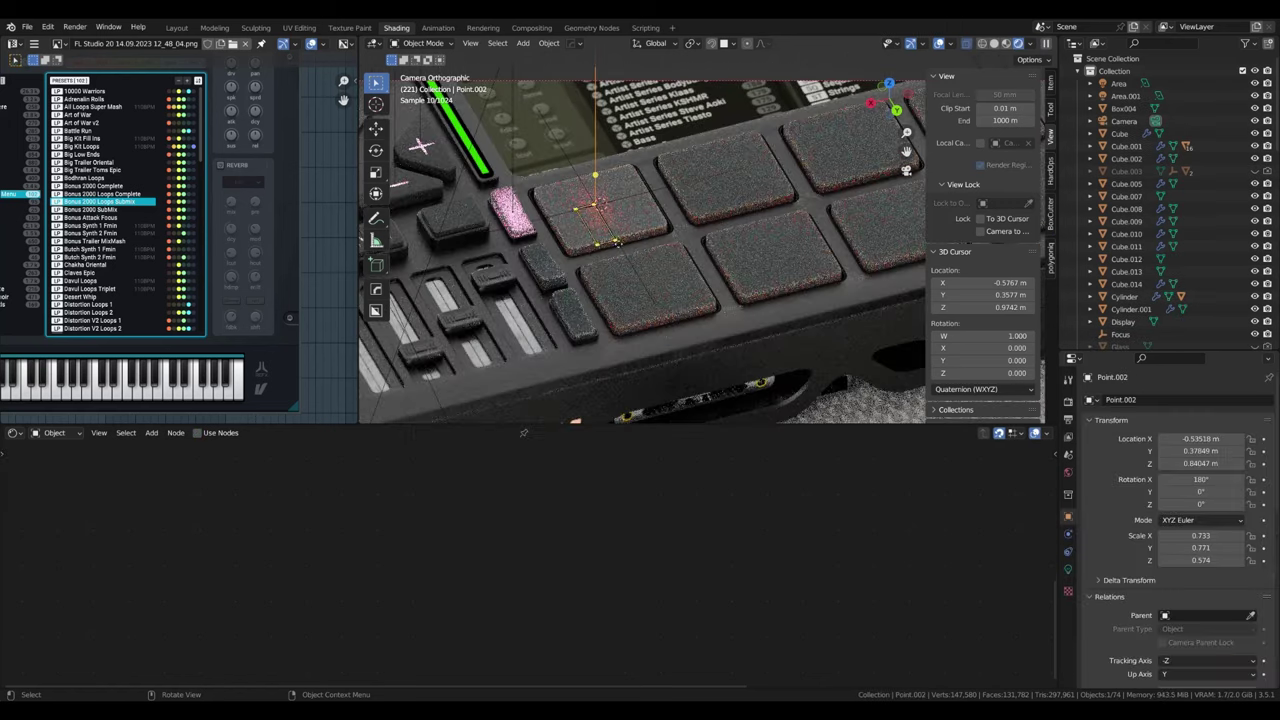
click(645, 240)
Step: Undo the accidental modifier change and set the duplicated light to an area light
click(1137, 400)
click(1027, 597)
key(ctrl+z)
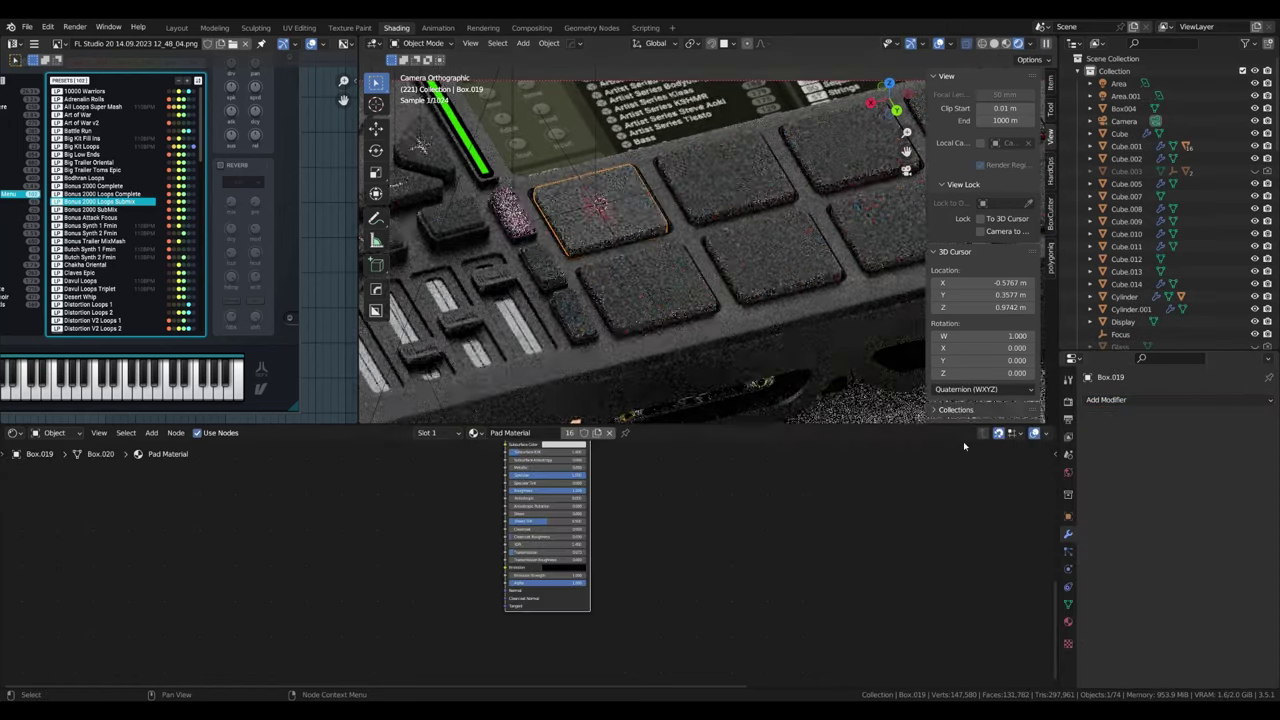
key(ctrl+z)
key(ctrl+z)
key(ctrl+z)
click(1068, 568)
click(1251, 455)
click(1207, 502)
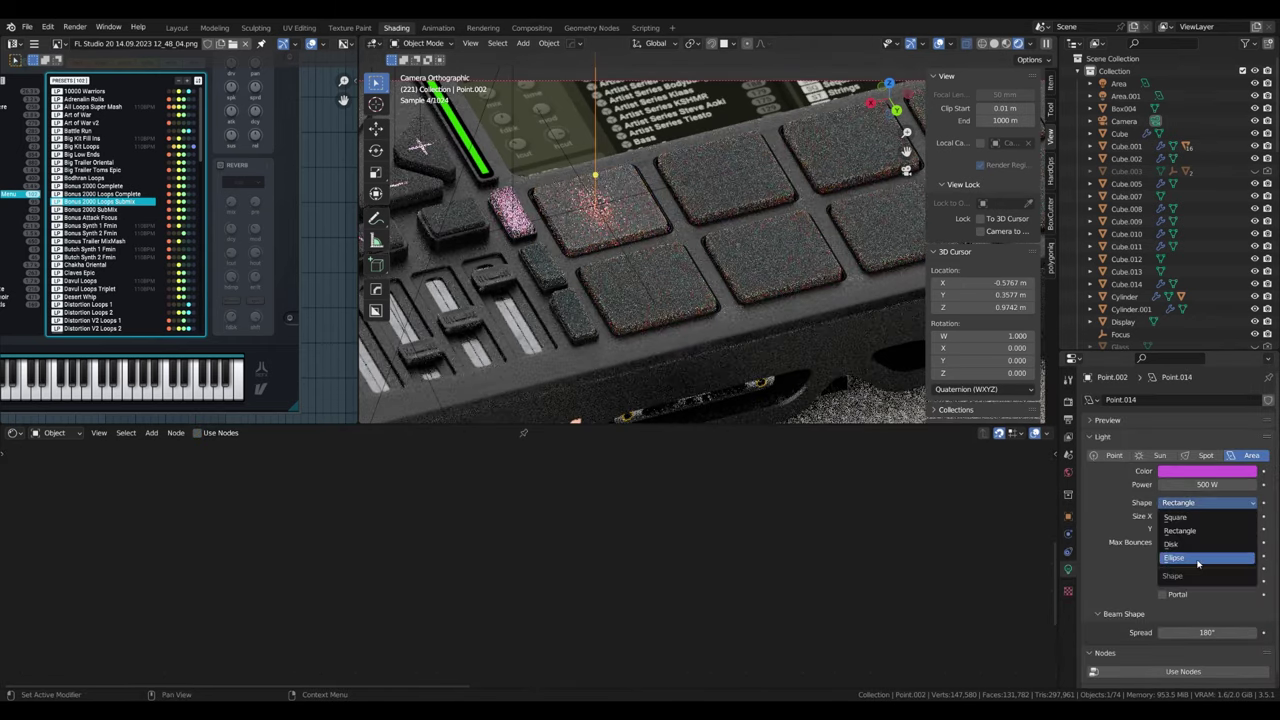
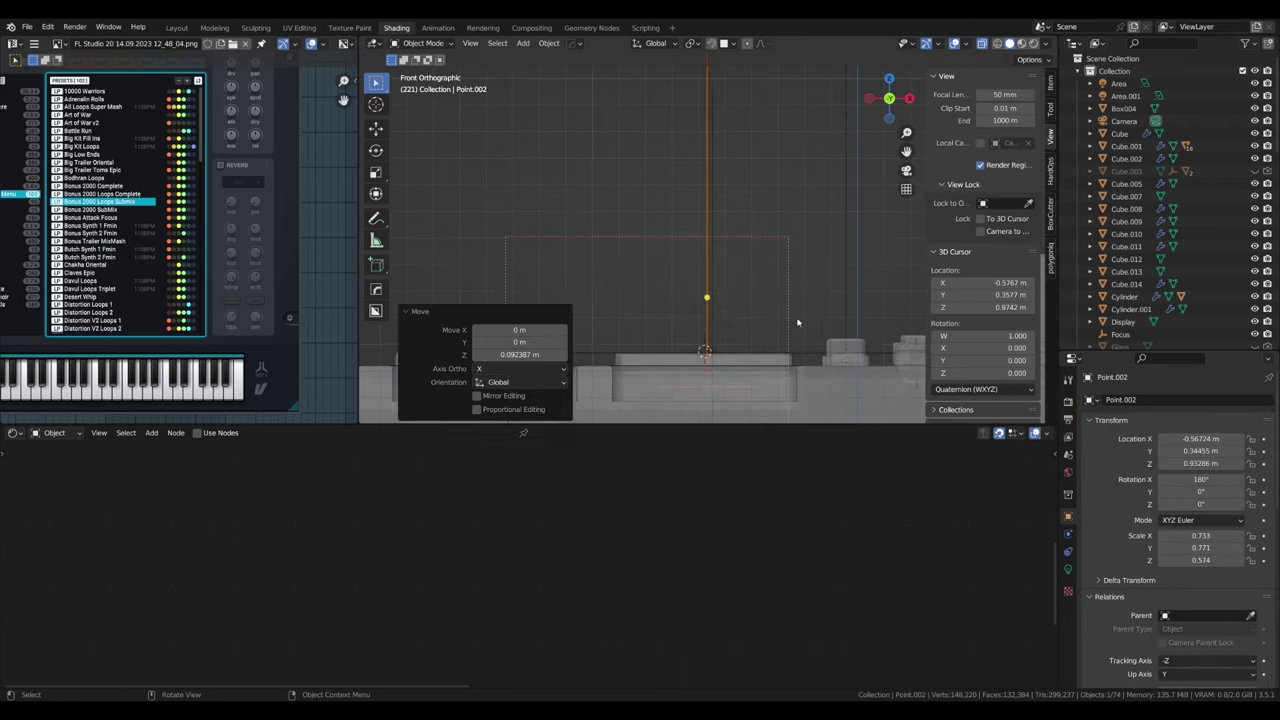
Step: Set the Pad Material's Subsurface to 0.131, adjust its subsurface colour and raise Metallic
key(ctrl+z)
key(ctrl+z)
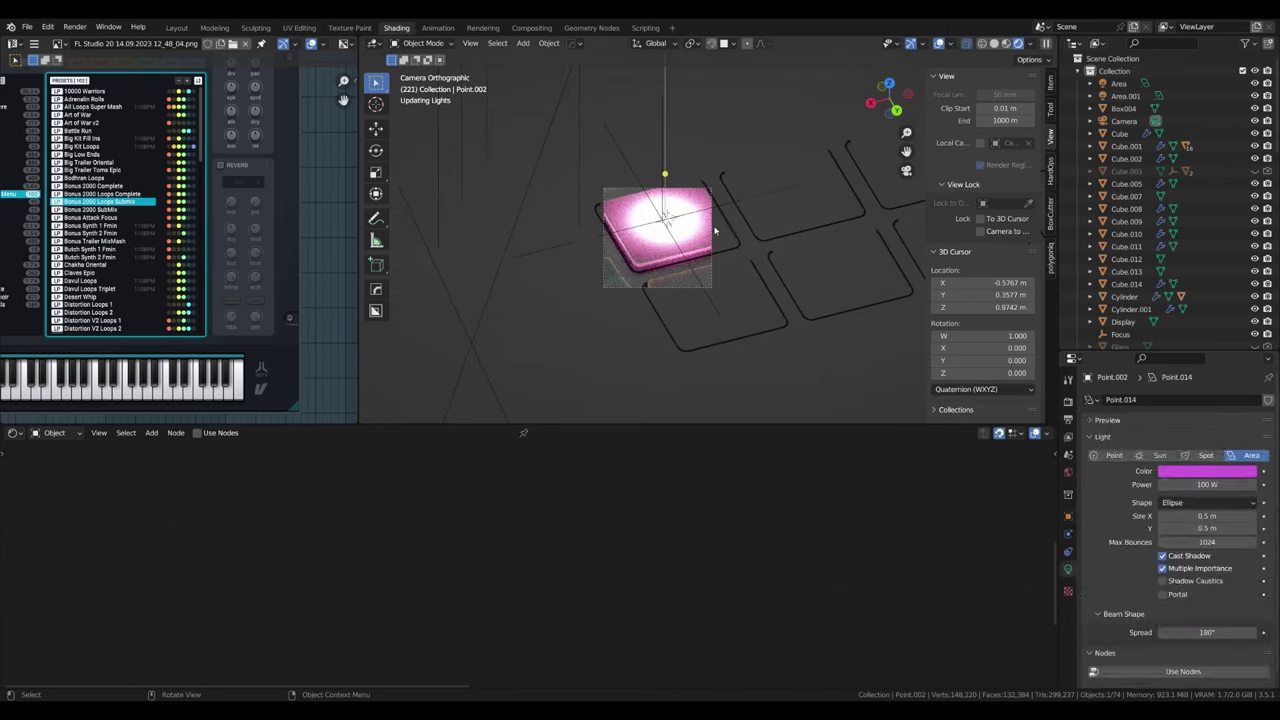
scroll(829, 554, down, 2)
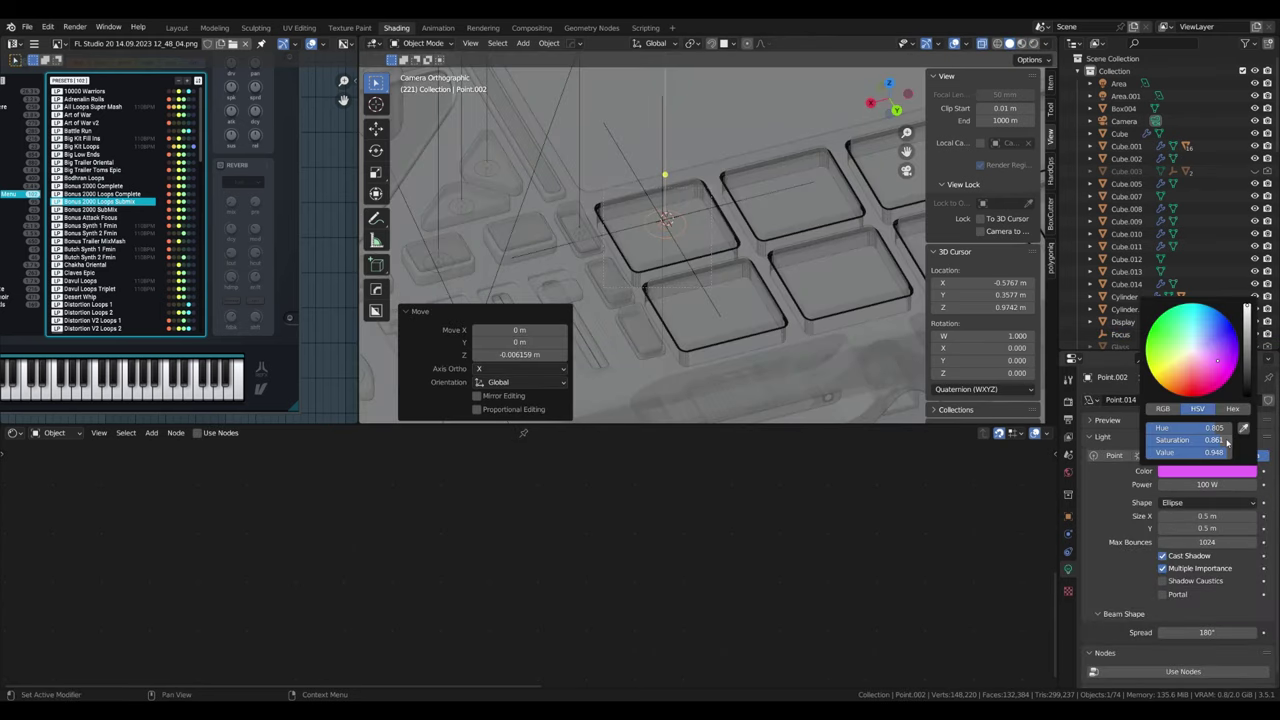
key(ctrl+z)
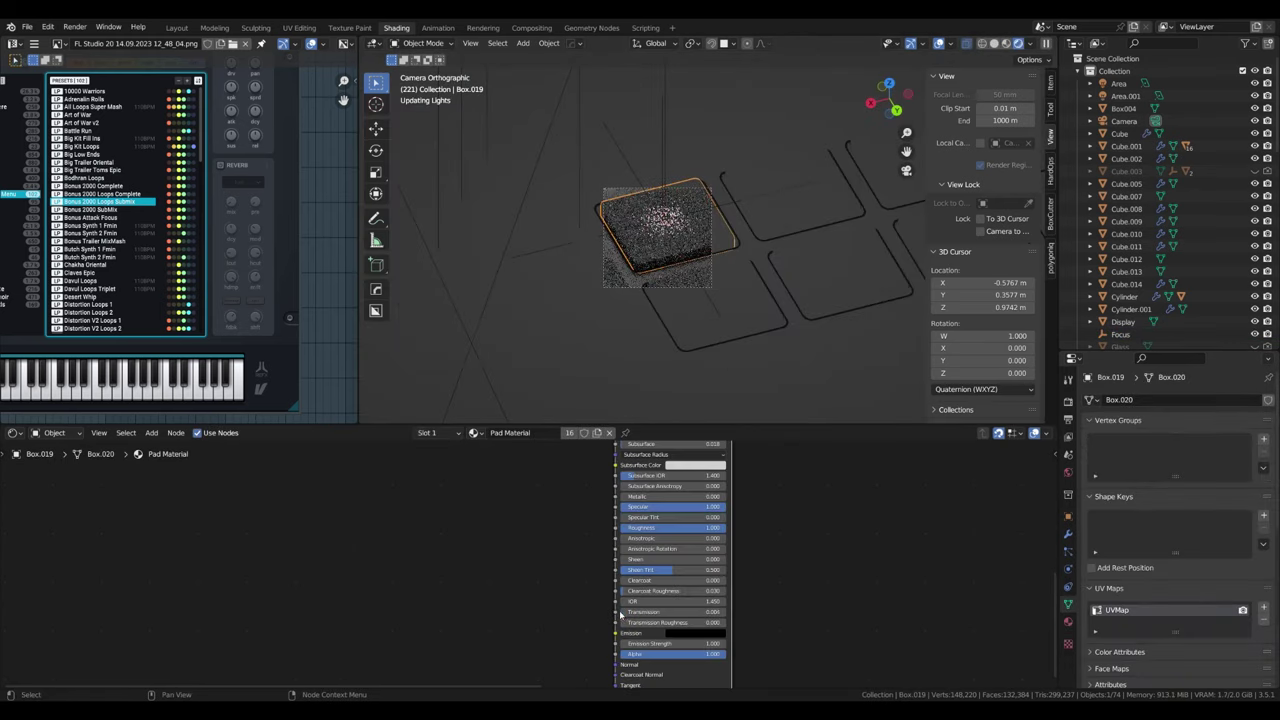
scroll(826, 540, up, 2)
click(796, 567)
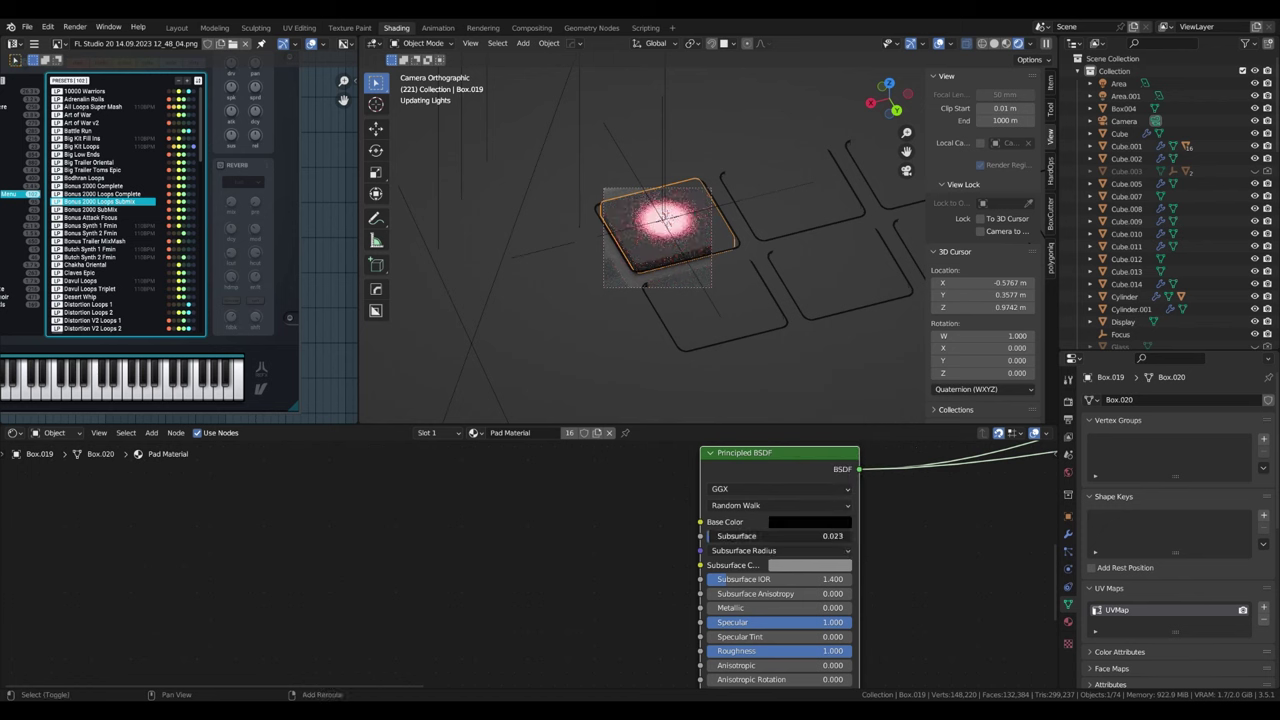
click(818, 567)
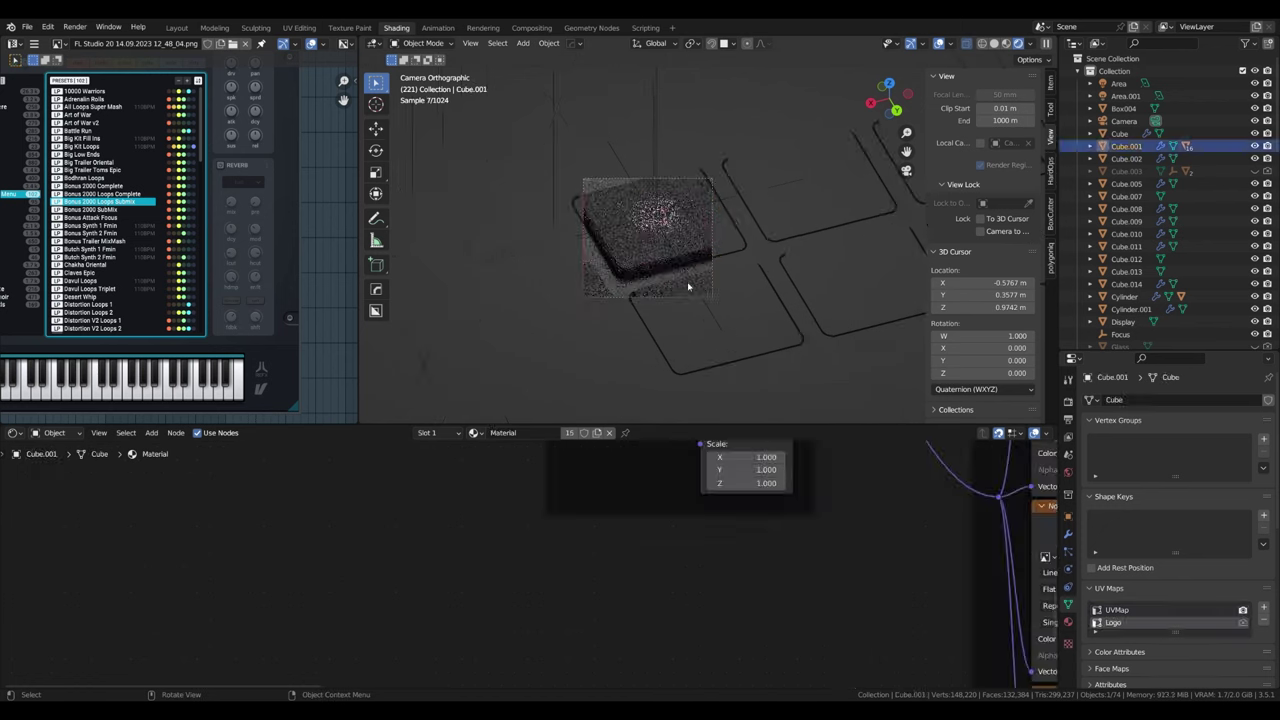
shift+scroll(825, 567, down, 3)
mouse_move(760, 528)
mouse_down()
mouse_move(855, 533)
mouse_move(830, 532)
mouse_up()
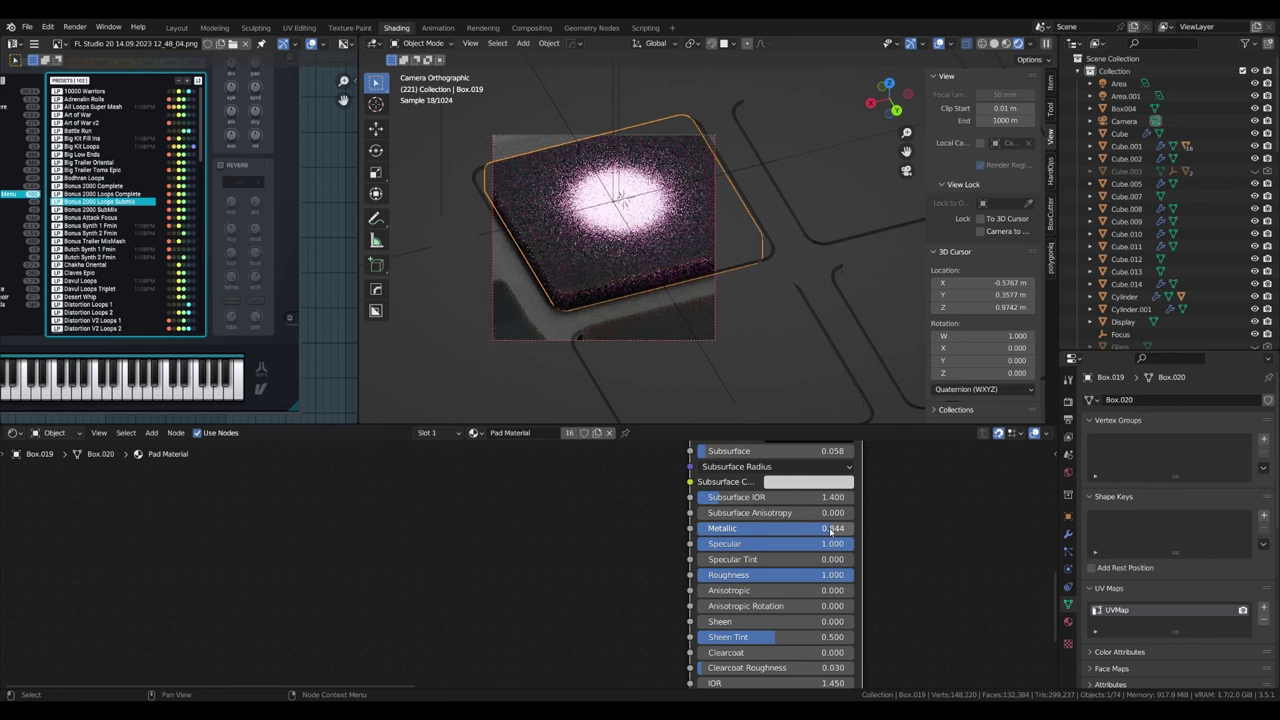
Step: Inspect the pads, the lit button, and the magenta and purple area lights above them
click(586, 306)
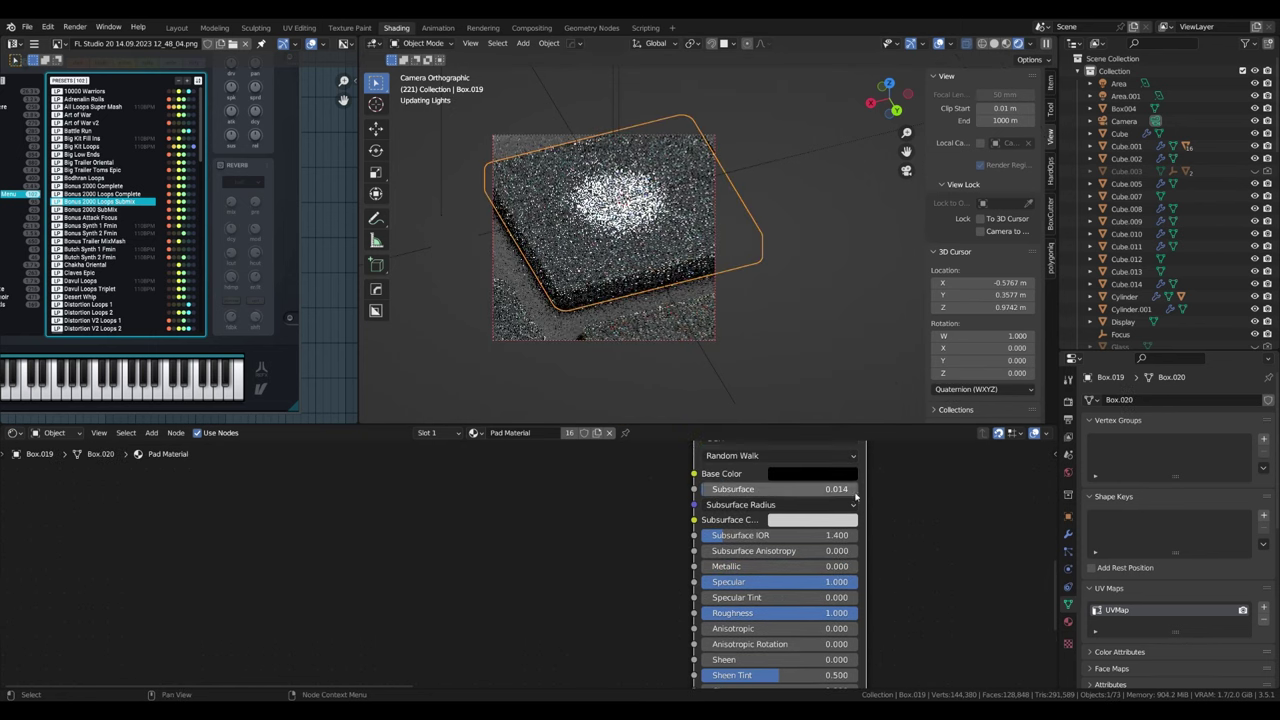
click(673, 244)
key(KP_Decimal)
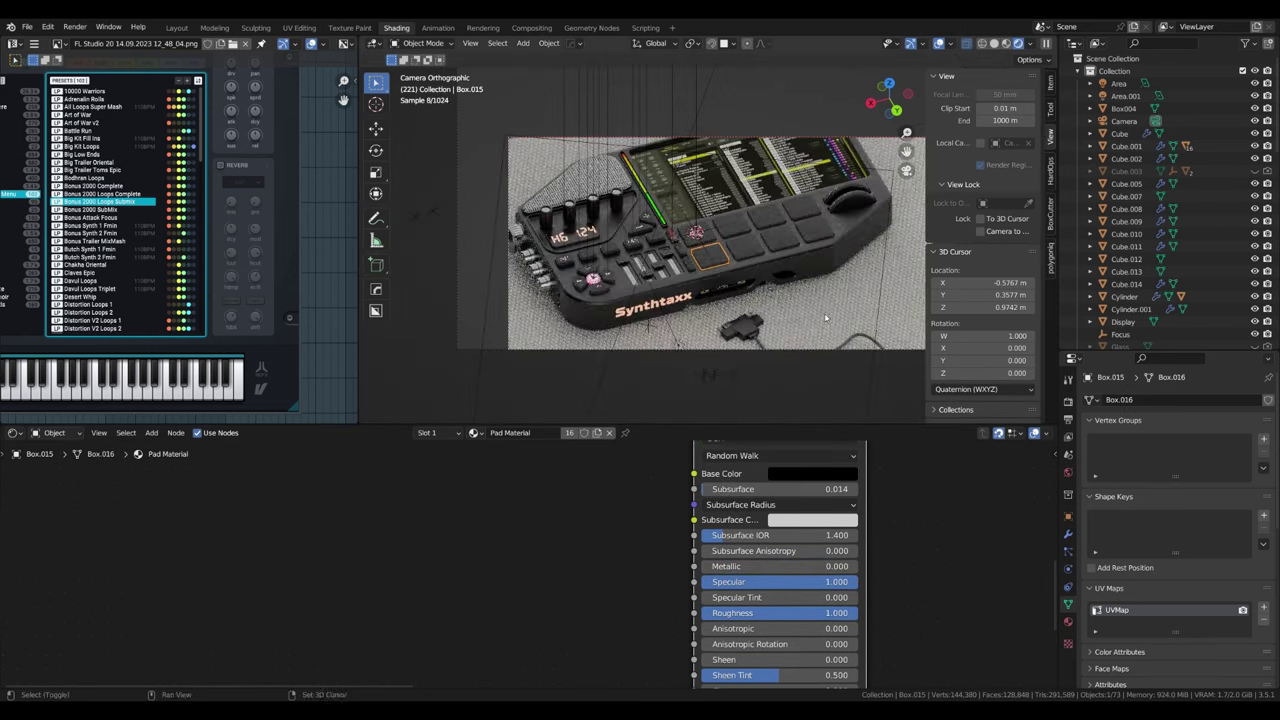
click(600, 280)
click(665, 175)
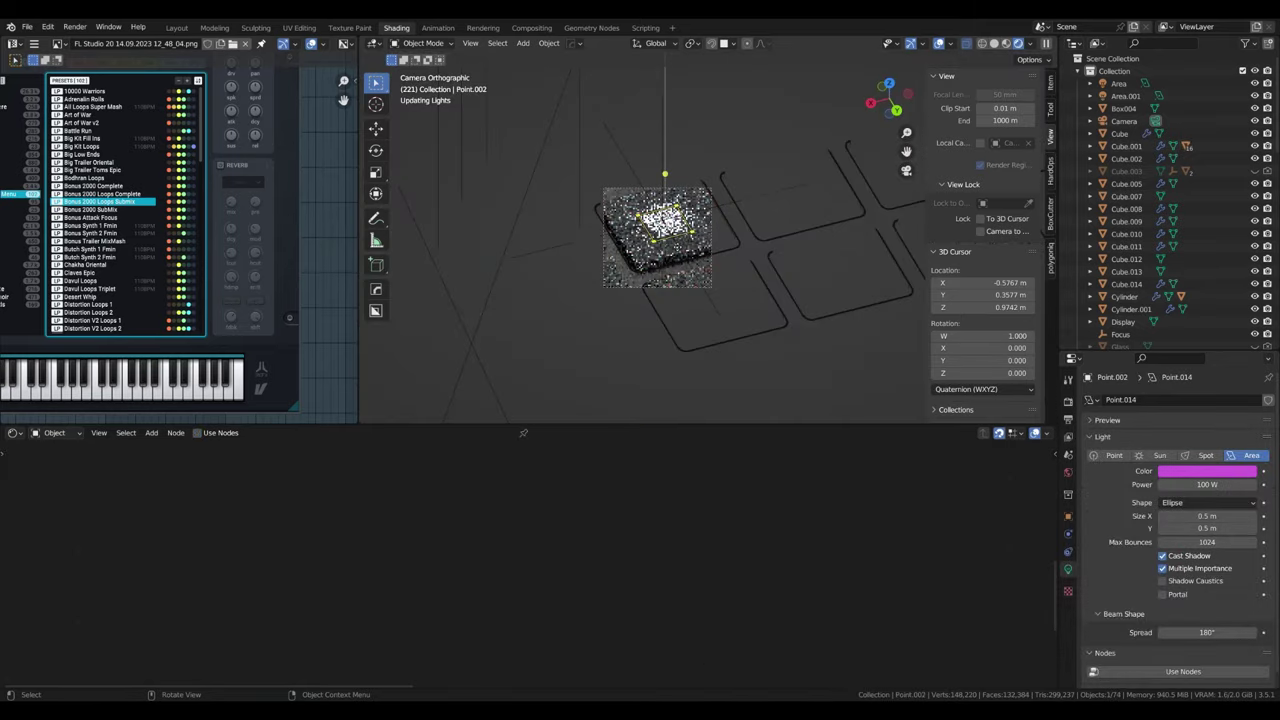
click(684, 260)
click(694, 517)
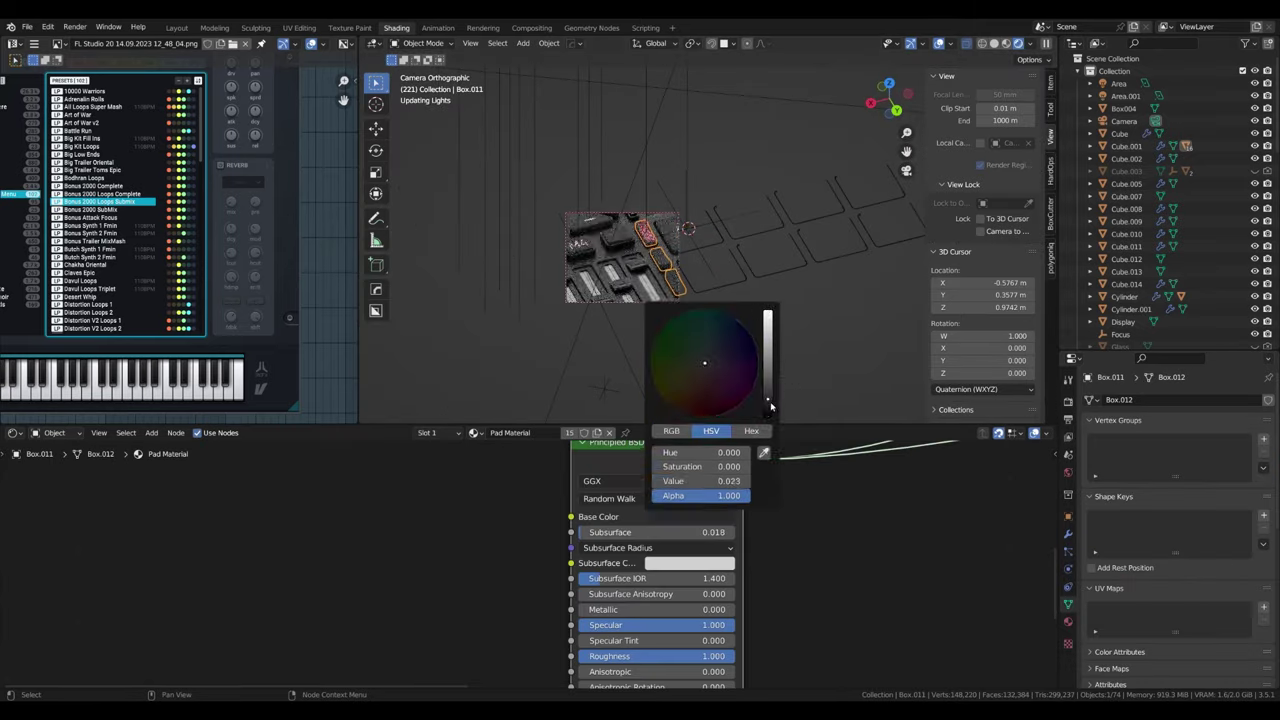
click(646, 186)
click(1207, 471)
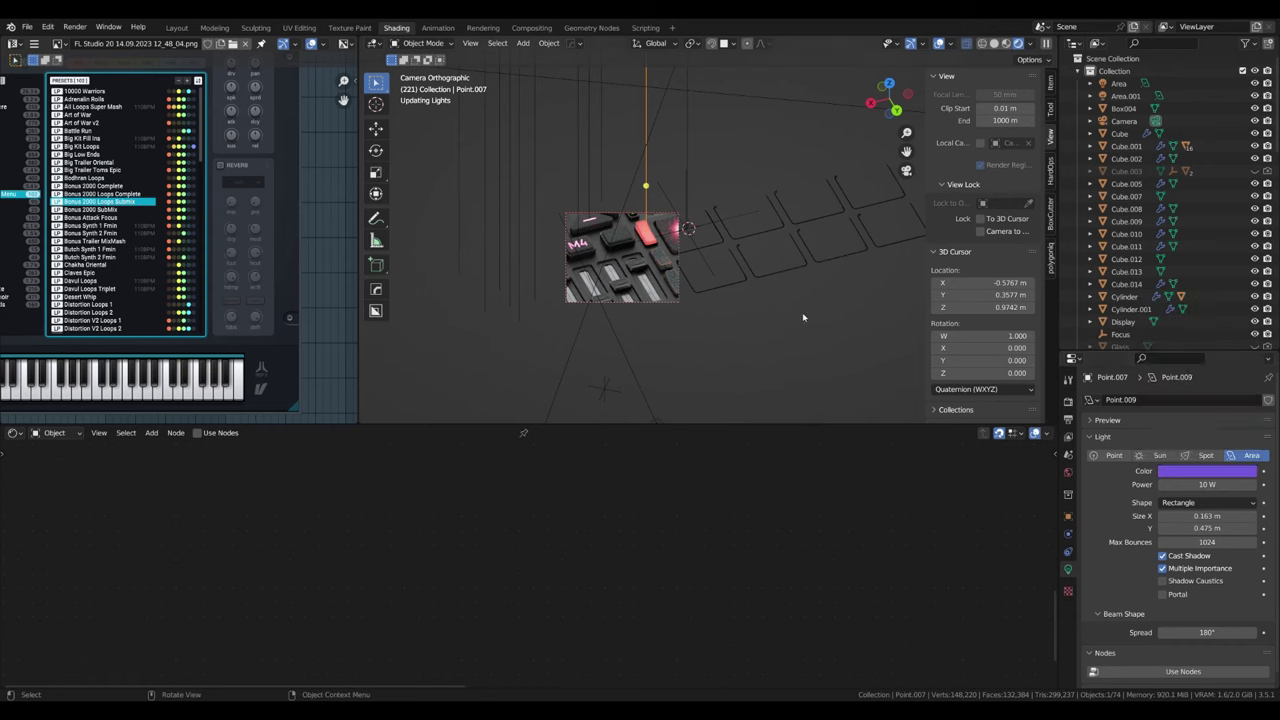
alt+click(640, 415)
click(640, 560)
Step: Set a small render region around one pad and select the lit button
key(ctrl+alt+b)
key(ctrl+b)
drag(614, 216, 650, 254)
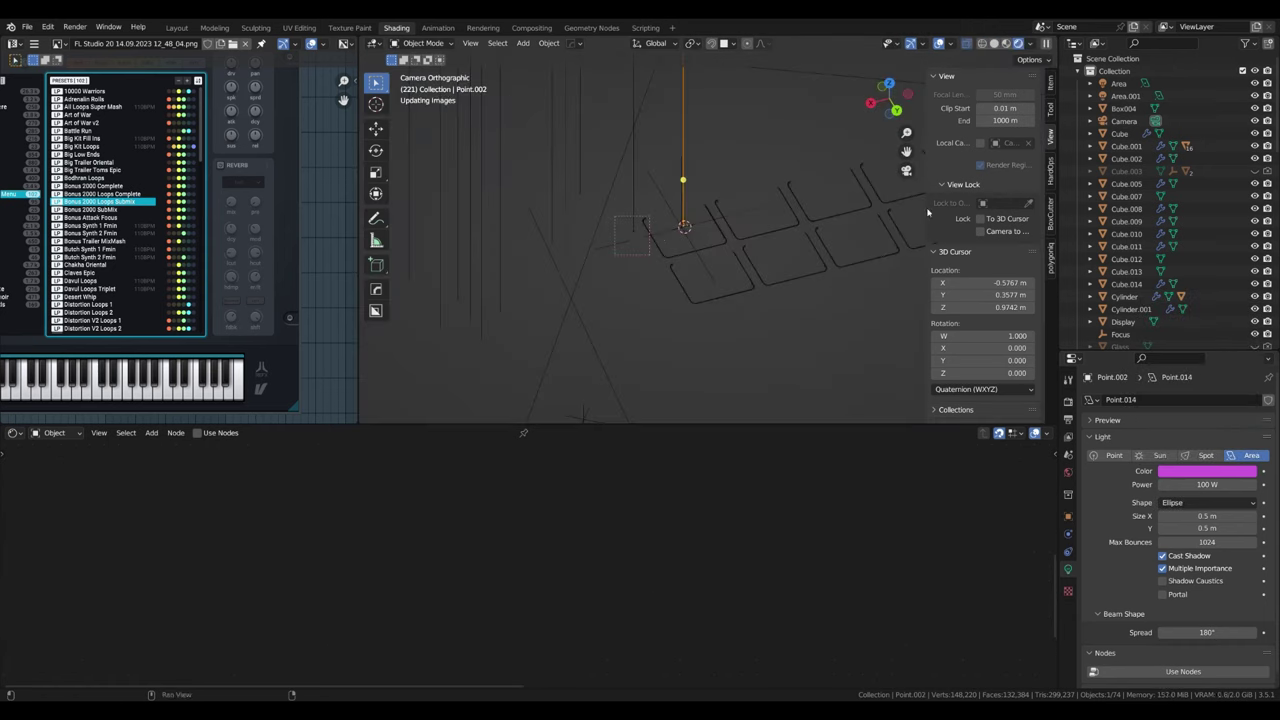
click(645, 238)
click(634, 486)
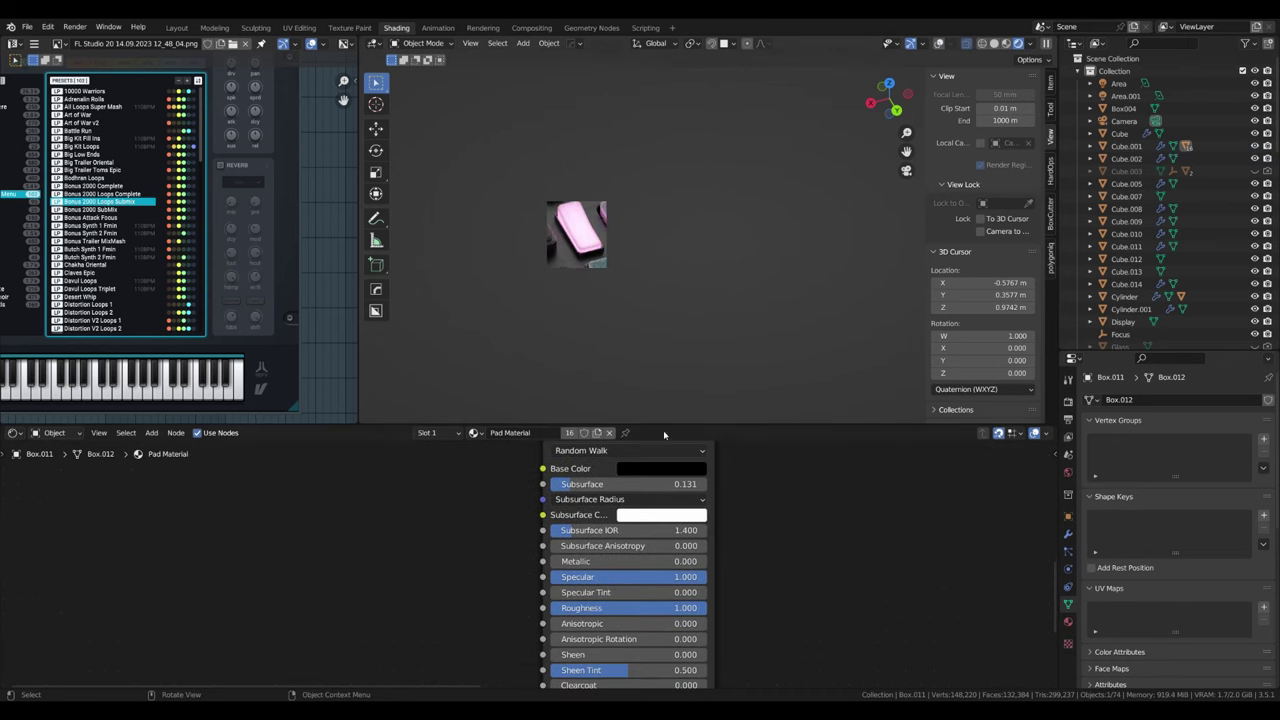
Step: Box-select several pads and make one pad active, undoing an accidental deletion
drag(606, 152, 687, 213)
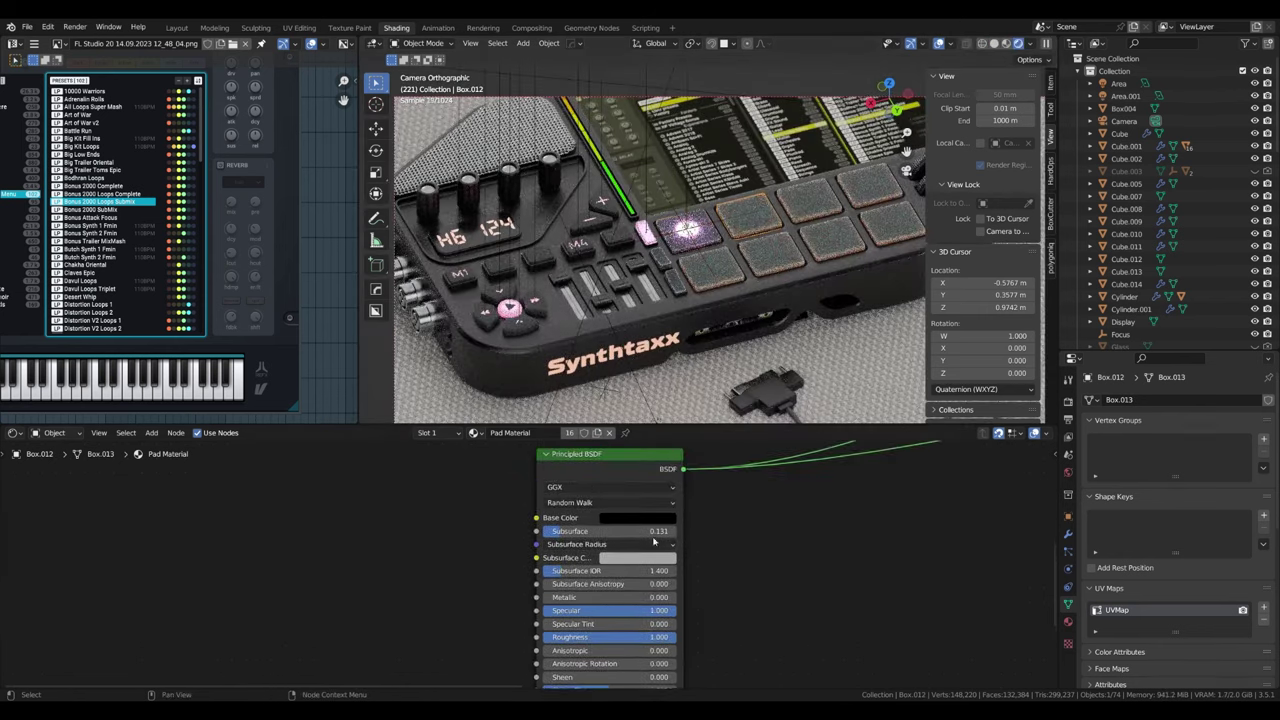
click(766, 228)
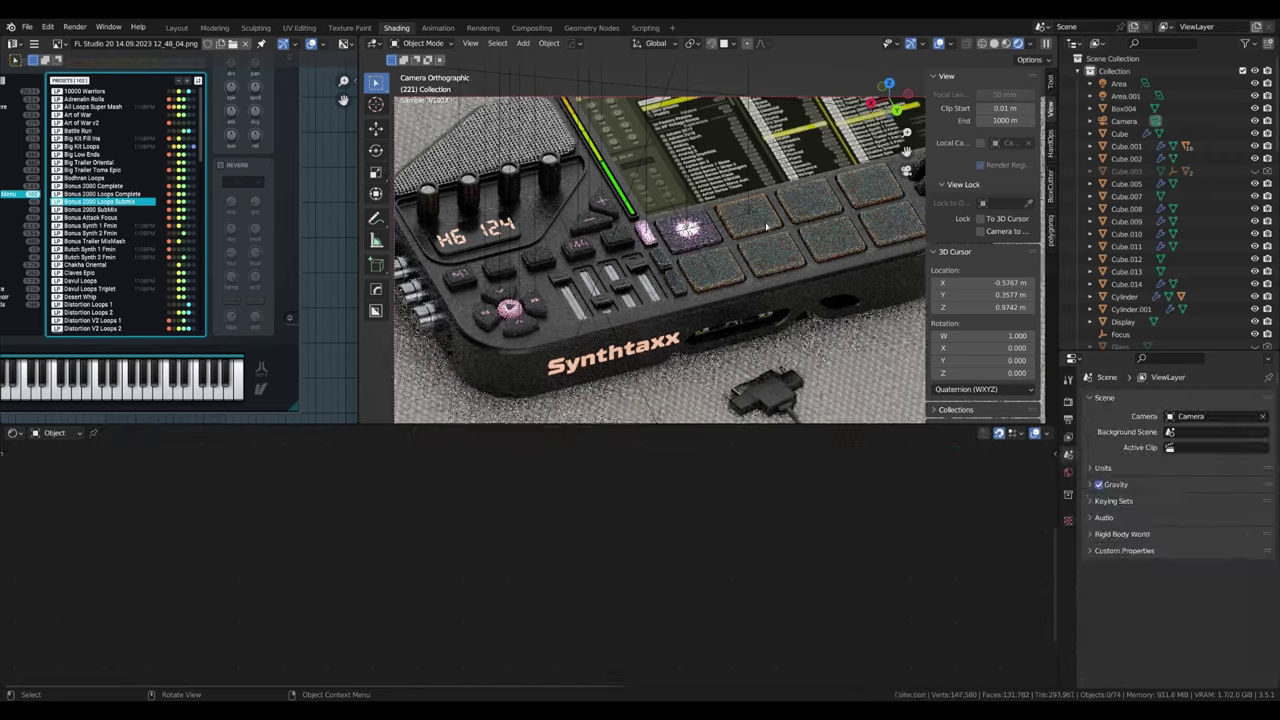
click(766, 228)
key(Delete)
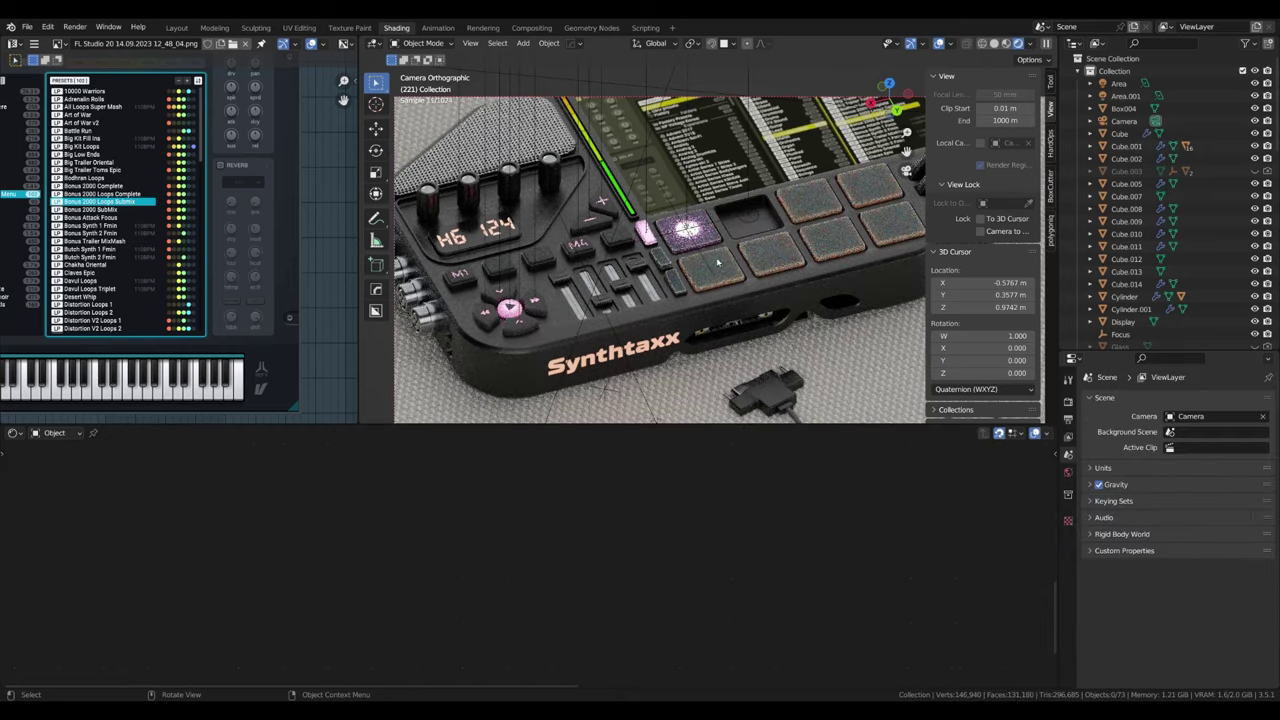
key(ctrl+z)
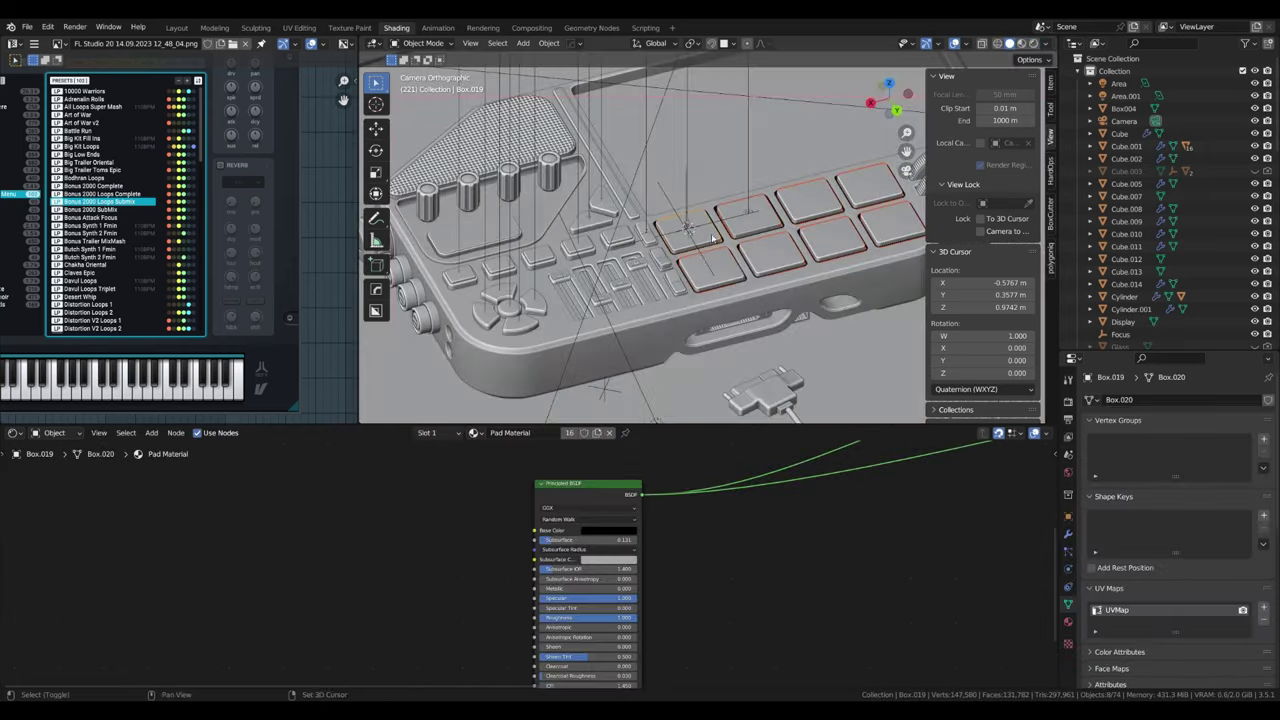
Step: Pick the active pad and bring up Ctrl+L link options to share its material
key(ctrl+l)
click(763, 233)
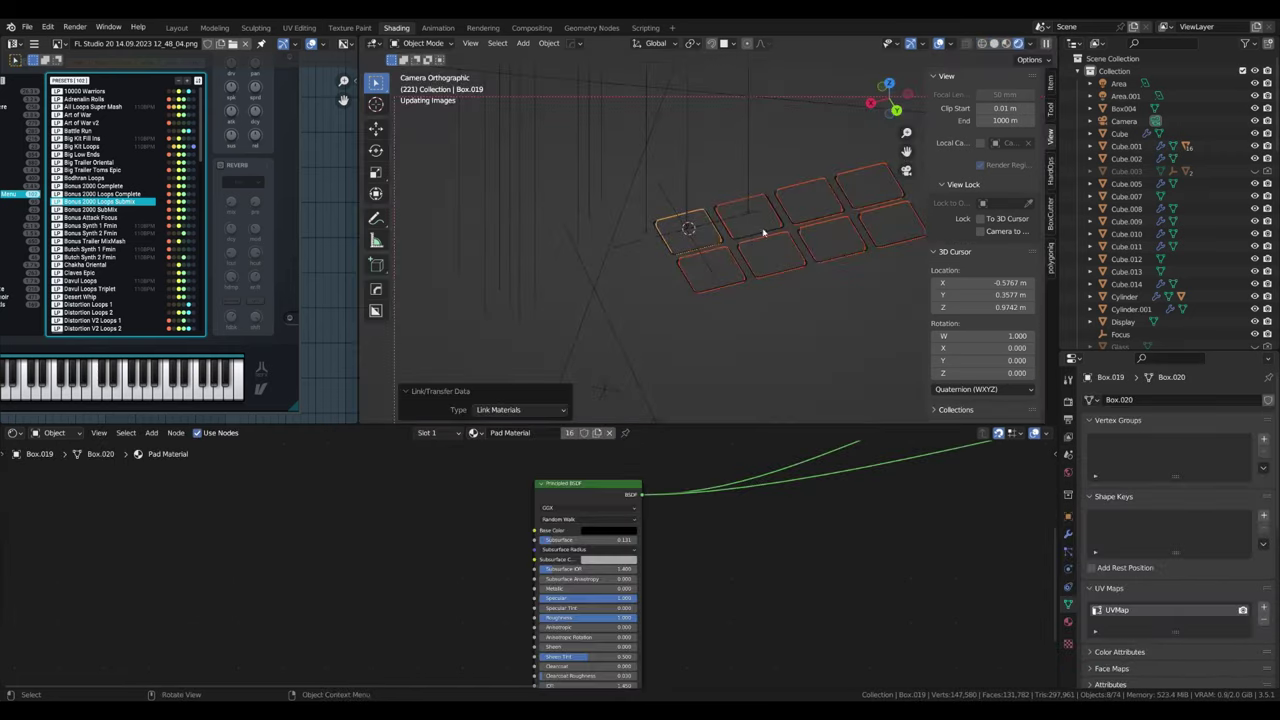
key(ctrl+l)
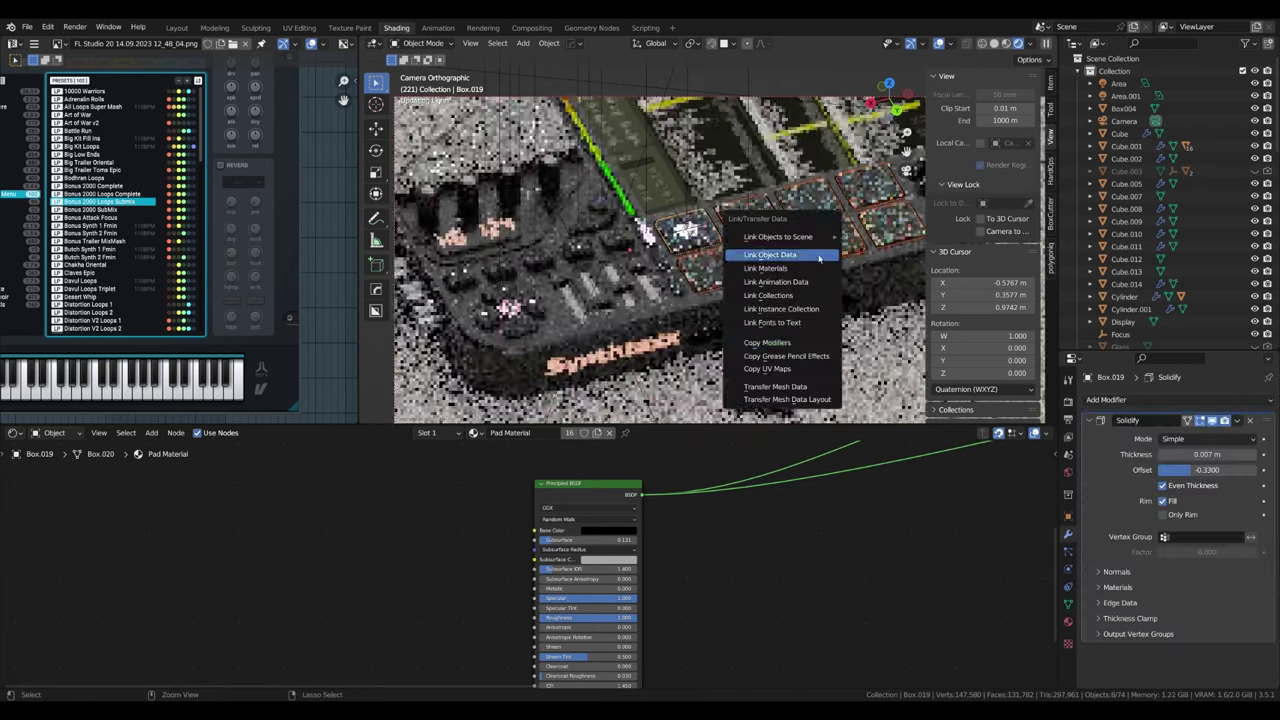
key(Escape)
Step: Move a pad's area light along Y over another pad and check the neighbouring pads
click(771, 205)
key(g)
key(y)
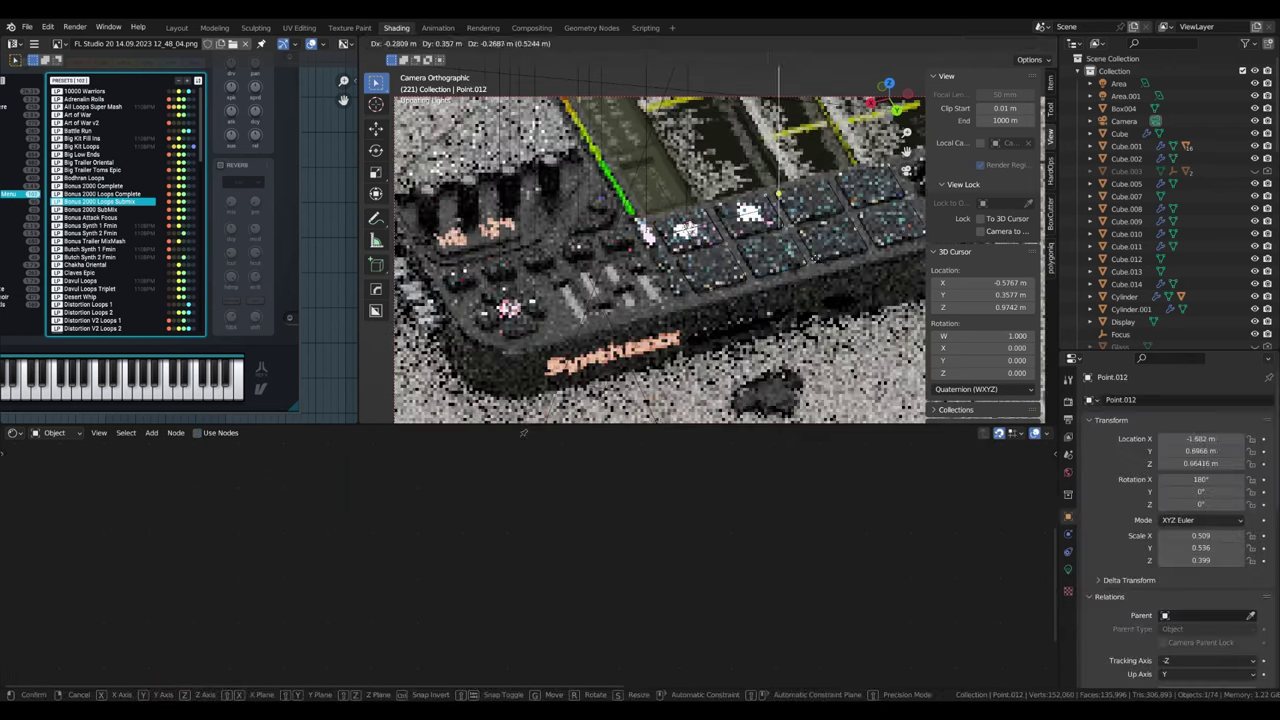
click(800, 238)
click(872, 224)
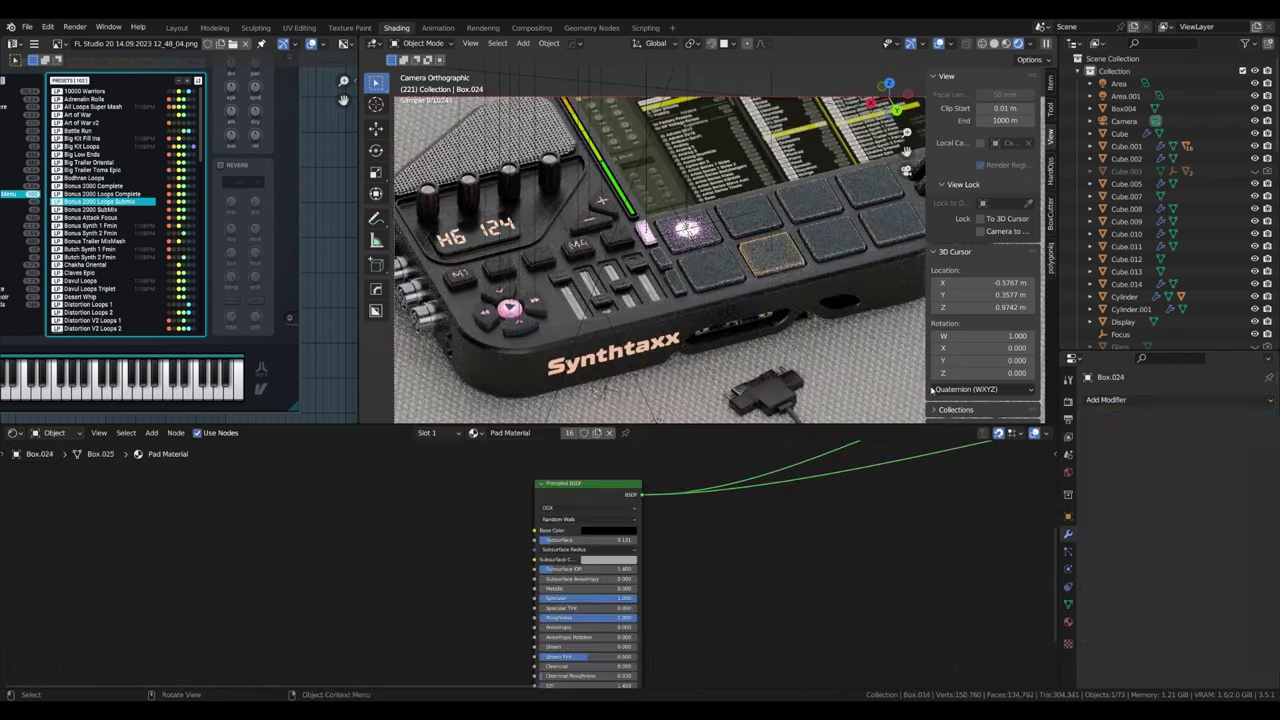
click(800, 230)
middle_drag(800, 230, 741, 249)
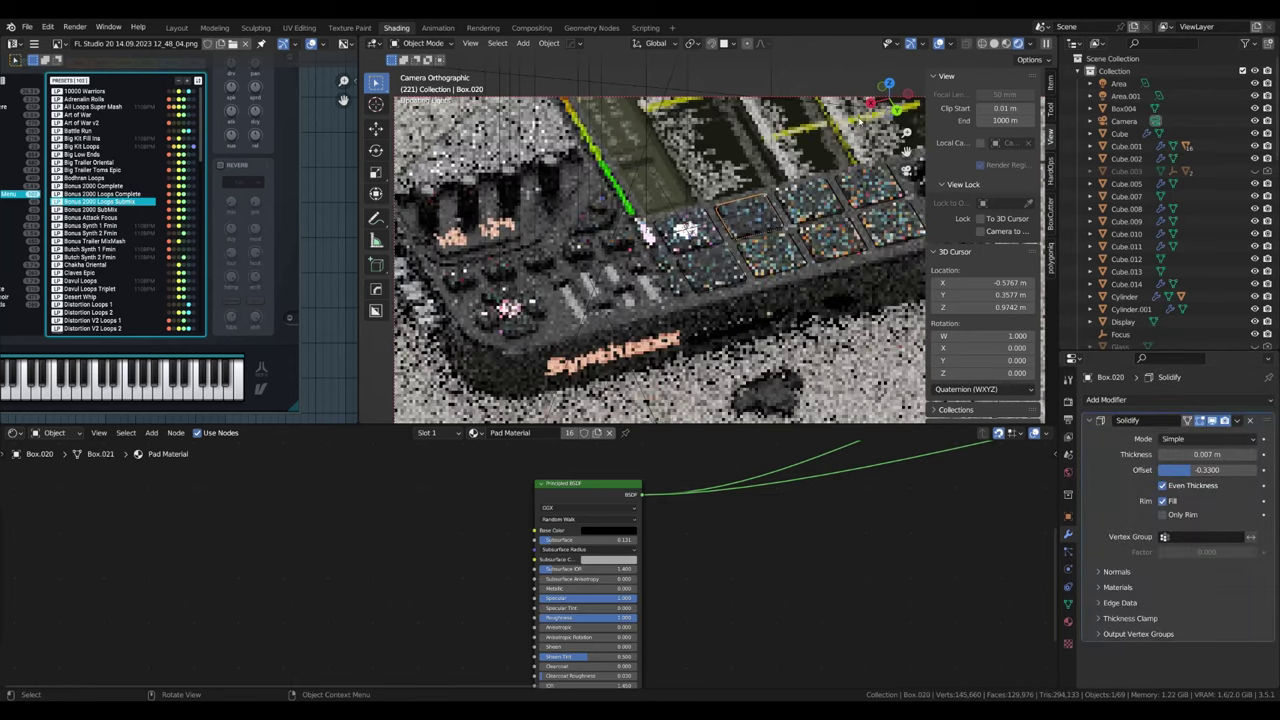
key(ctrl+z)
Step: Duplicate the pad area light along X and set the copy's colour to yellow
key(ctrl+z)
key(ctrl+z)
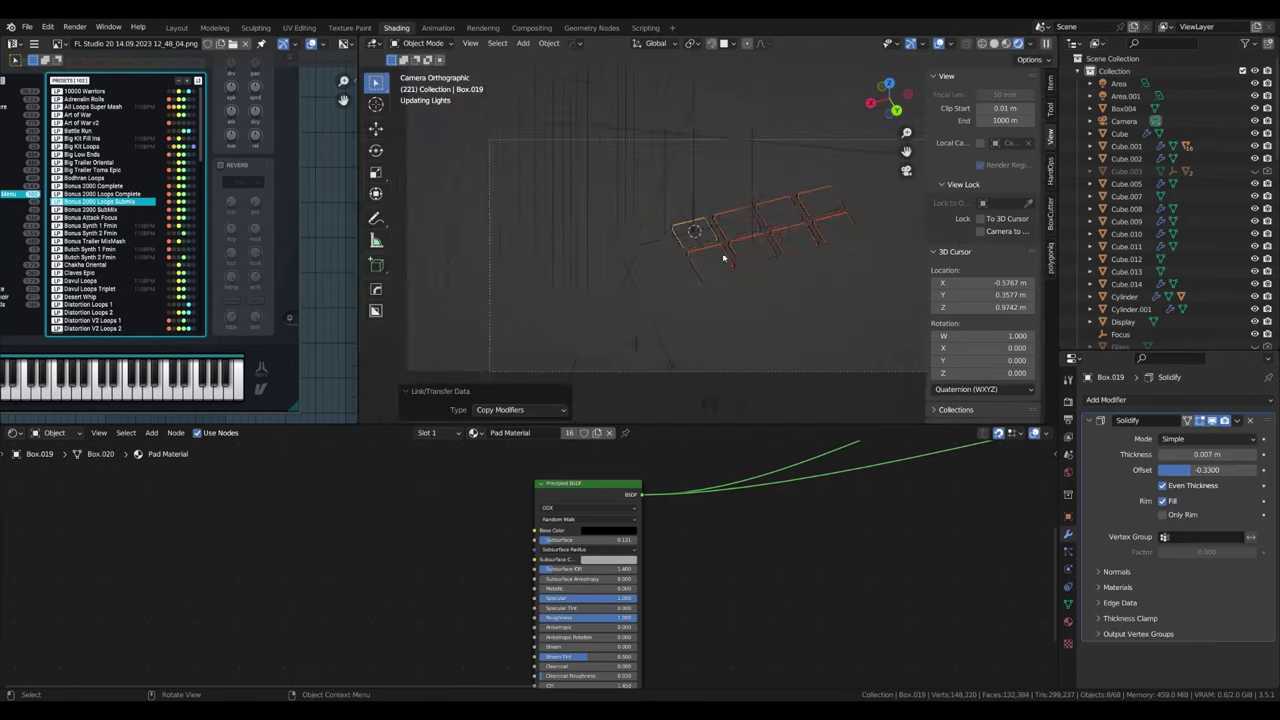
key(shift+d)
key(x)
key(ctrl+z)
click(1068, 569)
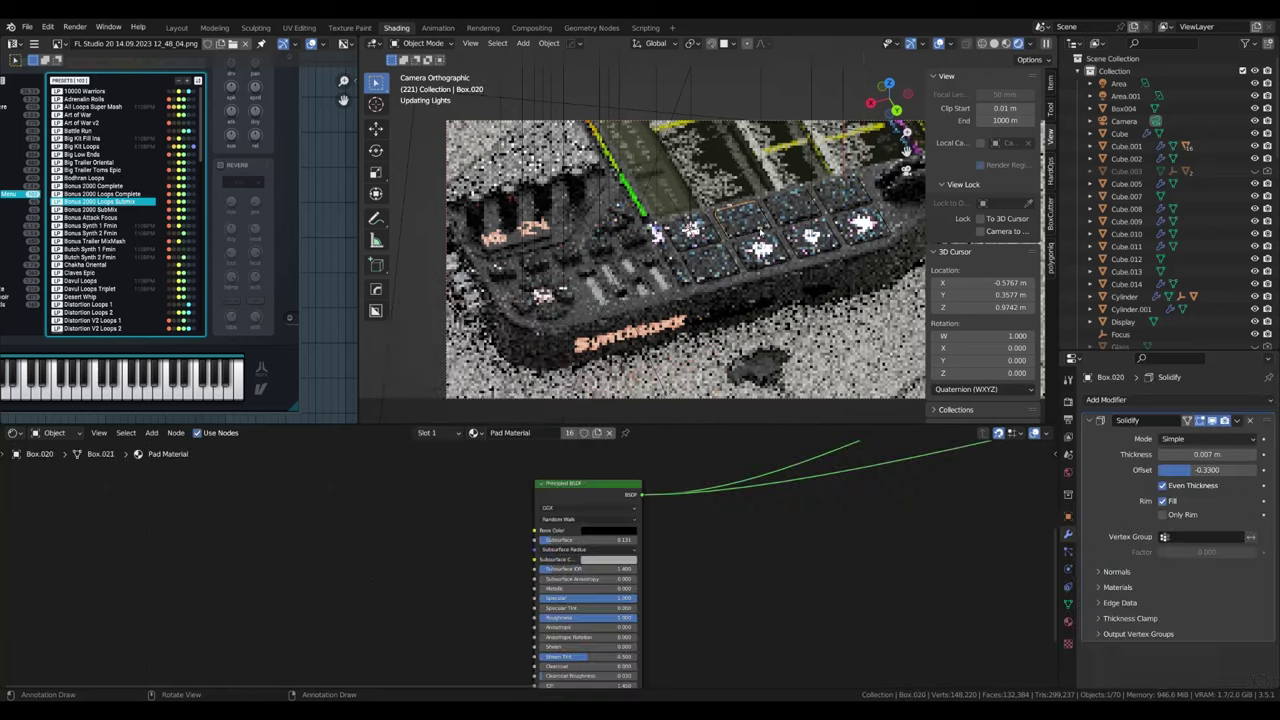
click(1251, 455)
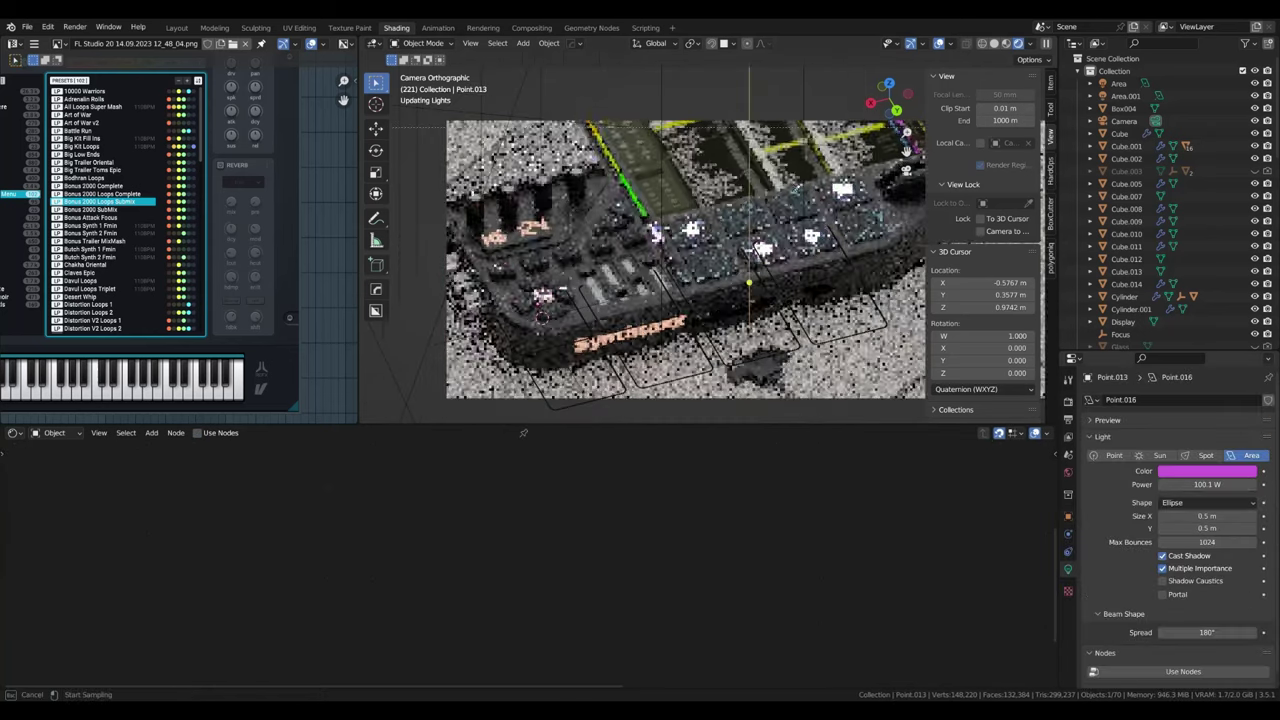
click(1230, 470)
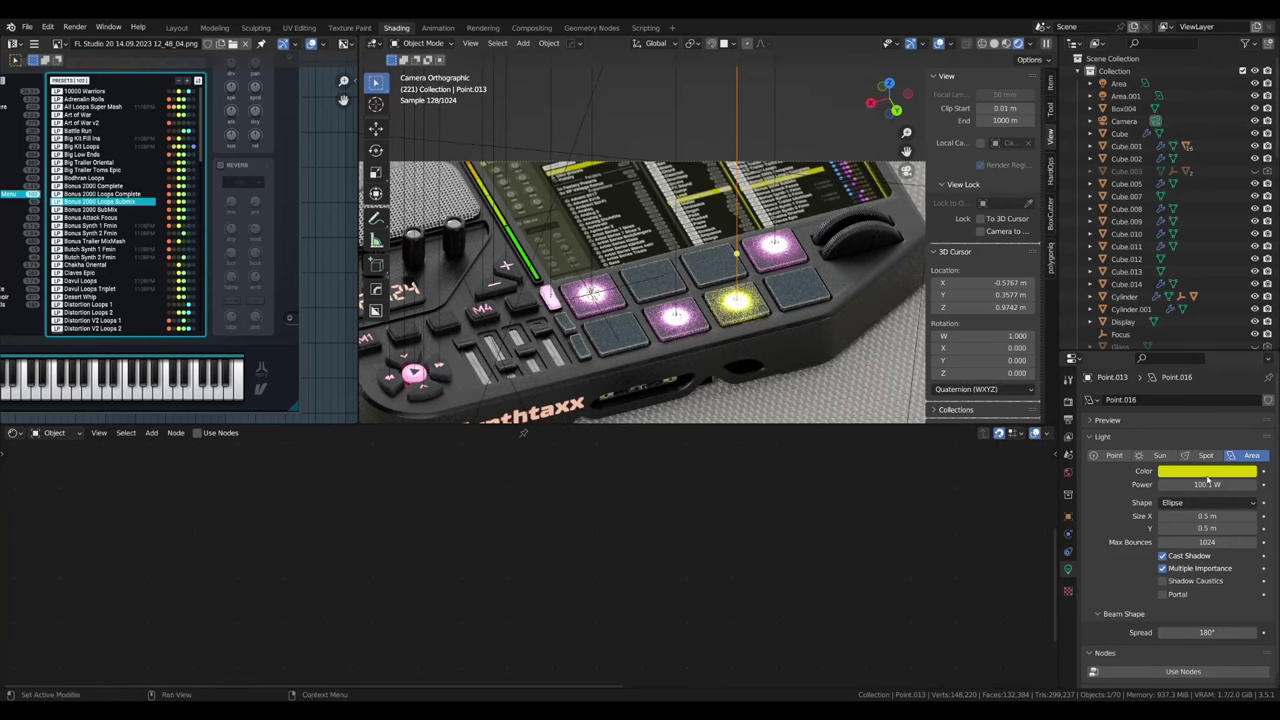
Step: Reposition another magenta area light over a different pad from top view
key(KP_7)
drag(560, 292, 569, 286)
key(KP_0)
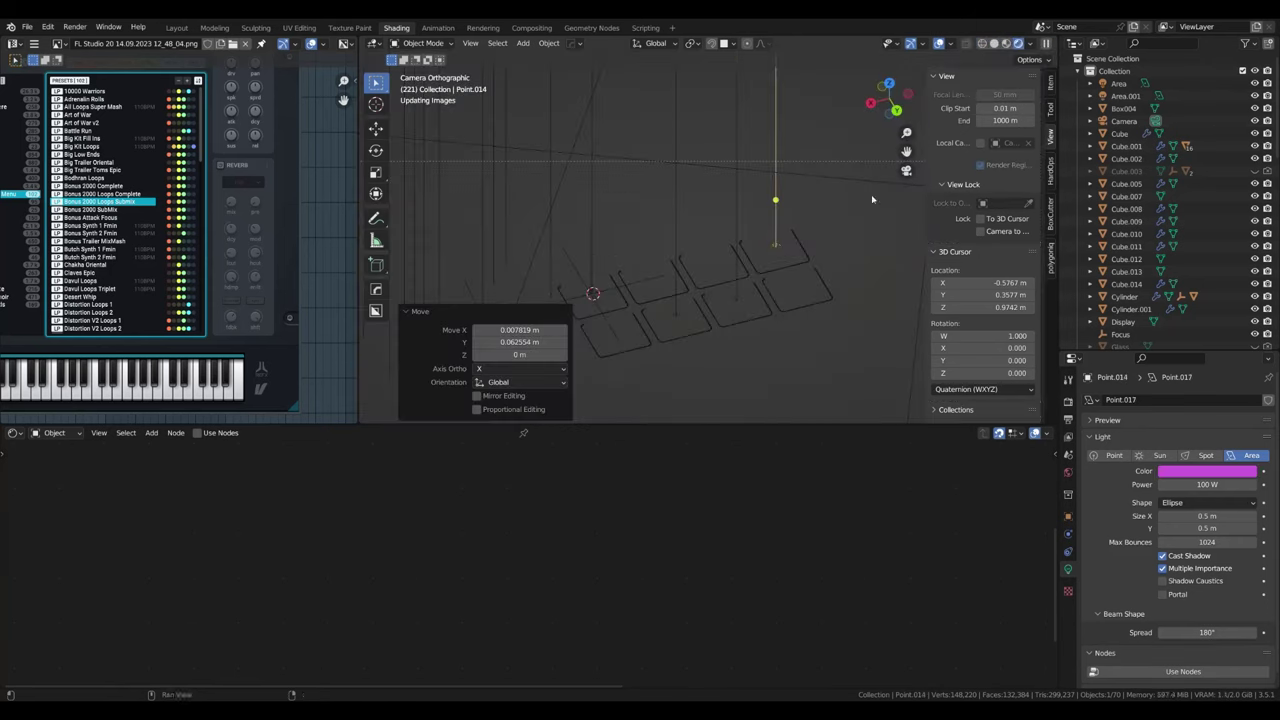
Step: Select the display screen and frame it to inspect its material nodes
click(569, 395)
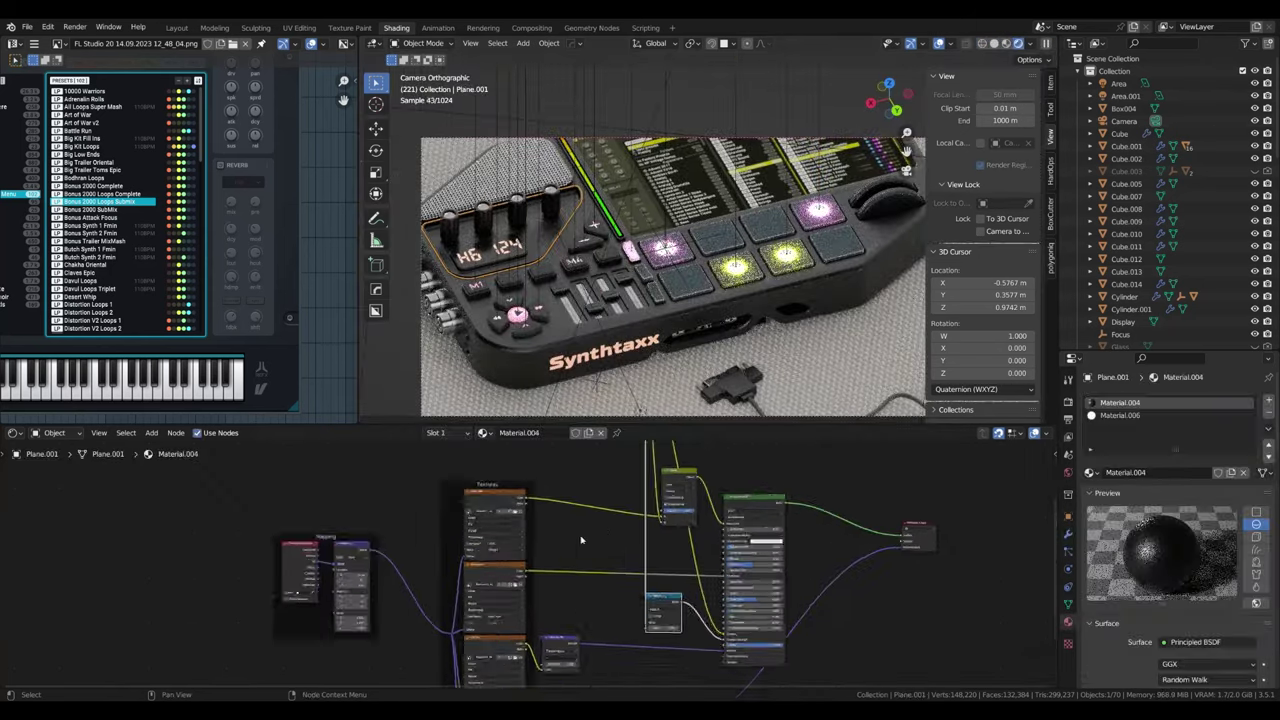
scroll(572, 615, down, 1)
ctrl+shift+click(650, 570)
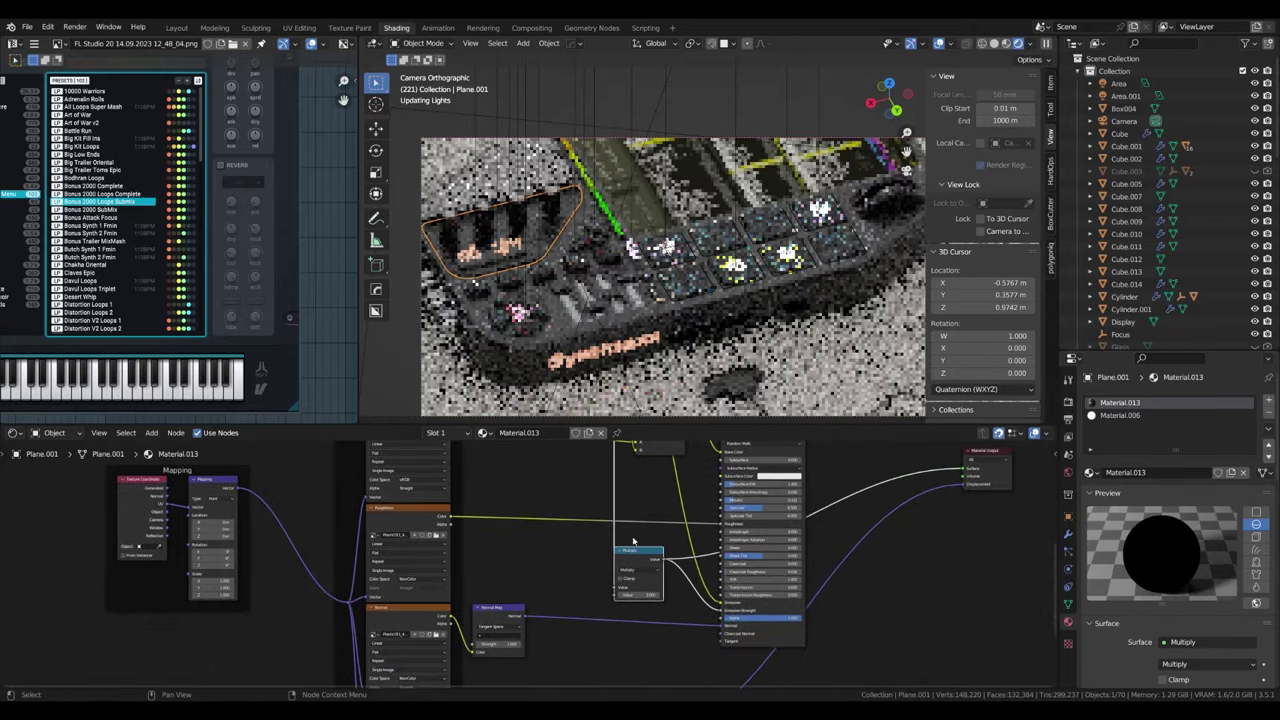
key(KP_Decimal)
scroll(669, 487, down, 1)
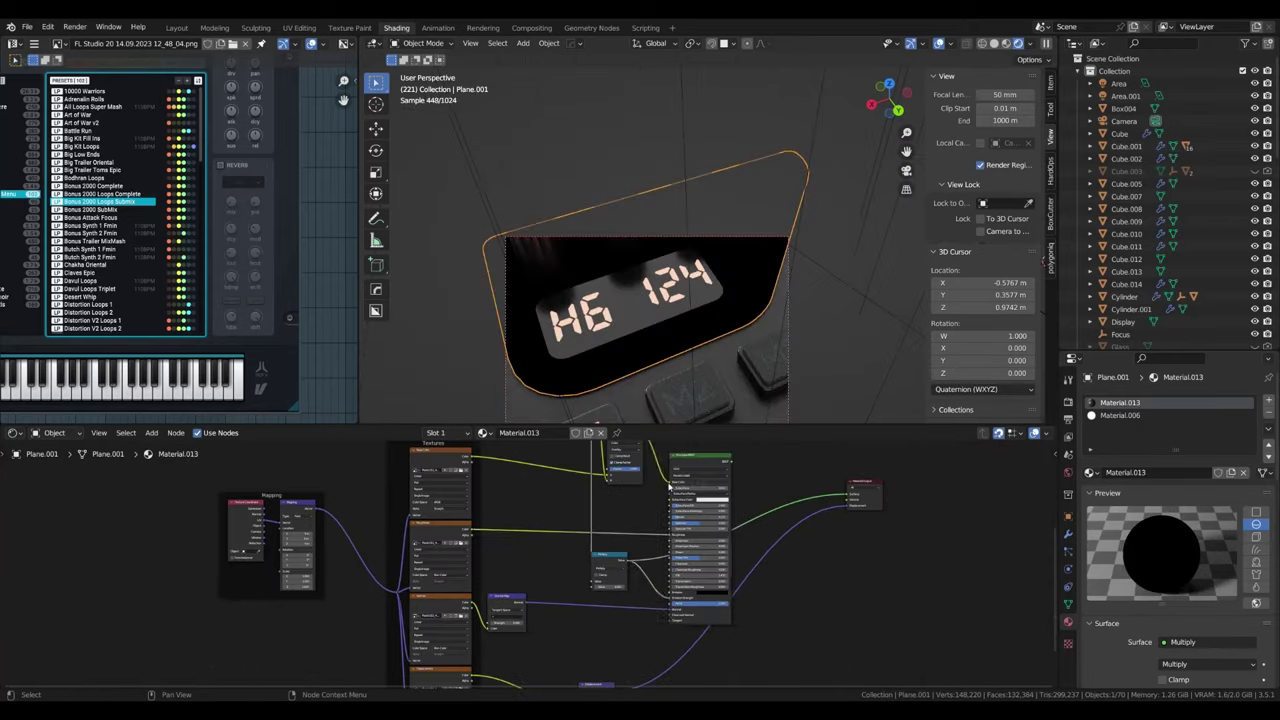
scroll(793, 484, up, 1)
scroll(563, 630, down, 3)
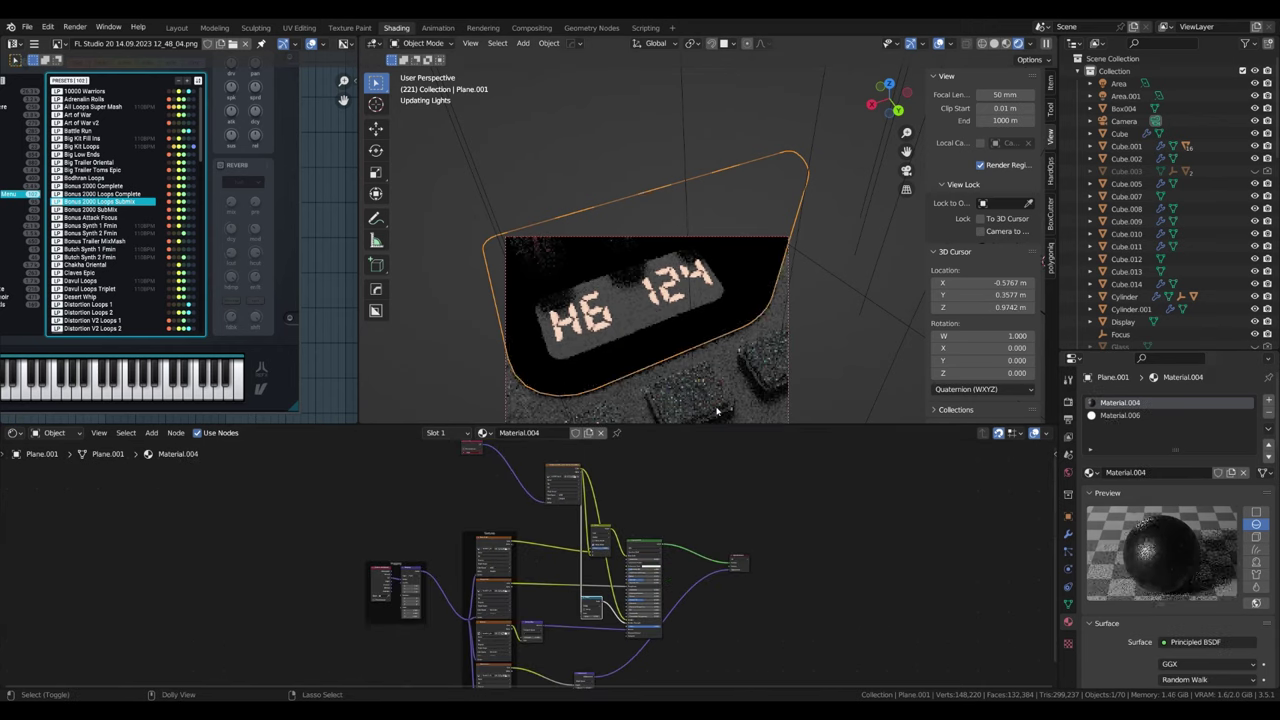
Step: In Material.006, insert a Color Ramp and Math Multiply after the image and tighten the ramp stops
click(1120, 415)
mouse_move(515, 521)
mouse_down()
mouse_move(700, 650)
mouse_move(645, 524)
mouse_up()
click(680, 540)
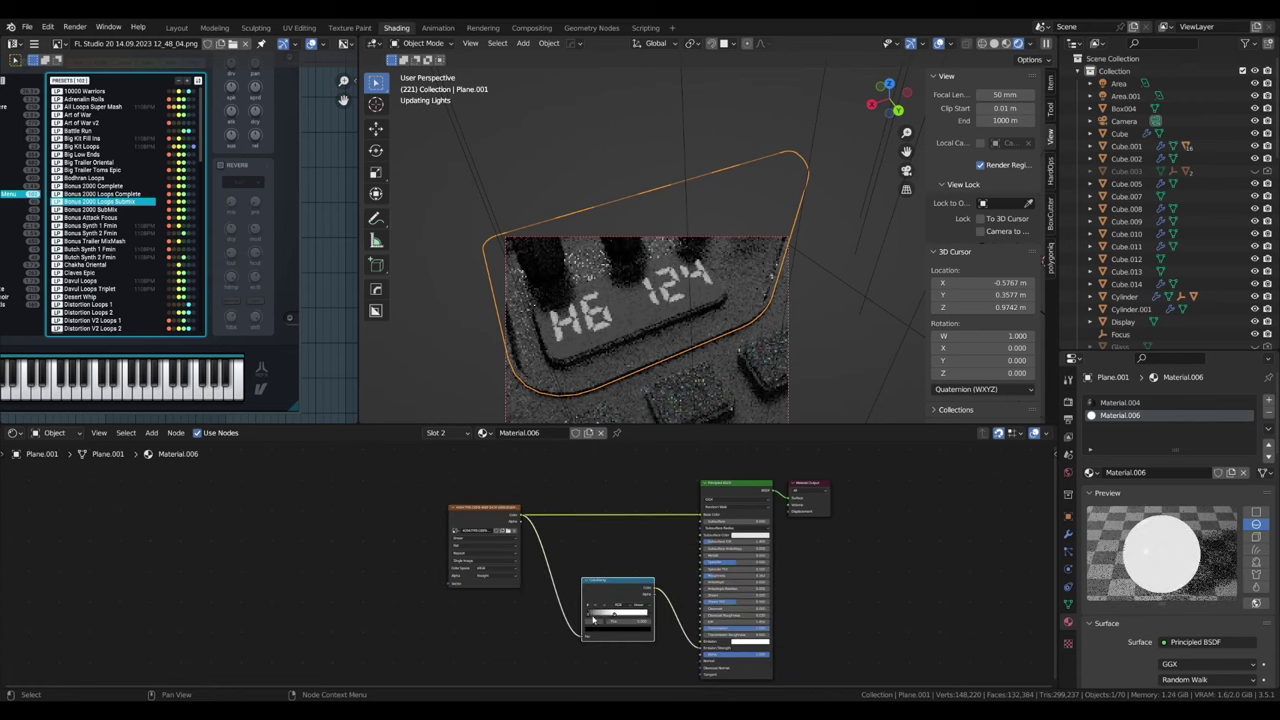
text(math)
key(Return)
drag(600, 597, 581, 597)
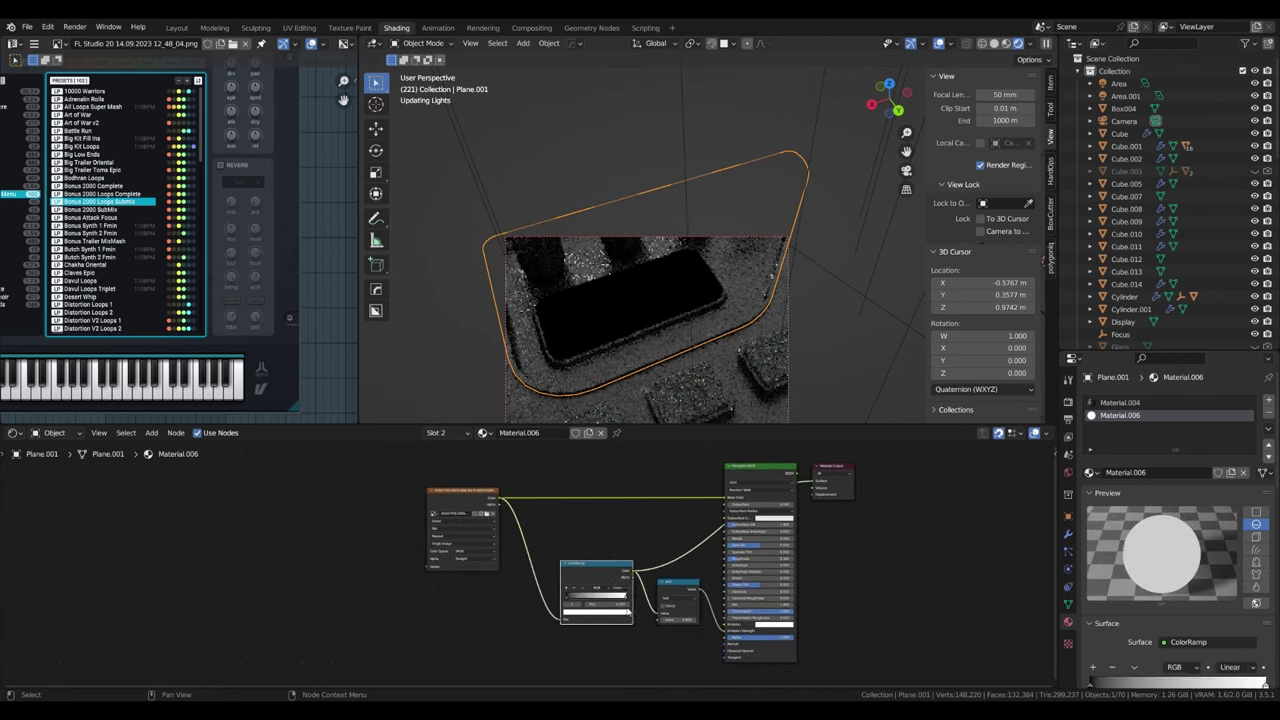
Step: Reselect the display plane and return to the full camera view of the device
scroll(570, 593, up, 2)
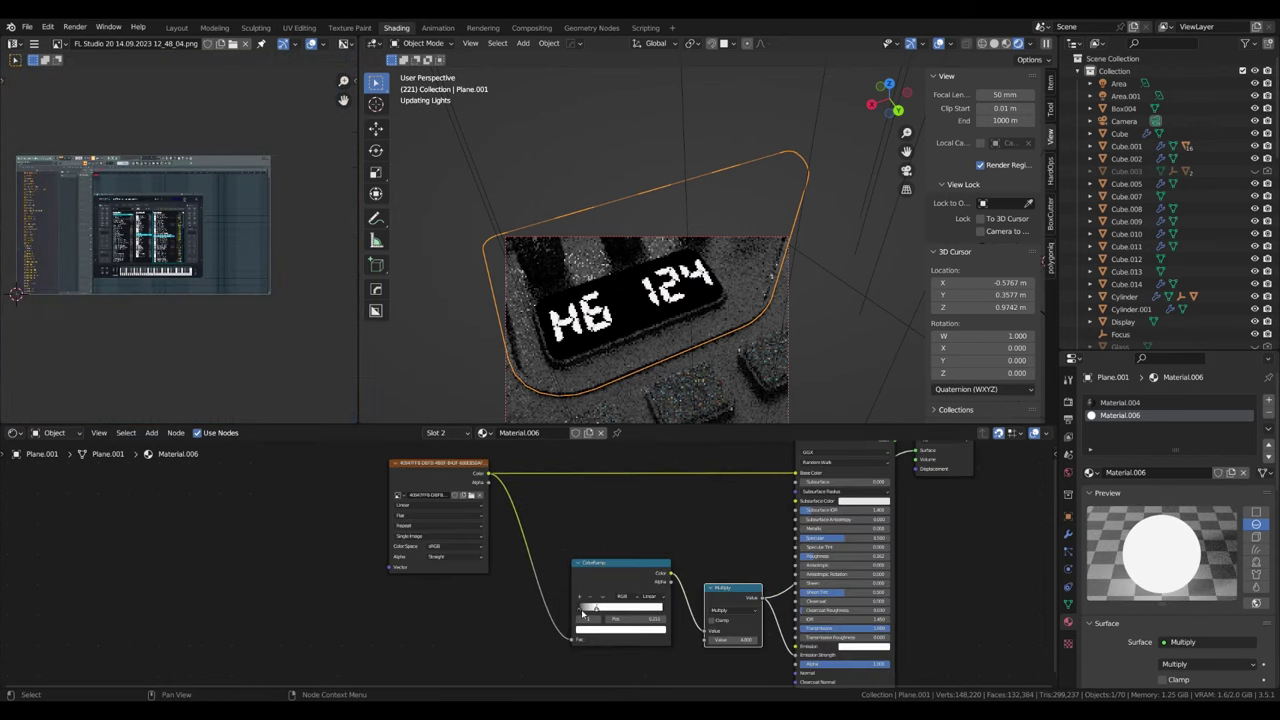
scroll(916, 141, down, 4)
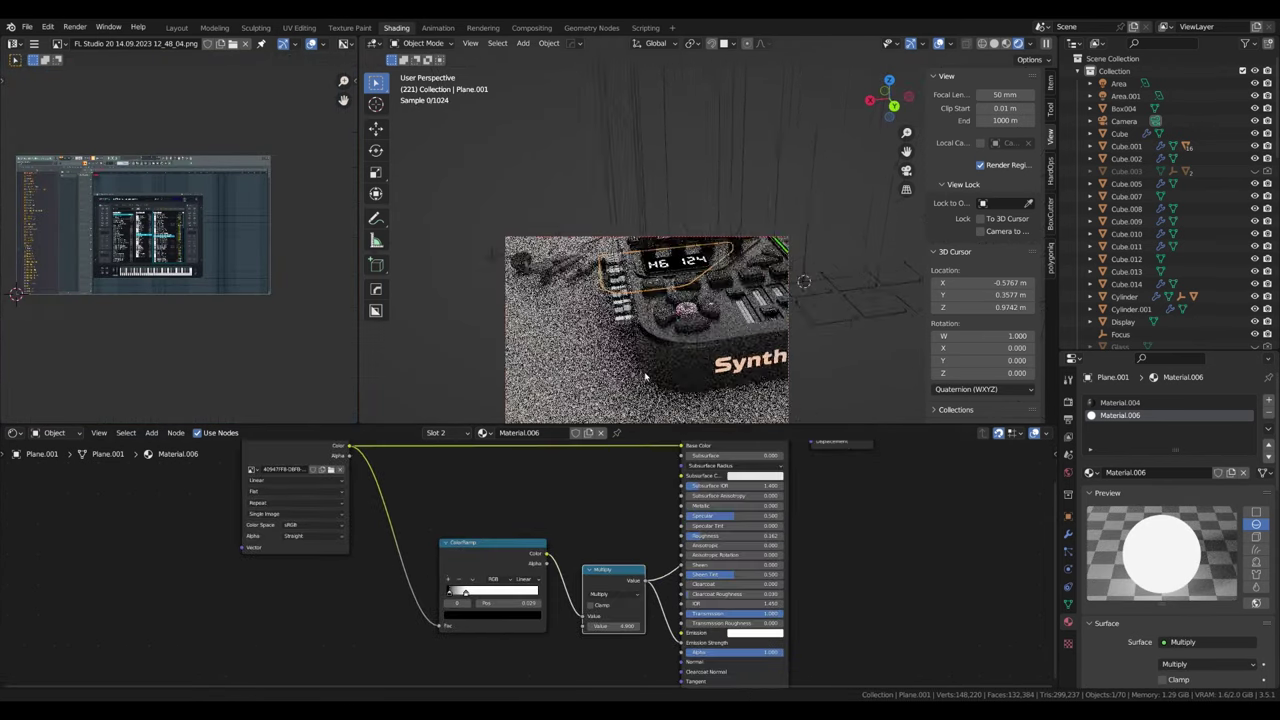
click(572, 348)
click(659, 370)
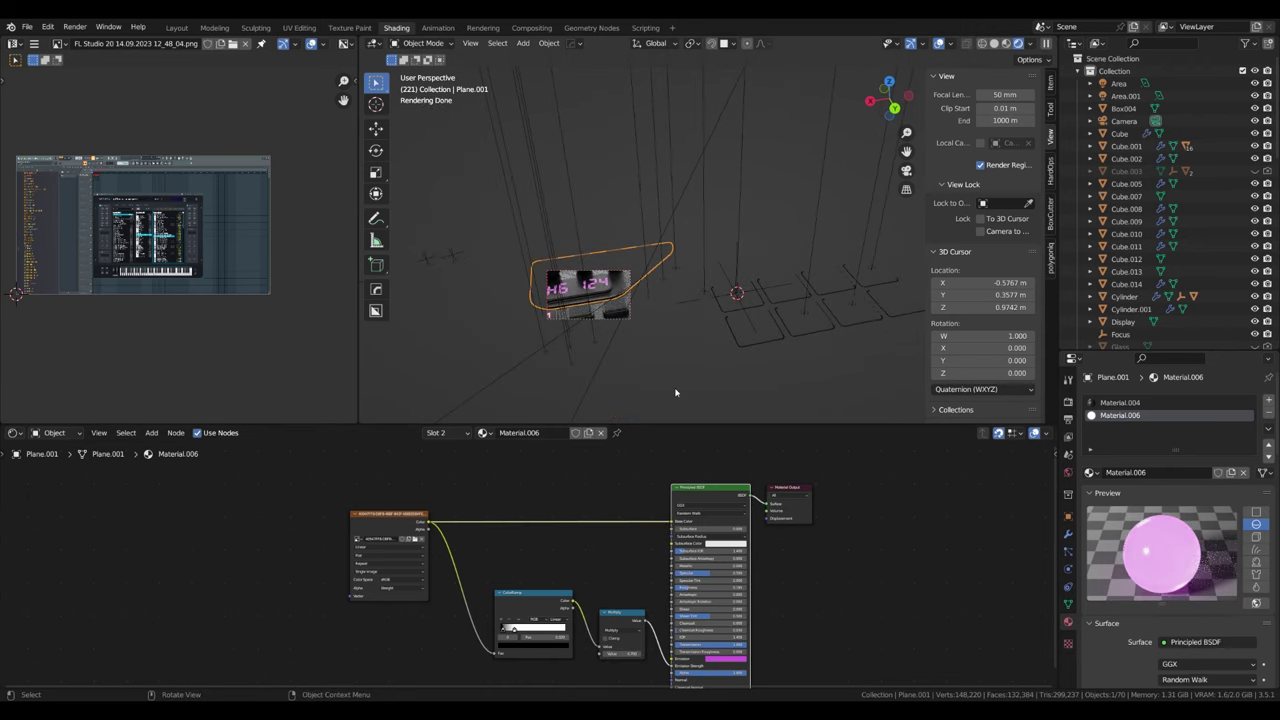
key(KP_Divide)
Step: Set the large Area.001 light's power to 5000 W
click(538, 317)
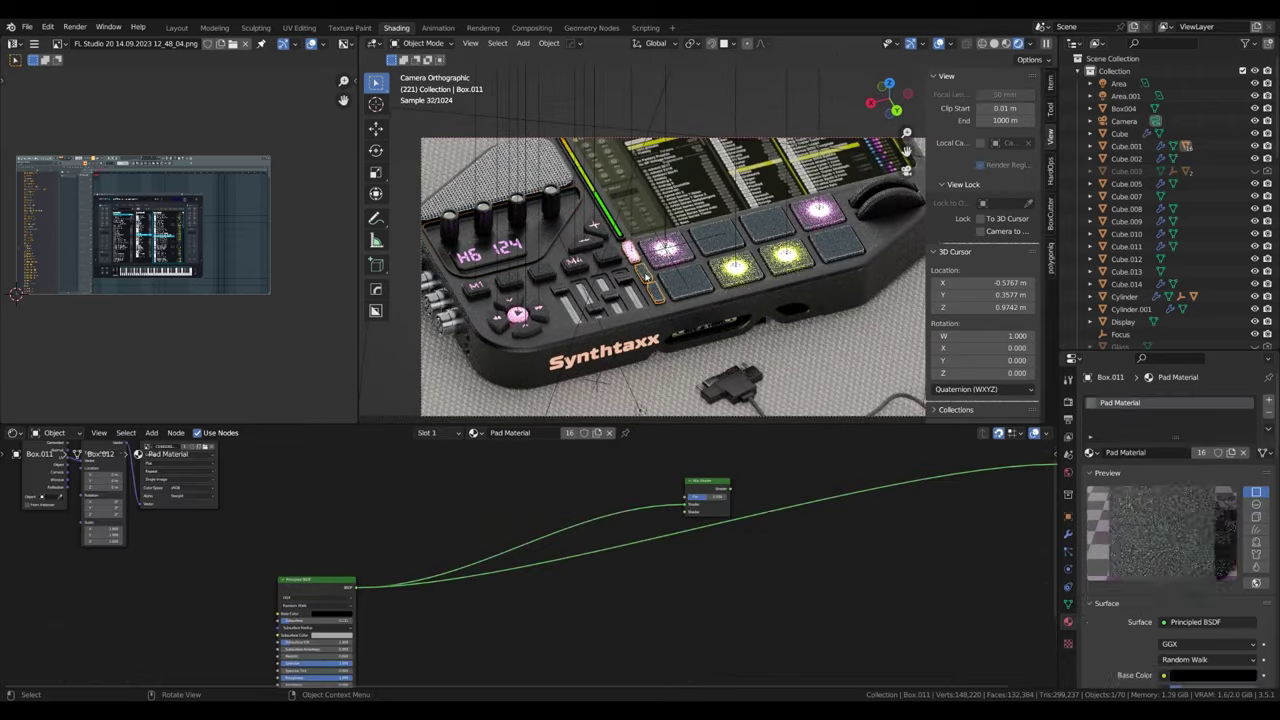
click(538, 317)
click(665, 248)
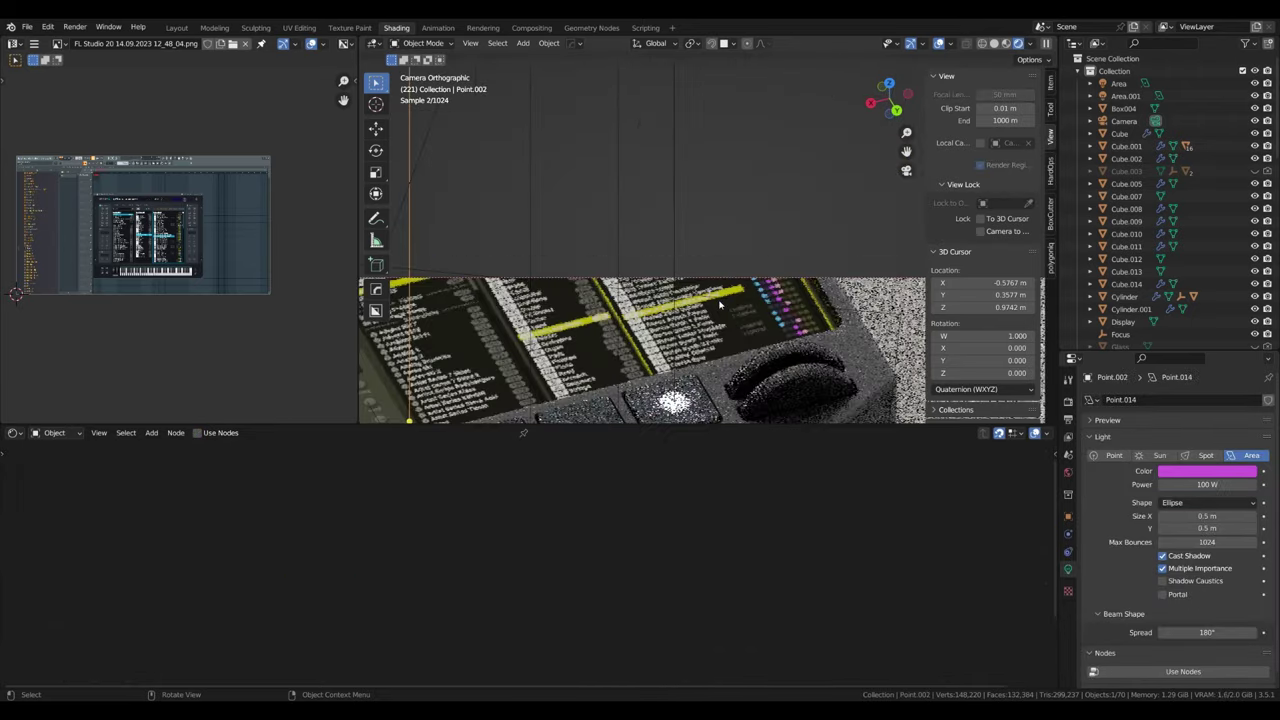
key(KP_Decimal)
scroll(773, 333, down, 5)
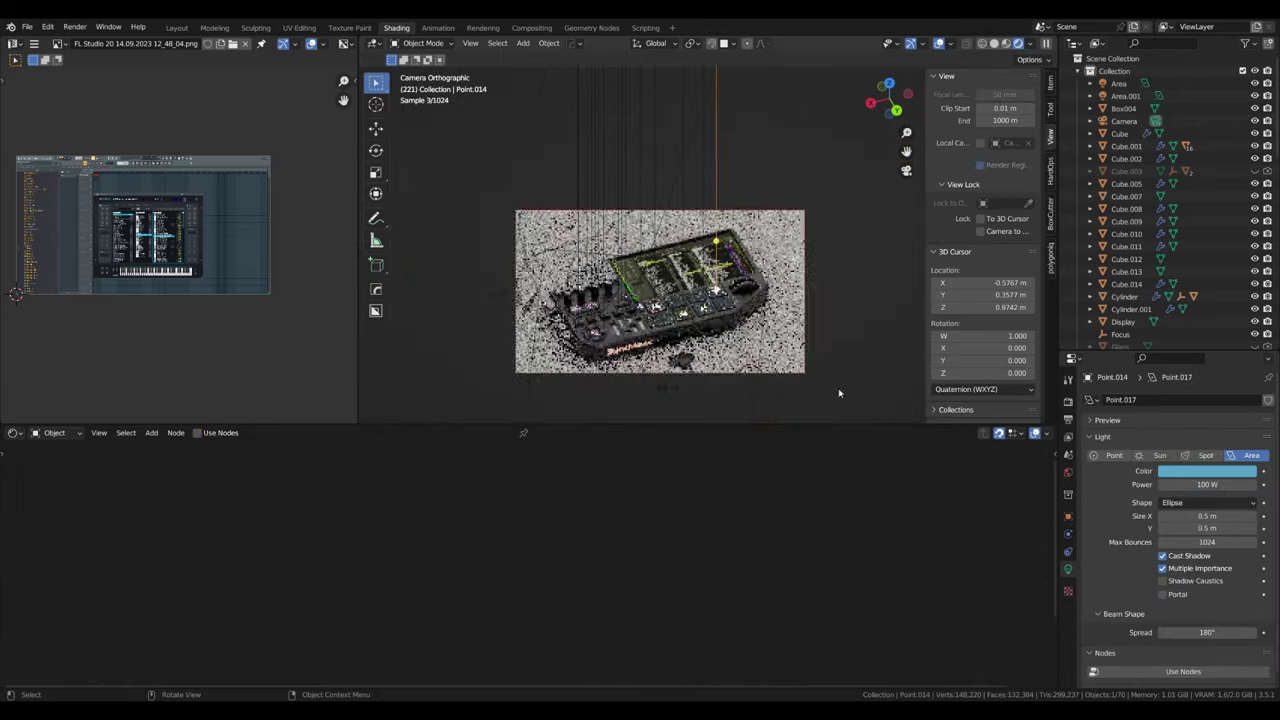
scroll(765, 325, up, 1)
shift+click(757, 315)
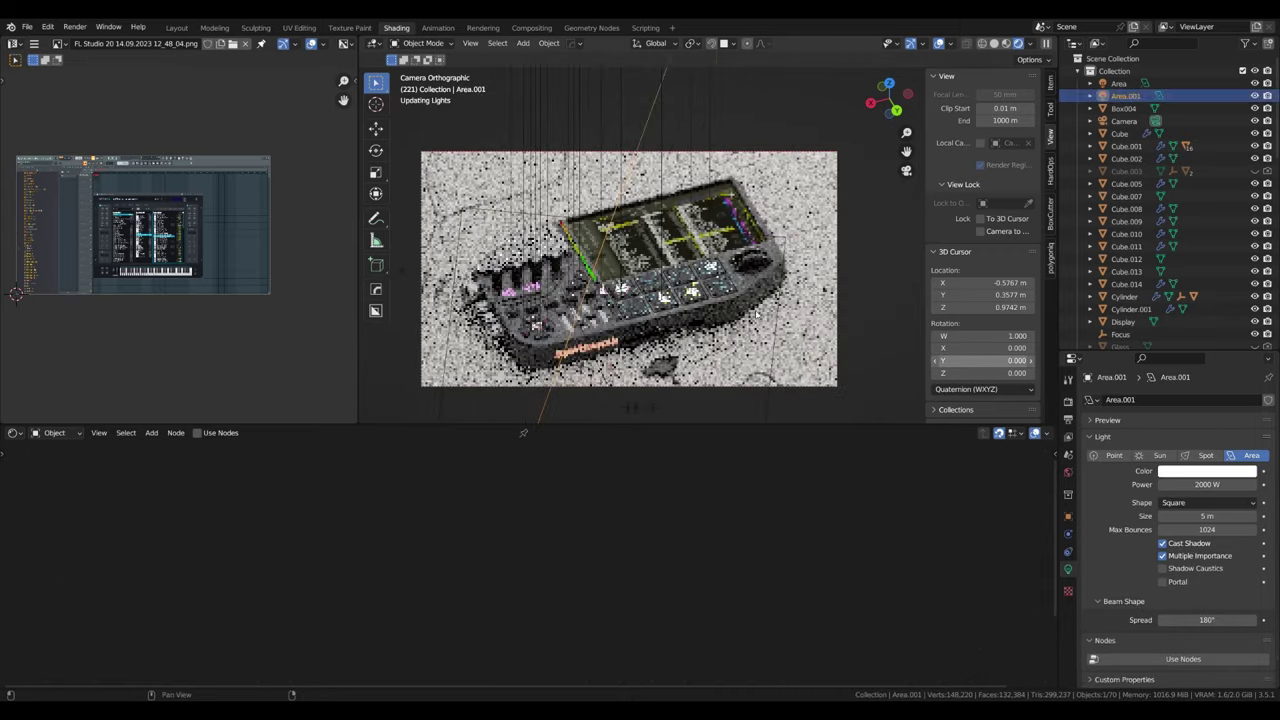
click(757, 315)
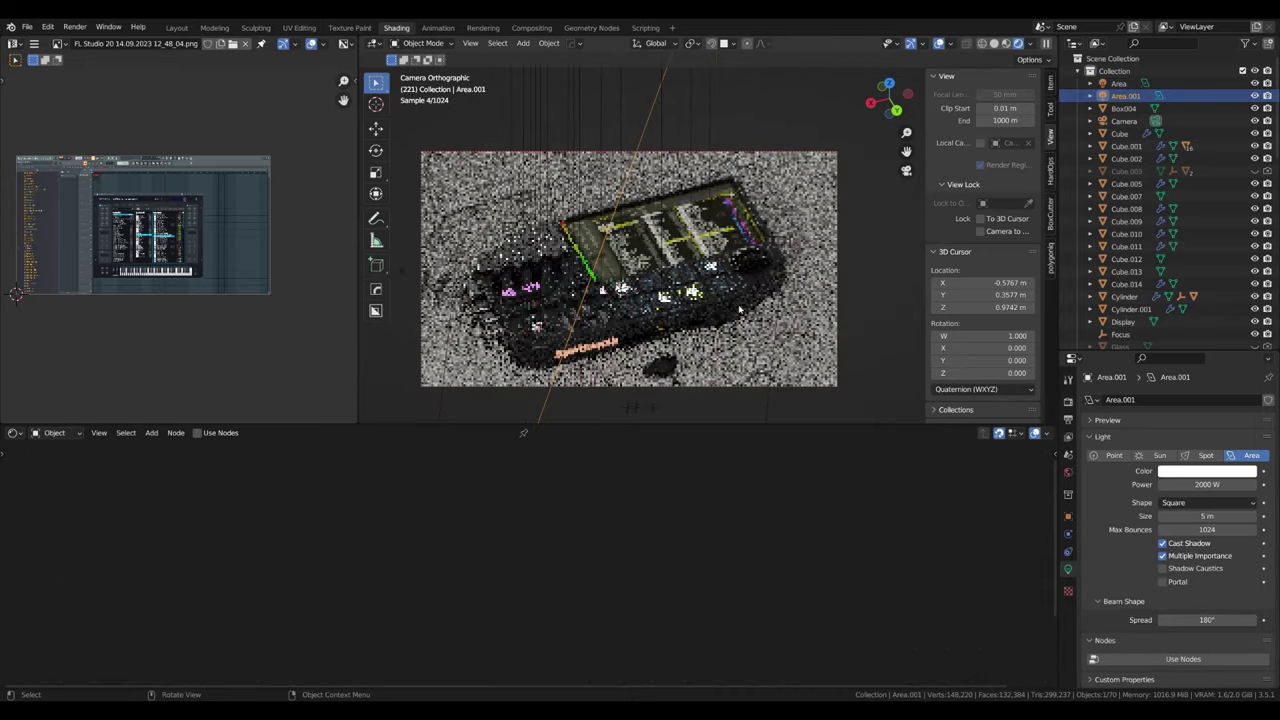
click(1207, 485)
text(5000)
key(Return)
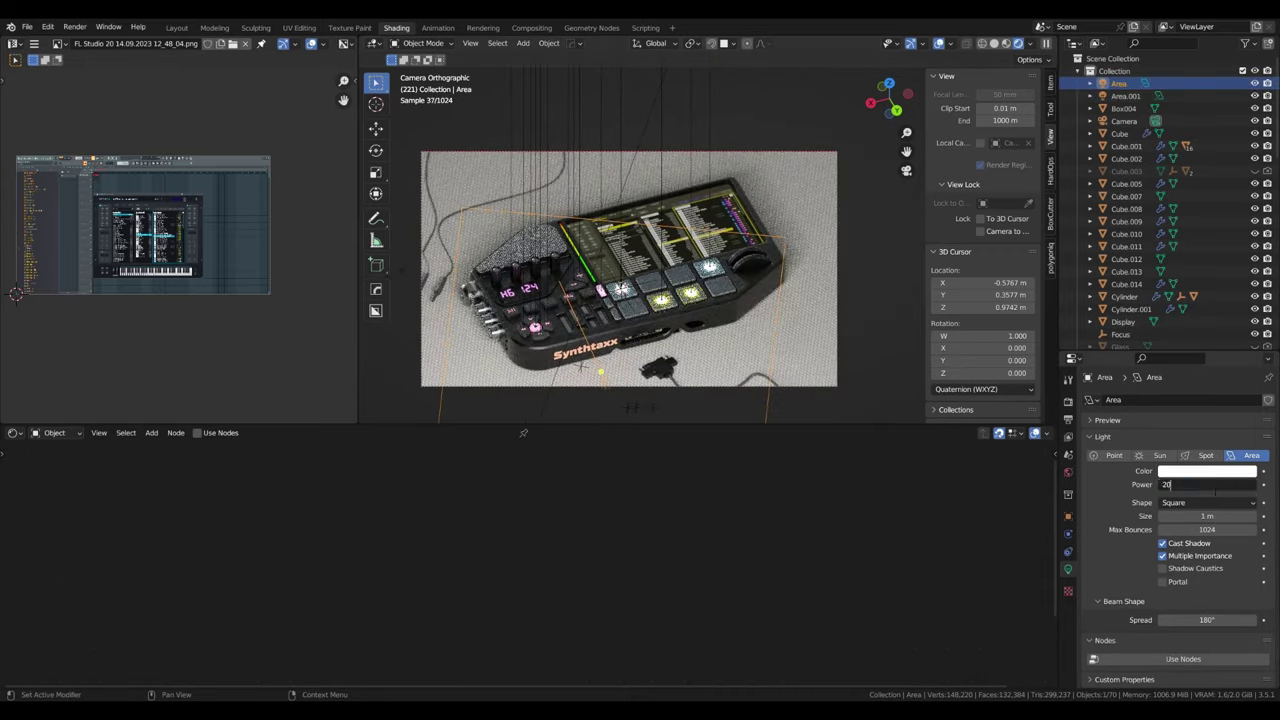
Step: Reselect Area.001 and return to the camera view with its light settings shown
click(1125, 95)
key(g)
key(Escape)
key(KP_0)
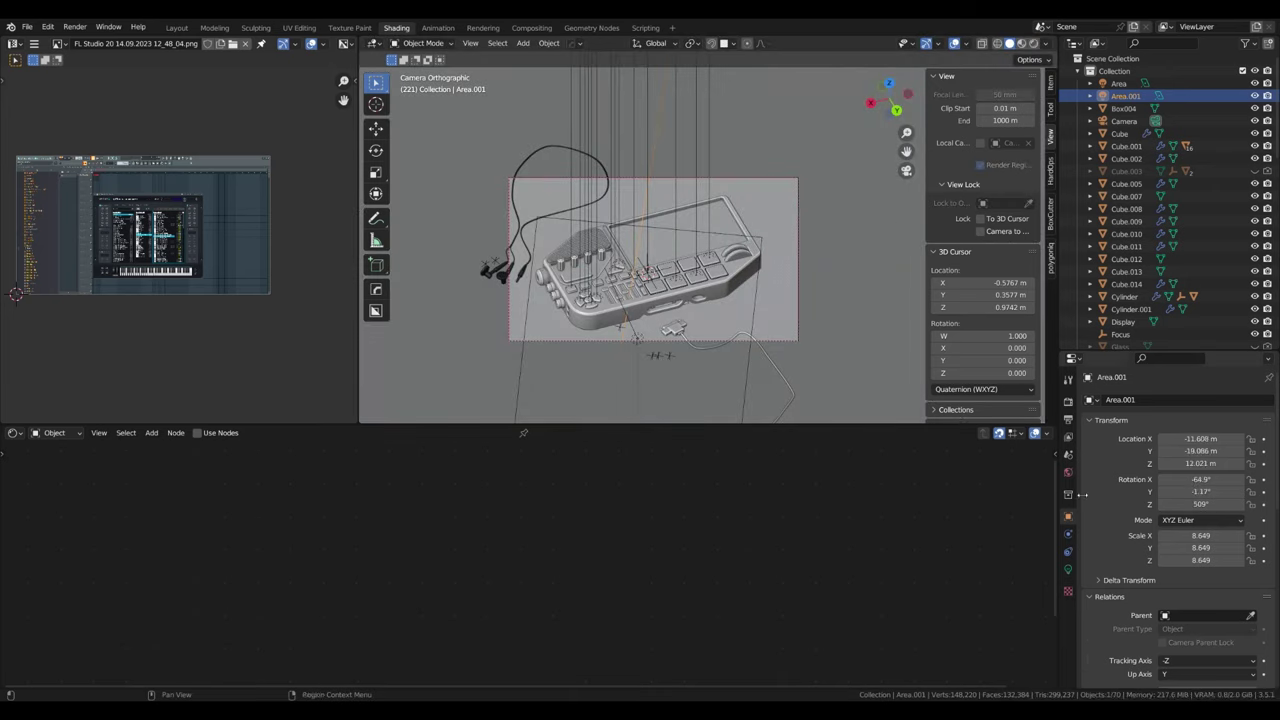
click(1068, 569)
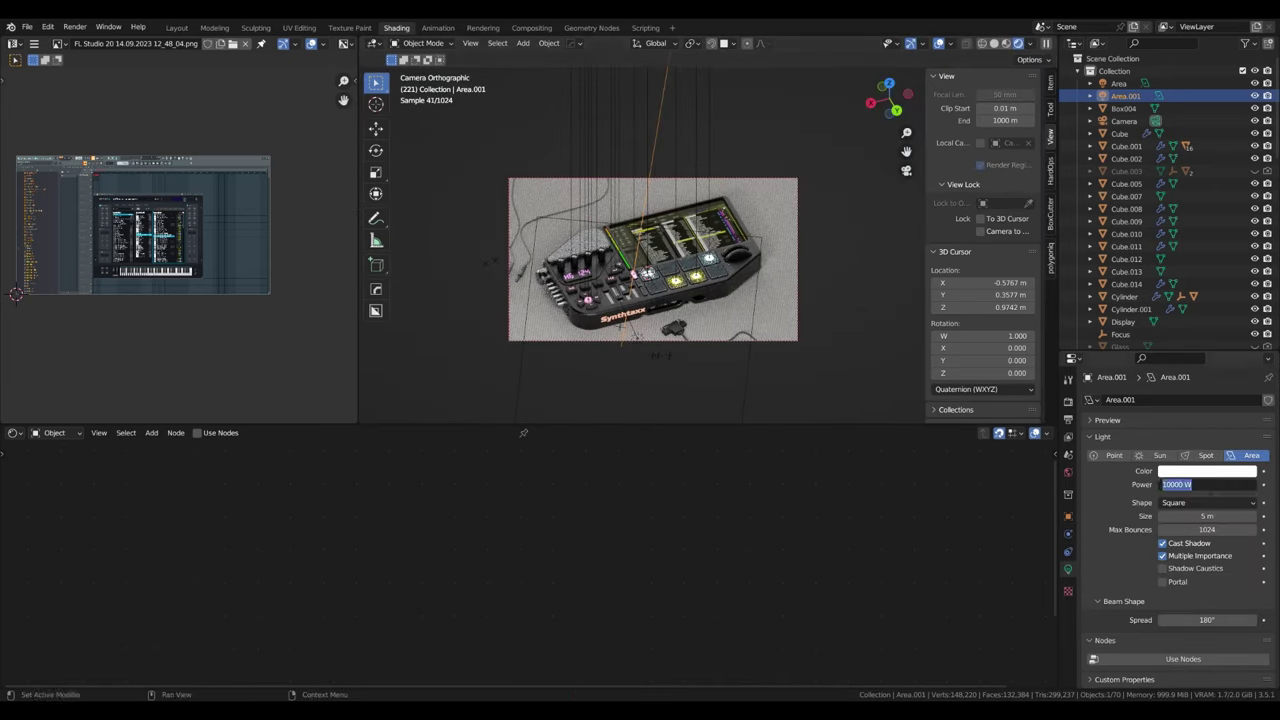
Step: Add a new Spot light to the scene and select it
key(shift+a)
click(775, 398)
middle_drag(780, 400, 700, 330)
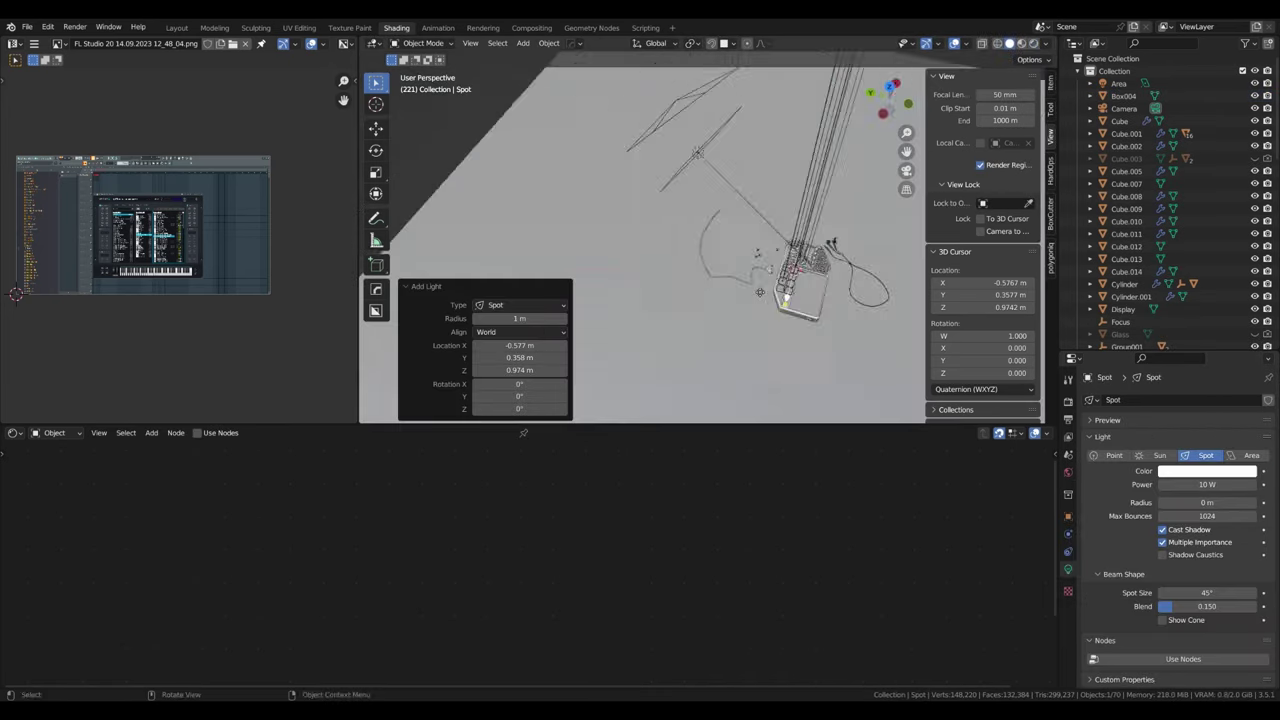
scroll(1127, 250, down, 5)
click(1125, 199)
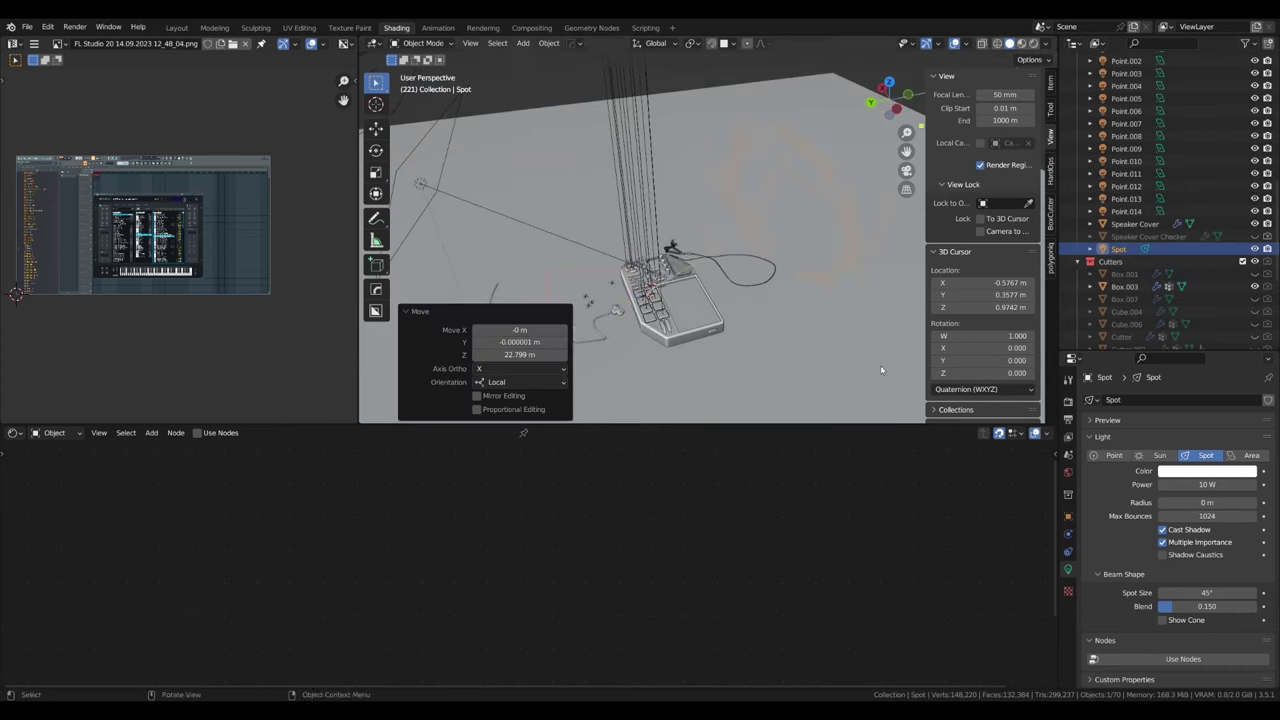
Step: Give the new light 6000 W power and a 3.3 m radius, trying other light types
click(1207, 484)
text(6000)
key(Return)
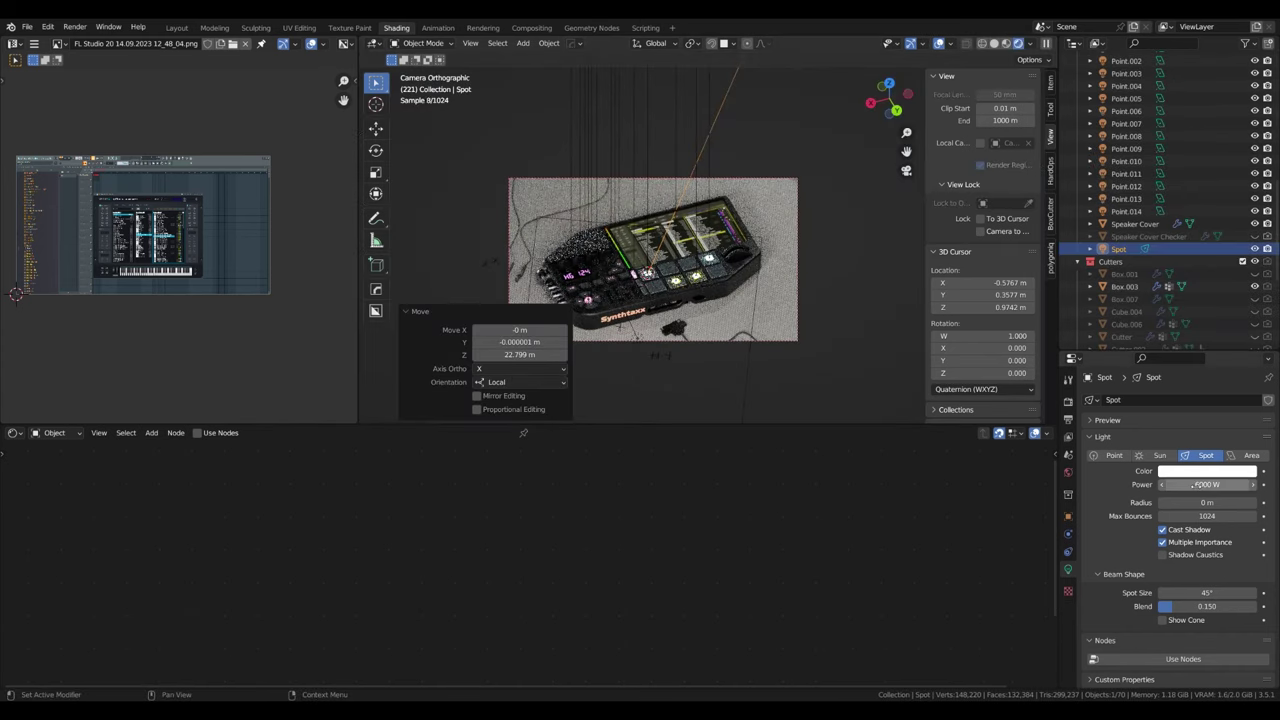
click(1207, 502)
text(3.3)
key(Return)
click(1114, 455)
click(1157, 455)
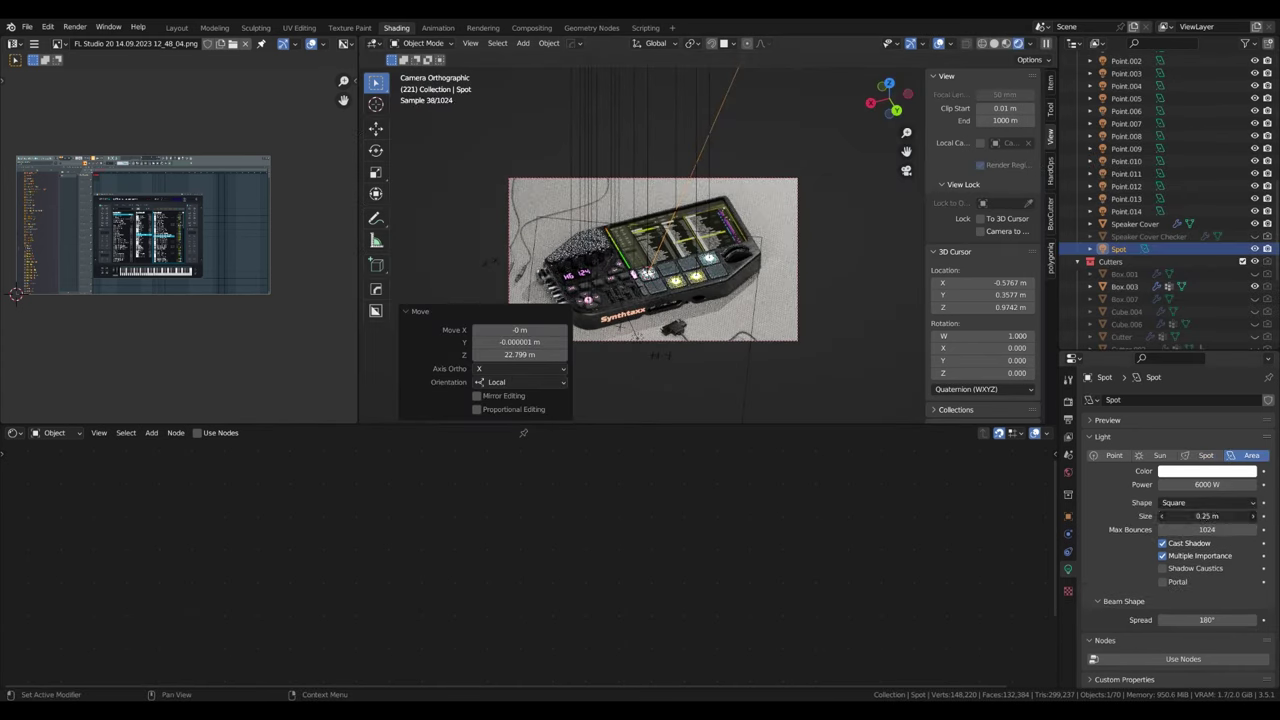
click(1245, 455)
Step: Raise the Spot light vertically to 15.916 m and return to the camera view
click(853, 307)
click(853, 307)
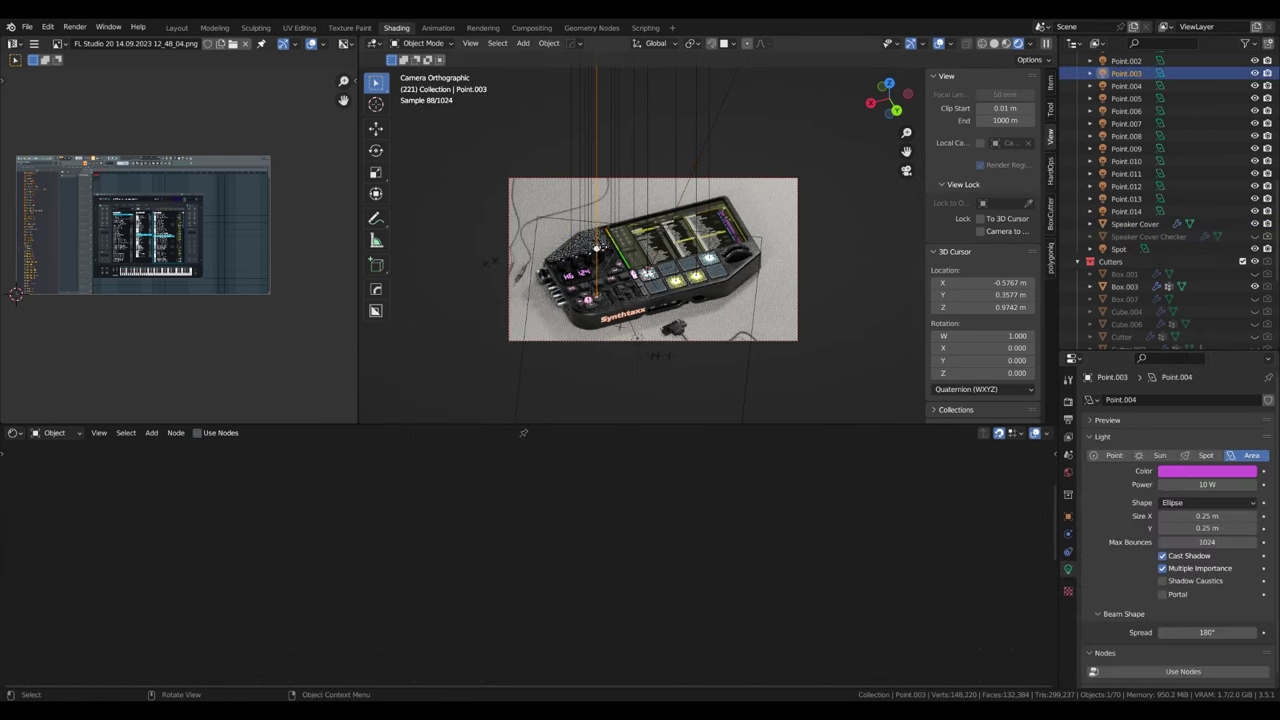
click(853, 307)
middle_drag(714, 307, 760, 250)
click(757, 214)
key(g)
key(z)
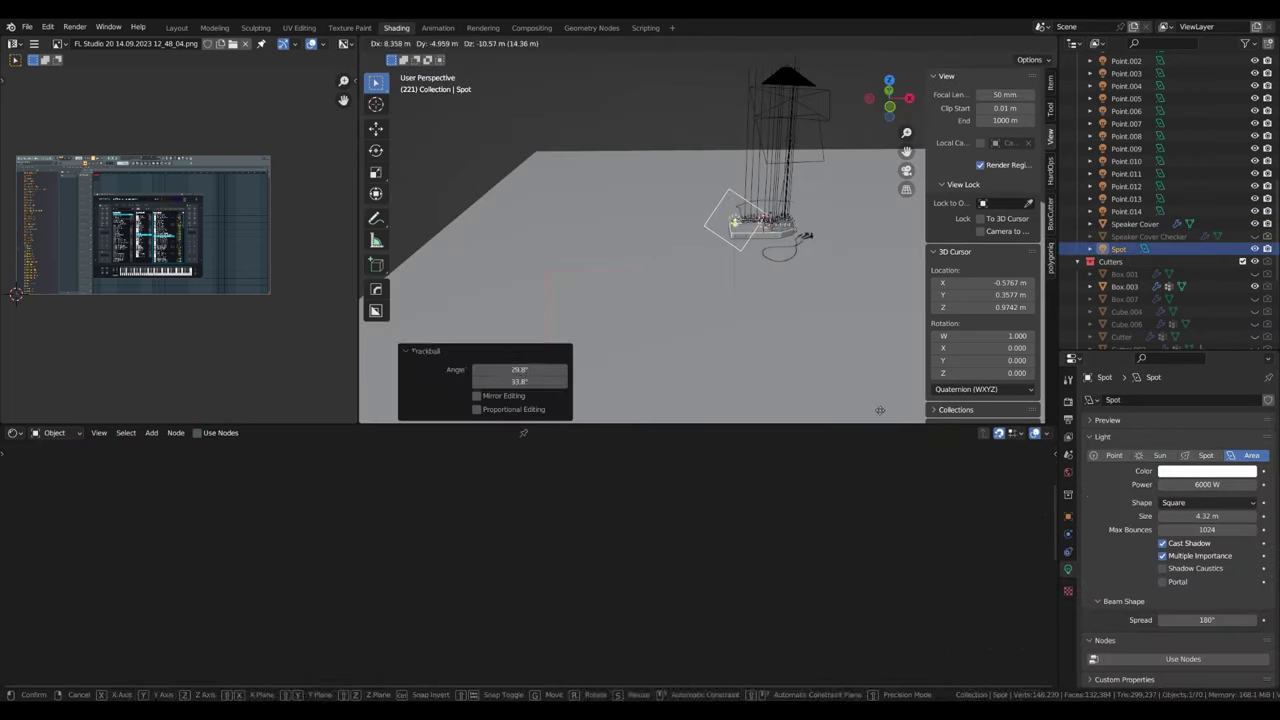
click(829, 423)
key(KP_0)
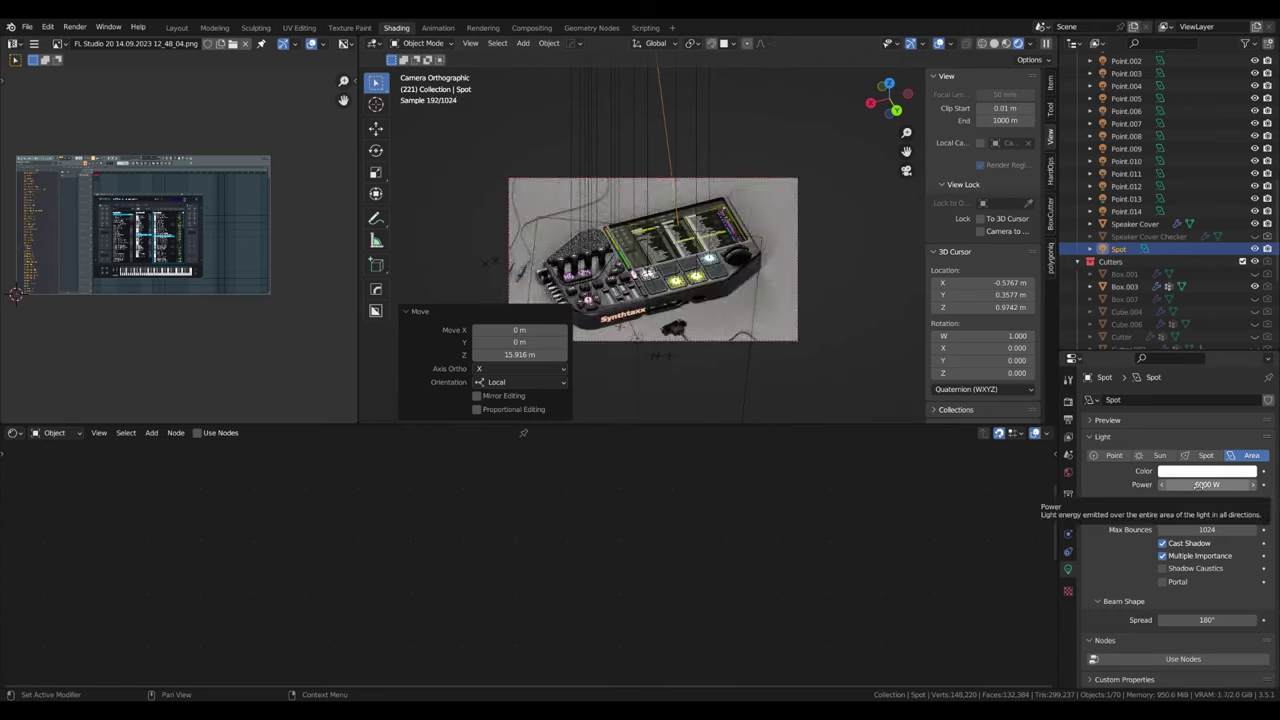
Step: Turn the new light into a Sun and show the world's rooftop night HDRI nodes
click(1157, 455)
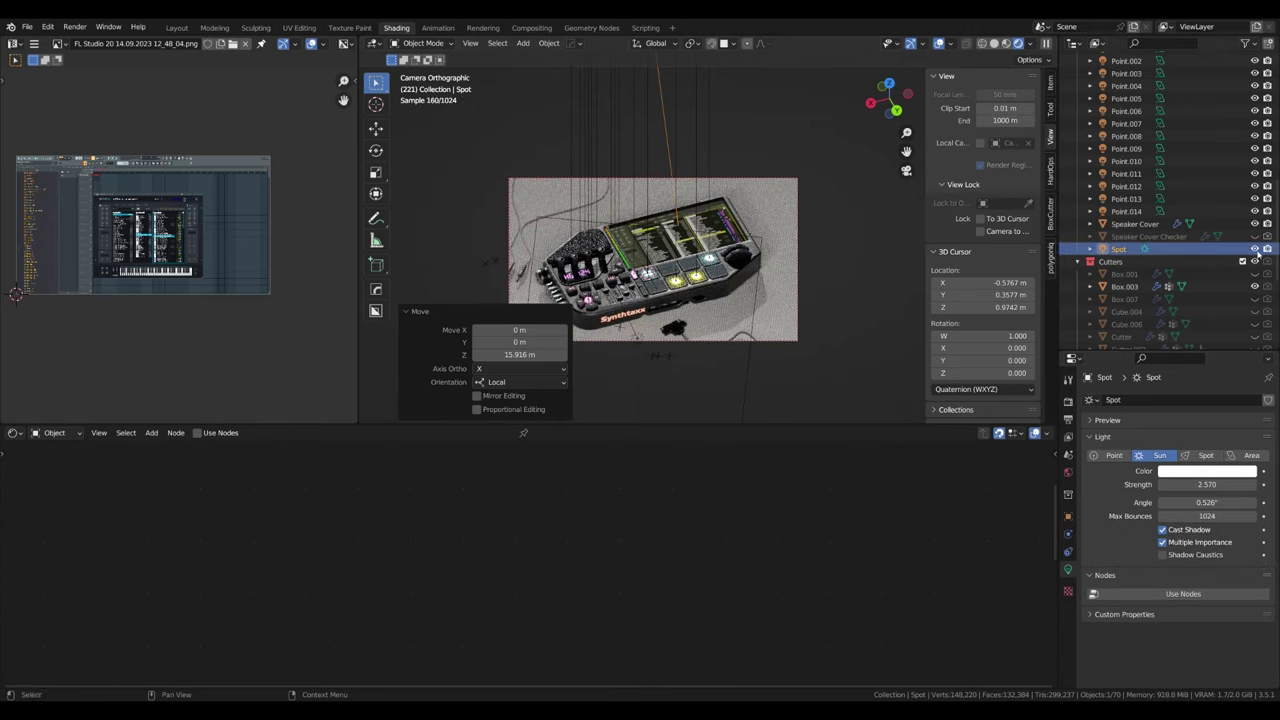
click(54, 432)
click(60, 468)
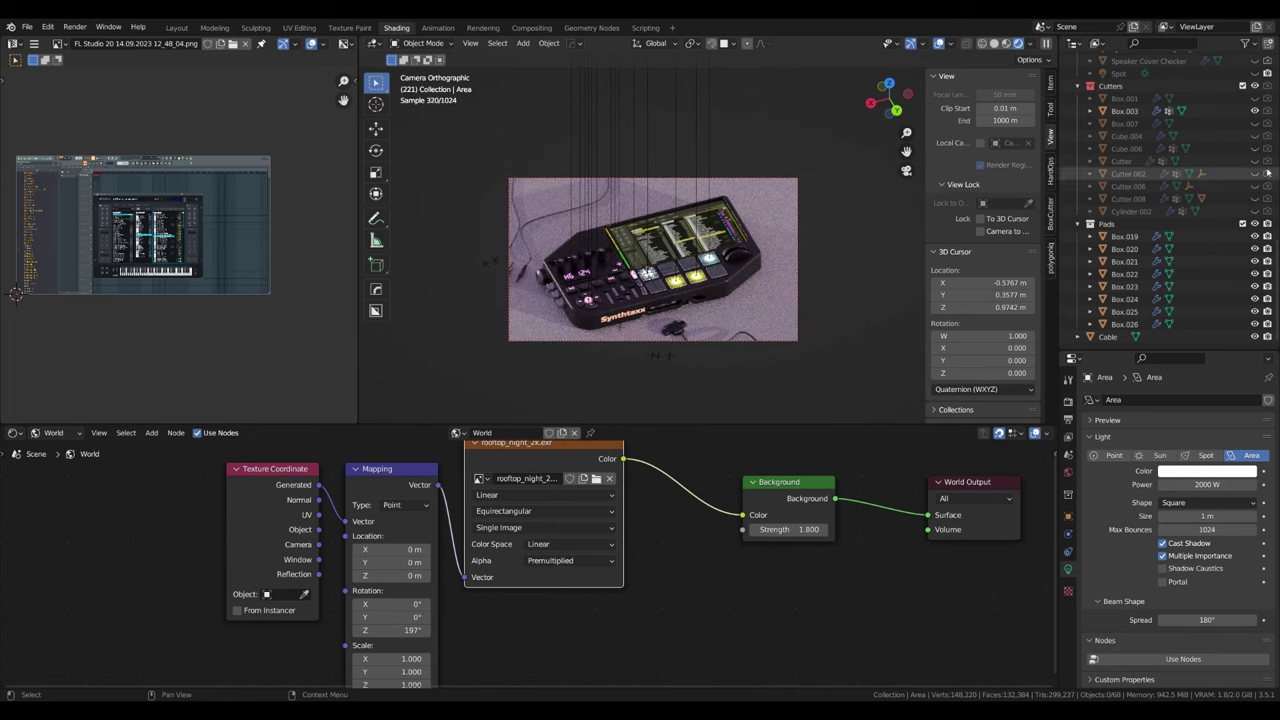
Step: Rotate the Area light 180° around Z about the median point
scroll(1236, 80, up, 10)
click(690, 43)
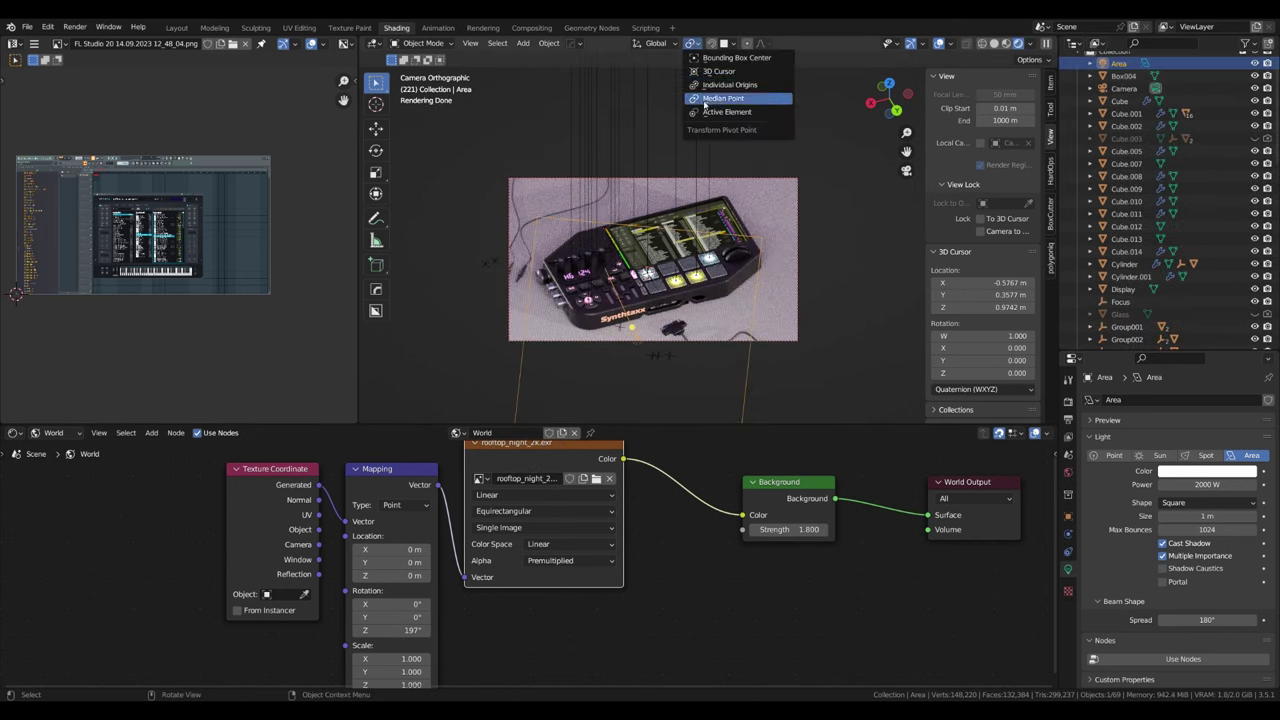
click(730, 100)
text(rz180)
key(Return)
Step: Convert the Area light to a point light, reposition it, and raise its power to about 4919 W
click(993, 43)
click(1113, 455)
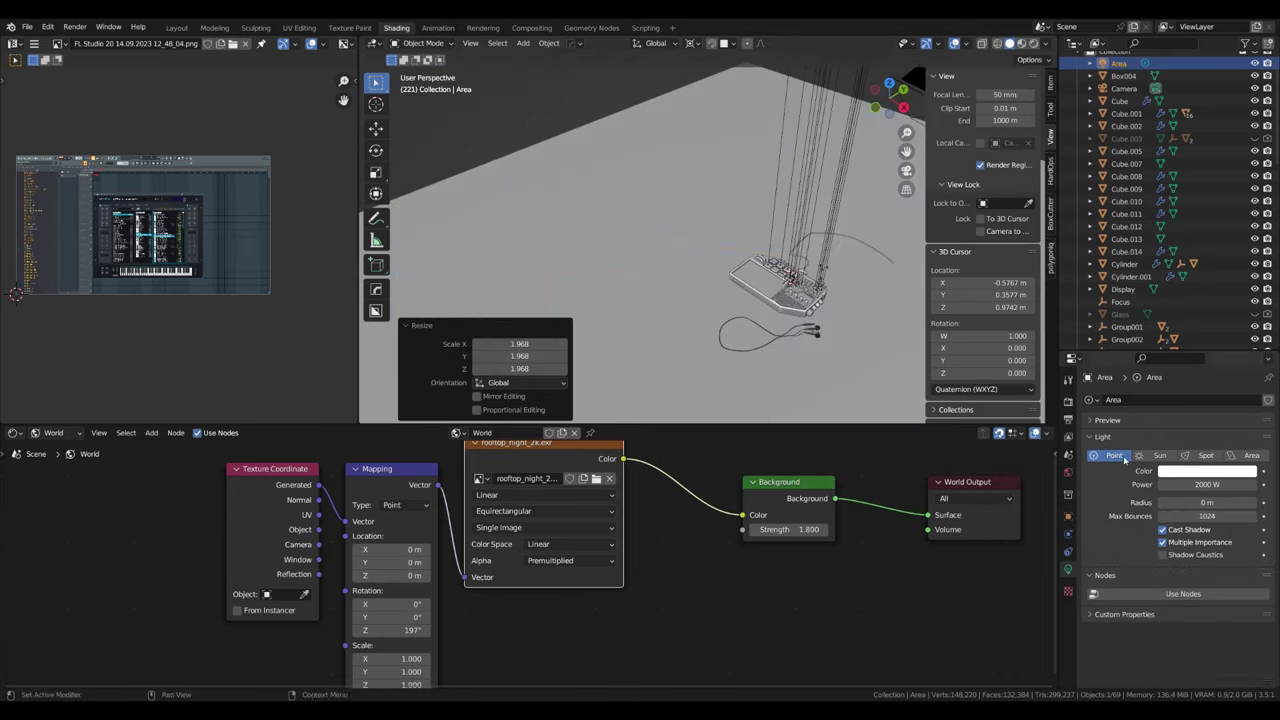
key(g)
click(1018, 43)
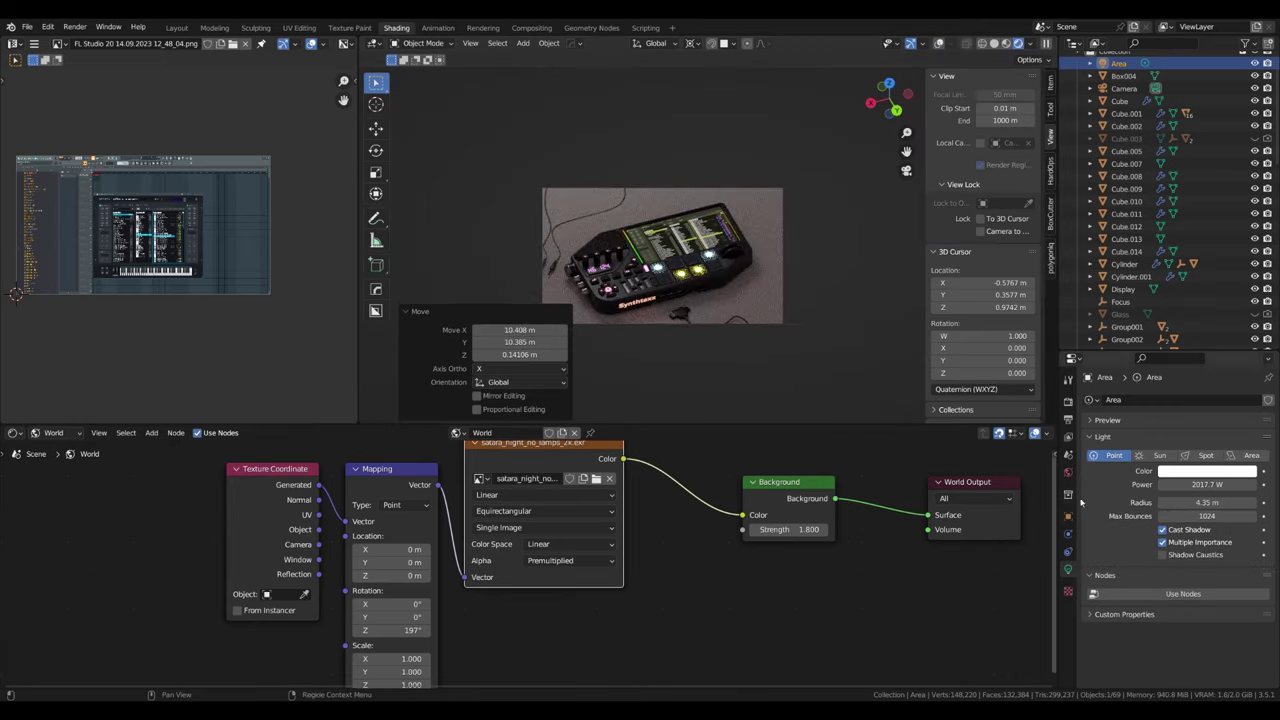
drag(1207, 484, 1245, 484)
Step: Add another point light above the controller with 4000 W power
key(shift+a)
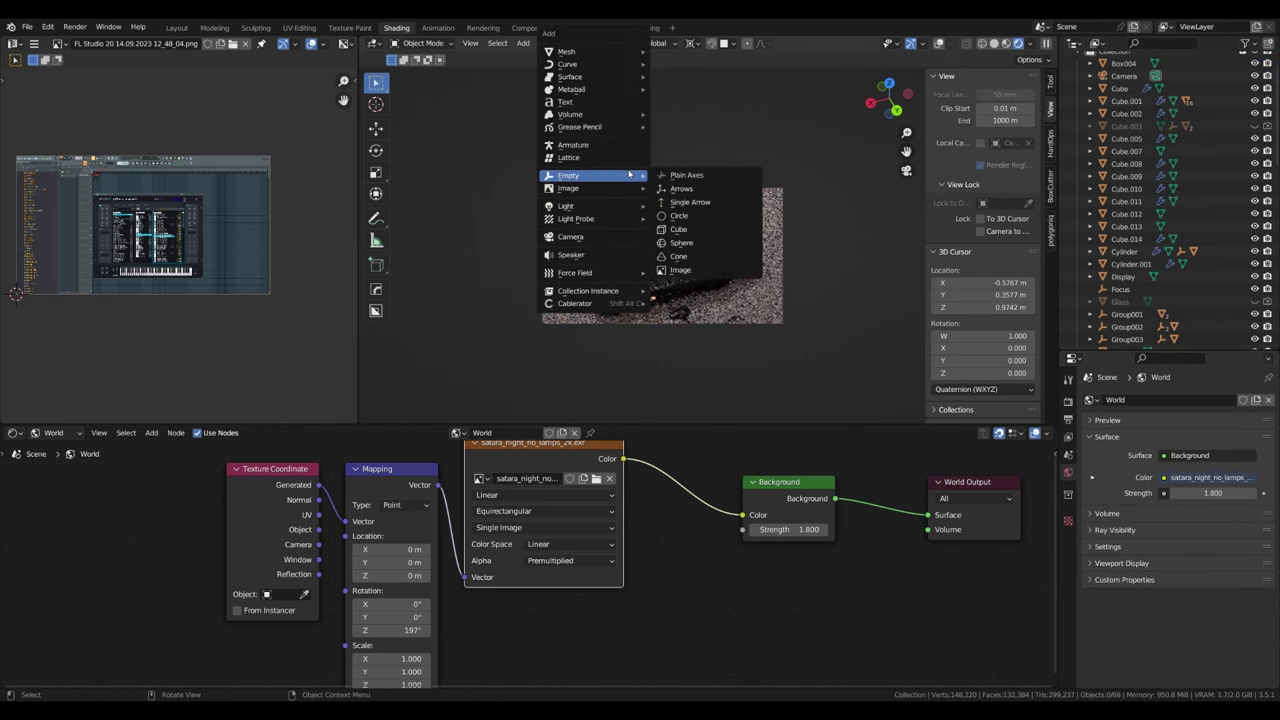
click(700, 203)
key(g)
key(z)
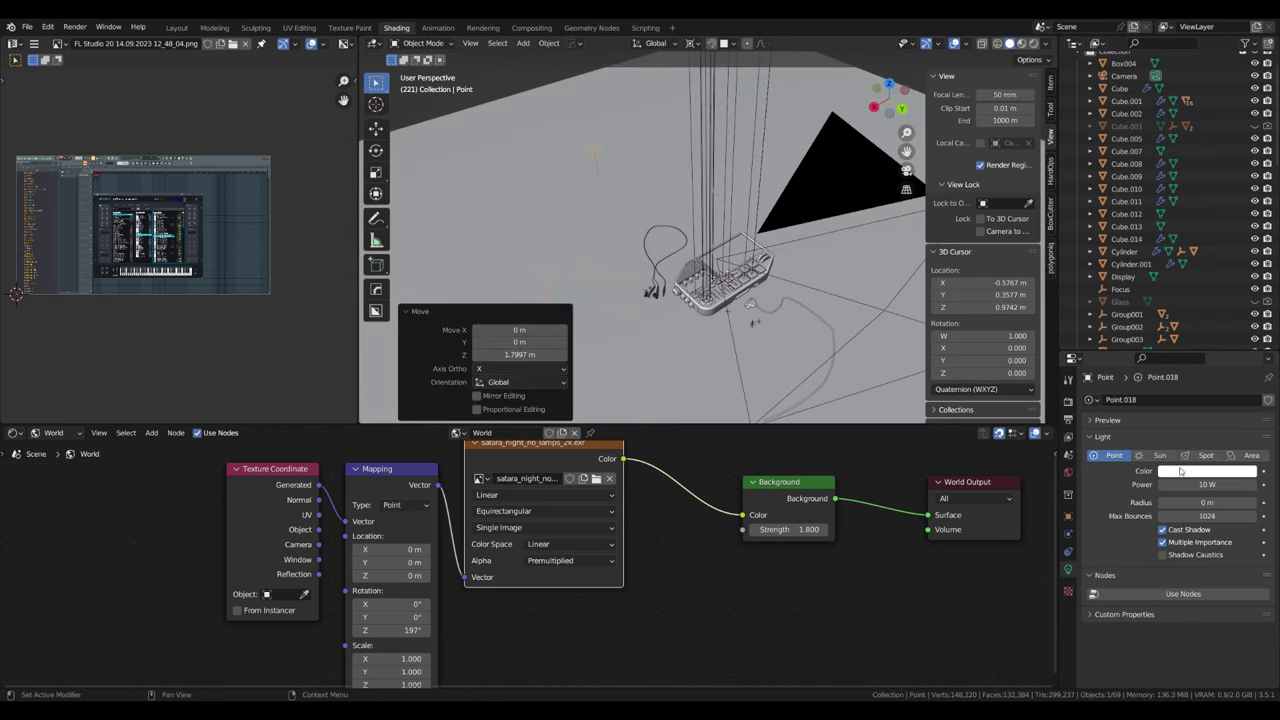
key(KP_0)
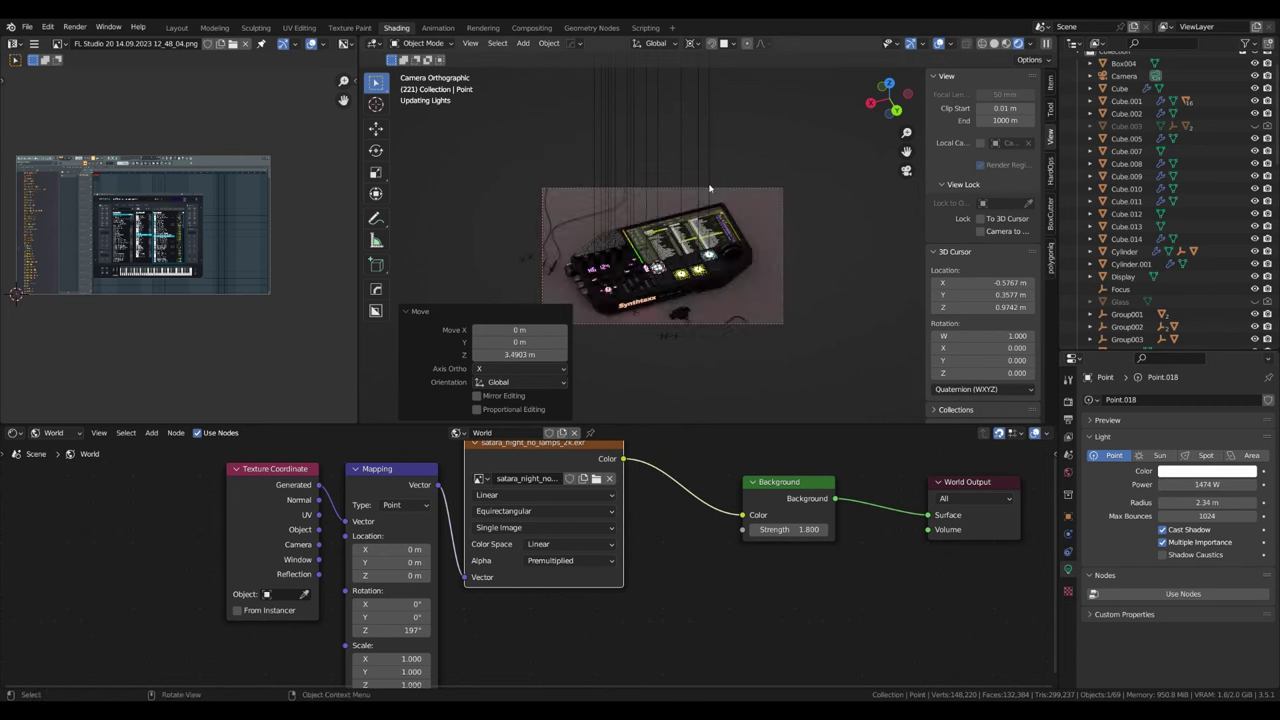
text(4000)
key(Return)
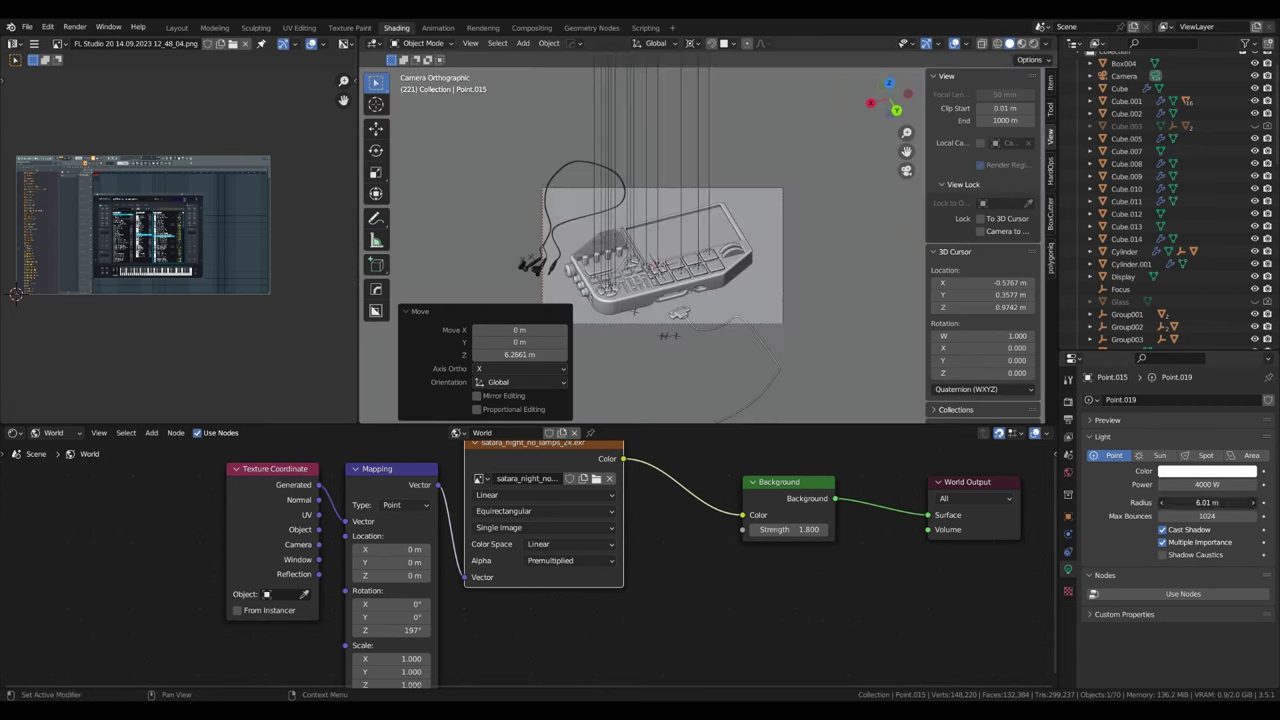
Step: Make it an area light at 200 W, moved right, rotated 34.2° on Z, about 7.25 m wide
click(1251, 455)
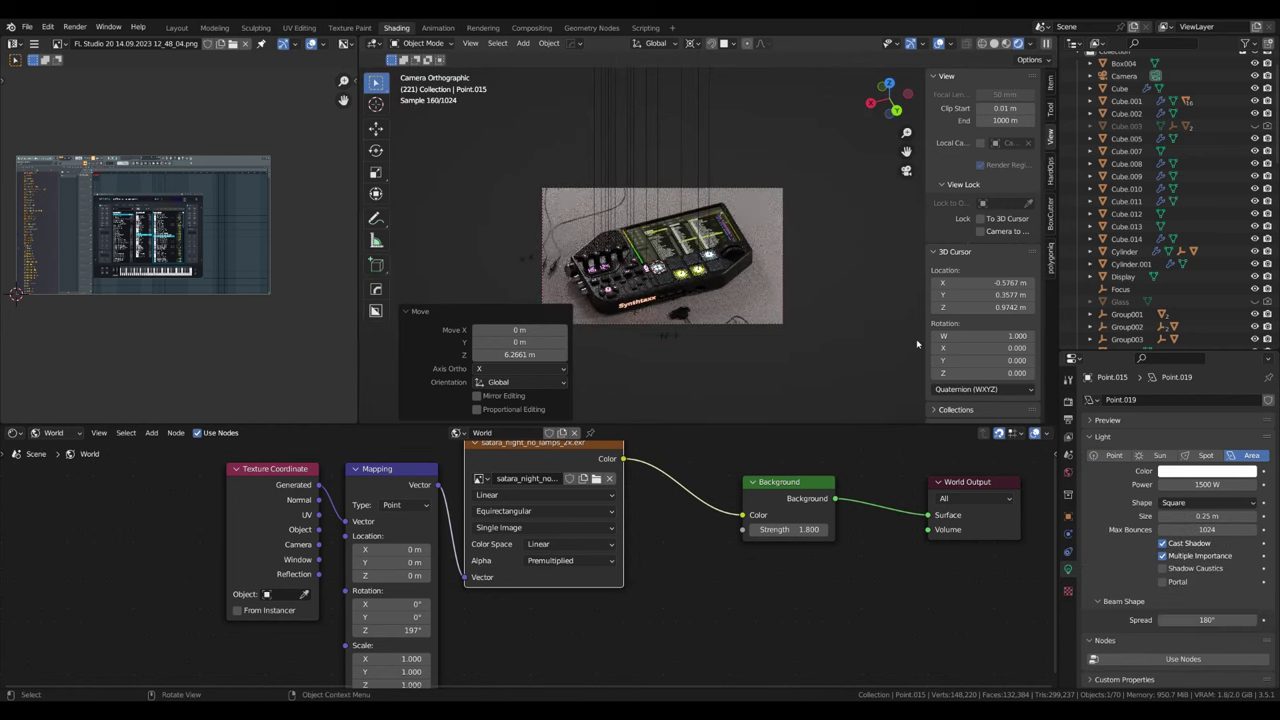
drag(1208, 516, 1240, 516)
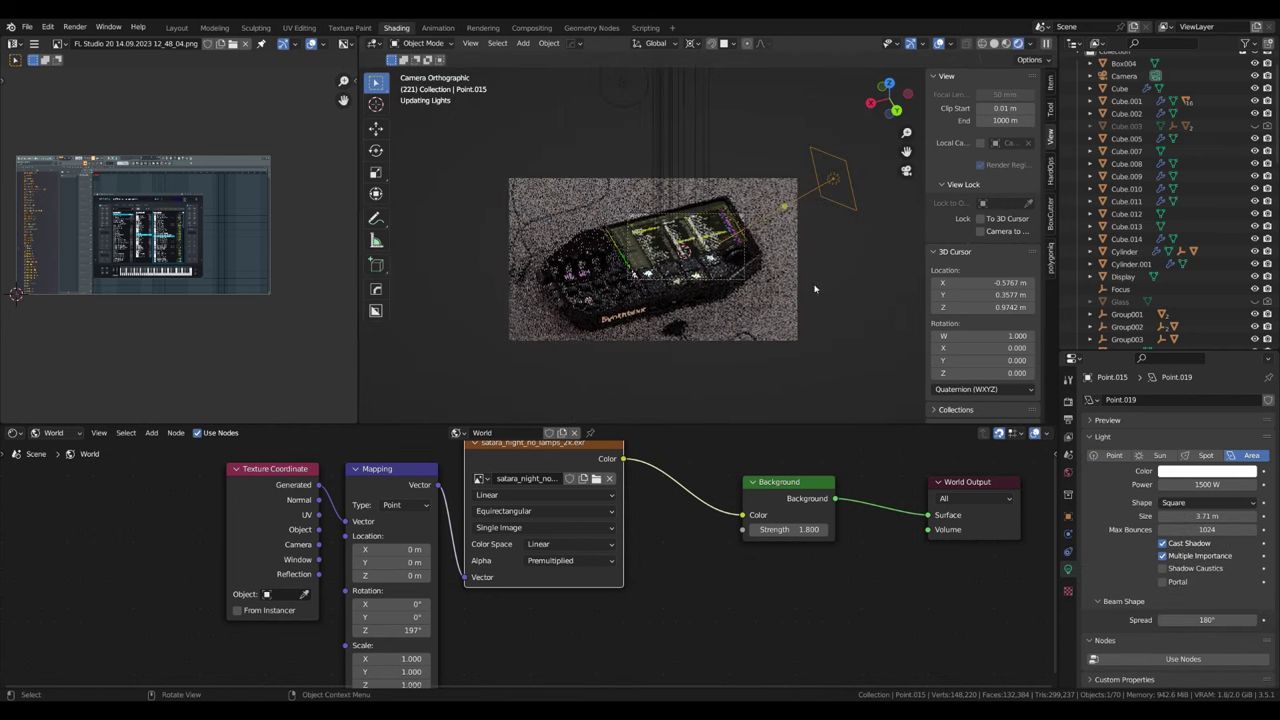
key(g)
click(900, 400)
mouse_move(1215, 485)
mouse_down()
mouse_move(1186, 485)
mouse_move(1250, 485)
mouse_move(1240, 516)
mouse_up()
key(r)
key(z)
click(851, 217)
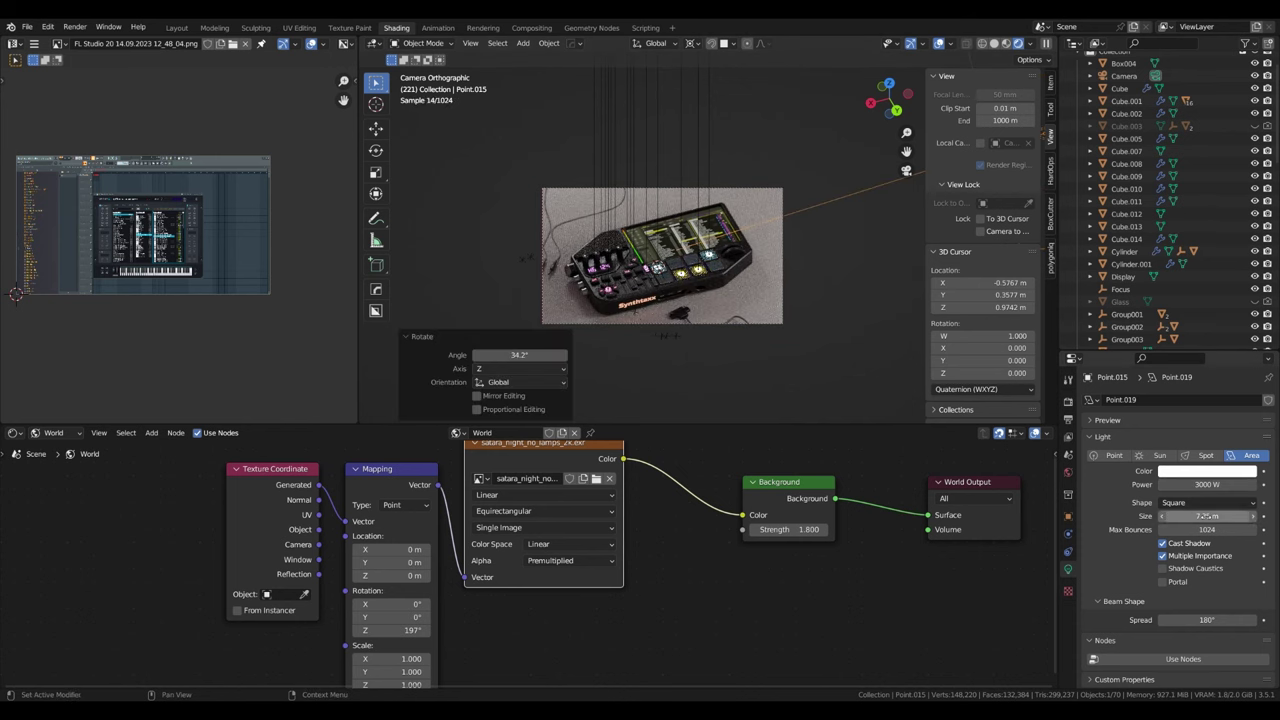
Step: Duplicate the area light, tilt it, shrink it to 0.55, and turn the copy into a point light
key(shift+d)
key(r)
key(r)
key(s)
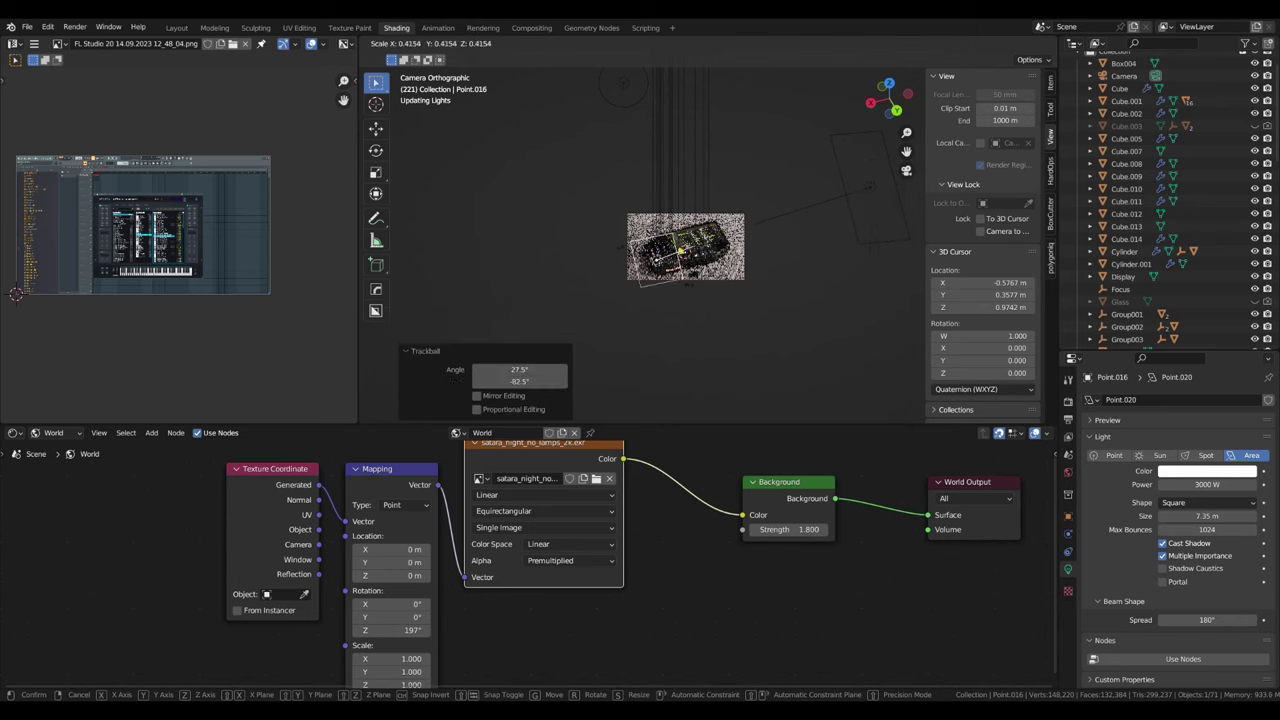
click(680, 250)
click(1114, 455)
middle_drag(700, 260, 726, 283)
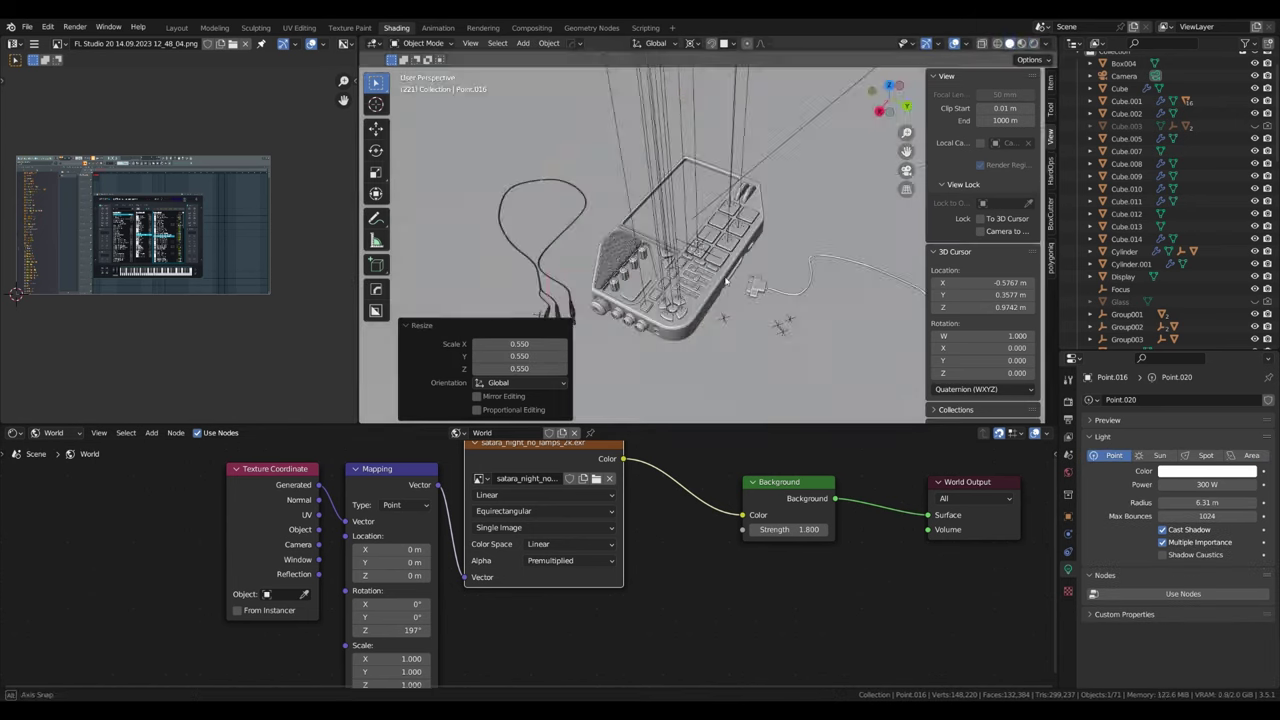
key(KP_0)
Step: Scale the light up to 1.892 and shift it along Y
key(s)
click(690, 323)
key(g)
key(y)
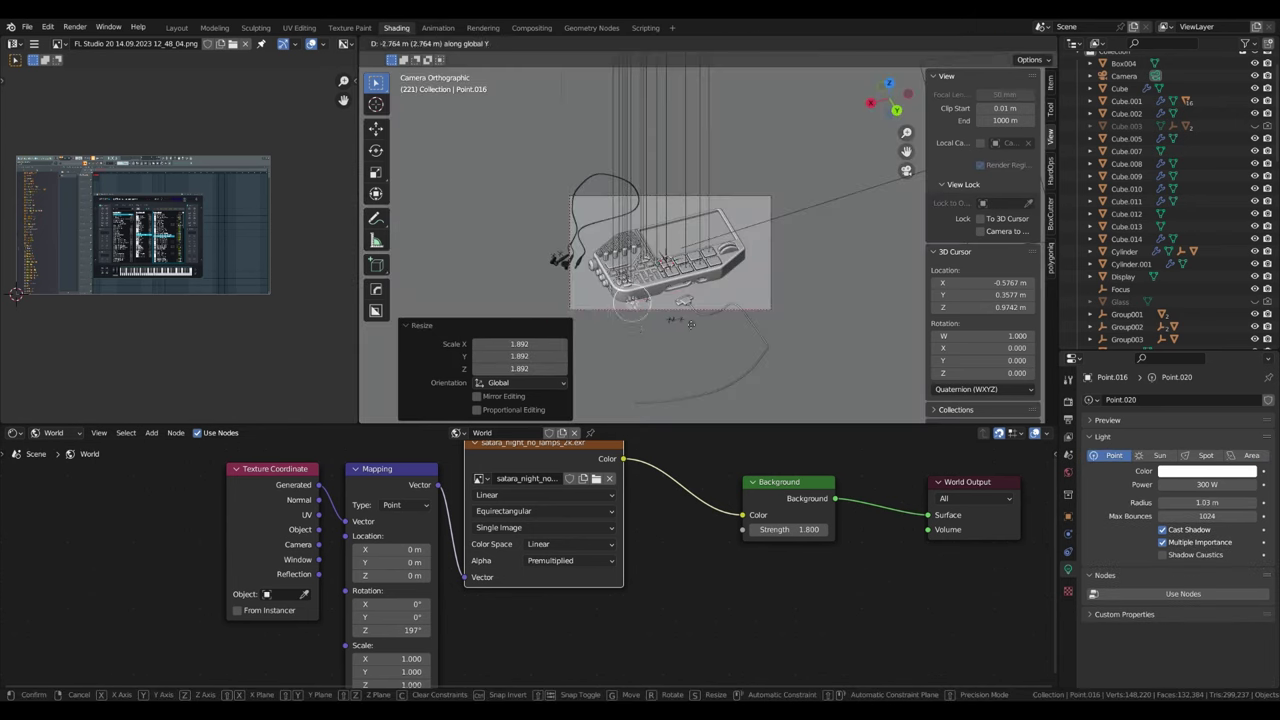
click(690, 323)
Step: Select Point.018 and move it sideways across the scene
click(655, 347)
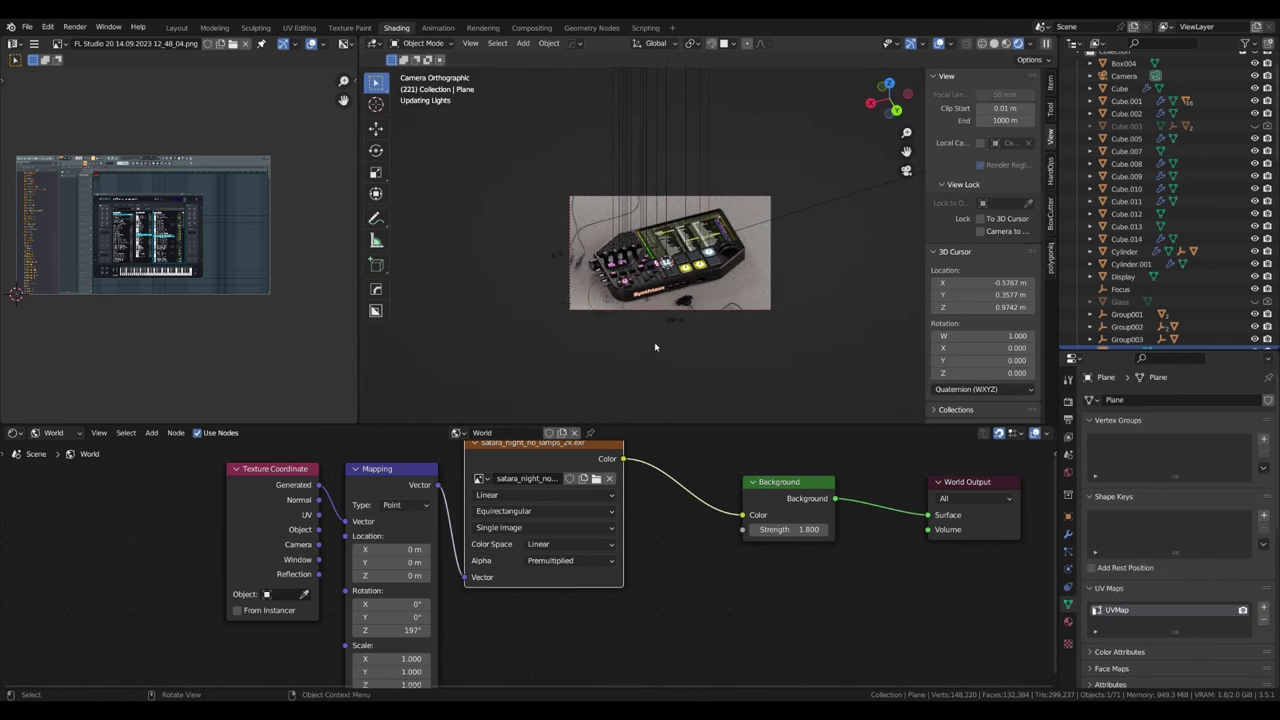
click(655, 88)
key(shift+z)
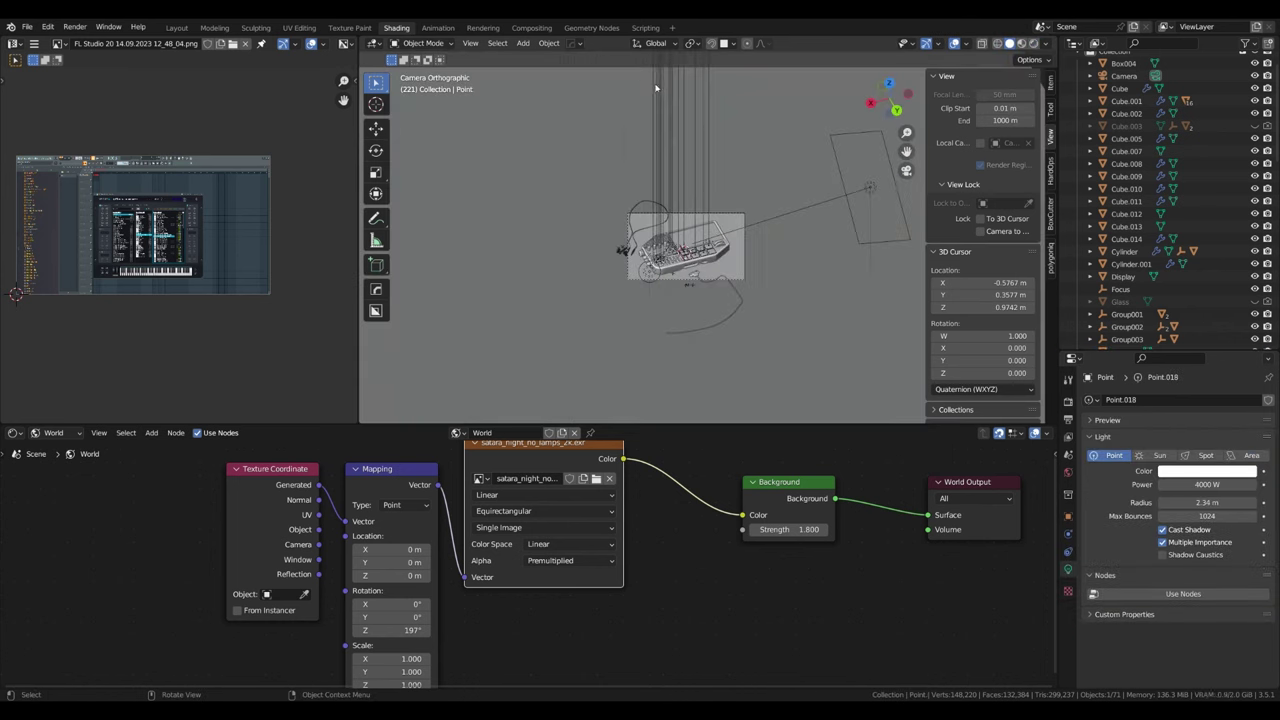
key(g)
key(Return)
key(shift+z)
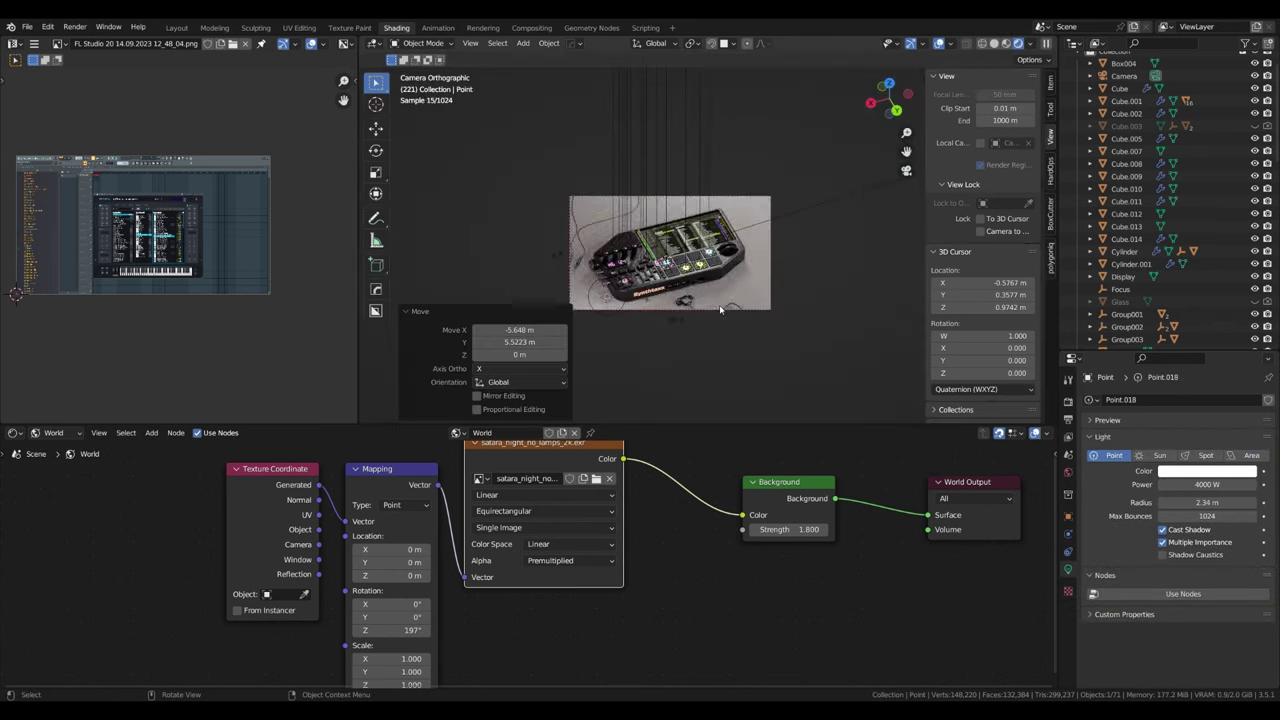
key(shift+z)
Step: Undo the recent light moves back to the plane being selected
key(ctrl+z)
key(shift+z)
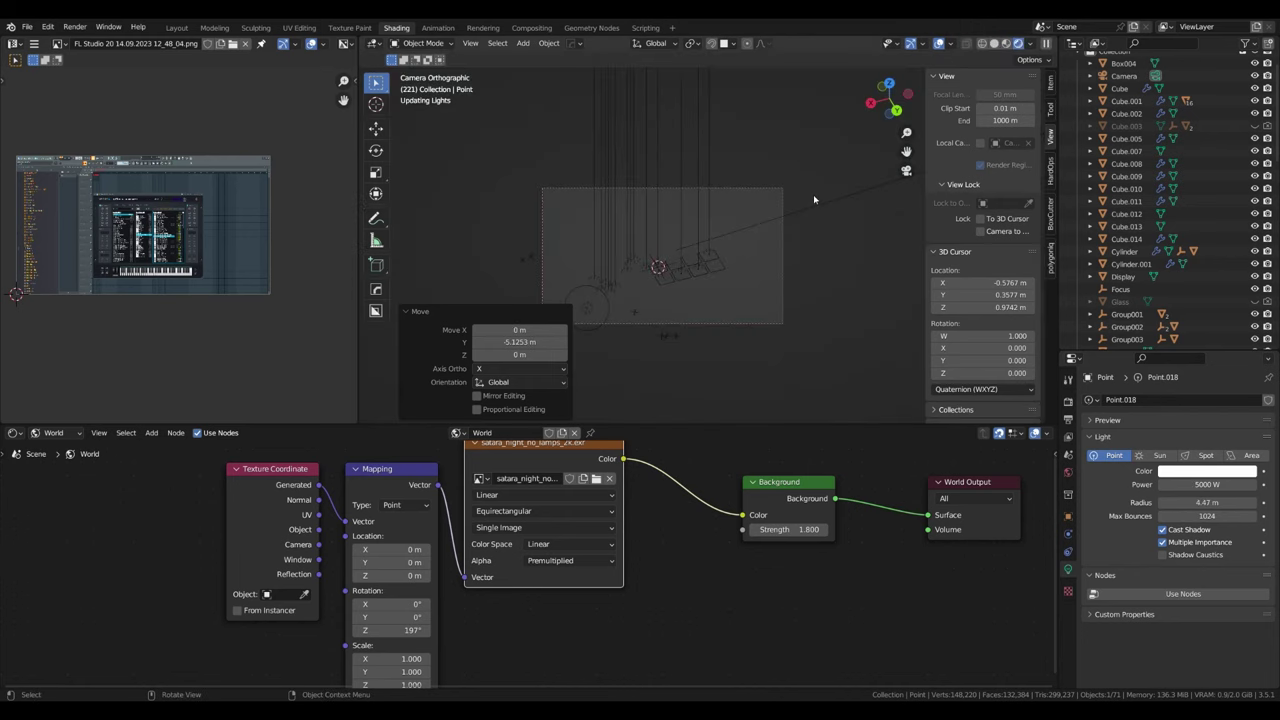
key(ctrl+z)
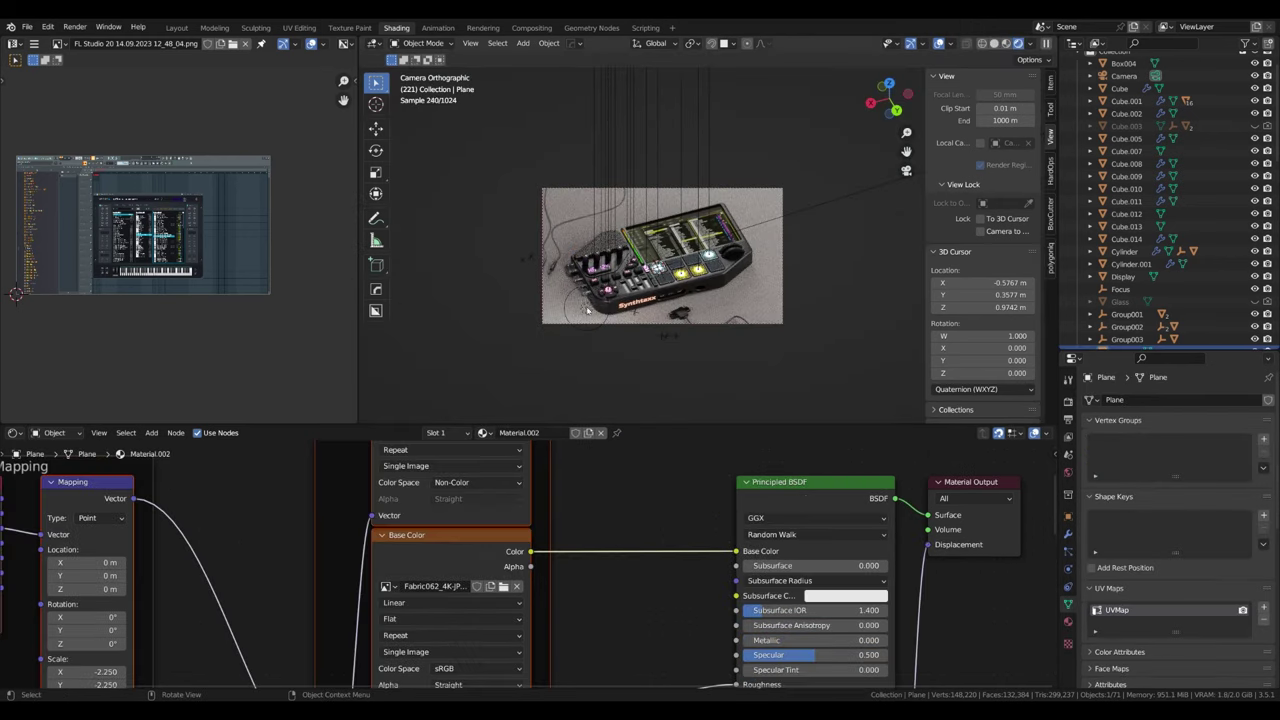
key(ctrl+z)
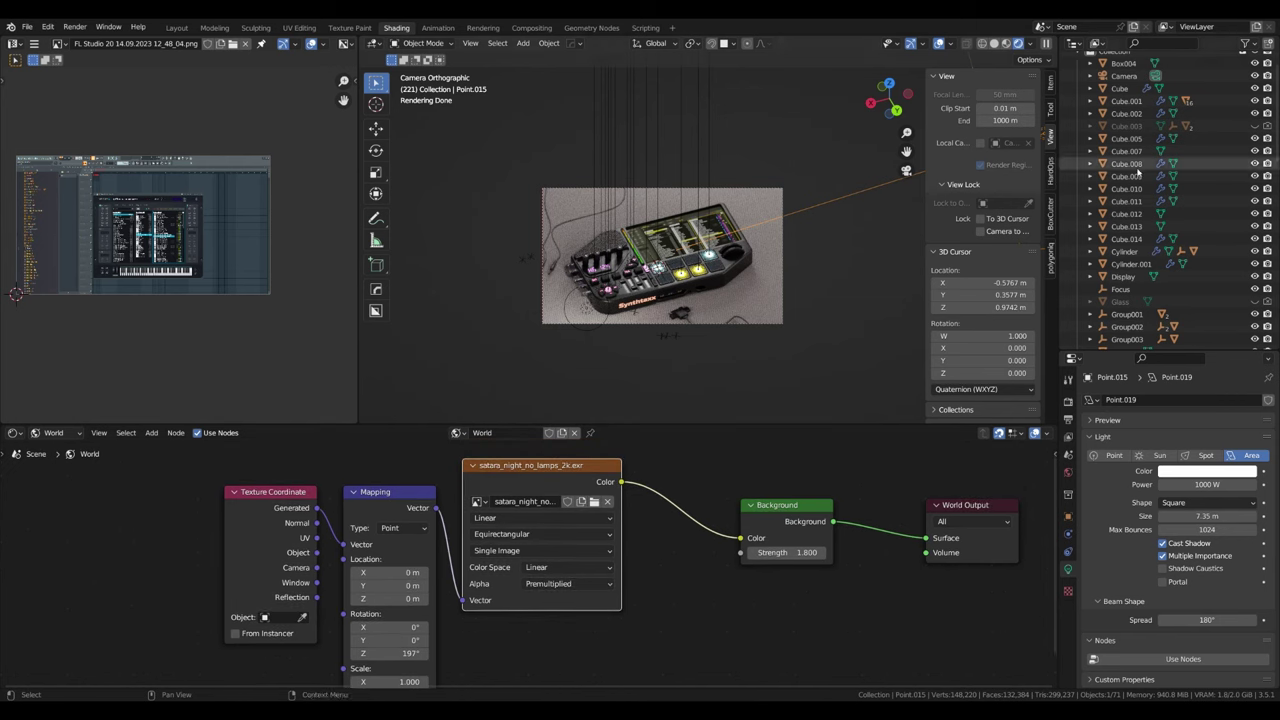
key(ctrl+z)
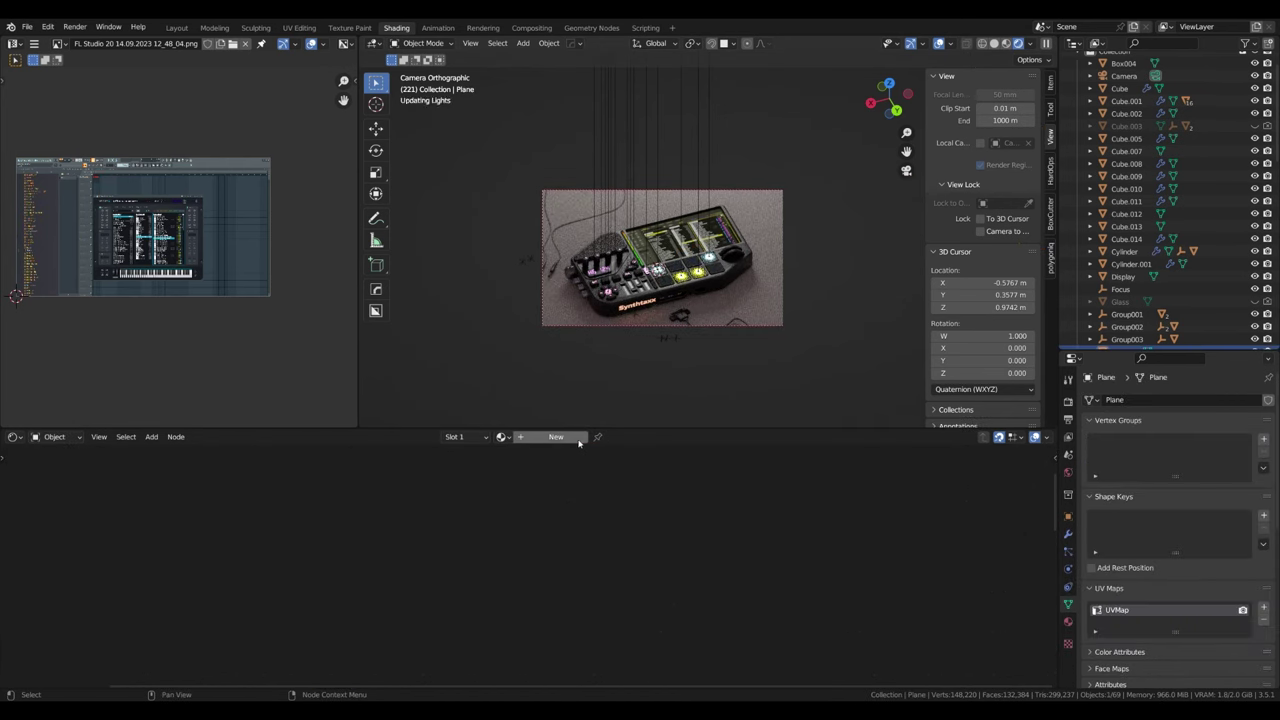
click(560, 436)
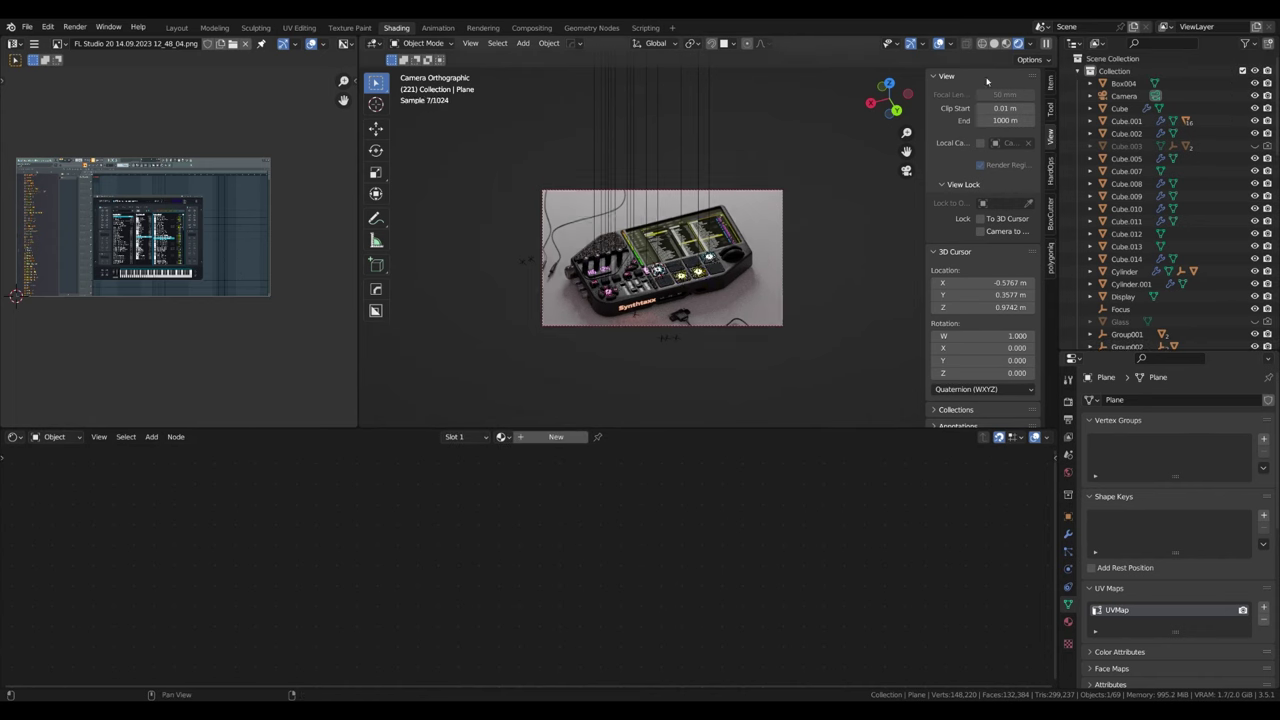
Step: Set Point.018's power to 10 W and show the world's shader nodes
click(528, 265)
scroll(528, 265, up, 2)
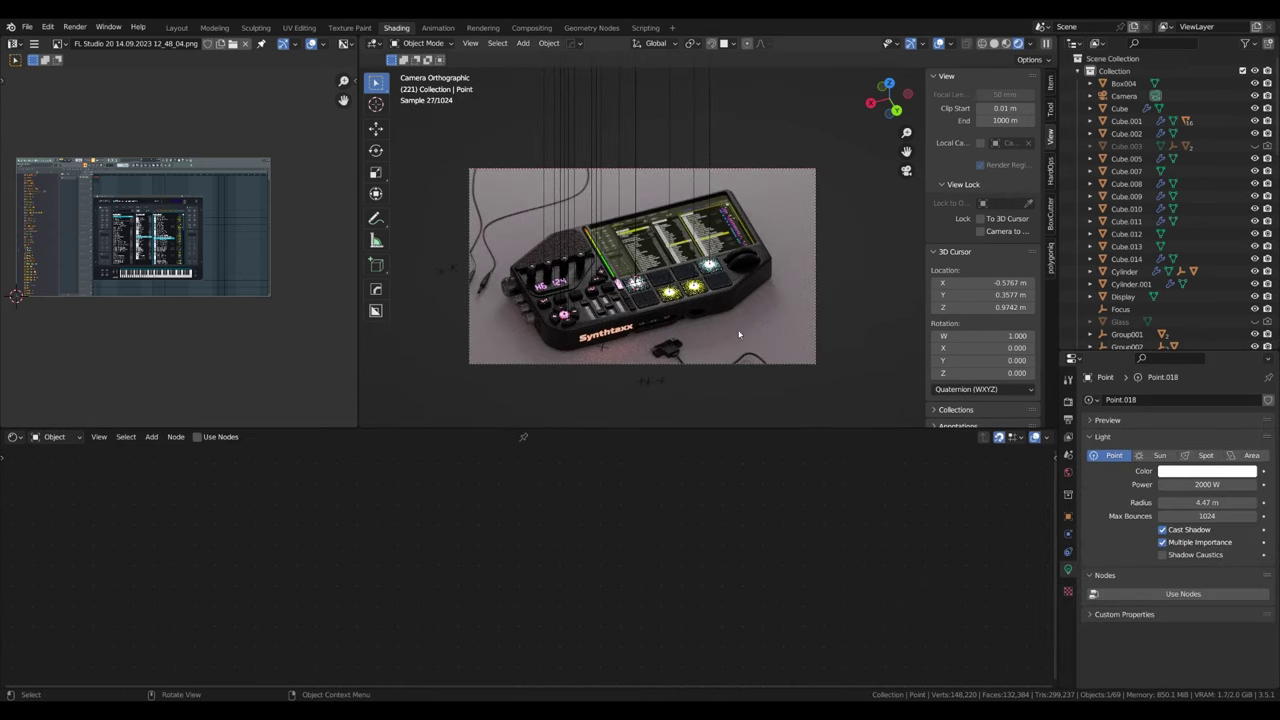
key(Return)
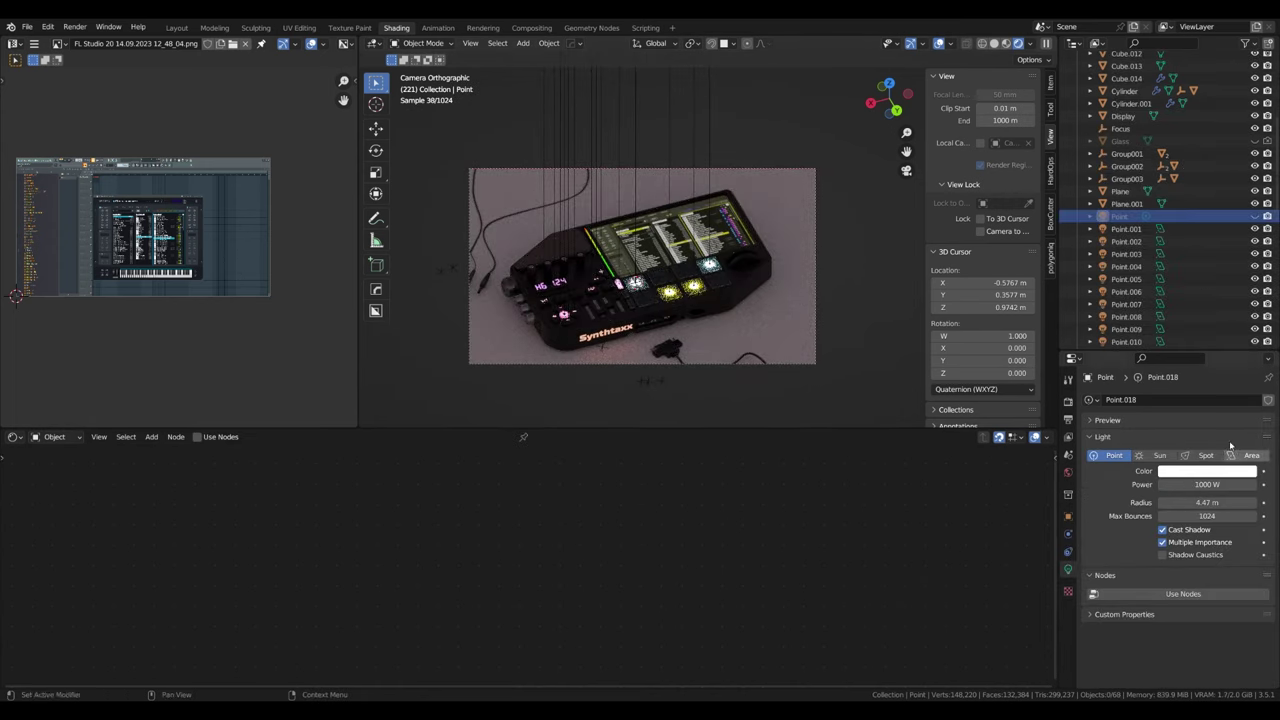
double_click(1207, 484)
key(BackSpace)
text(10)
key(Return)
click(48, 436)
click(60, 470)
scroll(770, 357, up, 1)
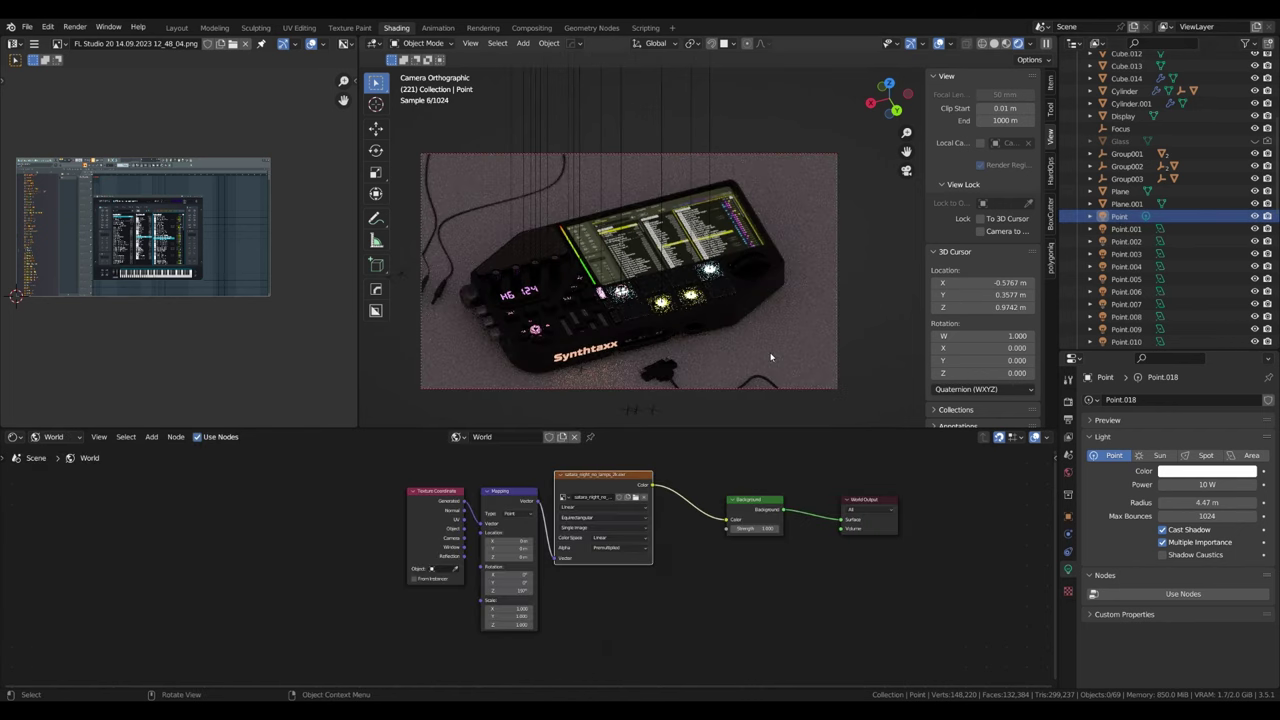
Step: Add an area light lifted along Z, scaled about six times, with 500 W power
key(shift+a)
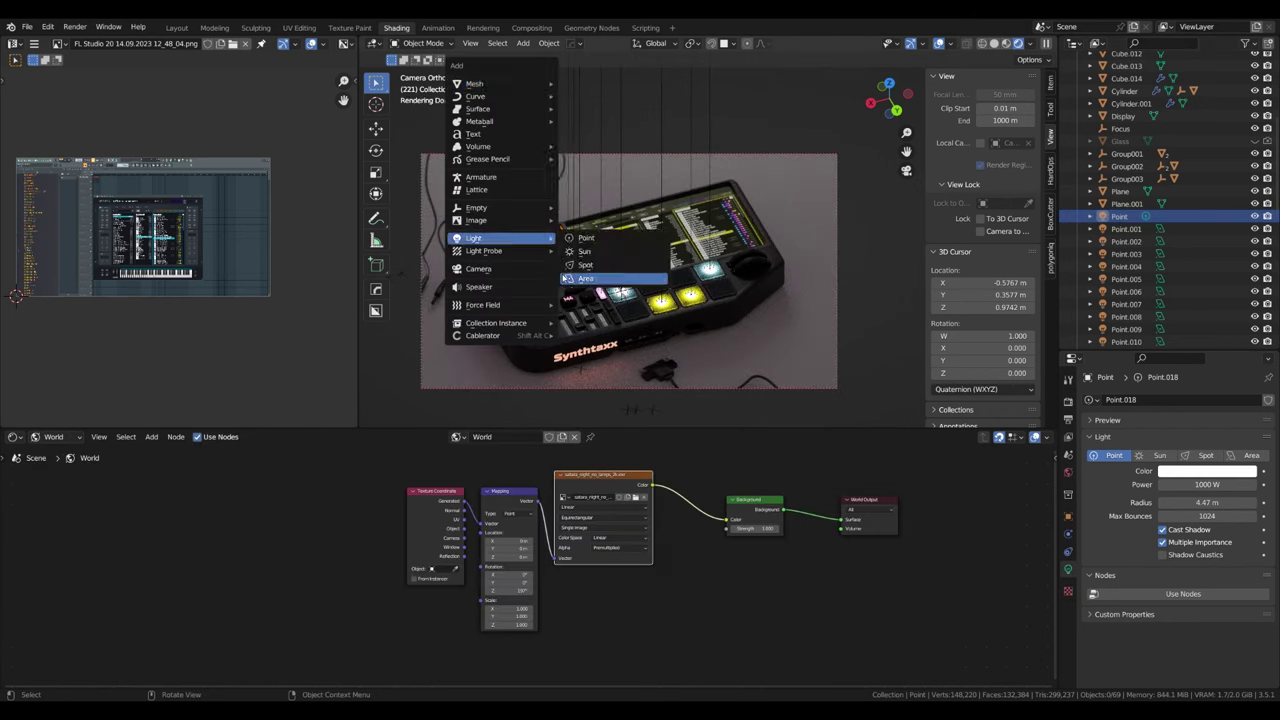
click(600, 286)
click(520, 345)
click(505, 362)
key(g)
key(z)
click(665, 265)
key(s)
double_click(1205, 484)
text(500)
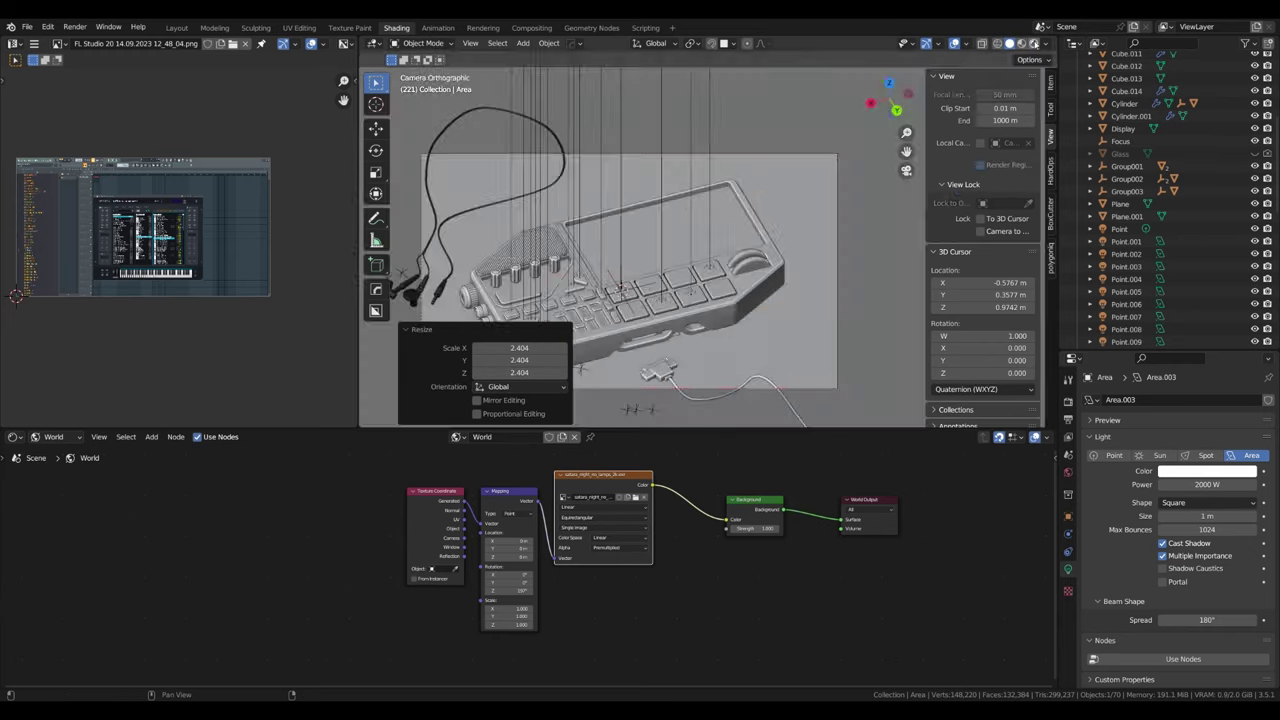
click(825, 350)
Step: Undo the area light back to the point light with its higher power and radius
key(ctrl+z)
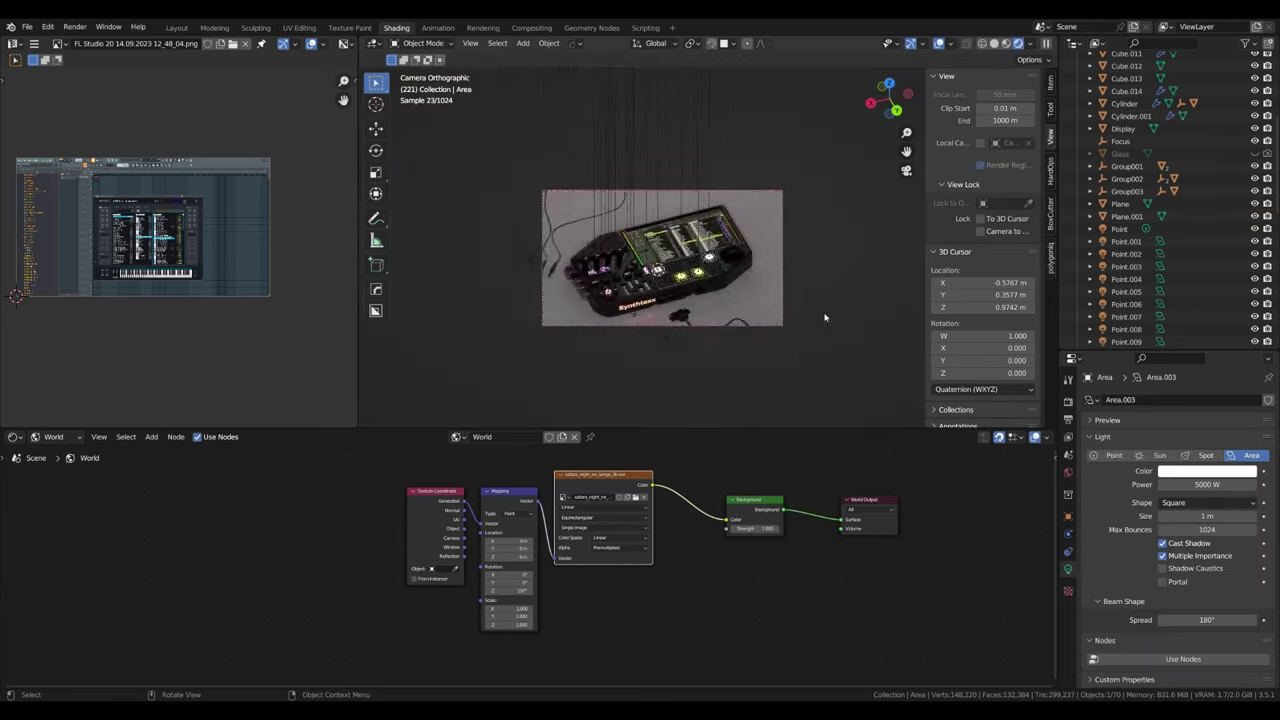
key(ctrl+z)
key(ctrl+z)
key(ctrl+z)
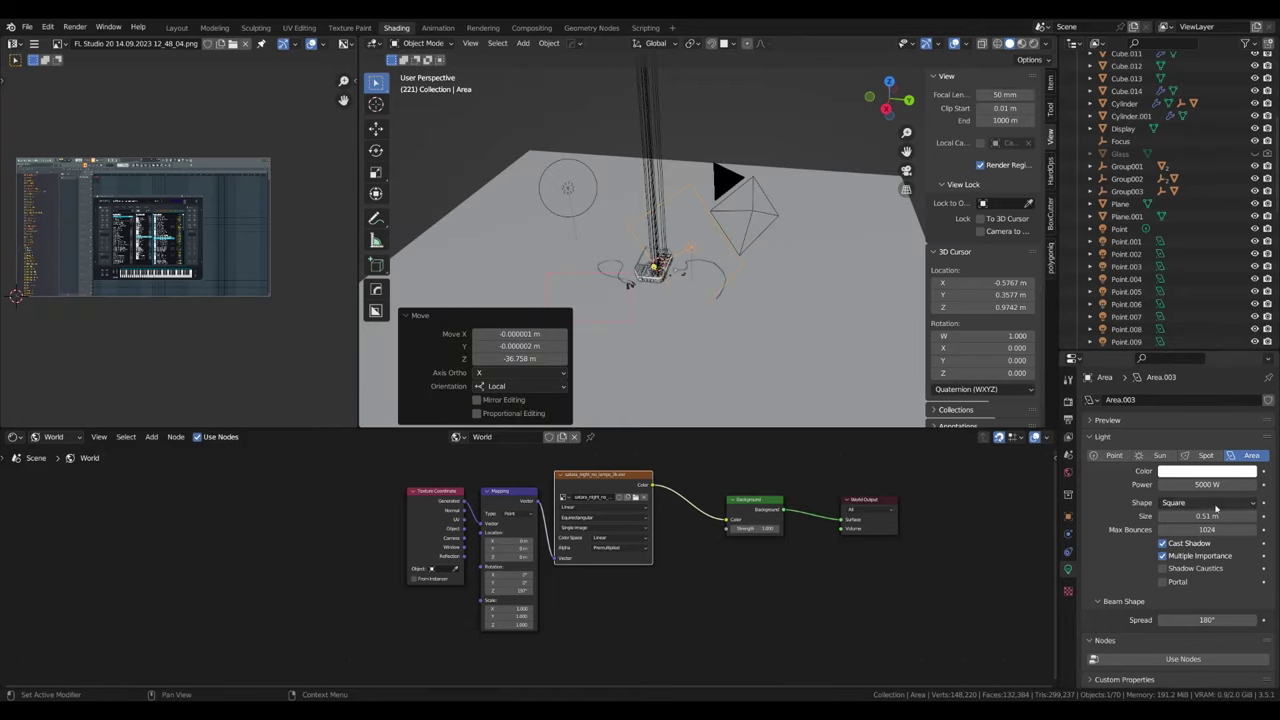
key(ctrl+z)
key(ctrl+z)
key(ctrl+z)
key(ctrl+z)
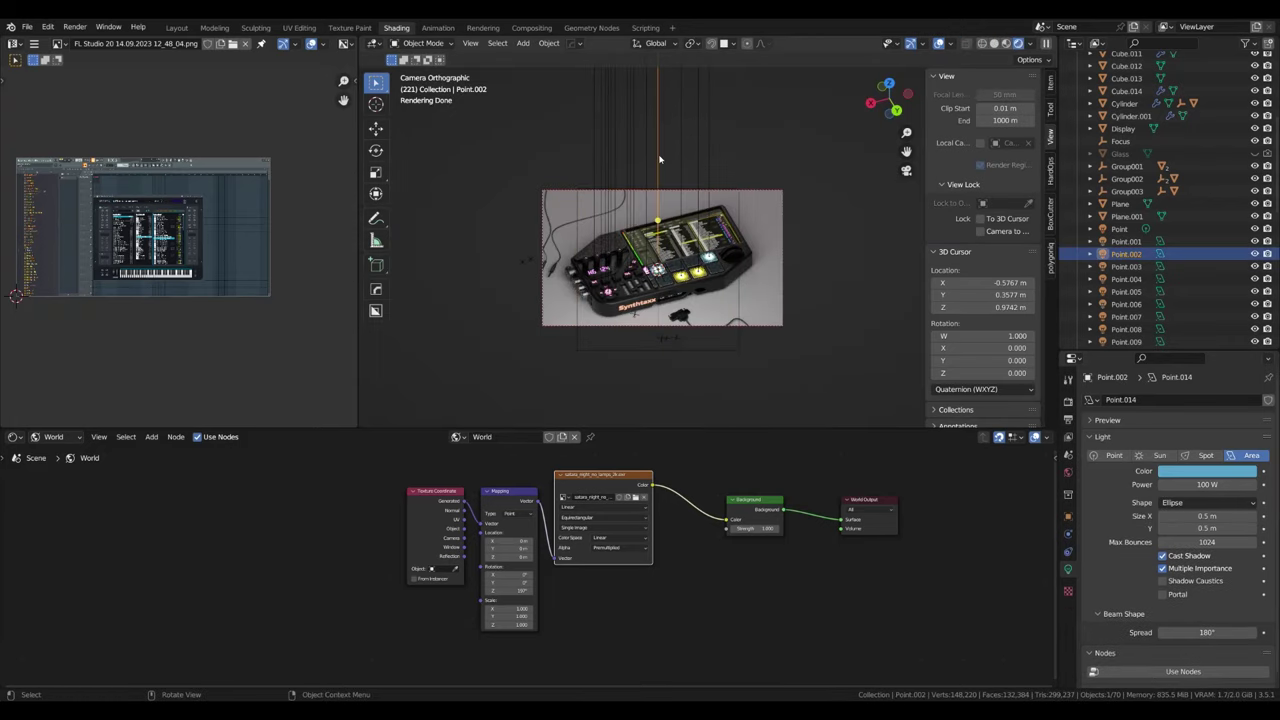
key(ctrl+z)
key(ctrl+z)
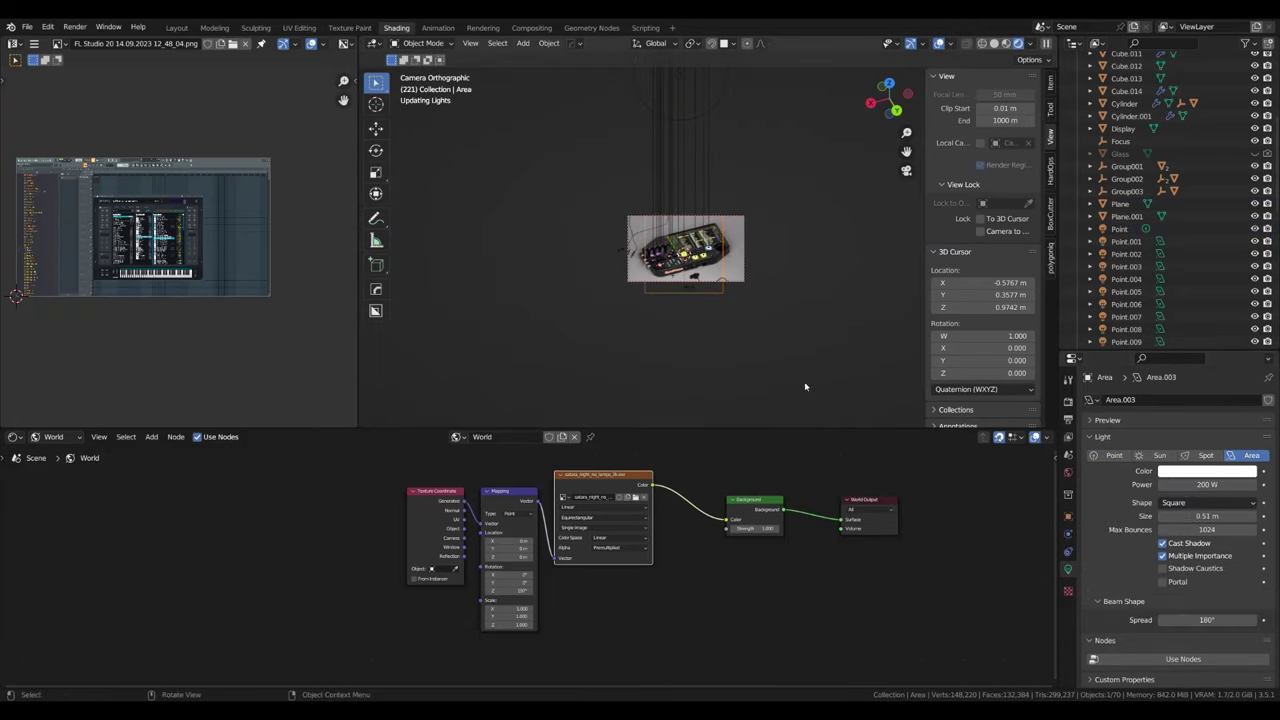
key(ctrl+z)
key(ctrl+z)
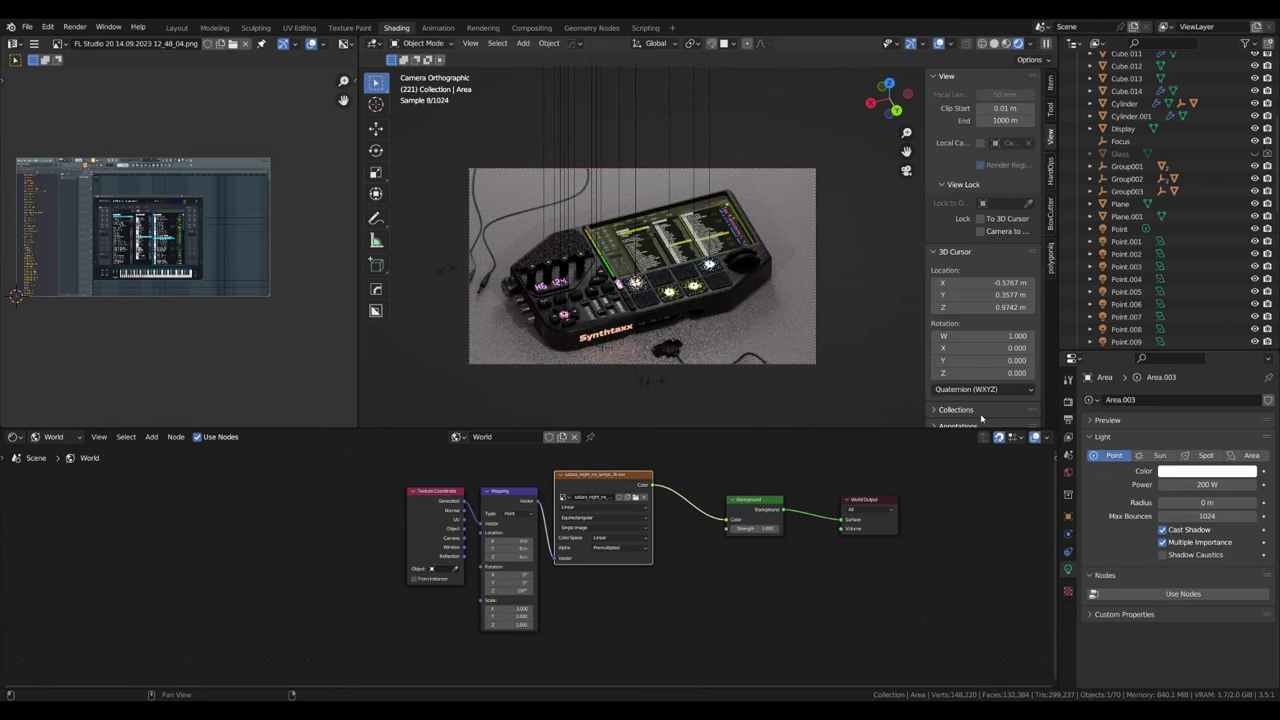
key(ctrl+z)
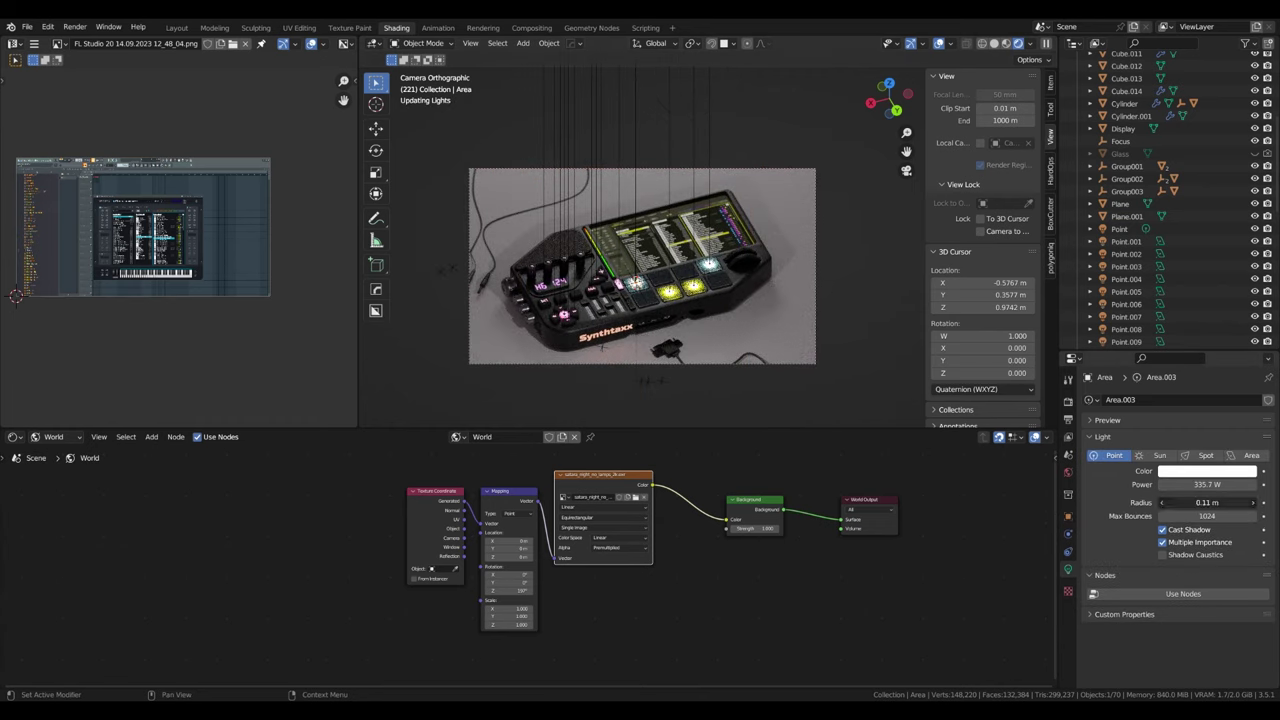
key(ctrl+z)
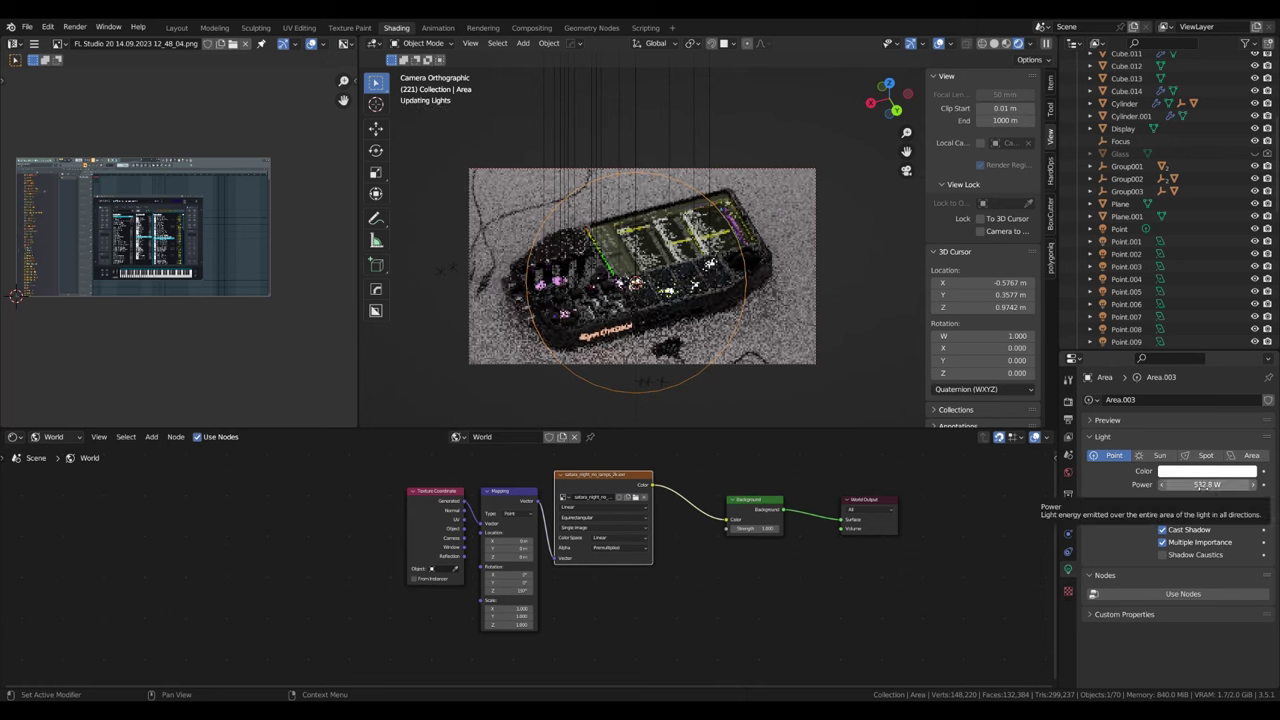
Step: Select the synth body, enter Edit Mode, select all geometry, and enable X-ray
click(700, 290)
scroll(707, 331, up, 2)
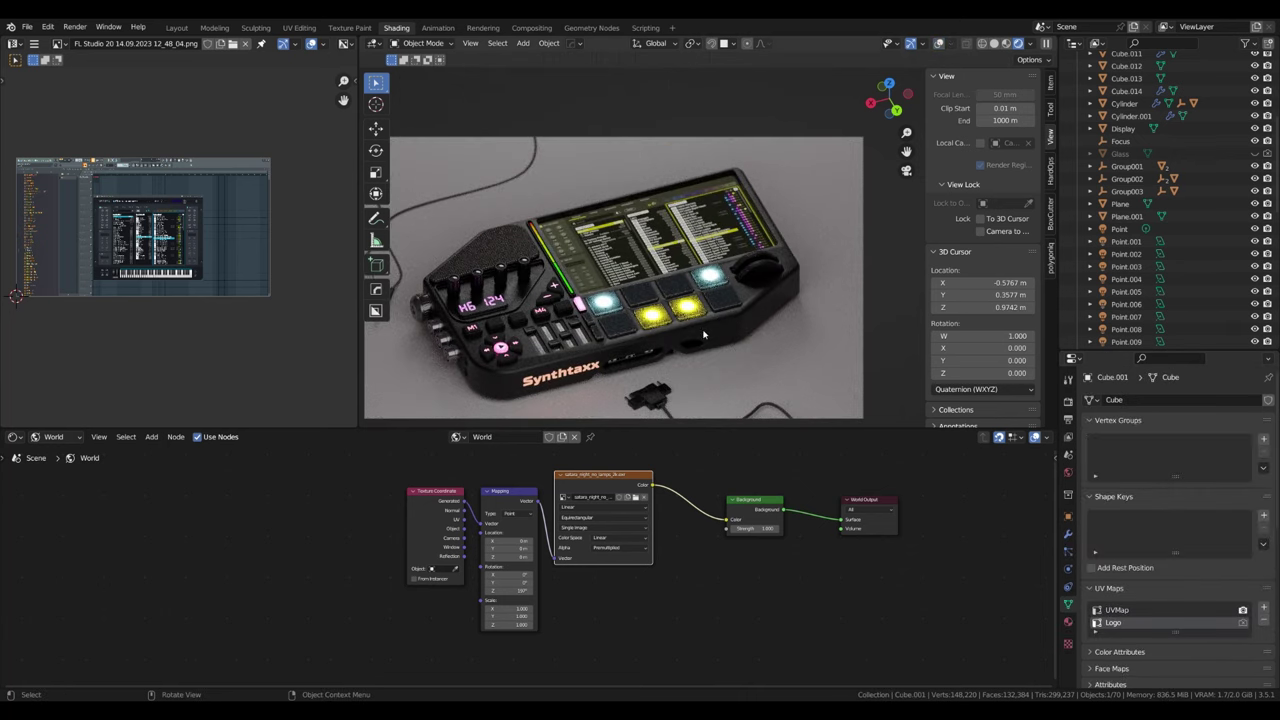
key(Tab)
key(shift+z)
key(a)
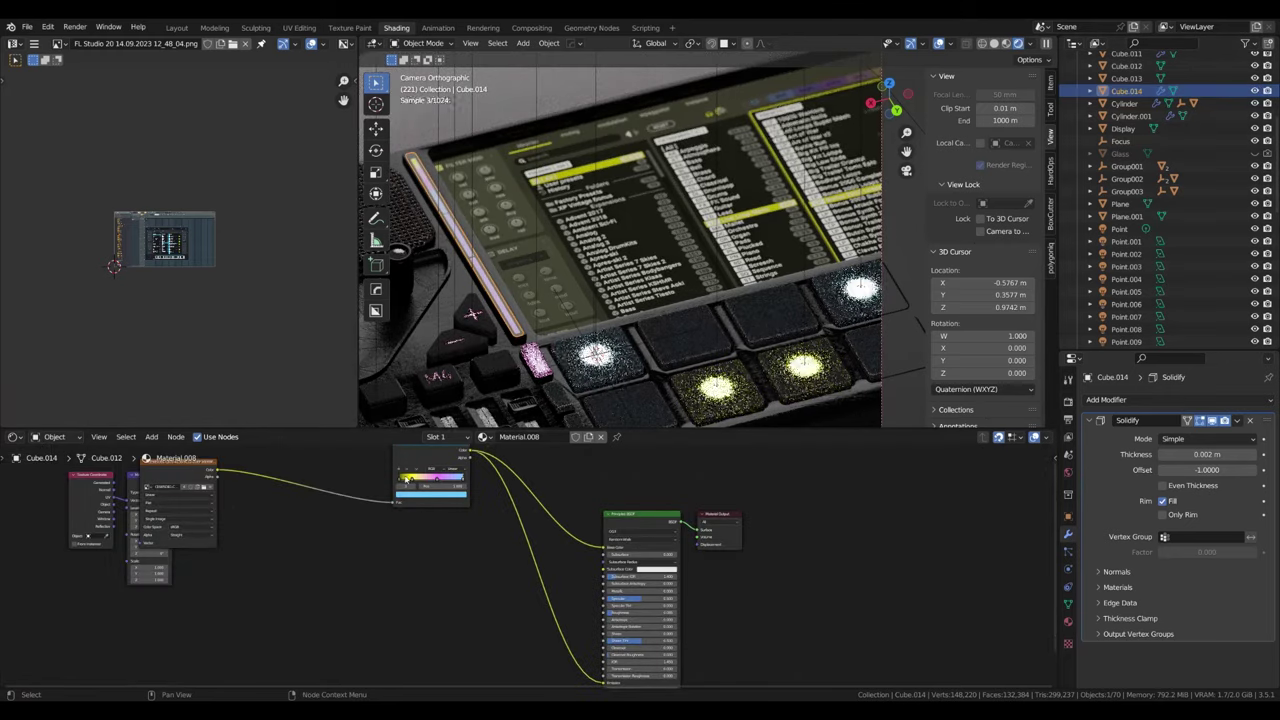
Step: Adjust a ColorRamp stop and replace the strip's shader with an Emission node
drag(407, 478, 410, 480)
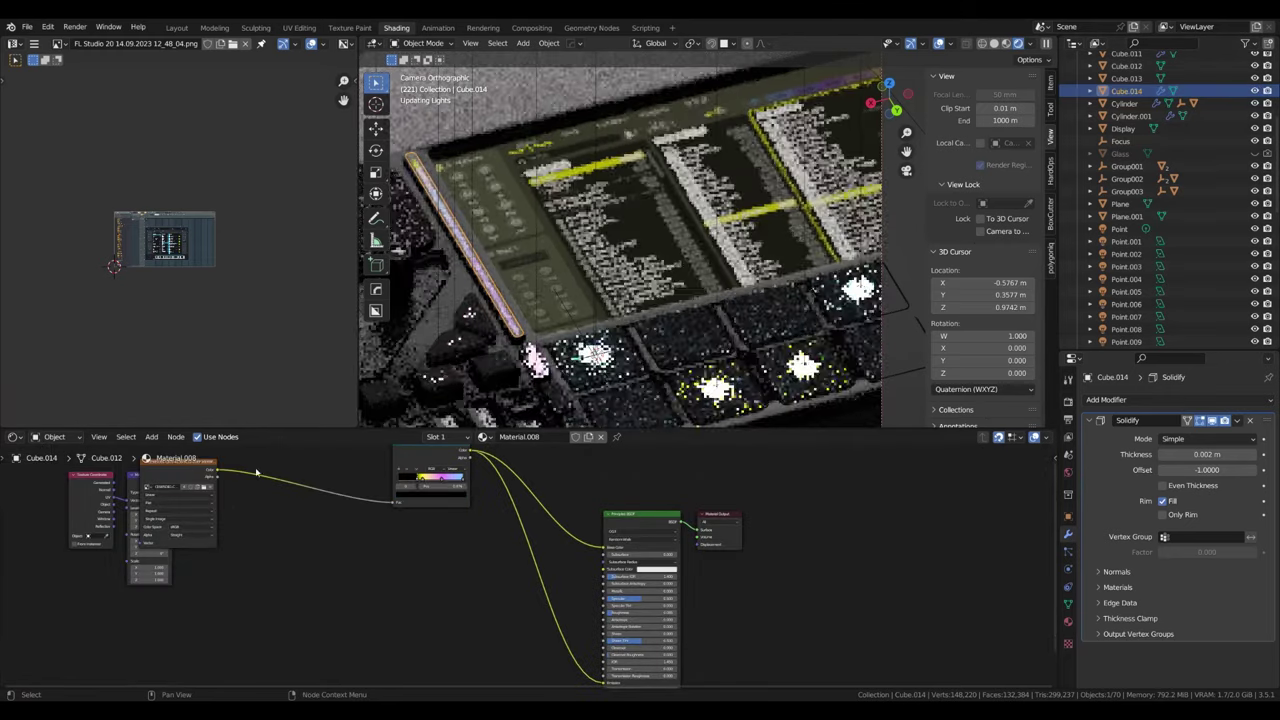
key(shift+s)
click(722, 549)
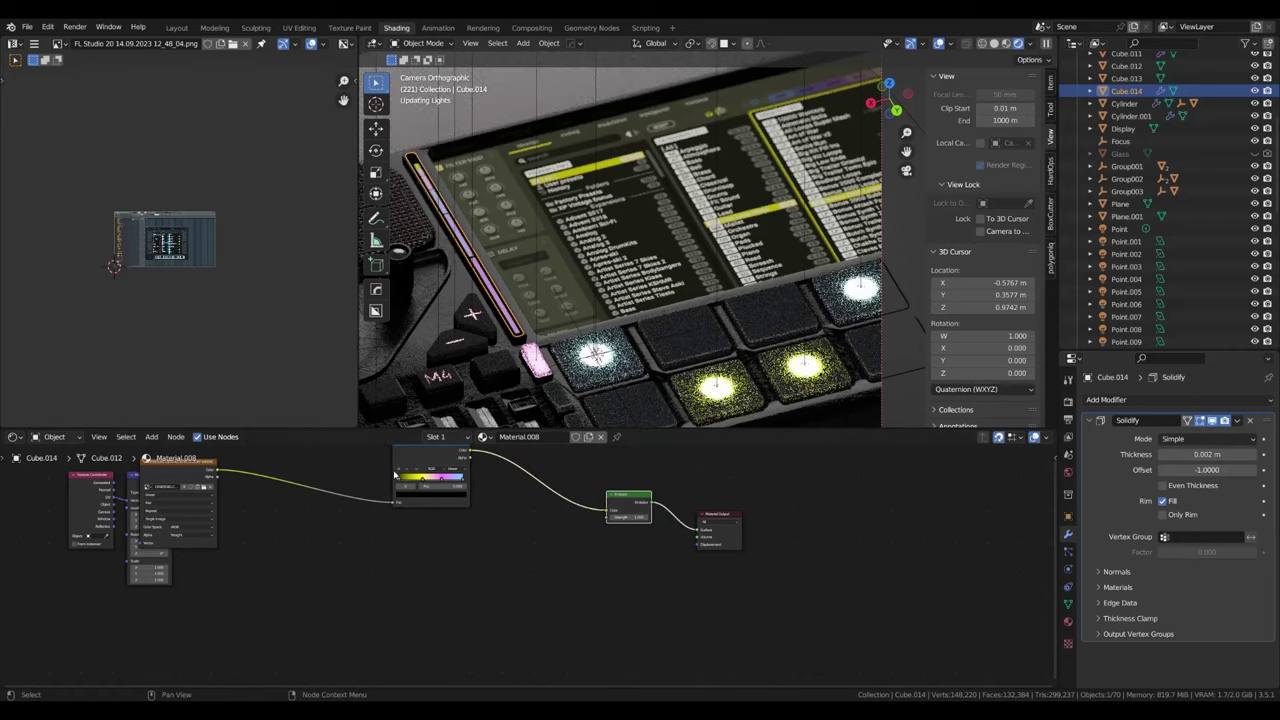
Step: Select light Point.004 and move it along Y in top view
click(595, 355)
click(595, 355)
click(595, 355)
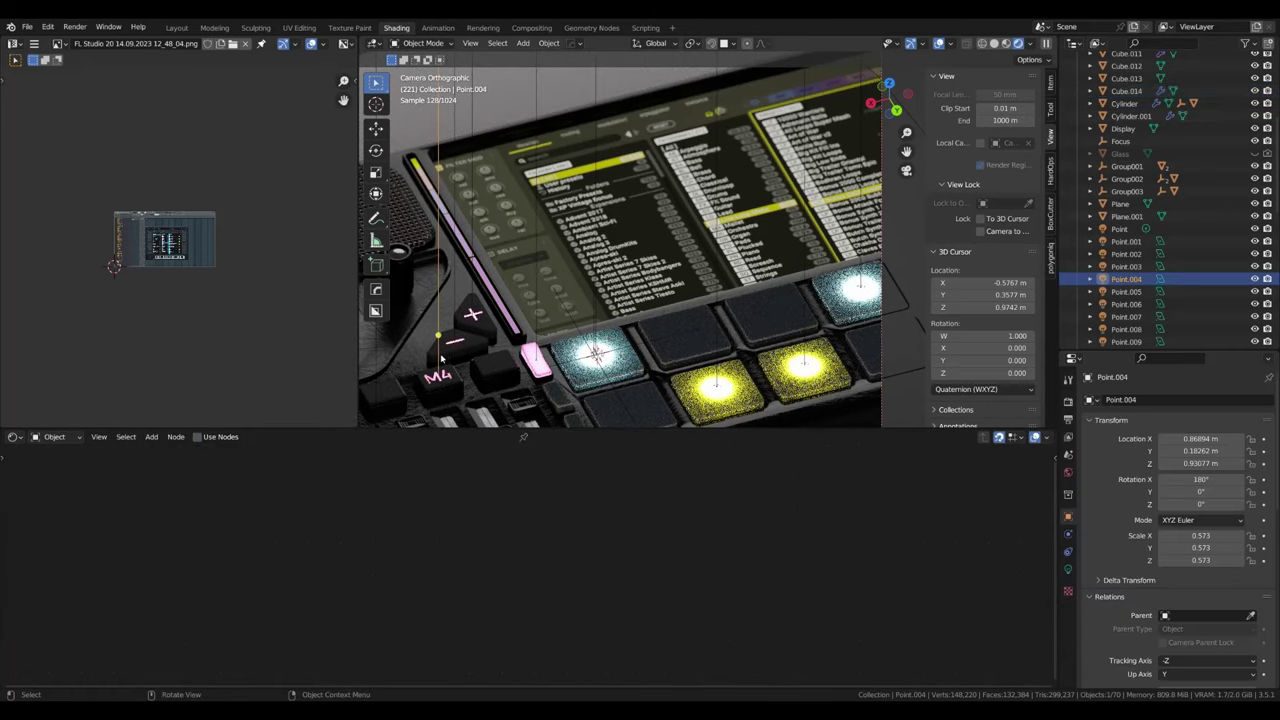
key(KP_7)
key(g)
key(y)
click(659, 237)
scroll(683, 266, up, 5)
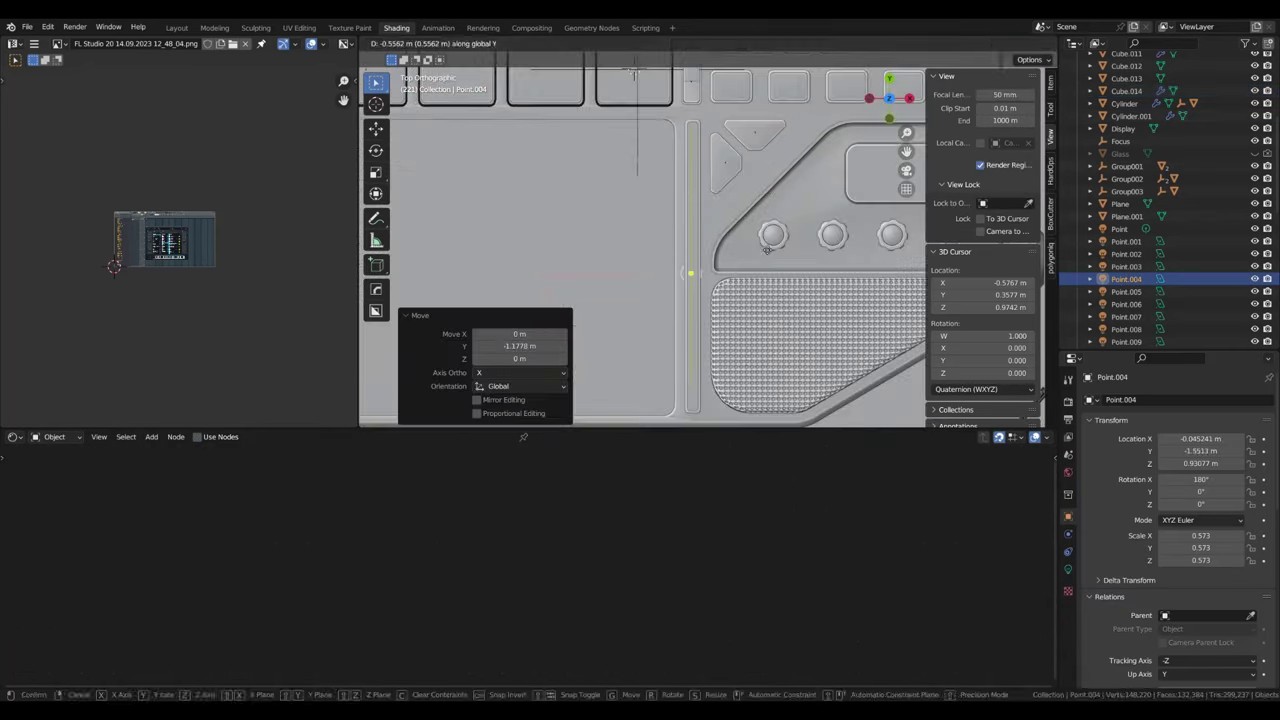
mouse_move(683, 266)
shift+middle_down()
mouse_move(993, 410)
mouse_move(691, 251)
shift+middle_up()
Step: Stretch Point.004 along Y and rescale it along X
key(s)
key(y)
click(691, 253)
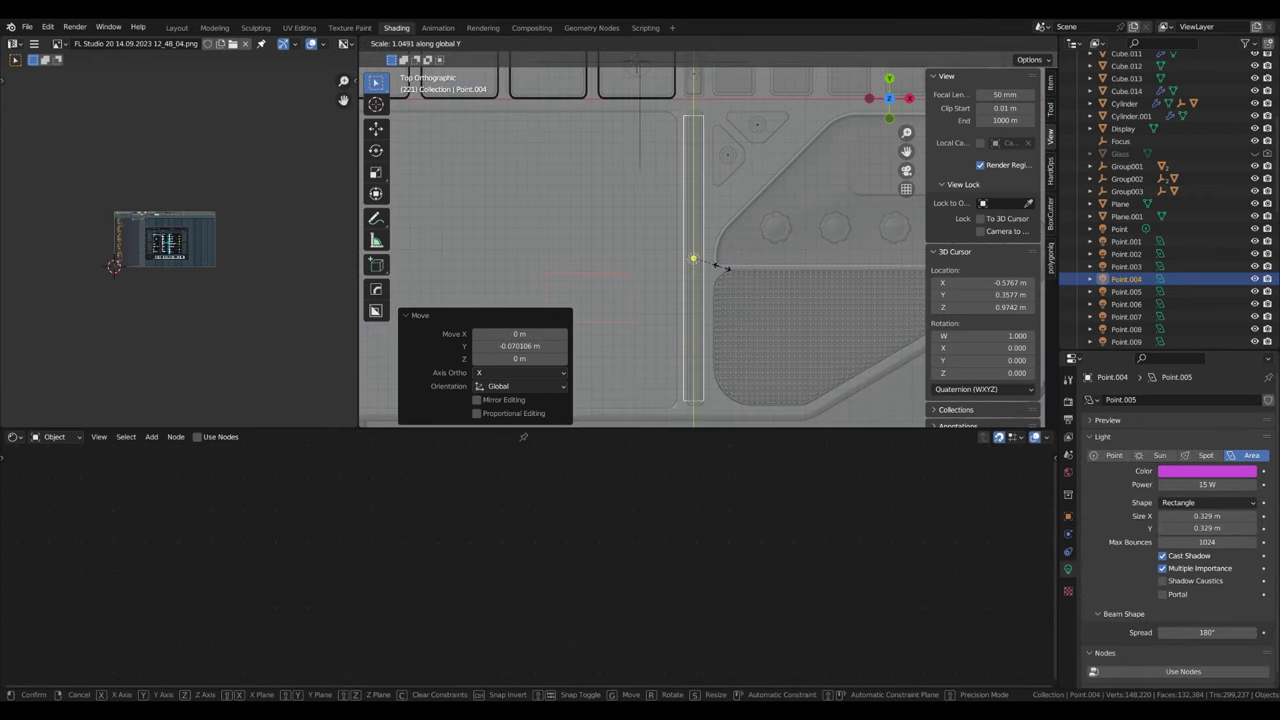
key(s)
key(x)
click(718, 272)
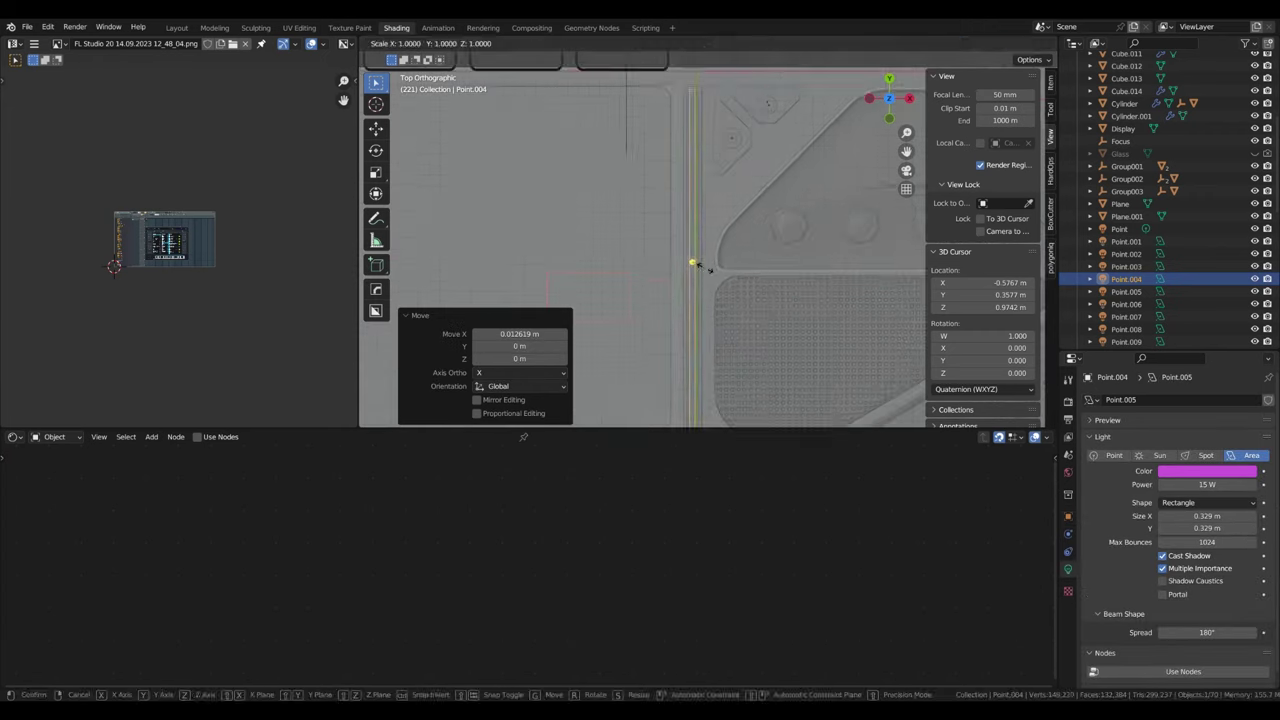
Step: Try pad materials on the strip and assign Pad Material.001
click(757, 277)
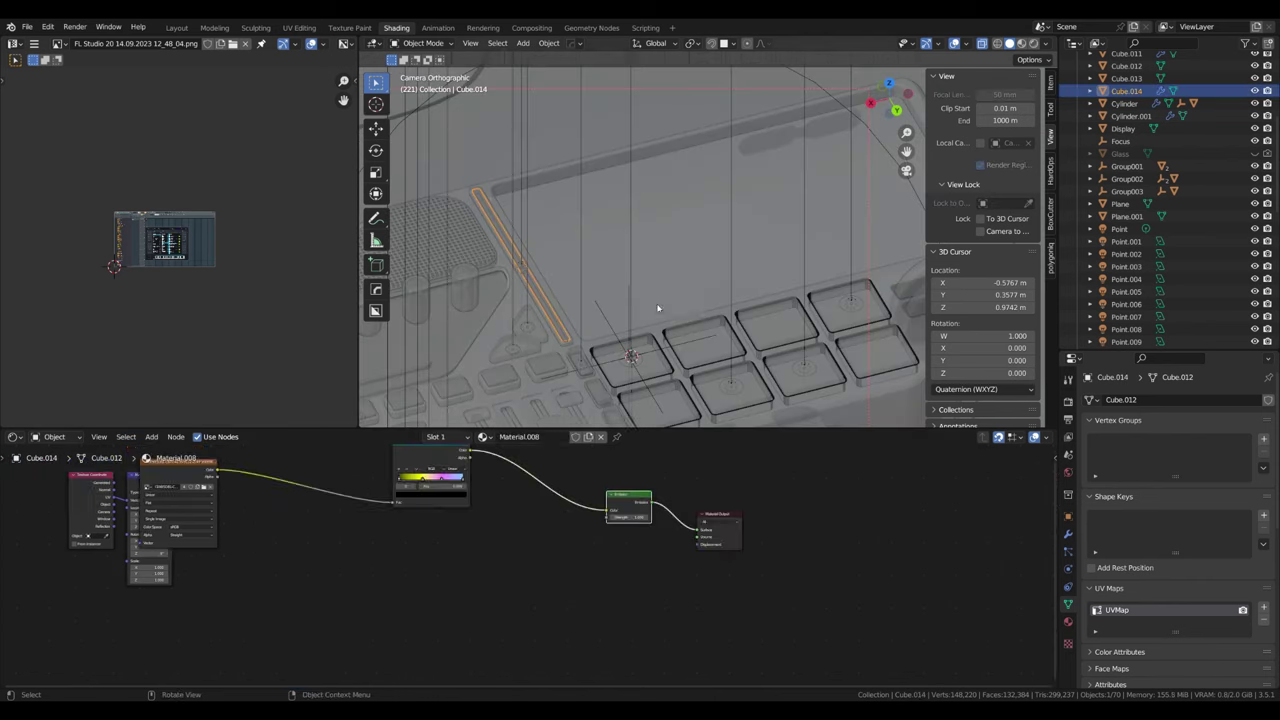
click(483, 437)
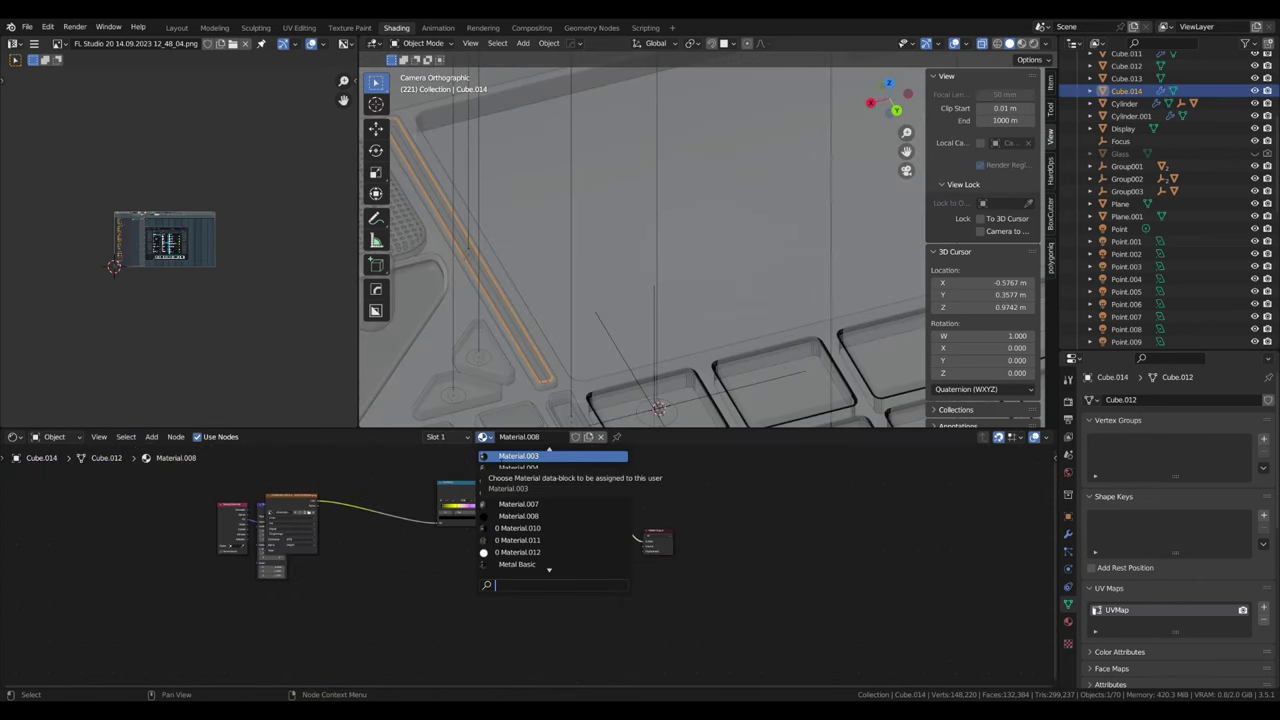
click(530, 456)
click(483, 437)
click(540, 541)
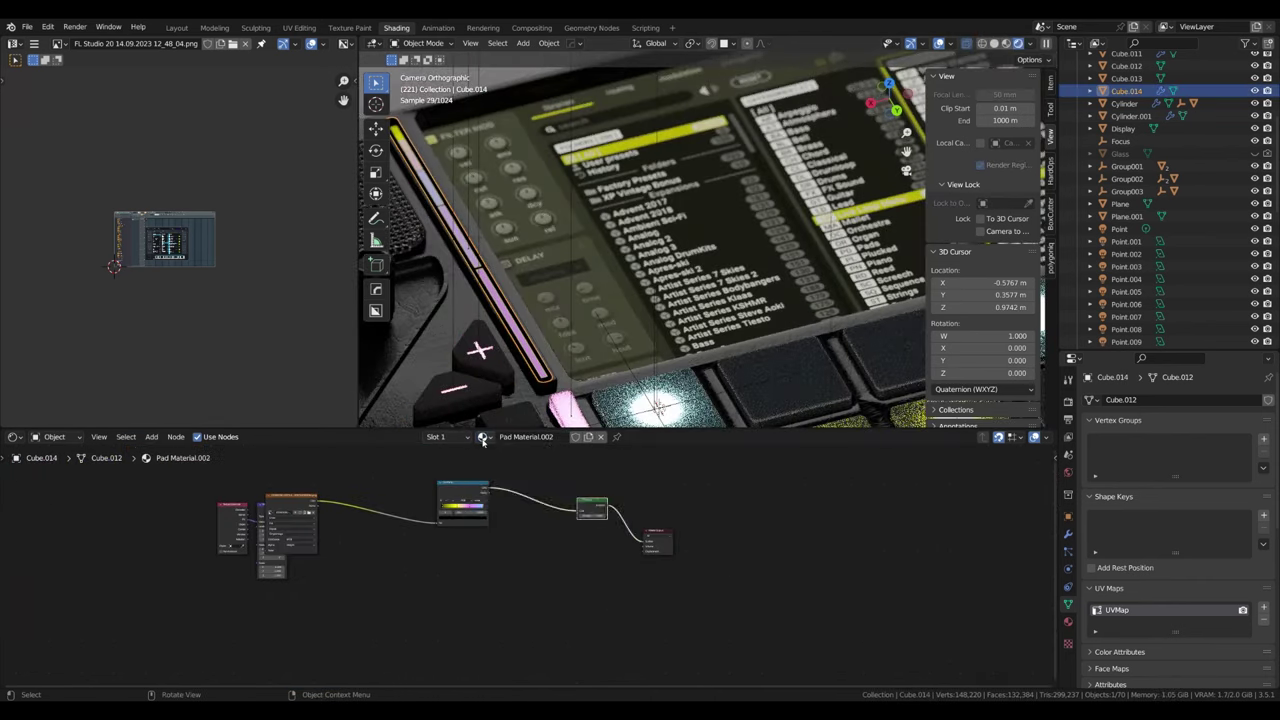
click(483, 437)
click(530, 528)
scroll(472, 537, up, 2)
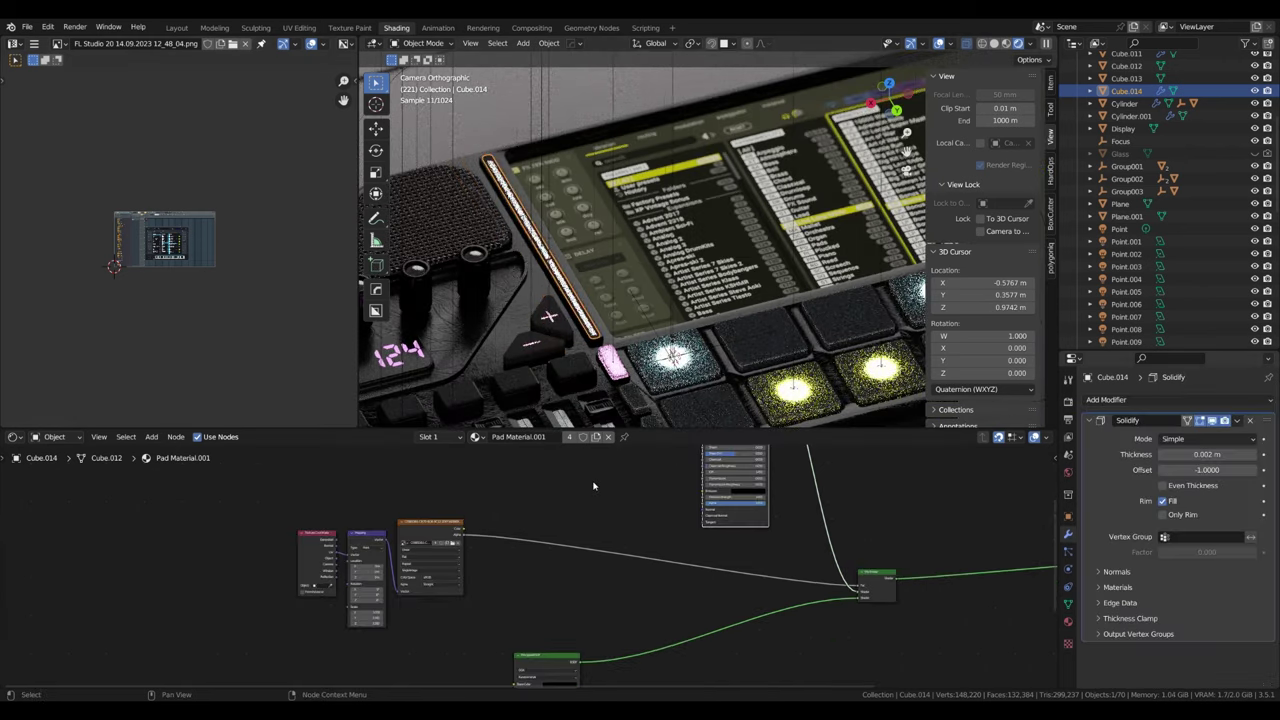
Step: In material preview shading, settle on Pad Material.001 for the strip
key(z)
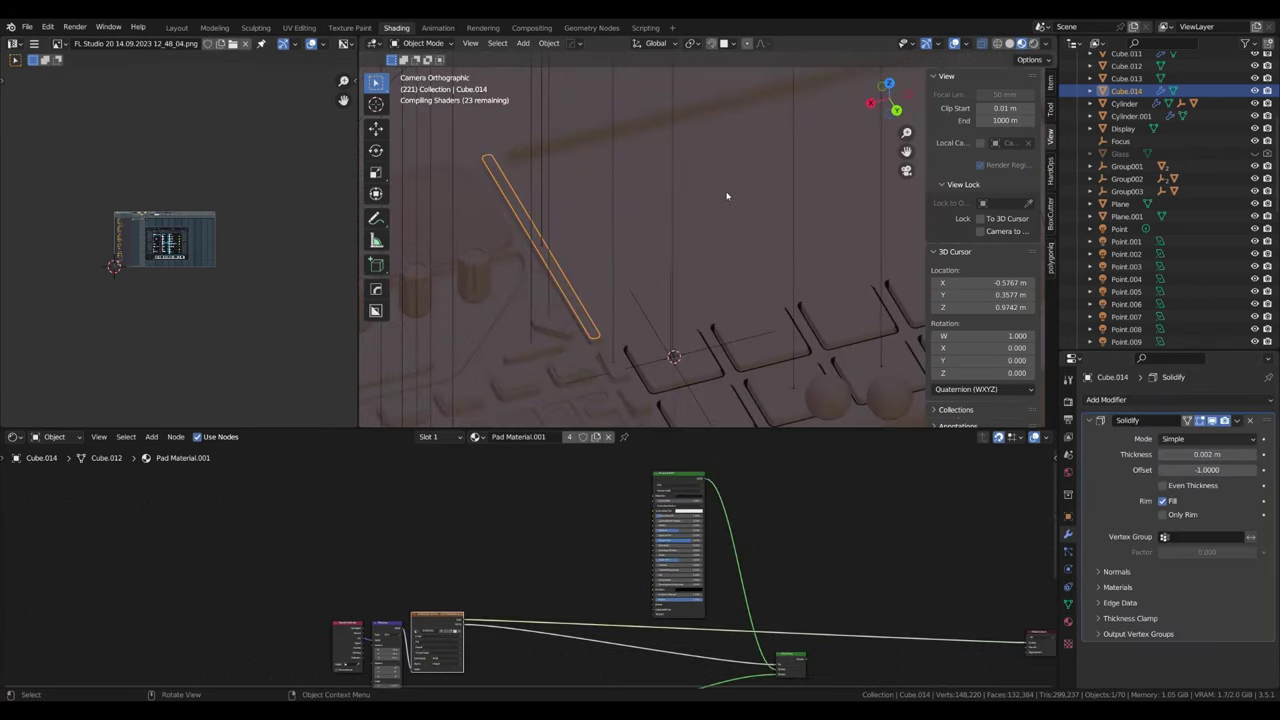
click(475, 436)
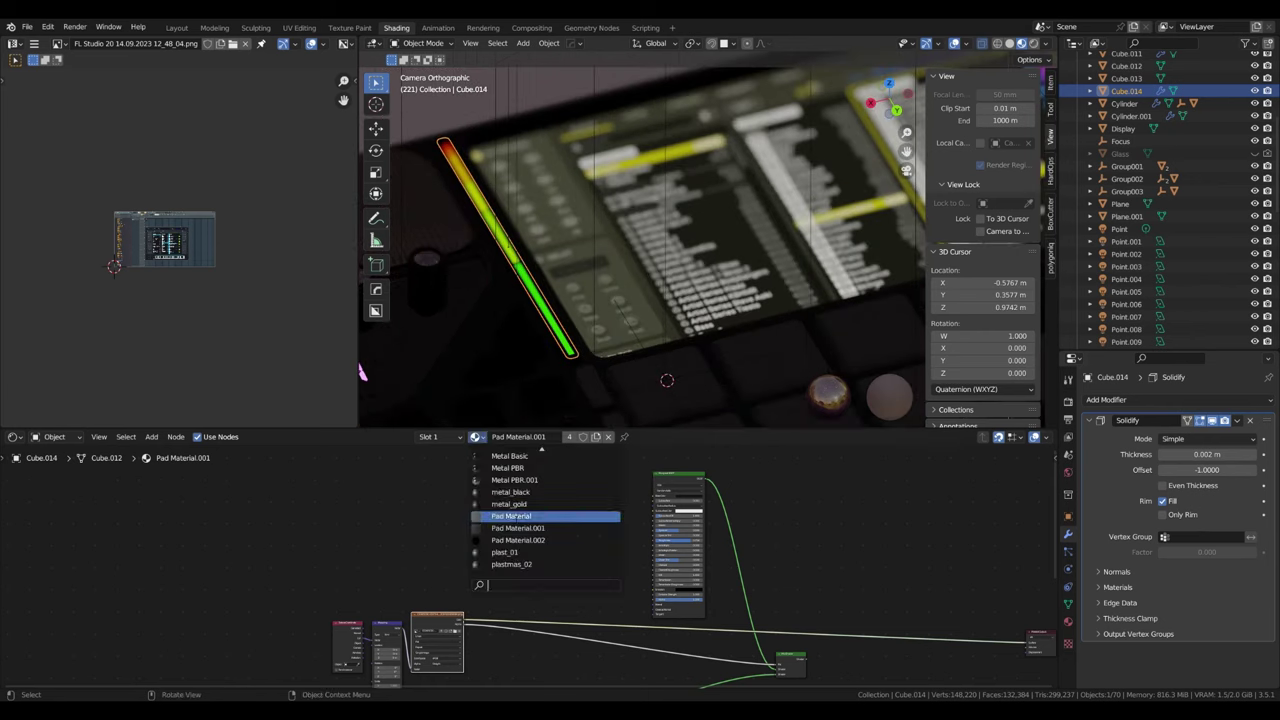
click(505, 517)
click(475, 436)
click(500, 507)
scroll(500, 507, down, 1)
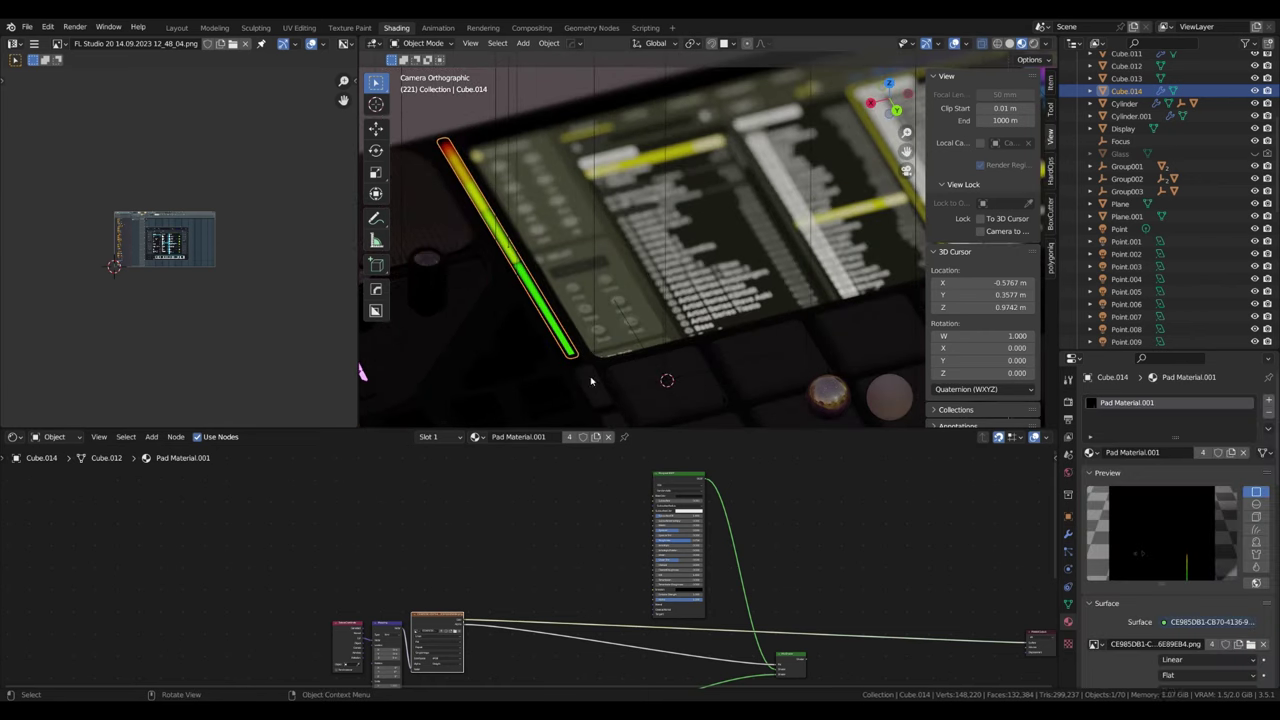
scroll(689, 283, up, 3)
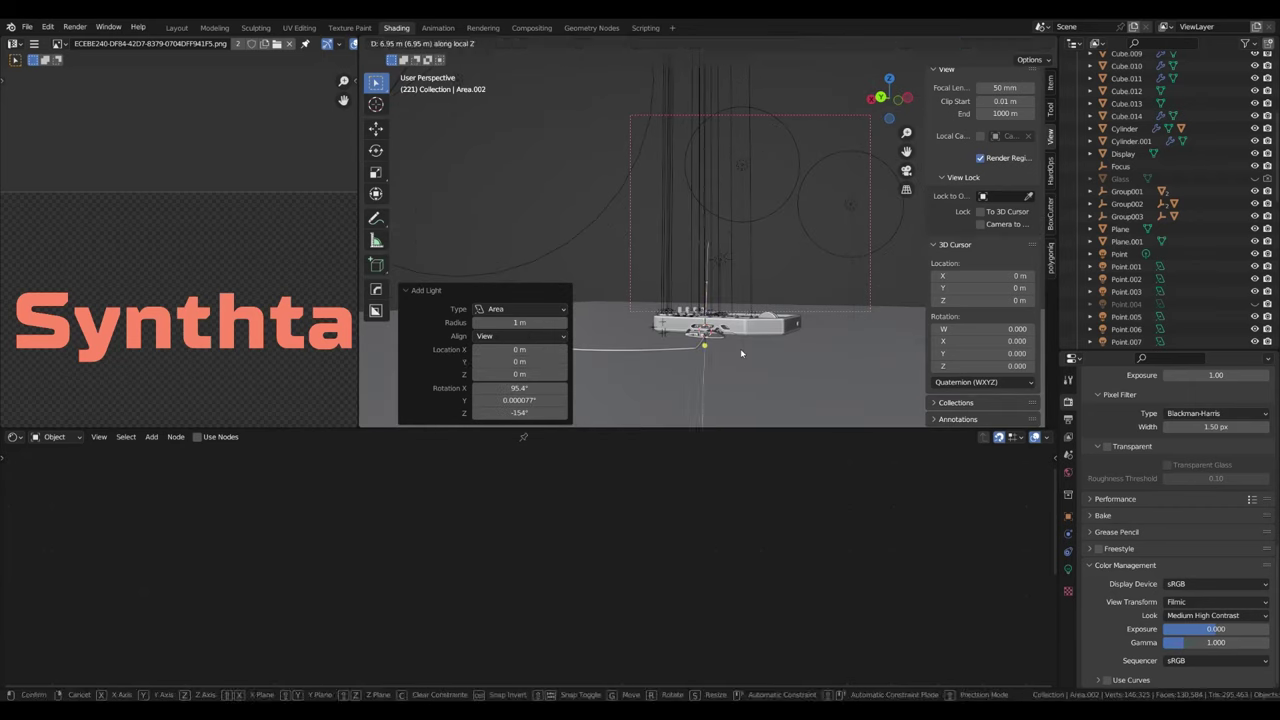
Step: Place the new area light, rotate it -17.7°, and set 2000 W power and 2.88 m size
click(741, 353)
key(r)
click(814, 386)
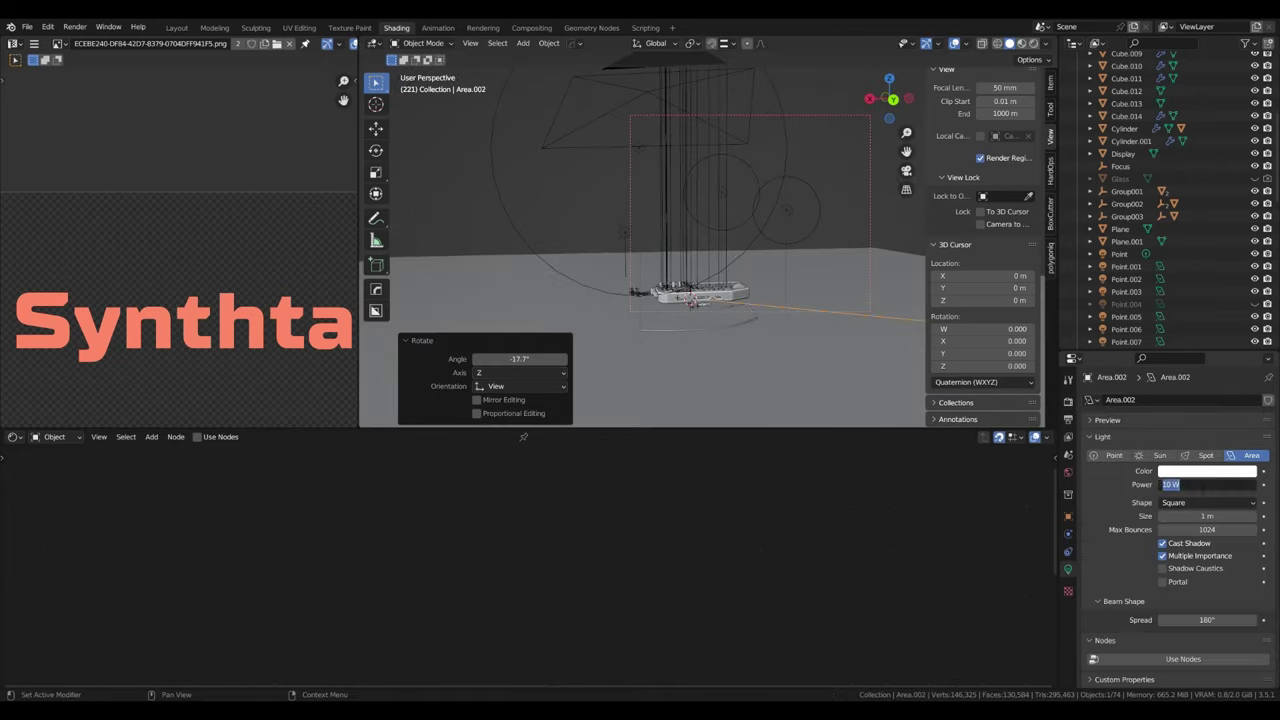
text(2000)
key(Return)
key(KP_0)
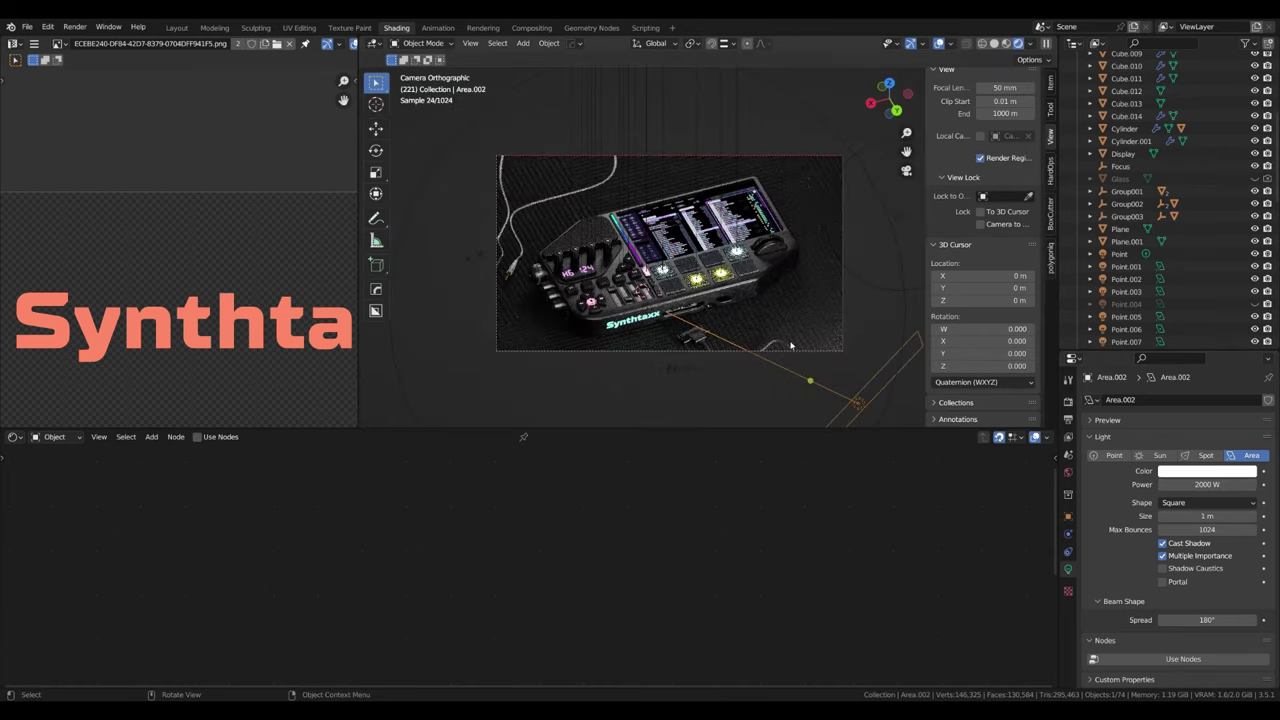
drag(790, 345, 722, 252)
Step: Connect the headphones' plast_01 Principled BSDF directly to the Material Output
key(Home)
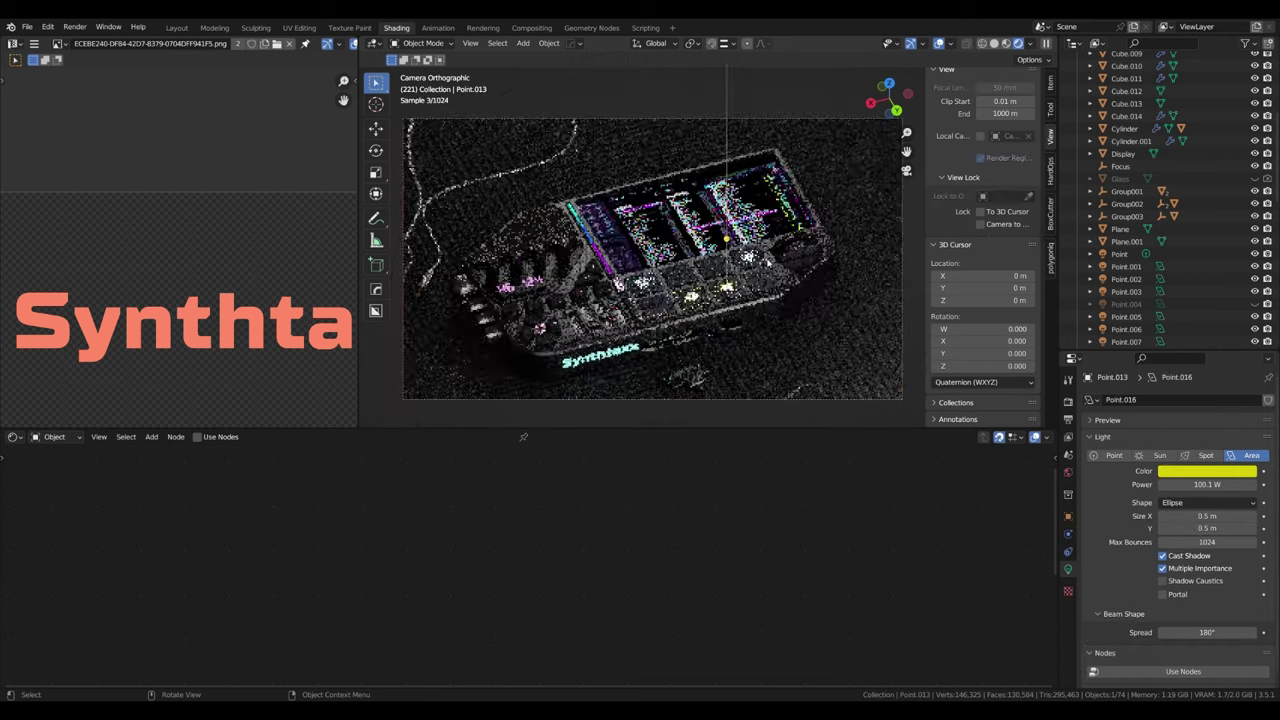
click(722, 252)
key(shift+alt+z)
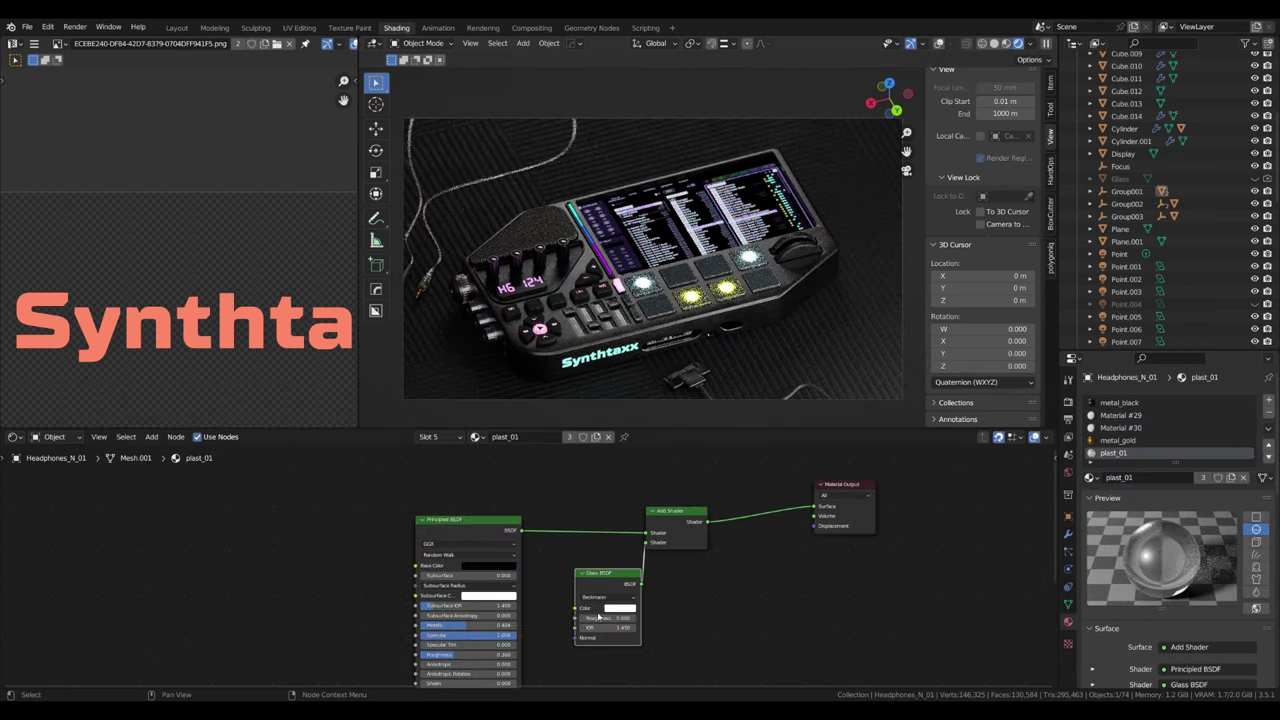
ctrl+shift+click(519, 533)
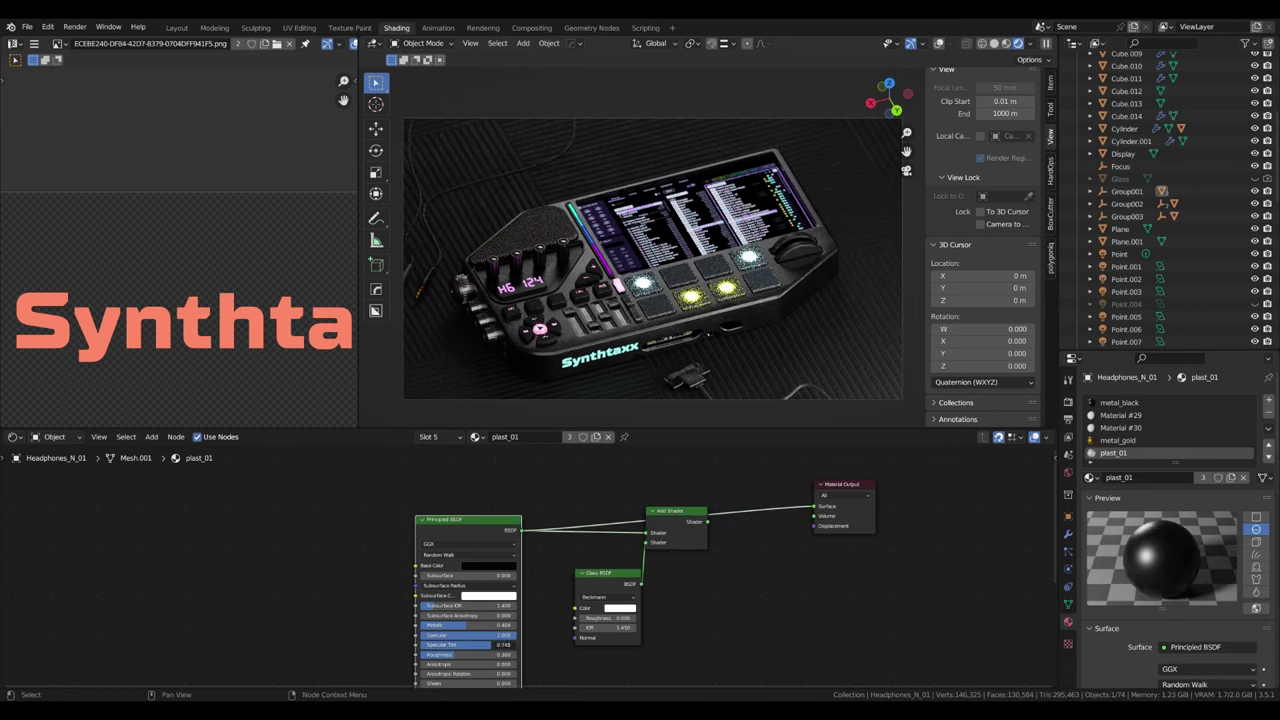
middle_drag(519, 607, 533, 545)
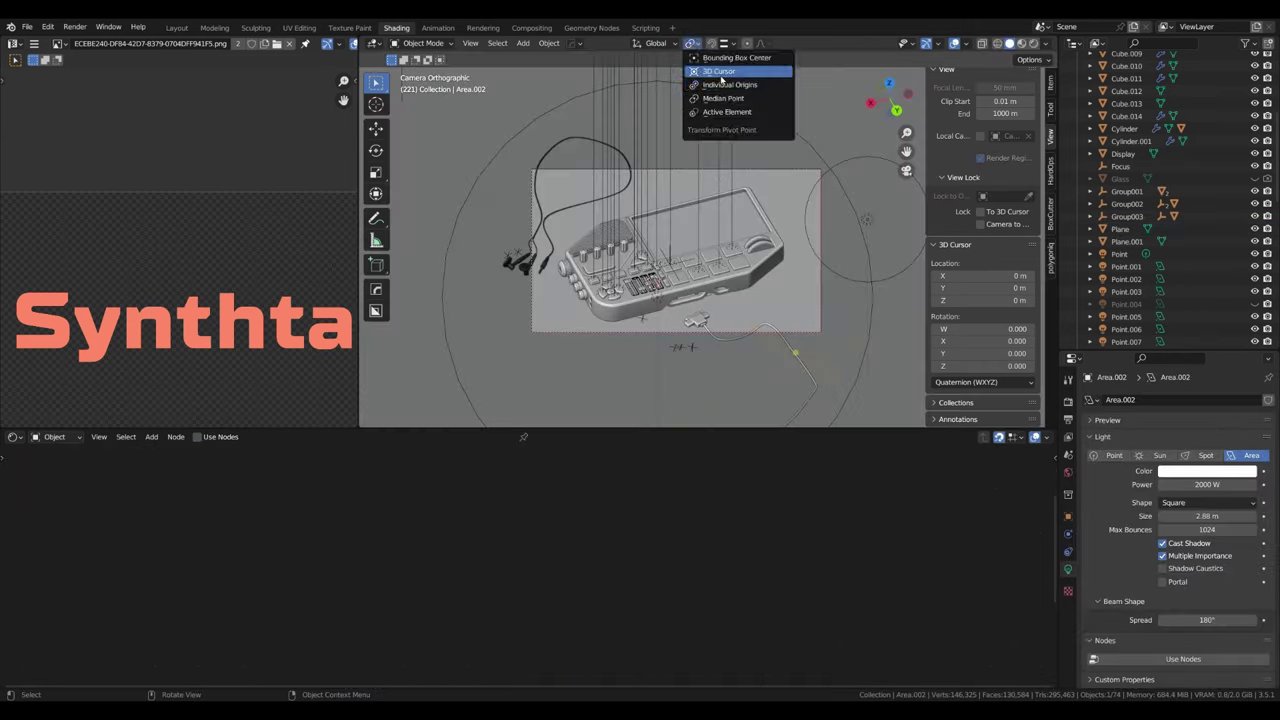
Step: Raise the key light 0.326 m, make it a 5000 W point light, and select the light named Point
click(720, 73)
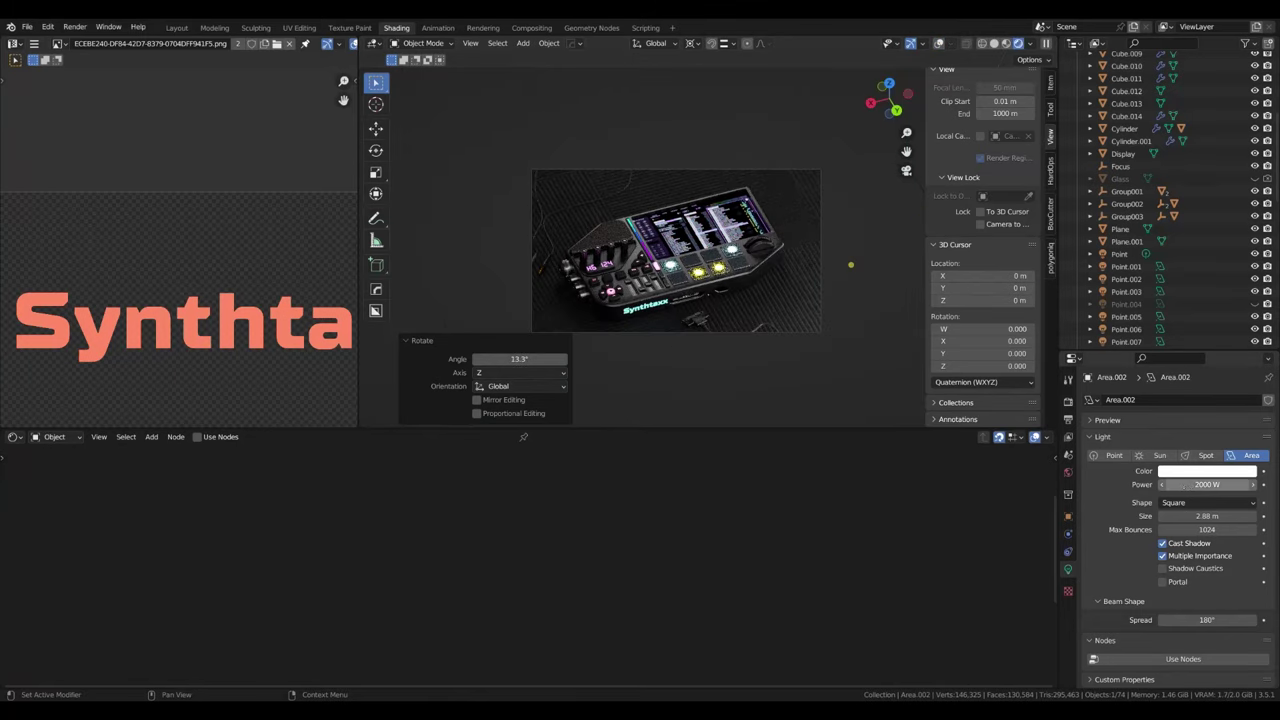
click(815, 299)
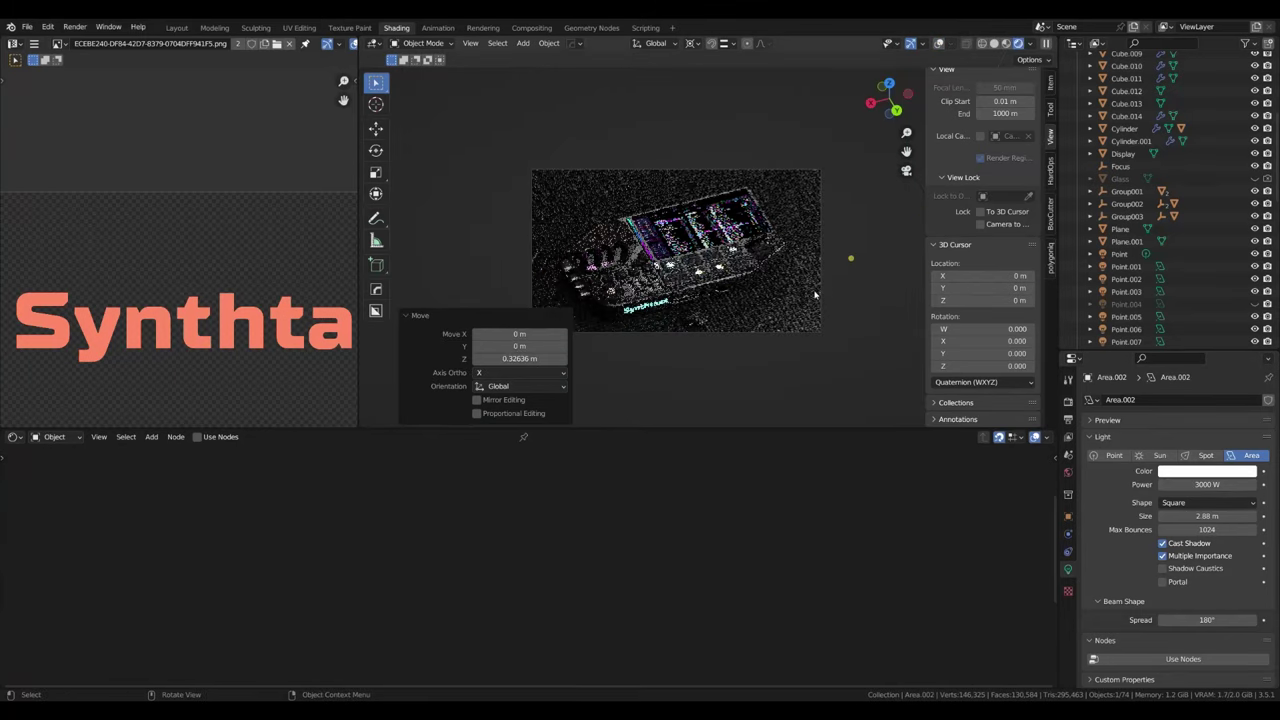
click(1110, 455)
drag(1200, 484, 1215, 484)
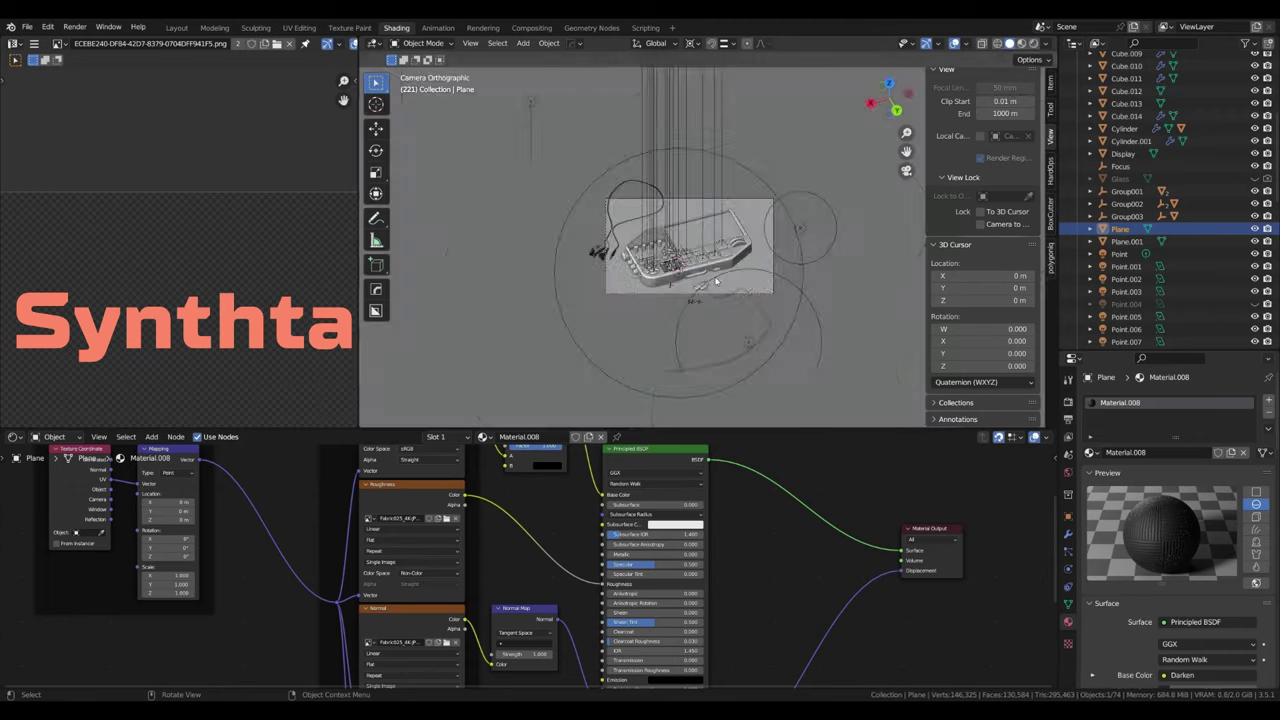
click(716, 283)
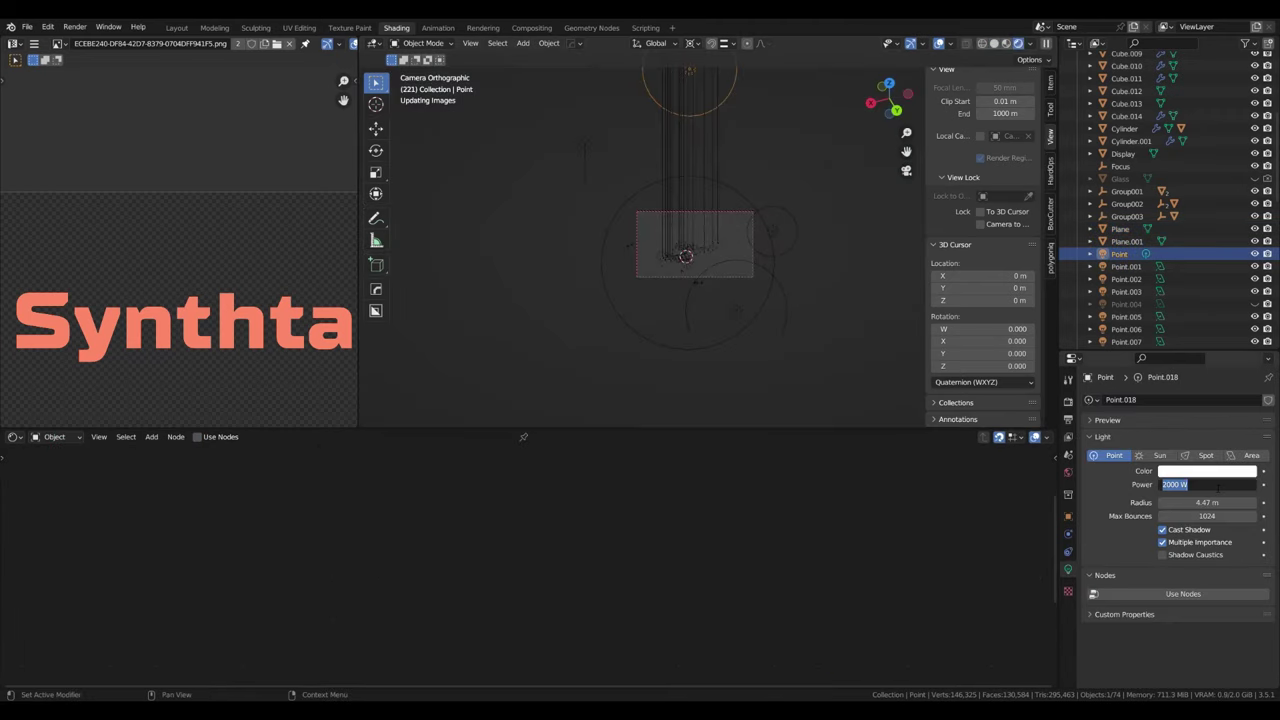
scroll(785, 288, up, 1)
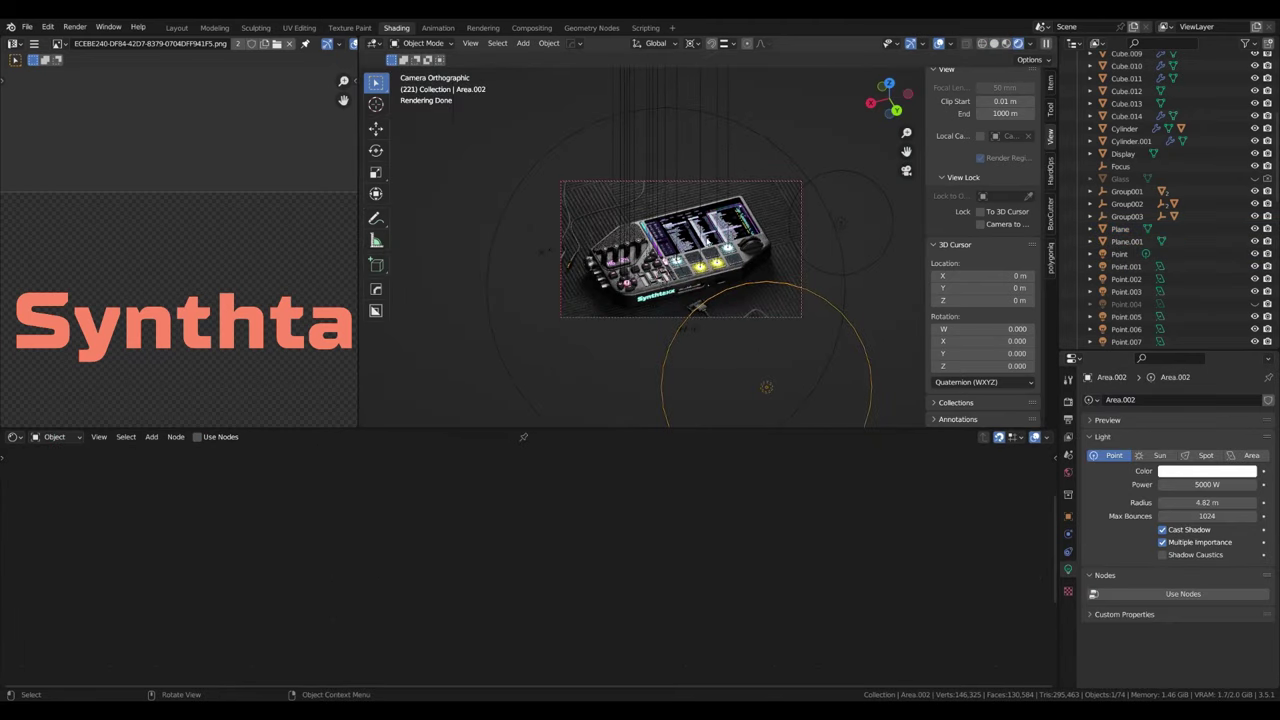
scroll(705, 255, up, 2)
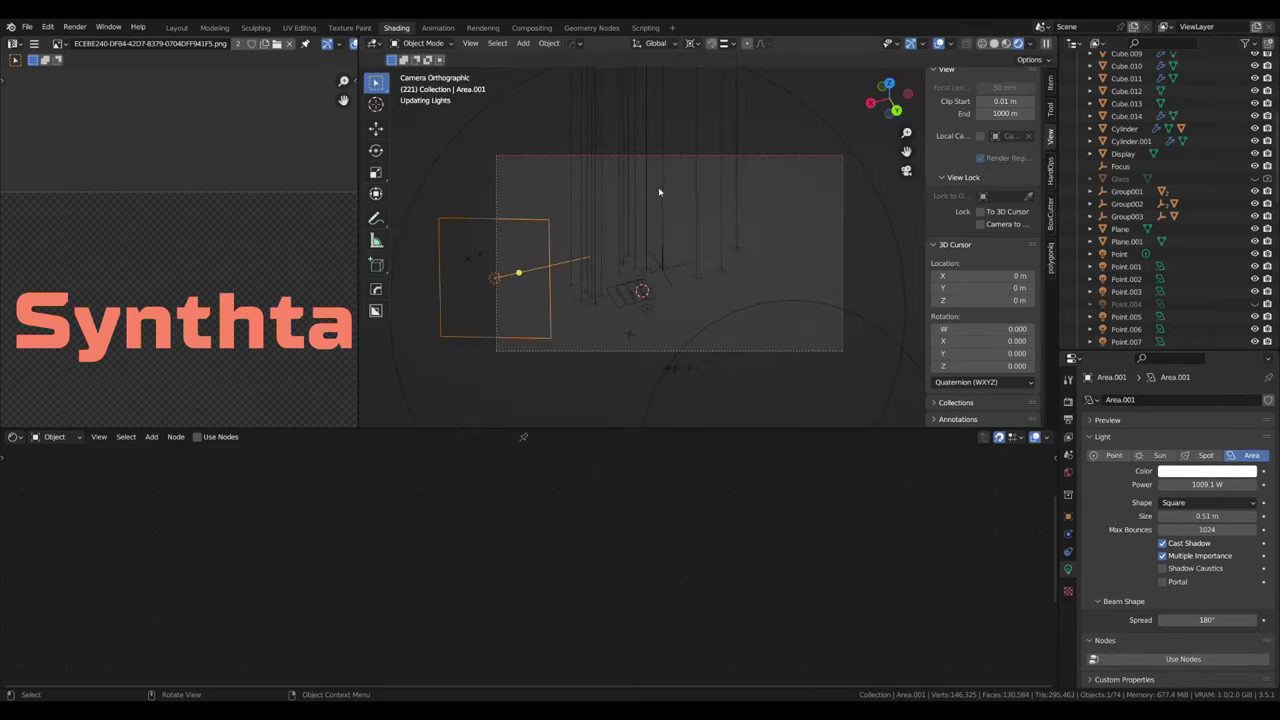
Step: Turn the area light into a point light at 2000 W and move it to the device's upper right
click(1113, 455)
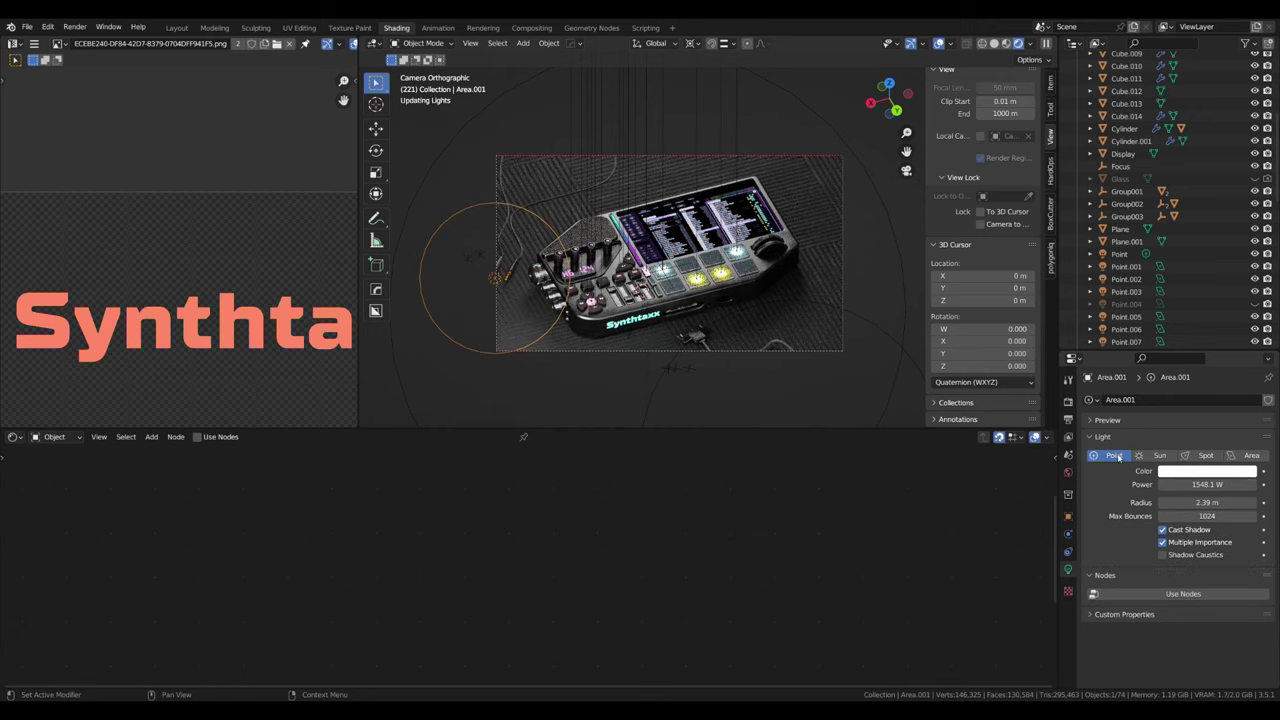
double_click(1207, 484)
text(6000)
key(g)
click(669, 342)
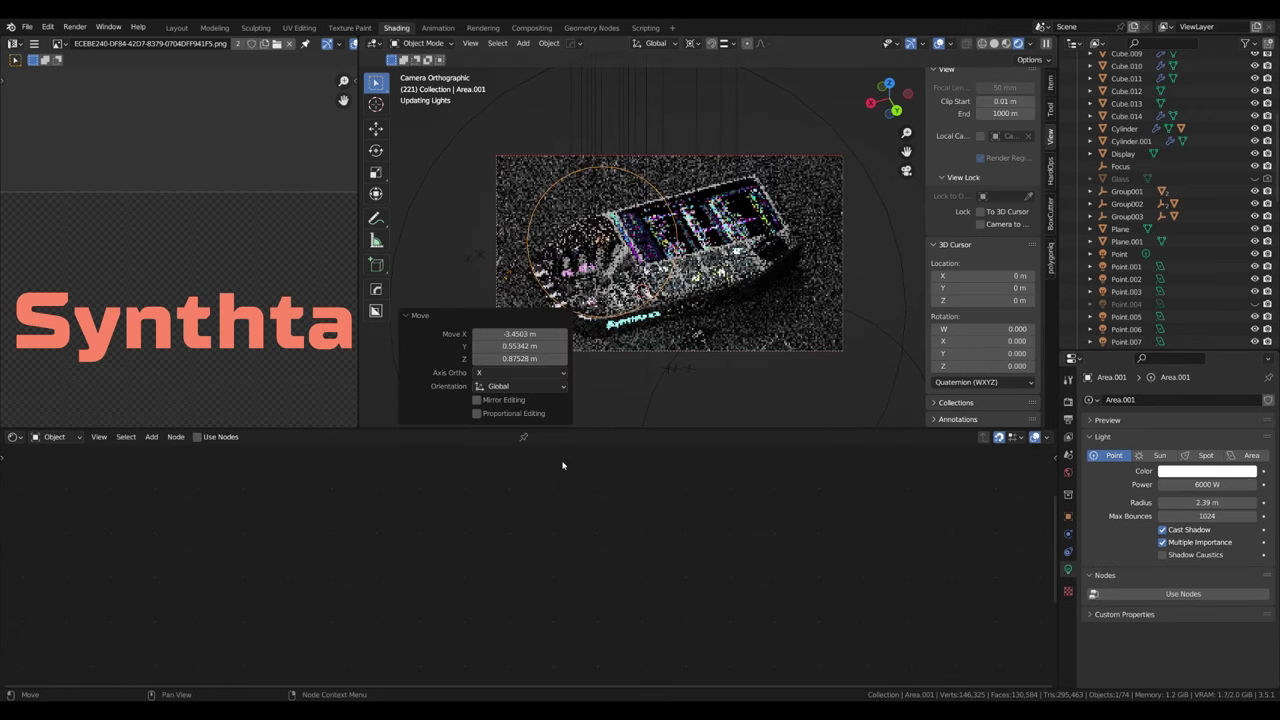
Step: Revert the light to an area light and raise it along Z, undoing and redoing the edits
click(1251, 455)
key(g)
key(z)
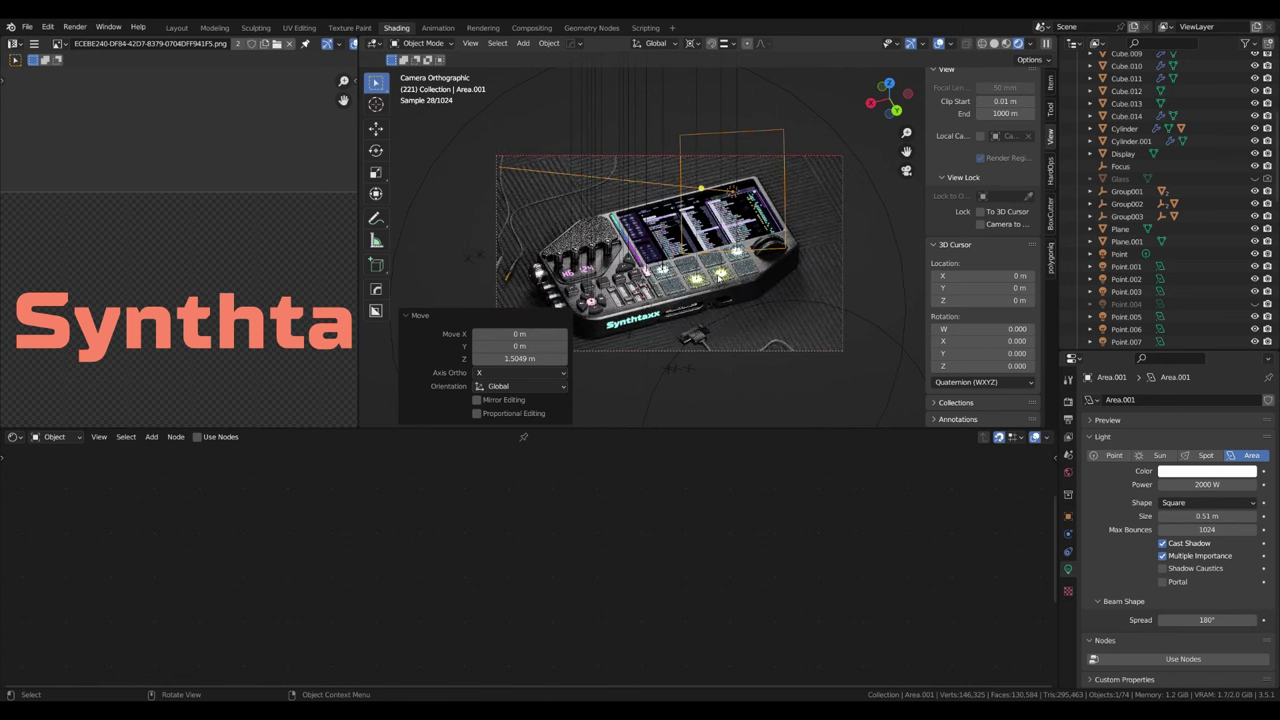
key(ctrl+z)
key(ctrl+shift+z)
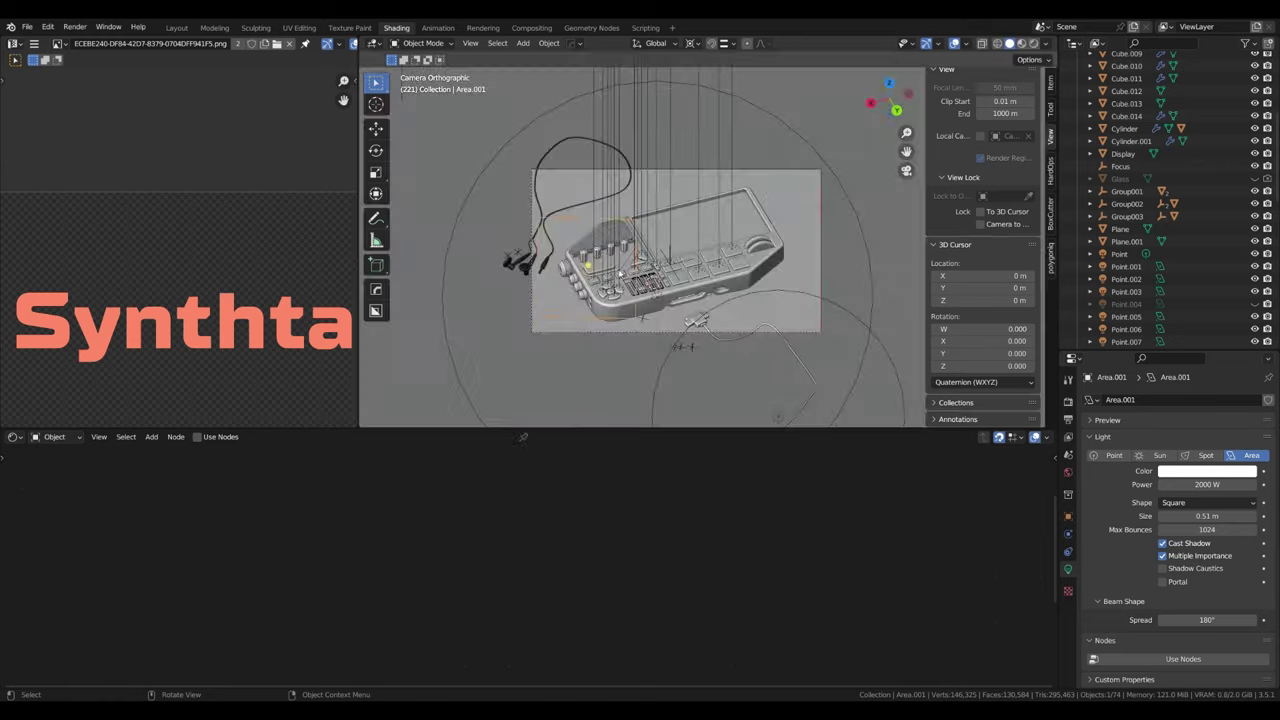
key(ctrl+z)
key(ctrl+shift+z)
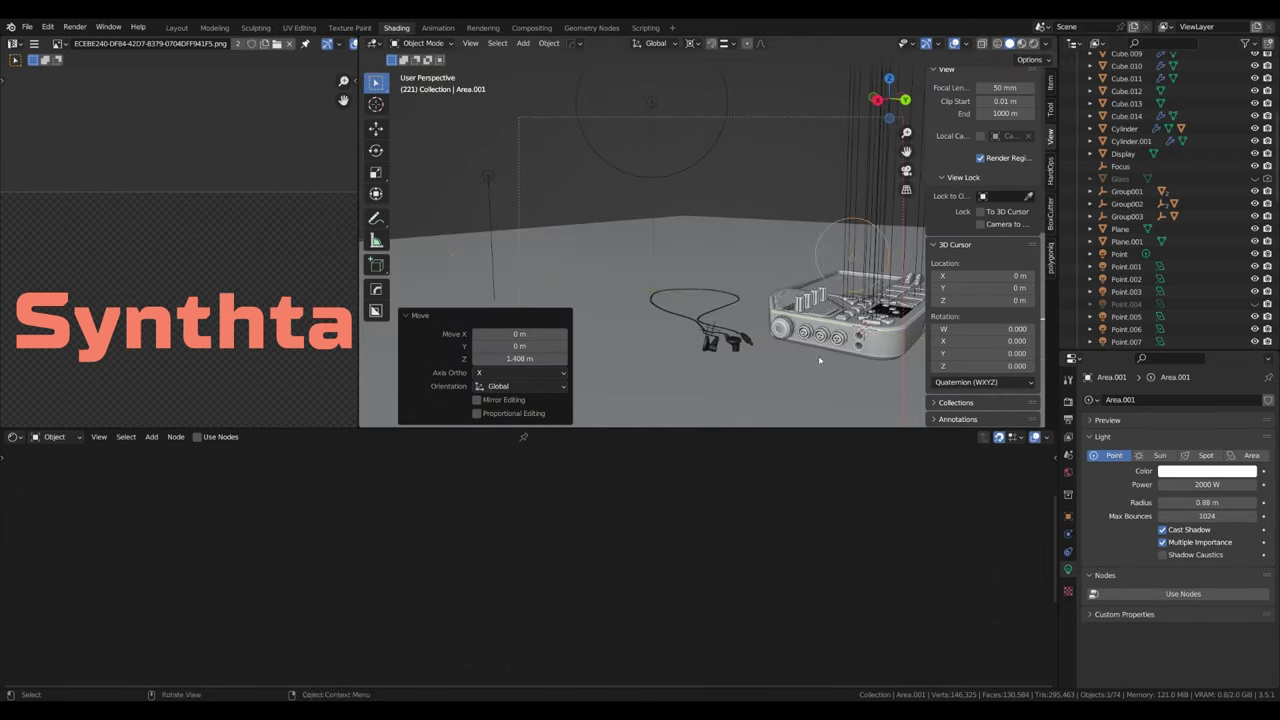
key(ctrl+shift+z)
key(ctrl+shift+z)
key(ctrl+shift+z)
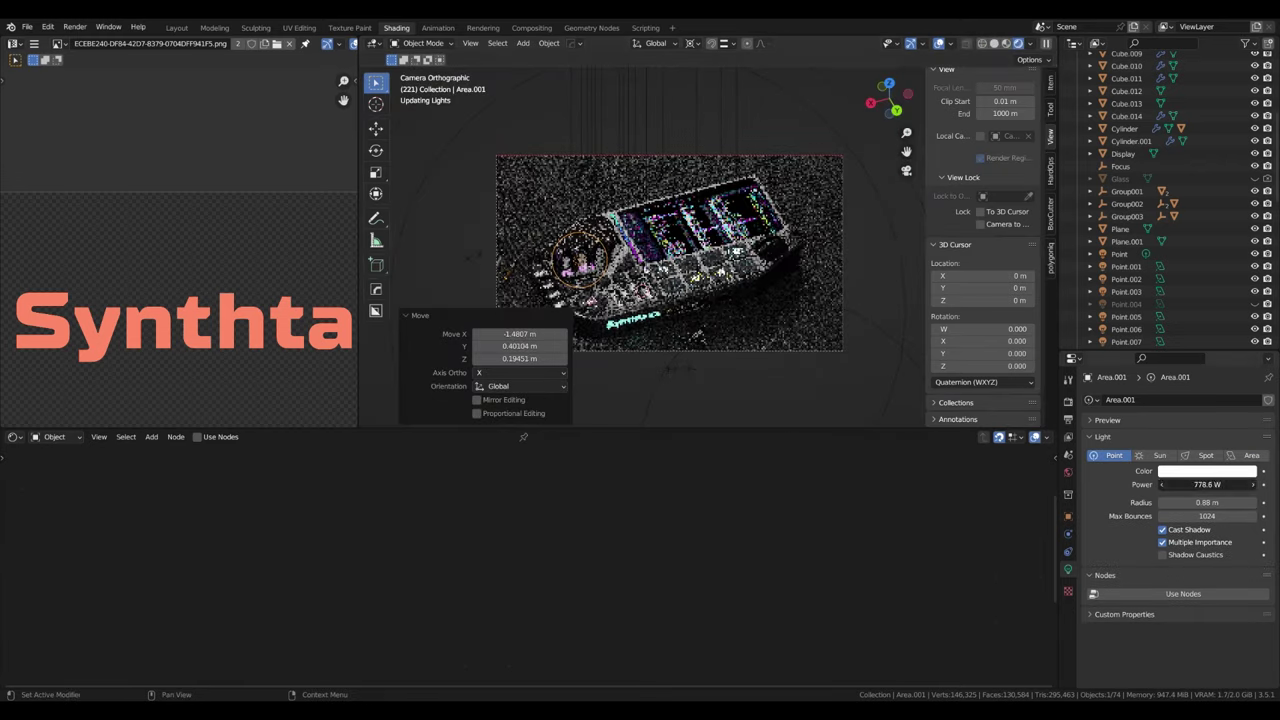
key(ctrl+shift+z)
key(ctrl+shift+z)
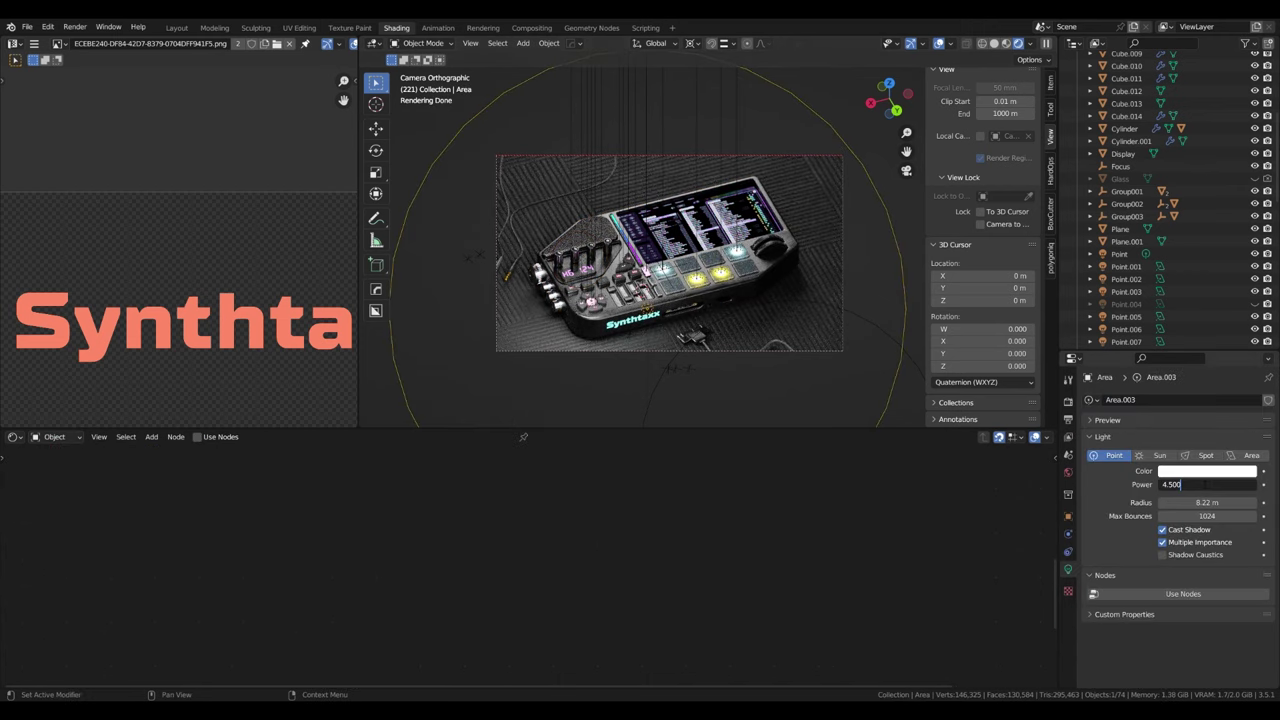
Step: Move the Area.002 light upward, then delete it
scroll(811, 250, down, 5)
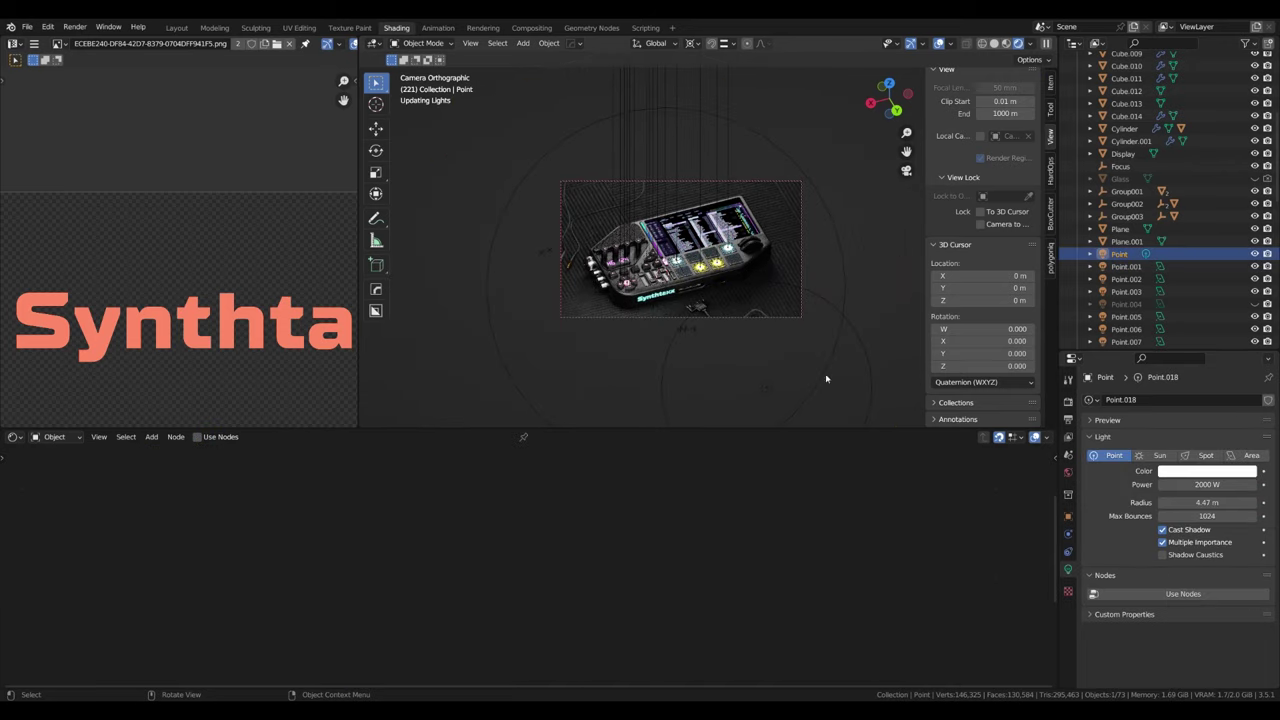
drag(776, 403, 761, 341)
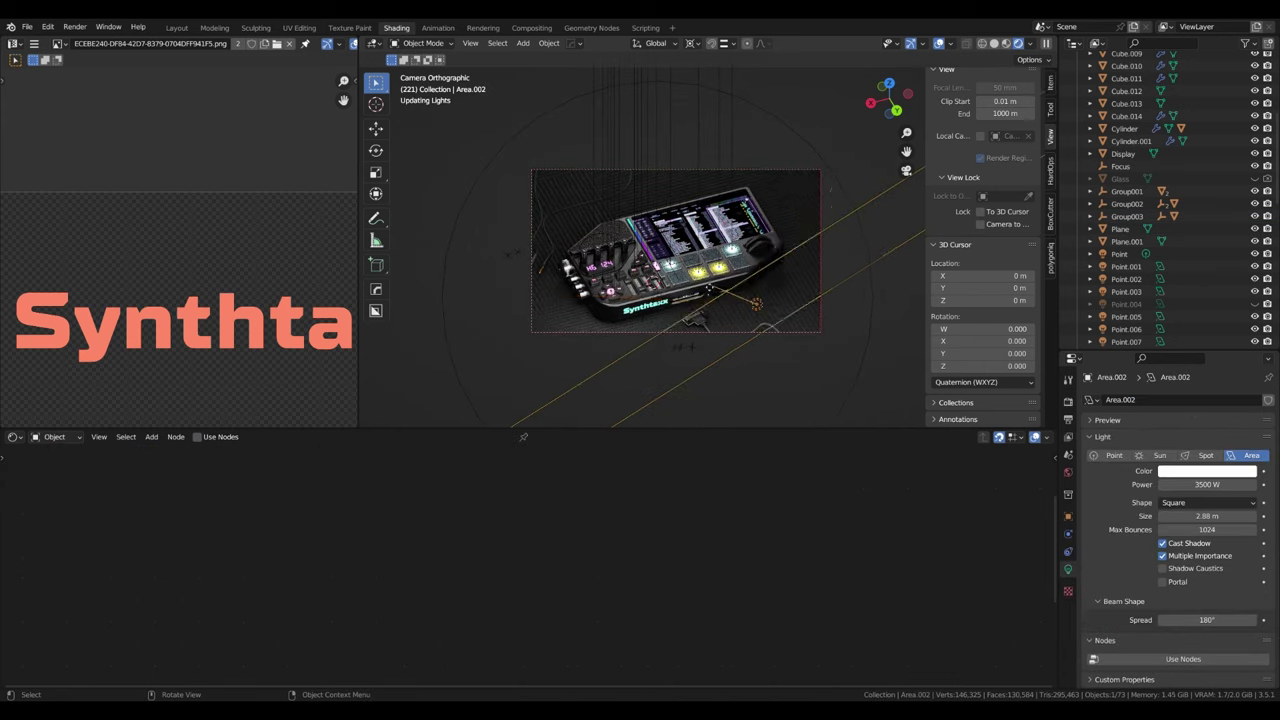
key(Delete)
scroll(815, 302, up, 2)
Step: Show the World shader nodes in the lower editor and set Background Strength to 2
click(47, 436)
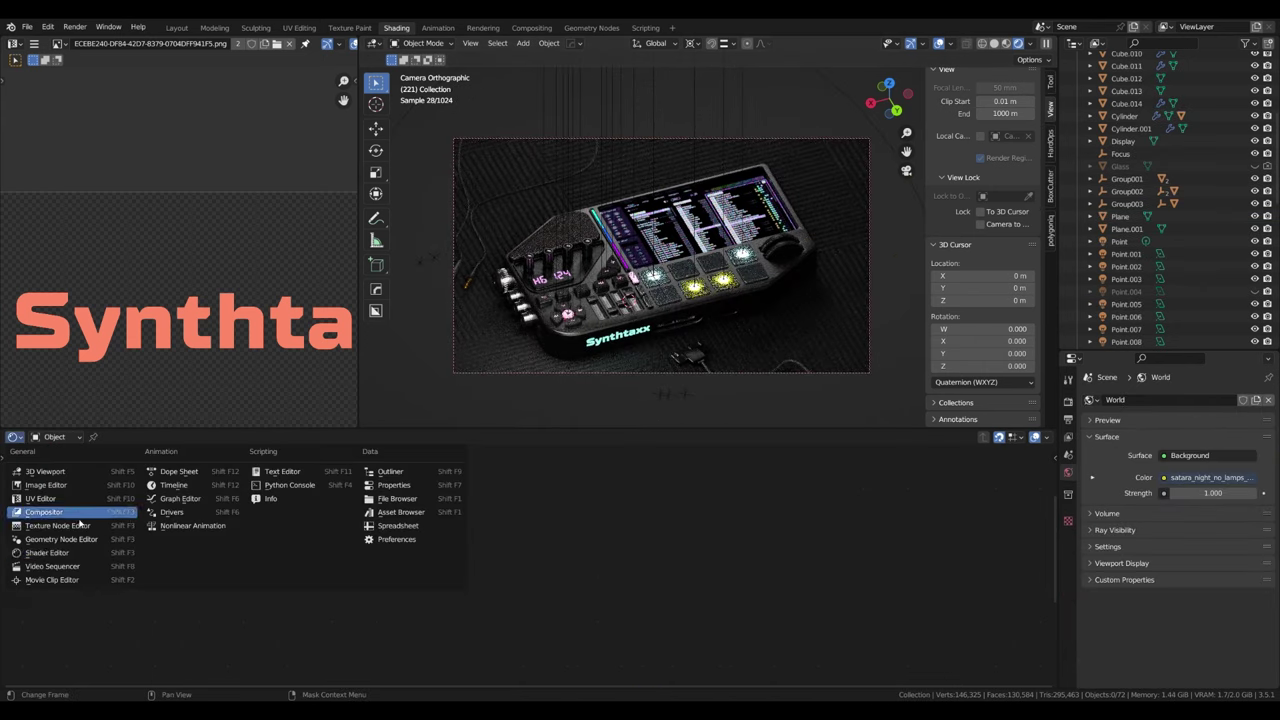
click(45, 472)
key(Home)
click(665, 529)
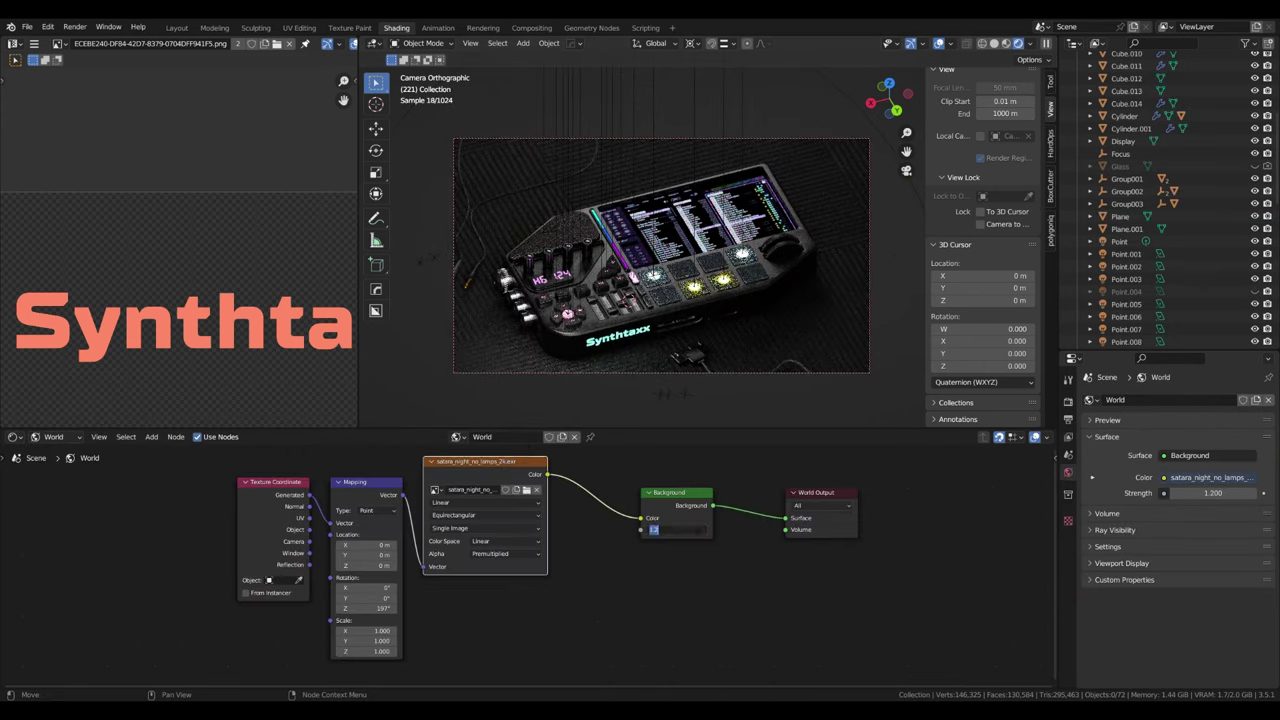
text(2)
key(Return)
Step: Select the Display object and set the world Background Strength to 1
click(700, 220)
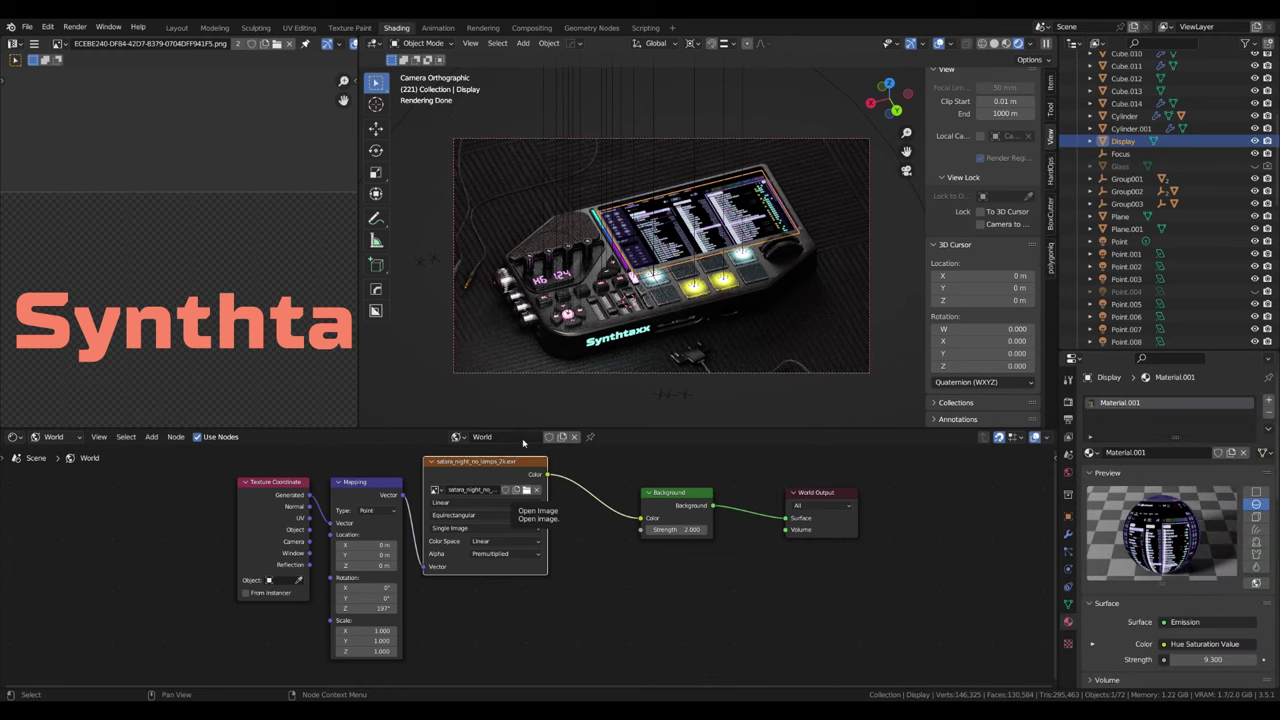
drag(660, 529, 679, 531)
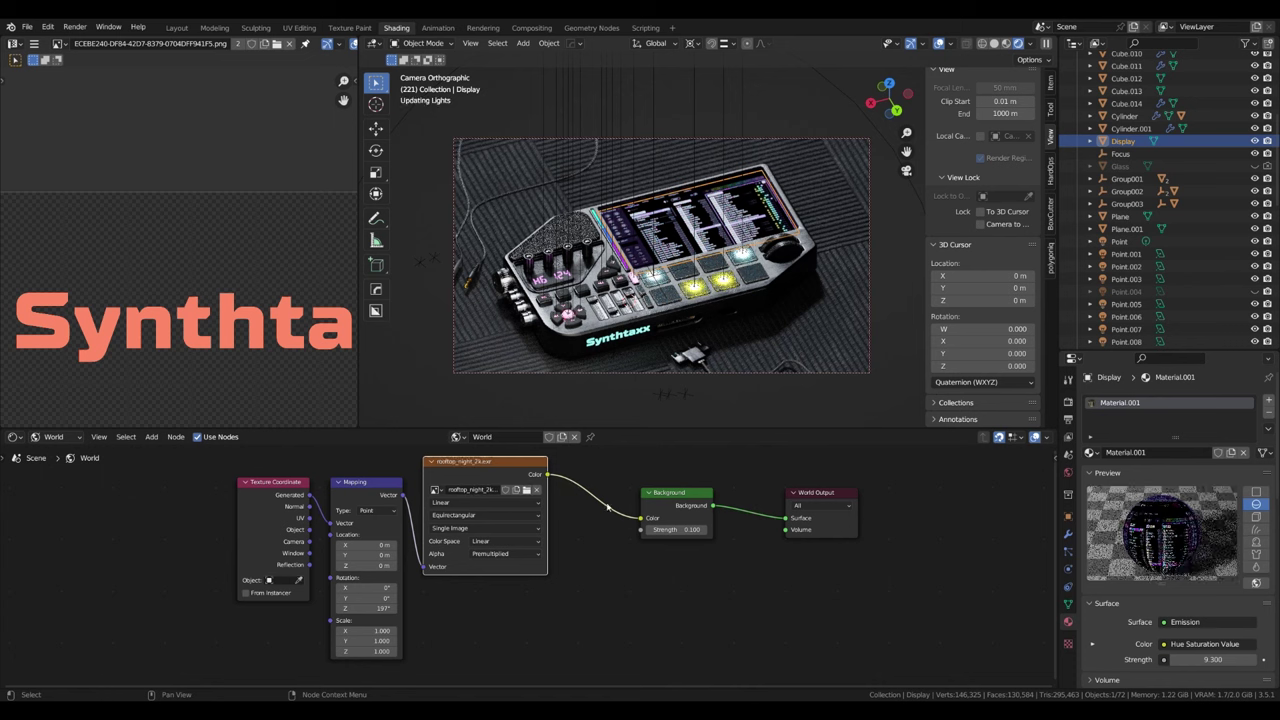
click(676, 529)
text(15)
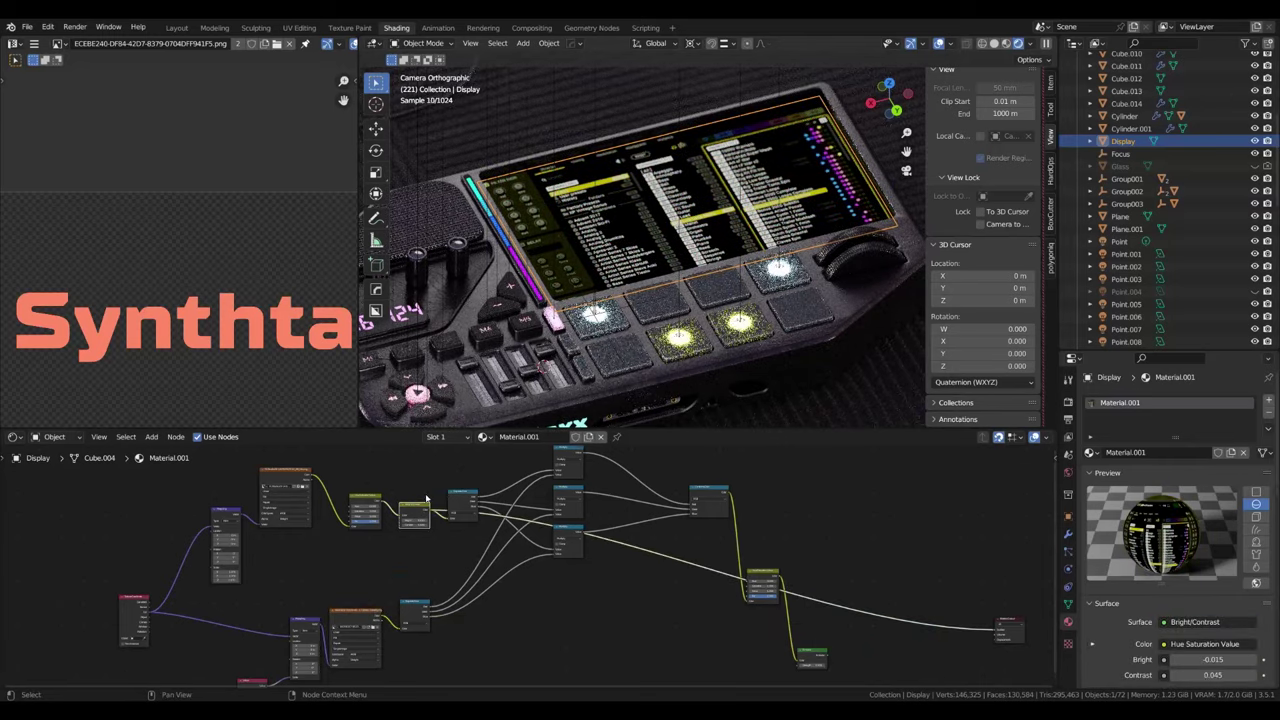
Step: Frame the Display material nodes, browse the Add menu, and set Emission Strength to 1
key(Home)
key(shift+a)
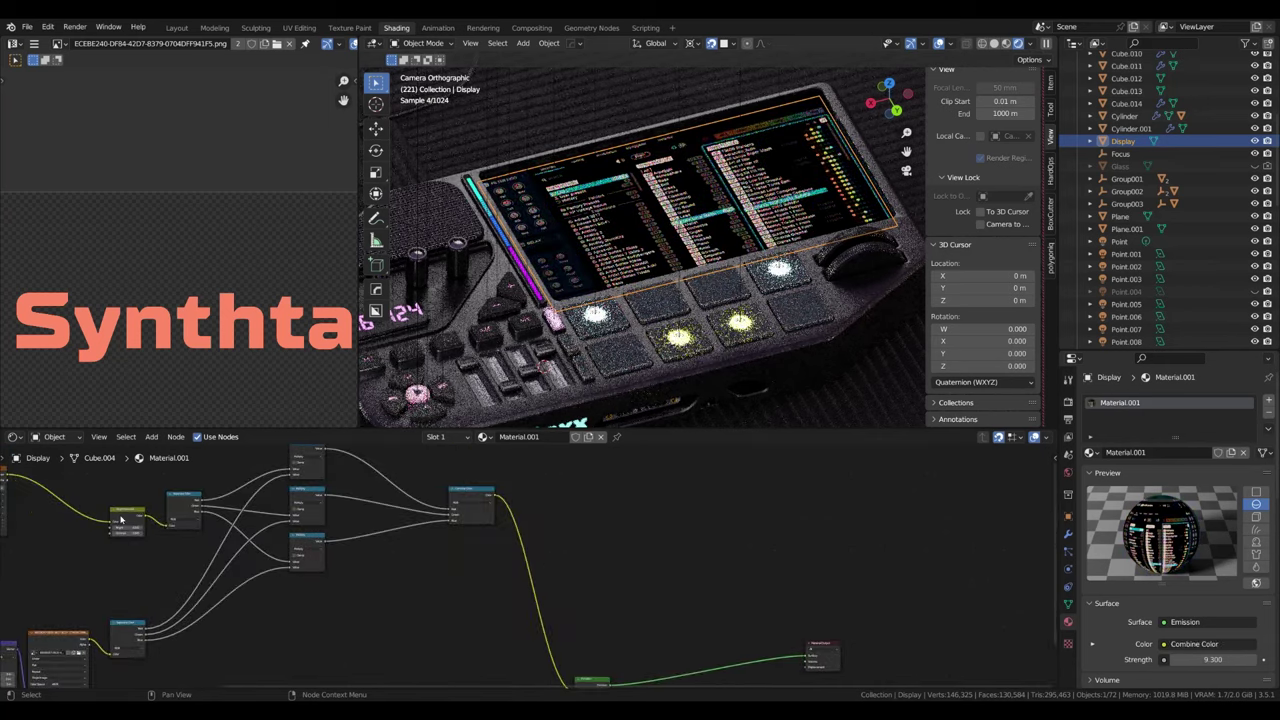
ctrl+scroll(303, 510, up, 4)
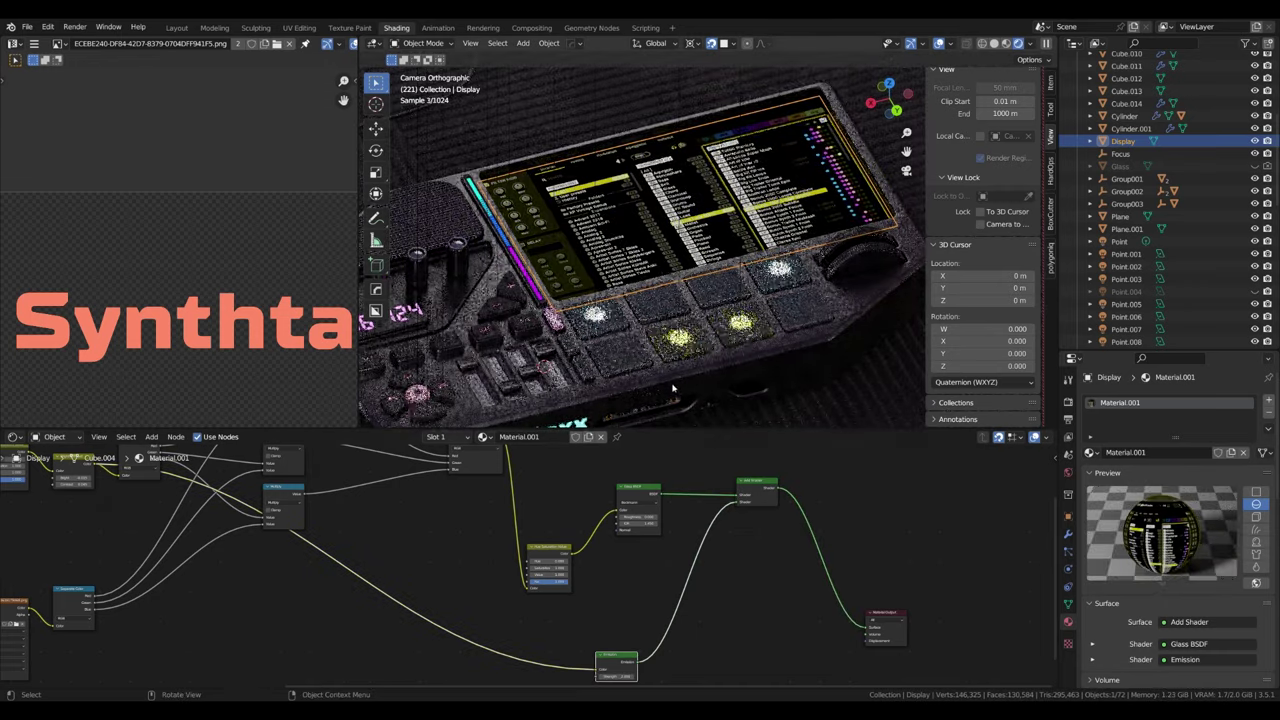
scroll(676, 577, down, 3)
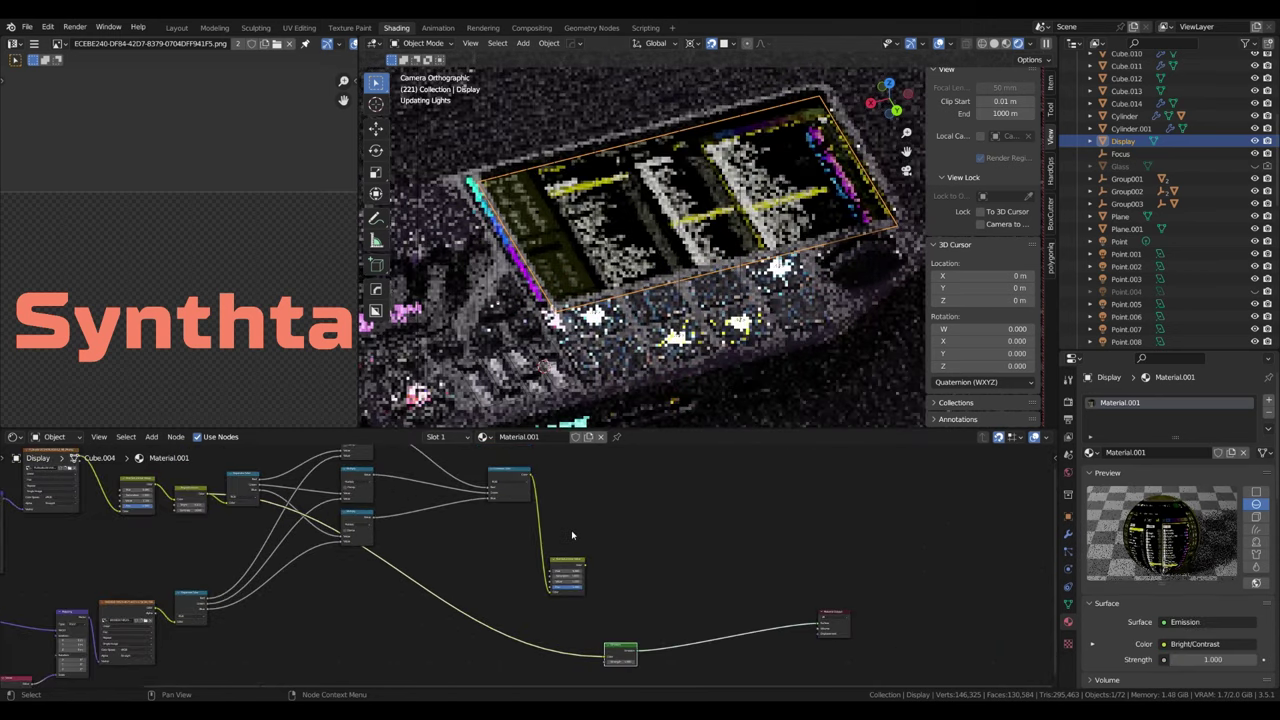
scroll(717, 513, up, 4)
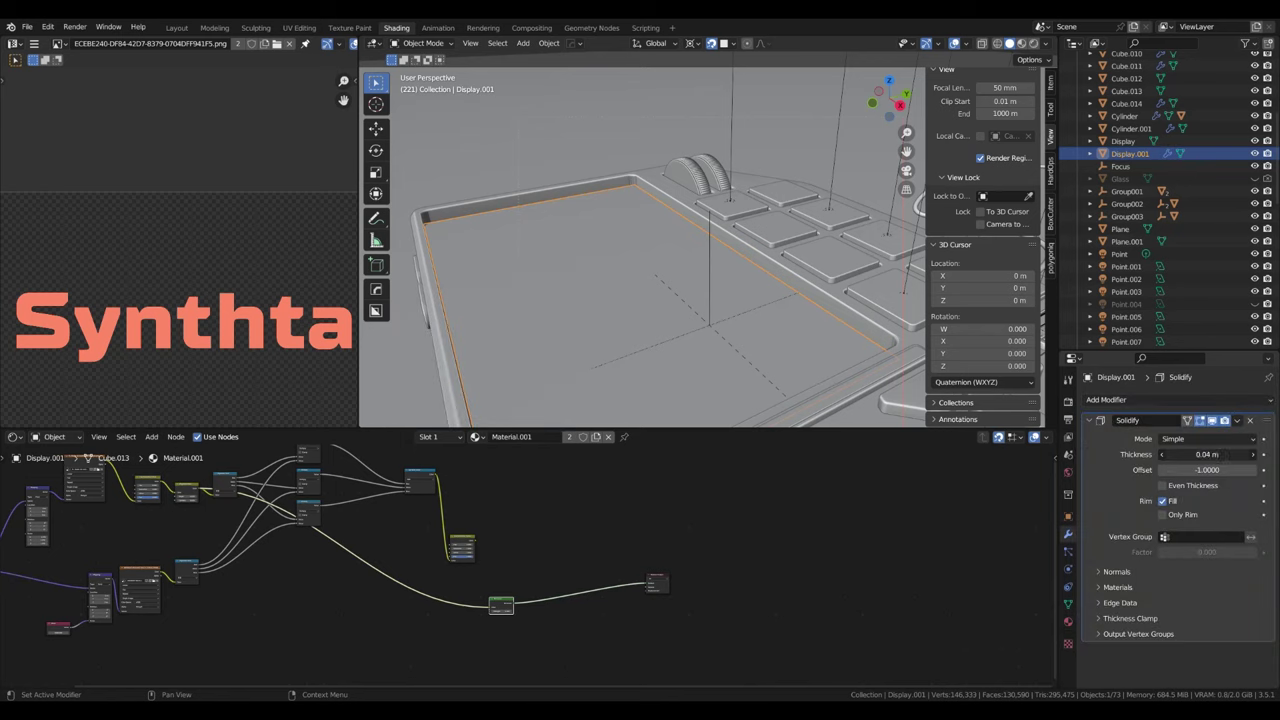
Step: Set Display.001's Solidify to 0.055 m, offset 1 with Even Thickness, and set up its glass material
mouse_move(1207, 455)
mouse_down()
mouse_move(1180, 455)
mouse_move(1236, 457)
mouse_up()
click(1171, 487)
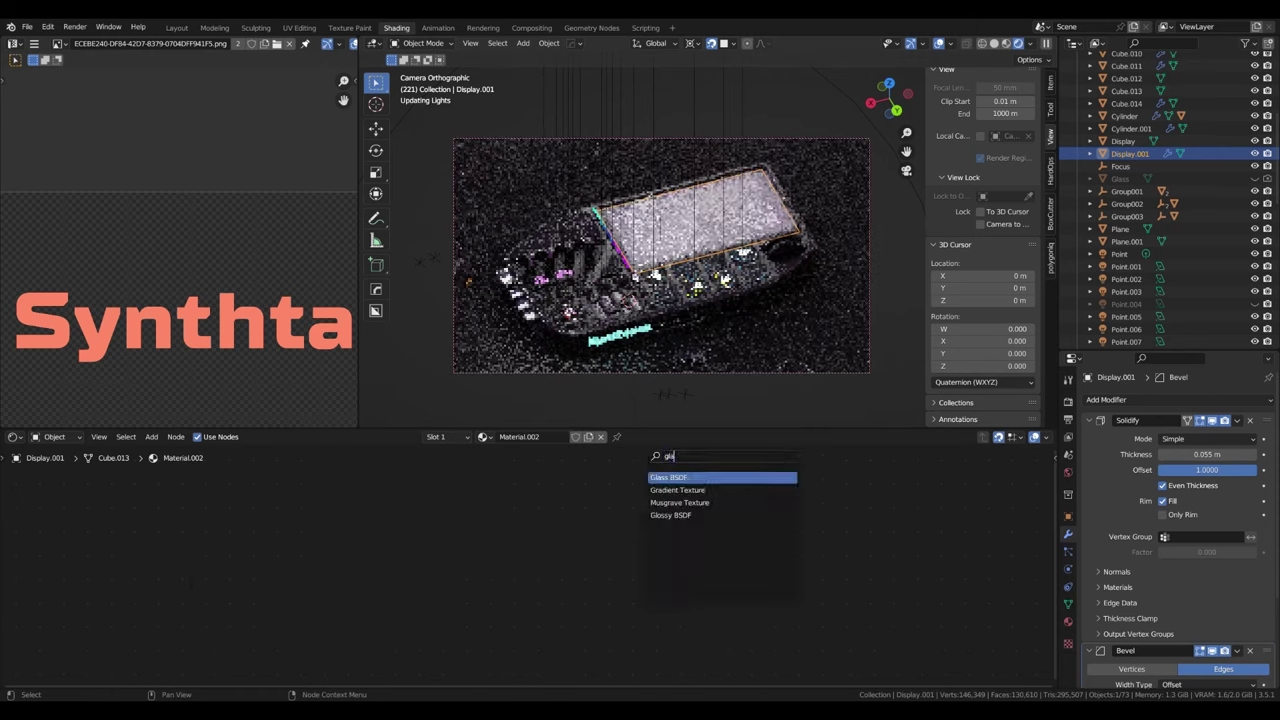
middle_drag(577, 590, 654, 559)
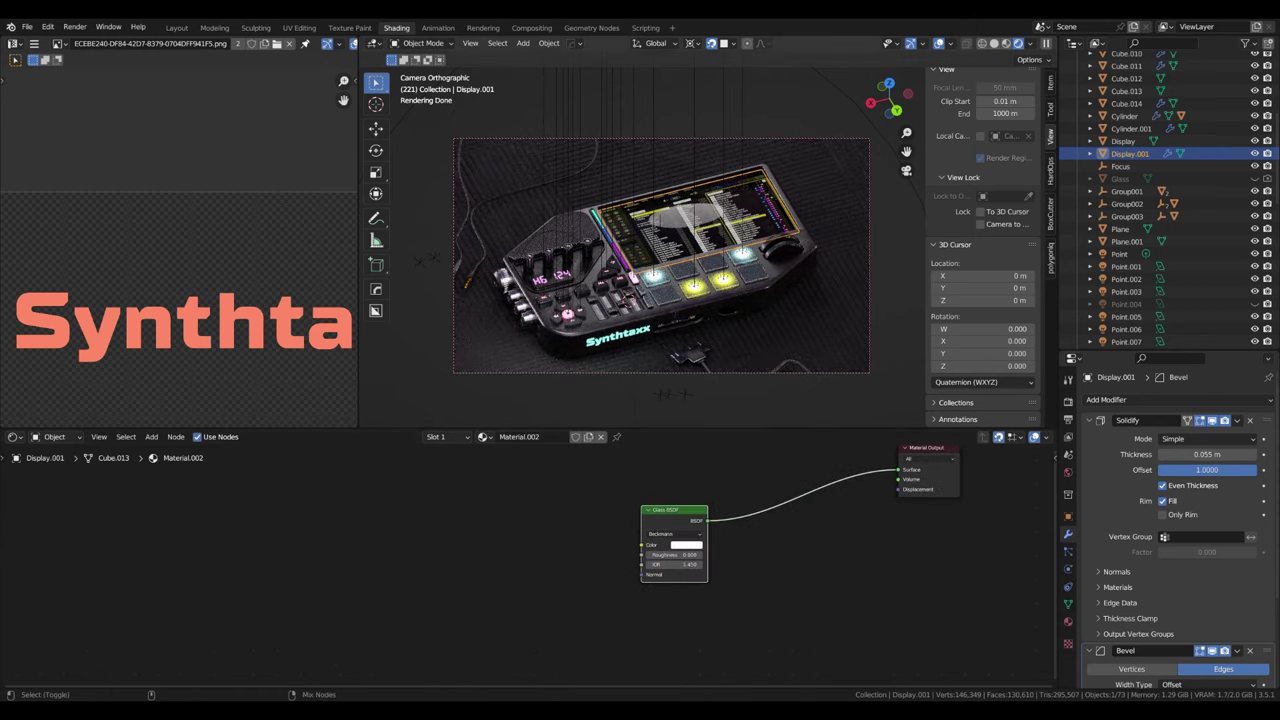
scroll(737, 547, down, 2)
middle_drag(737, 547, 819, 523)
key(ctrl+z)
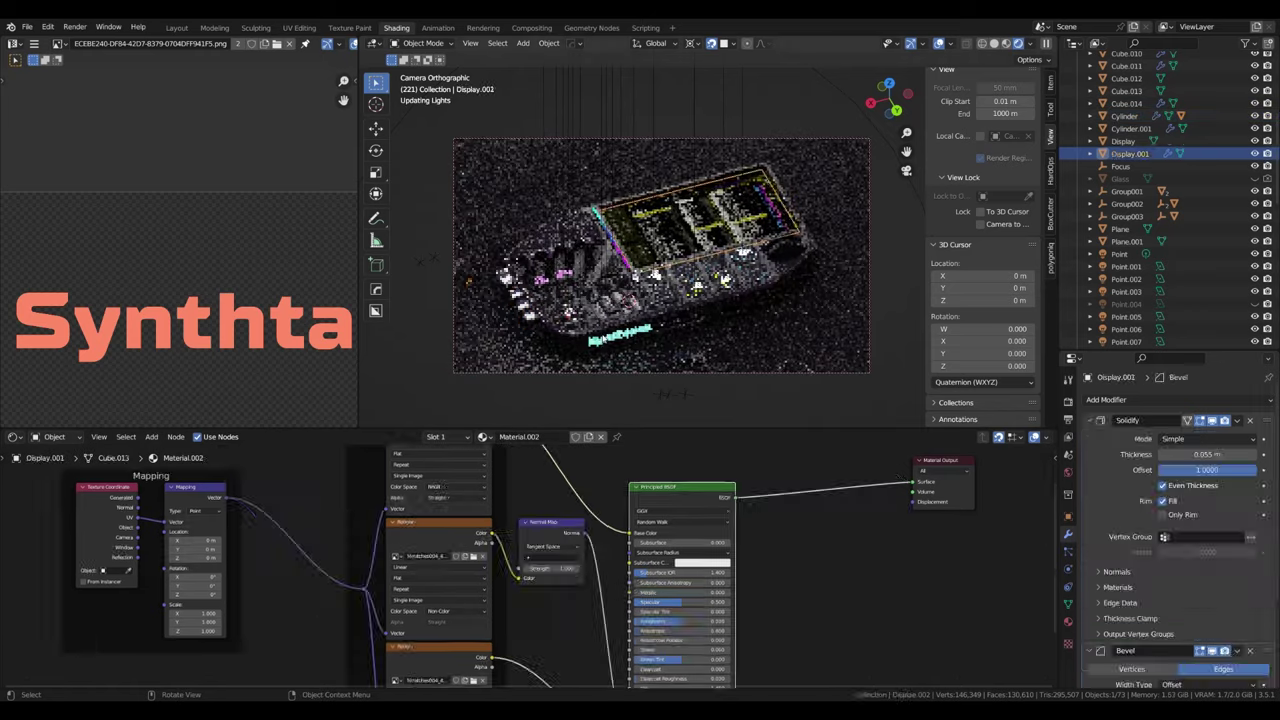
click(500, 278)
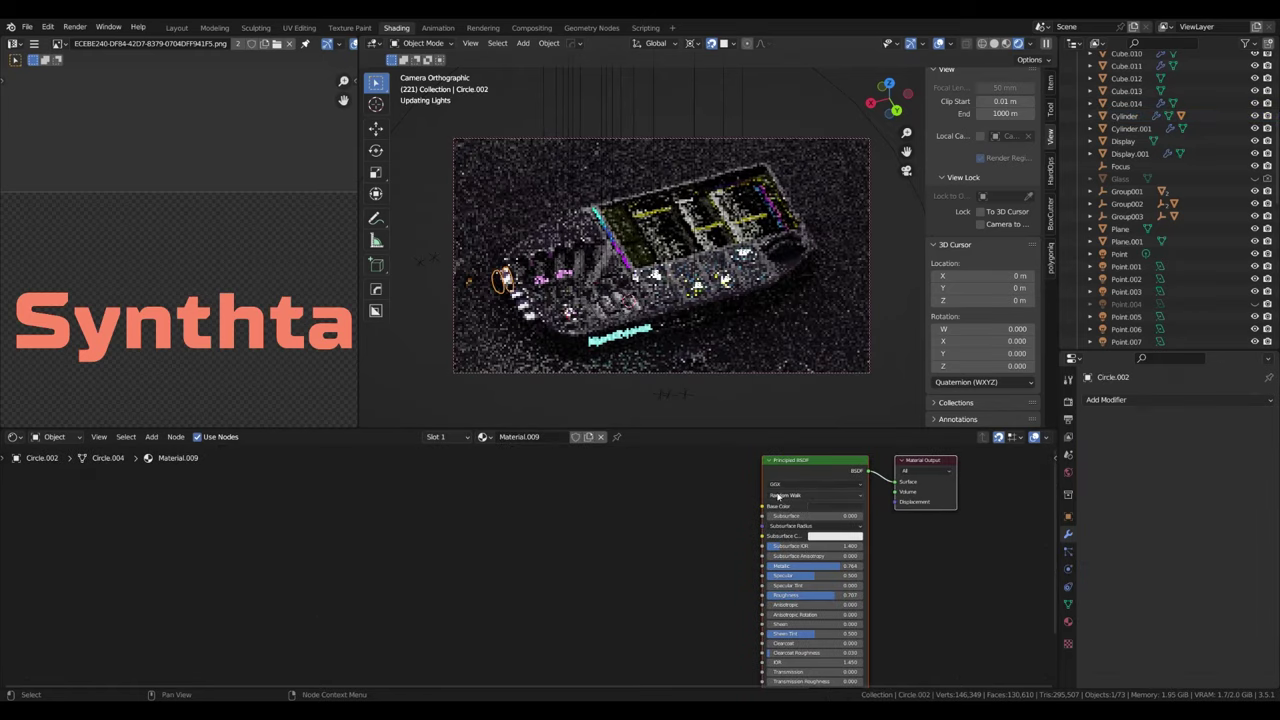
Step: Make Circle.002 less metallic and glossier, then focus the camera's depth of field on Focus at F-Stop 8.1
drag(850, 566, 836, 570)
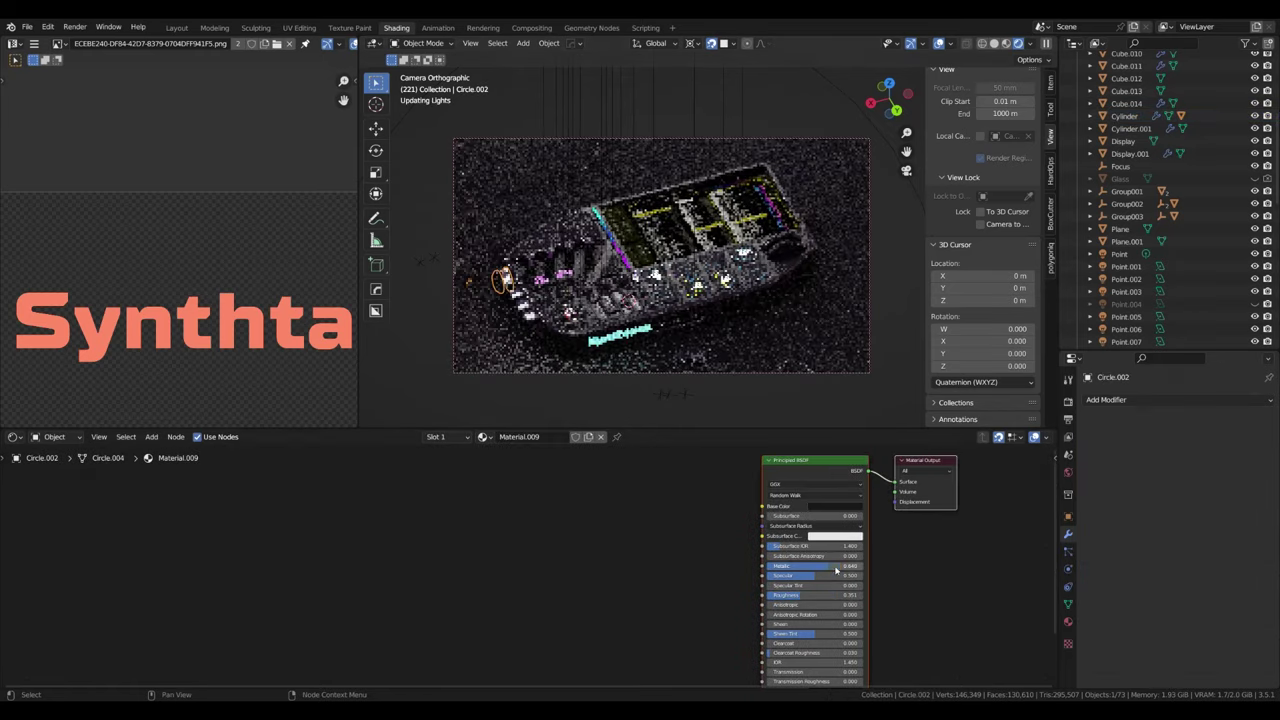
click(752, 373)
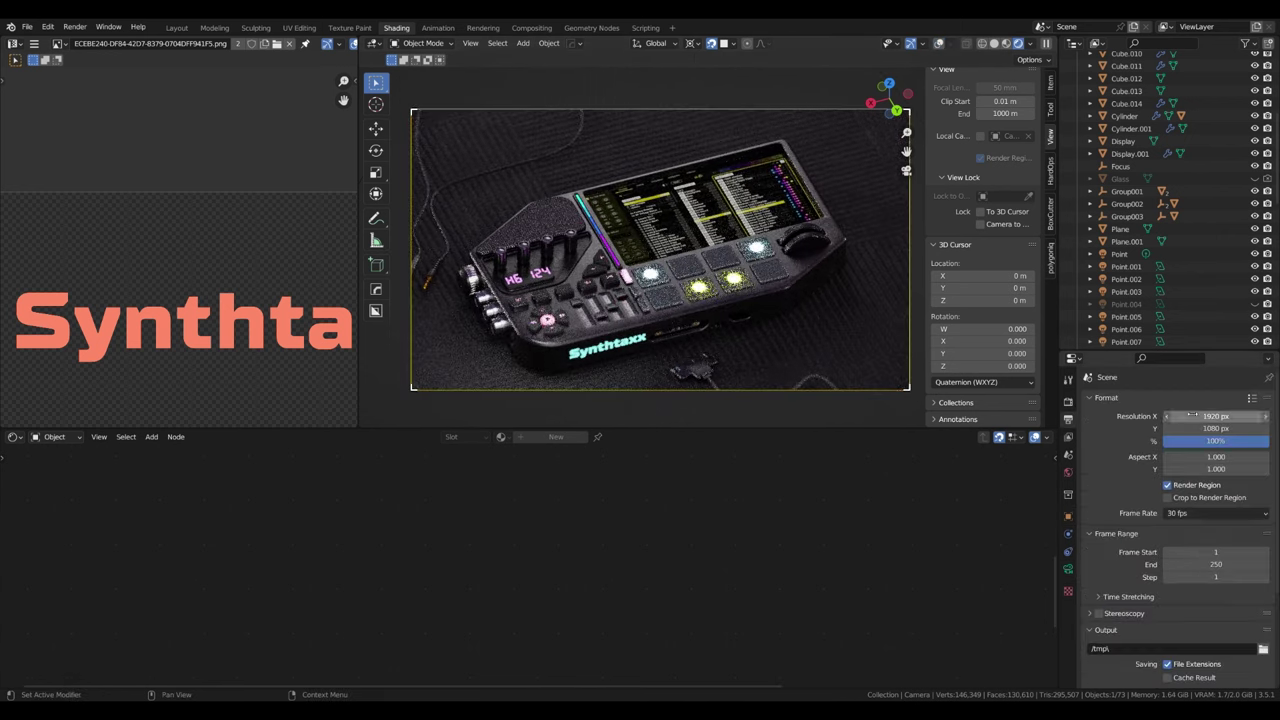
click(586, 248)
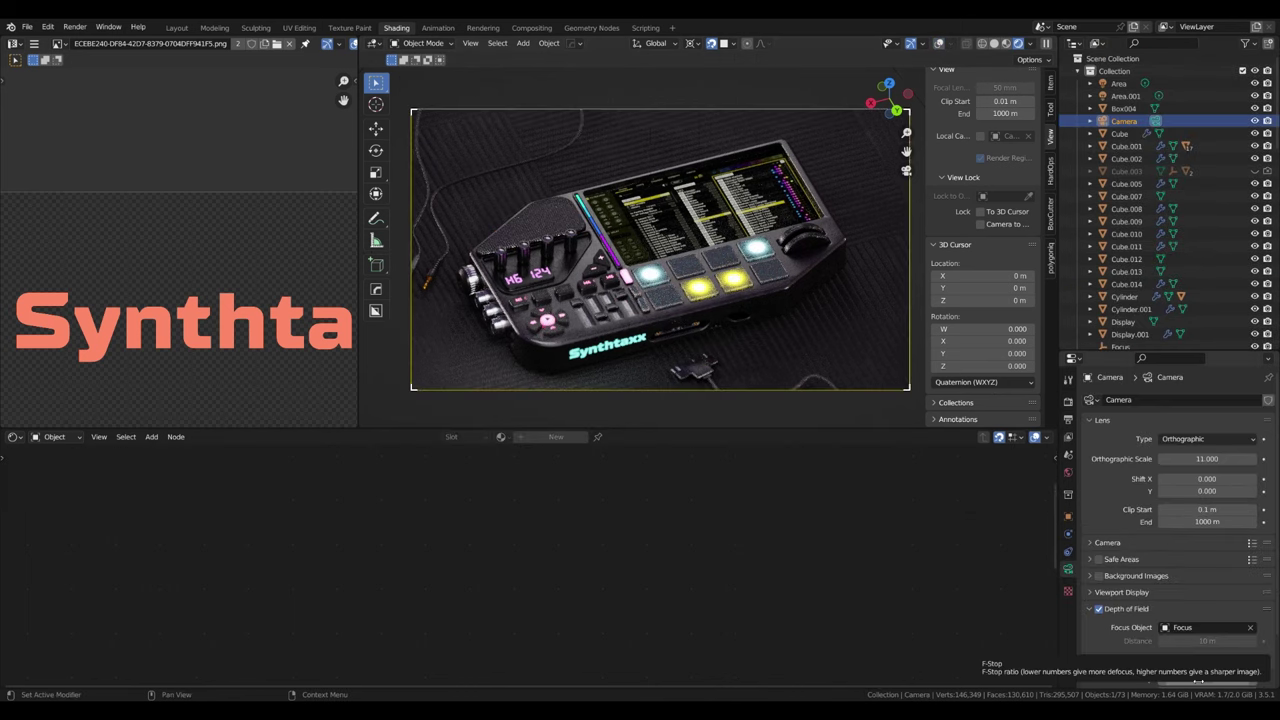
drag(1198, 682, 1225, 680)
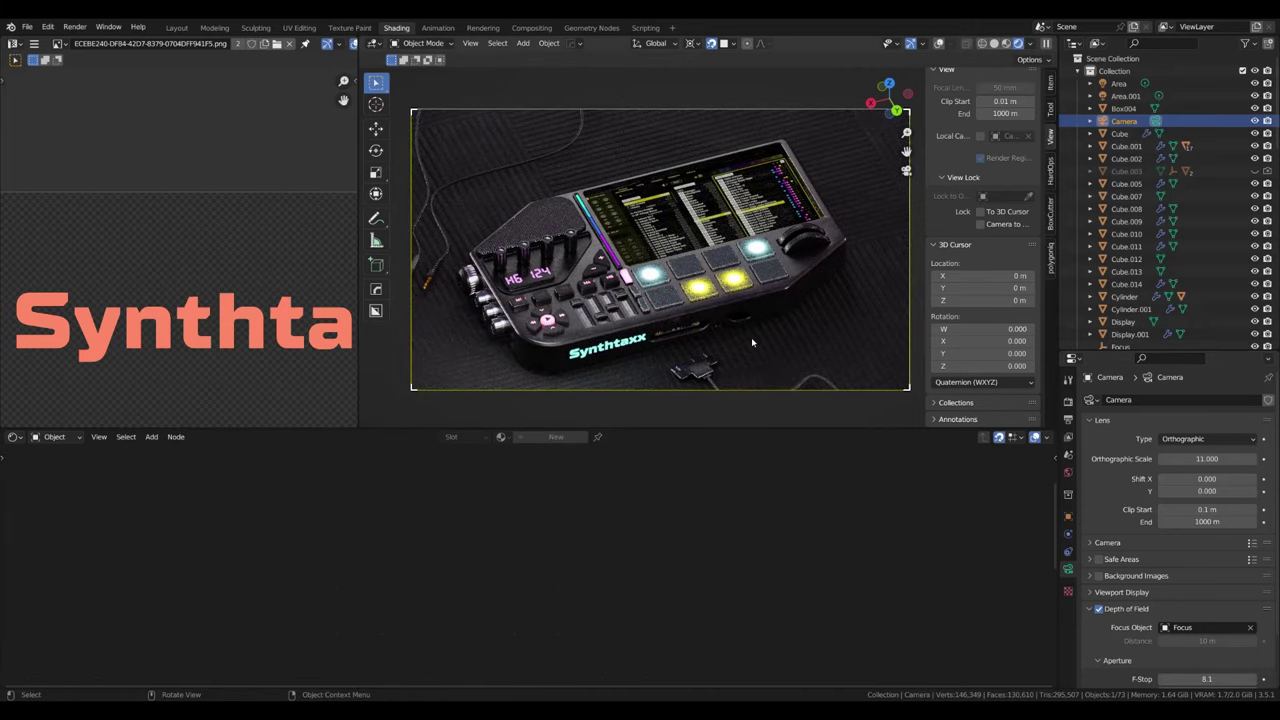